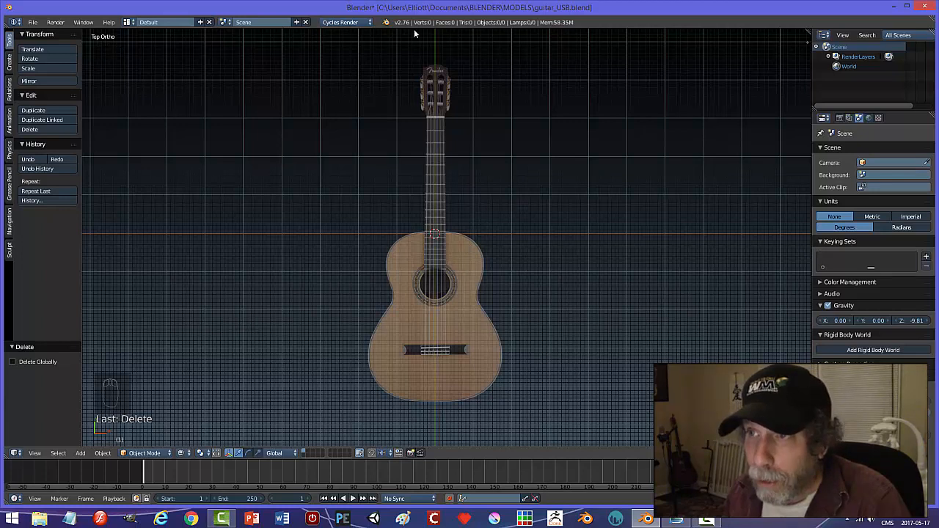
Add a Path curve at the origin and rotate it 90 degrees so it runs along the guitar's length
{"action": "key", "text": "shift+a"}
{"action": "mouse_move", "coordinate": [538, 189]}
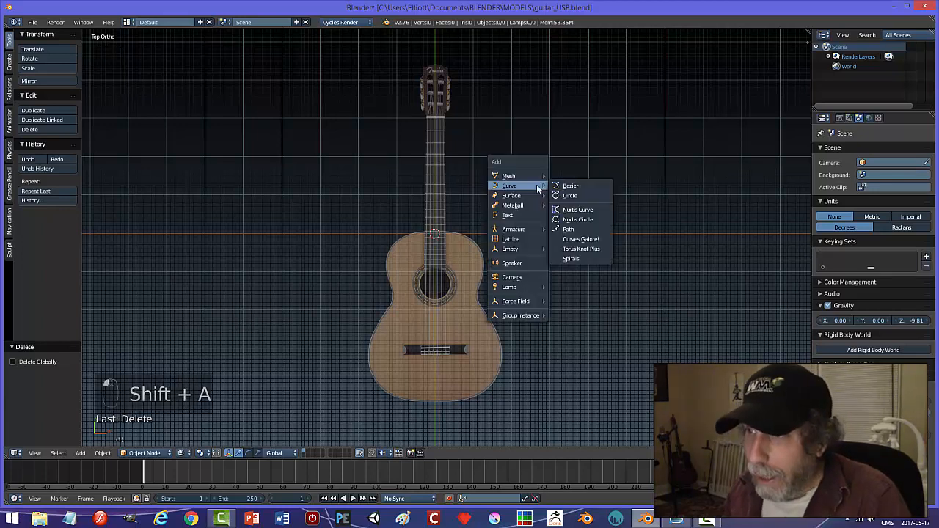
{"action": "left_click", "coordinate": [587, 229]}
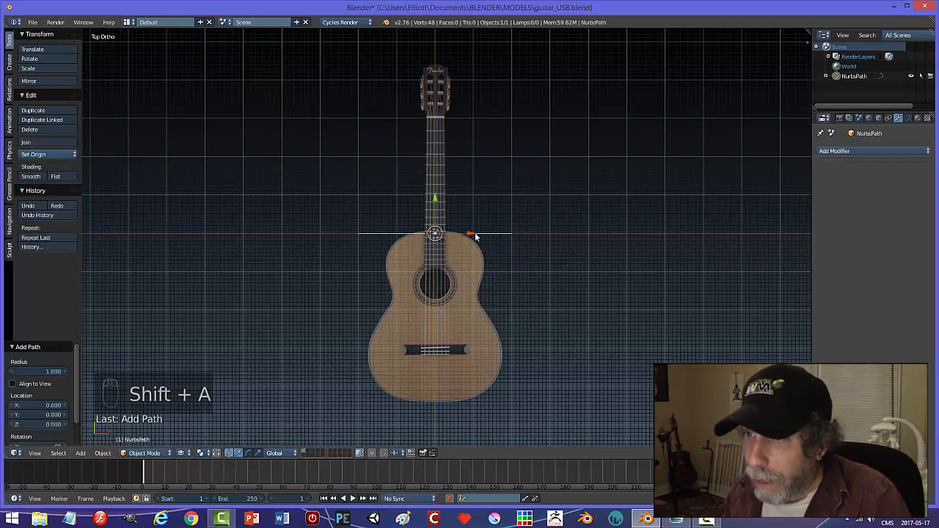
{"action": "type", "text": "r90"}
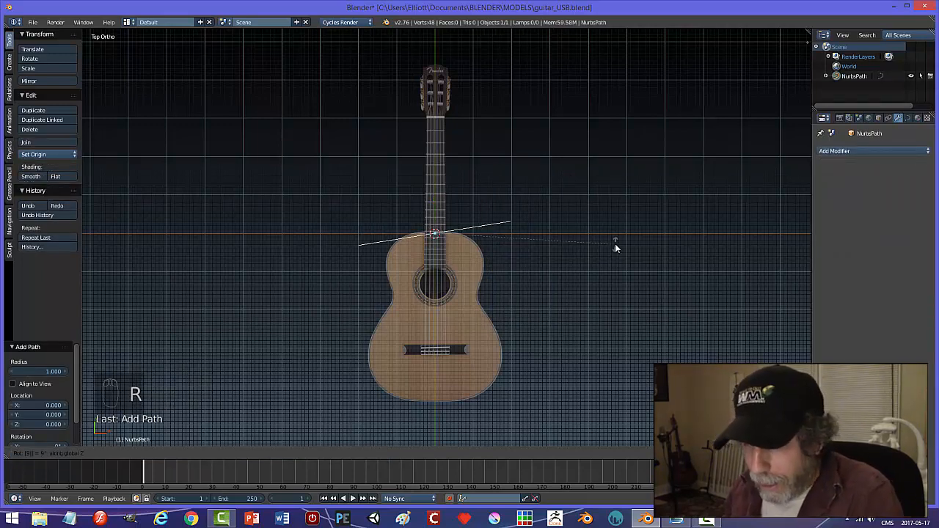
{"action": "key", "text": "Return"}
Move the path down along Y until its lower end meets the guitar body's bottom edge, and enter Edit Mode
{"action": "left_click_drag", "start_coordinate": [438, 198], "coordinate": [435, 292]}
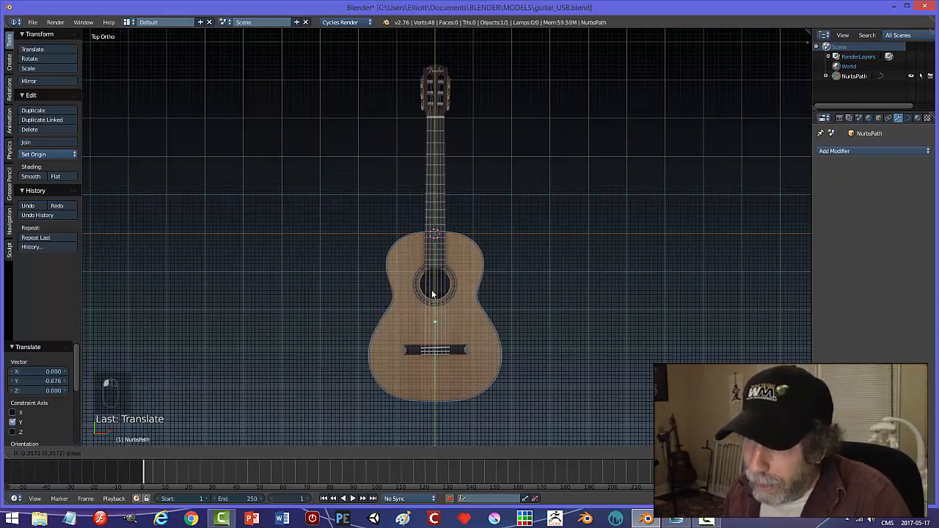
{"action": "key", "text": "Tab"}
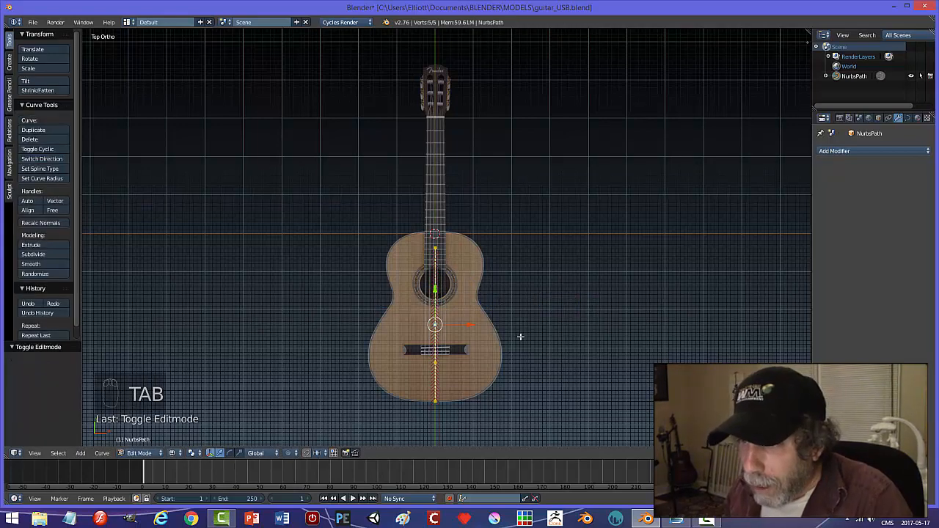
{"action": "scroll", "coordinate": [521, 336], "scroll_direction": "up", "scroll_amount": 3}
{"action": "scroll", "coordinate": [496, 303], "scroll_direction": "down", "scroll_amount": 1}
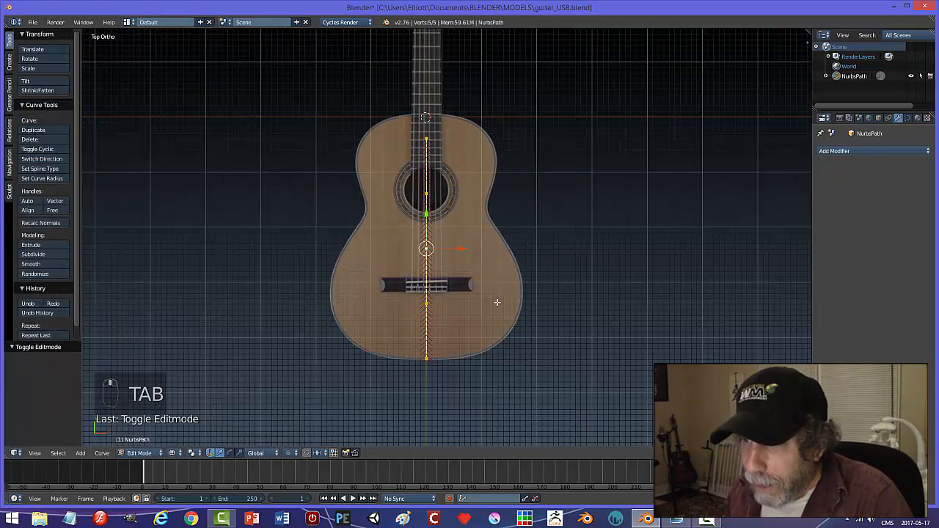
Move the path's second-lowest control point about -2.8 along X and its middle point about -1.8 in X and 0.17 in Y
{"action": "right_click", "coordinate": [420, 310]}
{"action": "key", "text": "g"}
{"action": "key", "text": "x"}
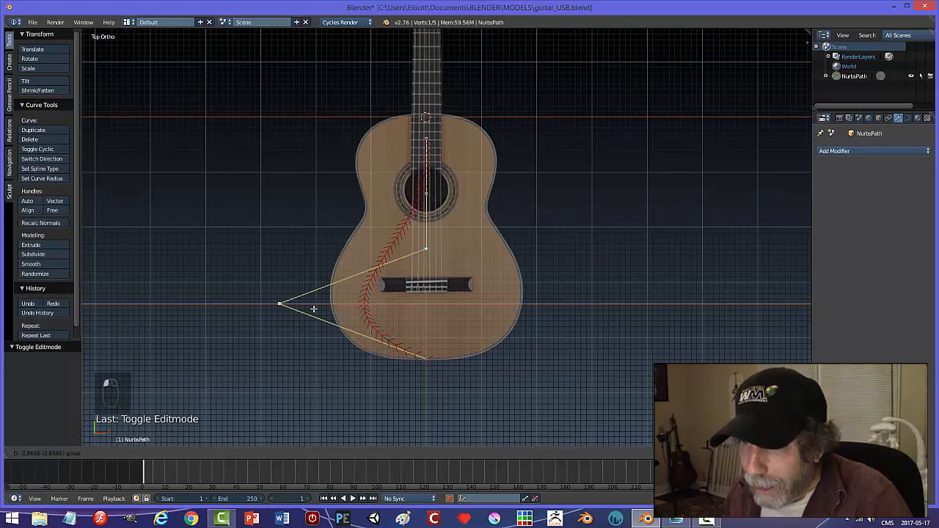
{"action": "left_click", "coordinate": [304, 309]}
{"action": "right_click", "coordinate": [424, 248]}
{"action": "key", "text": "g"}
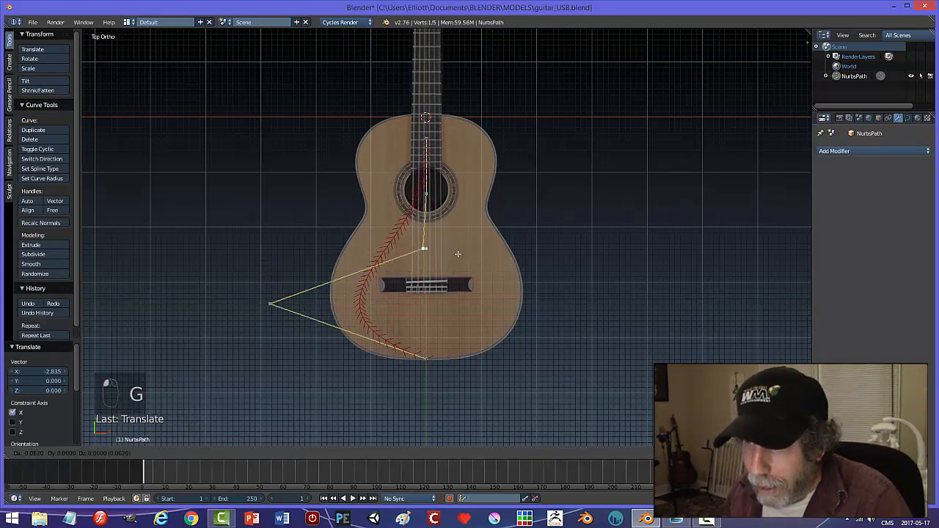
{"action": "left_click", "coordinate": [393, 244]}
Lower the lower outer control point by about 0.8 and shift the point at the sound hole about -0.44 in X
{"action": "right_click", "coordinate": [271, 304]}
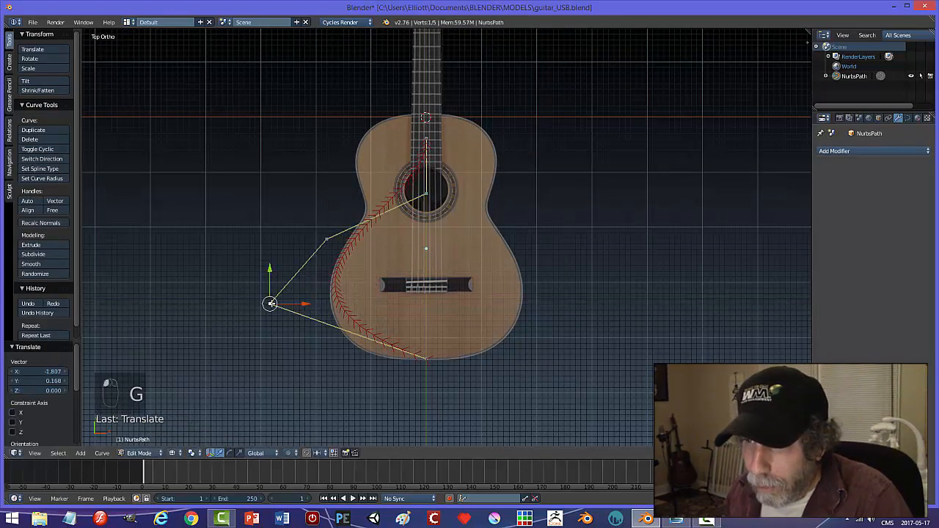
{"action": "key", "text": "g"}
{"action": "left_click", "coordinate": [263, 348]}
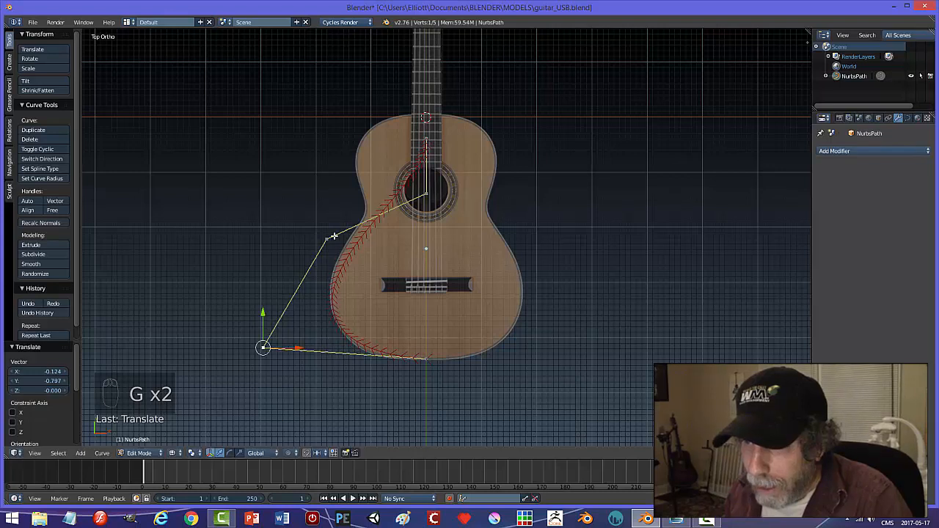
{"action": "right_click", "coordinate": [427, 194]}
{"action": "key", "text": "g"}
{"action": "left_click", "coordinate": [401, 194]}
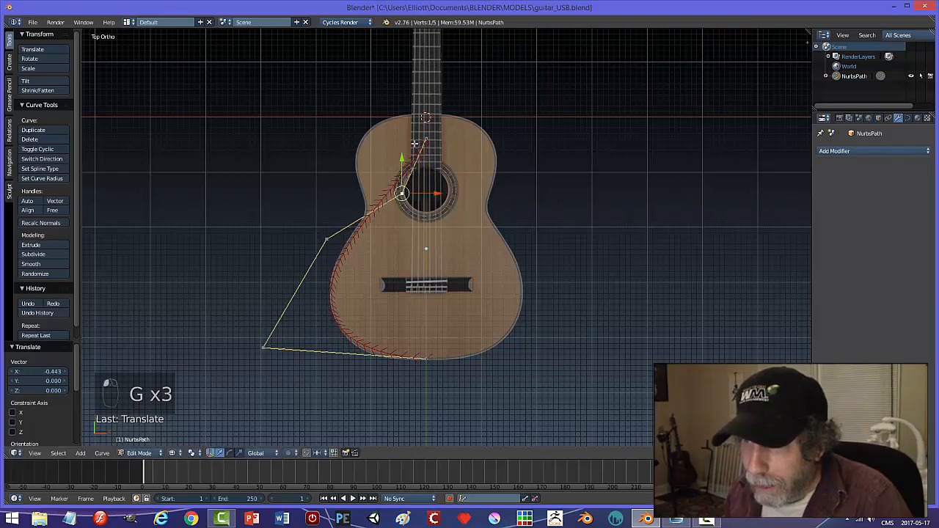
Subdivide the path's uppermost segment and move the new control point about -0.8 in X toward the upper bout's left side
{"action": "right_click", "coordinate": [426, 139]}
{"action": "right_click", "coordinate": [408, 194], "text": "shift"}
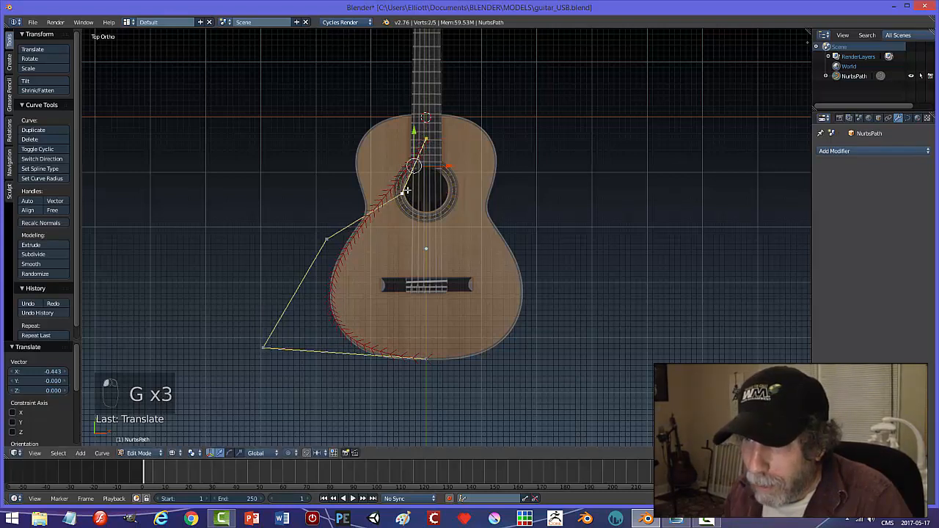
{"action": "key", "text": "w"}
{"action": "left_click", "coordinate": [441, 195]}
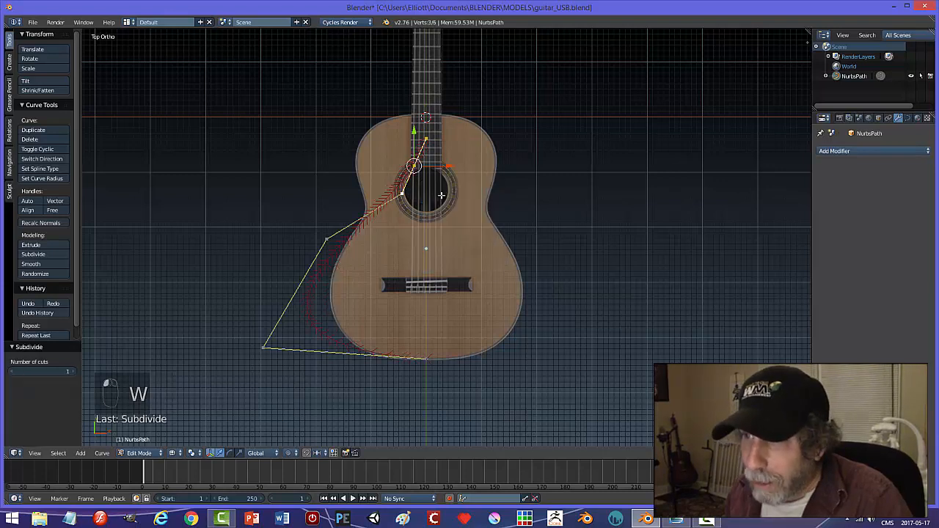
{"action": "key", "text": "a"}
{"action": "right_click", "coordinate": [416, 167]}
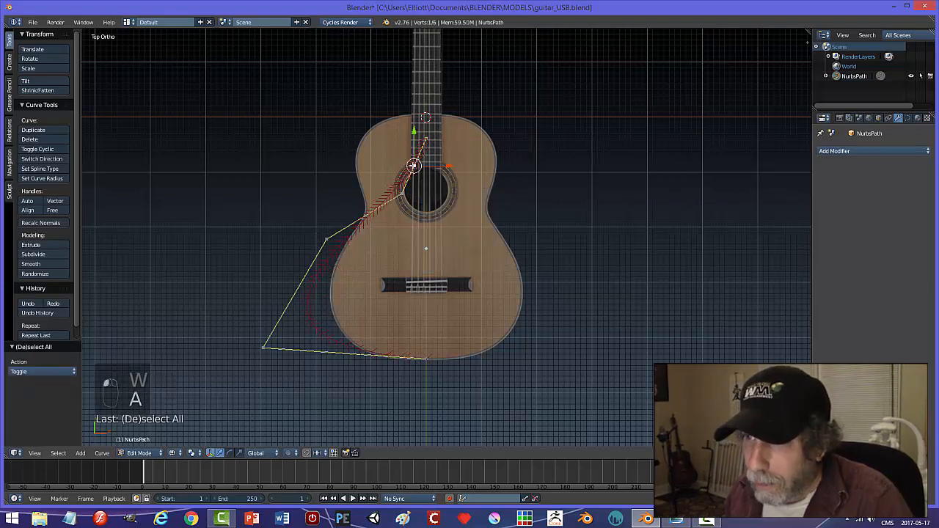
{"action": "key", "text": "g"}
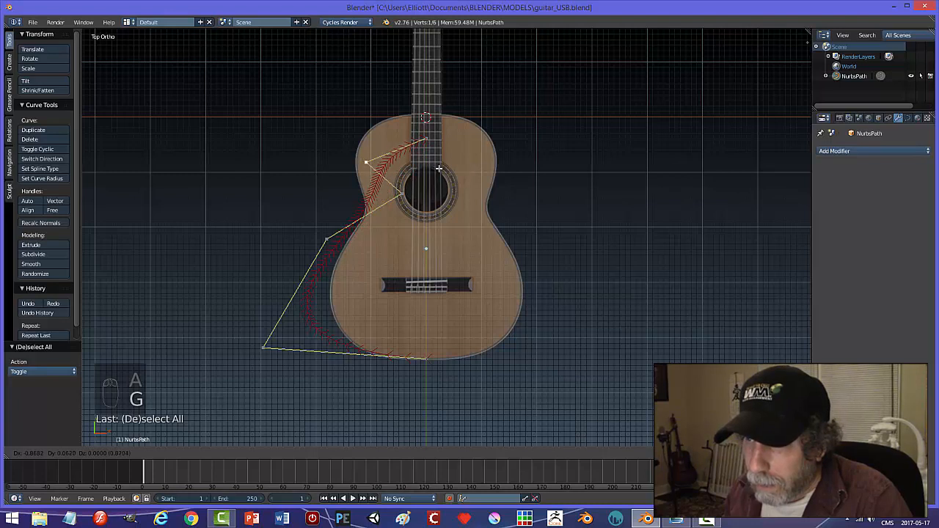
{"action": "left_click", "coordinate": [442, 169]}
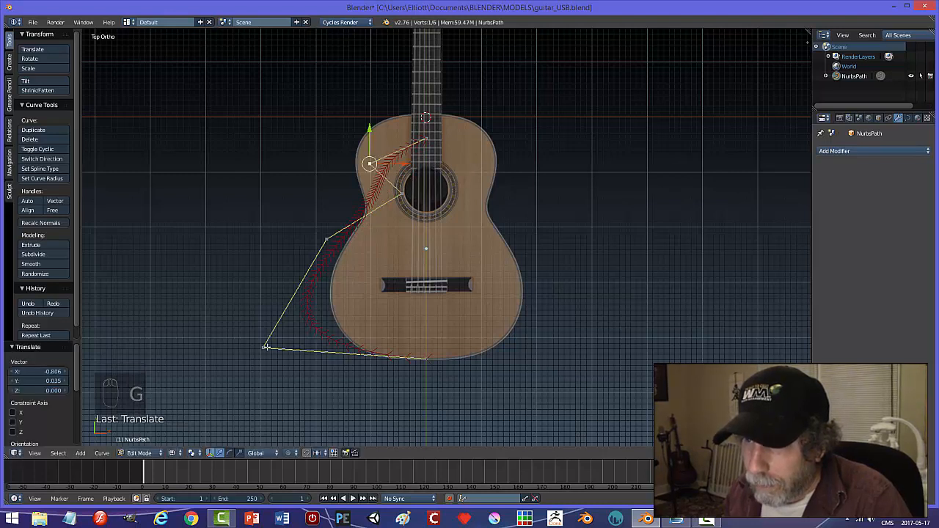
Move the lower outer control point inward about 0.77 to fit the lower bout, and place the upper end point on the body's top edge
{"action": "right_click", "coordinate": [266, 347]}
{"action": "key", "text": "g"}
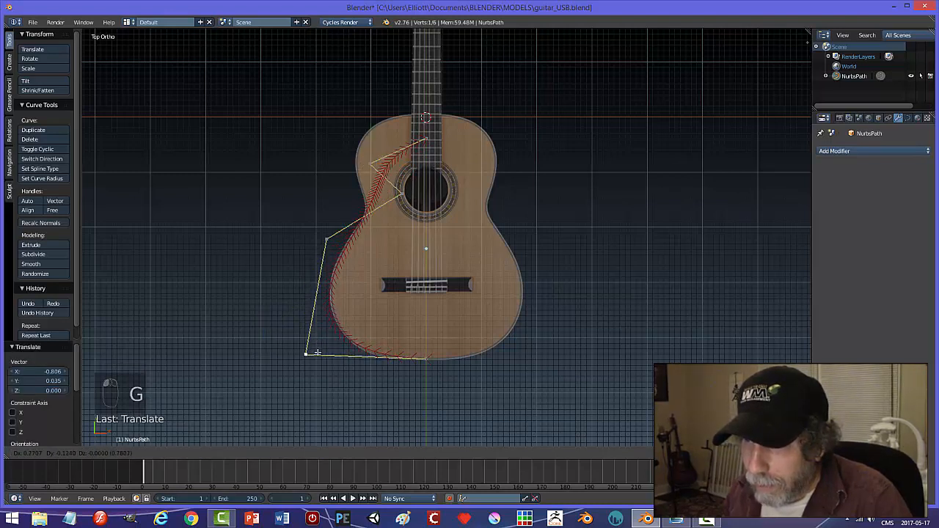
{"action": "left_click", "coordinate": [317, 352]}
{"action": "right_click", "coordinate": [402, 193]}
{"action": "key", "text": "g"}
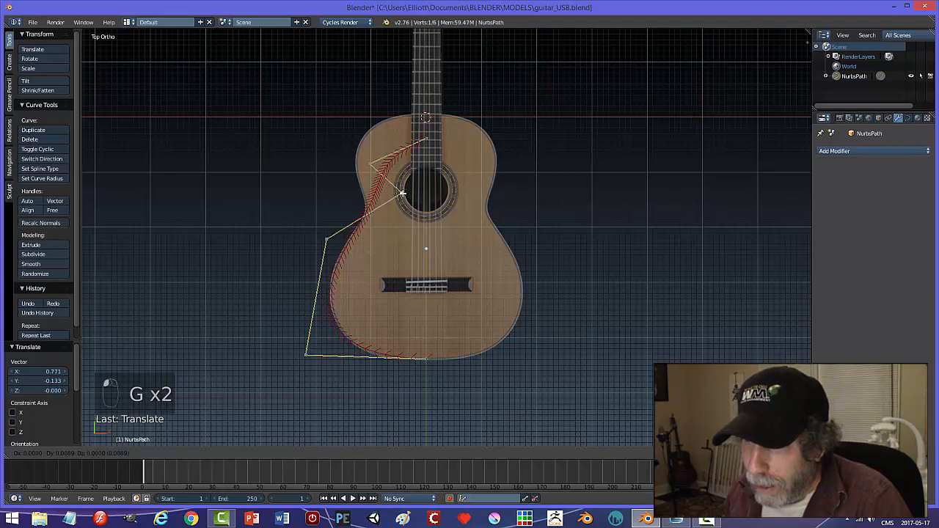
{"action": "left_click", "coordinate": [402, 193]}
{"action": "right_click", "coordinate": [429, 136]}
{"action": "key", "text": "g"}
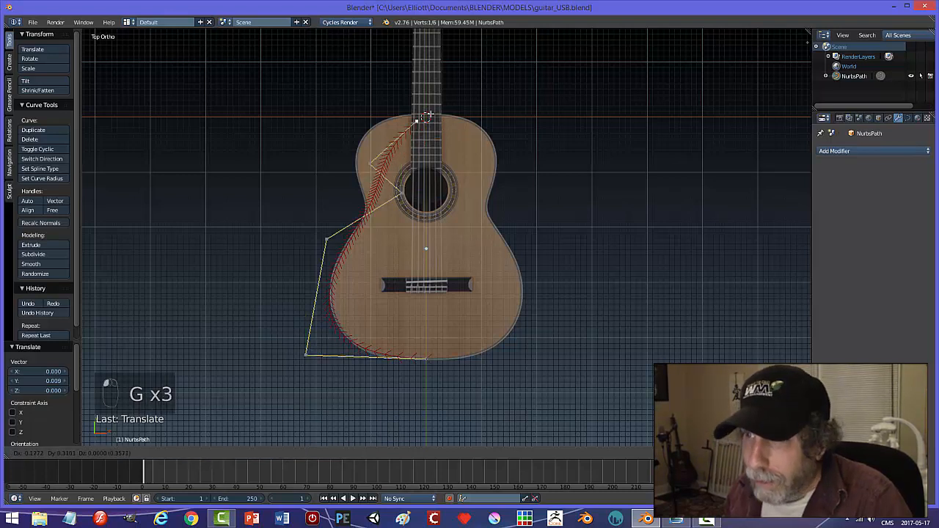
{"action": "left_click", "coordinate": [421, 113]}
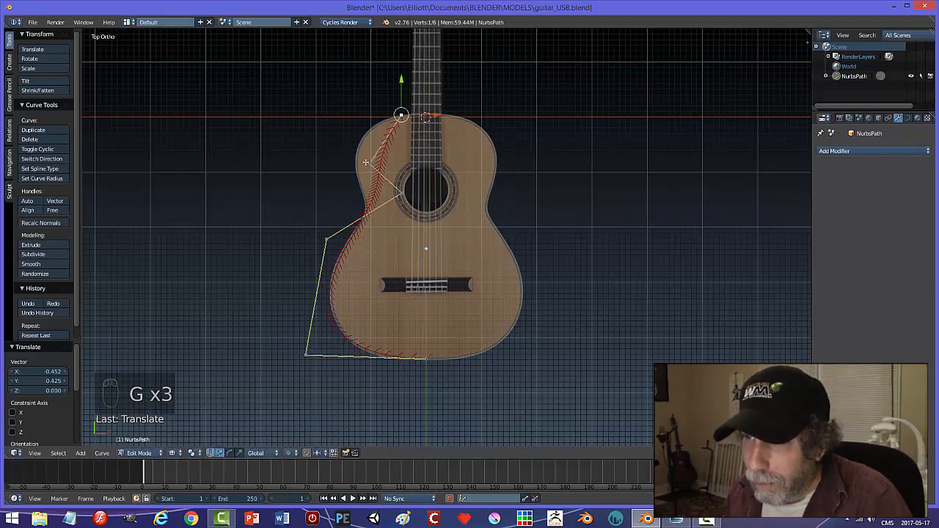
Subdivide the uppermost segment again and move the new point about -0.58 in X and 0.12 in Y outside the upper bout
{"action": "right_click", "coordinate": [366, 163], "text": "shift"}
{"action": "key", "text": "w"}
{"action": "left_click", "coordinate": [410, 163]}
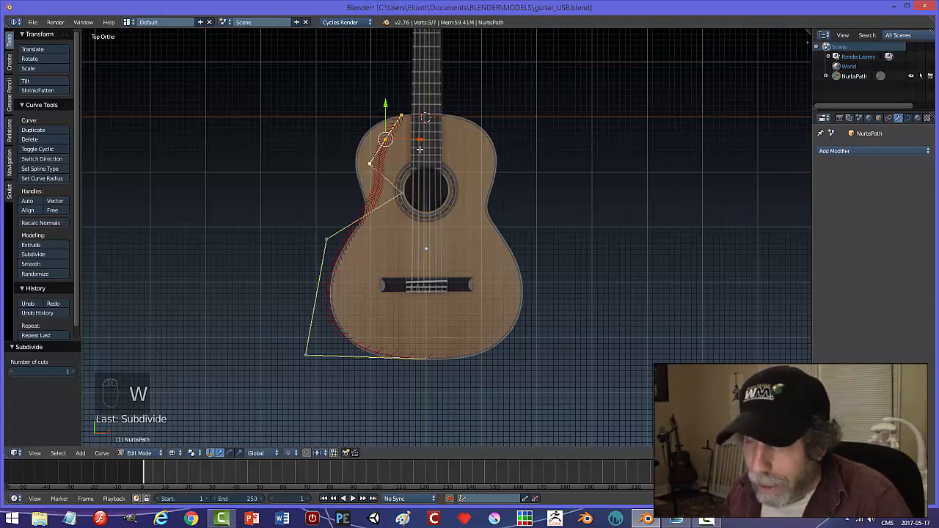
{"action": "key", "text": "a"}
{"action": "right_click", "coordinate": [421, 145]}
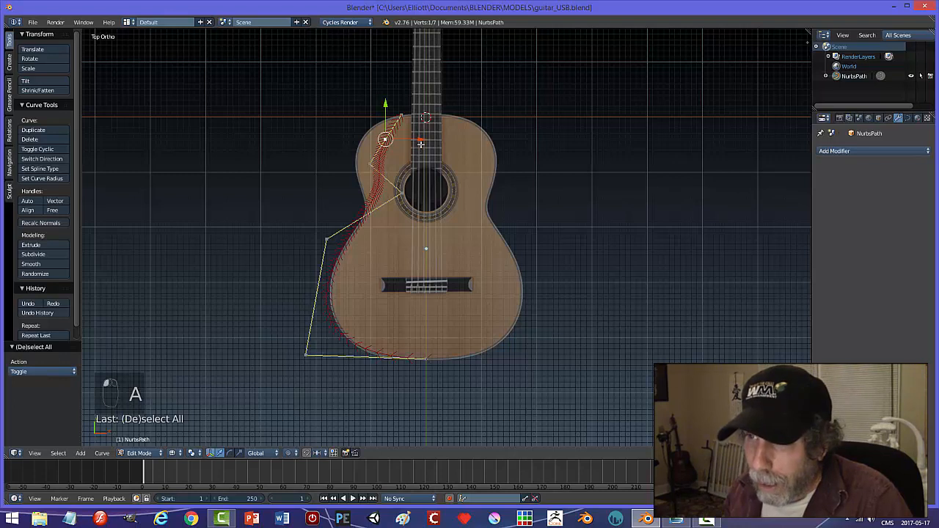
{"action": "key", "text": "g"}
{"action": "left_click", "coordinate": [390, 138]}
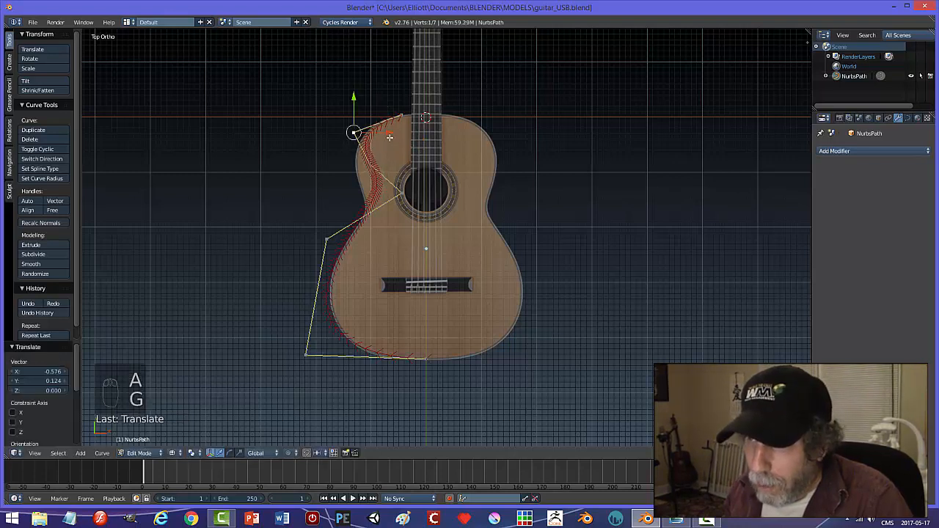
Reposition the waist control point beside the sound hole and the upper-bout point above it so the curve follows the guitar's left outline
{"action": "key", "text": "g"}
{"action": "left_click", "coordinate": [390, 207]}
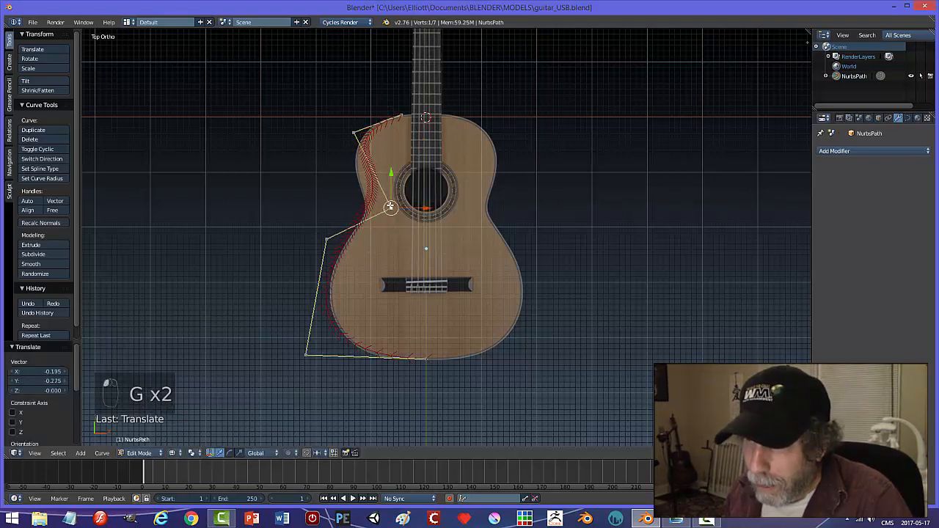
{"action": "key", "text": "g"}
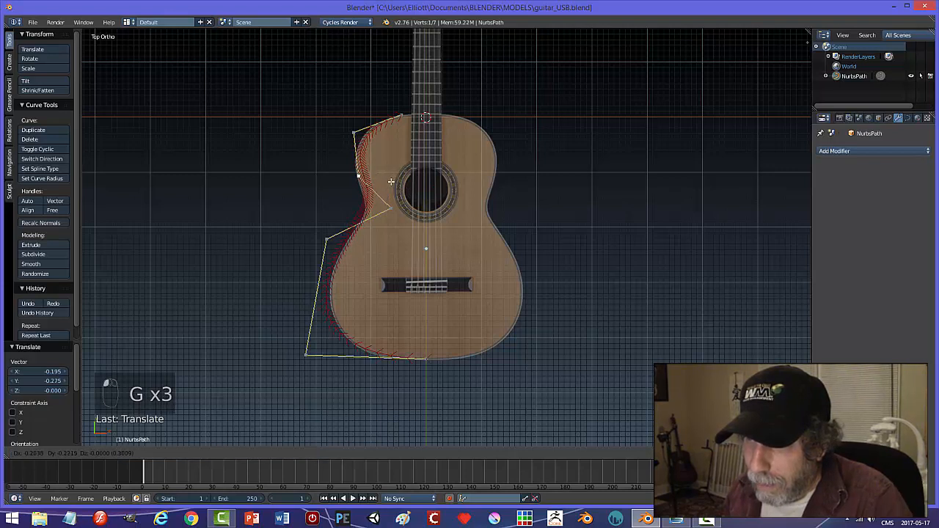
{"action": "left_click", "coordinate": [350, 179]}
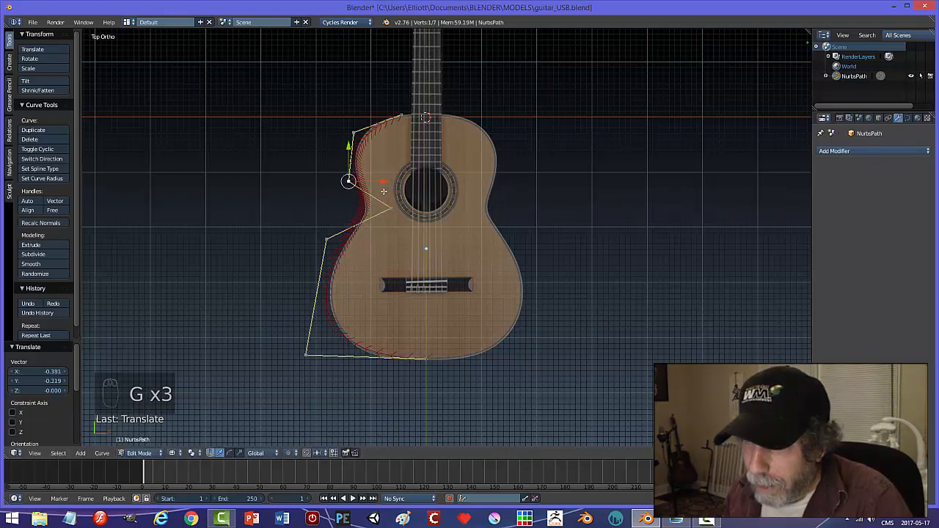
{"action": "key", "text": "g"}
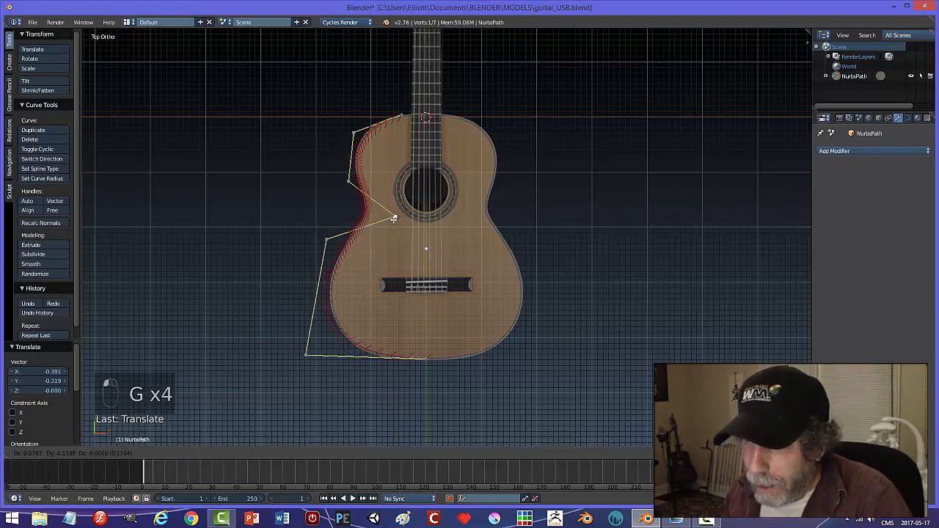
{"action": "left_click", "coordinate": [394, 216]}
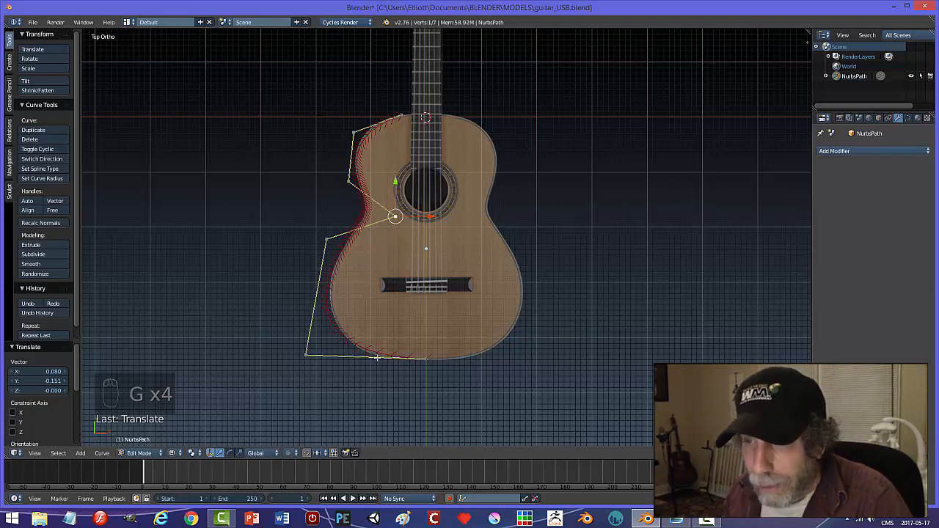
{"action": "left_click", "coordinate": [33, 22]}
{"action": "left_click", "coordinate": [56, 131]}
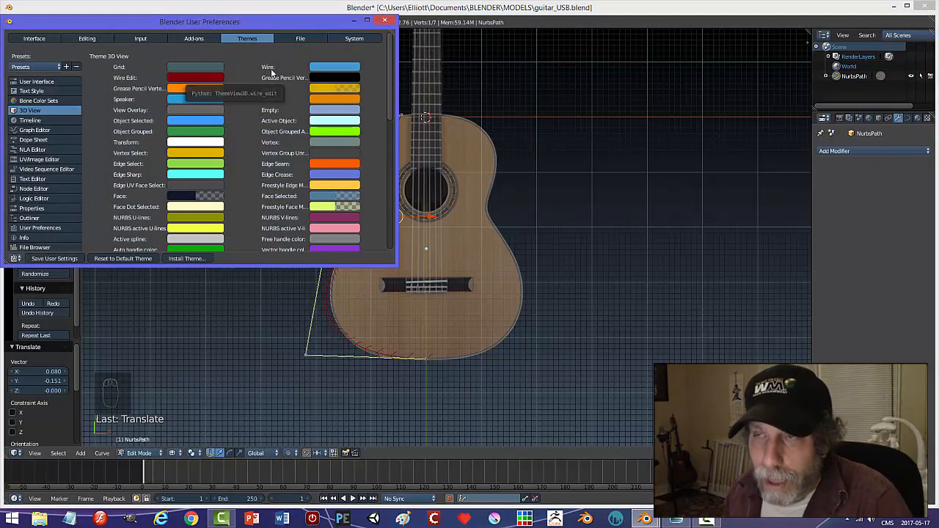
{"action": "left_click", "coordinate": [385, 20]}
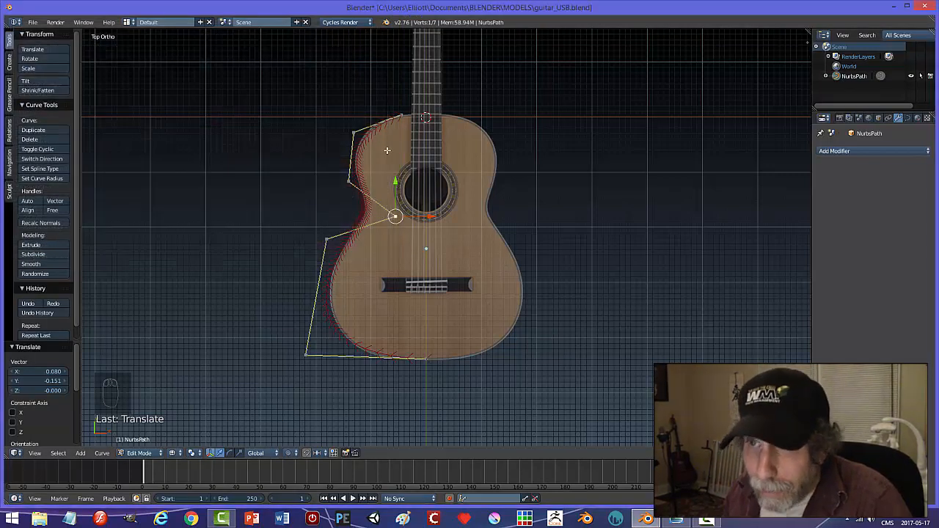
Change the 3D View theme's Wire Edit color to a neutral grey of about 0.49 in the user preferences
{"action": "left_click", "coordinate": [32, 22]}
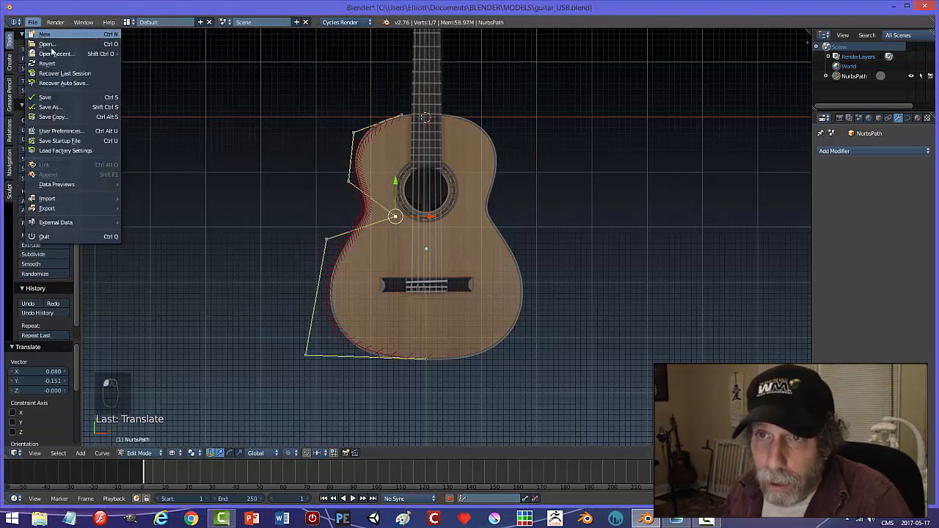
{"action": "left_click", "coordinate": [56, 130]}
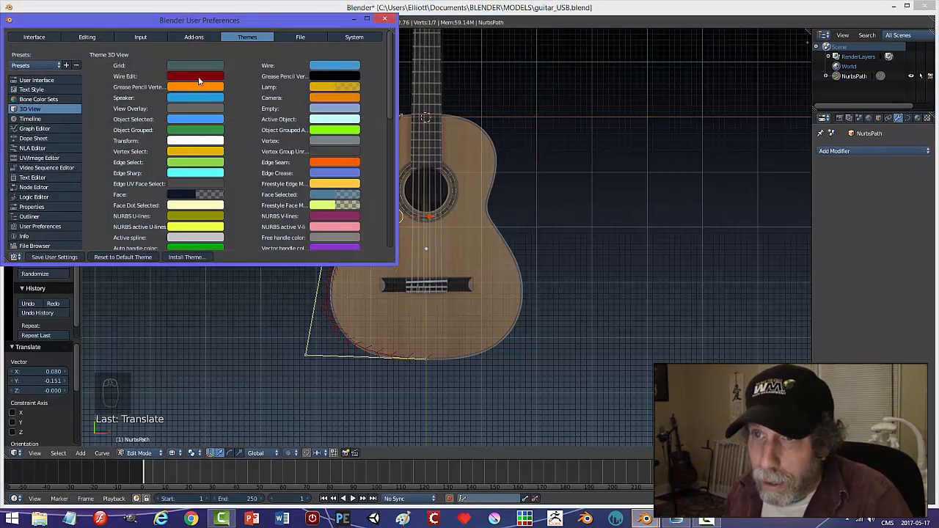
{"action": "left_click", "coordinate": [195, 76]}
{"action": "left_click", "coordinate": [209, 122]}
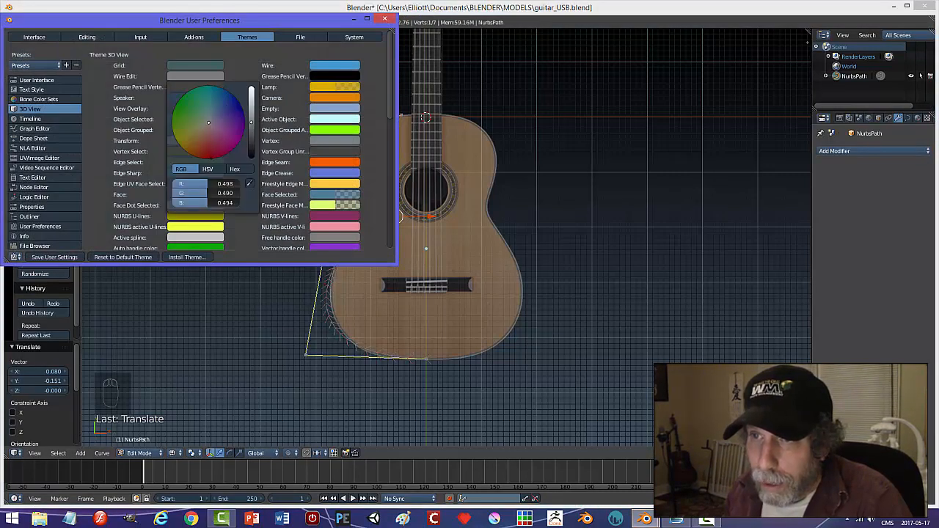
{"action": "left_click", "coordinate": [385, 19]}
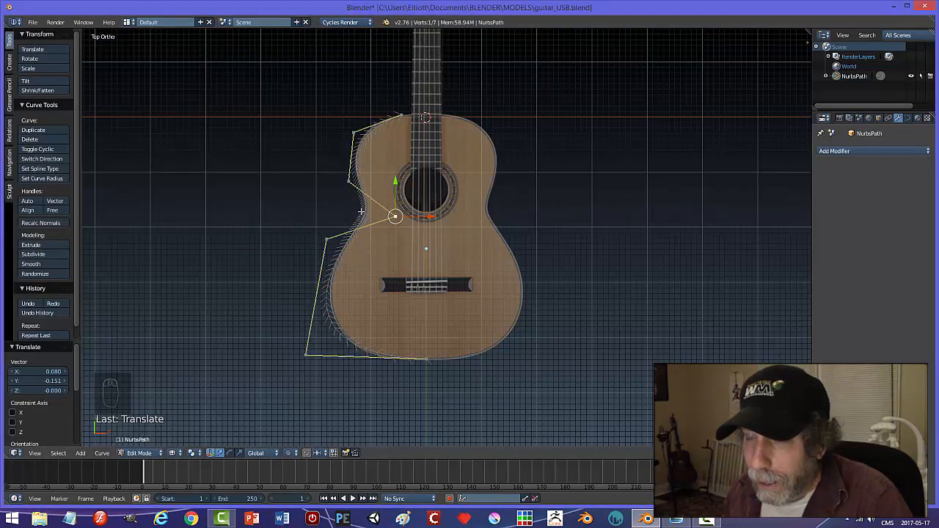
Change the 3D View theme's Wire Edit color to dark red in the user preferences and close them
{"action": "left_click", "coordinate": [36, 24]}
{"action": "left_click", "coordinate": [59, 131]}
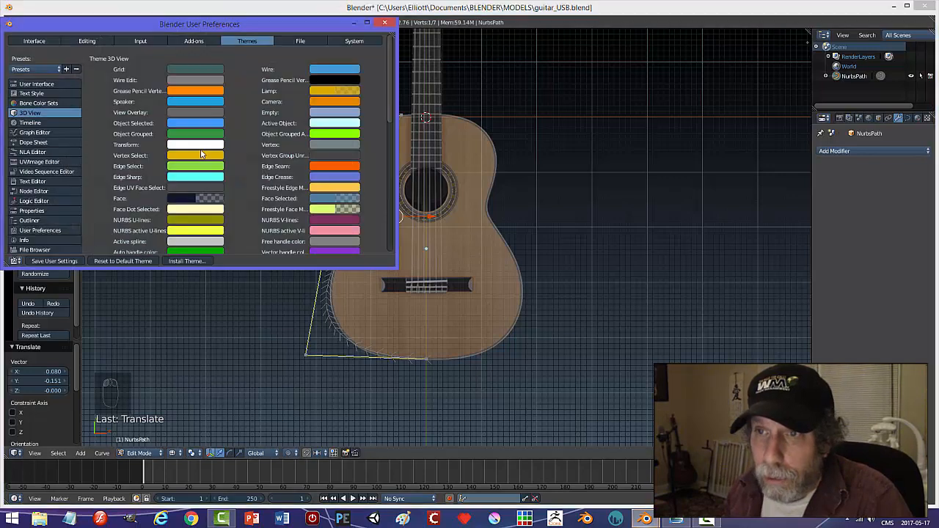
{"action": "left_click", "coordinate": [189, 82]}
{"action": "left_click", "coordinate": [228, 123]}
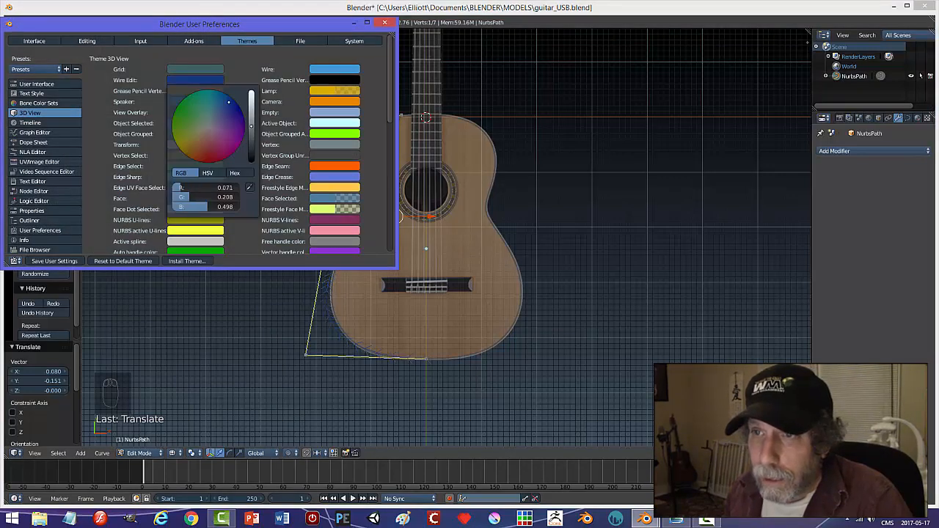
{"action": "left_click", "coordinate": [195, 78]}
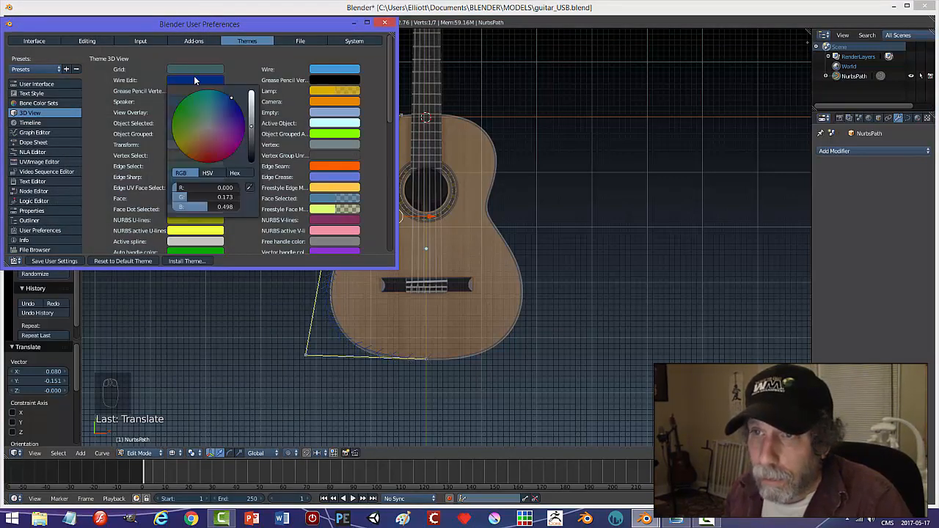
{"action": "mouse_move", "coordinate": [224, 113]}
{"action": "left_mouse_down"}
{"action": "mouse_move", "coordinate": [179, 141]}
{"action": "mouse_move", "coordinate": [182, 152]}
{"action": "mouse_move", "coordinate": [215, 159]}
{"action": "left_mouse_up"}
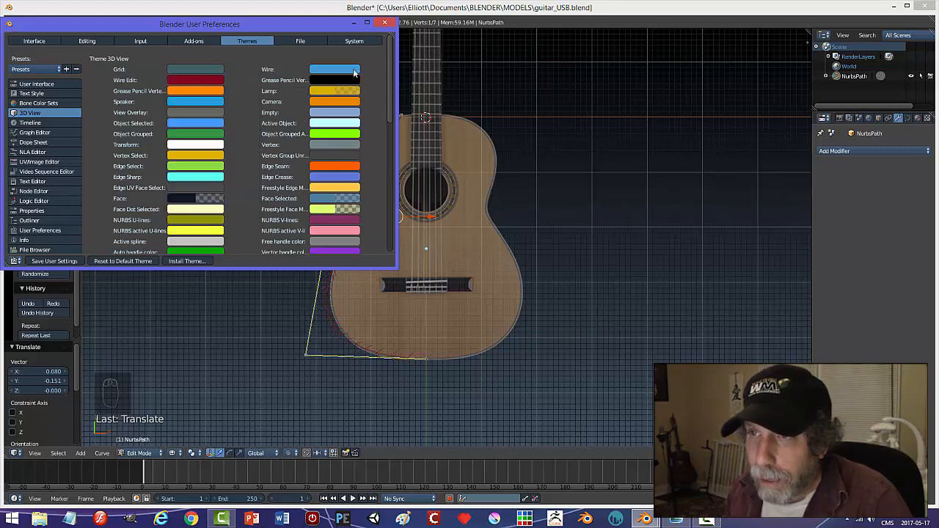
{"action": "left_click", "coordinate": [383, 23]}
Extrude a new control point from the path's upper end, about 0.54 in X and 0.02 in Y, just past the centerline
{"action": "scroll", "coordinate": [450, 135], "scroll_direction": "up", "scroll_amount": 2}
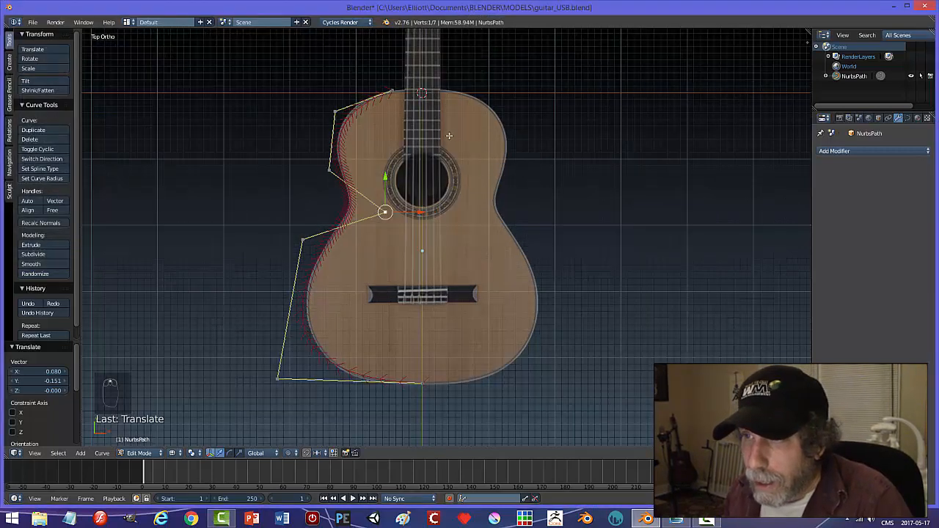
{"action": "right_click", "coordinate": [390, 90]}
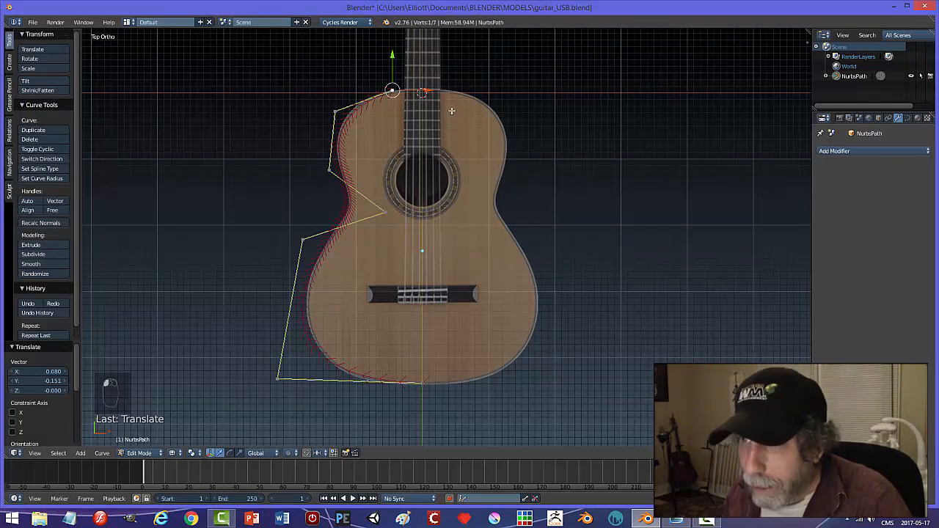
{"action": "key", "text": "e"}
{"action": "right_click", "coordinate": [452, 111]}
{"action": "key", "text": "g"}
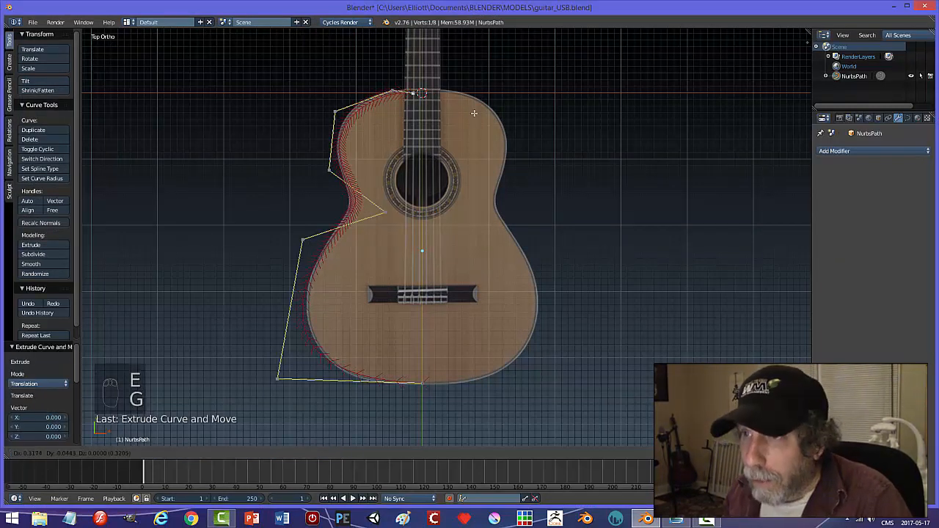
{"action": "left_click", "coordinate": [487, 109]}
Shift the second control point from the upper end about -0.04 in X and 0.01 in Y, and check the curve in Object Mode
{"action": "right_click", "coordinate": [392, 90]}
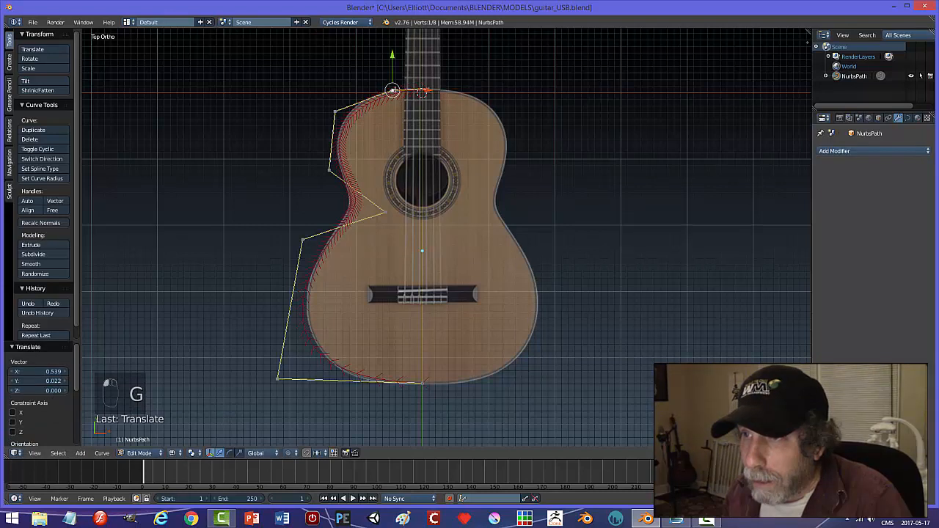
{"action": "key", "text": "g"}
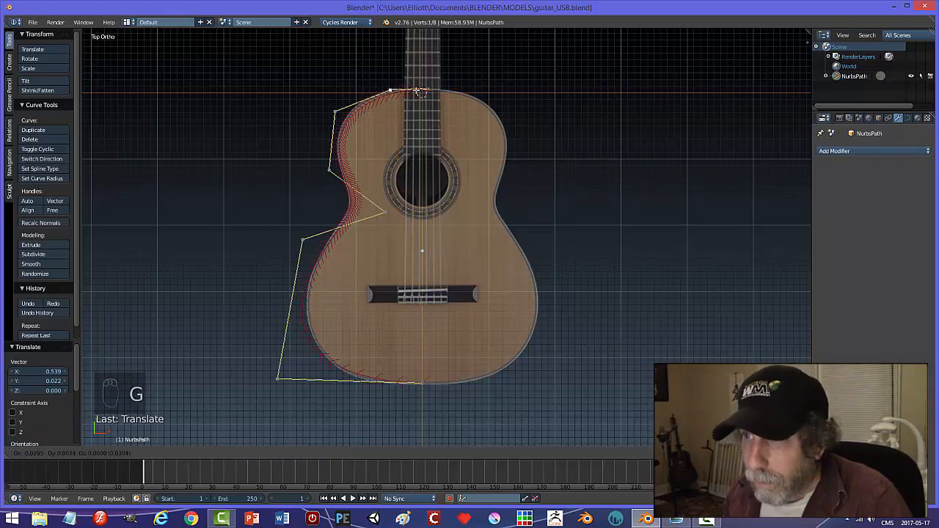
{"action": "left_click", "coordinate": [418, 93]}
{"action": "key", "text": "Tab"}
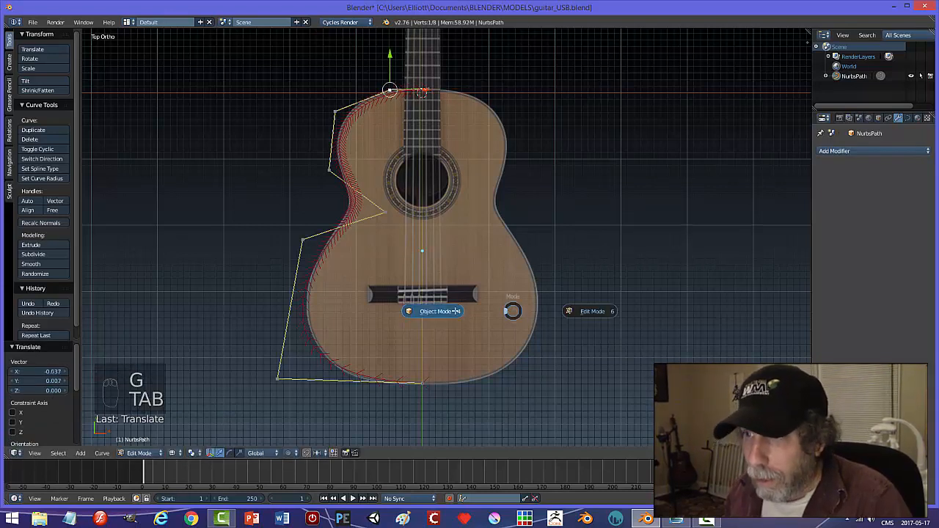
{"action": "key", "text": "Tab"}
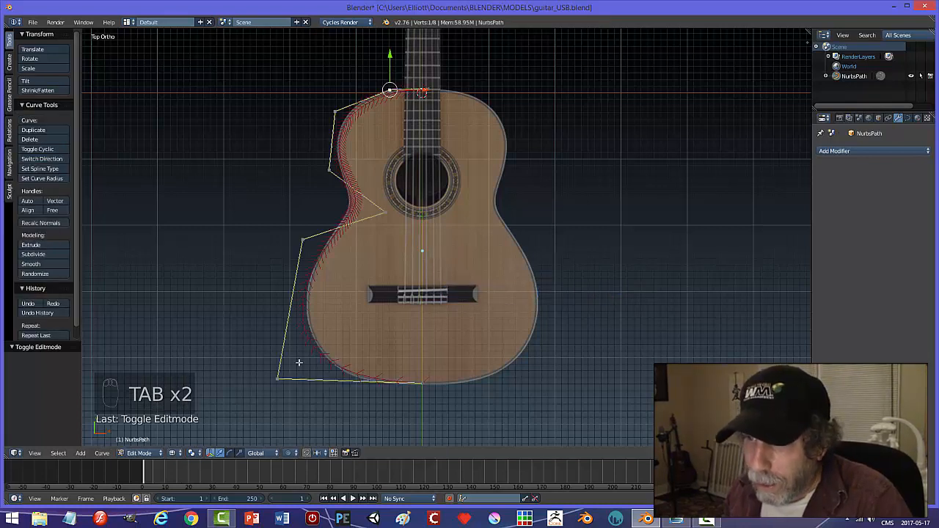
Move the lower outer control point about 0.18 inward in X and -0.10 in Y to fit the lower bout
{"action": "right_click", "coordinate": [277, 379]}
{"action": "key", "text": "g"}
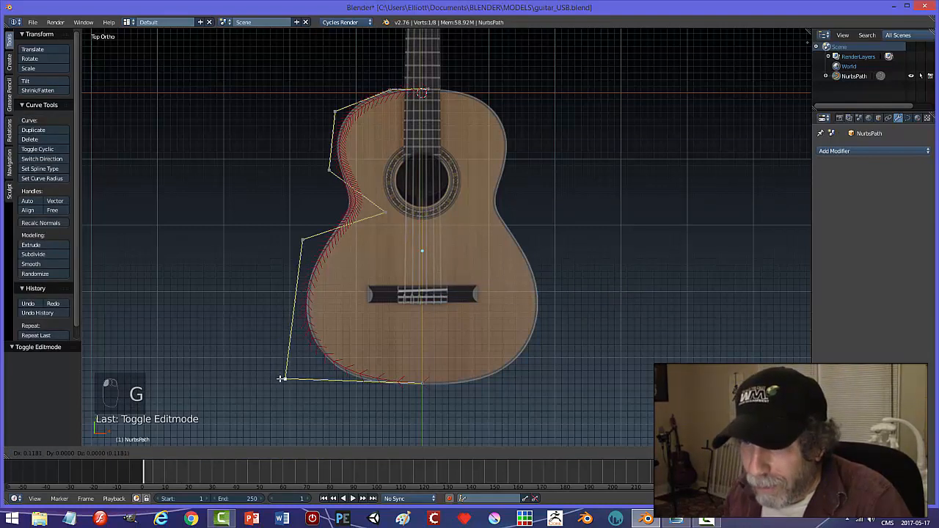
{"action": "left_click", "coordinate": [284, 379]}
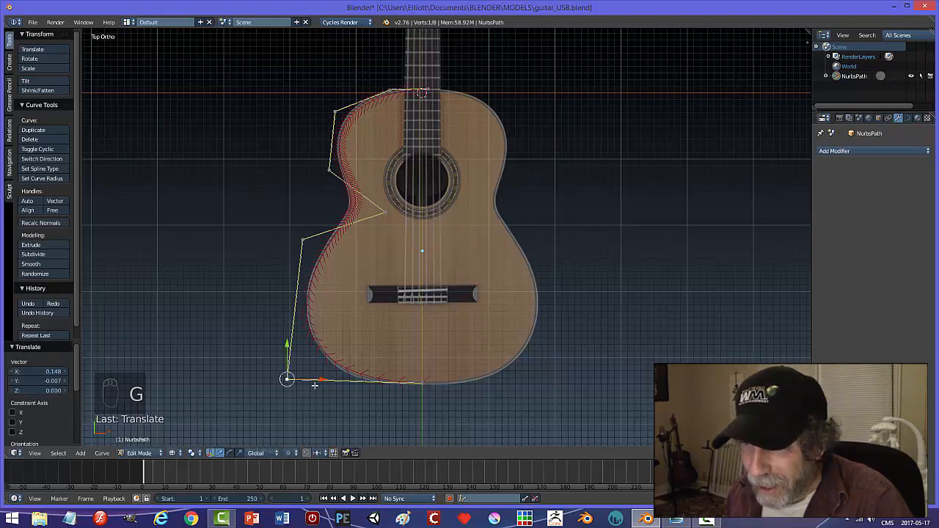
{"action": "key", "text": "g"}
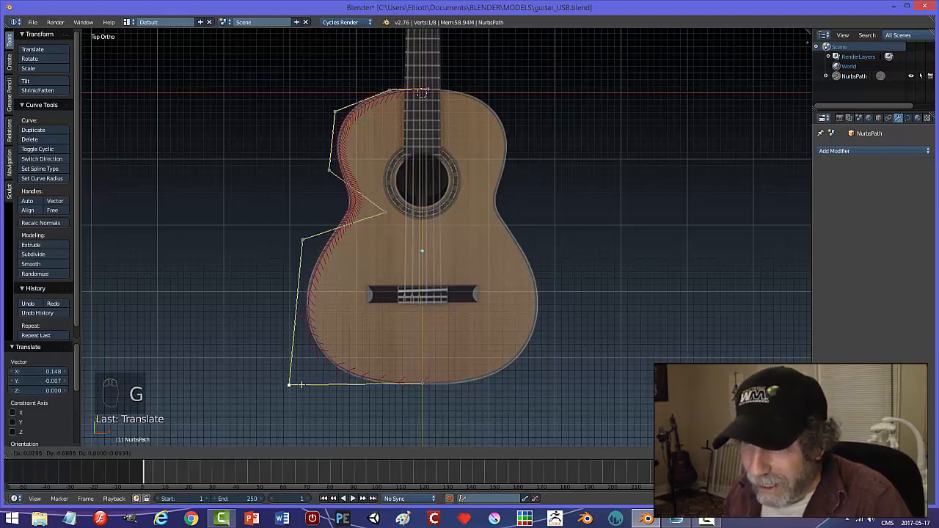
{"action": "left_click", "coordinate": [301, 385]}
Move the control point between the waist and the lower bout about -0.04 in X and 0.02 in Y
{"action": "right_click", "coordinate": [305, 237]}
{"action": "key", "text": "g"}
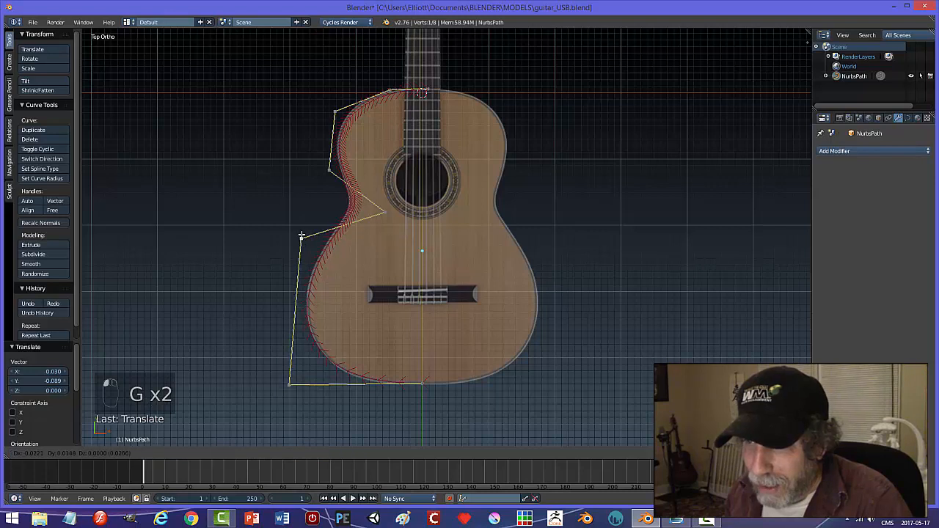
{"action": "left_click", "coordinate": [300, 238]}
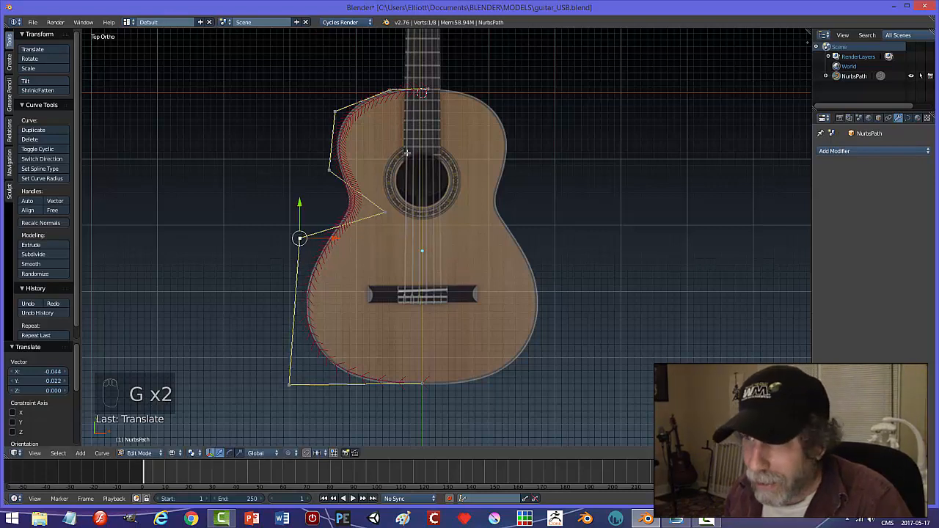
Move the upper-bout corner control point about 0.02 in X and 0.12 in Y, and return to Object Mode
{"action": "right_click", "coordinate": [335, 109]}
{"action": "key", "text": "g"}
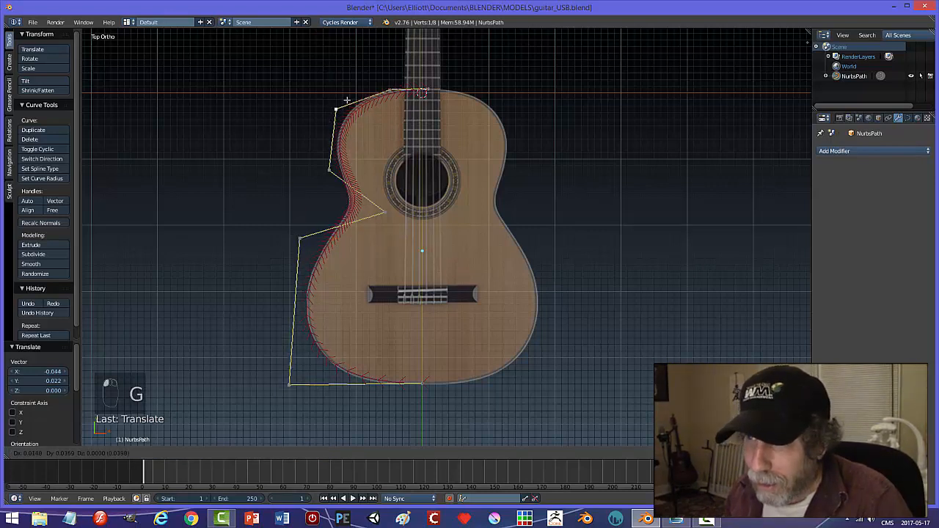
{"action": "left_click", "coordinate": [335, 104]}
{"action": "key", "text": "Tab"}
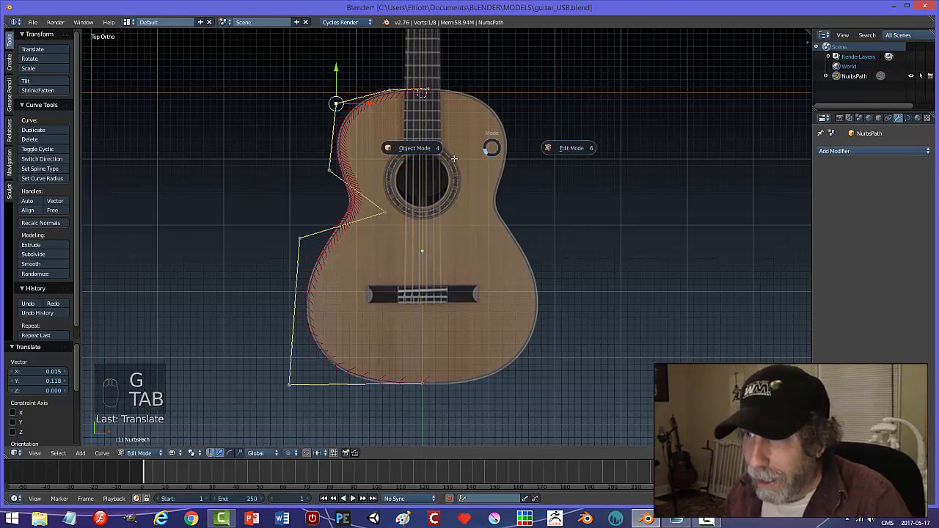
{"action": "left_click", "coordinate": [454, 159]}
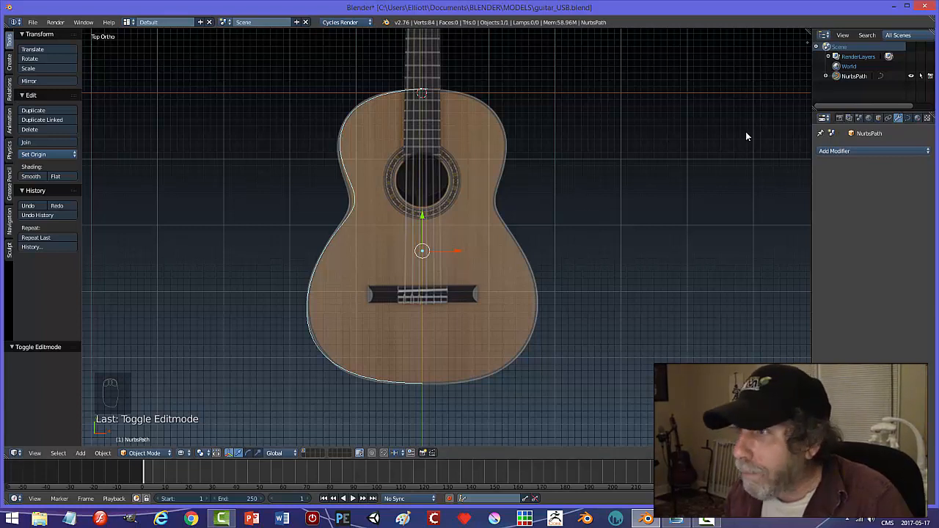
Add a Mirror modifier to the path and set it to mirror on the Y axis only
{"action": "left_click", "coordinate": [836, 152]}
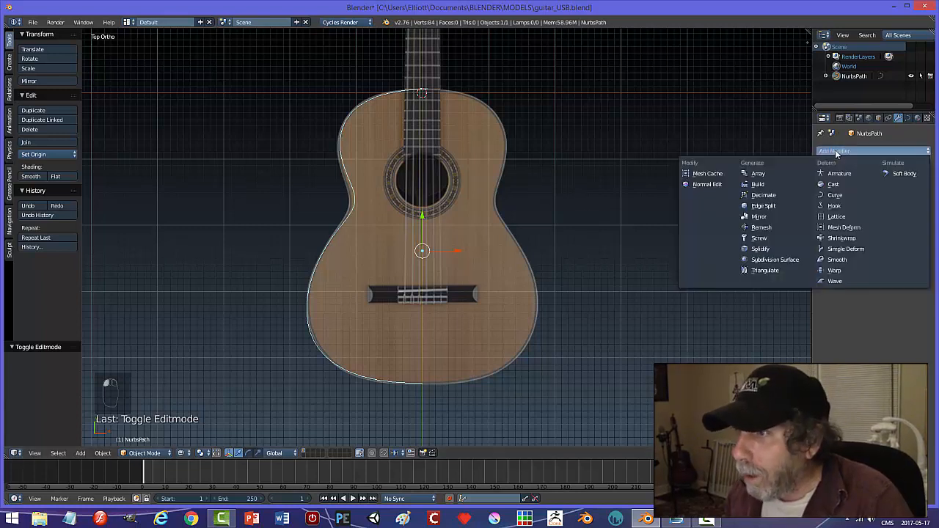
{"action": "left_click", "coordinate": [770, 221]}
{"action": "left_click", "coordinate": [824, 218]}
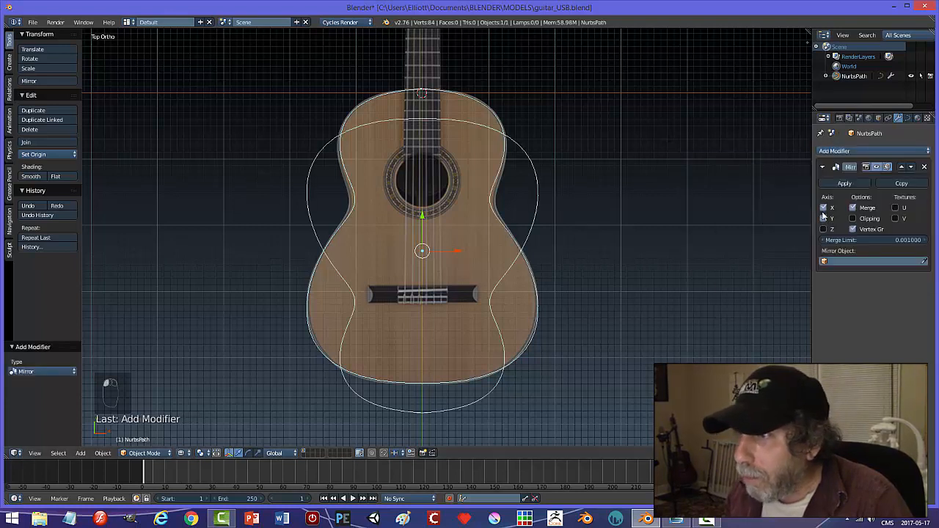
{"action": "left_click", "coordinate": [823, 207]}
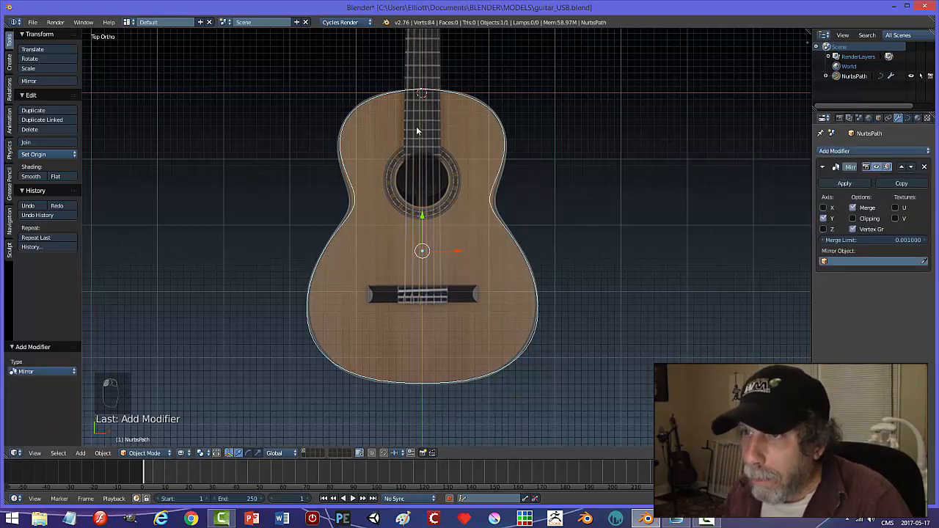
Move the path's upper end point about -0.09 in X and -0.01 in Y onto the centerline, then leave Edit Mode
{"action": "key", "text": "Tab"}
{"action": "left_click", "coordinate": [493, 129]}
{"action": "scroll", "coordinate": [460, 144], "scroll_direction": "up", "scroll_amount": 4}
{"action": "middle_click_drag", "start_coordinate": [460, 144], "coordinate": [469, 286], "text": "shift"}
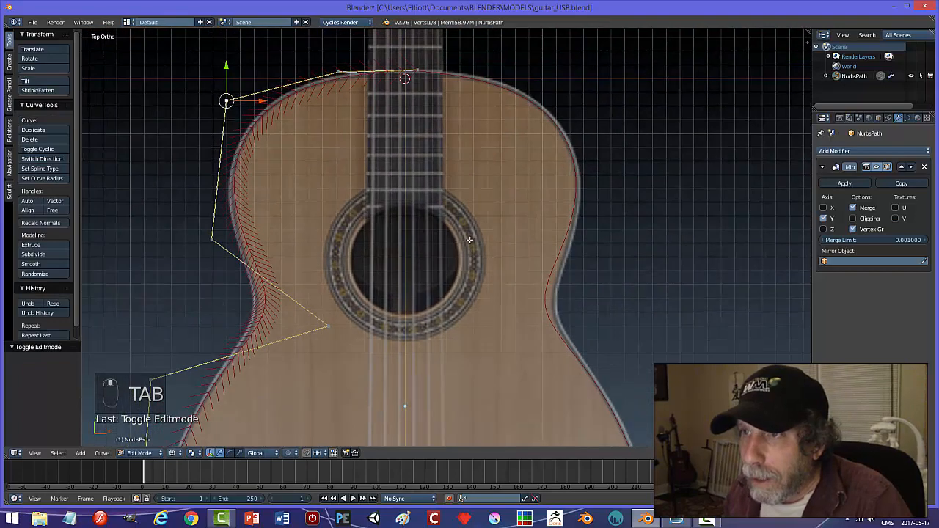
{"action": "middle_click_drag", "start_coordinate": [470, 216], "coordinate": [470, 294], "text": "shift"}
{"action": "scroll", "coordinate": [470, 294], "scroll_direction": "up", "scroll_amount": 2}
{"action": "scroll", "coordinate": [470, 294], "scroll_direction": "up", "scroll_amount": 3}
{"action": "middle_click_drag", "start_coordinate": [445, 128], "coordinate": [417, 198], "text": "shift"}
{"action": "right_click", "coordinate": [373, 91]}
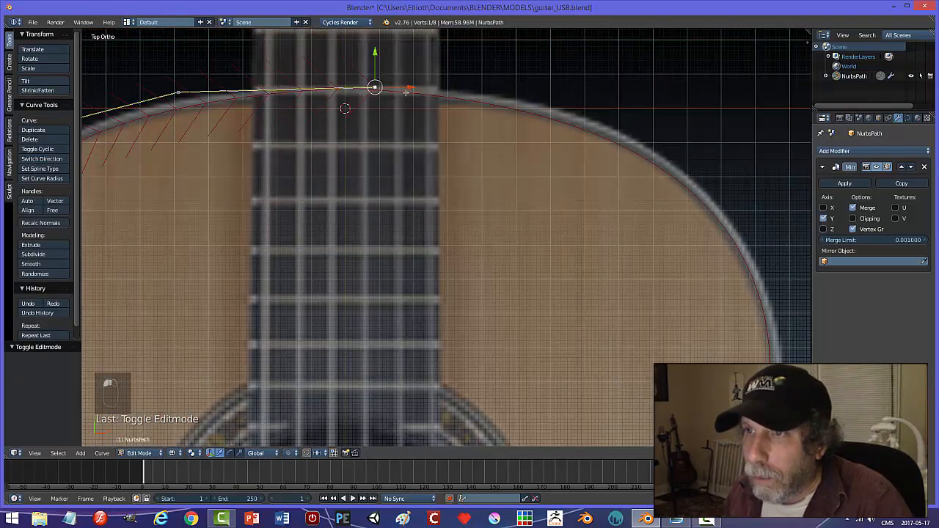
{"action": "key", "text": "g"}
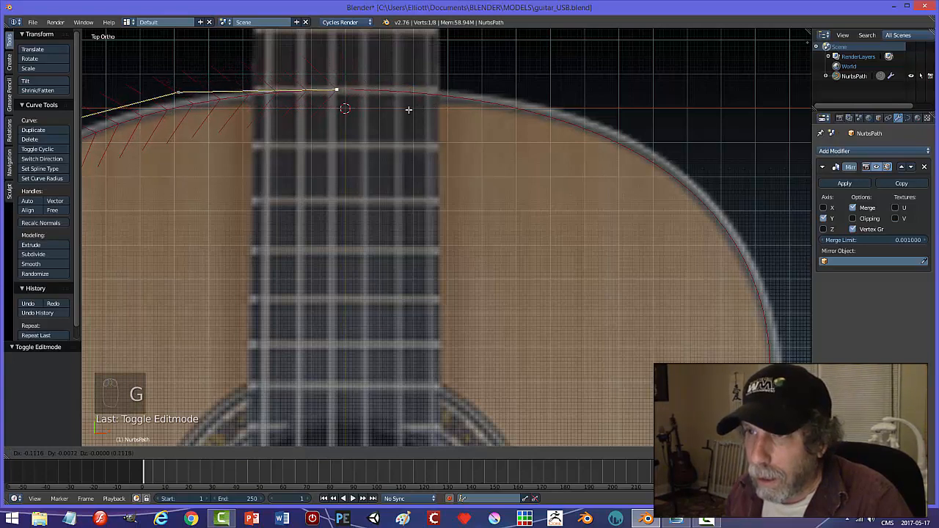
{"action": "left_click", "coordinate": [416, 109]}
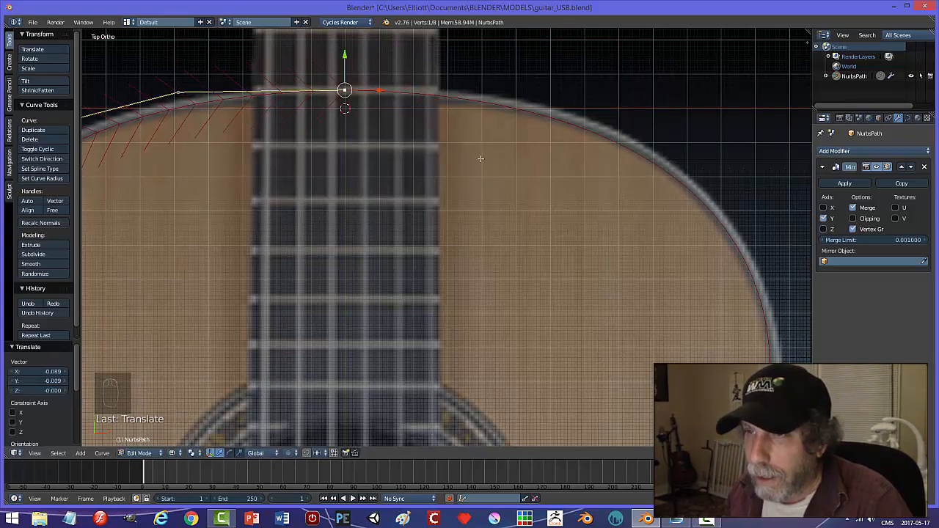
{"action": "scroll", "coordinate": [485, 160], "scroll_direction": "down", "scroll_amount": 5}
{"action": "key", "text": "Tab"}
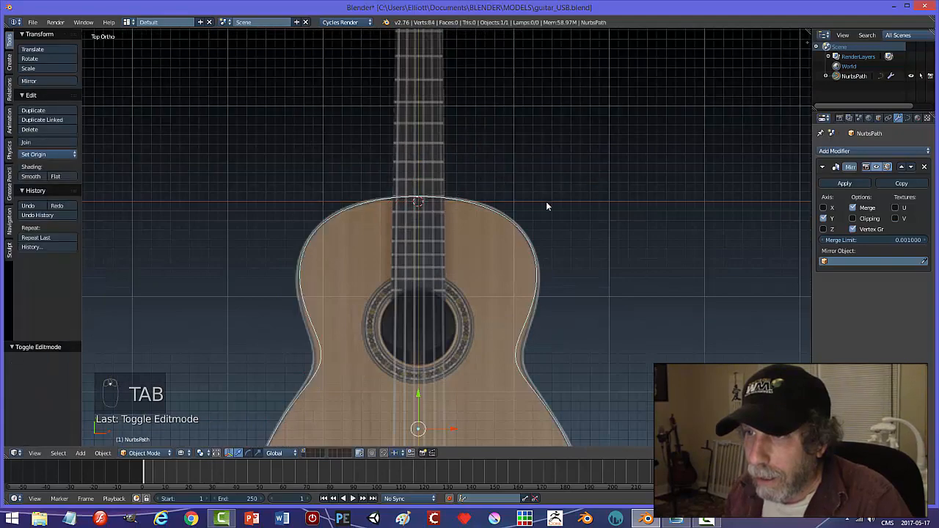
Nudge the path's bottom end point about -0.01 in X and -0.02 in Y on the centerline, and return to Object Mode
{"action": "scroll", "coordinate": [546, 201], "scroll_direction": "down", "scroll_amount": 3}
{"action": "middle_click_drag", "start_coordinate": [521, 341], "coordinate": [503, 210], "text": "shift"}
{"action": "scroll", "coordinate": [501, 216], "scroll_direction": "up", "scroll_amount": 2}
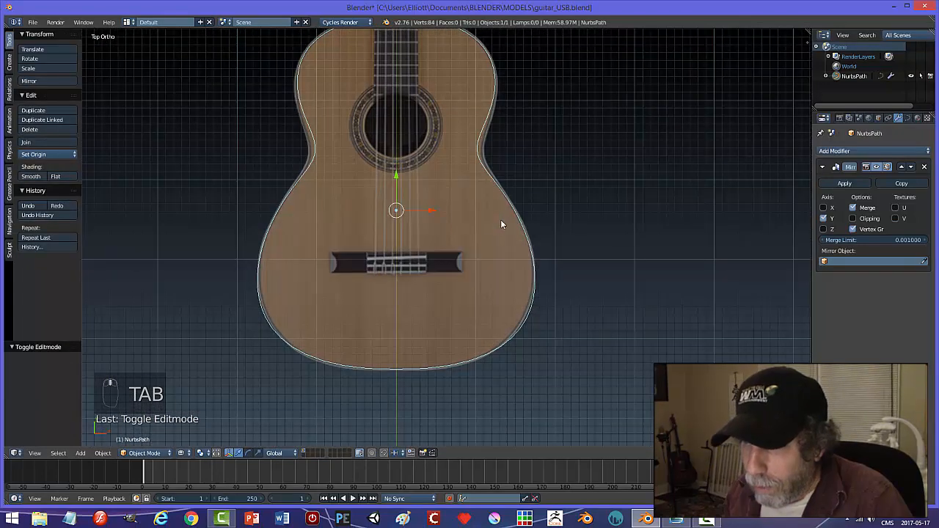
{"action": "scroll", "coordinate": [483, 238], "scroll_direction": "down", "scroll_amount": 1}
{"action": "key", "text": "Tab"}
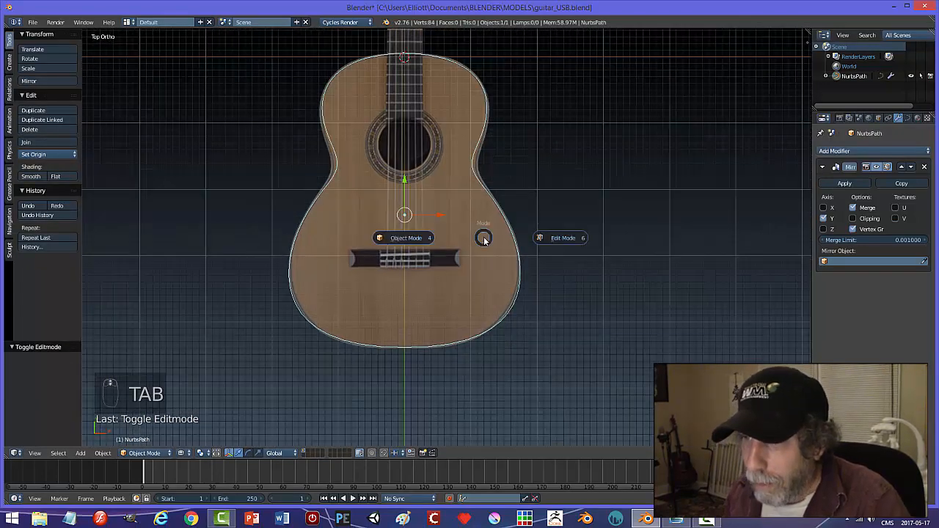
{"action": "left_click", "coordinate": [565, 240]}
{"action": "middle_click_drag", "start_coordinate": [477, 354], "coordinate": [476, 234], "text": "shift"}
{"action": "scroll", "coordinate": [475, 235], "scroll_direction": "up", "scroll_amount": 2}
{"action": "scroll", "coordinate": [475, 234], "scroll_direction": "up", "scroll_amount": 2}
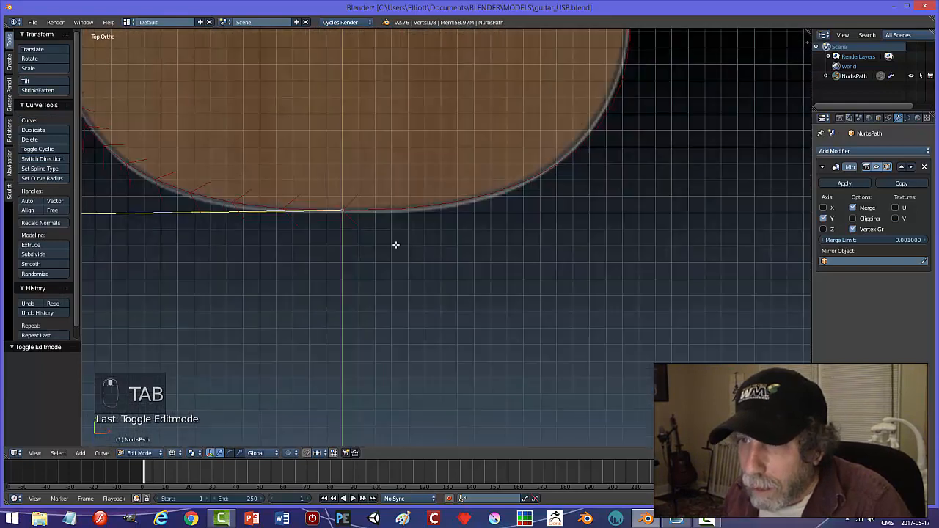
{"action": "right_click", "coordinate": [344, 212]}
{"action": "key", "text": "g"}
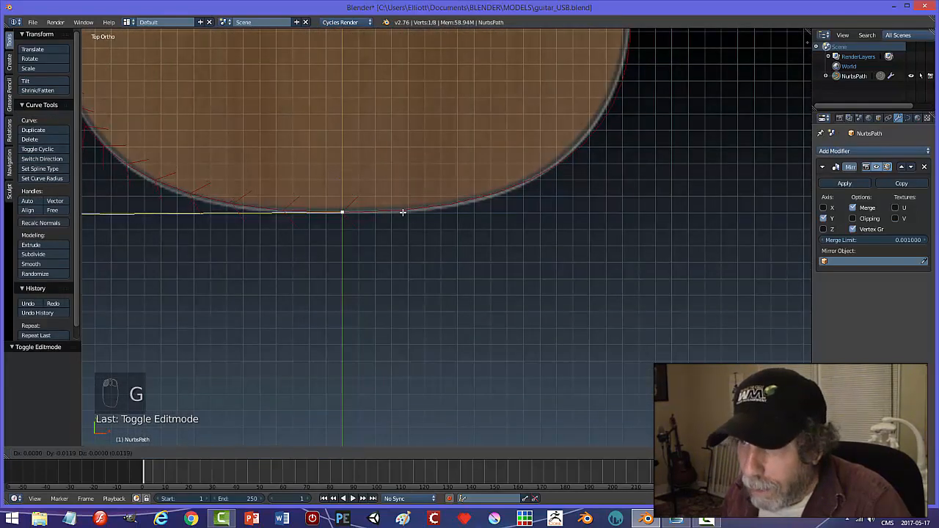
{"action": "left_click", "coordinate": [401, 212]}
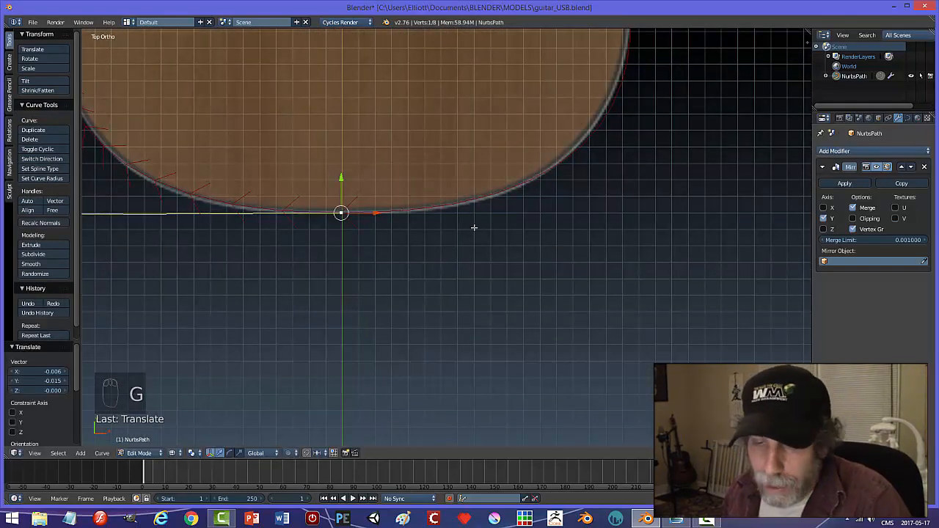
{"action": "key", "text": "a"}
{"action": "key", "text": "Tab"}
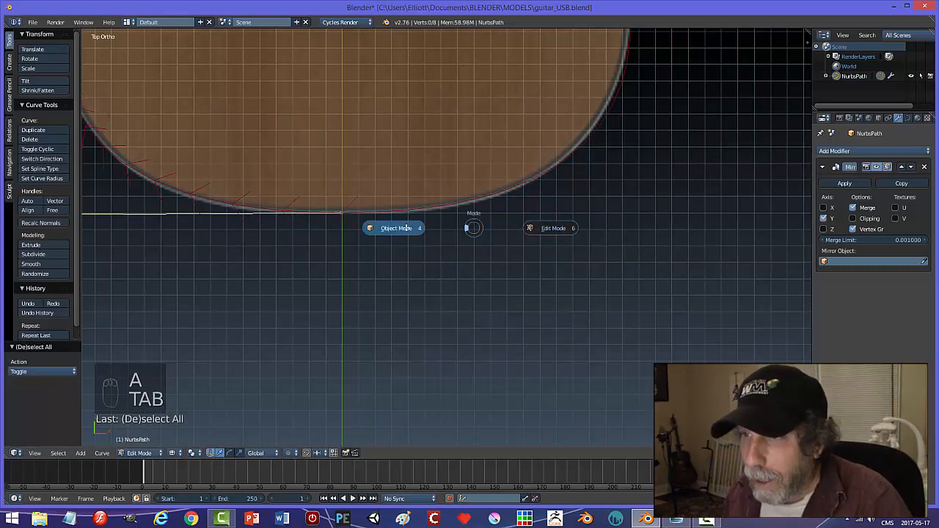
{"action": "left_click", "coordinate": [406, 229]}
Convert the mirrored guitar body path to a mesh without keeping the original curve, and enter Edit Mode
{"action": "scroll", "coordinate": [498, 226], "scroll_direction": "down", "scroll_amount": 6}
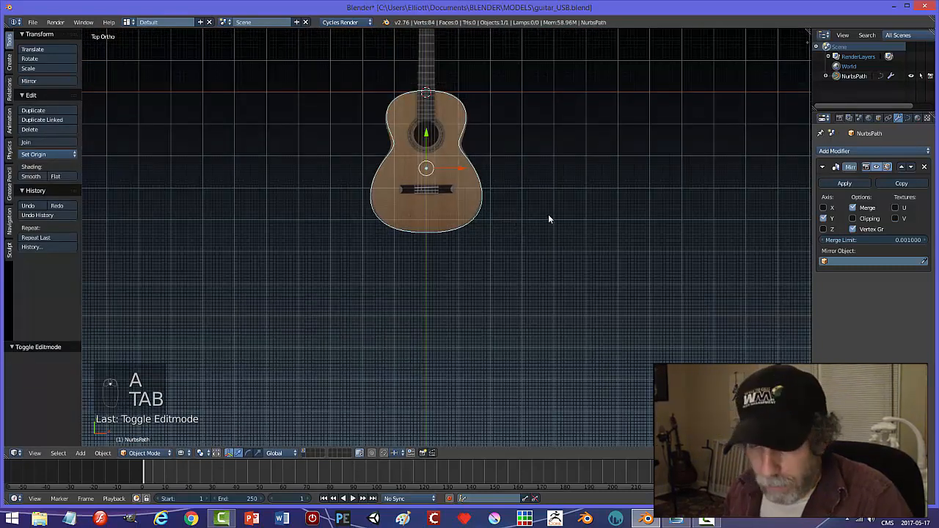
{"action": "key", "text": "alt+c"}
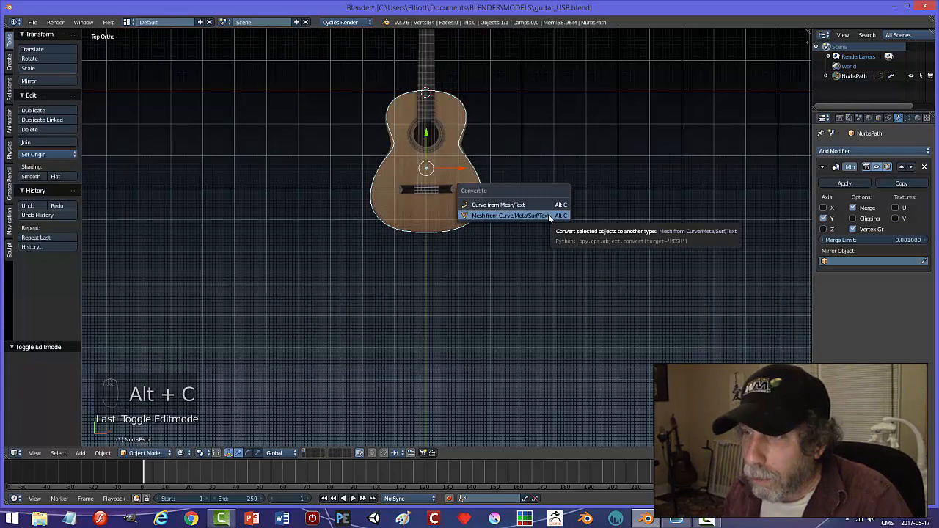
{"action": "left_click", "coordinate": [548, 215]}
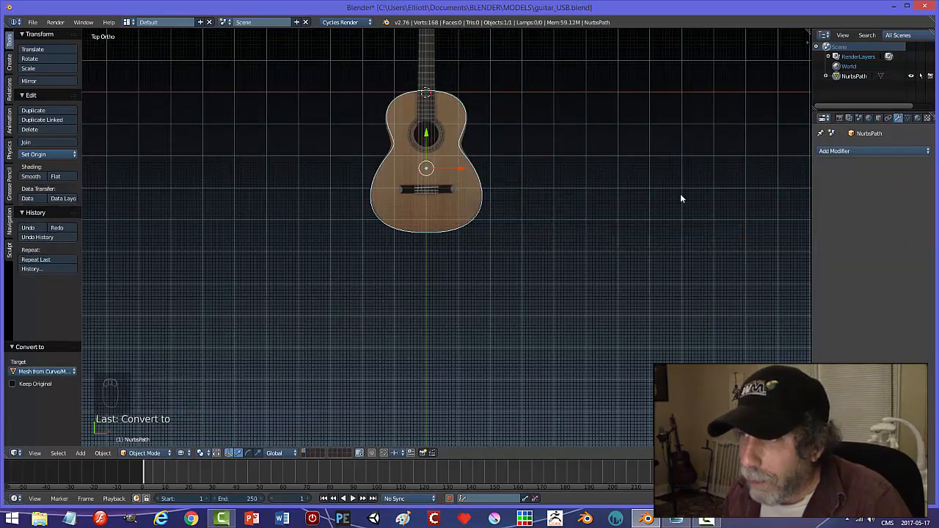
{"action": "key", "text": "Tab"}
{"action": "left_click", "coordinate": [609, 190]}
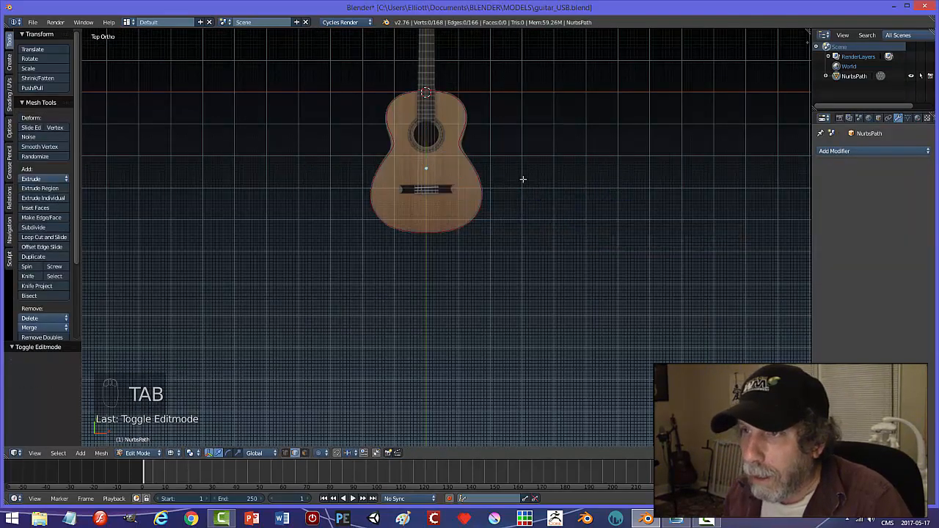
Switch to vertex selection and close the gap at the upper centerline by joining its two open end vertices with an edge
{"action": "scroll", "coordinate": [558, 291], "scroll_direction": "up", "scroll_amount": 3}
{"action": "scroll", "coordinate": [558, 292], "scroll_direction": "up", "scroll_amount": 8}
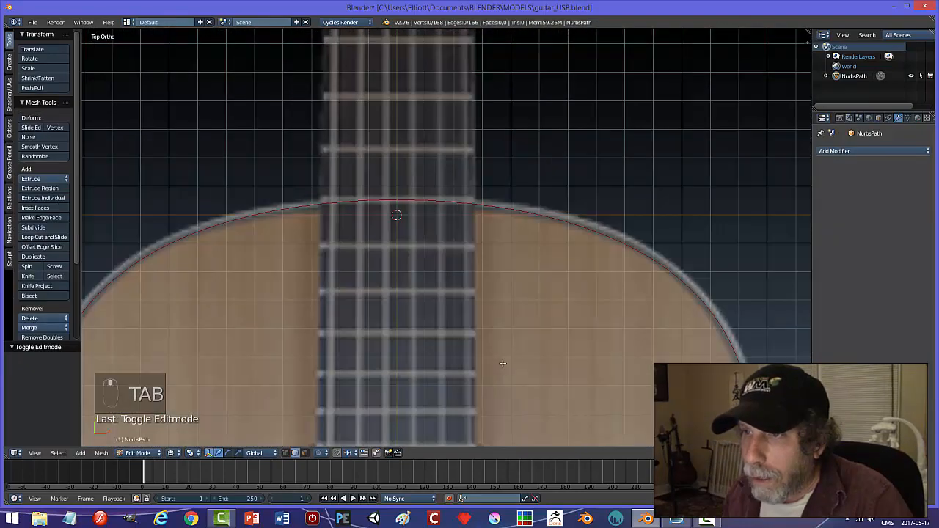
{"action": "scroll", "coordinate": [441, 315], "scroll_direction": "up", "scroll_amount": 3}
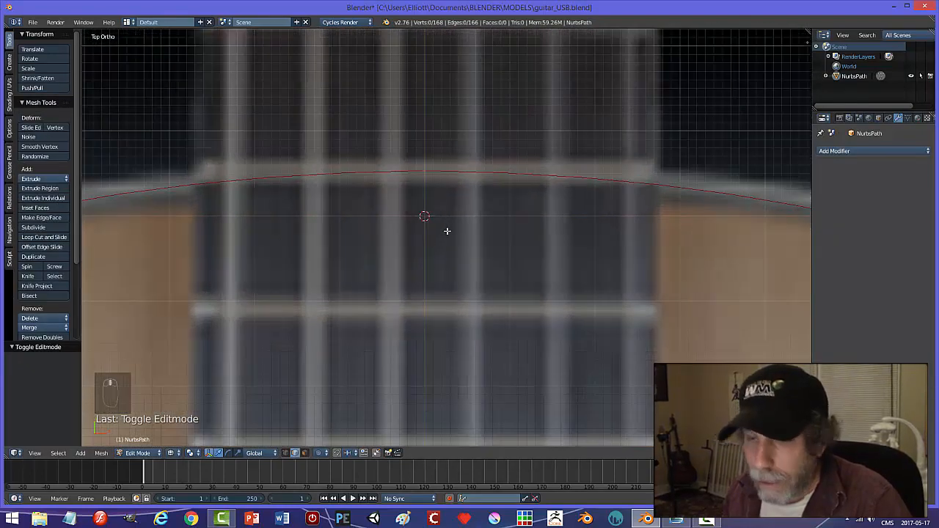
{"action": "key", "text": "a"}
{"action": "key", "text": "ctrl+Tab"}
{"action": "left_click", "coordinate": [437, 207]}
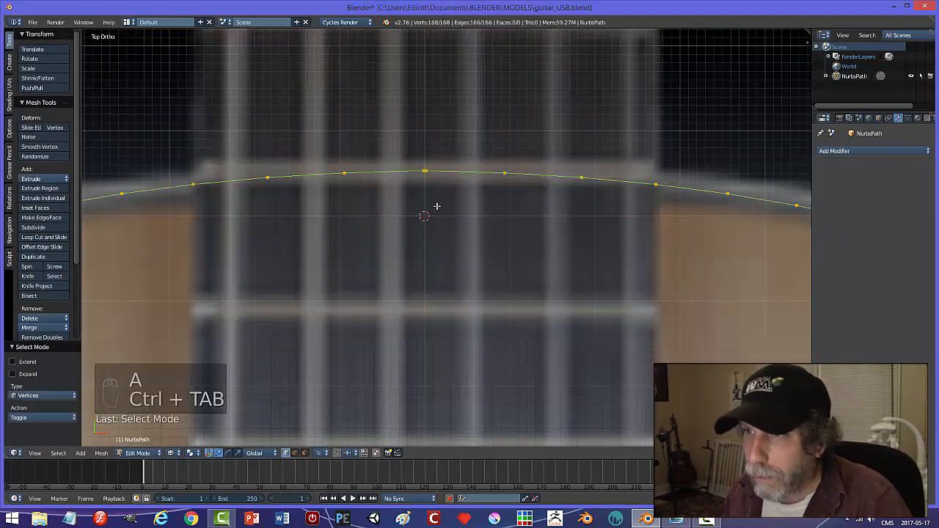
{"action": "scroll", "coordinate": [441, 176], "scroll_direction": "up", "scroll_amount": 9}
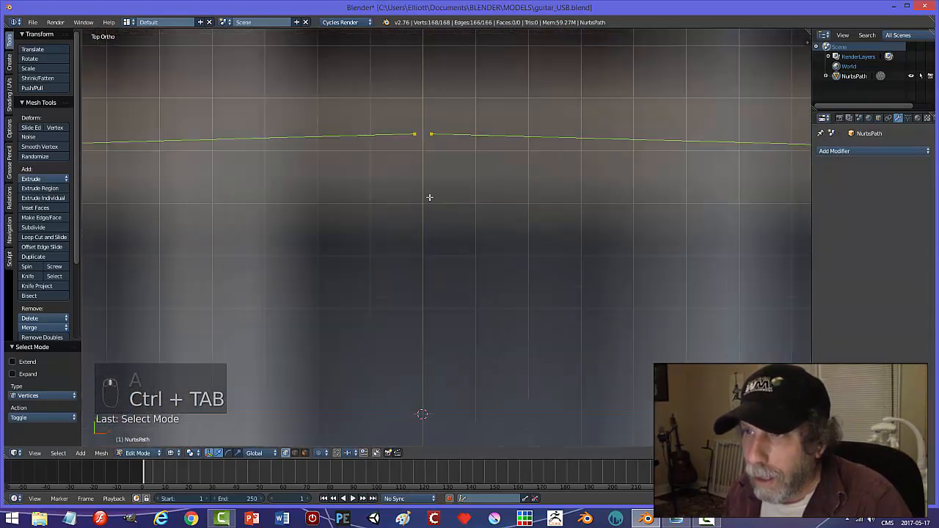
{"action": "key", "text": "a"}
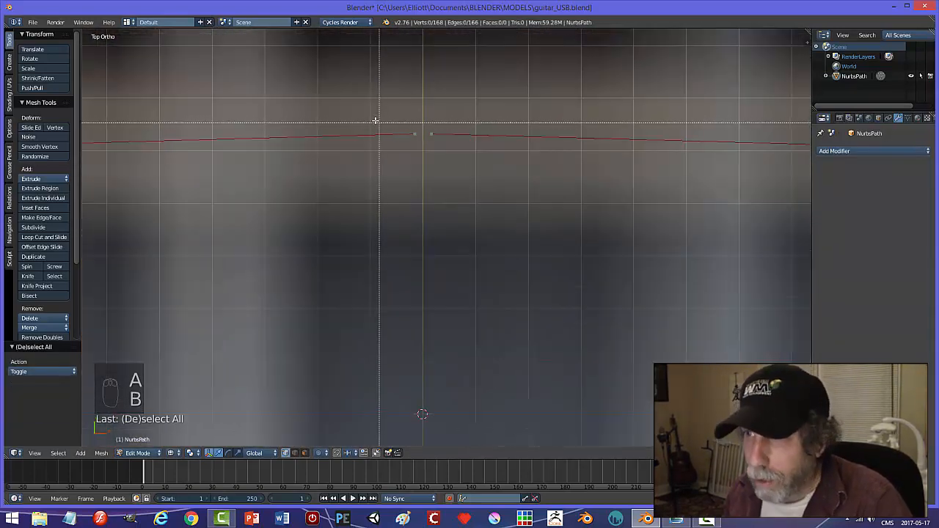
{"action": "key", "text": "b"}
{"action": "left_click_drag", "start_coordinate": [383, 112], "coordinate": [455, 157]}
{"action": "key", "text": "f"}
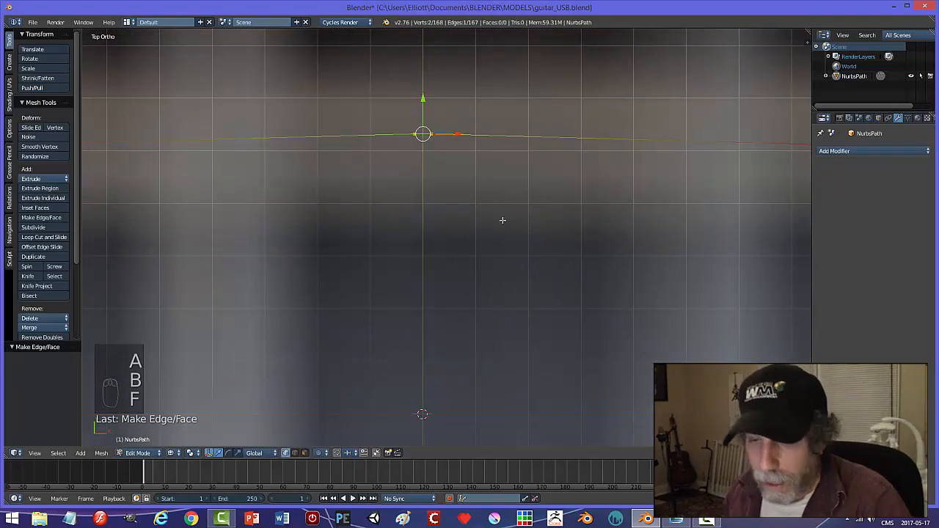
{"action": "key", "text": "a"}
Close the gap at the outline's lower centerline by joining its two open end vertices with an edge
{"action": "scroll", "coordinate": [495, 250], "scroll_direction": "down", "scroll_amount": 8}
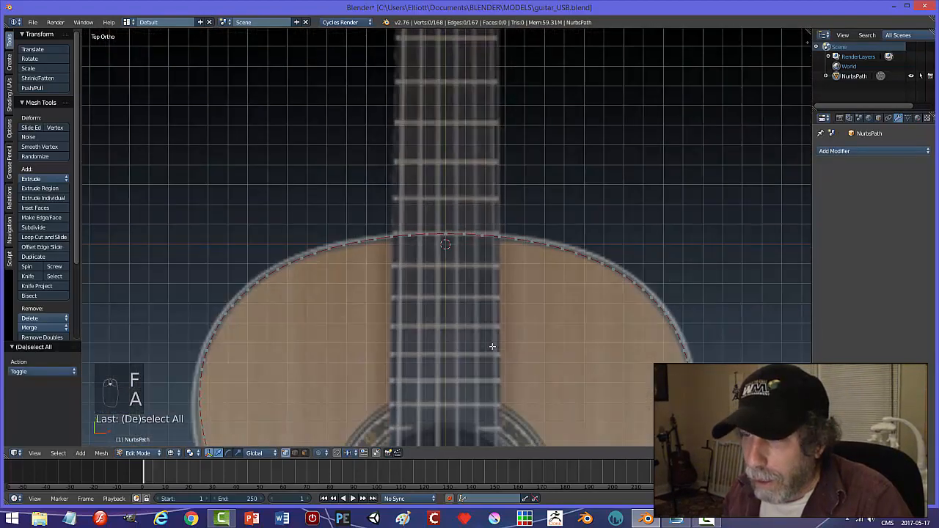
{"action": "middle_click_drag", "start_coordinate": [496, 357], "coordinate": [480, 181], "text": "shift"}
{"action": "scroll", "coordinate": [490, 227], "scroll_direction": "down", "scroll_amount": 4}
{"action": "middle_click_drag", "start_coordinate": [483, 418], "coordinate": [461, 142], "text": "shift"}
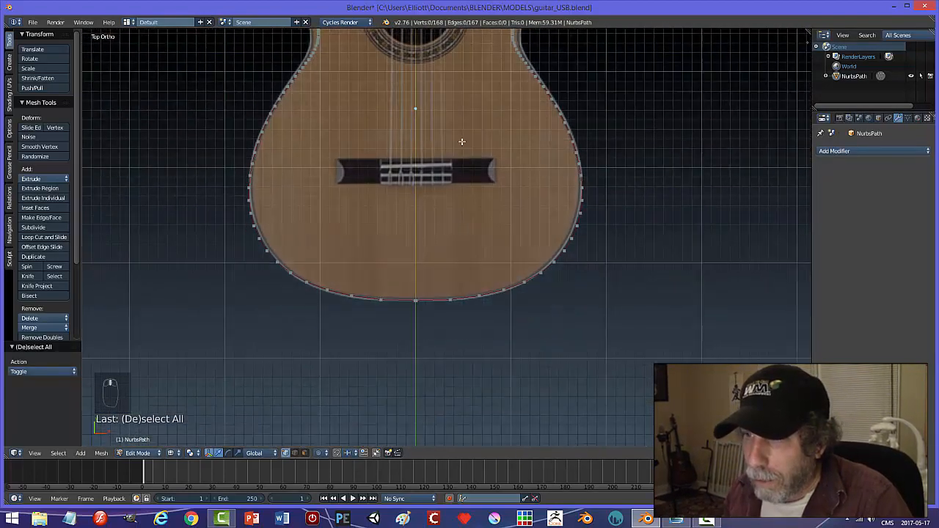
{"action": "scroll", "coordinate": [462, 191], "scroll_direction": "up", "scroll_amount": 4}
{"action": "middle_click_drag", "start_coordinate": [466, 280], "coordinate": [523, 134], "text": "shift"}
{"action": "scroll", "coordinate": [501, 189], "scroll_direction": "up", "scroll_amount": 7}
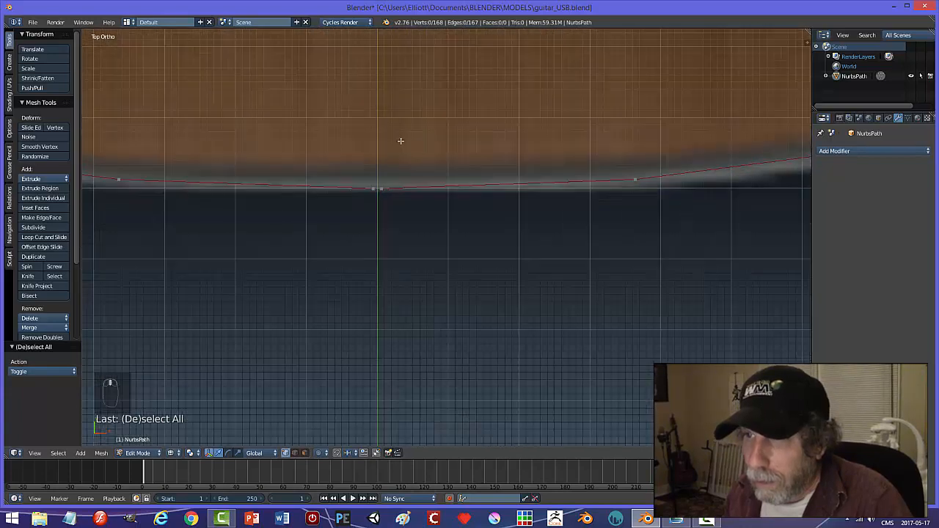
{"action": "middle_click_drag", "start_coordinate": [389, 113], "coordinate": [464, 190], "text": "shift"}
{"action": "scroll", "coordinate": [464, 190], "scroll_direction": "up", "scroll_amount": 3}
{"action": "middle_click_drag", "start_coordinate": [498, 236], "coordinate": [451, 147], "text": "shift"}
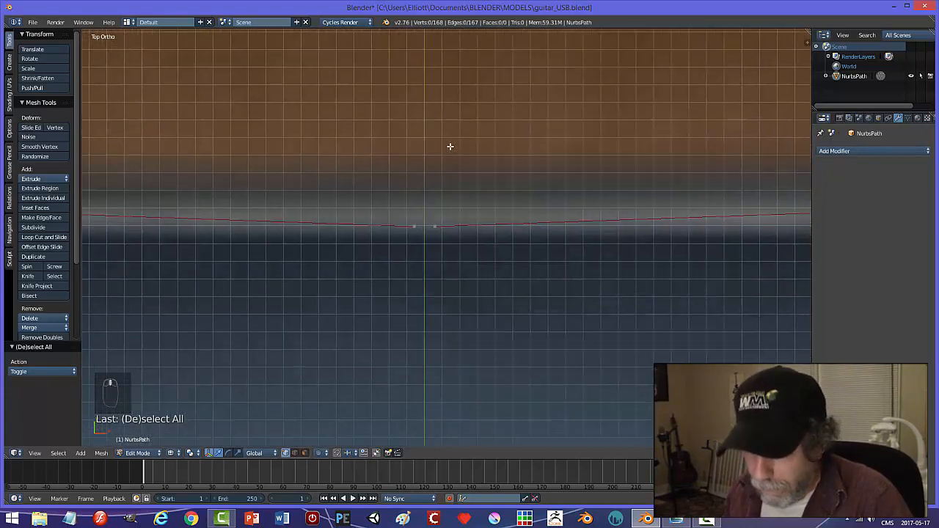
{"action": "key", "text": "b"}
{"action": "left_click_drag", "start_coordinate": [375, 191], "coordinate": [464, 247]}
{"action": "key", "text": "f"}
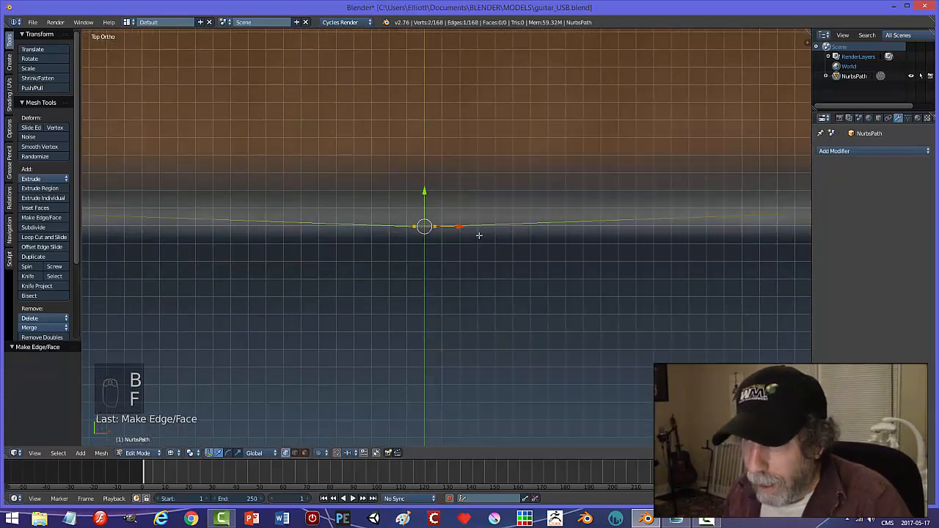
{"action": "key", "text": "a"}
Change the Wire Edit color of the 3D View theme to a neutral gray in the user preferences
{"action": "scroll", "coordinate": [479, 236], "scroll_direction": "down", "scroll_amount": 10}
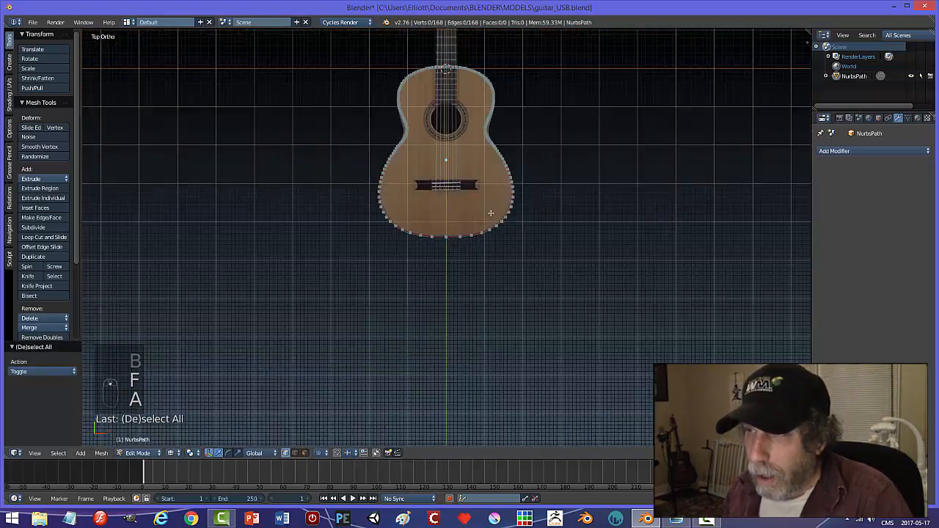
{"action": "middle_click_drag", "start_coordinate": [509, 254], "coordinate": [508, 243]}
{"action": "scroll", "coordinate": [507, 236], "scroll_direction": "up", "scroll_amount": 1}
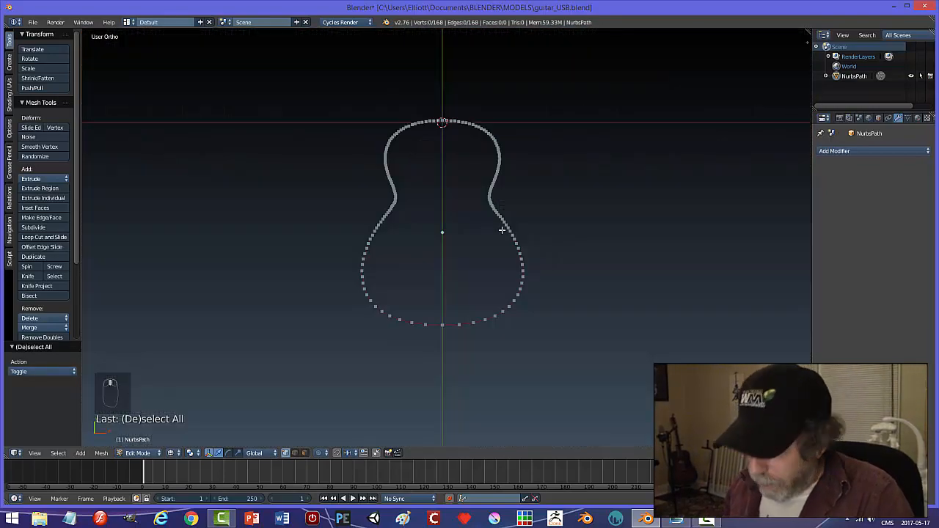
{"action": "key", "text": "KP_7"}
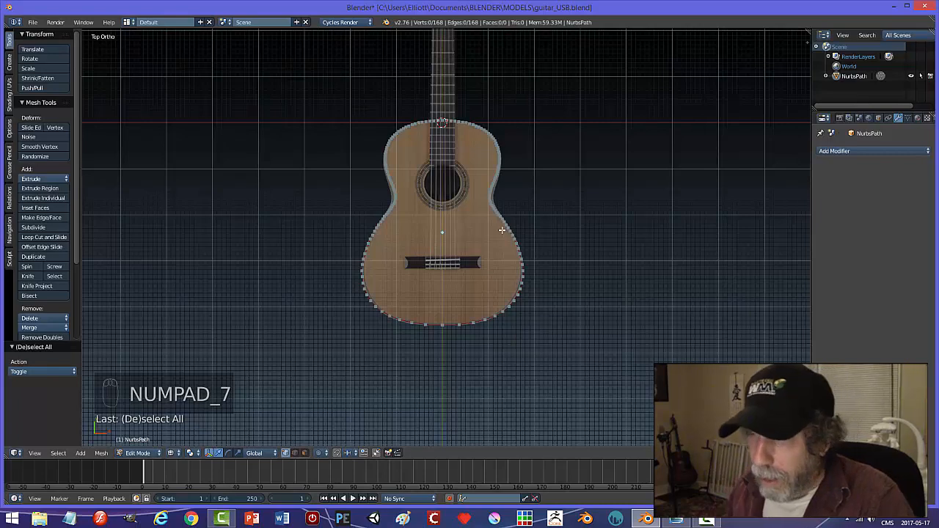
{"action": "left_click", "coordinate": [33, 22]}
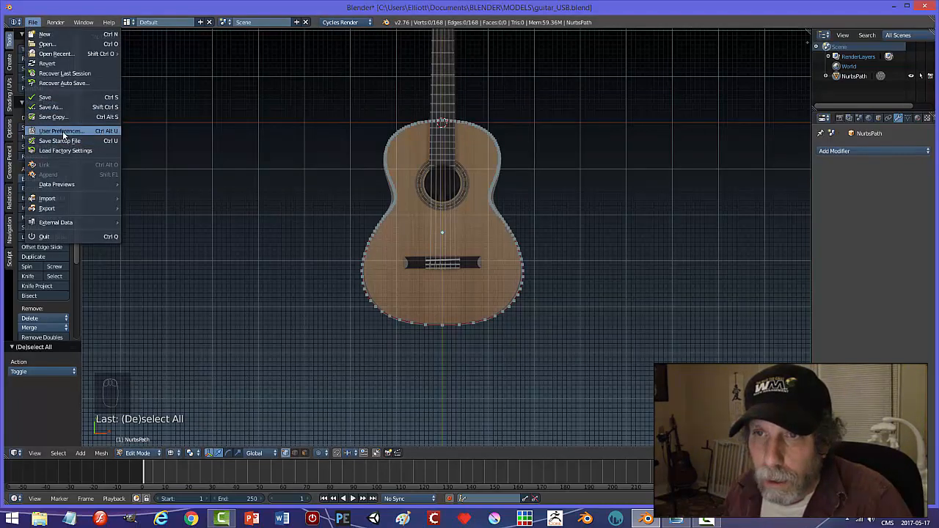
{"action": "left_click", "coordinate": [62, 131]}
{"action": "left_click", "coordinate": [198, 79]}
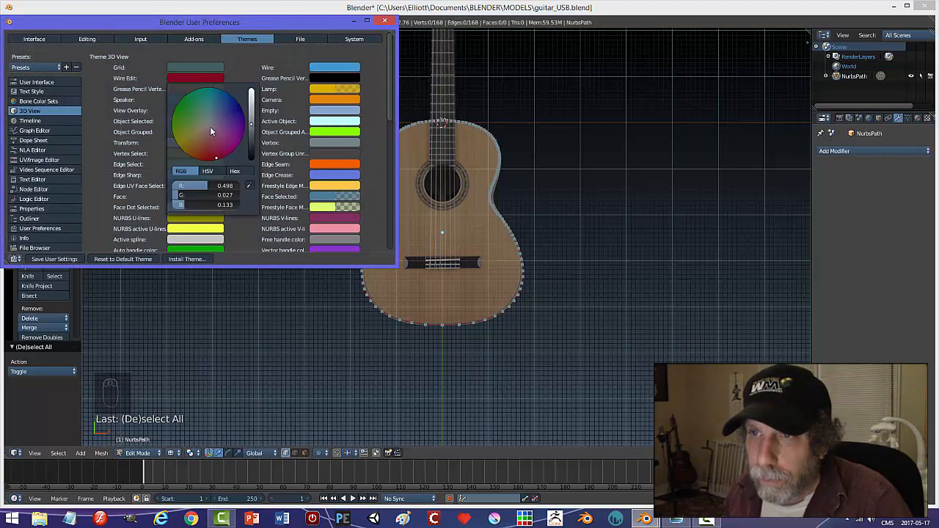
{"action": "left_click", "coordinate": [208, 122]}
{"action": "left_click", "coordinate": [384, 20]}
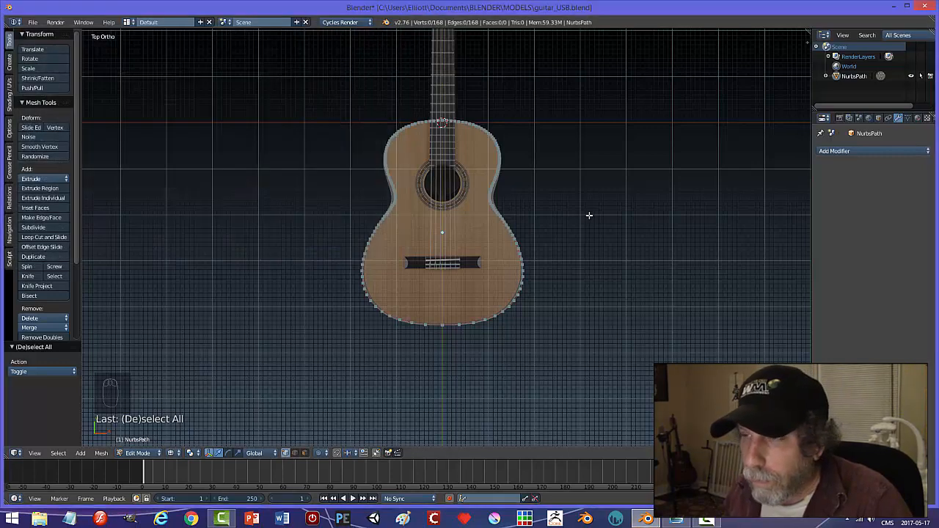
Fill the whole body outline with a face and extrude it about 0.5 upward along Z
{"action": "scroll", "coordinate": [589, 215], "scroll_direction": "up", "scroll_amount": 2}
{"action": "key", "text": "a"}
{"action": "middle_click_drag", "start_coordinate": [613, 267], "coordinate": [571, 239]}
{"action": "key", "text": "f"}
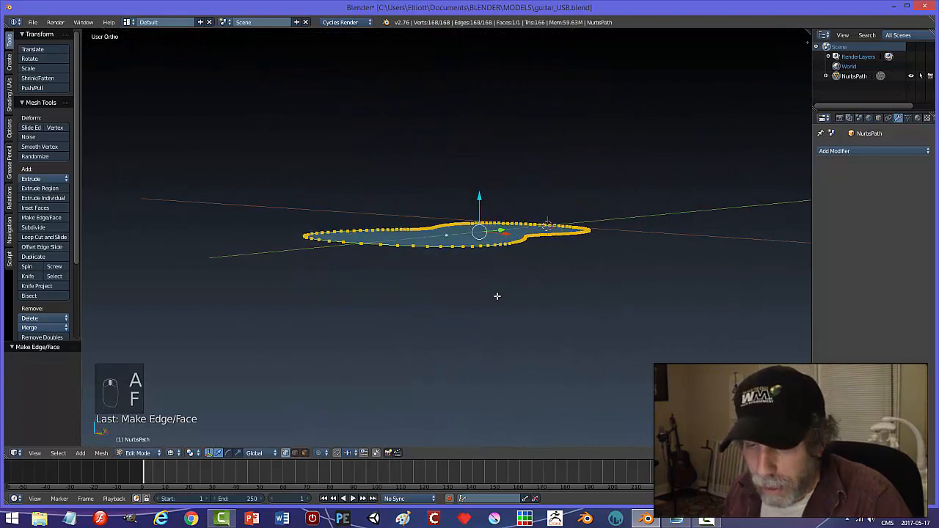
{"action": "key", "text": "e"}
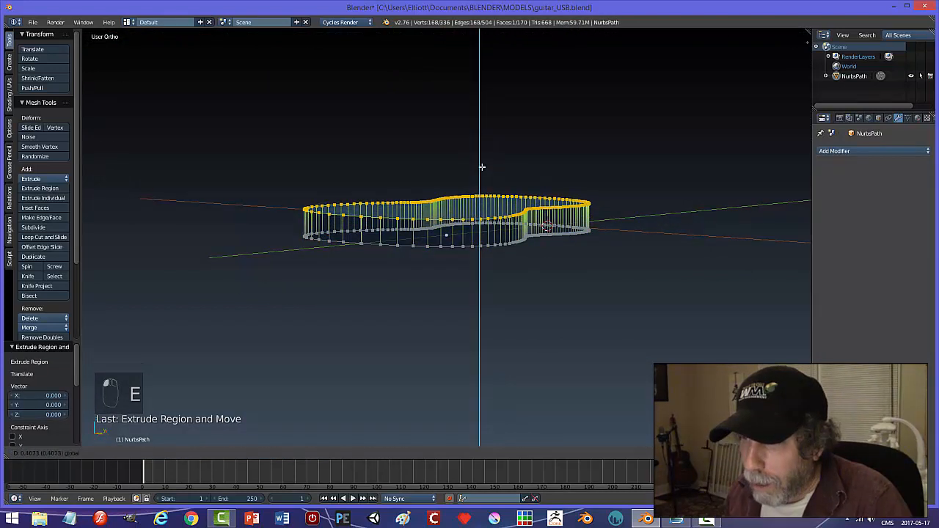
{"action": "left_click", "coordinate": [482, 164]}
{"action": "key", "text": "a"}
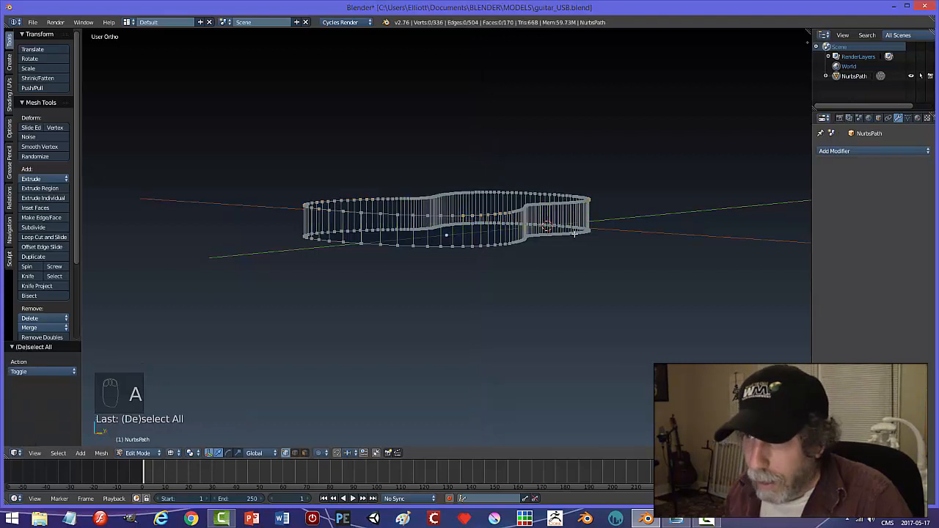
Recalculate the normals of the entire body mesh to face outside, and return to Object Mode
{"action": "key", "text": "a"}
{"action": "key", "text": "a"}
{"action": "key", "text": "ctrl+n"}
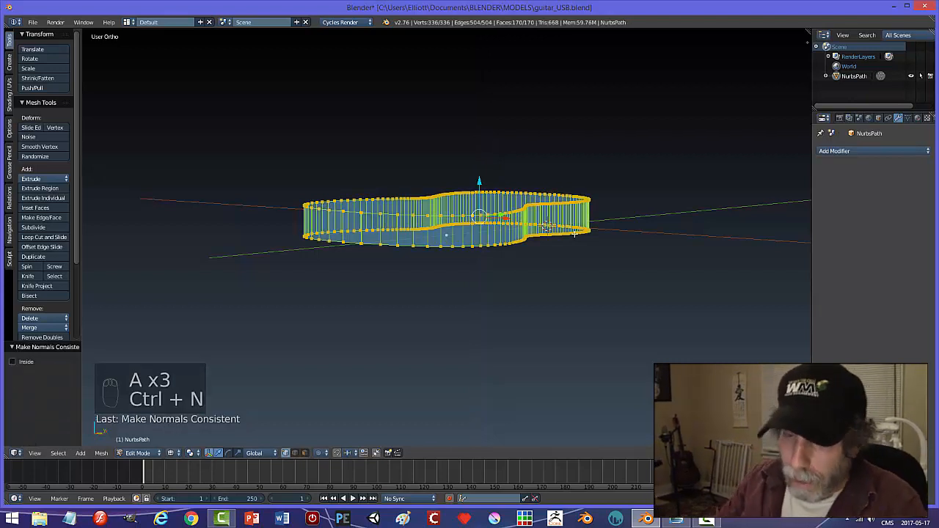
{"action": "key", "text": "a"}
{"action": "key", "text": "Tab"}
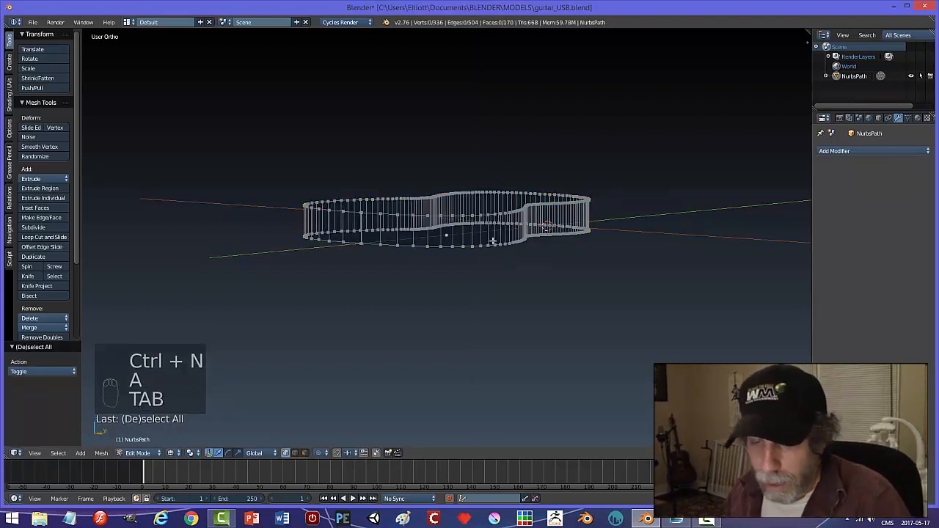
{"action": "key", "text": "Tab"}
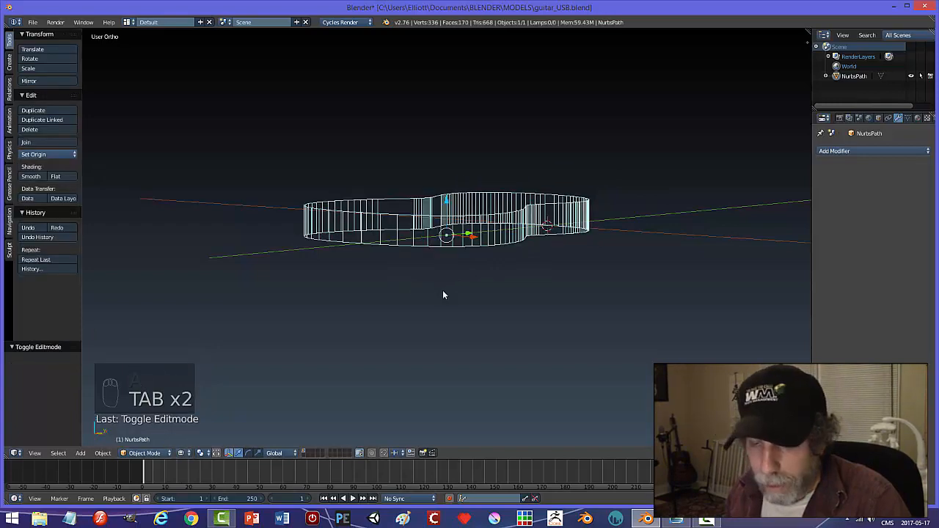
Display the guitar body in solid shading and enter Edit Mode with edge selection
{"action": "key", "text": "z"}
{"action": "left_click", "coordinate": [443, 325]}
{"action": "mouse_move", "coordinate": [445, 314]}
{"action": "middle_mouse_down"}
{"action": "mouse_move", "coordinate": [492, 346]}
{"action": "mouse_move", "coordinate": [504, 394]}
{"action": "mouse_move", "coordinate": [472, 331]}
{"action": "middle_mouse_up"}
{"action": "key", "text": "Tab"}
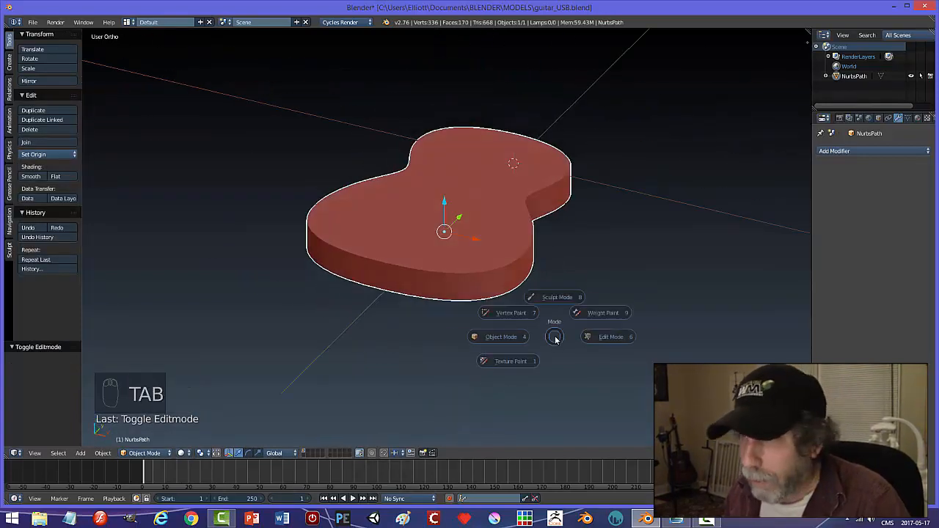
{"action": "left_click", "coordinate": [612, 337]}
{"action": "key", "text": "ctrl+Tab"}
{"action": "left_click", "coordinate": [514, 335]}
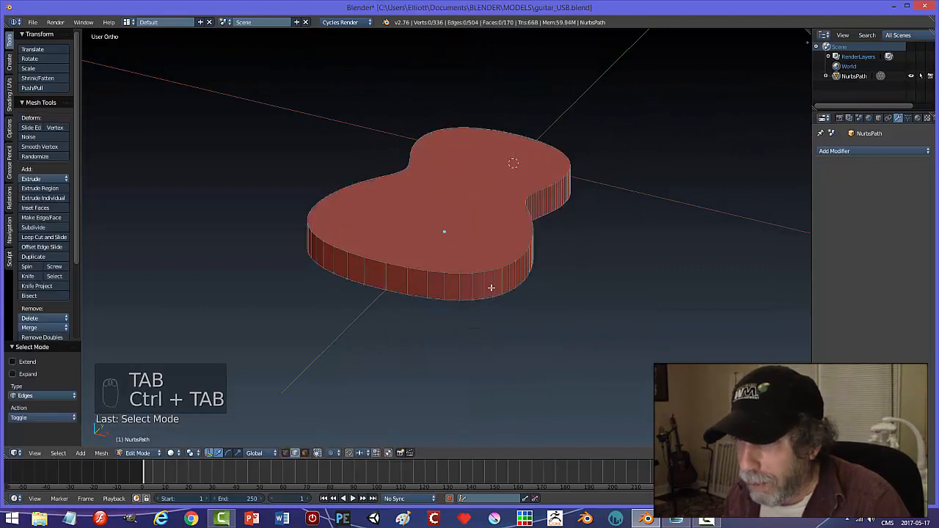
Bevel the upper and lower perimeter edge loops of the body by about 0.03 with 3 segments
{"action": "left_click", "coordinate": [487, 270], "text": "alt"}
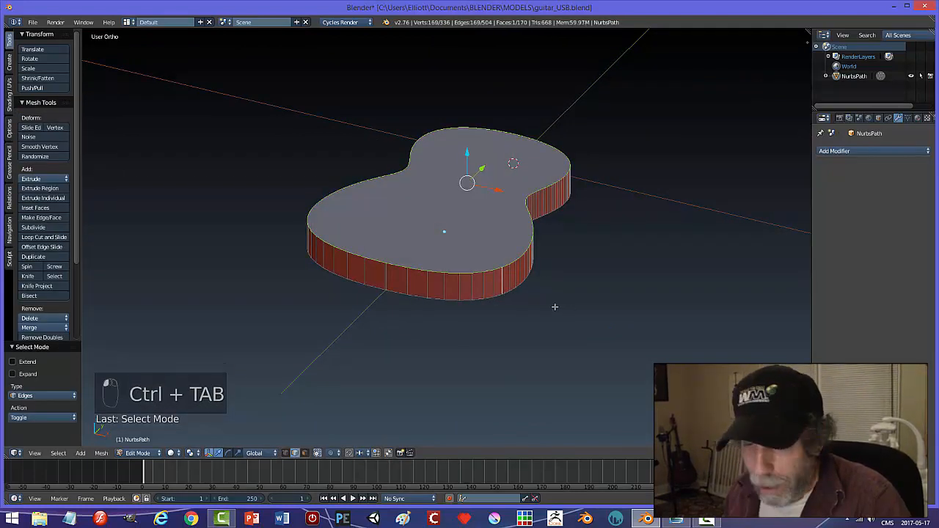
{"action": "key", "text": "a"}
{"action": "left_click", "coordinate": [499, 266], "text": "alt"}
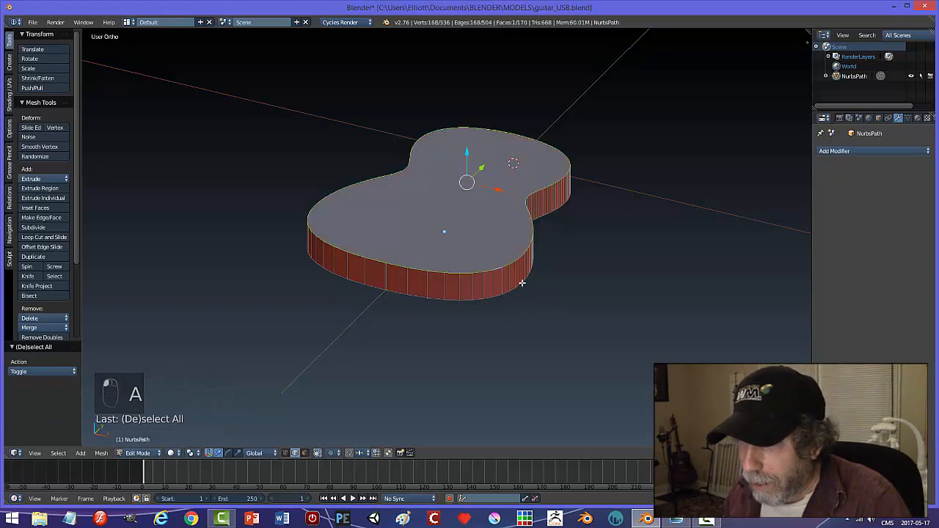
{"action": "left_click", "coordinate": [510, 292], "text": "alt+shift"}
{"action": "middle_click_drag", "start_coordinate": [584, 315], "coordinate": [436, 285]}
{"action": "scroll", "coordinate": [533, 328], "scroll_direction": "up", "scroll_amount": 1}
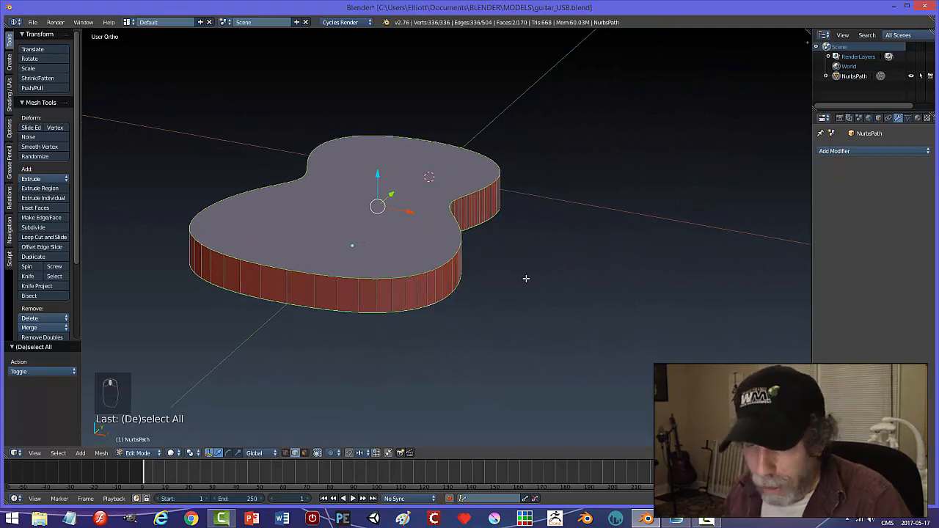
{"action": "key", "text": "ctrl+b"}
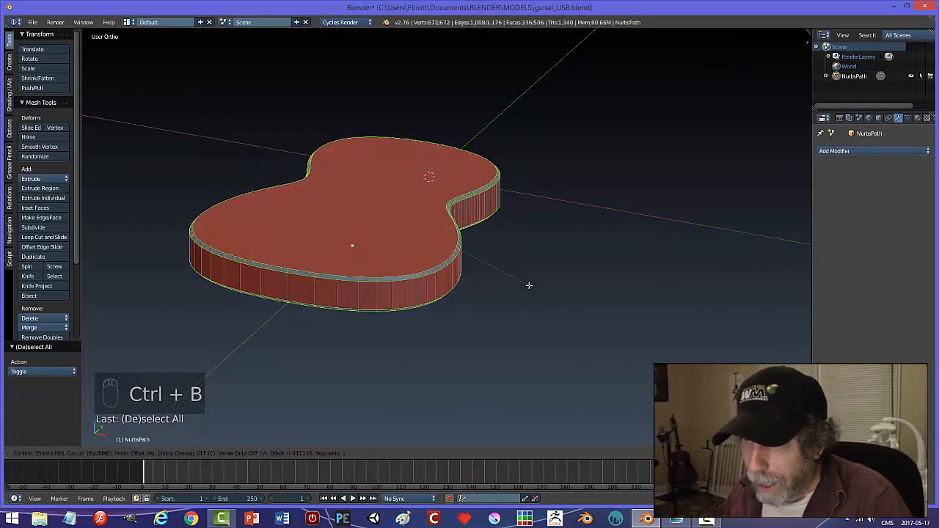
{"action": "scroll", "coordinate": [529, 284], "scroll_direction": "up", "scroll_amount": 2}
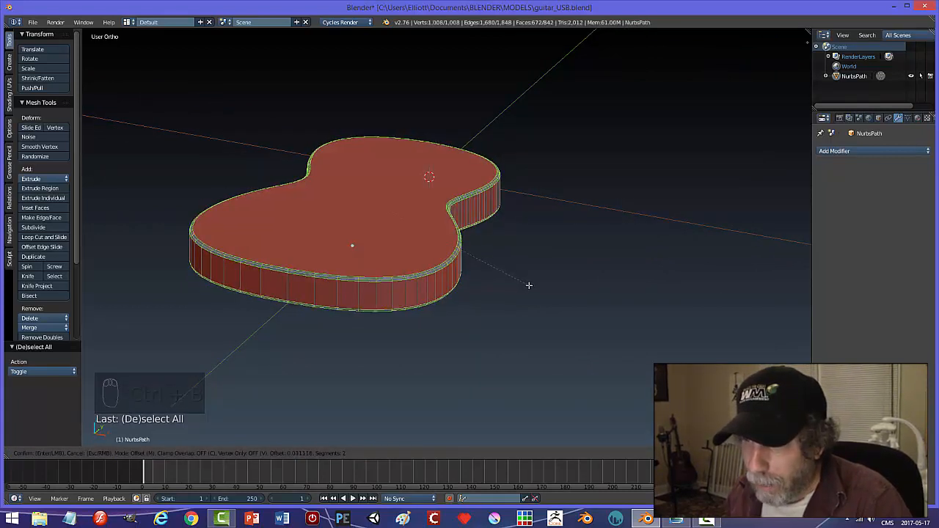
{"action": "left_click", "coordinate": [529, 285]}
{"action": "key", "text": "a"}
{"action": "key", "text": "Tab"}
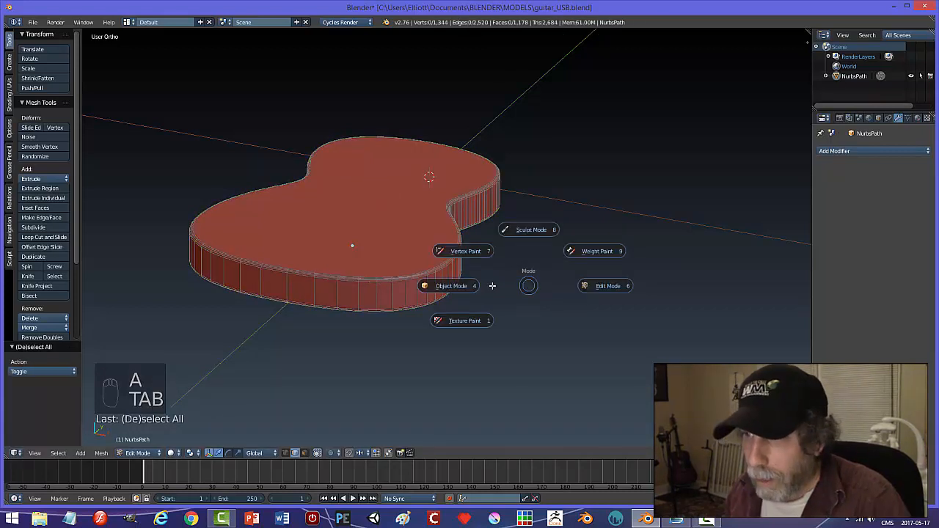
Return to Object Mode and display the body as wireframe in top view over the guitar reference image
{"action": "key", "text": "a"}
{"action": "scroll", "coordinate": [518, 248], "scroll_direction": "down", "scroll_amount": 3}
{"action": "middle_click_drag", "start_coordinate": [518, 248], "coordinate": [565, 285]}
{"action": "key", "text": "KP_7"}
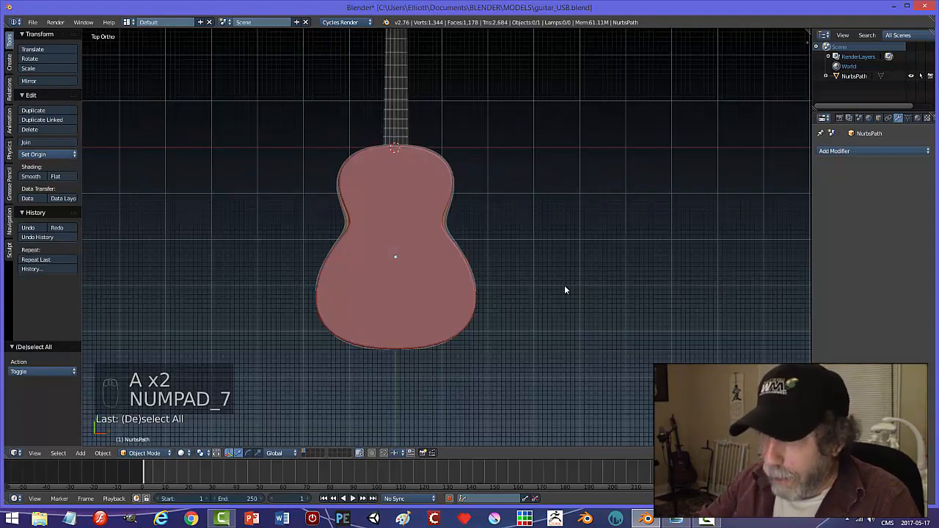
{"action": "middle_click_drag", "start_coordinate": [494, 137], "coordinate": [490, 223], "text": "shift"}
{"action": "key", "text": "z"}
{"action": "left_click", "coordinate": [618, 243]}
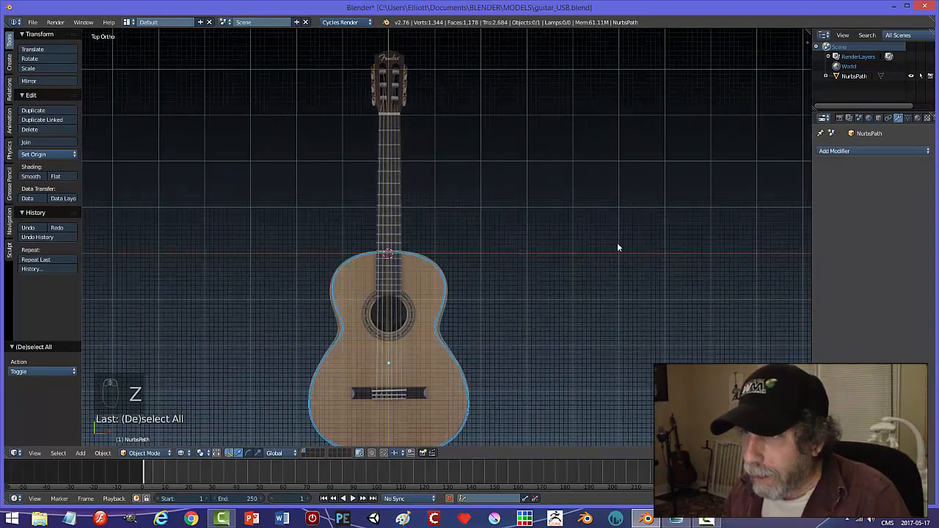
{"action": "scroll", "coordinate": [545, 254], "scroll_direction": "up", "scroll_amount": 2}
{"action": "scroll", "coordinate": [527, 252], "scroll_direction": "down", "scroll_amount": 2}
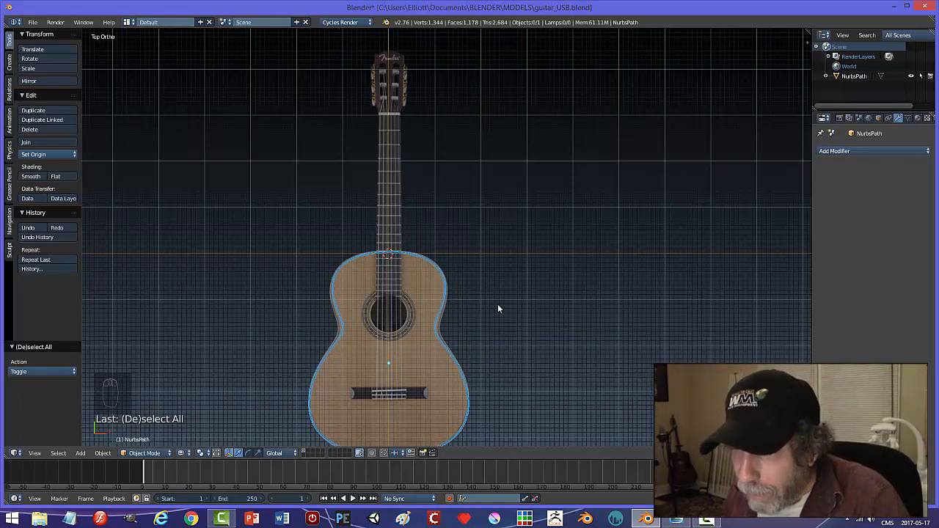
{"action": "middle_click_drag", "start_coordinate": [408, 331], "coordinate": [410, 284], "text": "shift"}
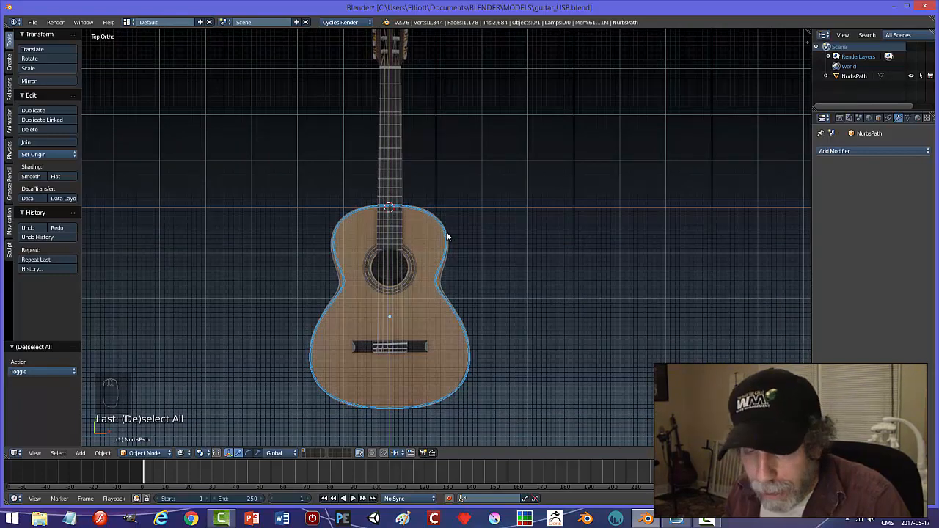
Add a mesh circle with 32 vertices and move it about -1.276 along Y onto the reference sound hole
{"action": "key", "text": "shift+a"}
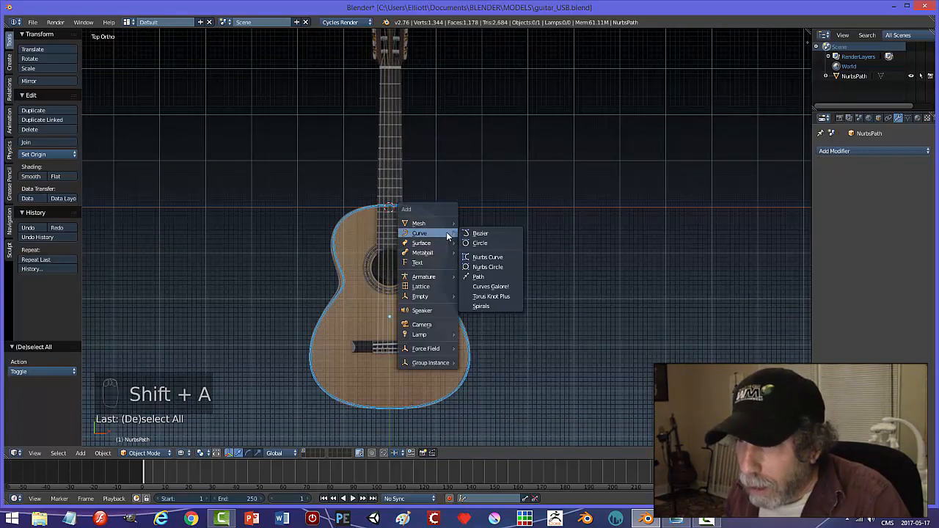
{"action": "mouse_move", "coordinate": [438, 223]}
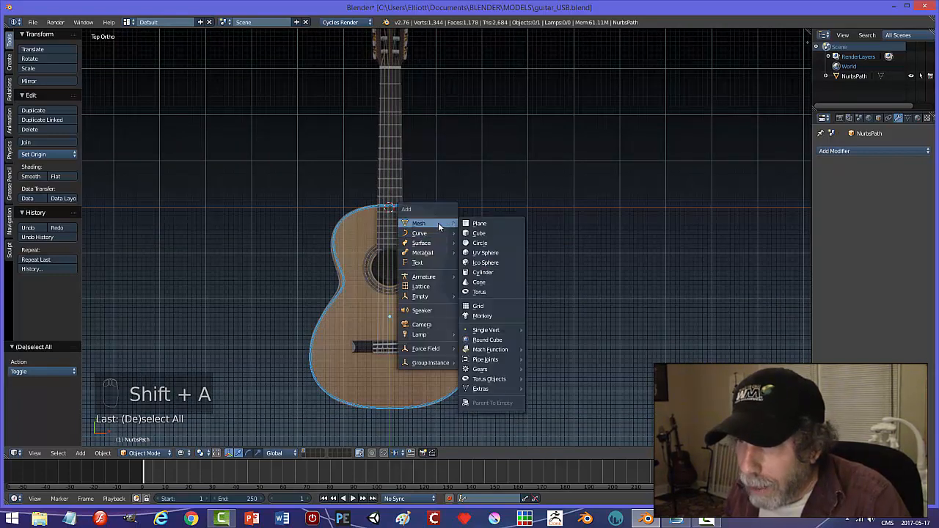
{"action": "left_click", "coordinate": [482, 243]}
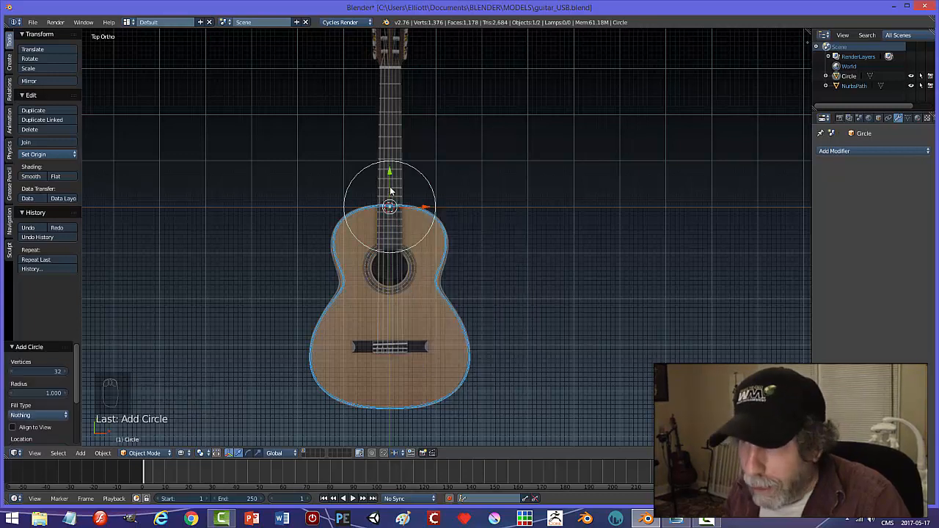
{"action": "left_click_drag", "start_coordinate": [389, 176], "coordinate": [389, 240]}
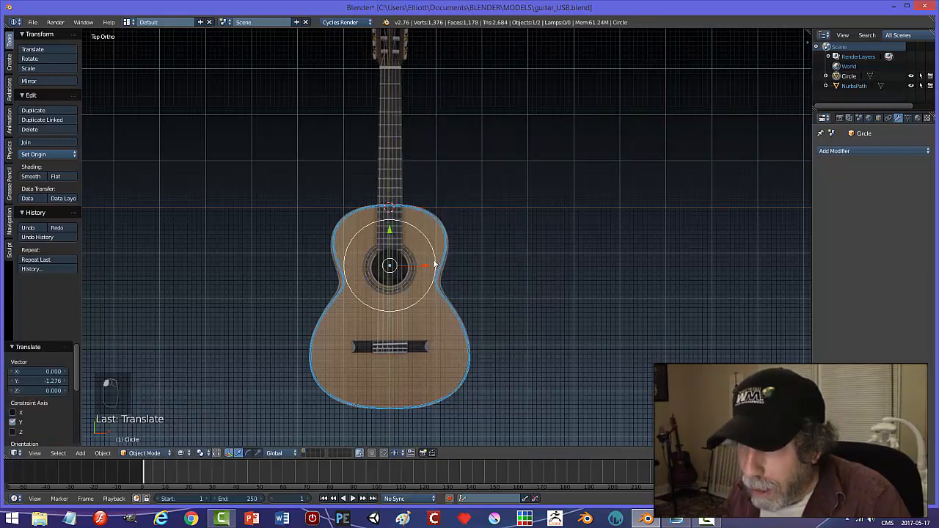
Scale the circle to match the reference sound hole and nudge it about -0.043 along Y to center it
{"action": "scroll", "coordinate": [455, 283], "scroll_direction": "up", "scroll_amount": 3}
{"action": "middle_click_drag", "start_coordinate": [454, 282], "coordinate": [514, 251], "text": "shift"}
{"action": "key", "text": "s"}
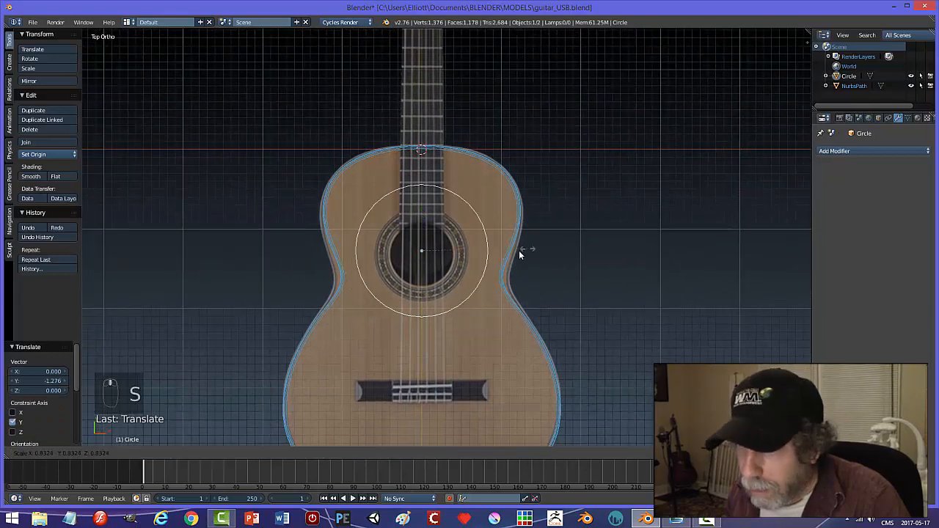
{"action": "left_click", "coordinate": [473, 262]}
{"action": "left_click_drag", "start_coordinate": [419, 216], "coordinate": [421, 220]}
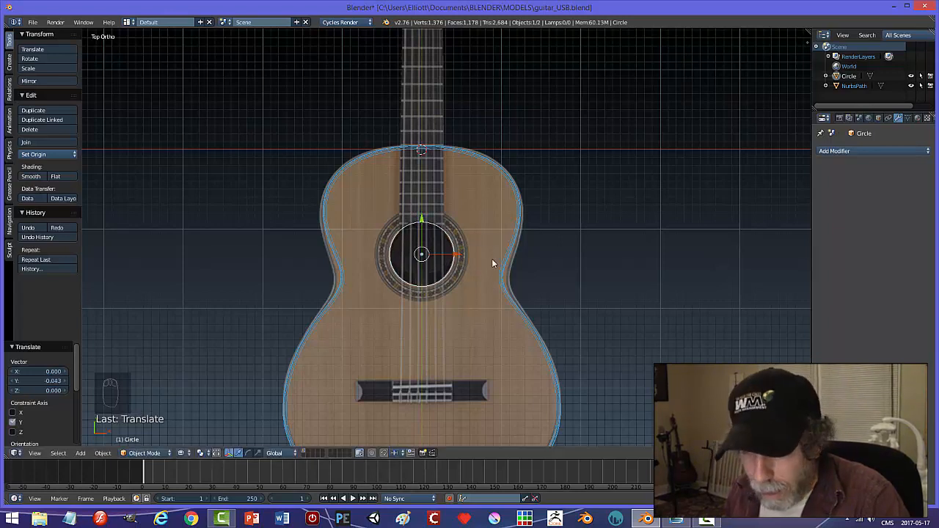
{"action": "key", "text": "s"}
{"action": "left_click", "coordinate": [492, 260]}
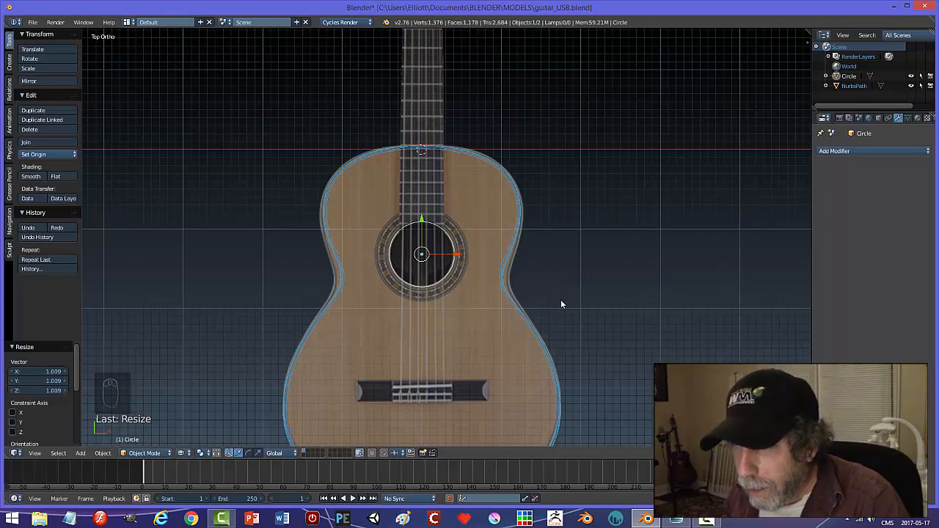
Raise the circle about 0.486 along Z to the top of the body and display the scene in solid shading
{"action": "middle_click_drag", "start_coordinate": [562, 302], "coordinate": [522, 210]}
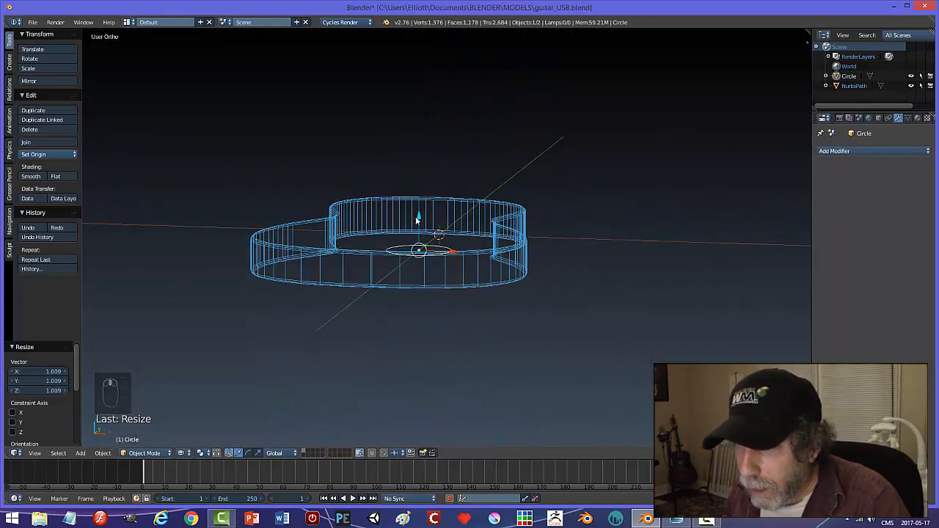
{"action": "left_click_drag", "start_coordinate": [415, 217], "coordinate": [415, 178]}
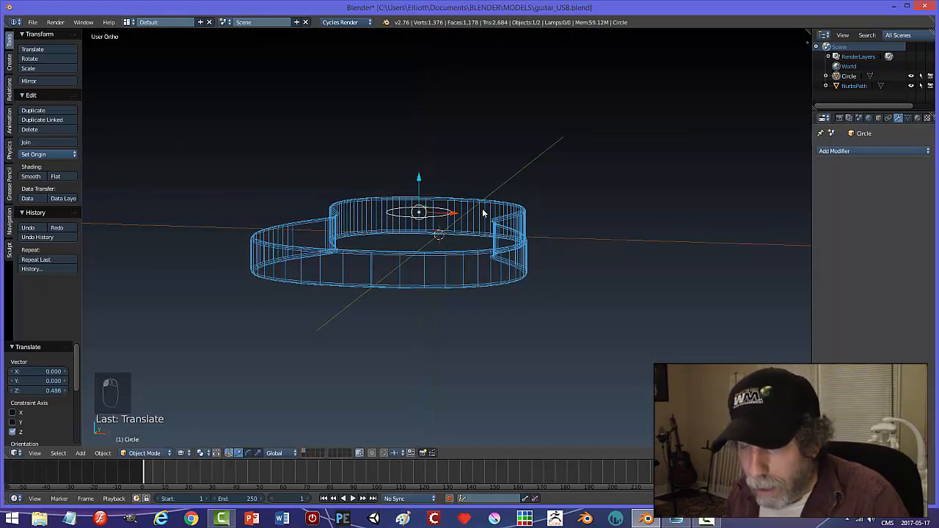
{"action": "key", "text": "z"}
{"action": "left_click", "coordinate": [510, 287]}
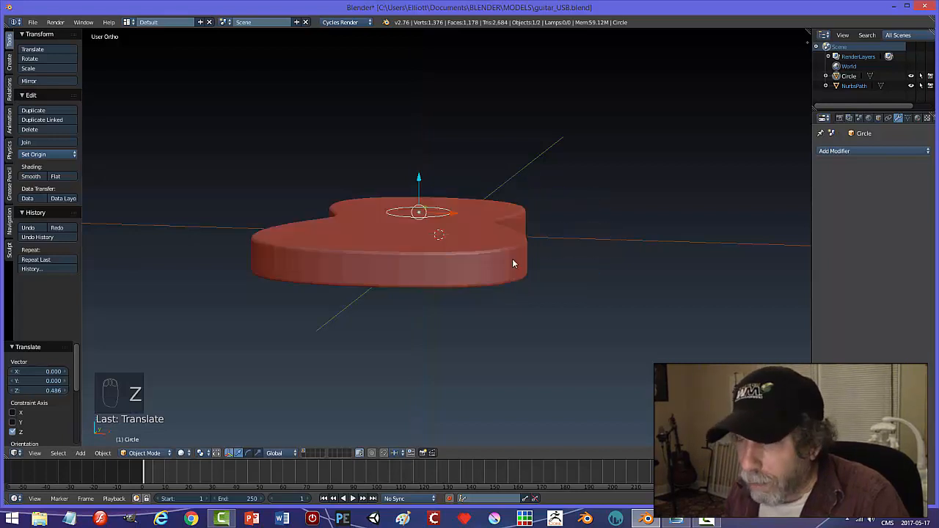
Fill the circle with a face in Edit Mode and extrude it about 0.254 upward into a cylinder
{"action": "mouse_move", "coordinate": [512, 258]}
{"action": "middle_mouse_down"}
{"action": "mouse_move", "coordinate": [514, 273]}
{"action": "mouse_move", "coordinate": [475, 248]}
{"action": "middle_mouse_up"}
{"action": "key", "text": "Tab"}
{"action": "key", "text": "f"}
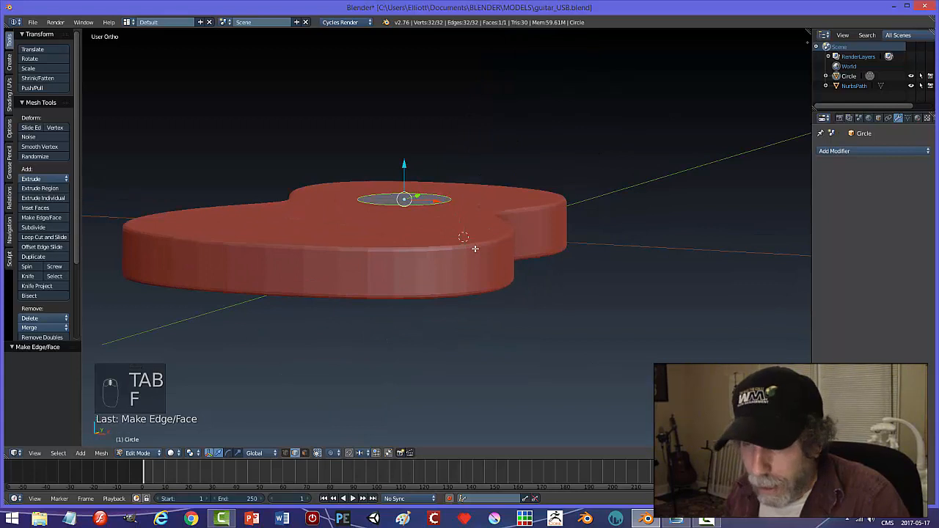
{"action": "key", "text": "e"}
{"action": "left_click", "coordinate": [479, 180]}
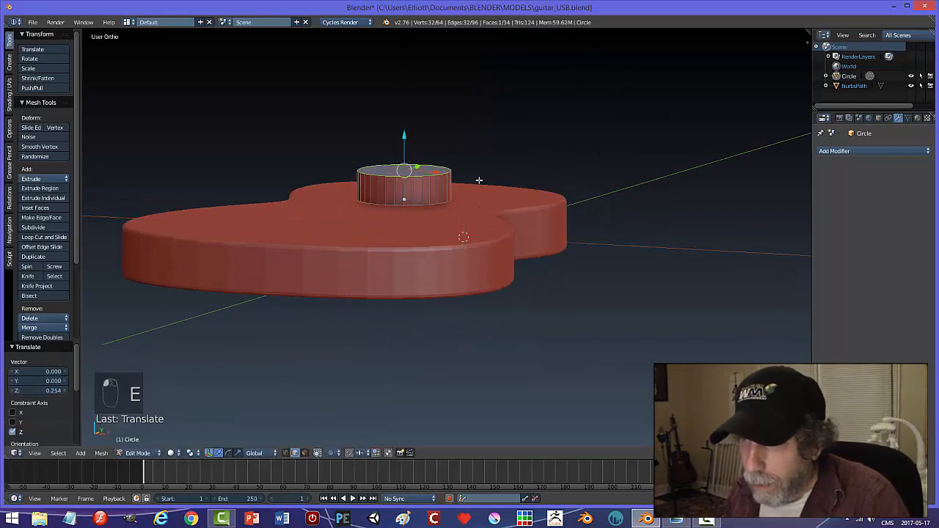
Recalculate the normals of the whole cylinder to face outside and return to Object Mode
{"action": "key", "text": "a"}
{"action": "key", "text": "a"}
{"action": "key", "text": "a"}
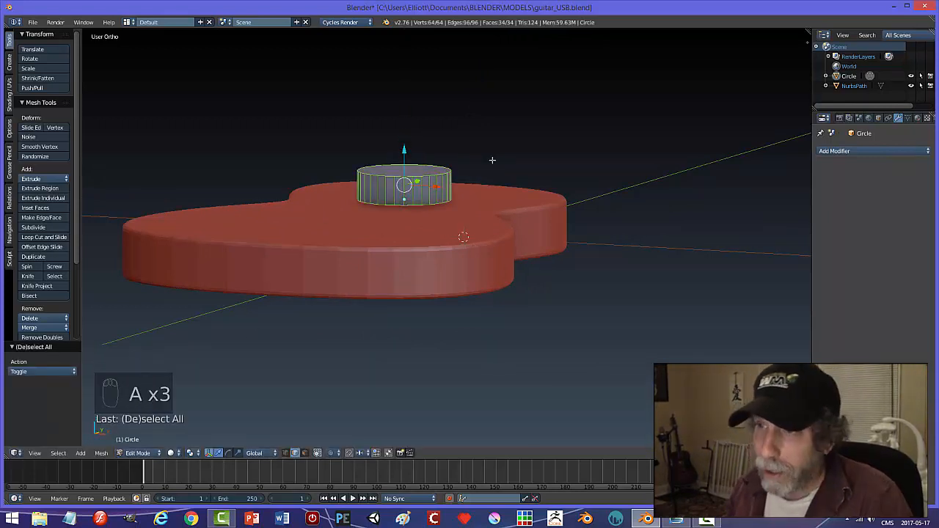
{"action": "key", "text": "ctrl+n"}
{"action": "key", "text": "a"}
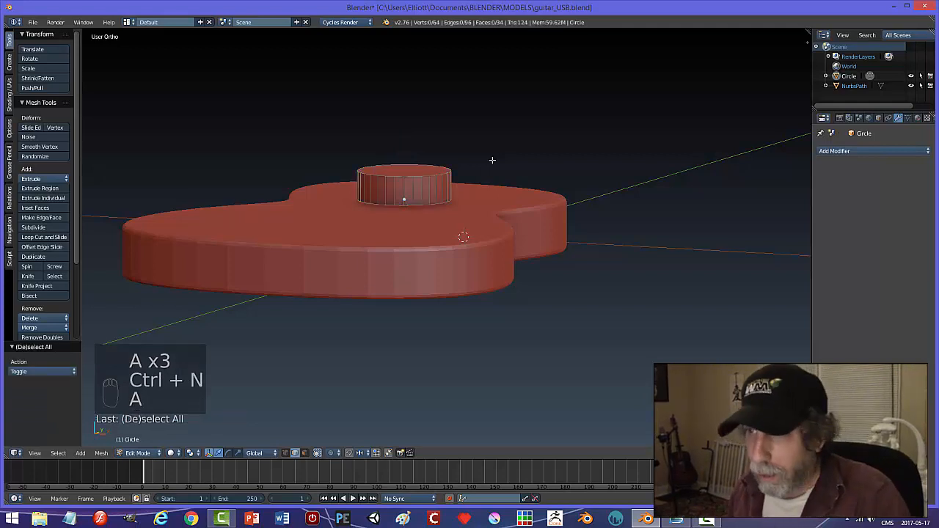
{"action": "key", "text": "Tab"}
Lower the cylinder about 0.138 along Z so that it partly sinks into the guitar body
{"action": "left_click", "coordinate": [405, 161]}
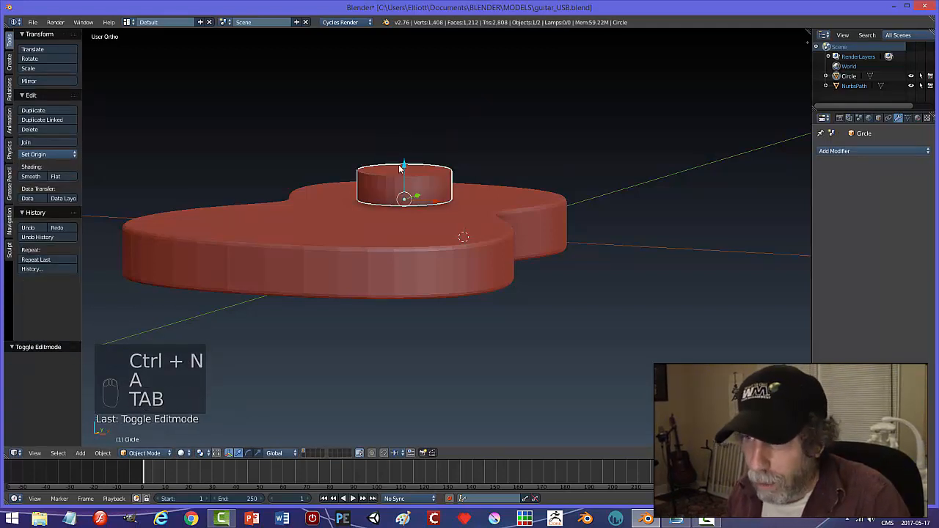
{"action": "left_click_drag", "start_coordinate": [404, 165], "coordinate": [404, 180]}
{"action": "middle_click_drag", "start_coordinate": [512, 167], "coordinate": [480, 179]}
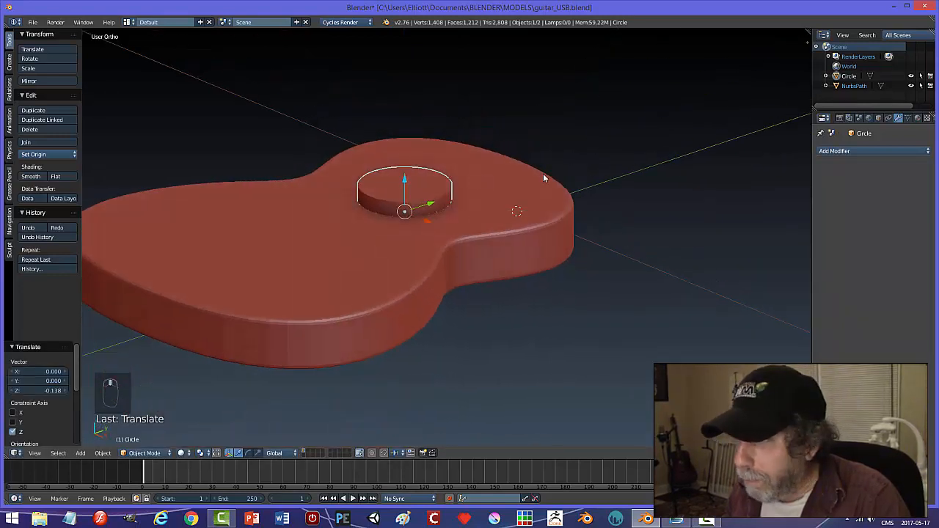
Add a Boolean modifier to the guitar body with Difference and the cylinder as object, and apply it
{"action": "right_click", "coordinate": [533, 200]}
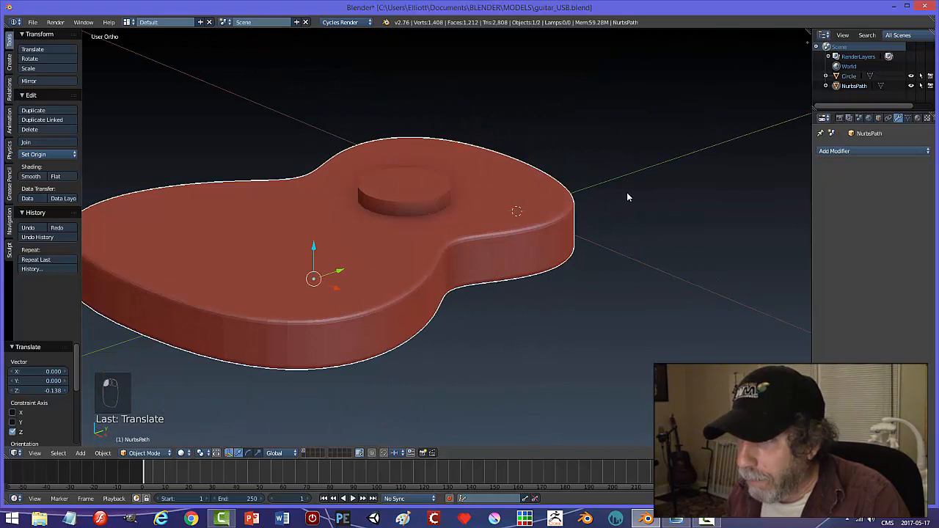
{"action": "left_click", "coordinate": [829, 152]}
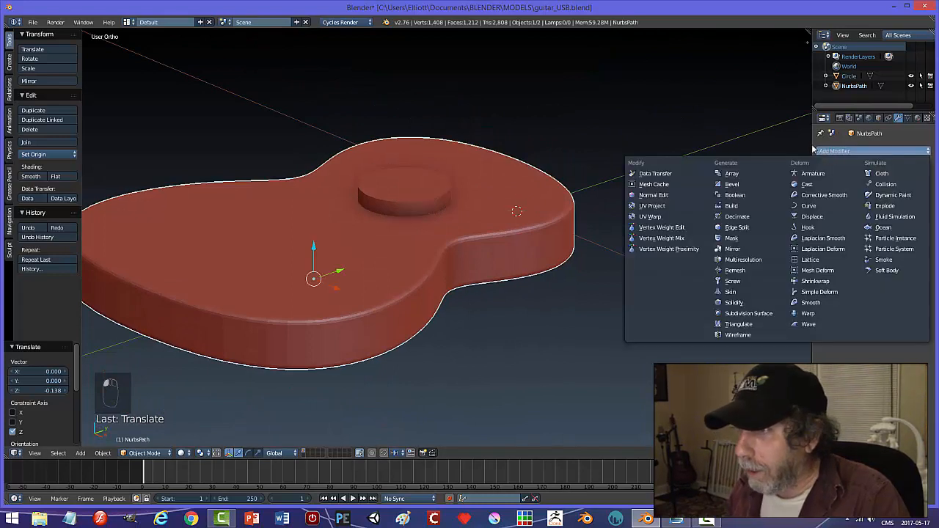
{"action": "left_click", "coordinate": [744, 193]}
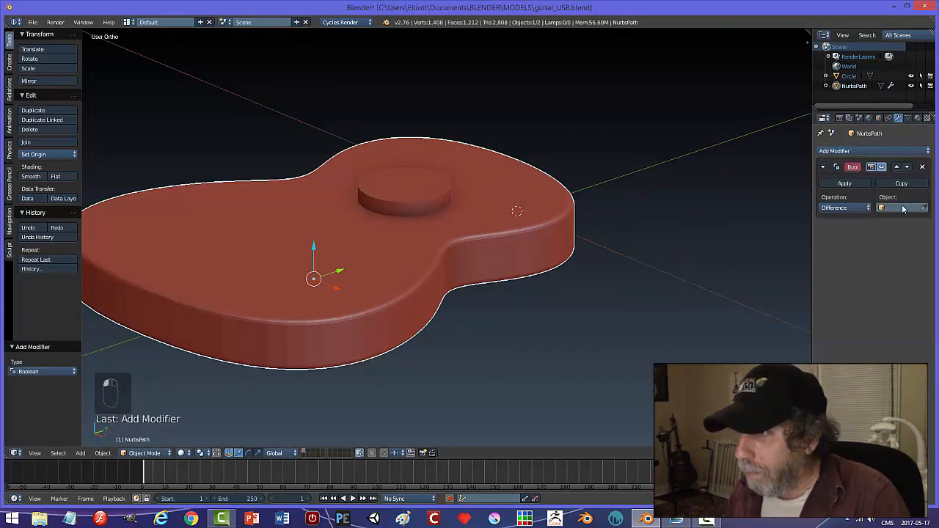
{"action": "left_click", "coordinate": [452, 191]}
{"action": "left_click", "coordinate": [844, 184]}
Temporarily hide the cylinder to inspect the sound hole cut into the body, and unhide it
{"action": "right_click", "coordinate": [439, 199]}
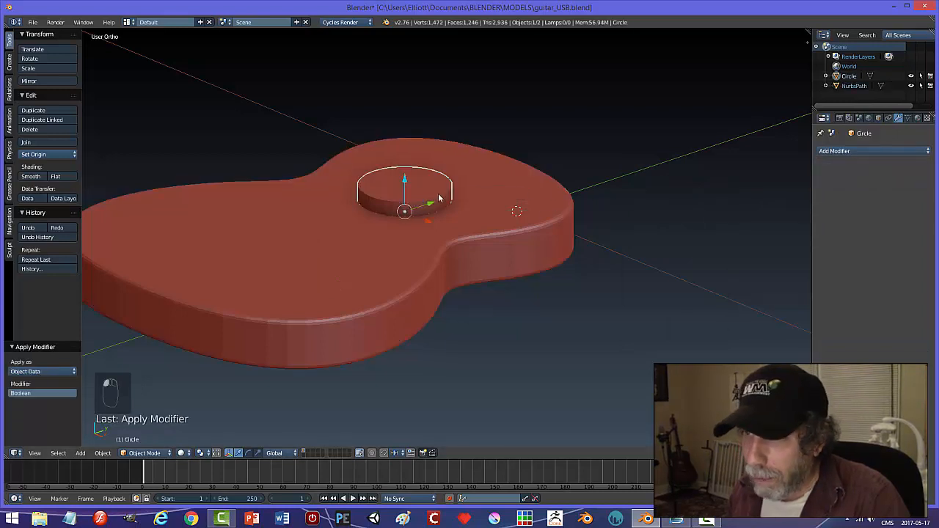
{"action": "key", "text": "h"}
{"action": "middle_click_drag", "start_coordinate": [535, 220], "coordinate": [518, 234]}
{"action": "key", "text": "alt+h"}
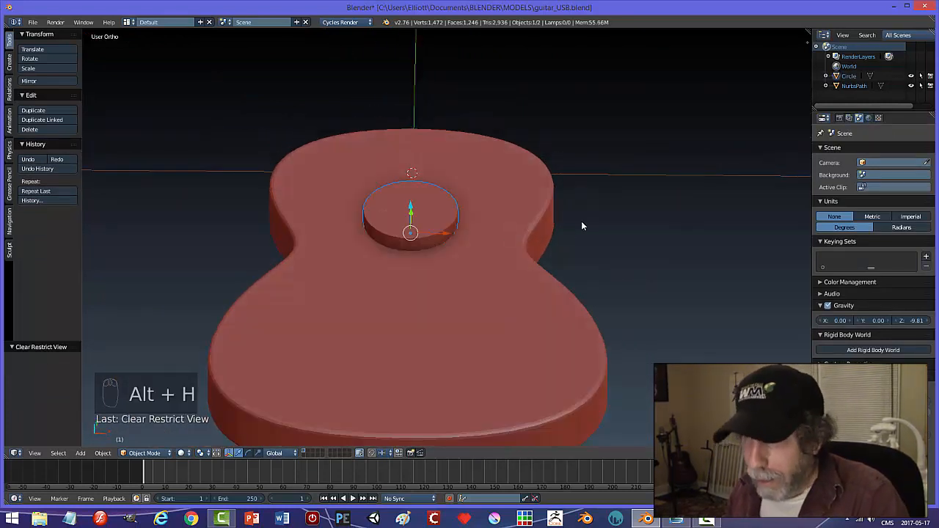
Compare the sound hole with the reference image in top wireframe view, and return to solid shading
{"action": "key", "text": "KP_7"}
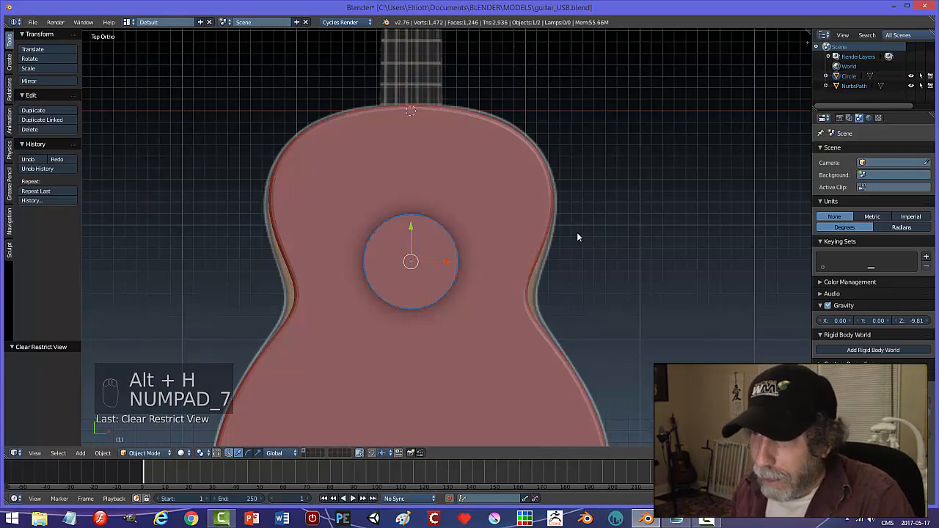
{"action": "scroll", "coordinate": [549, 272], "scroll_direction": "up", "scroll_amount": 1}
{"action": "middle_click_drag", "start_coordinate": [517, 262], "coordinate": [548, 280], "text": "shift"}
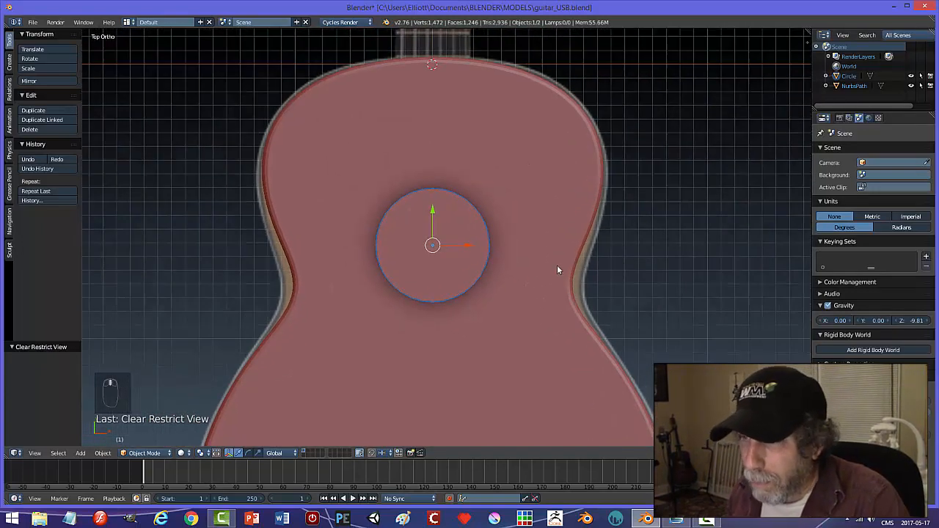
{"action": "key", "text": "z"}
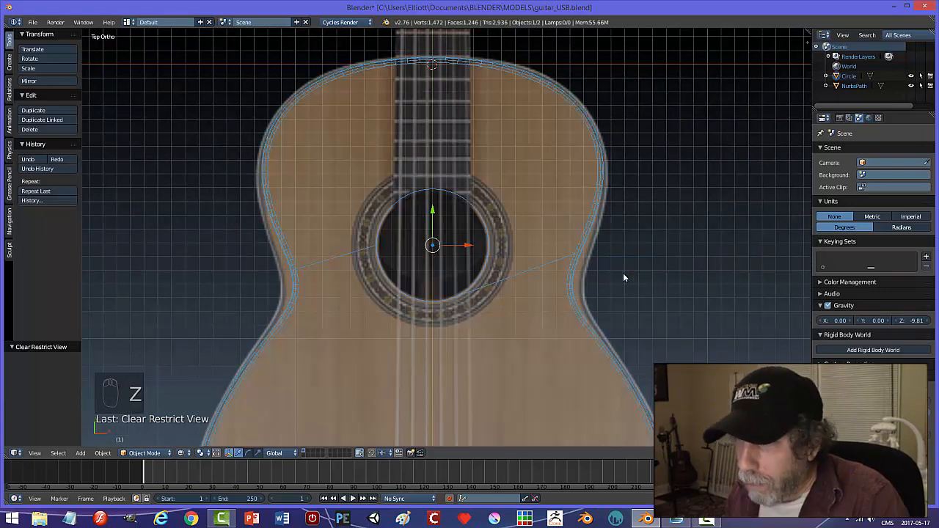
{"action": "scroll", "coordinate": [514, 269], "scroll_direction": "up", "scroll_amount": 2}
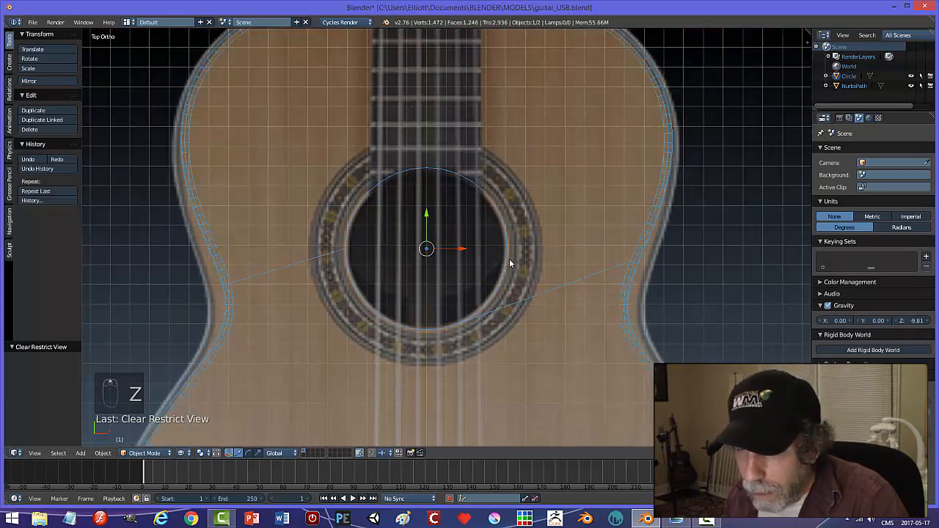
{"action": "key", "text": "z"}
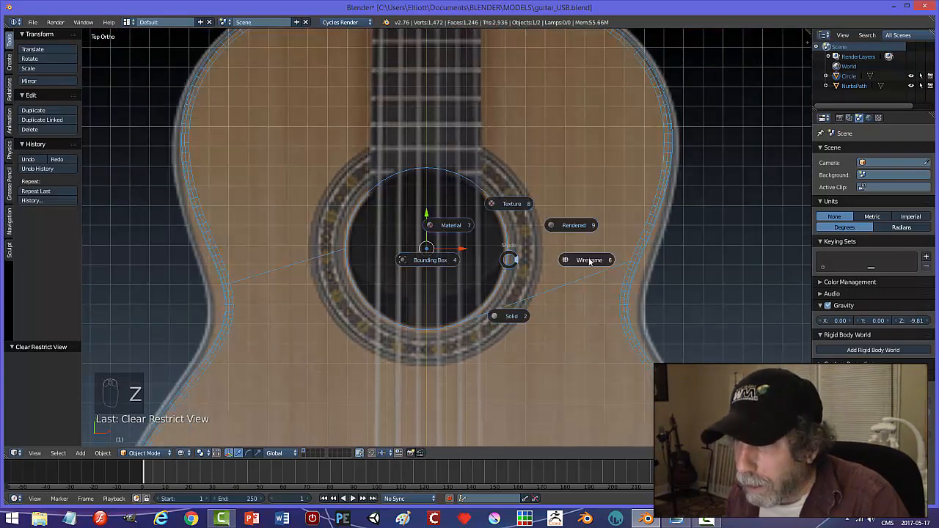
{"action": "left_click", "coordinate": [510, 316]}
{"action": "mouse_move", "coordinate": [509, 316]}
{"action": "middle_mouse_down"}
{"action": "mouse_move", "coordinate": [523, 254]}
{"action": "mouse_move", "coordinate": [460, 185]}
{"action": "middle_mouse_up"}
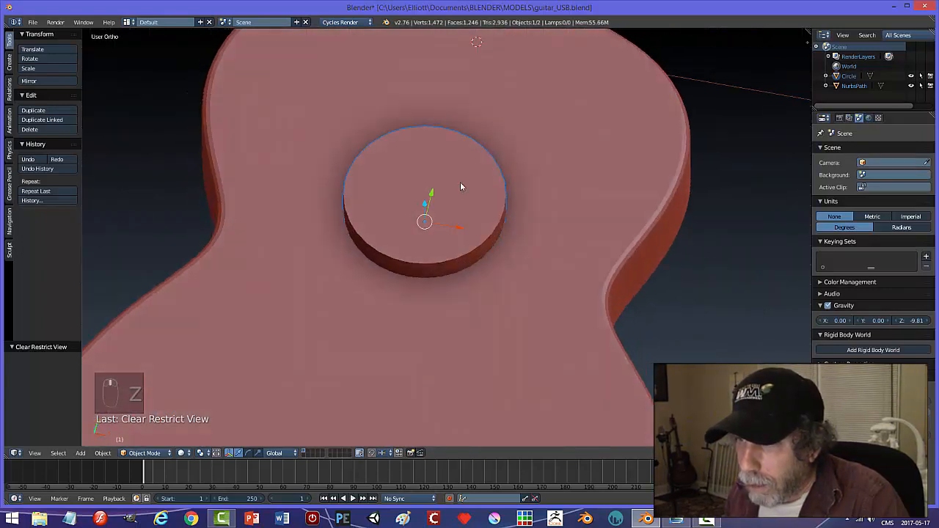
Lift the cylinder out of the sound hole along Z and flatten it into a thin disc above the body
{"action": "right_click", "coordinate": [460, 184]}
{"action": "middle_click_drag", "start_coordinate": [501, 265], "coordinate": [457, 188]}
{"action": "right_click", "coordinate": [430, 169]}
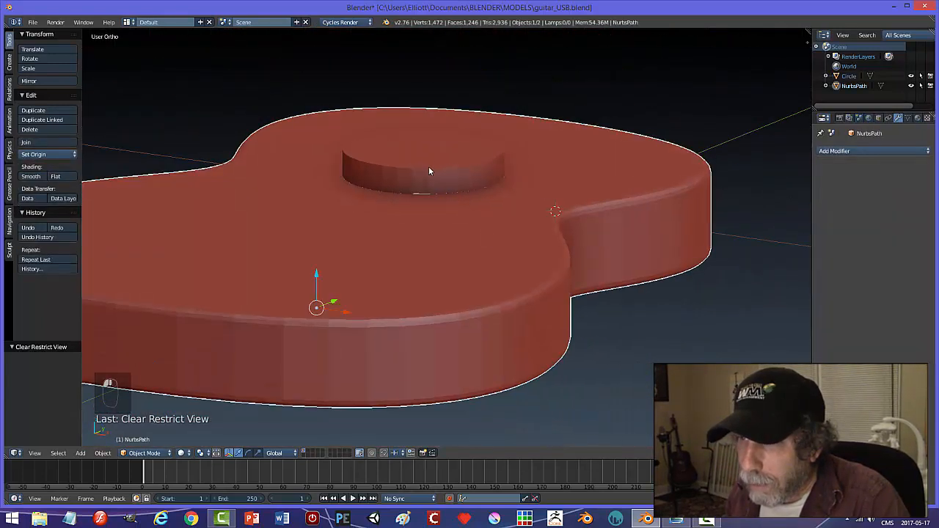
{"action": "right_click", "coordinate": [429, 169]}
{"action": "left_click_drag", "start_coordinate": [423, 167], "coordinate": [421, 116]}
{"action": "middle_click_drag", "start_coordinate": [507, 177], "coordinate": [469, 155]}
{"action": "key", "text": "s"}
{"action": "left_click", "coordinate": [457, 155]}
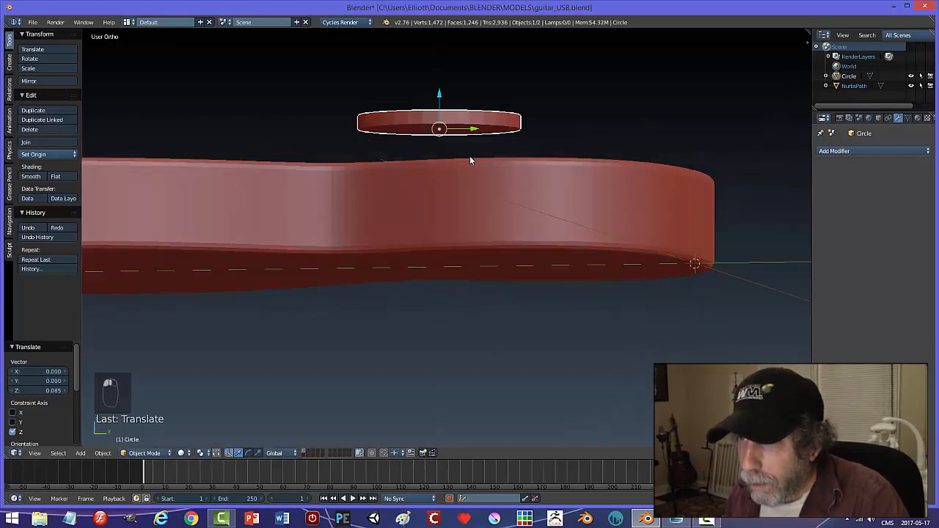
Edit the disc's mesh in face selection mode and select both its bottom and top cap faces
{"action": "key", "text": "Tab"}
{"action": "middle_click_drag", "start_coordinate": [534, 155], "coordinate": [528, 181]}
{"action": "key", "text": "ctrl+Tab"}
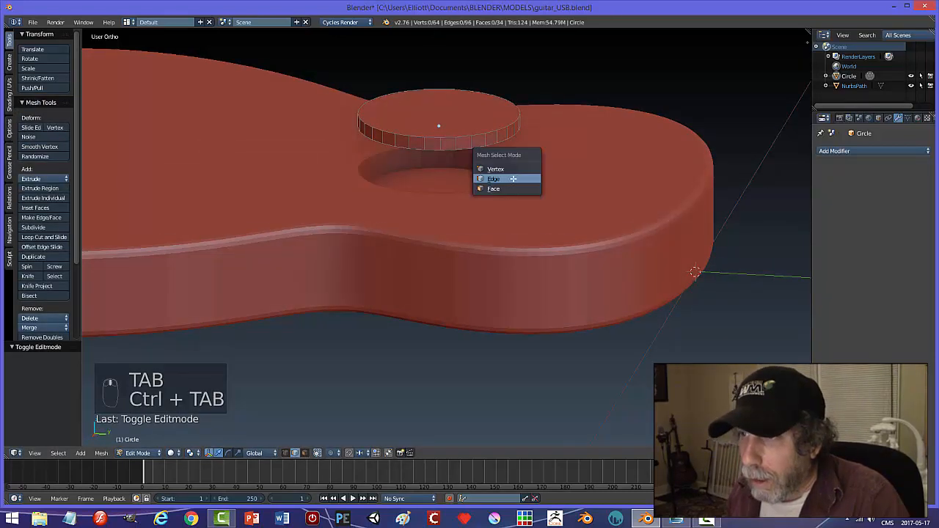
{"action": "left_click", "coordinate": [503, 187]}
{"action": "middle_click_drag", "start_coordinate": [506, 226], "coordinate": [511, 193]}
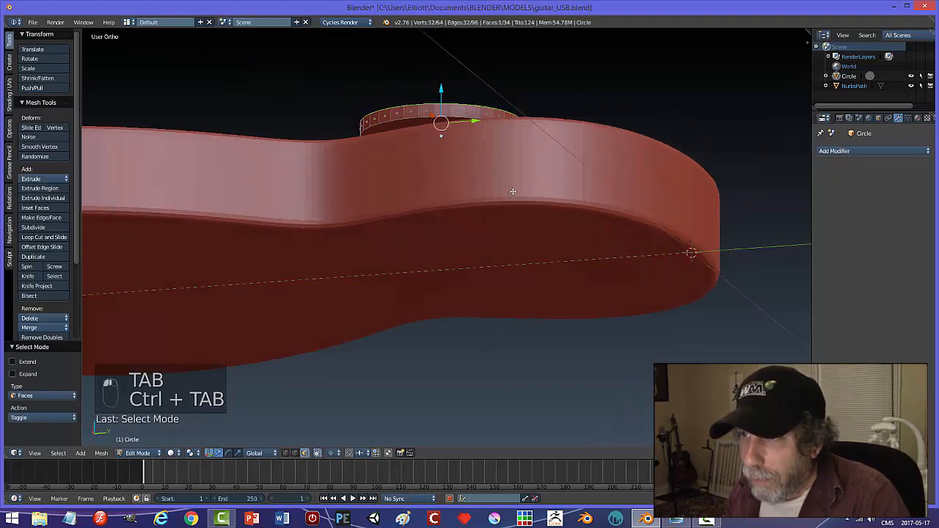
{"action": "right_click", "coordinate": [404, 122], "text": "shift"}
{"action": "middle_click_drag", "start_coordinate": [506, 146], "coordinate": [541, 222]}
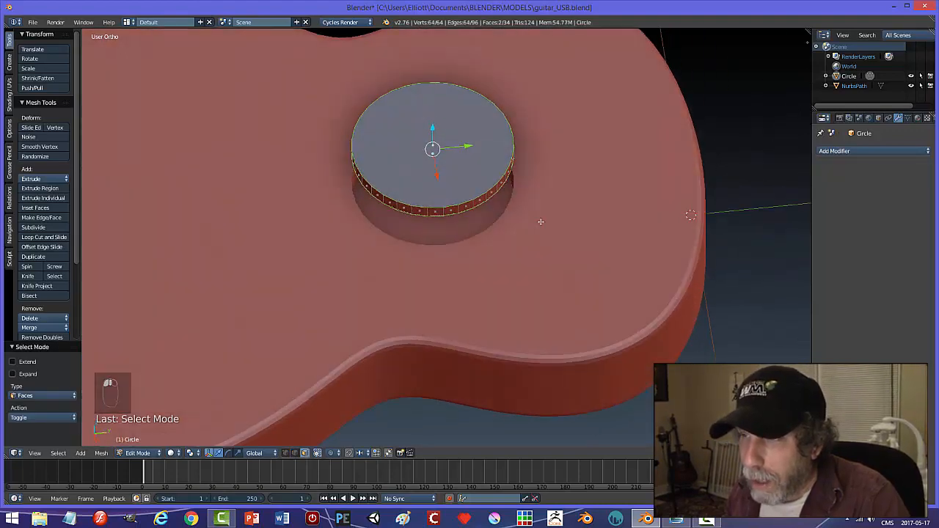
Return to Object Mode and apply the disc's scale
{"action": "key", "text": "Tab"}
{"action": "left_click", "coordinate": [411, 312]}
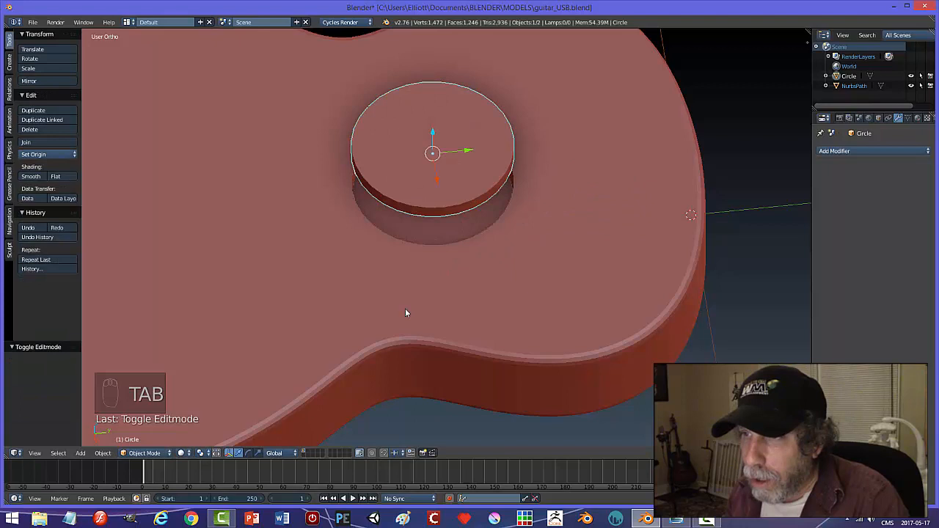
{"action": "left_click", "coordinate": [82, 455]}
{"action": "left_click", "coordinate": [103, 453]}
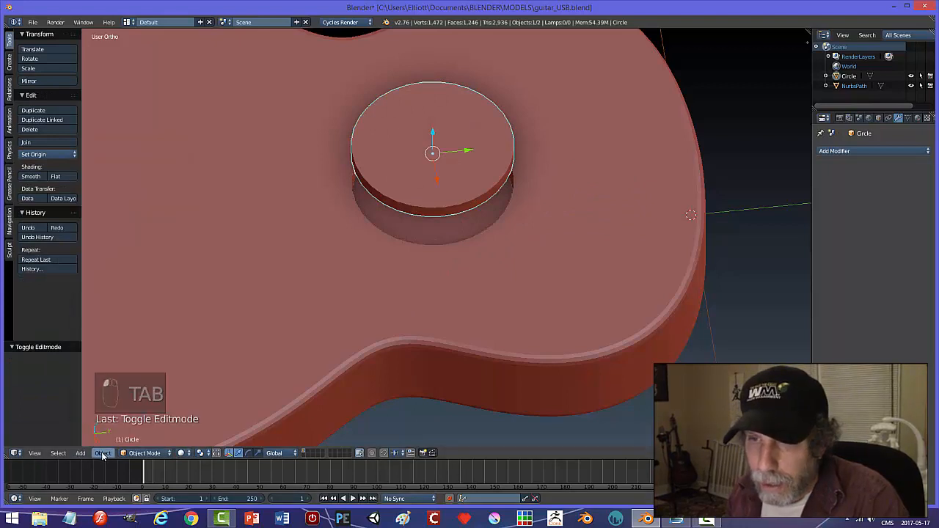
{"action": "left_click", "coordinate": [102, 453]}
{"action": "mouse_move", "coordinate": [132, 379]}
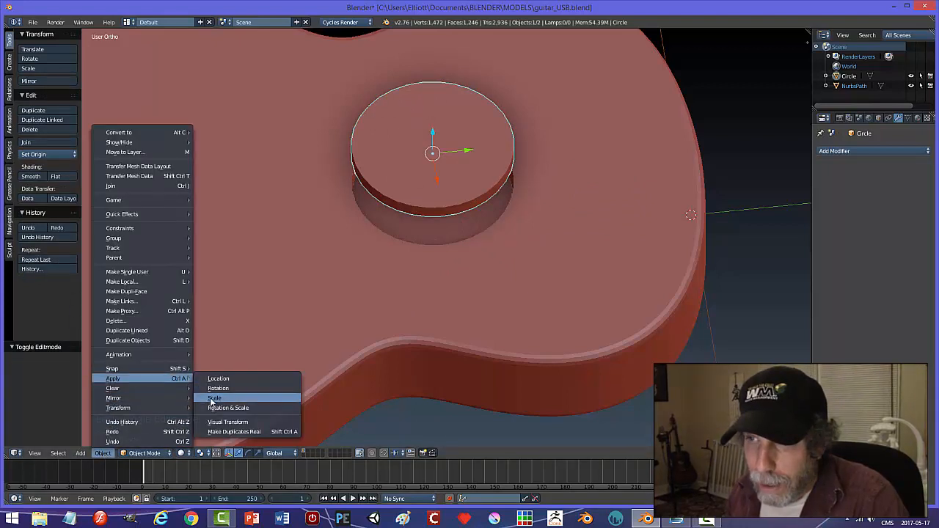
{"action": "left_click", "coordinate": [212, 400]}
Inset the disc's two selected cap faces by about 0.109, working over the reference image in top wireframe view
{"action": "middle_click_drag", "start_coordinate": [576, 298], "coordinate": [672, 269]}
{"action": "key", "text": "Tab"}
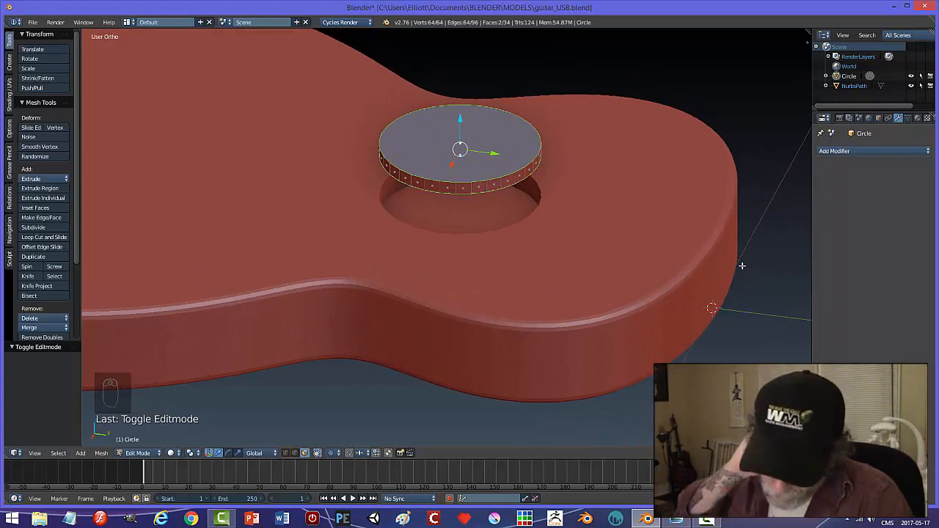
{"action": "key", "text": "KP_7"}
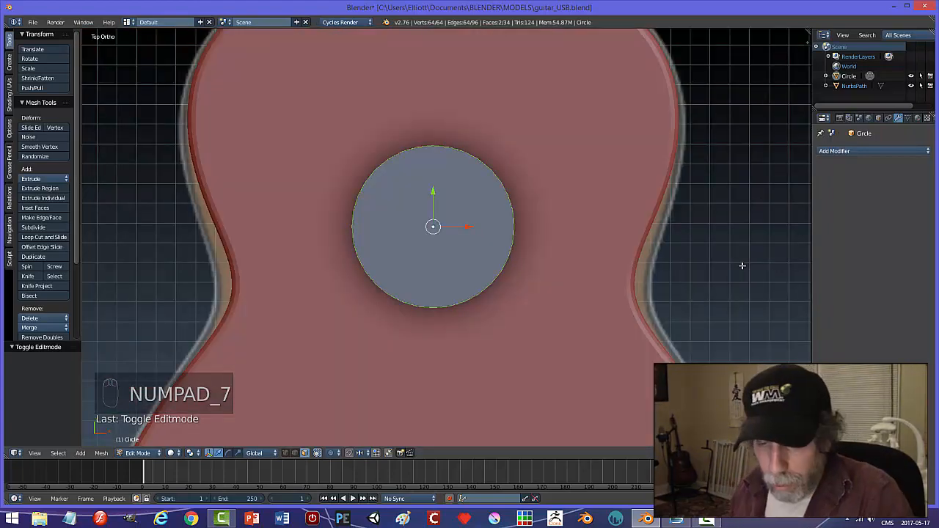
{"action": "key", "text": "z"}
{"action": "left_click", "coordinate": [816, 267]}
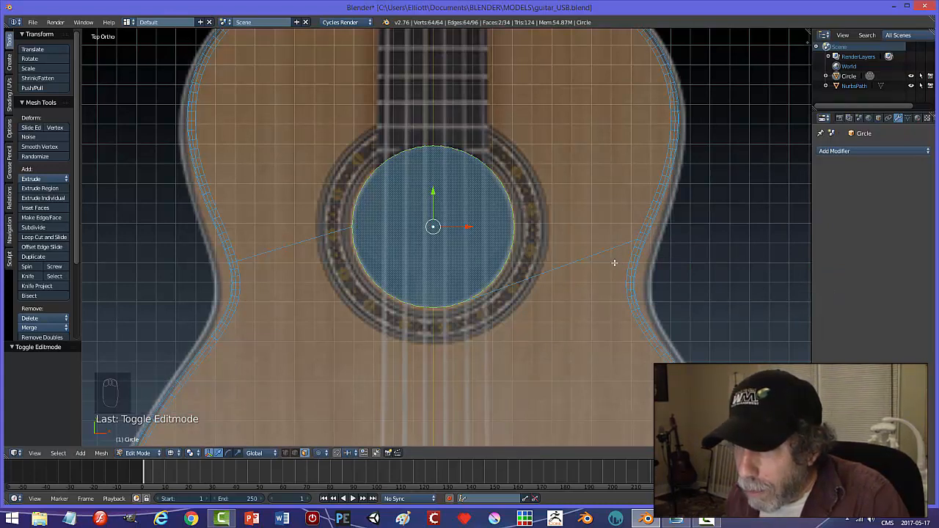
{"action": "key", "text": "i"}
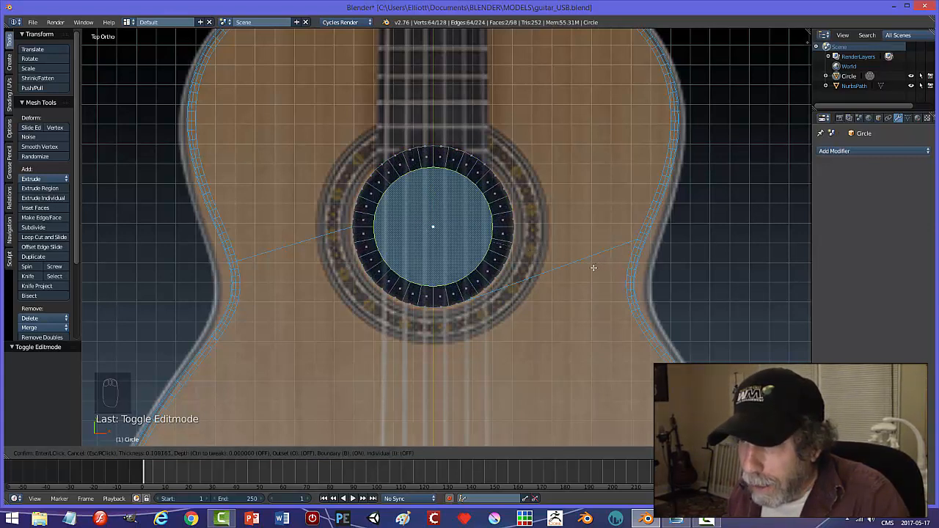
{"action": "left_click", "coordinate": [593, 268]}
Select the whole disc mesh and scale it by about 1.45 in X and Y to match the reference rosette
{"action": "key", "text": "a"}
{"action": "key", "text": "a"}
{"action": "key", "text": "a"}
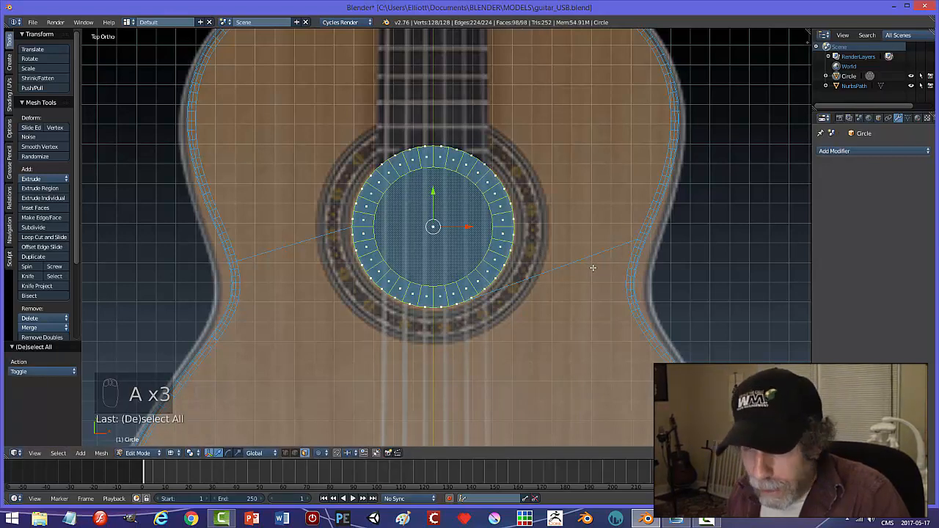
{"action": "key", "text": "s"}
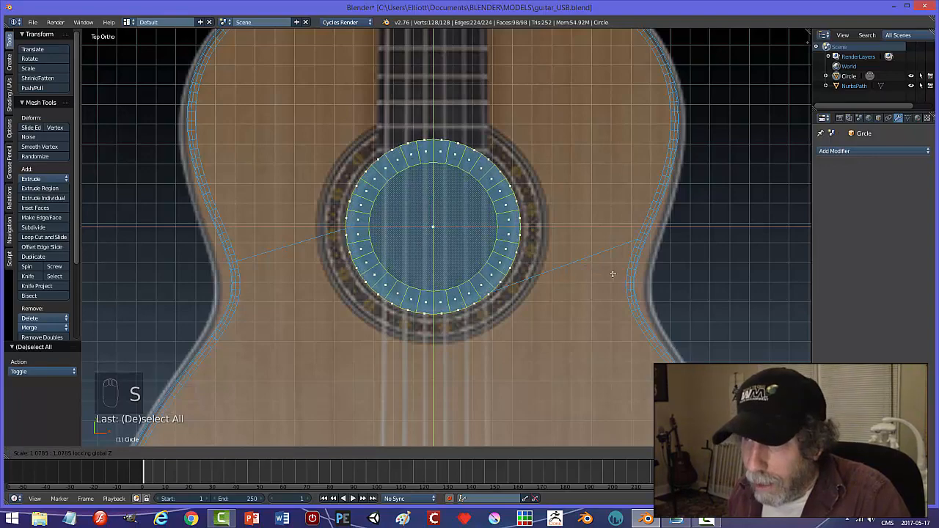
{"action": "left_click", "coordinate": [662, 277]}
{"action": "middle_click_drag", "start_coordinate": [663, 277], "coordinate": [632, 272]}
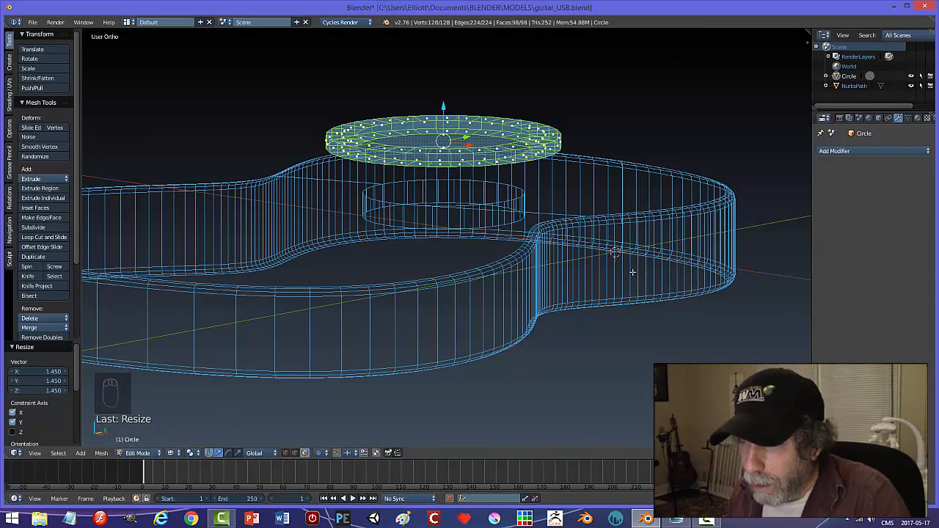
In Object Mode, lower the enlarged disc about 0.268 along Z into the body's top, and return to solid shading
{"action": "key", "text": "Tab"}
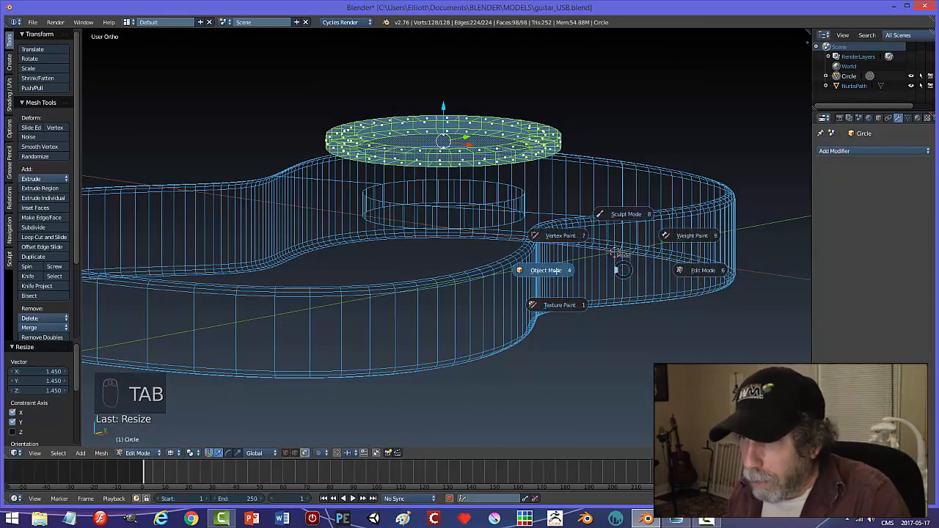
{"action": "left_click", "coordinate": [561, 268]}
{"action": "middle_click_drag", "start_coordinate": [550, 246], "coordinate": [473, 154]}
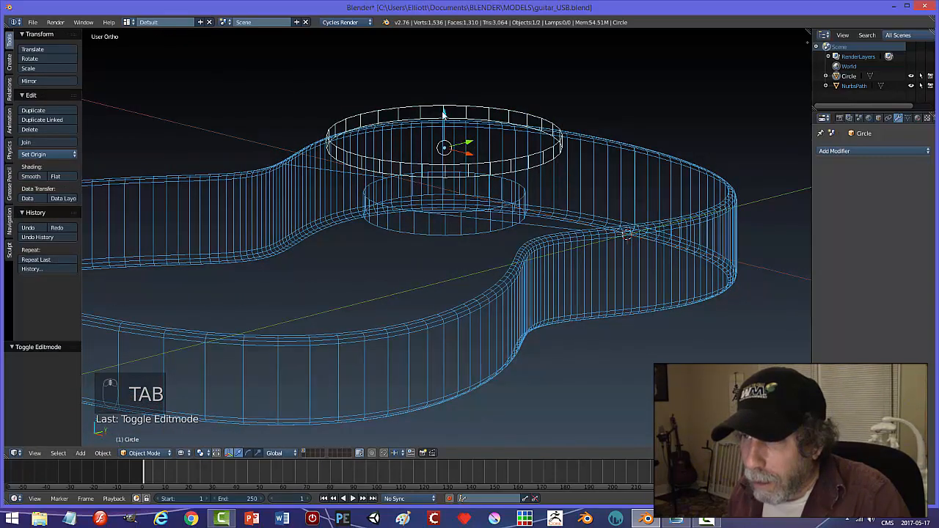
{"action": "left_click_drag", "start_coordinate": [444, 114], "coordinate": [444, 164]}
{"action": "key", "text": "z"}
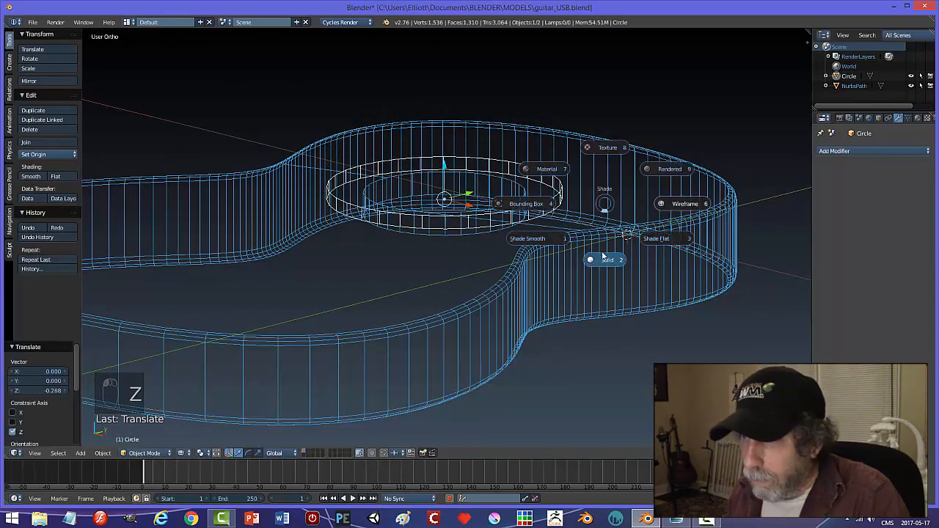
{"action": "left_click", "coordinate": [605, 259]}
{"action": "mouse_move", "coordinate": [598, 243]}
{"action": "middle_mouse_down"}
{"action": "mouse_move", "coordinate": [598, 262]}
{"action": "mouse_move", "coordinate": [596, 227]}
{"action": "mouse_move", "coordinate": [601, 247]}
{"action": "middle_mouse_up"}
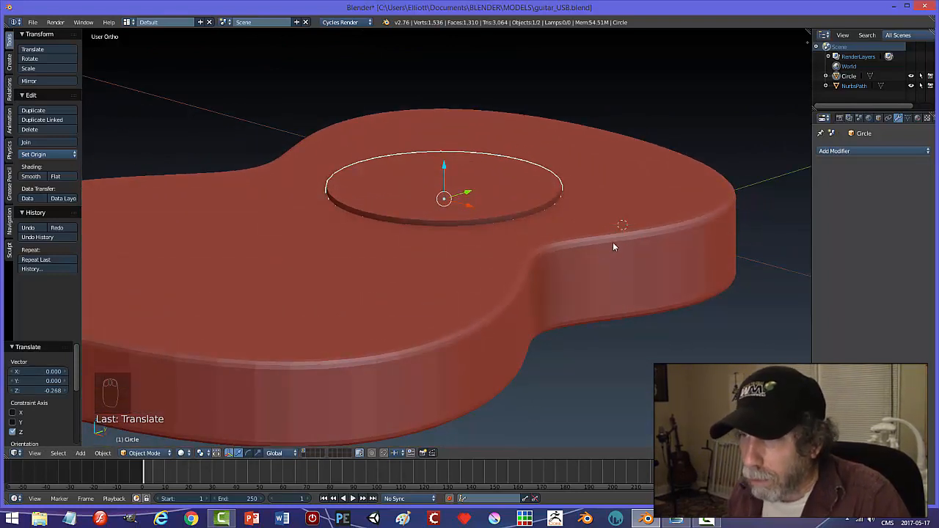
Raise the disc about 0.218 along Z so it clears the top of the guitar body
{"action": "key", "text": "Tab"}
{"action": "left_click", "coordinate": [671, 245]}
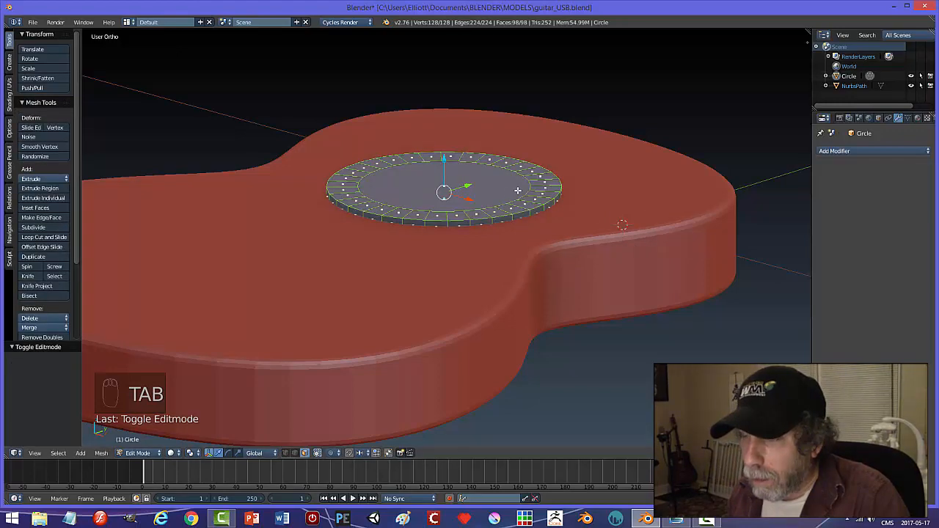
{"action": "key", "text": "Tab"}
{"action": "left_click", "coordinate": [552, 213]}
{"action": "middle_click_drag", "start_coordinate": [548, 215], "coordinate": [540, 196]}
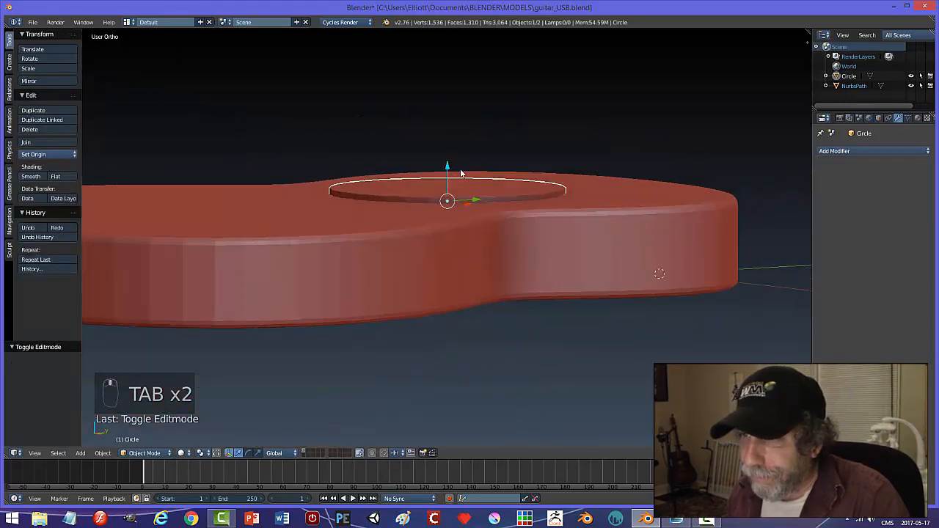
{"action": "left_click_drag", "start_coordinate": [450, 165], "coordinate": [451, 114]}
{"action": "middle_click_drag", "start_coordinate": [451, 113], "coordinate": [528, 142]}
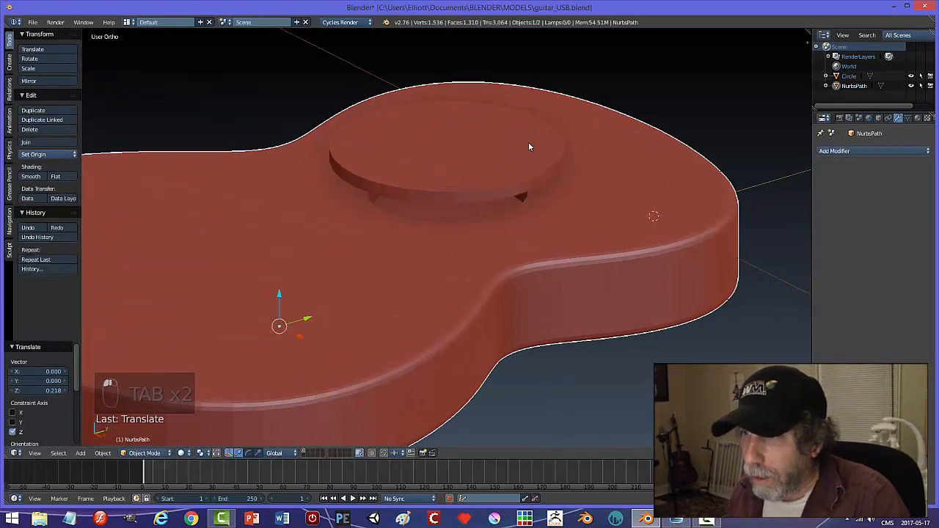
Select the disc's inner top and bottom faces, join them with Bridge Edge Loops to open the ring, and leave Edit Mode
{"action": "key", "text": "Tab"}
{"action": "left_click", "coordinate": [689, 151]}
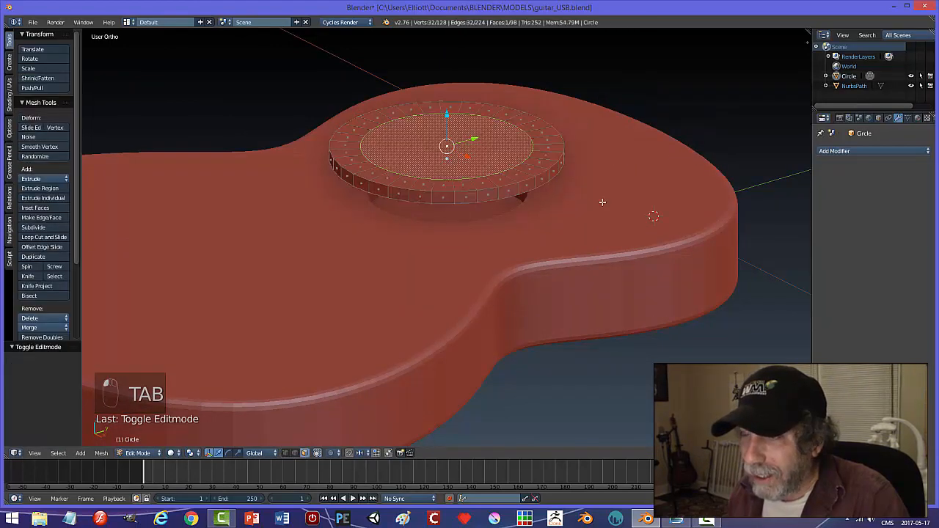
{"action": "middle_click_drag", "start_coordinate": [601, 203], "coordinate": [496, 154]}
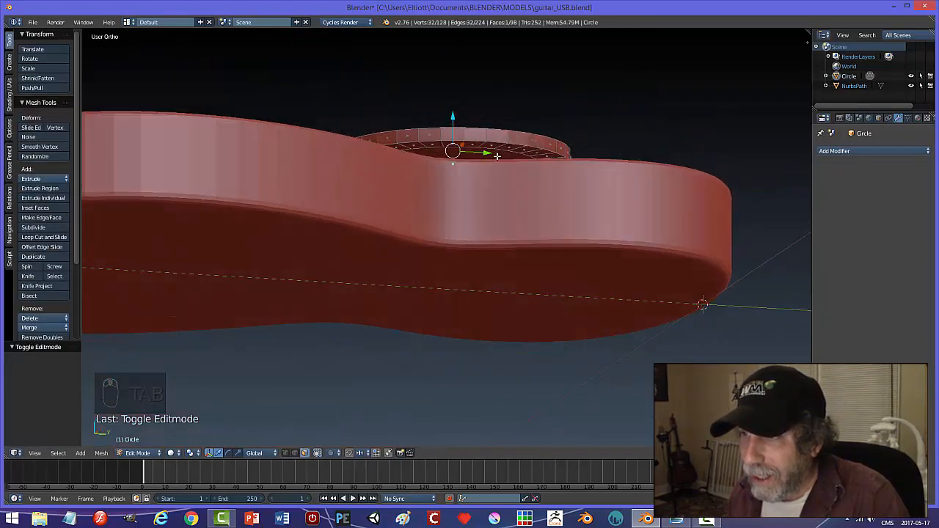
{"action": "middle_click_drag", "start_coordinate": [560, 155], "coordinate": [551, 190]}
{"action": "key", "text": "ctrl+e"}
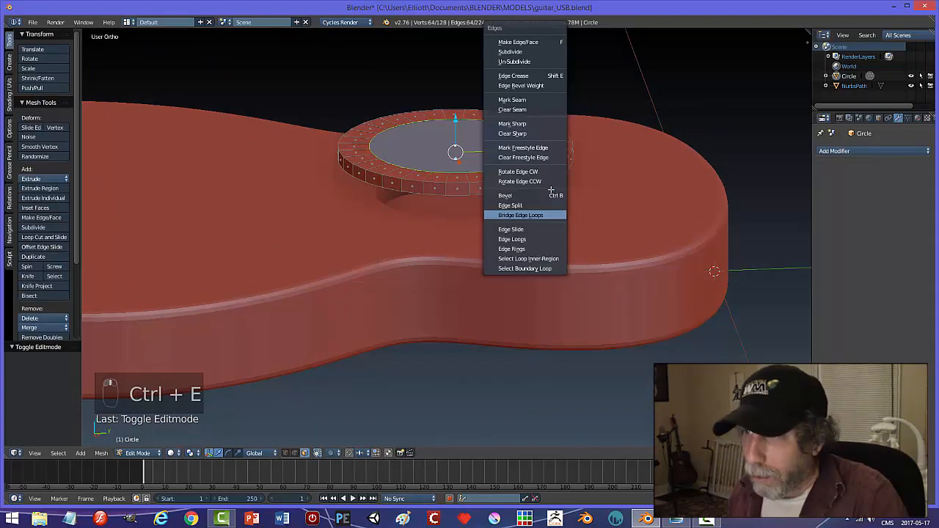
{"action": "left_click", "coordinate": [557, 215]}
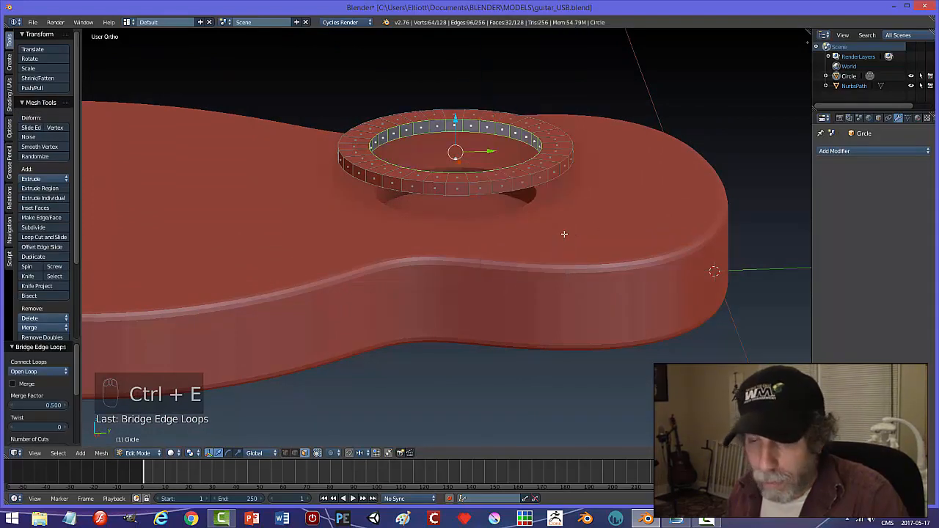
{"action": "key", "text": "a"}
{"action": "key", "text": "Tab"}
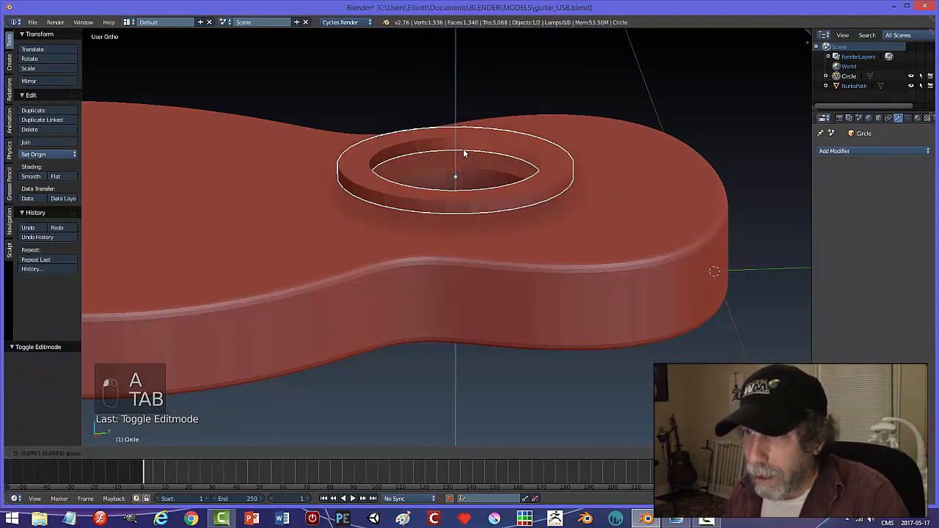
Lower the ring about 0.187 along Z onto the guitar top around the sound hole
{"action": "key", "text": "g"}
{"action": "key", "text": "z"}
{"action": "left_click", "coordinate": [464, 161]}
{"action": "middle_click_drag", "start_coordinate": [464, 161], "coordinate": [589, 277]}
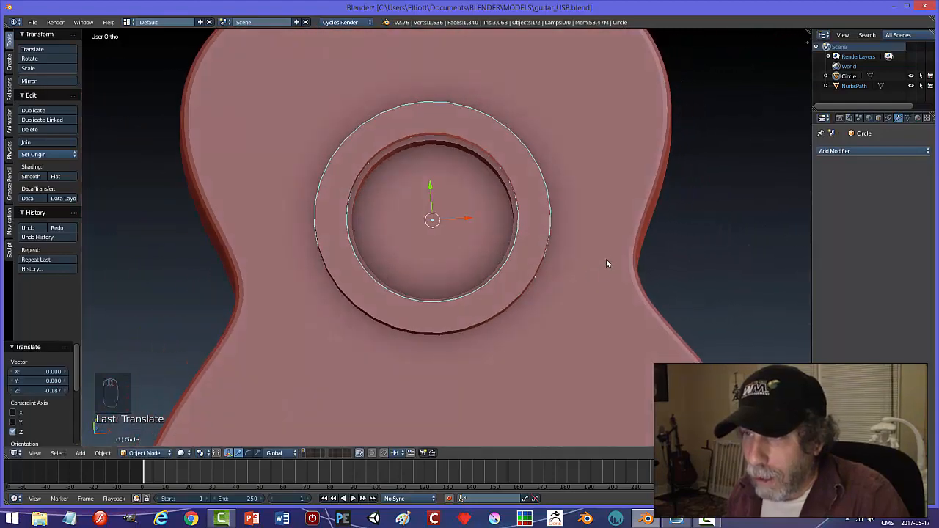
Scale the ring uniformly to about 0.883 to fit the sound hole, and raise it about 0.054 along Z
{"action": "key", "text": "s"}
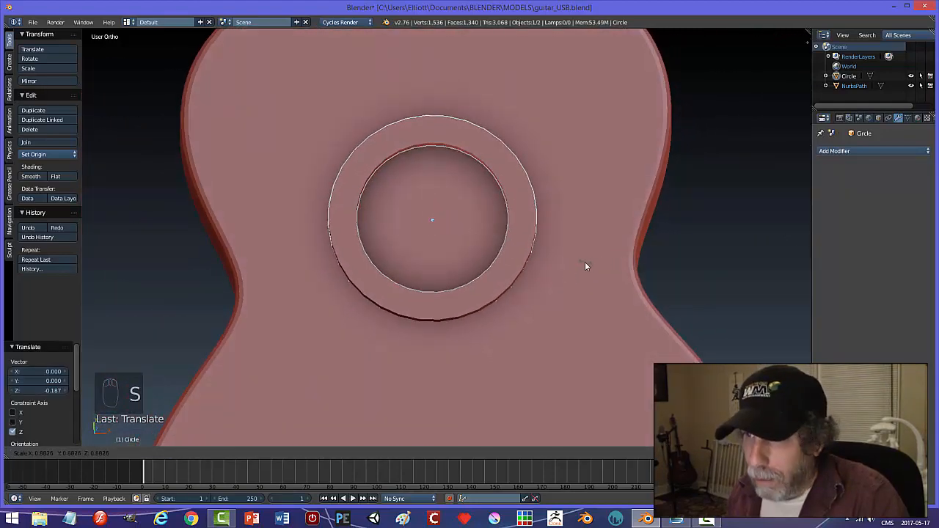
{"action": "left_click", "coordinate": [585, 263]}
{"action": "middle_click_drag", "start_coordinate": [585, 265], "coordinate": [486, 214]}
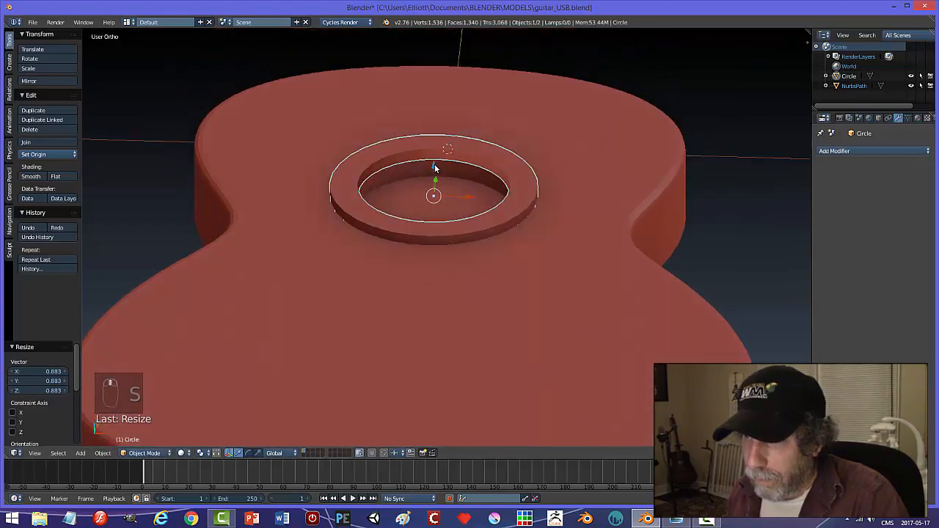
{"action": "left_click_drag", "start_coordinate": [434, 167], "coordinate": [437, 158]}
Flatten the ring to about 0.35 along Z, lower it into the guitar top, and deselect it
{"action": "middle_click_drag", "start_coordinate": [591, 247], "coordinate": [523, 214]}
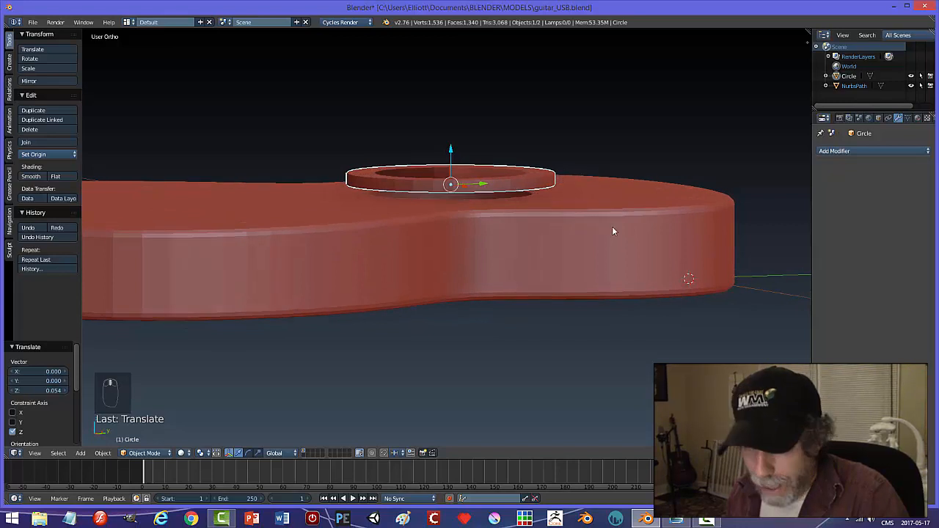
{"action": "key", "text": "s"}
{"action": "left_click", "coordinate": [463, 181]}
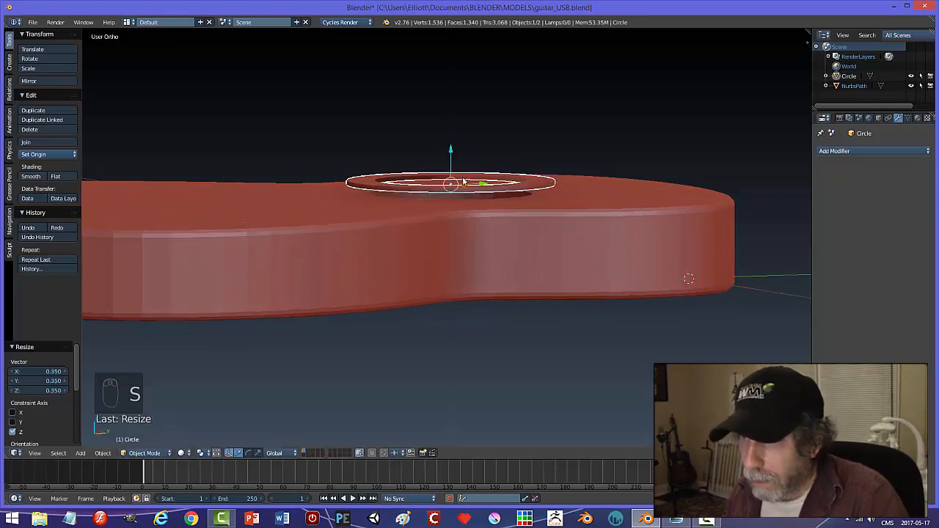
{"action": "key", "text": "g"}
{"action": "key", "text": "z"}
{"action": "left_click", "coordinate": [454, 161]}
{"action": "key", "text": "a"}
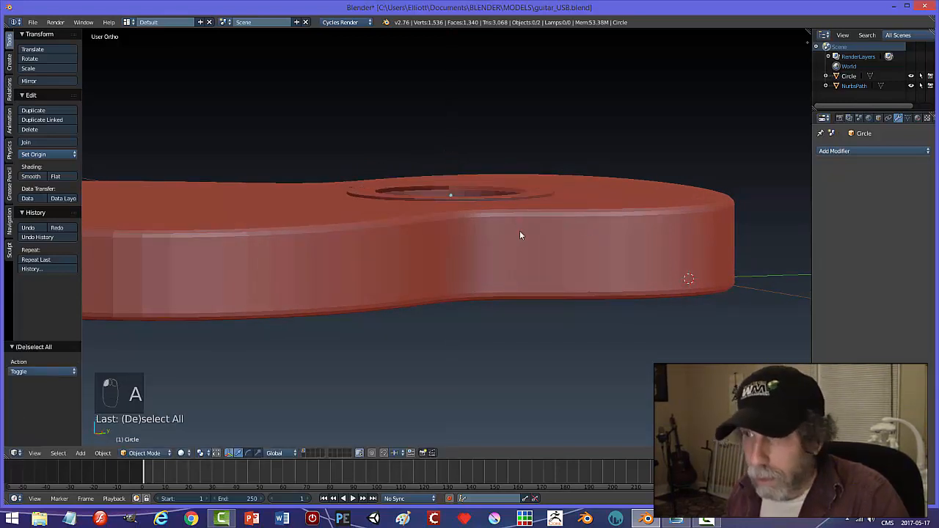
Select the rosette ring, enter Edit Mode on it, and switch the mesh selection mode to edges
{"action": "middle_click_drag", "start_coordinate": [520, 231], "coordinate": [524, 181]}
{"action": "left_click", "coordinate": [482, 179]}
{"action": "middle_click_drag", "start_coordinate": [534, 214], "coordinate": [401, 176]}
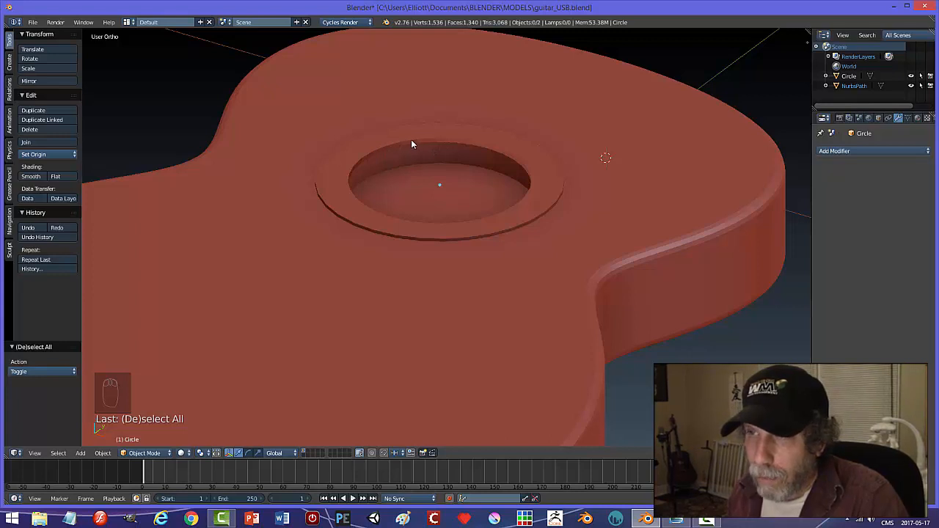
{"action": "middle_click_drag", "start_coordinate": [546, 184], "coordinate": [517, 189]}
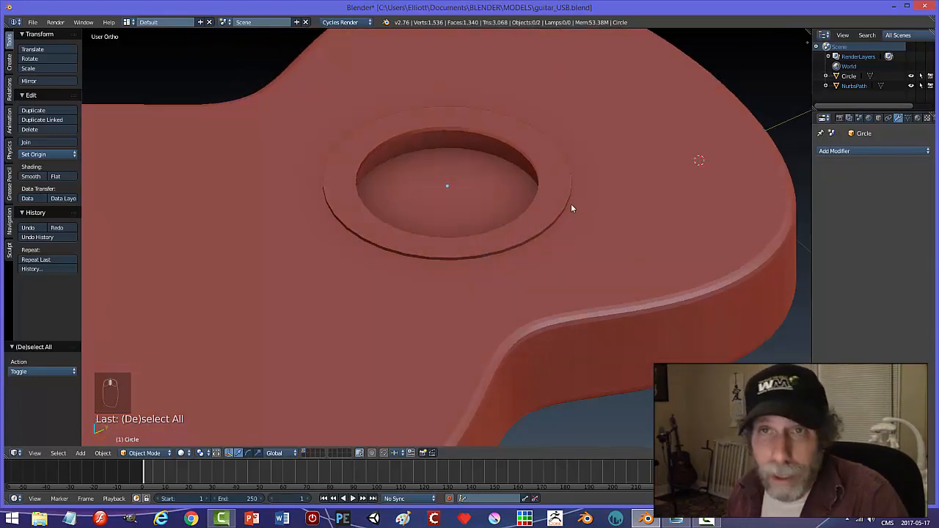
{"action": "middle_click_drag", "start_coordinate": [590, 210], "coordinate": [551, 219]}
{"action": "scroll", "coordinate": [549, 213], "scroll_direction": "down", "scroll_amount": 3}
{"action": "right_click", "coordinate": [549, 212]}
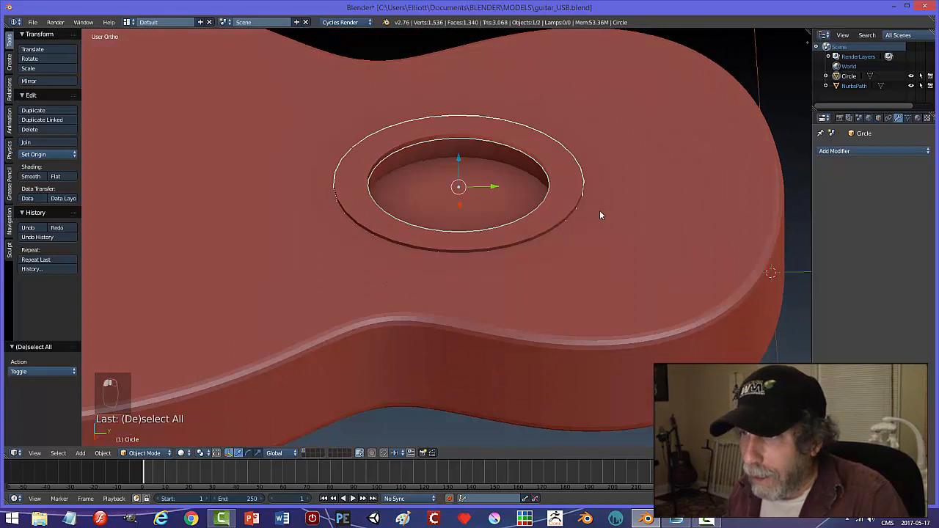
{"action": "key", "text": "Tab"}
{"action": "key", "text": "ctrl+Tab"}
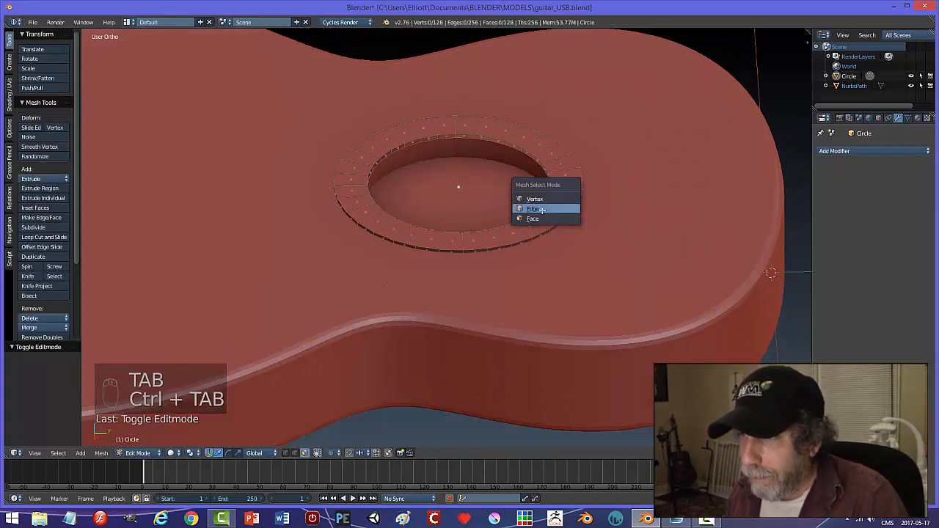
{"action": "left_click", "coordinate": [560, 216]}
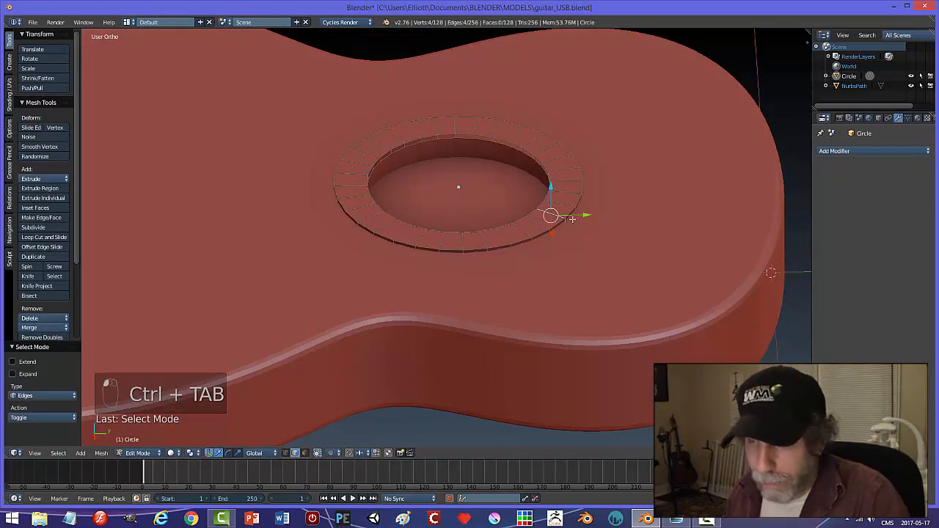
{"action": "key", "text": "a"}
{"action": "right_click", "coordinate": [570, 212], "text": "alt"}
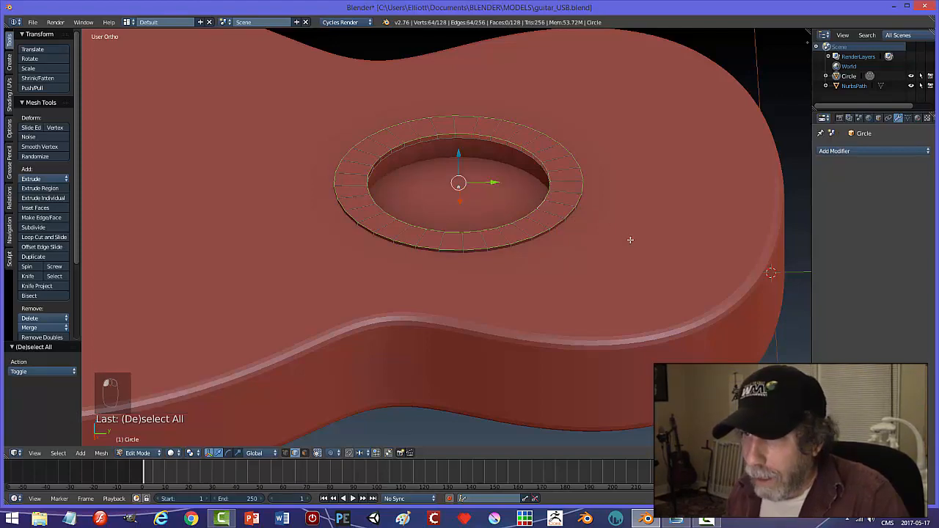
{"action": "middle_click_drag", "start_coordinate": [624, 237], "coordinate": [605, 221]}
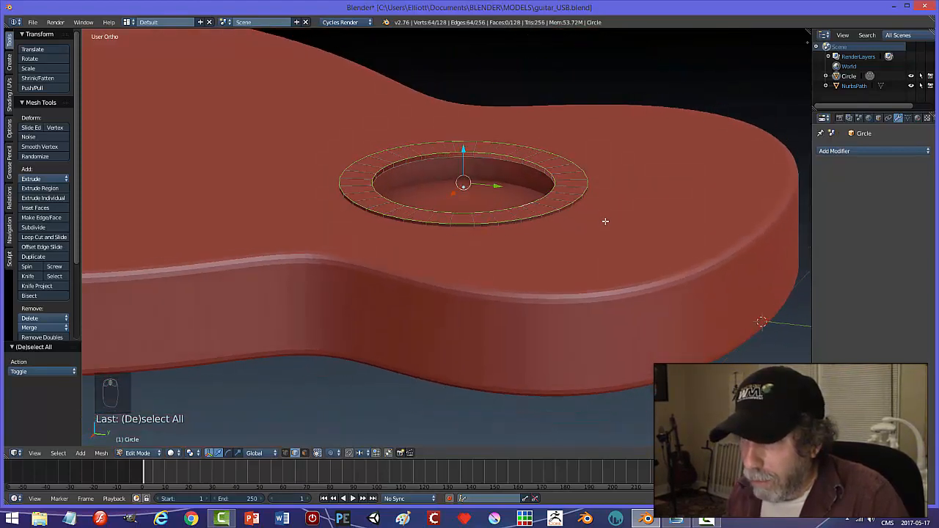
{"action": "key", "text": "ctrl+b"}
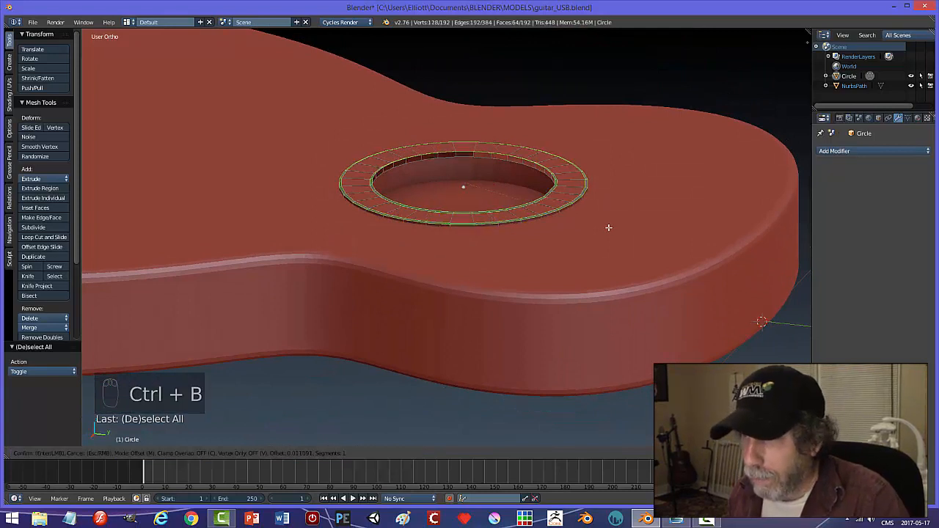
{"action": "right_click", "coordinate": [610, 230]}
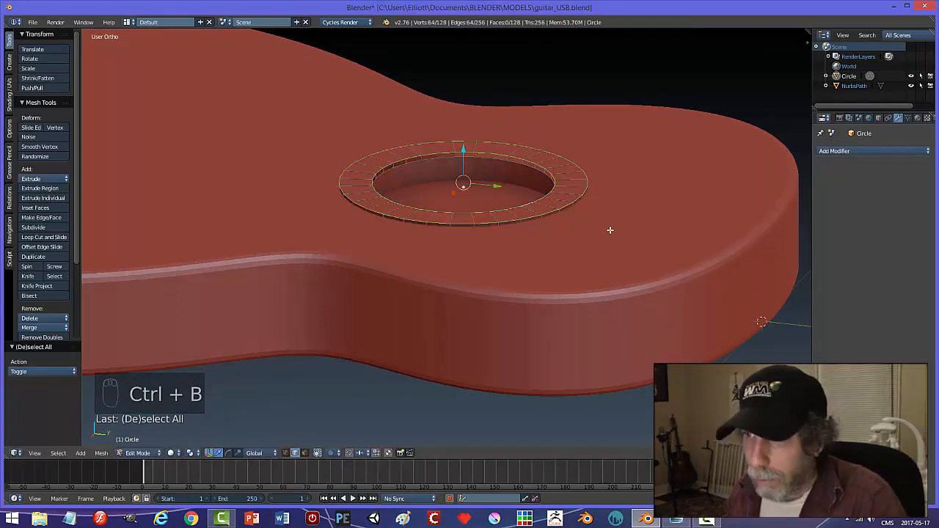
Select the ring's entire mesh and make its normals consistent
{"action": "key", "text": "a"}
{"action": "key", "text": "a"}
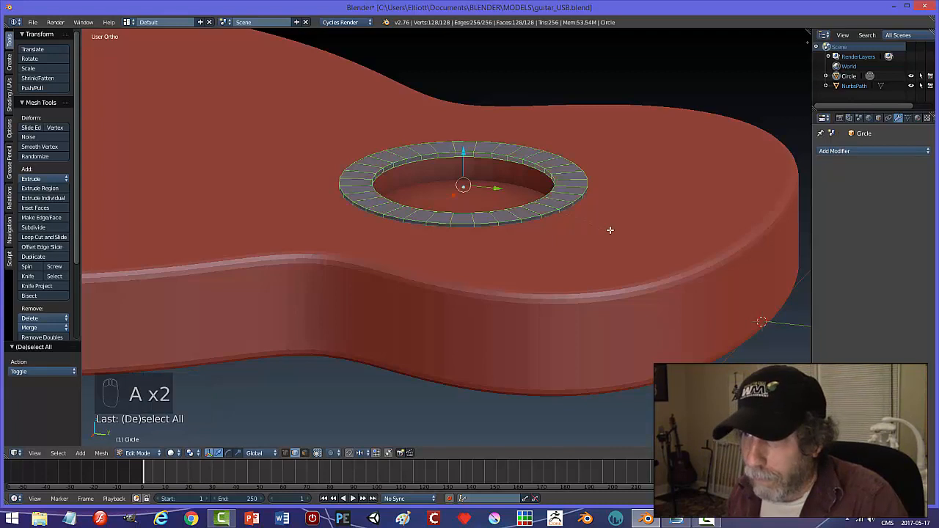
{"action": "key", "text": "ctrl+n"}
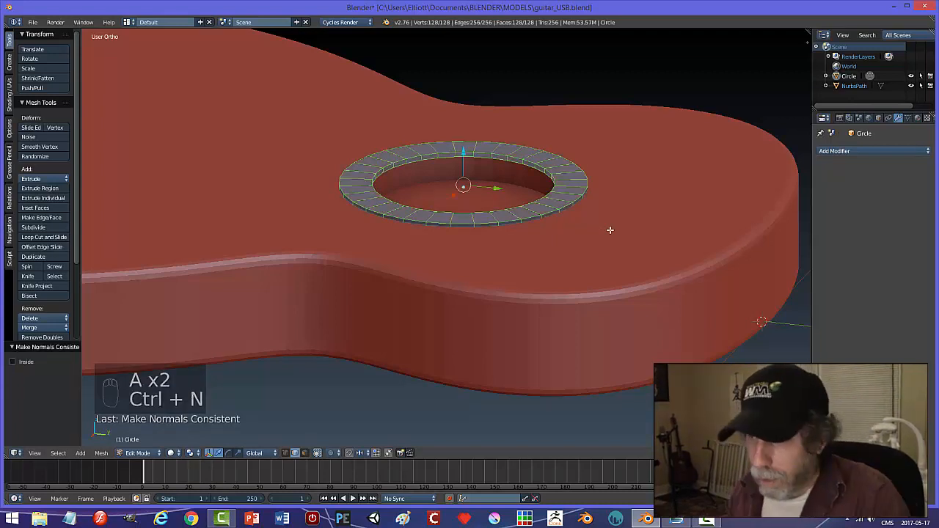
Bevel the ring's outer and inner top edge loops by about 0.021 with 3 segments, then leave Edit Mode and deselect everything
{"action": "key", "text": "a"}
{"action": "right_click", "coordinate": [569, 205], "text": "alt"}
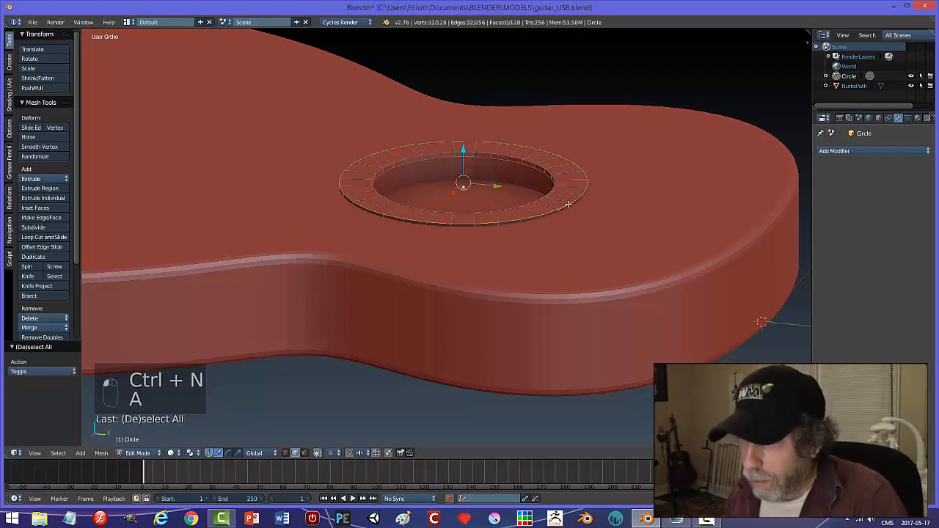
{"action": "right_click", "coordinate": [543, 168], "text": "alt+shift"}
{"action": "key", "text": "ctrl+b"}
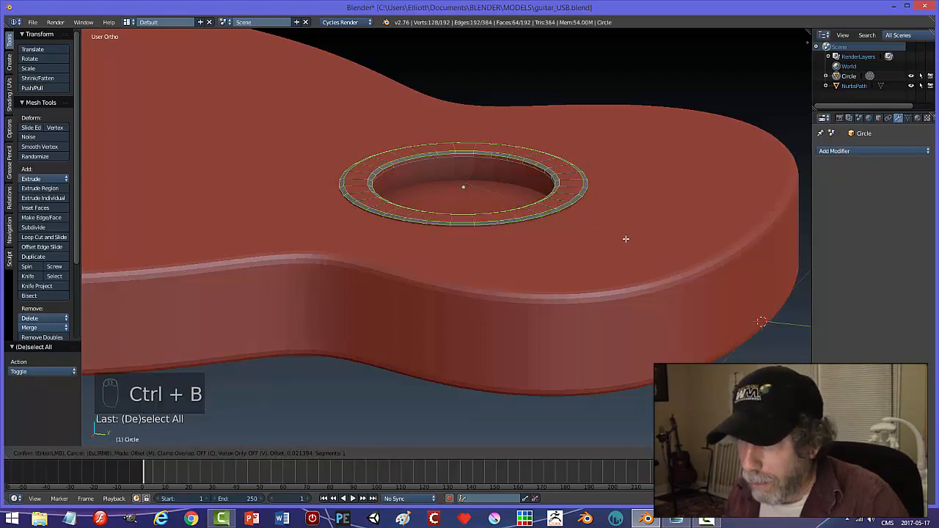
{"action": "scroll", "coordinate": [626, 238], "scroll_direction": "up", "scroll_amount": 2}
{"action": "left_click", "coordinate": [626, 238]}
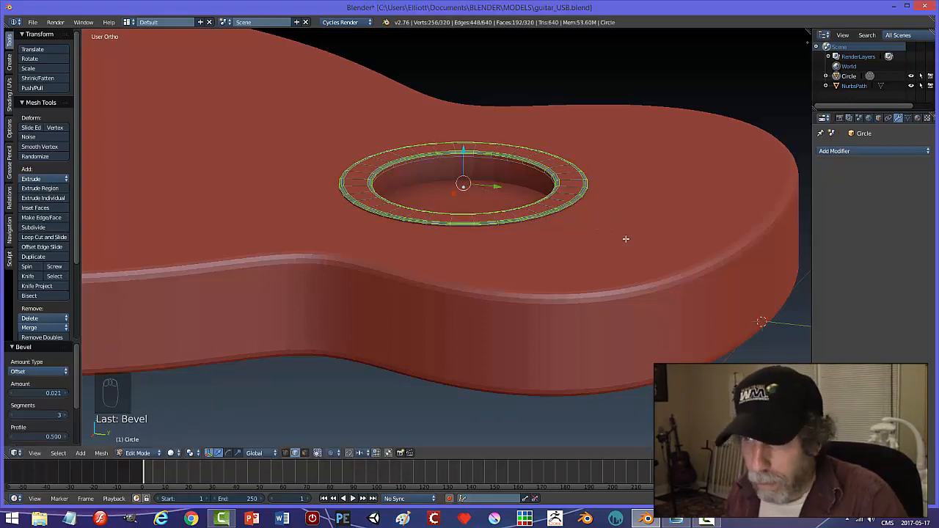
{"action": "key", "text": "a"}
{"action": "key", "text": "Tab"}
{"action": "key", "text": "a"}
{"action": "key", "text": "a"}
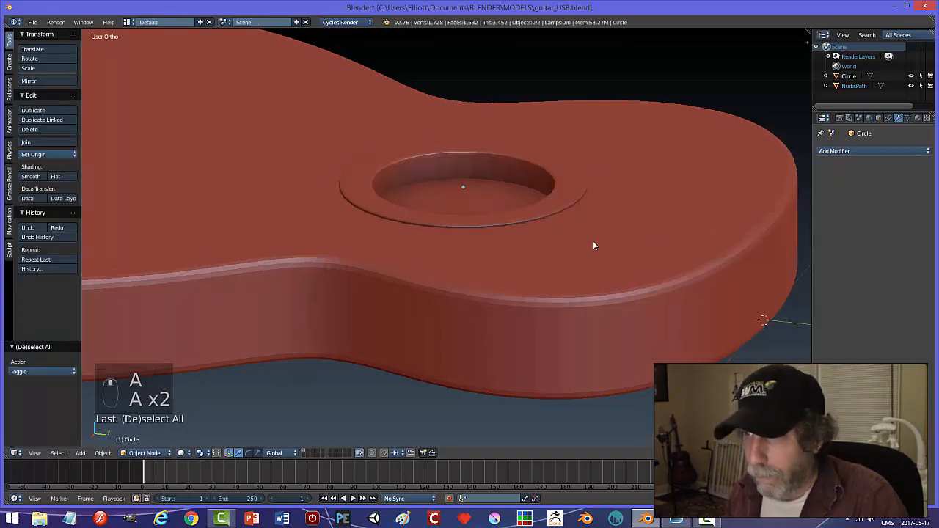
Join the rosette ring to the guitar body as one object, keeping the body as the active object
{"action": "middle_click_drag", "start_coordinate": [593, 242], "coordinate": [703, 273]}
{"action": "scroll", "coordinate": [597, 277], "scroll_direction": "down", "scroll_amount": 4}
{"action": "middle_click_drag", "start_coordinate": [596, 276], "coordinate": [481, 228]}
{"action": "right_click", "coordinate": [482, 228]}
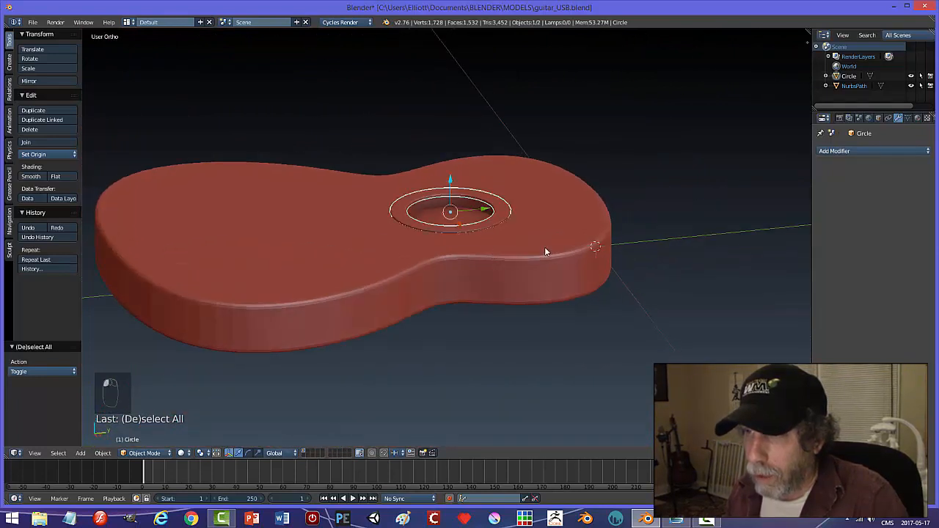
{"action": "right_click", "coordinate": [456, 249], "text": "shift"}
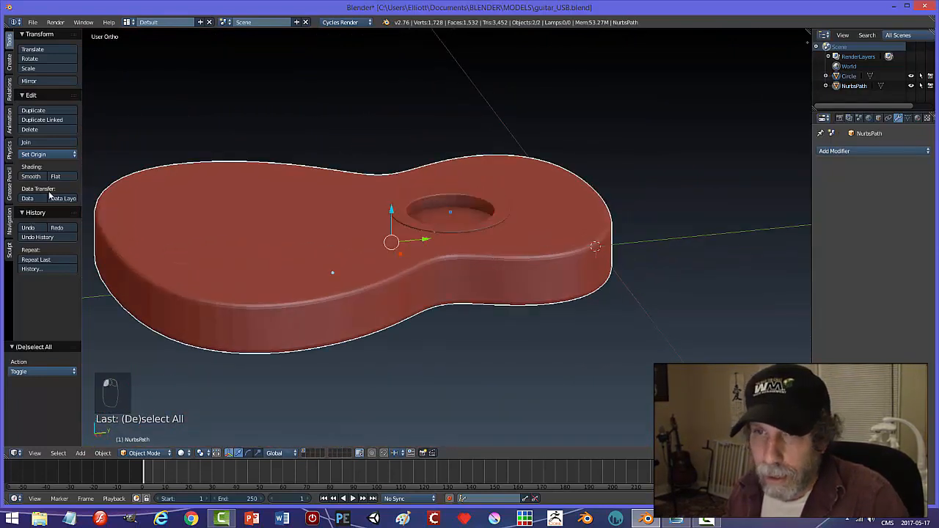
{"action": "key", "text": "ctrl+j"}
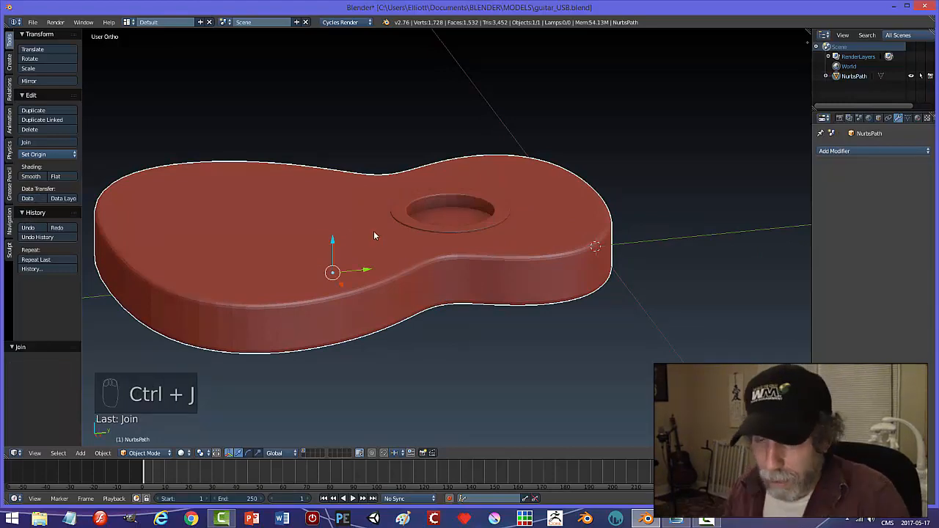
Set the joined guitar's origin to its geometry and save the file
{"action": "left_click", "coordinate": [30, 157]}
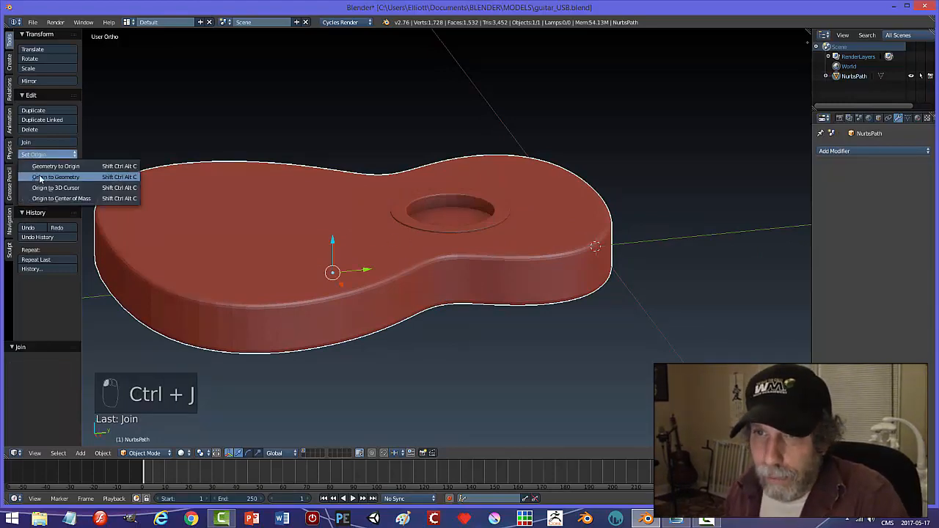
{"action": "left_click", "coordinate": [41, 178]}
{"action": "middle_click_drag", "start_coordinate": [312, 183], "coordinate": [389, 193]}
{"action": "key", "text": "ctrl+s"}
{"action": "scroll", "coordinate": [502, 170], "scroll_direction": "down", "scroll_amount": 2}
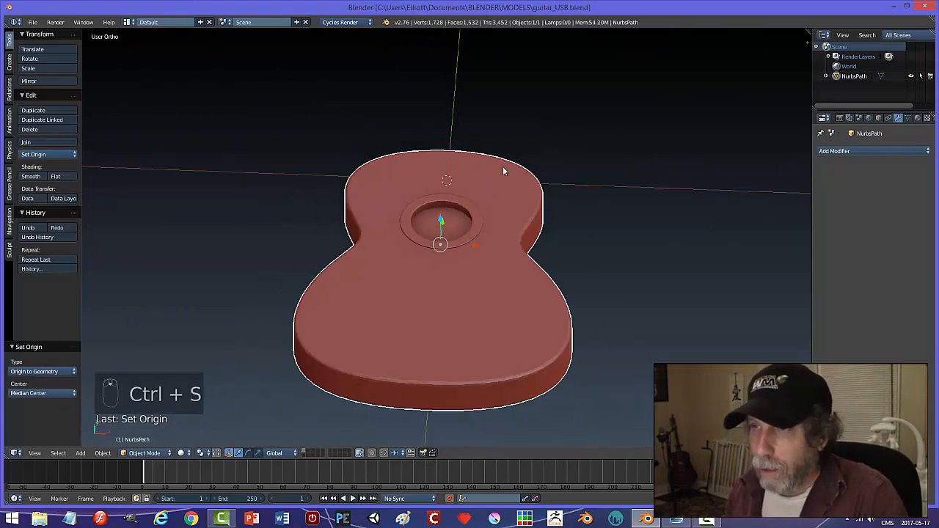
Show the guitar from the top in wireframe, with the neck and headstock of the reference image in view
{"action": "key", "text": "KP_7"}
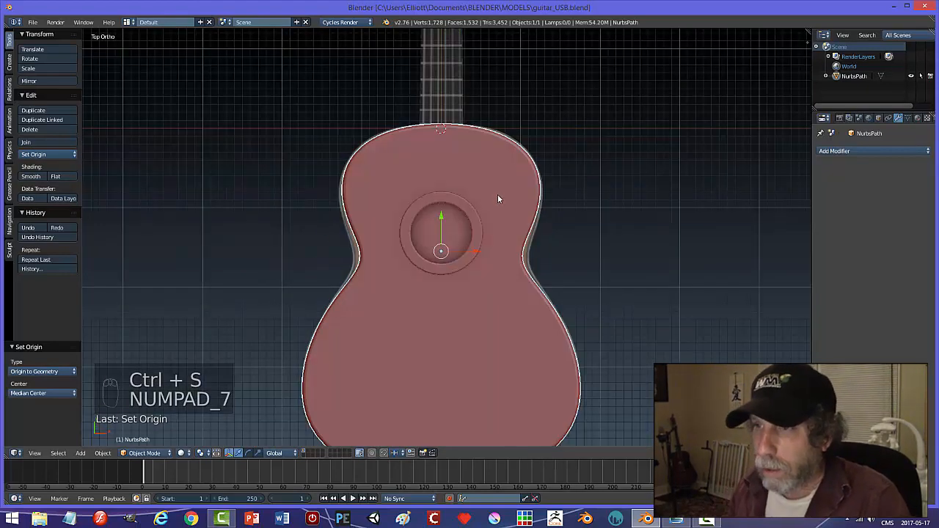
{"action": "scroll", "coordinate": [499, 198], "scroll_direction": "down", "scroll_amount": 4}
{"action": "middle_click_drag", "start_coordinate": [512, 193], "coordinate": [511, 237], "text": "shift"}
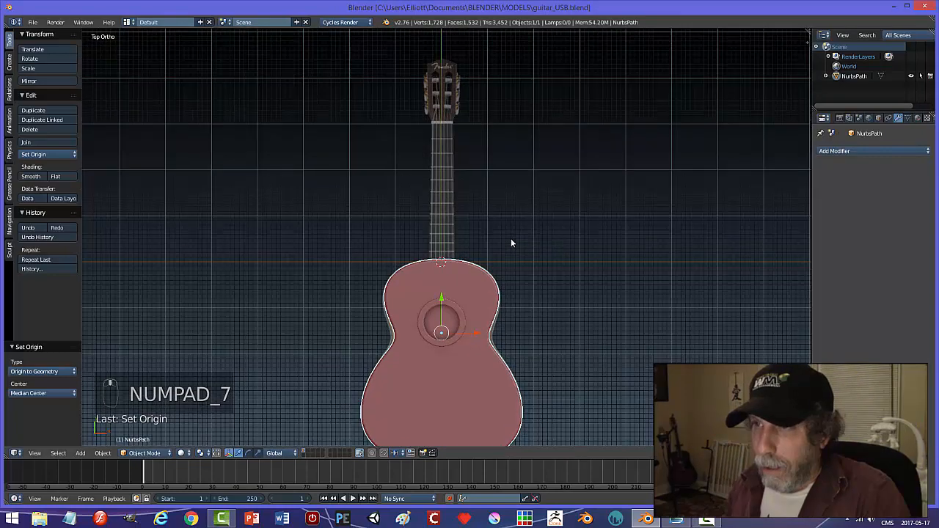
{"action": "key", "text": "z"}
{"action": "left_click", "coordinate": [606, 245]}
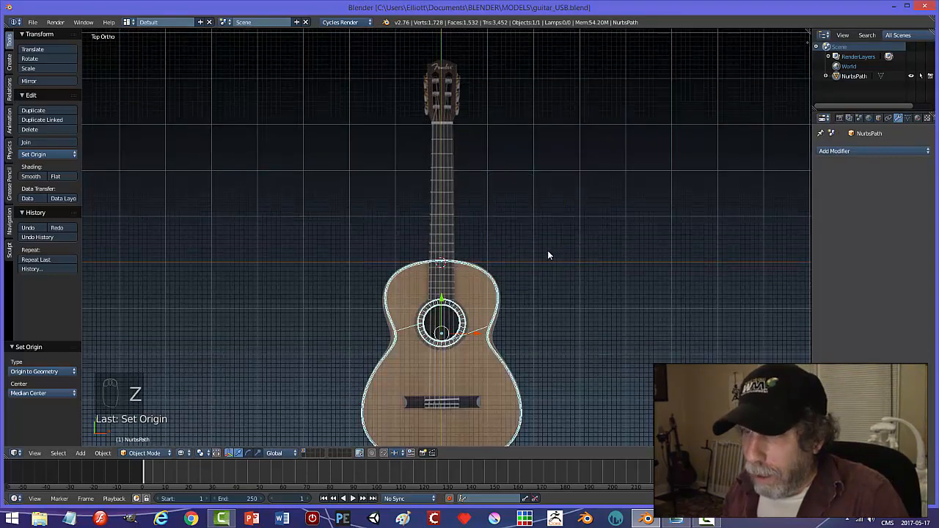
{"action": "scroll", "coordinate": [548, 251], "scroll_direction": "up", "scroll_amount": 1}
{"action": "scroll", "coordinate": [548, 251], "scroll_direction": "up", "scroll_amount": 2}
{"action": "scroll", "coordinate": [548, 251], "scroll_direction": "down", "scroll_amount": 3}
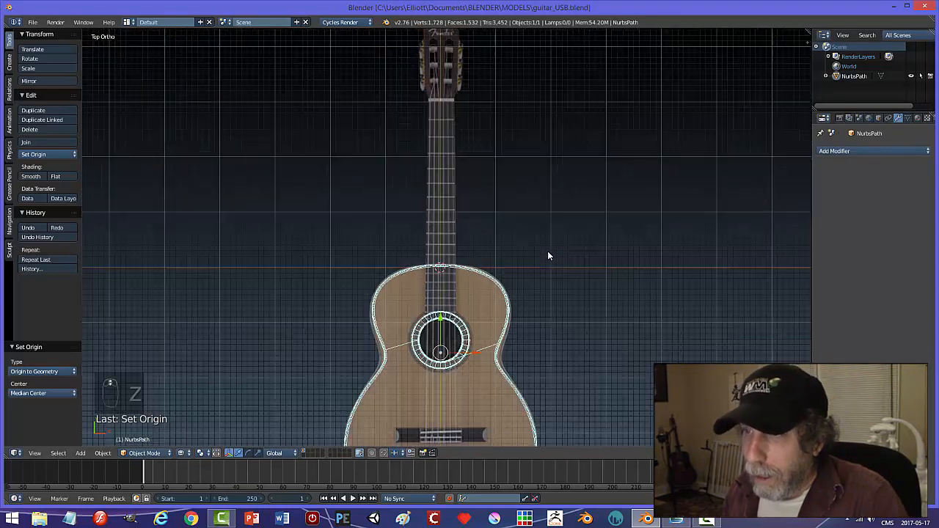
{"action": "scroll", "coordinate": [540, 229], "scroll_direction": "down", "scroll_amount": 1}
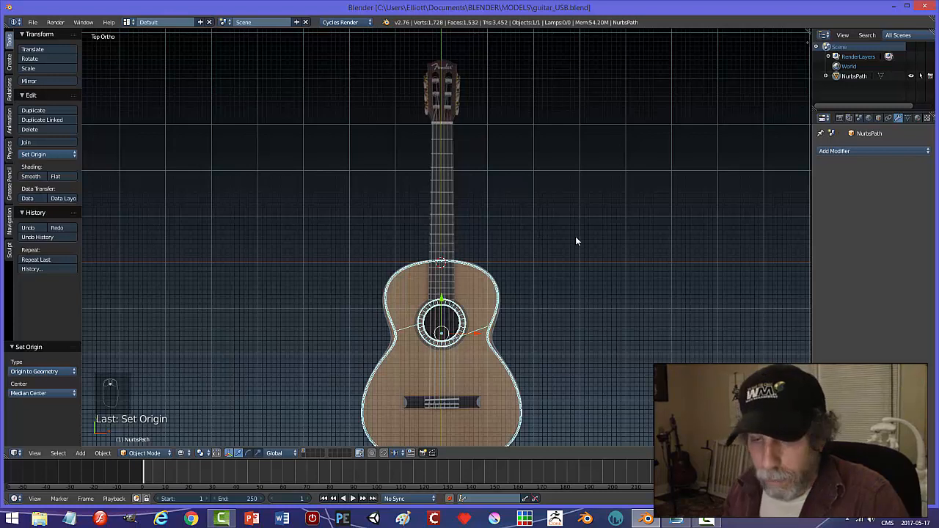
Add a cube for the neck and scale it to about 0.279 along X to match the reference neck's width
{"action": "key", "text": "shift+a"}
{"action": "left_click", "coordinate": [608, 248]}
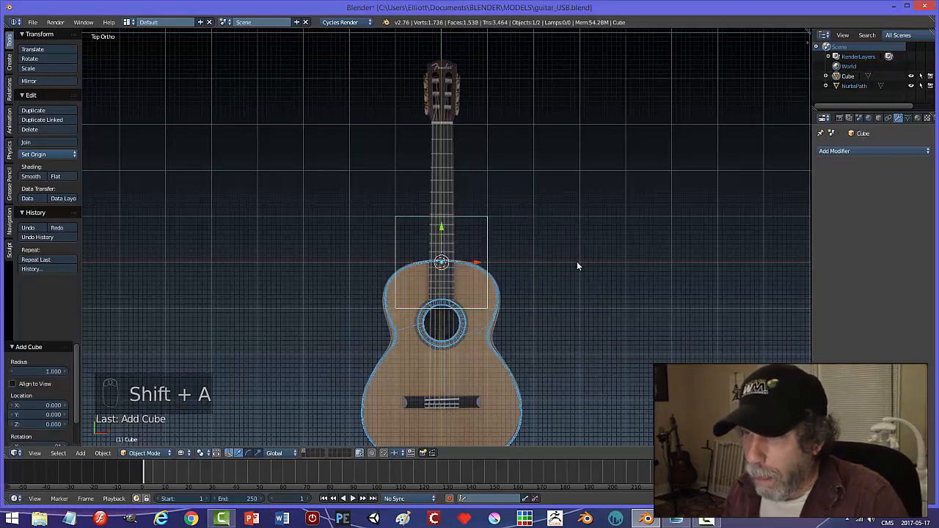
{"action": "key", "text": "s"}
{"action": "key", "text": "x"}
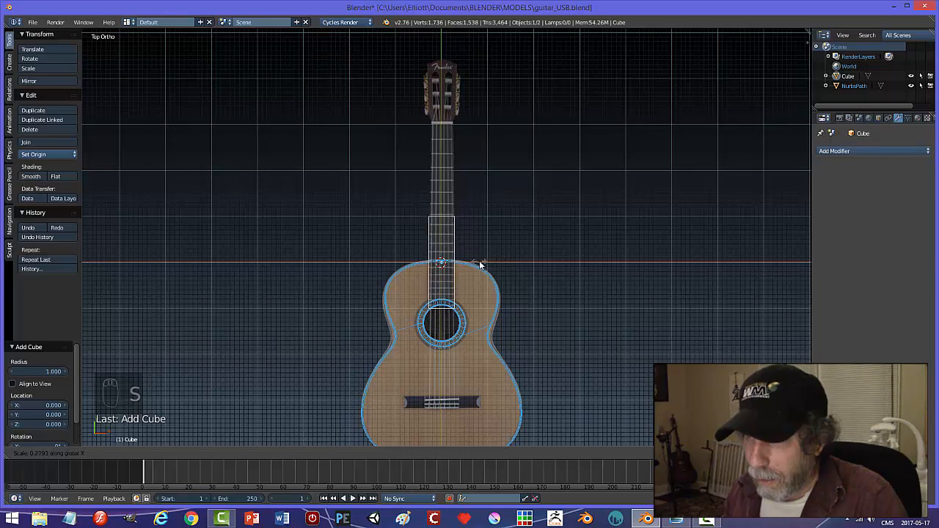
{"action": "left_click", "coordinate": [481, 265]}
Scale the neck block to about 0.195 along Z and raise it about 0.205 along Z
{"action": "middle_click_drag", "start_coordinate": [528, 264], "coordinate": [444, 194]}
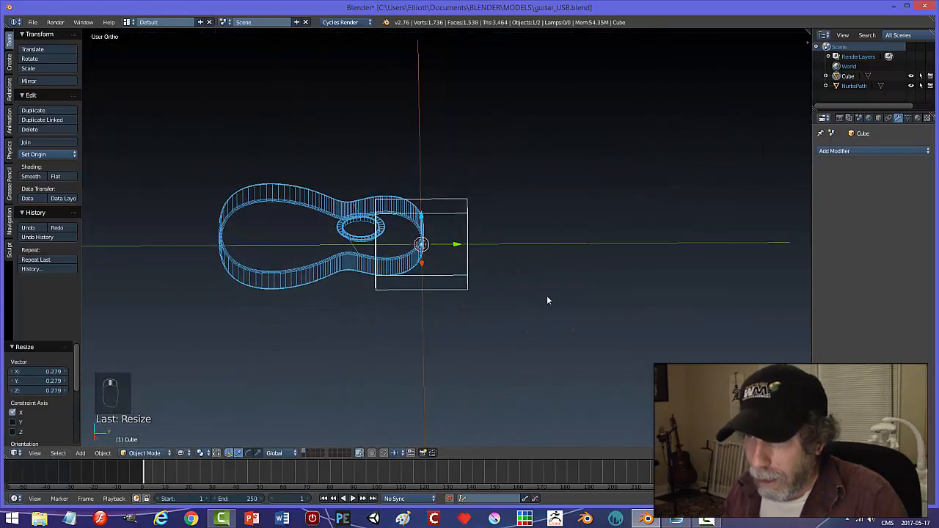
{"action": "key", "text": "s"}
{"action": "key", "text": "z"}
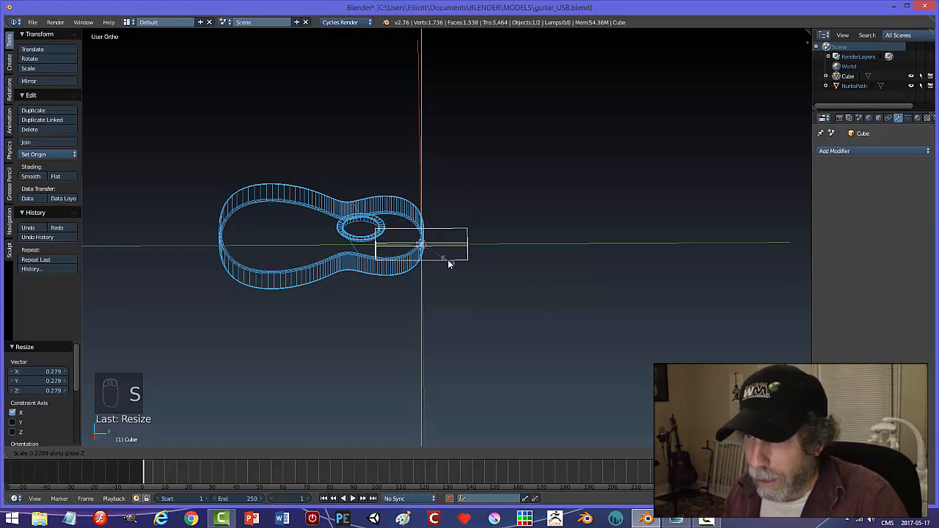
{"action": "left_click", "coordinate": [451, 260]}
{"action": "middle_click_drag", "start_coordinate": [485, 257], "coordinate": [507, 253]}
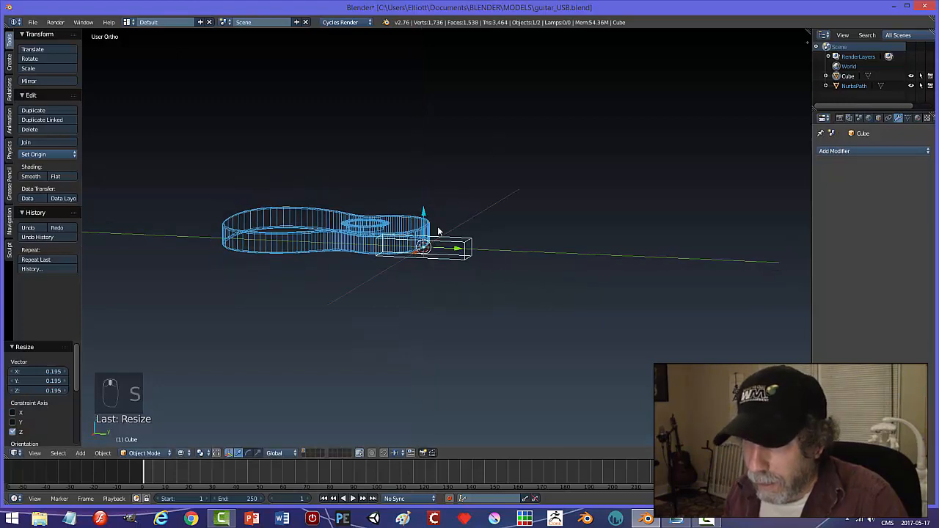
{"action": "key", "text": "g"}
{"action": "key", "text": "z"}
{"action": "left_click", "coordinate": [428, 203]}
{"action": "scroll", "coordinate": [453, 259], "scroll_direction": "up", "scroll_amount": 3}
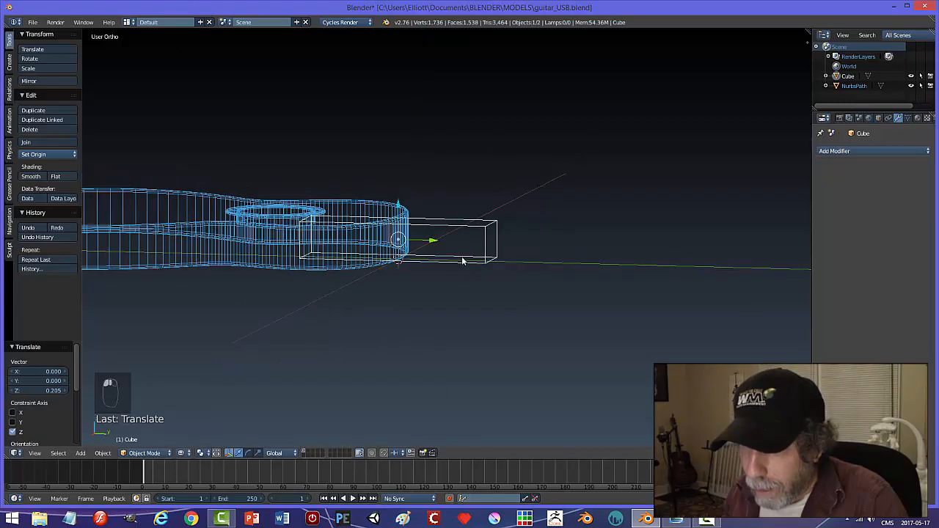
Return to solid shading and raise the neck block along Z by about 0.082 and another 0.010, to just above the guitar top
{"action": "middle_click_drag", "start_coordinate": [462, 260], "coordinate": [465, 258]}
{"action": "key", "text": "z"}
{"action": "left_click", "coordinate": [462, 312]}
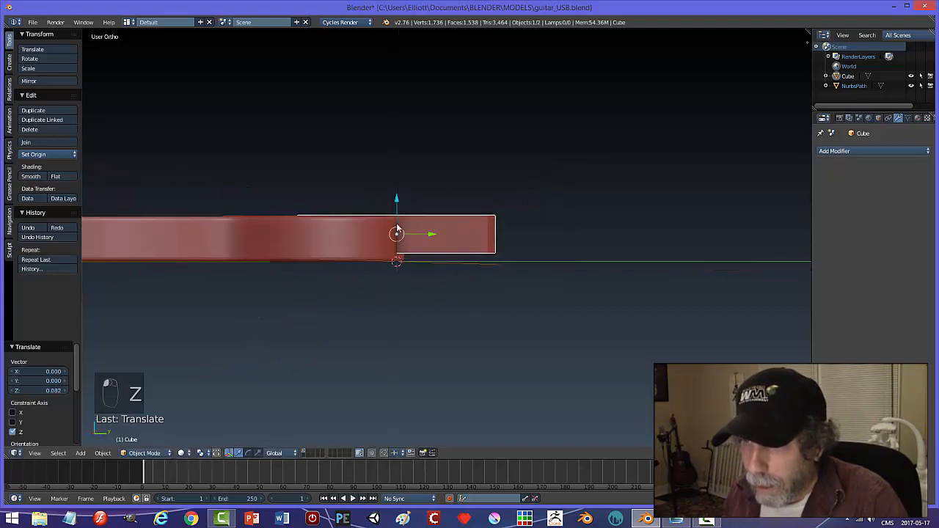
{"action": "middle_click_drag", "start_coordinate": [400, 199], "coordinate": [412, 246]}
{"action": "key", "text": "g"}
{"action": "key", "text": "z"}
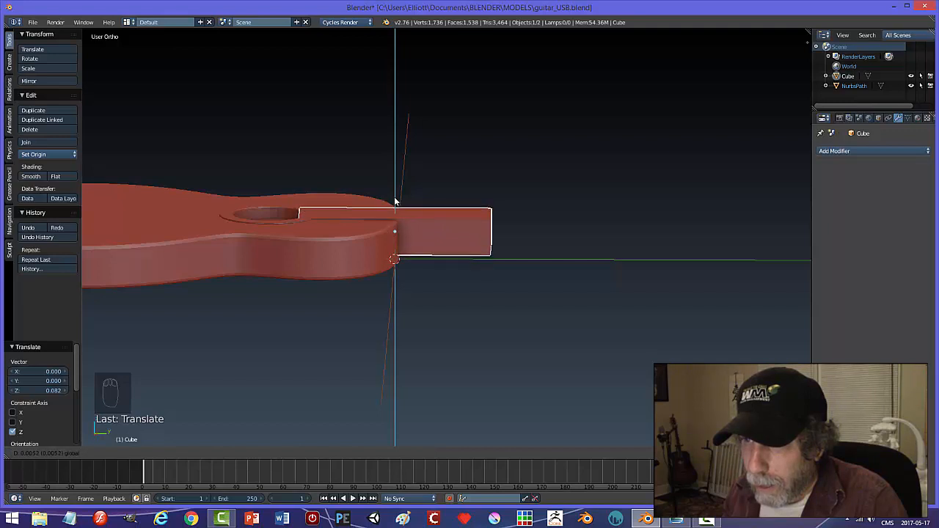
{"action": "left_click_drag", "start_coordinate": [394, 199], "coordinate": [396, 199]}
Thin the neck block to about 0.825 along Z
{"action": "middle_click_drag", "start_coordinate": [432, 265], "coordinate": [431, 249]}
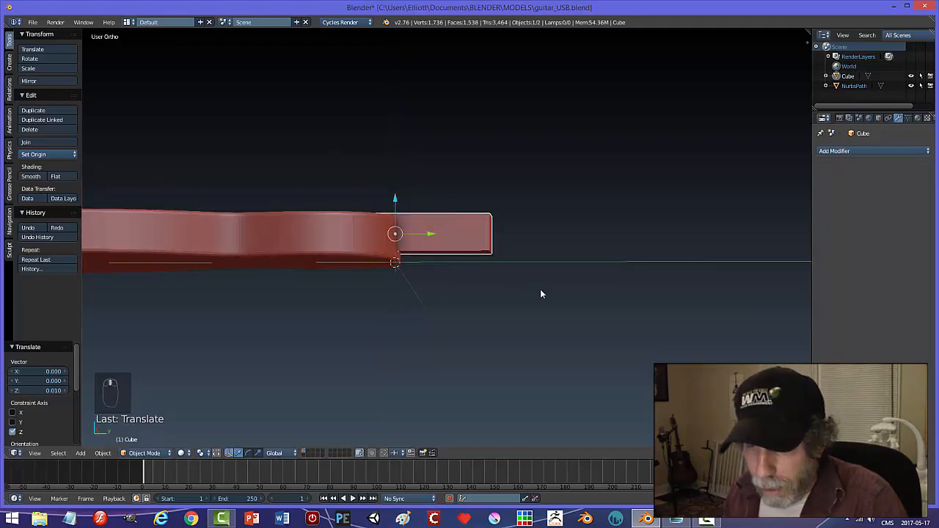
{"action": "key", "text": "s"}
{"action": "left_click", "coordinate": [461, 280]}
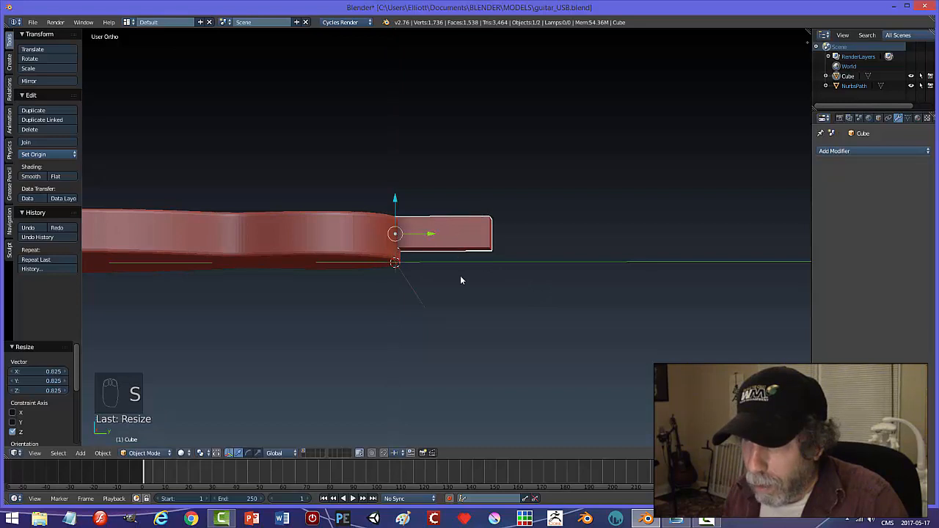
Thin the neck block to about 0.803 along Z and raise it along Z by about 0.026 and another 0.052
{"action": "middle_click_drag", "start_coordinate": [461, 280], "coordinate": [409, 213]}
{"action": "left_click_drag", "start_coordinate": [398, 201], "coordinate": [397, 197]}
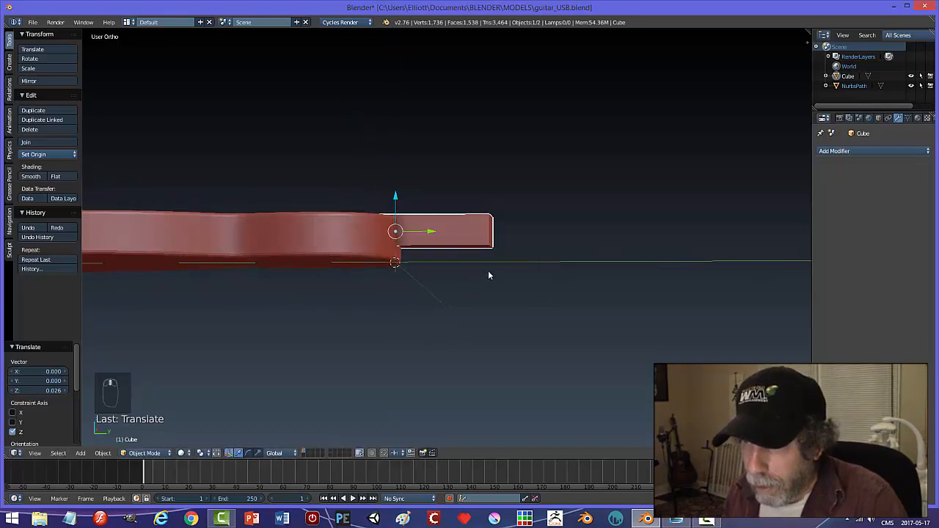
{"action": "key", "text": "s"}
{"action": "key", "text": "z"}
{"action": "left_click", "coordinate": [473, 262]}
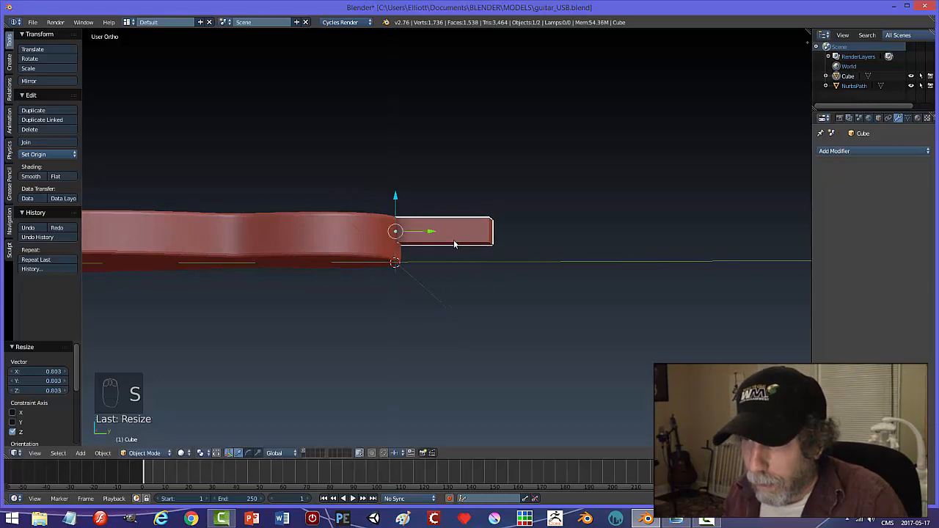
{"action": "middle_click_drag", "start_coordinate": [455, 245], "coordinate": [397, 206]}
{"action": "left_click_drag", "start_coordinate": [395, 196], "coordinate": [396, 188]}
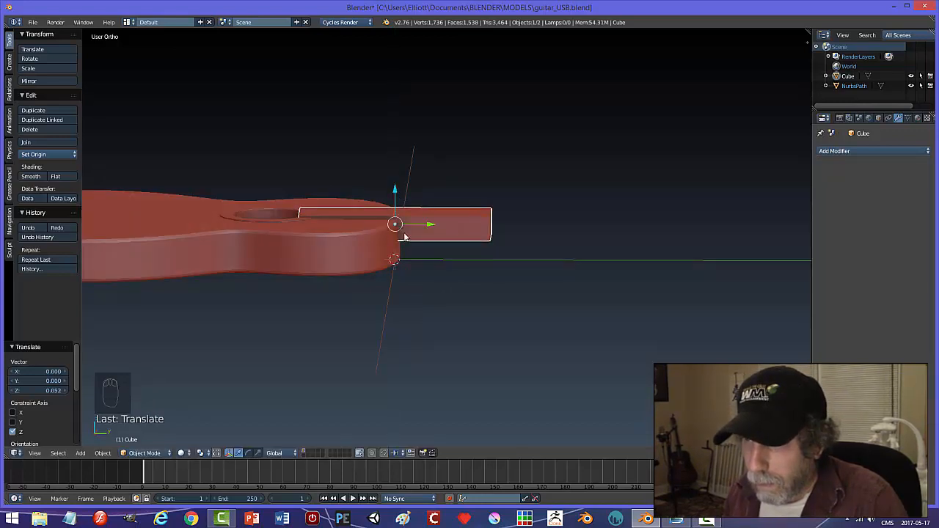
In Edit Mode with face selection, move the neck block's outer end face about 2.008 along Y to the nut on the reference
{"action": "middle_click_drag", "start_coordinate": [396, 187], "coordinate": [406, 259]}
{"action": "key", "text": "Tab"}
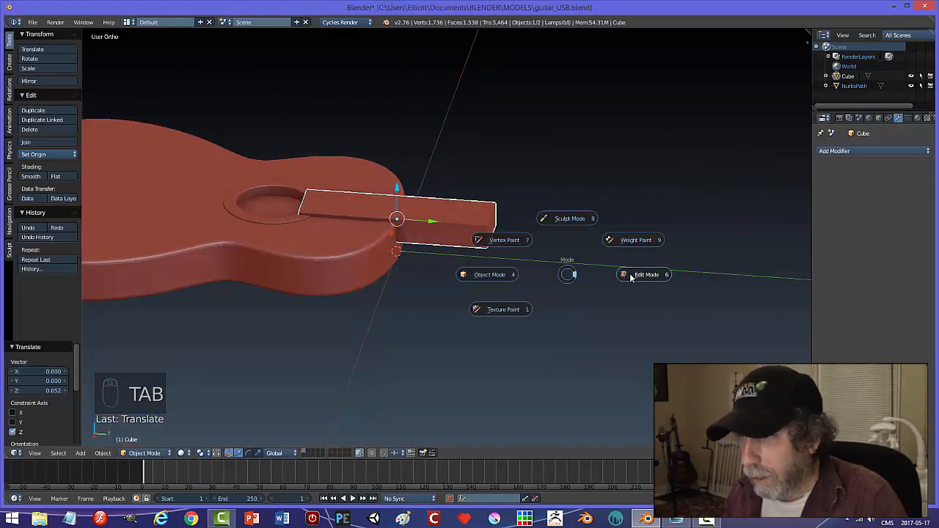
{"action": "left_click", "coordinate": [632, 278]}
{"action": "middle_click_drag", "start_coordinate": [546, 262], "coordinate": [512, 283]}
{"action": "key", "text": "a"}
{"action": "key", "text": "a"}
{"action": "key", "text": "ctrl+Tab"}
{"action": "left_click", "coordinate": [505, 294]}
{"action": "right_click", "coordinate": [477, 242]}
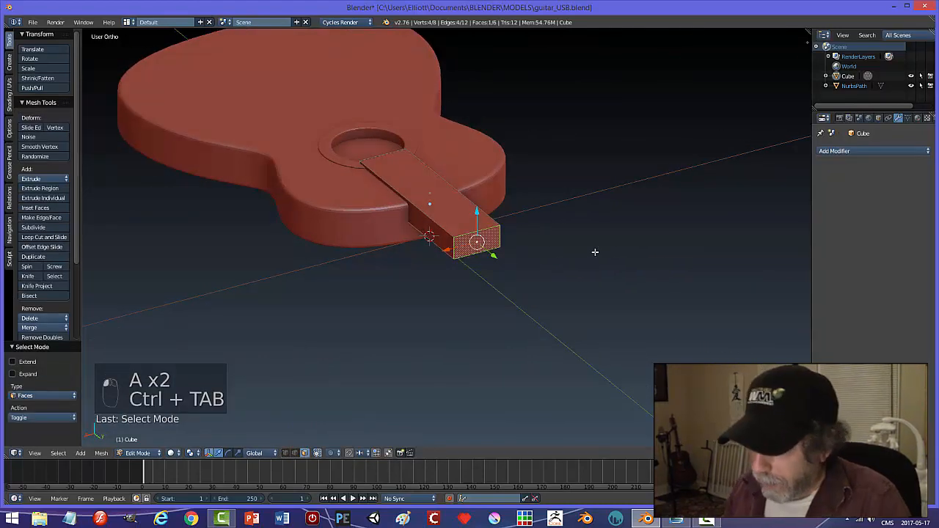
{"action": "key", "text": "KP_7"}
{"action": "scroll", "coordinate": [584, 243], "scroll_direction": "down", "scroll_amount": 2}
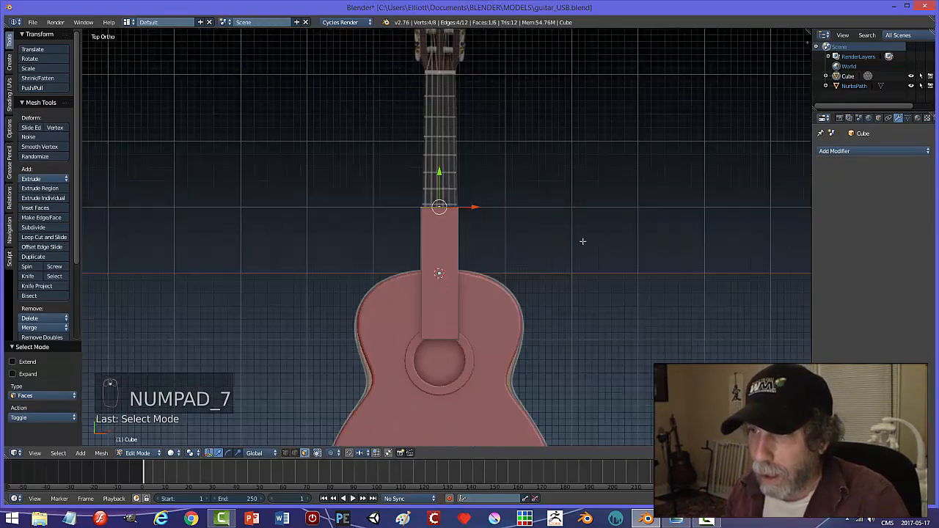
{"action": "left_click_drag", "start_coordinate": [449, 179], "coordinate": [463, 40]}
Extrude the neck's end face about 0.05 along Y to add a narrow segment for the nut
{"action": "middle_click_drag", "start_coordinate": [520, 100], "coordinate": [457, 146]}
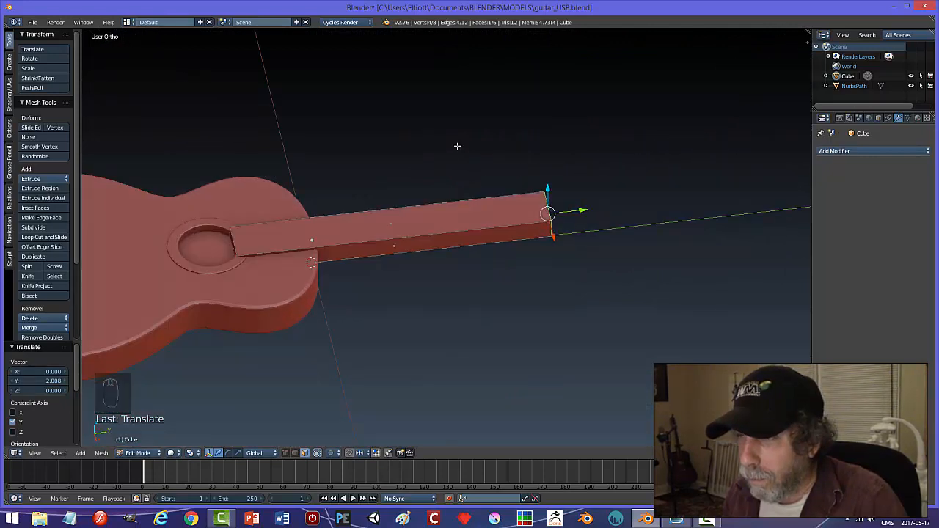
{"action": "middle_click_drag", "start_coordinate": [533, 162], "coordinate": [548, 228]}
{"action": "scroll", "coordinate": [548, 228], "scroll_direction": "up", "scroll_amount": 2}
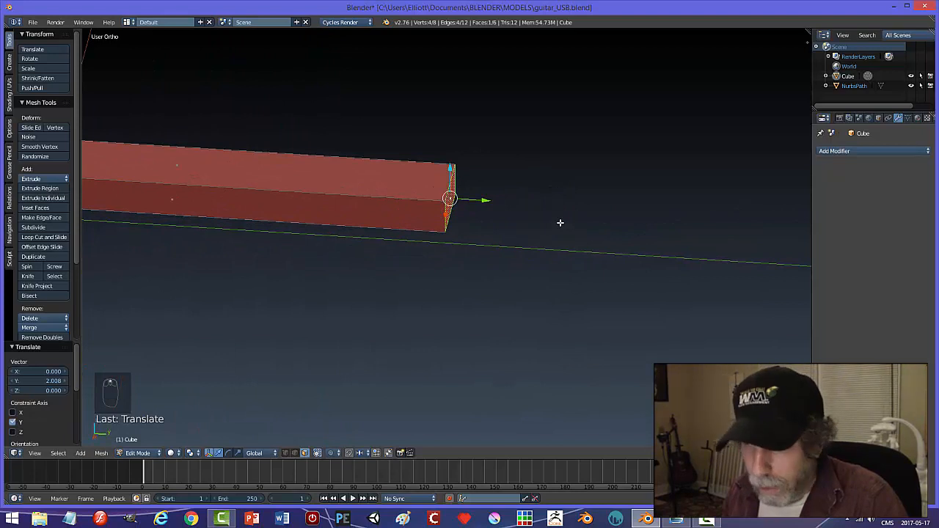
{"action": "key", "text": "e"}
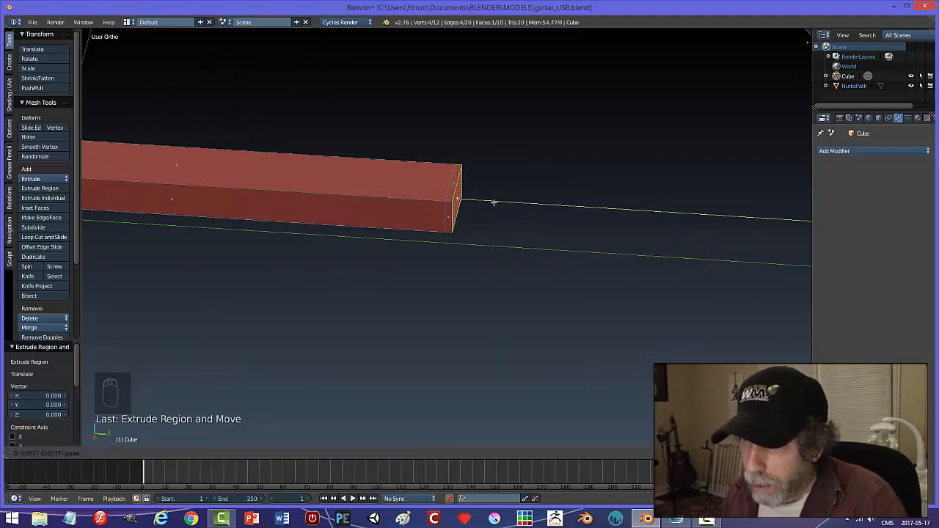
{"action": "left_click", "coordinate": [494, 202]}
Extrude the narrow end segment's top face slightly upward along Z to form the nut ridge
{"action": "key", "text": "a"}
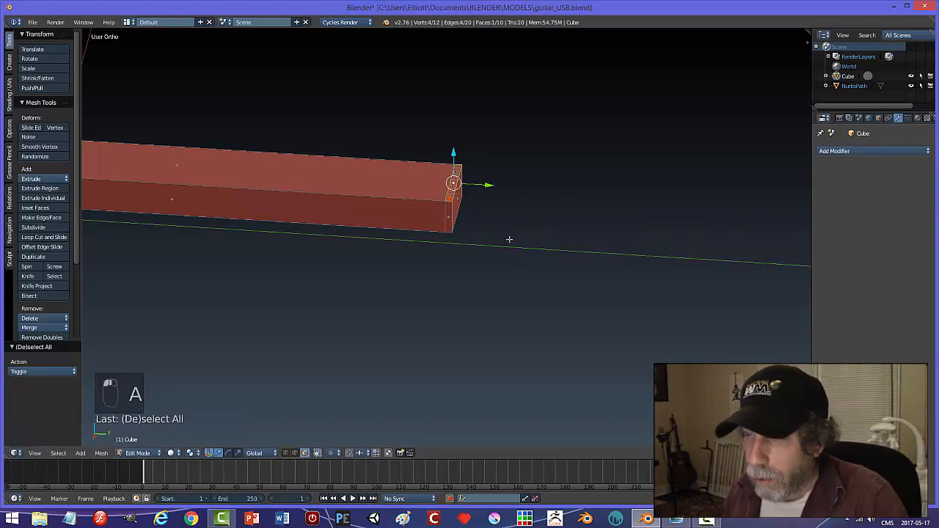
{"action": "middle_click_drag", "start_coordinate": [509, 240], "coordinate": [521, 225]}
{"action": "key", "text": "e"}
{"action": "left_click", "coordinate": [521, 225]}
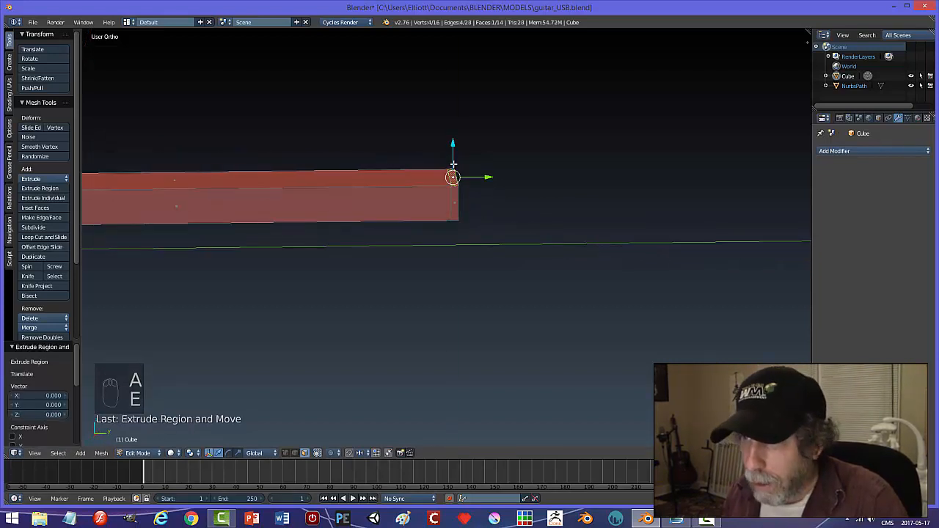
{"action": "left_click_drag", "start_coordinate": [455, 143], "coordinate": [456, 138]}
Save the file and extrude the neck's end face about 0.079 along Y over the reference in wireframe top view
{"action": "key", "text": "a"}
{"action": "mouse_move", "coordinate": [544, 199]}
{"action": "middle_mouse_down"}
{"action": "mouse_move", "coordinate": [496, 233]}
{"action": "mouse_move", "coordinate": [485, 212]}
{"action": "mouse_move", "coordinate": [492, 227]}
{"action": "mouse_move", "coordinate": [541, 208]}
{"action": "middle_mouse_up"}
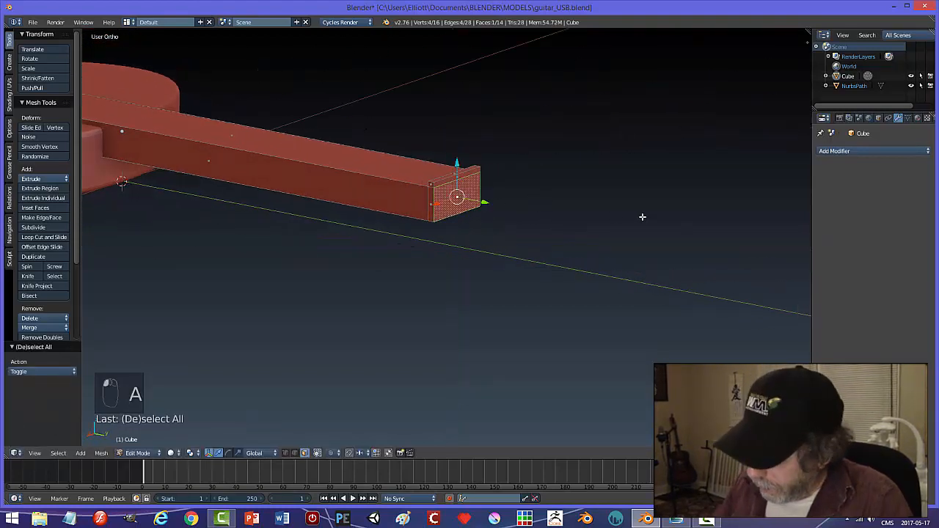
{"action": "key", "text": "KP_7"}
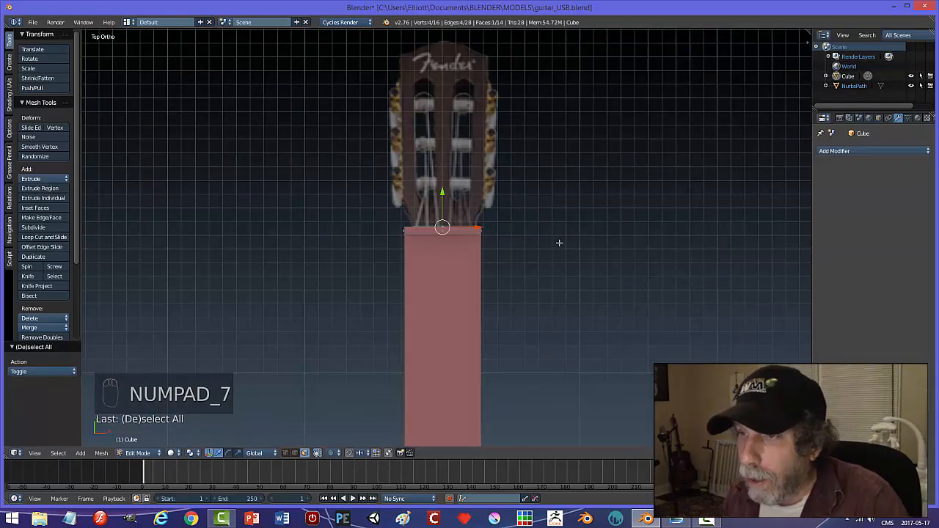
{"action": "scroll", "coordinate": [562, 240], "scroll_direction": "up", "scroll_amount": 1}
{"action": "middle_click_drag", "start_coordinate": [565, 240], "coordinate": [572, 163]}
{"action": "key", "text": "KP_7"}
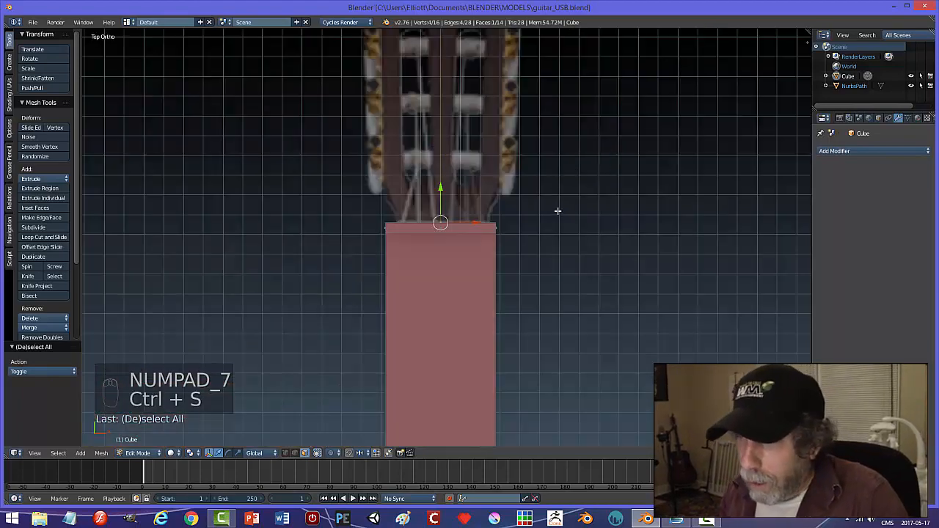
{"action": "middle_click_drag", "start_coordinate": [557, 212], "coordinate": [562, 224], "text": "shift"}
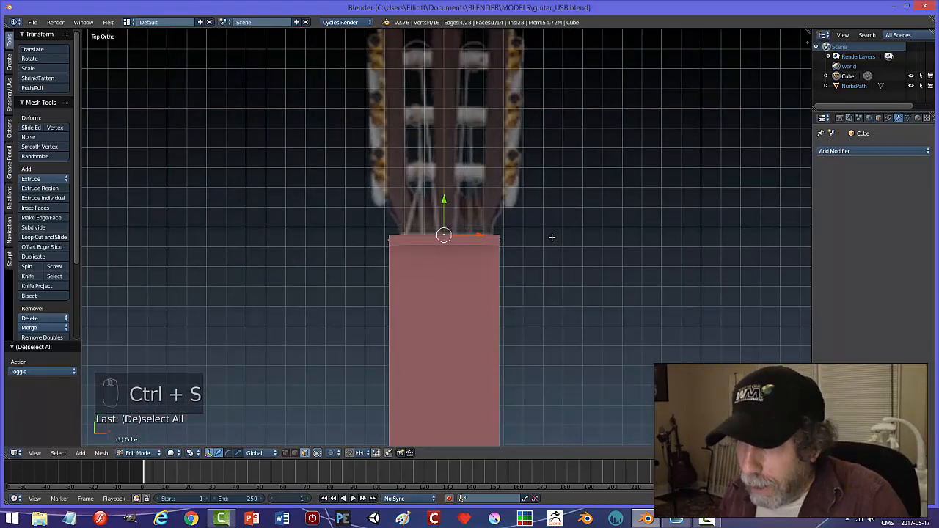
{"action": "key", "text": "z"}
{"action": "left_click", "coordinate": [560, 242]}
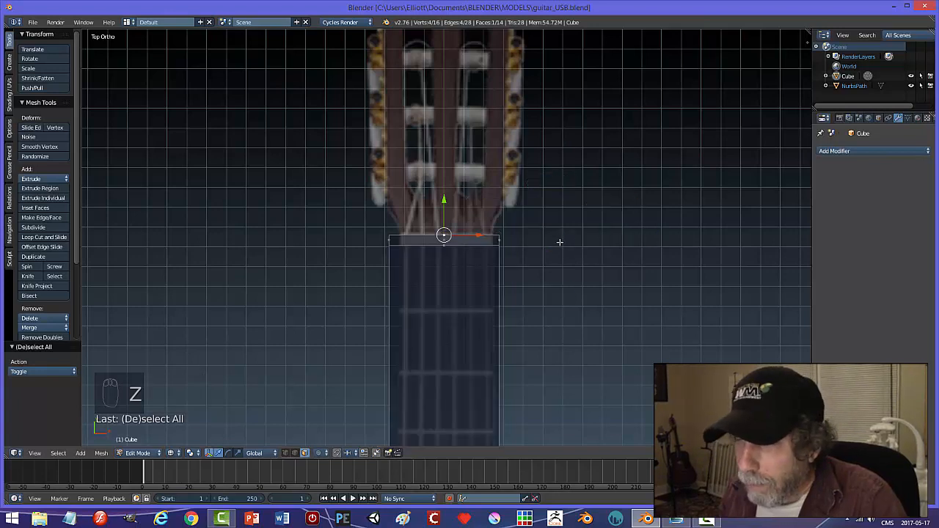
{"action": "key", "text": "e"}
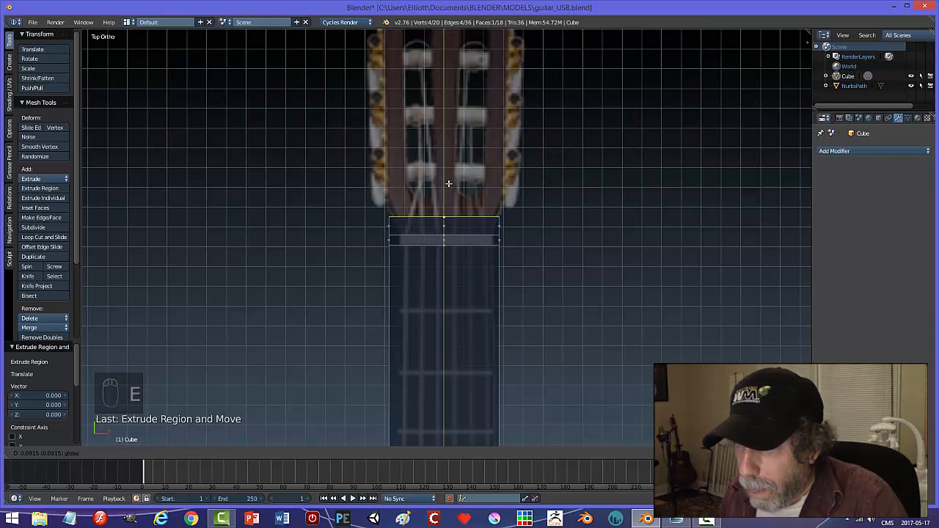
{"action": "left_click", "coordinate": [449, 186]}
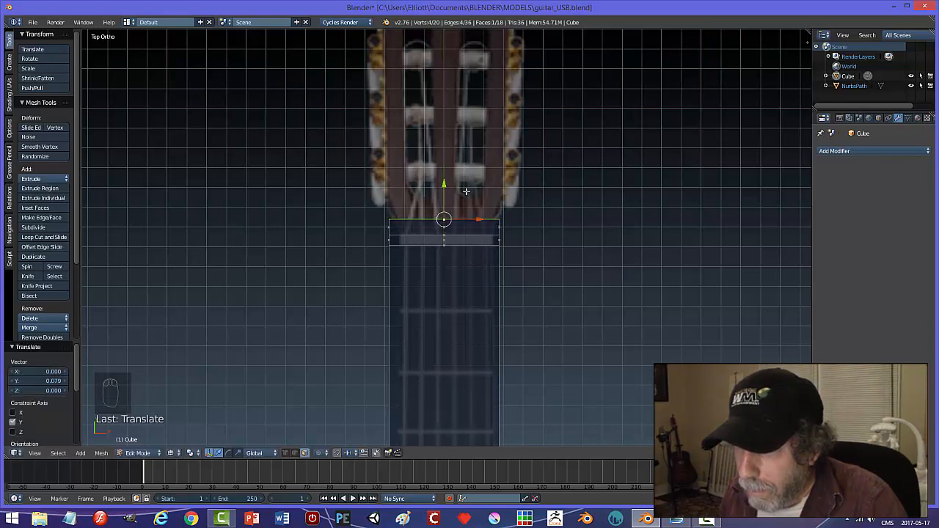
Extrude the end face again, widen it to about 1.196 along X and move it along Y by about 0.059 and another 0.005
{"action": "key", "text": "e"}
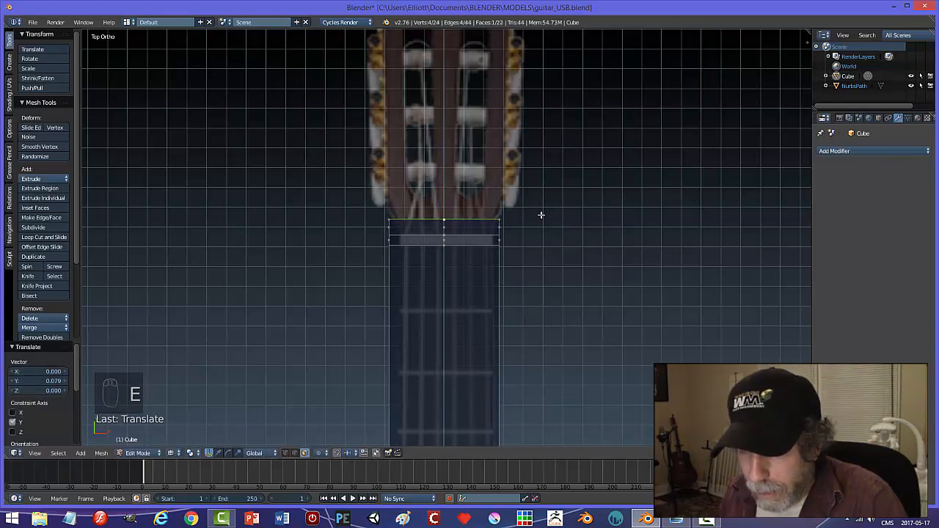
{"action": "right_click", "coordinate": [541, 215]}
{"action": "key", "text": "s"}
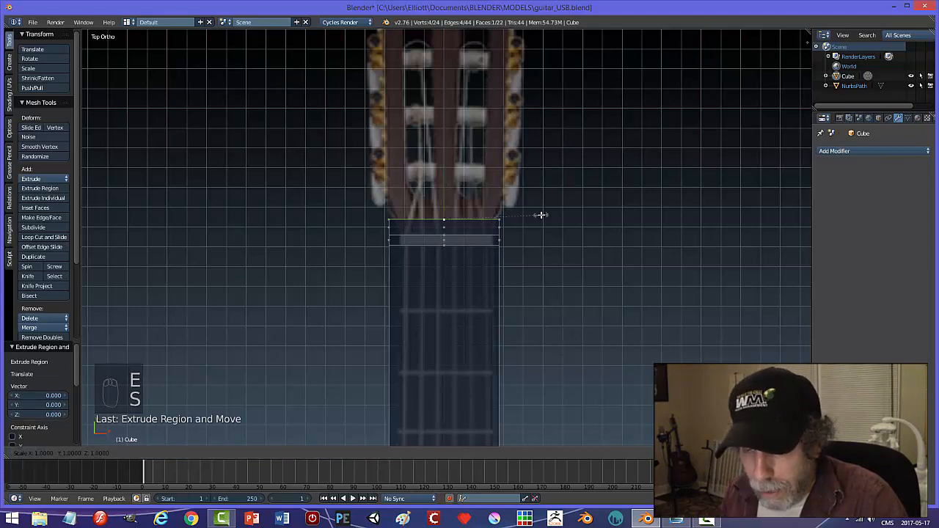
{"action": "key", "text": "x"}
{"action": "left_click", "coordinate": [558, 216]}
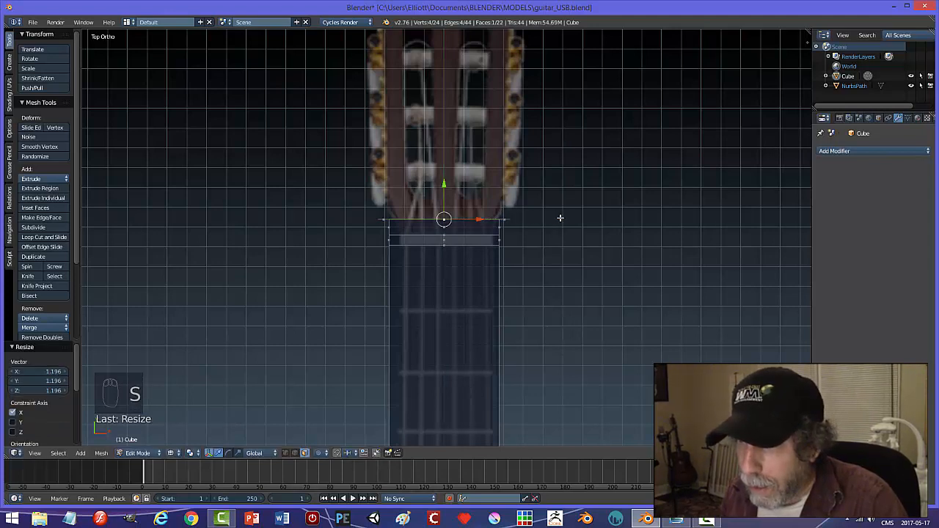
{"action": "key", "text": "g"}
{"action": "key", "text": "y"}
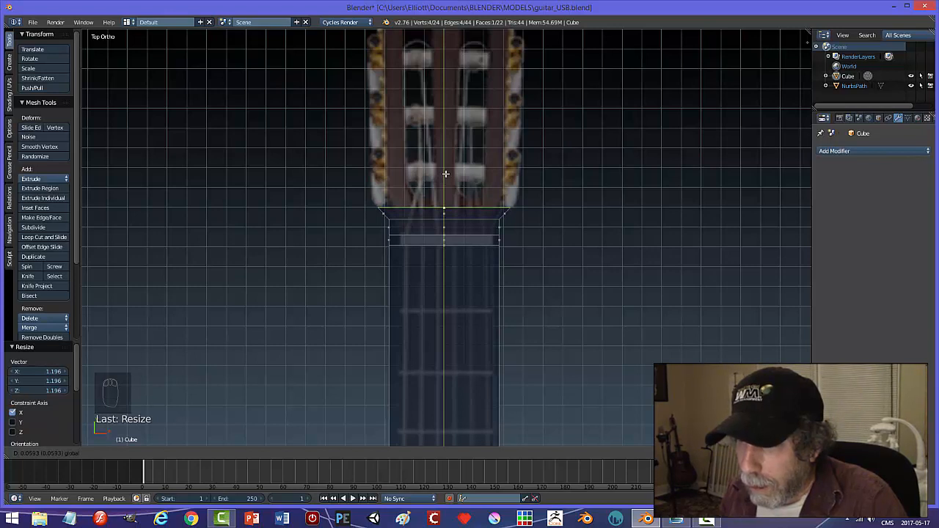
{"action": "left_click", "coordinate": [485, 188]}
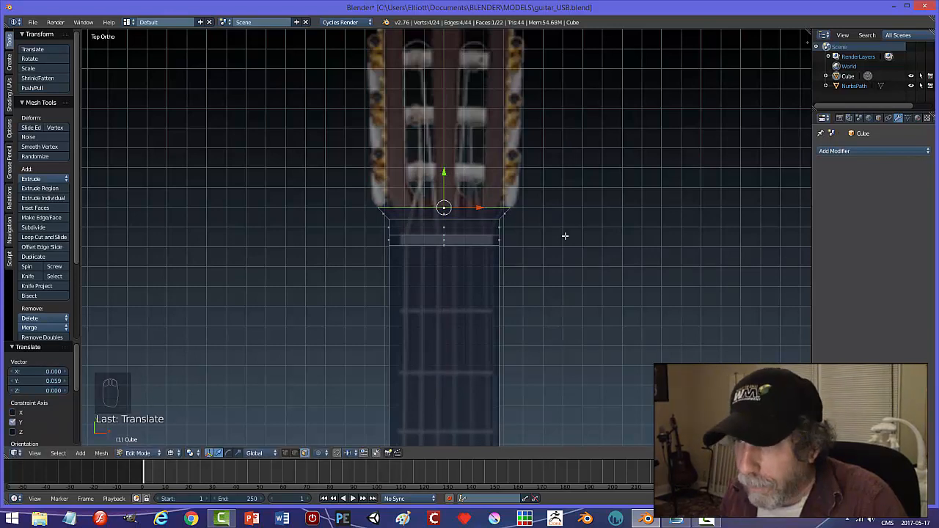
{"action": "key", "text": "g"}
{"action": "key", "text": "y"}
{"action": "left_click", "coordinate": [576, 192]}
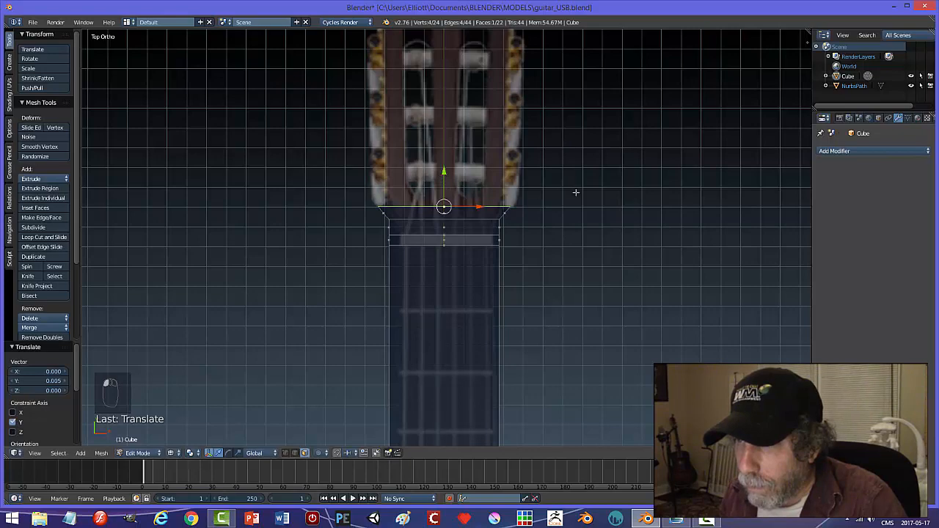
Extrude the flared end face about 1.100 along Y to form the main length of the headstock
{"action": "middle_click_drag", "start_coordinate": [605, 197], "coordinate": [595, 275], "text": "shift"}
{"action": "key", "text": "e"}
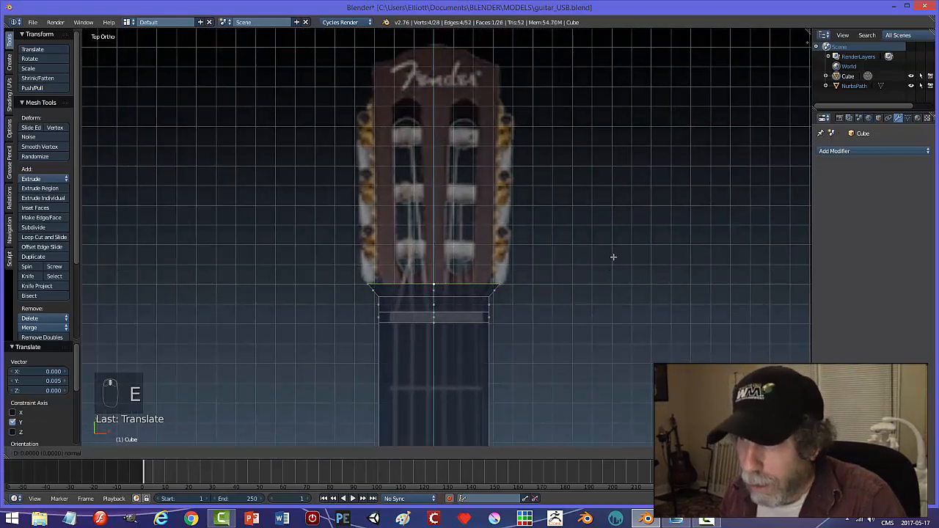
{"action": "left_click", "coordinate": [612, 257]}
{"action": "key", "text": "g"}
{"action": "key", "text": "y"}
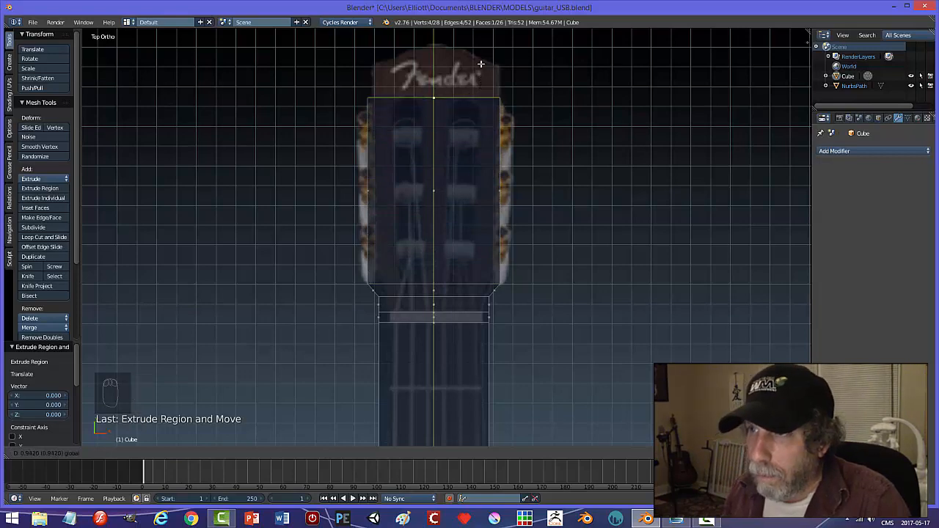
{"action": "left_click", "coordinate": [481, 33]}
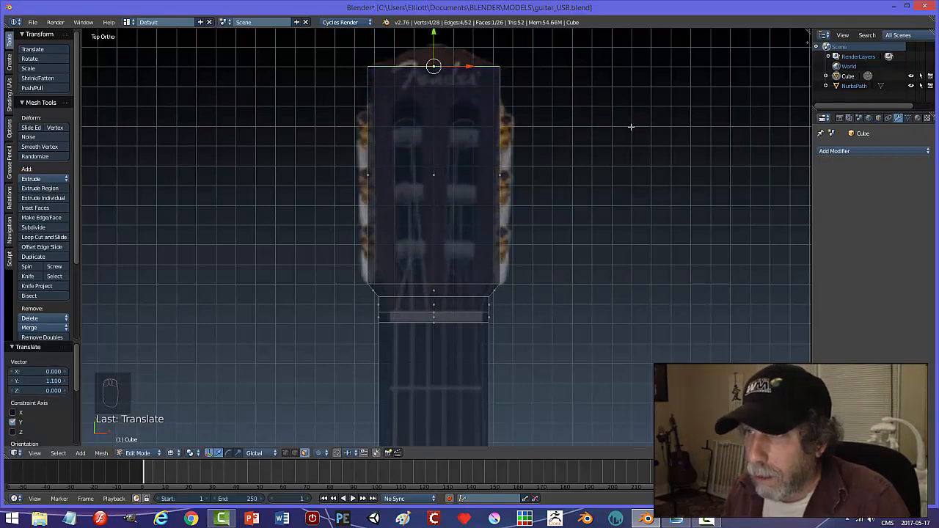
Extrude the headstock's end face about 0.027 along Y and narrow it slightly along X to cut back the corners
{"action": "middle_click_drag", "start_coordinate": [599, 135], "coordinate": [594, 244], "text": "shift"}
{"action": "scroll", "coordinate": [593, 244], "scroll_direction": "up", "scroll_amount": 1}
{"action": "scroll", "coordinate": [591, 234], "scroll_direction": "up", "scroll_amount": 2}
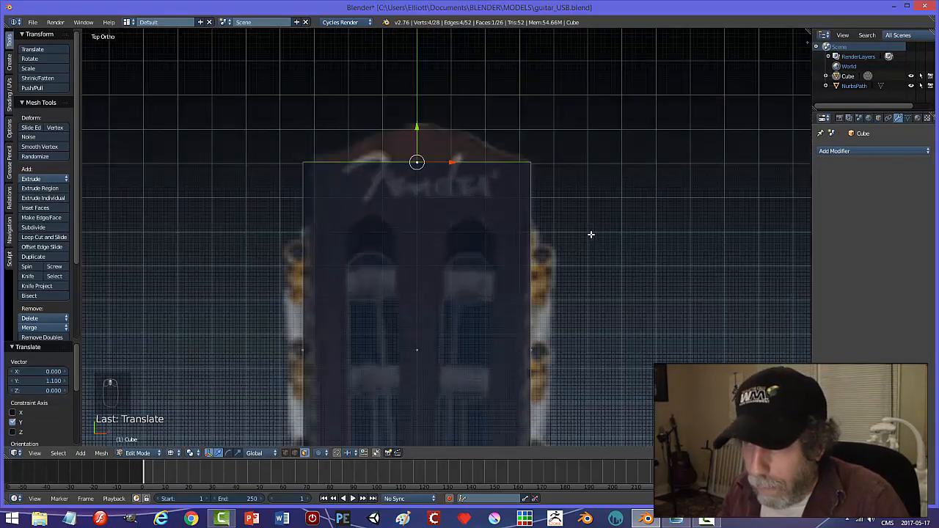
{"action": "key", "text": "e"}
{"action": "right_click", "coordinate": [593, 233]}
{"action": "left_click_drag", "start_coordinate": [415, 128], "coordinate": [416, 121]}
{"action": "key", "text": "s"}
{"action": "key", "text": "x"}
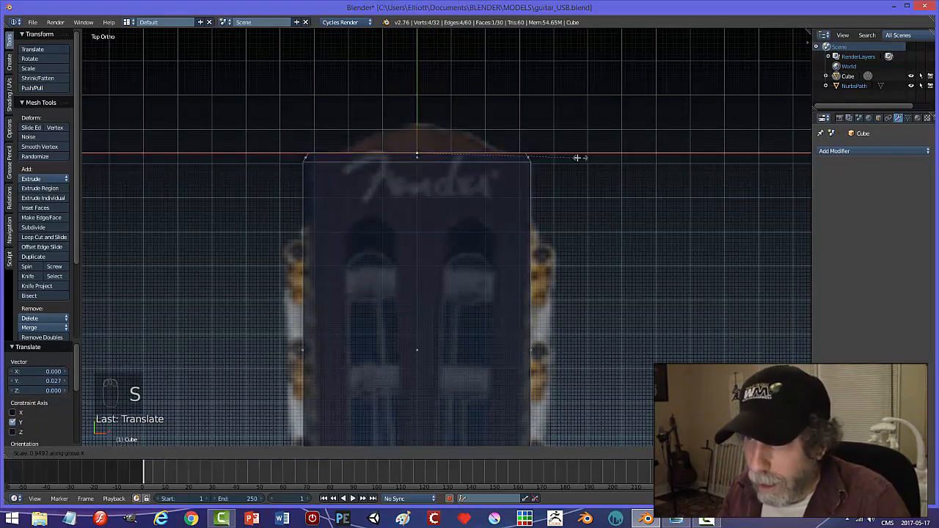
{"action": "left_click", "coordinate": [573, 158]}
Extrude the headstock's end face about 0.037 along Y and scale it to about 0.856 along X
{"action": "key", "text": "e"}
{"action": "right_click", "coordinate": [569, 192]}
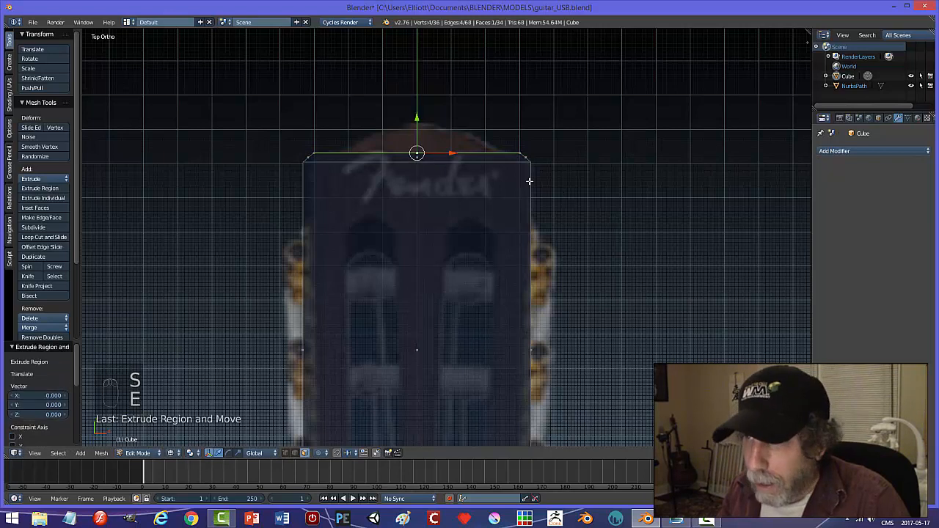
{"action": "key", "text": "e"}
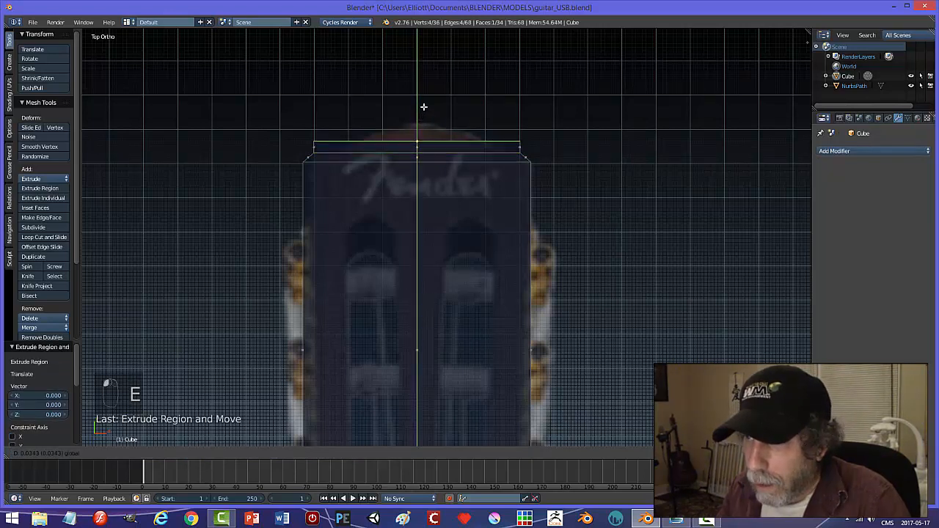
{"action": "left_click", "coordinate": [423, 107]}
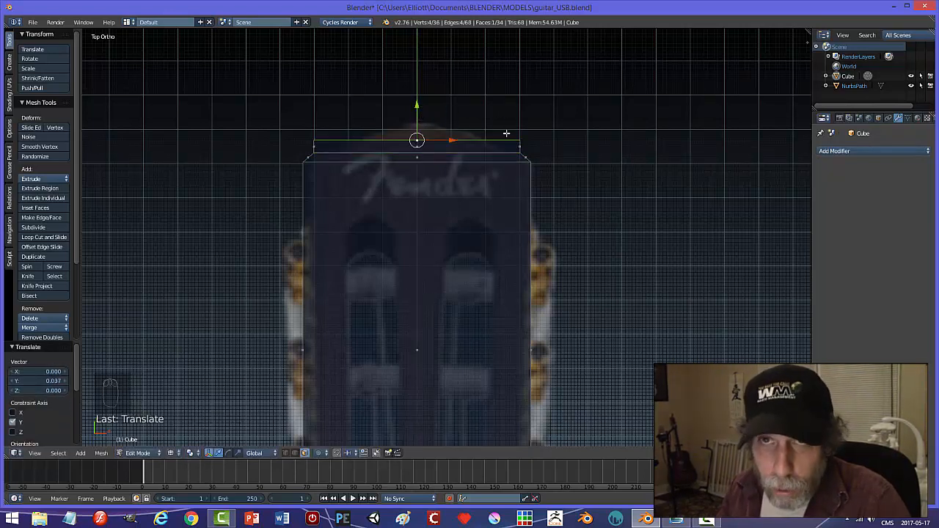
{"action": "key", "text": "s"}
{"action": "key", "text": "x"}
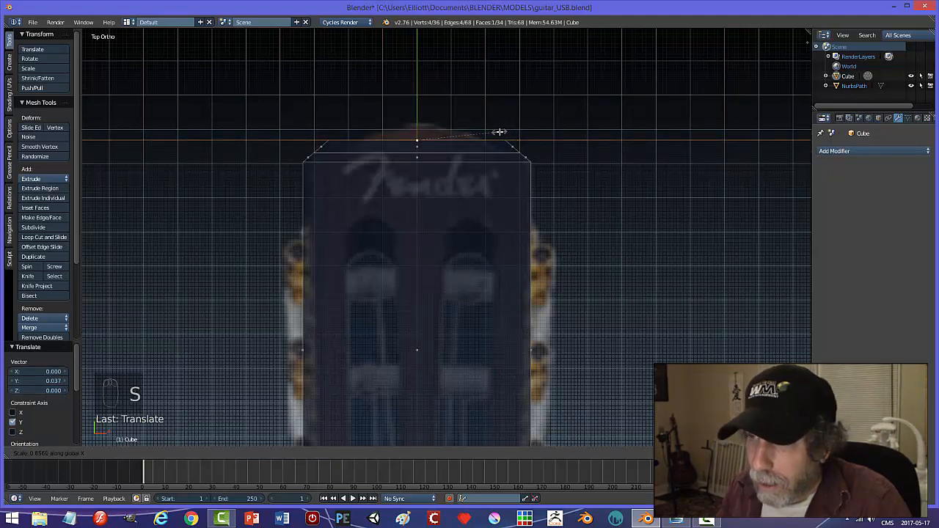
{"action": "left_click", "coordinate": [499, 132]}
Extrude the headstock's end face about 0.046 along Y, scale it to about 0.748 along X and clear the selection
{"action": "key", "text": "e"}
{"action": "right_click", "coordinate": [453, 141]}
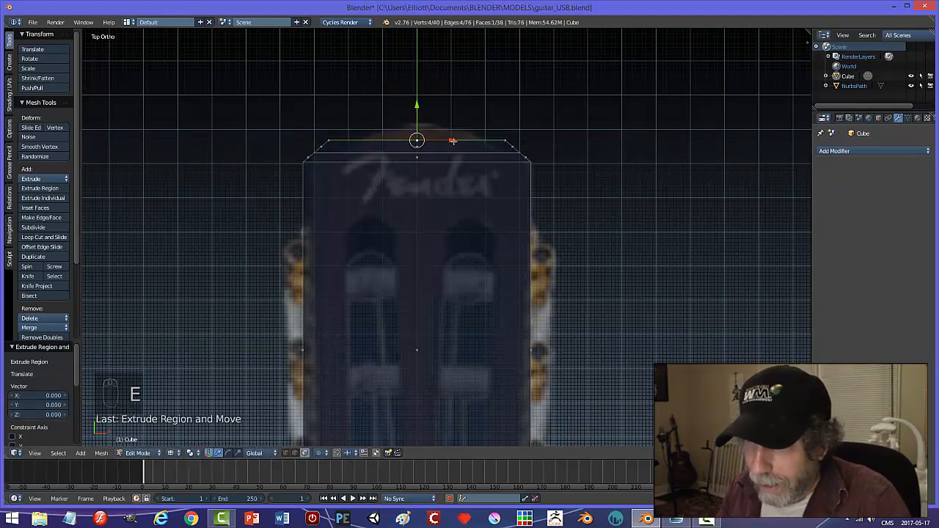
{"action": "left_click_drag", "start_coordinate": [417, 108], "coordinate": [423, 91]}
{"action": "key", "text": "s"}
{"action": "key", "text": "x"}
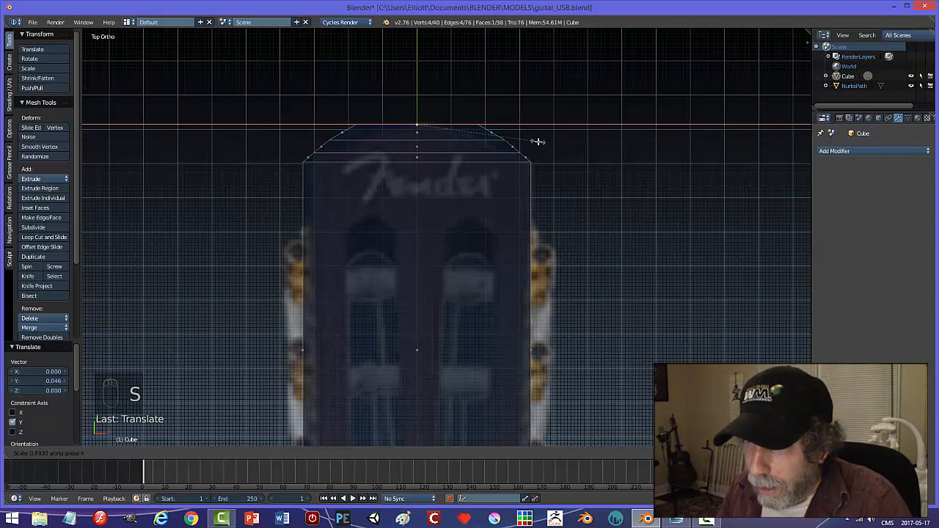
{"action": "left_click", "coordinate": [547, 141]}
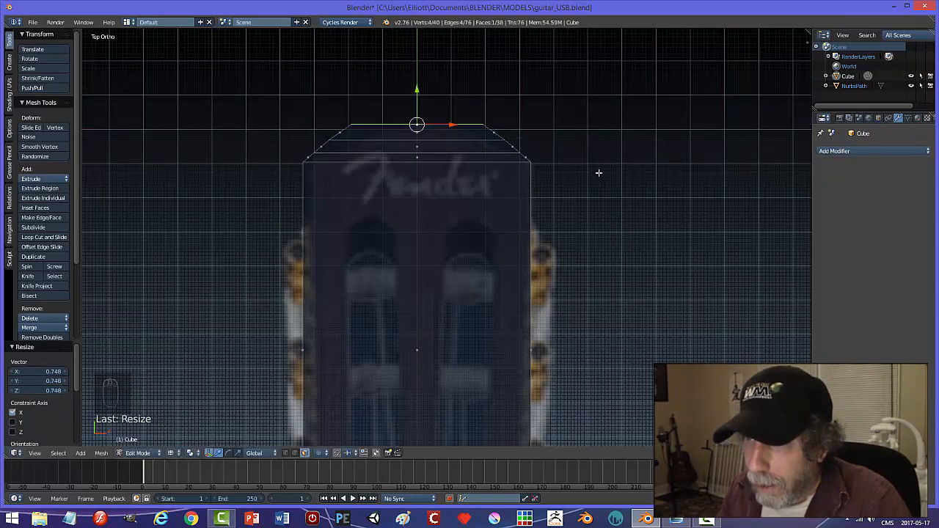
{"action": "key", "text": "a"}
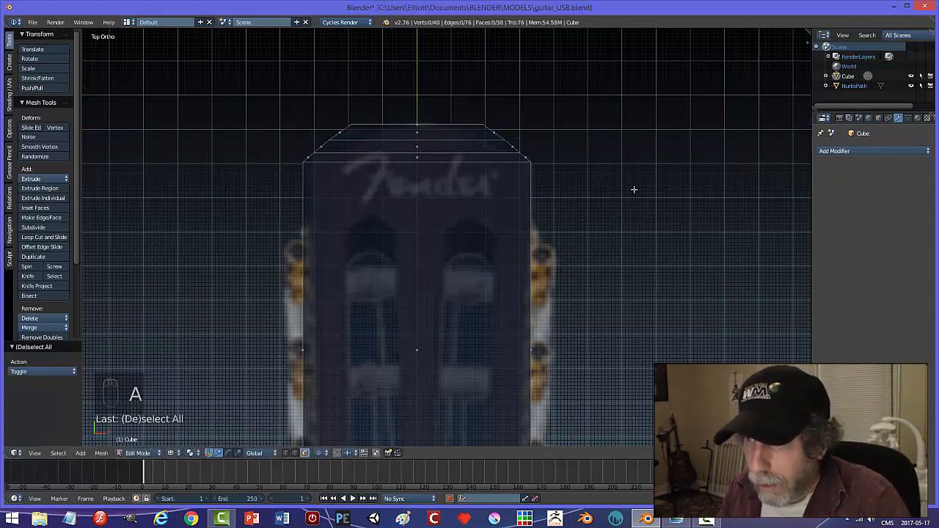
Switch the viewport to solid shading and return to Object Mode to view the whole guitar
{"action": "mouse_move", "coordinate": [633, 191]}
{"action": "middle_mouse_down"}
{"action": "mouse_move", "coordinate": [495, 134]}
{"action": "mouse_move", "coordinate": [440, 147]}
{"action": "mouse_move", "coordinate": [455, 168]}
{"action": "mouse_move", "coordinate": [501, 180]}
{"action": "middle_mouse_up"}
{"action": "key", "text": "z"}
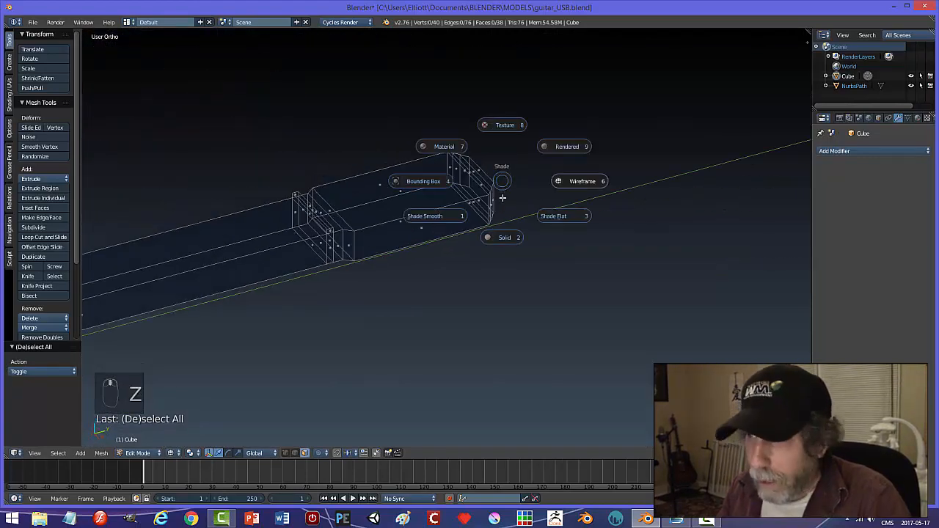
{"action": "left_click", "coordinate": [505, 237]}
{"action": "mouse_move", "coordinate": [516, 212]}
{"action": "middle_mouse_down"}
{"action": "mouse_move", "coordinate": [545, 210]}
{"action": "mouse_move", "coordinate": [533, 169]}
{"action": "mouse_move", "coordinate": [513, 240]}
{"action": "mouse_move", "coordinate": [531, 260]}
{"action": "mouse_move", "coordinate": [426, 151]}
{"action": "mouse_move", "coordinate": [504, 197]}
{"action": "mouse_move", "coordinate": [505, 225]}
{"action": "mouse_move", "coordinate": [563, 212]}
{"action": "mouse_move", "coordinate": [543, 193]}
{"action": "mouse_move", "coordinate": [514, 209]}
{"action": "middle_mouse_up"}
{"action": "key", "text": "Tab"}
{"action": "left_click", "coordinate": [524, 169]}
{"action": "scroll", "coordinate": [524, 168], "scroll_direction": "down", "scroll_amount": 3}
{"action": "middle_click_drag", "start_coordinate": [504, 239], "coordinate": [500, 272]}
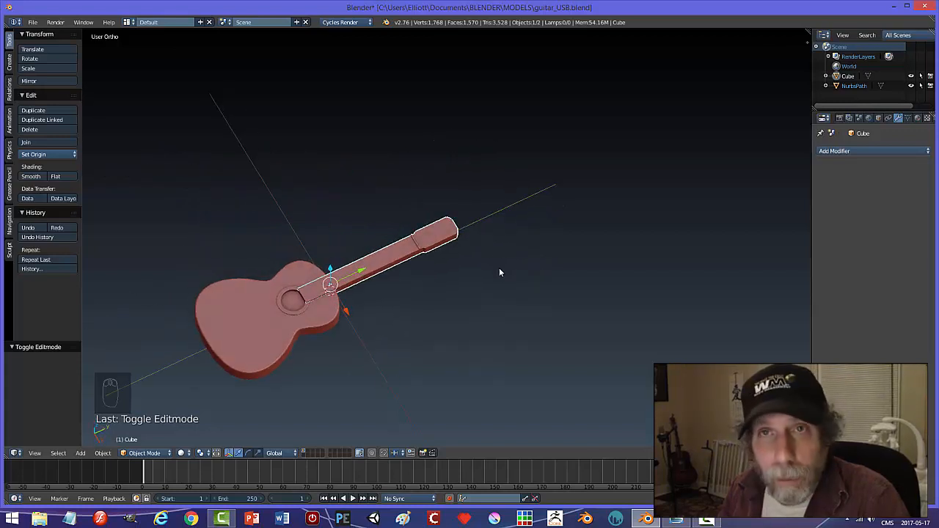
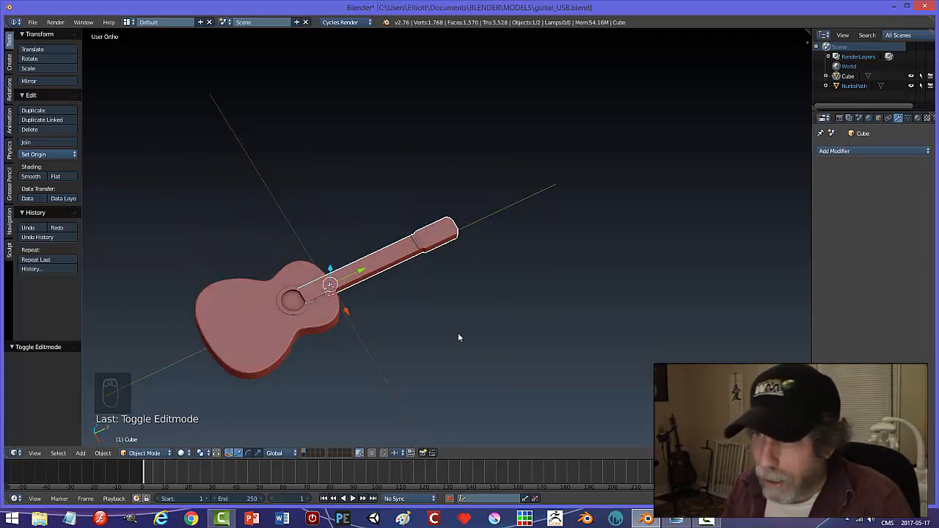
Save the guitar file, overwriting the existing version
{"action": "mouse_move", "coordinate": [458, 337]}
{"action": "middle_mouse_down"}
{"action": "mouse_move", "coordinate": [416, 266]}
{"action": "mouse_move", "coordinate": [403, 325]}
{"action": "mouse_move", "coordinate": [480, 306]}
{"action": "mouse_move", "coordinate": [471, 340]}
{"action": "mouse_move", "coordinate": [470, 316]}
{"action": "mouse_move", "coordinate": [465, 331]}
{"action": "middle_mouse_up"}
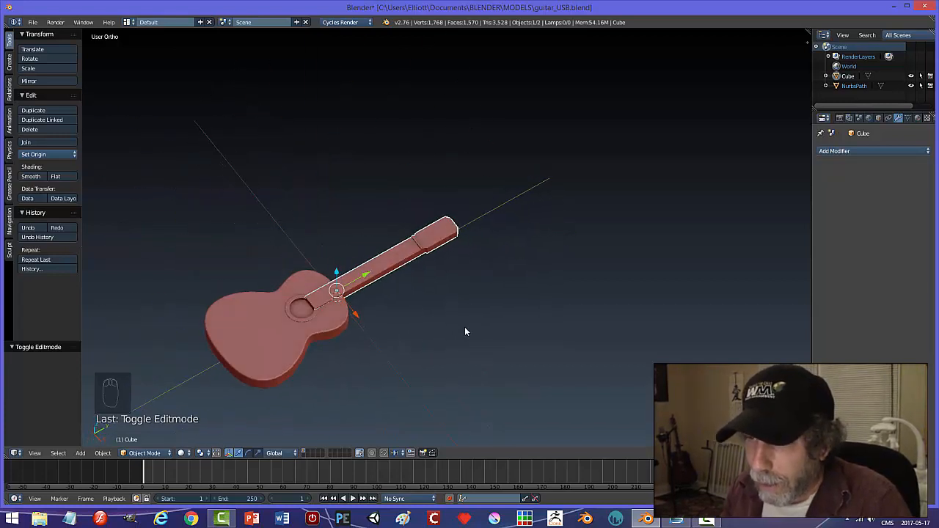
{"action": "key", "text": "ctrl+s"}
{"action": "left_click", "coordinate": [476, 315]}
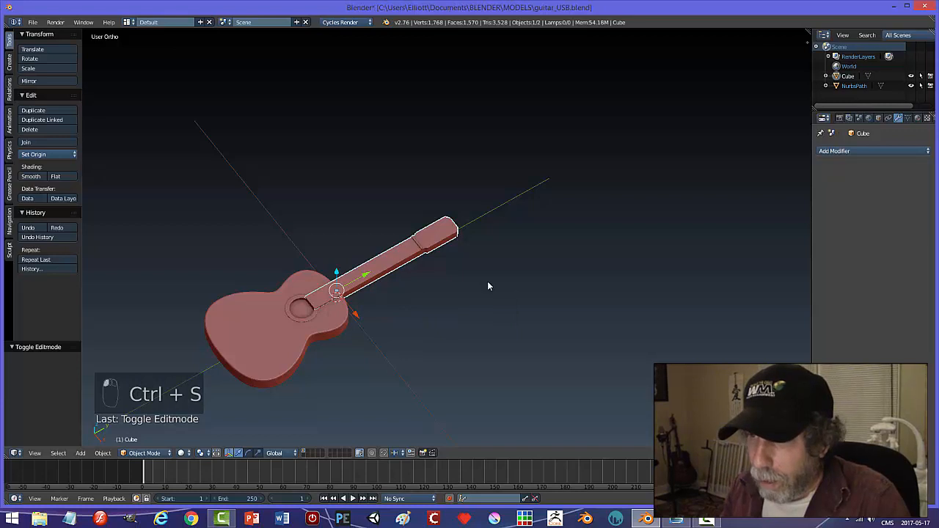
Put the neck back into Edit Mode and add 16 evenly spaced loop cuts across it between body end and nut
{"action": "middle_click_drag", "start_coordinate": [425, 282], "coordinate": [519, 337]}
{"action": "scroll", "coordinate": [503, 329], "scroll_direction": "up", "scroll_amount": 2}
{"action": "key", "text": "ctrl+Tab"}
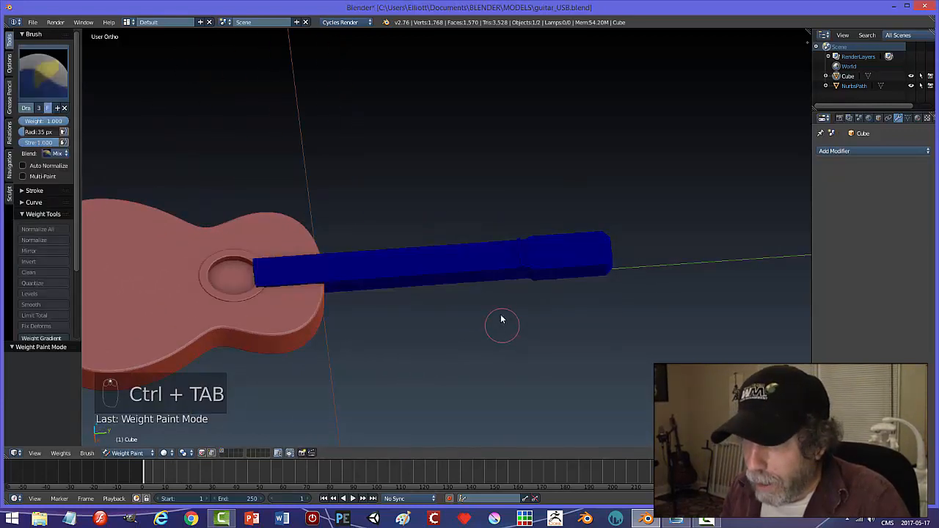
{"action": "left_click", "coordinate": [128, 453]}
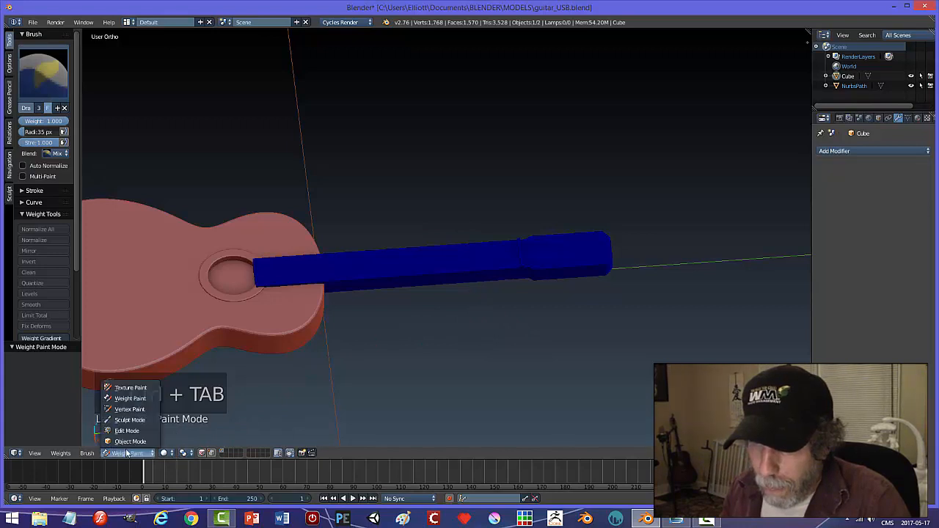
{"action": "left_click", "coordinate": [128, 435]}
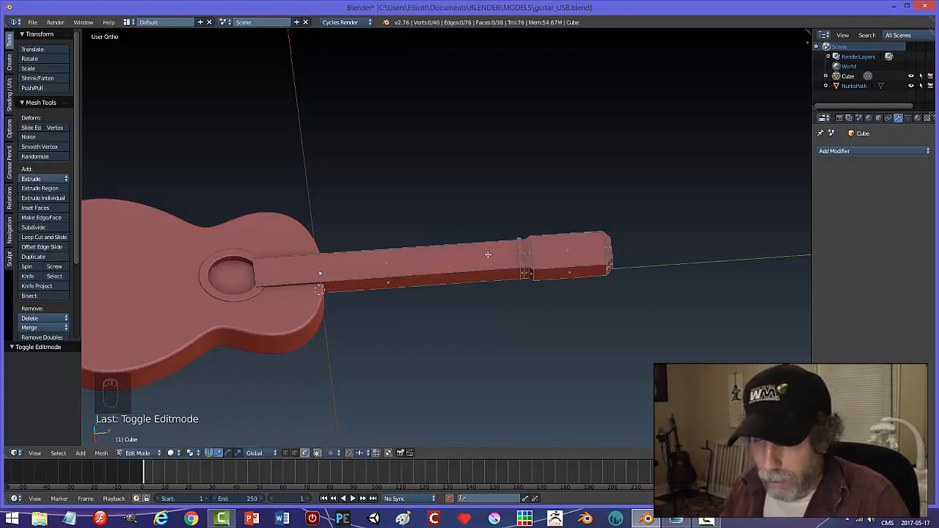
{"action": "key", "text": "ctrl+r"}
{"action": "scroll", "coordinate": [488, 255], "scroll_direction": "up", "scroll_amount": 4}
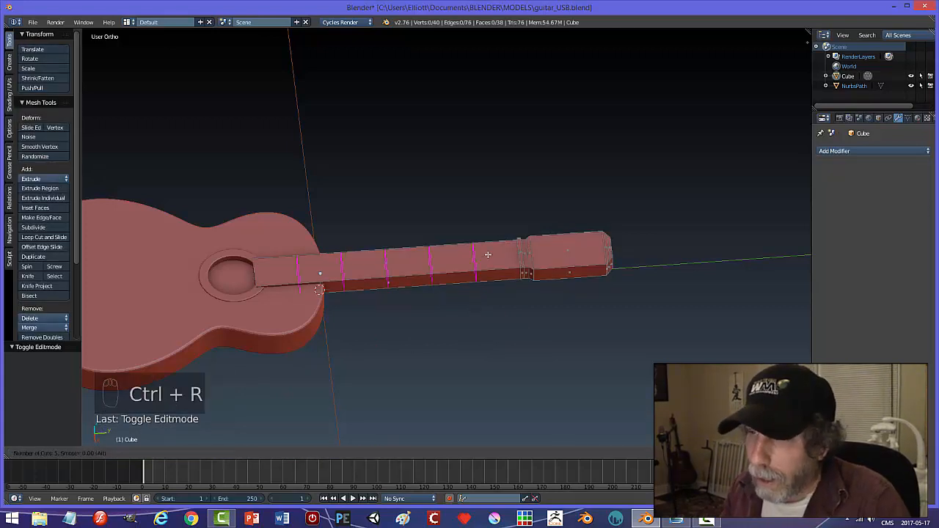
{"action": "scroll", "coordinate": [488, 254], "scroll_direction": "up", "scroll_amount": 7}
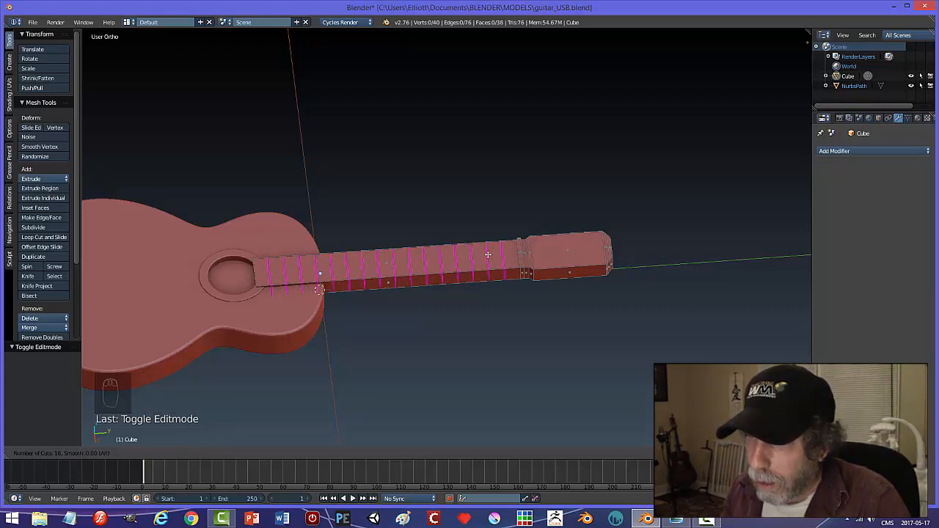
{"action": "left_click", "coordinate": [488, 255]}
{"action": "left_click", "coordinate": [488, 255]}
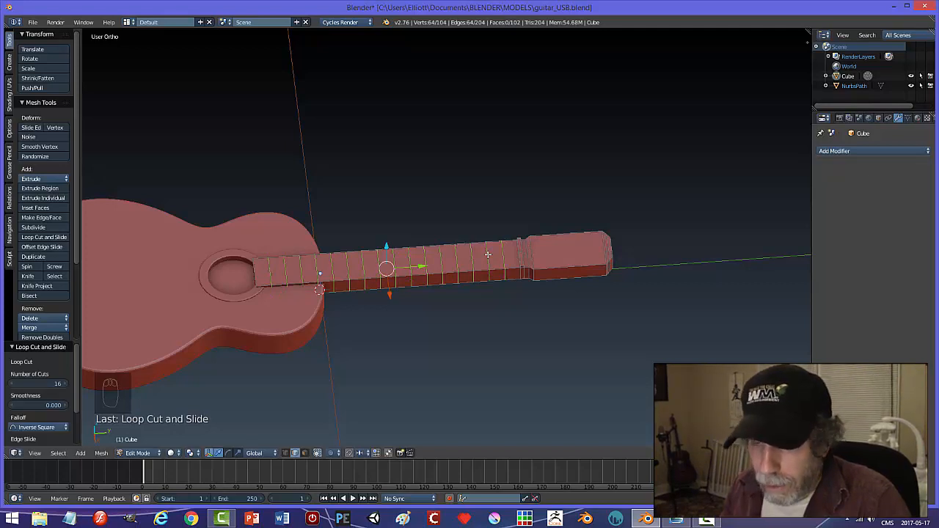
Bevel only the 16 cut edges on the neck's top surface by about 0.009 with one segment, leaving nothing selected
{"action": "key", "text": "a"}
{"action": "left_click", "coordinate": [502, 256]}
{"action": "left_click", "coordinate": [487, 253], "text": "shift"}
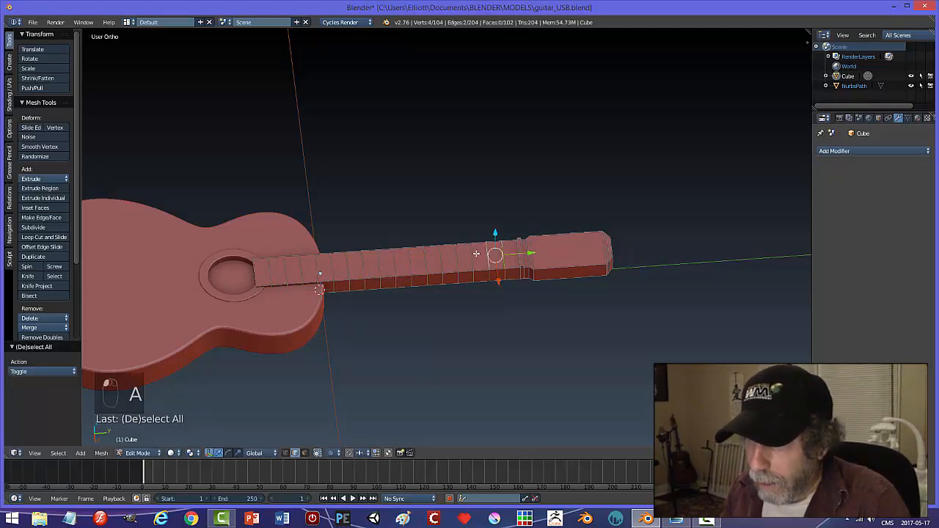
{"action": "left_click", "coordinate": [472, 253], "text": "shift"}
{"action": "left_click", "coordinate": [456, 253], "text": "shift"}
{"action": "left_click", "coordinate": [440, 254], "text": "shift"}
{"action": "left_click", "coordinate": [426, 259], "text": "shift"}
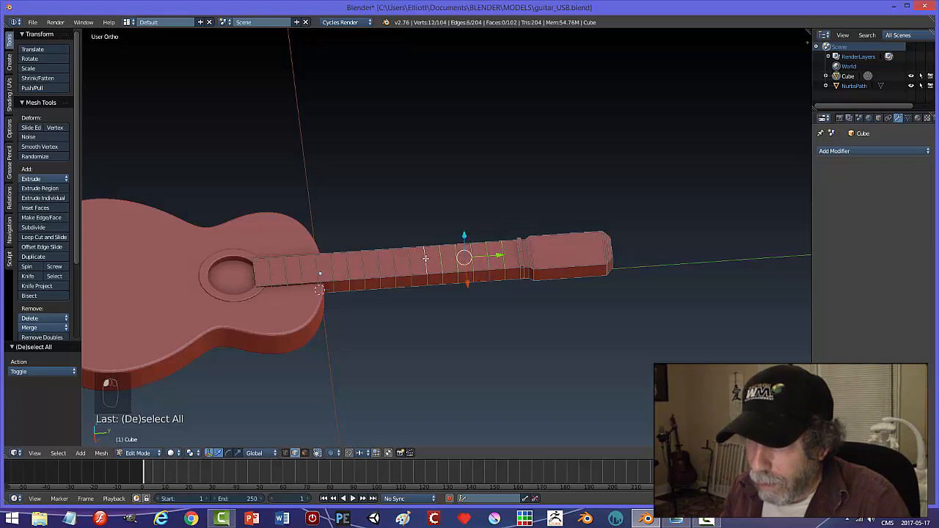
{"action": "left_click", "coordinate": [410, 259], "text": "shift"}
{"action": "left_click", "coordinate": [394, 261], "text": "shift"}
{"action": "left_click", "coordinate": [377, 262], "text": "shift"}
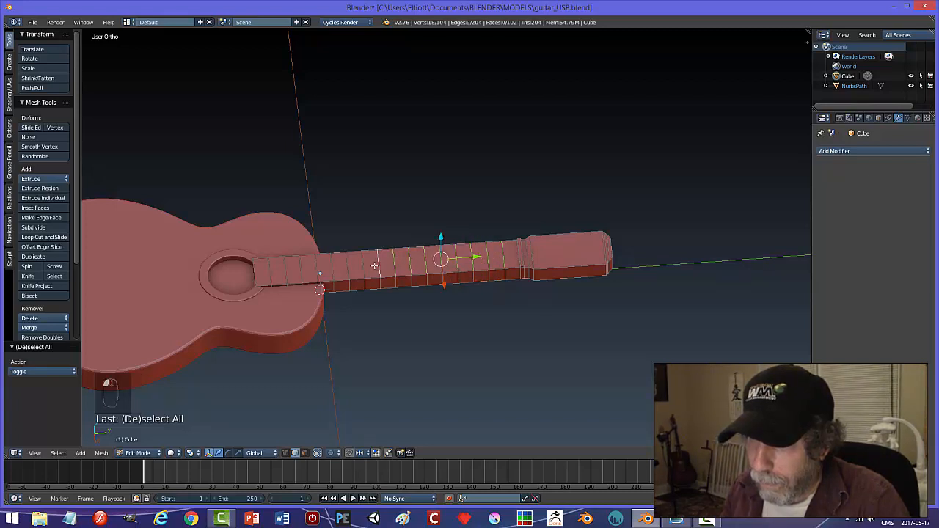
{"action": "left_click", "coordinate": [361, 262], "text": "shift"}
{"action": "left_click", "coordinate": [348, 264], "text": "shift"}
{"action": "left_click", "coordinate": [331, 265], "text": "shift"}
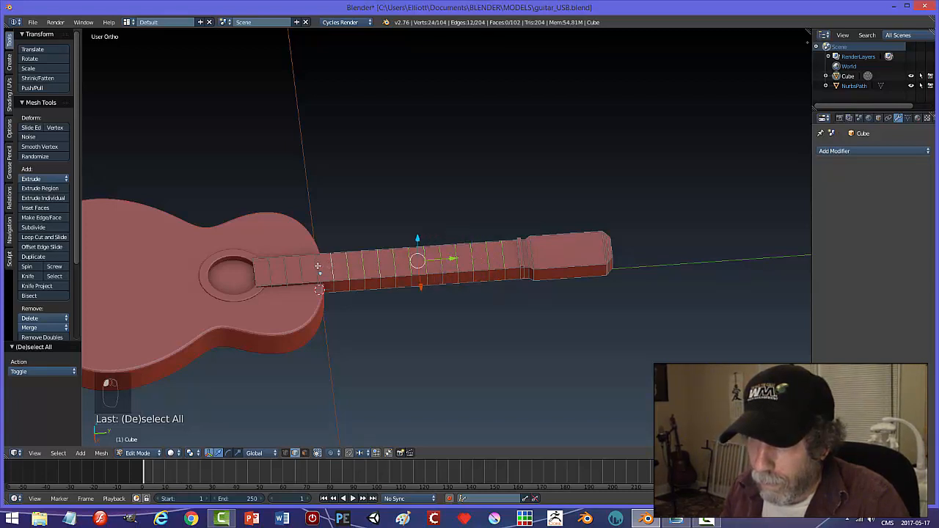
{"action": "left_click", "coordinate": [318, 265], "text": "shift"}
{"action": "left_click", "coordinate": [301, 267], "text": "shift"}
{"action": "left_click", "coordinate": [285, 270], "text": "shift"}
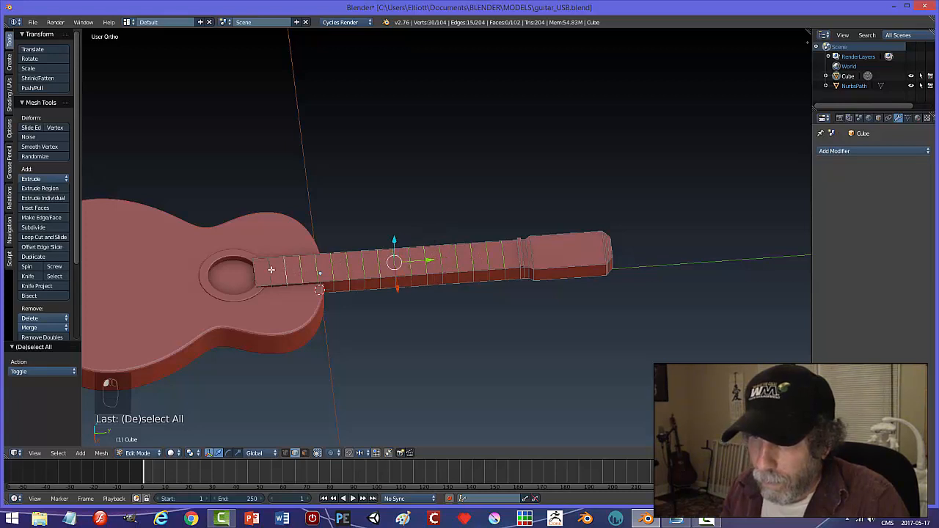
{"action": "left_click", "coordinate": [270, 272], "text": "shift"}
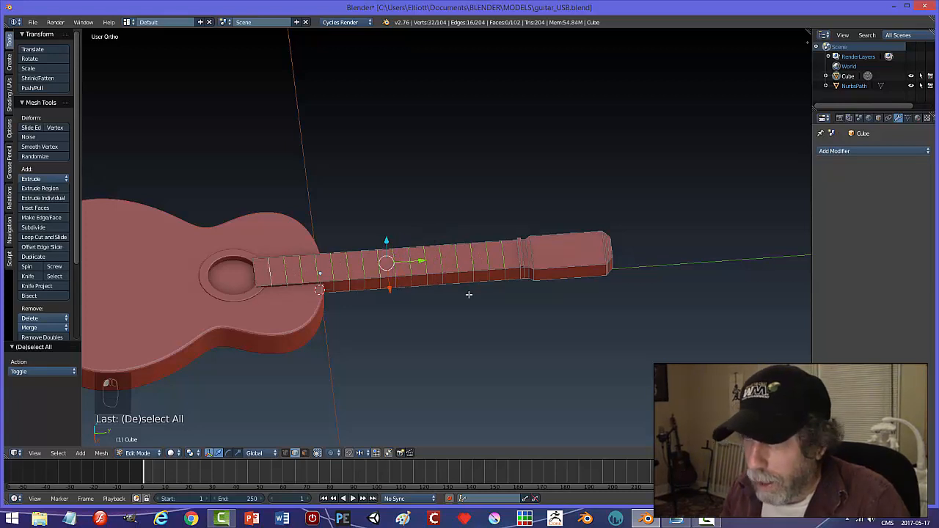
{"action": "middle_click_drag", "start_coordinate": [499, 320], "coordinate": [467, 307], "text": "shift"}
{"action": "scroll", "coordinate": [488, 319], "scroll_direction": "up", "scroll_amount": 1}
{"action": "scroll", "coordinate": [489, 318], "scroll_direction": "up", "scroll_amount": 1}
{"action": "middle_click_drag", "start_coordinate": [547, 311], "coordinate": [518, 303], "text": "shift"}
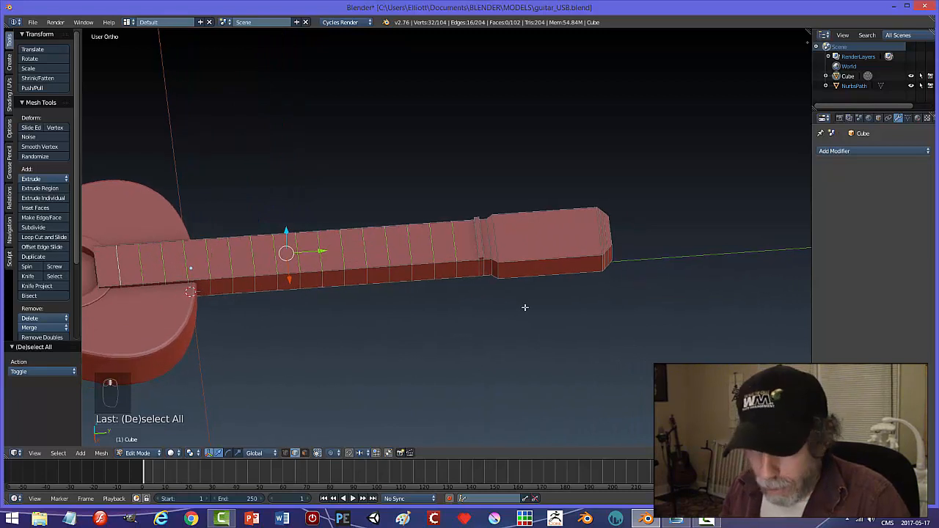
{"action": "key", "text": "ctrl+b"}
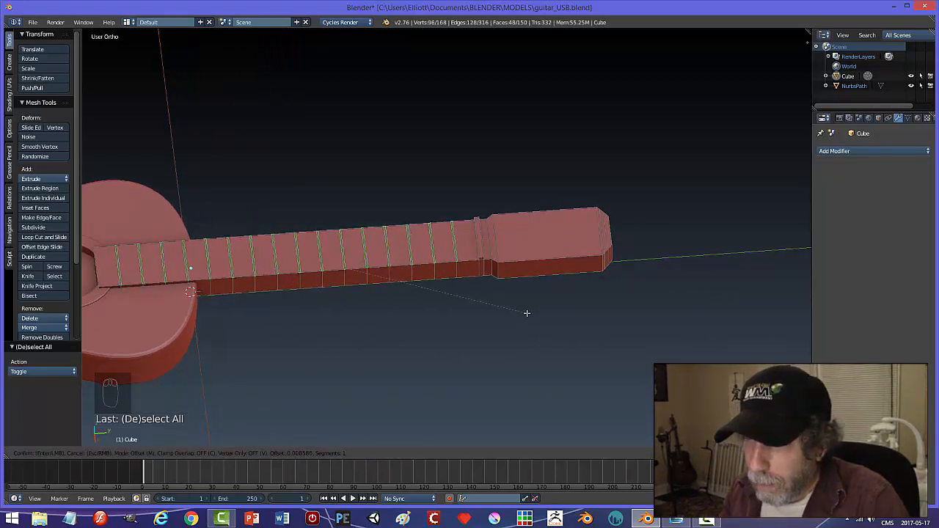
{"action": "left_click", "coordinate": [527, 313]}
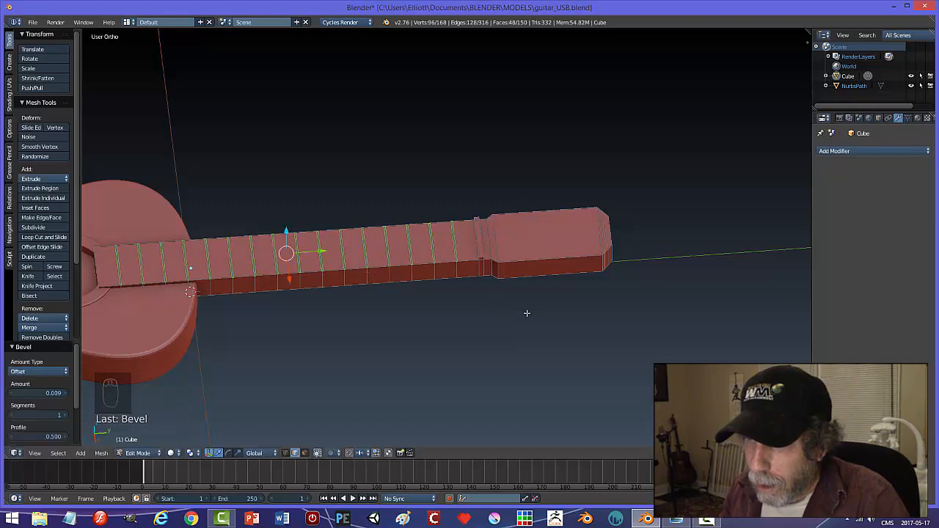
{"action": "key", "text": "a"}
Switch to face selection and select the three narrow fret strips nearest the nut on the neck's top surface
{"action": "scroll", "coordinate": [507, 323], "scroll_direction": "up", "scroll_amount": 5}
{"action": "key", "text": "ctrl+Tab"}
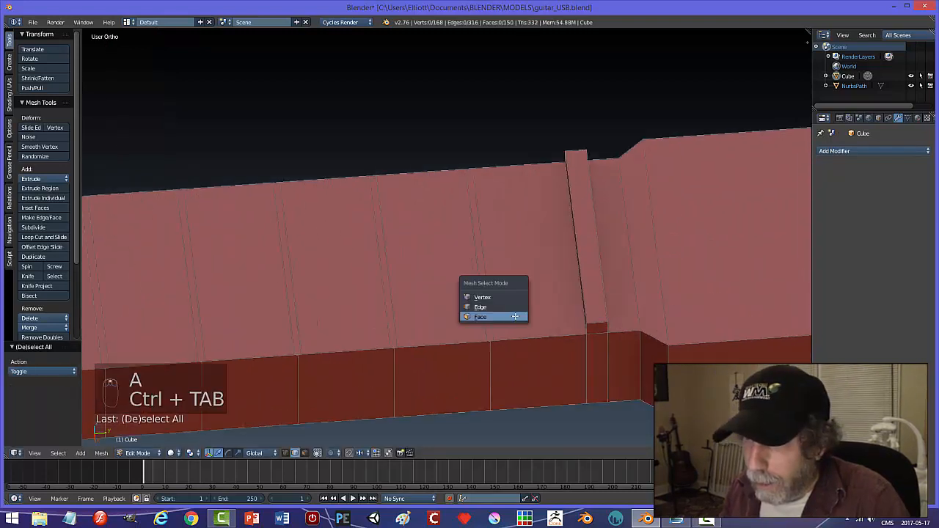
{"action": "left_click", "coordinate": [487, 315]}
{"action": "right_click", "coordinate": [476, 265]}
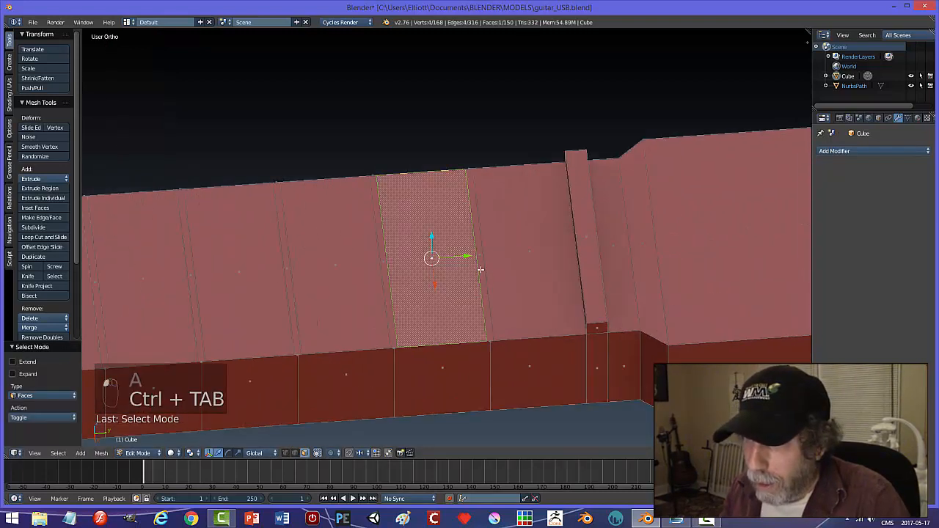
{"action": "key", "text": "a"}
{"action": "right_click", "coordinate": [478, 264]}
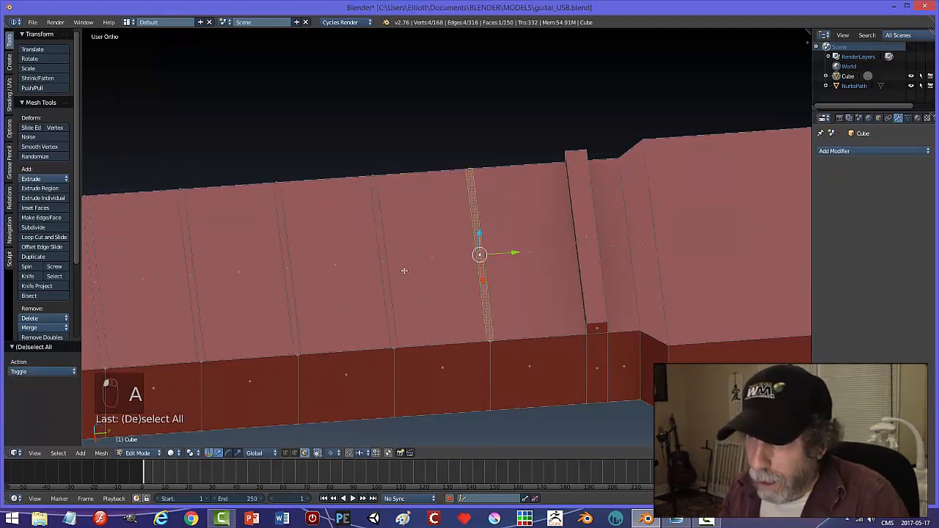
{"action": "right_click", "coordinate": [384, 262], "text": "shift"}
{"action": "right_click", "coordinate": [288, 272], "text": "shift"}
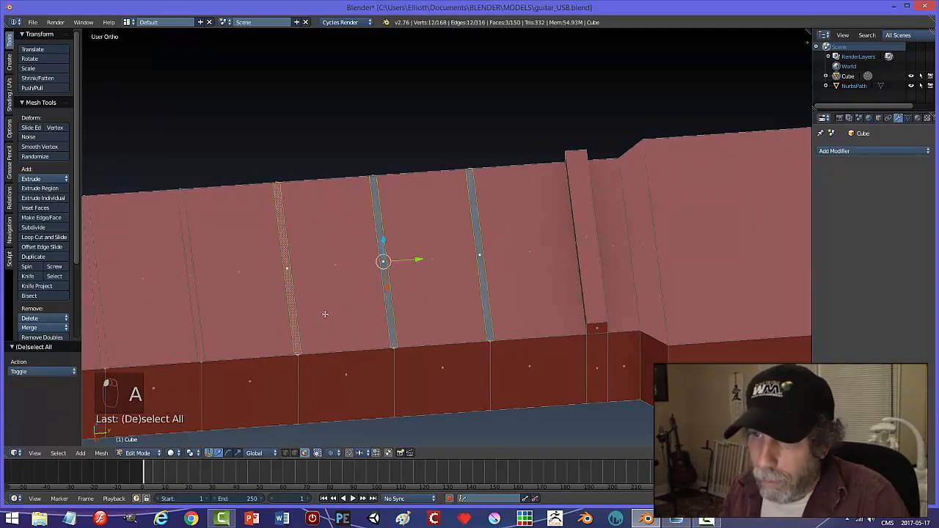
Add the following five fret strips toward the guitar body to the selection
{"action": "scroll", "coordinate": [308, 283], "scroll_direction": "down", "scroll_amount": 3}
{"action": "middle_click_drag", "start_coordinate": [306, 281], "coordinate": [464, 287], "text": "shift"}
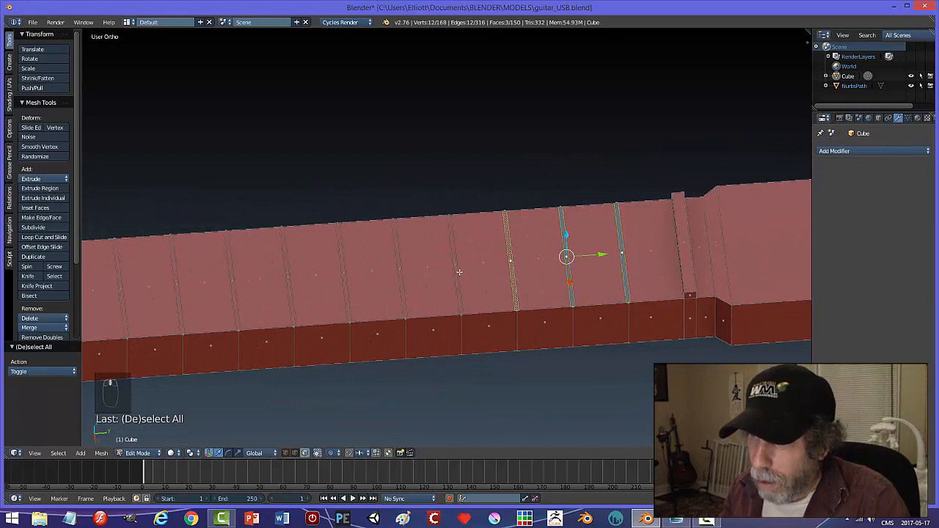
{"action": "right_click", "coordinate": [456, 273], "text": "shift"}
{"action": "right_click", "coordinate": [401, 272], "text": "shift"}
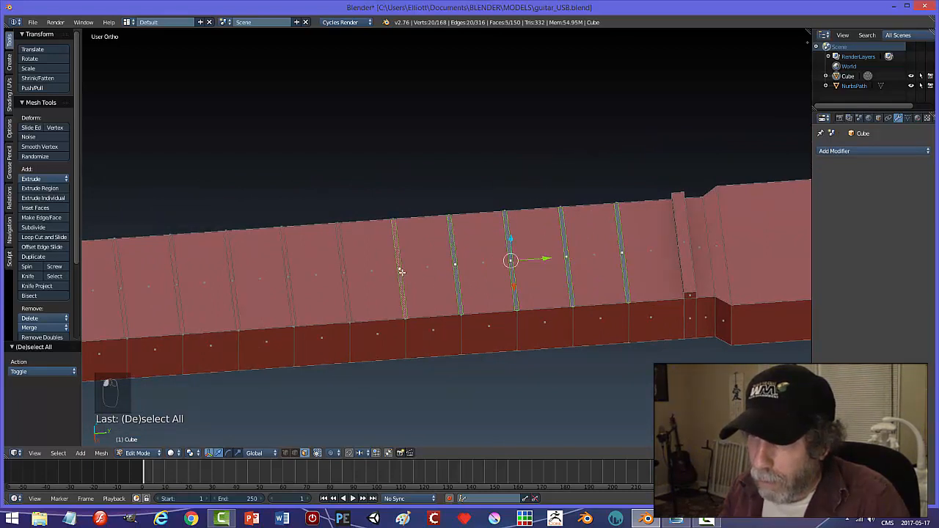
{"action": "right_click", "coordinate": [343, 270], "text": "shift"}
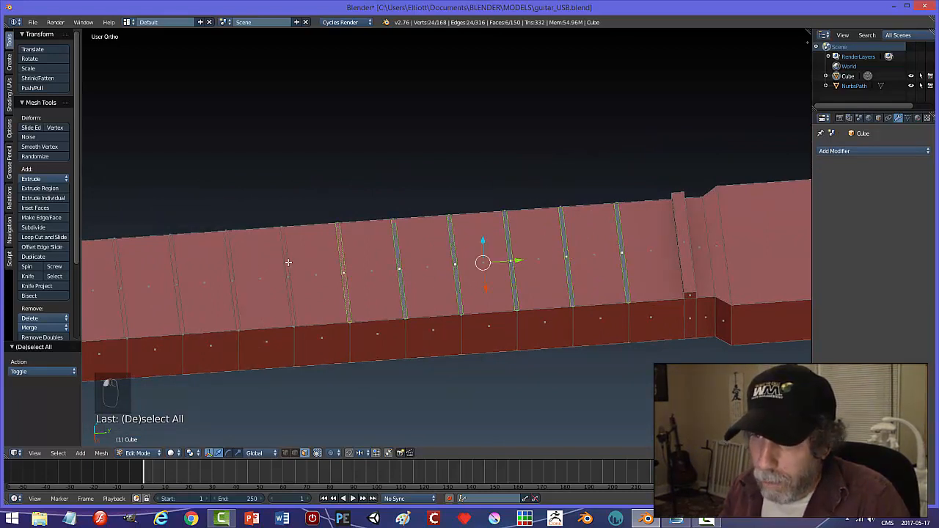
{"action": "right_click", "coordinate": [285, 262], "text": "shift"}
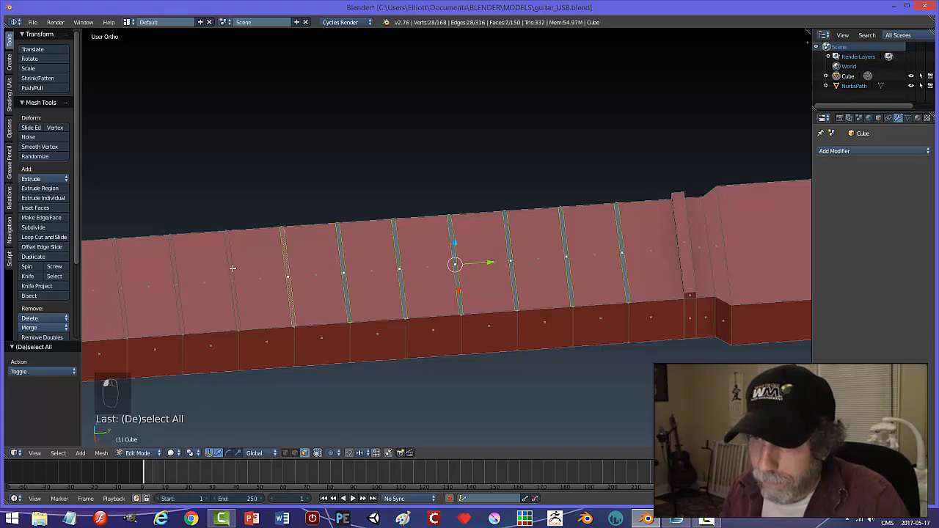
{"action": "right_click", "coordinate": [230, 280], "text": "shift"}
Extend the selection with the remaining eight fret strips down to the sound hole, making 16 strips in all
{"action": "middle_click_drag", "start_coordinate": [221, 288], "coordinate": [343, 262], "text": "shift"}
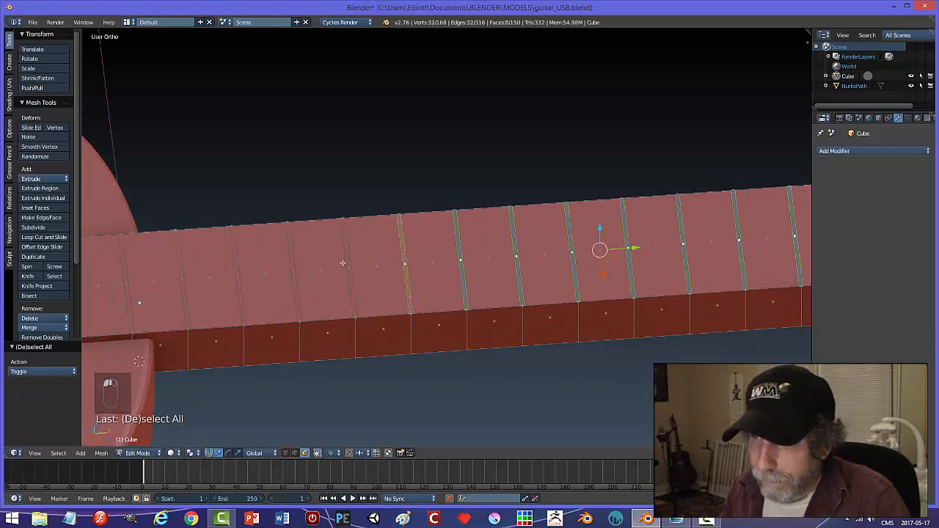
{"action": "right_click", "coordinate": [347, 252], "text": "shift"}
{"action": "right_click", "coordinate": [291, 258], "text": "shift"}
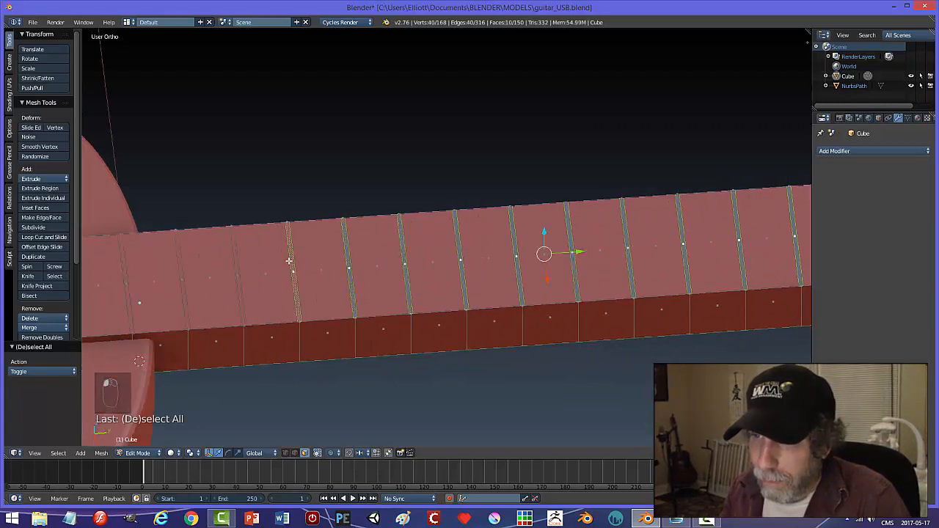
{"action": "right_click", "coordinate": [235, 261], "text": "shift"}
{"action": "right_click", "coordinate": [180, 266], "text": "shift"}
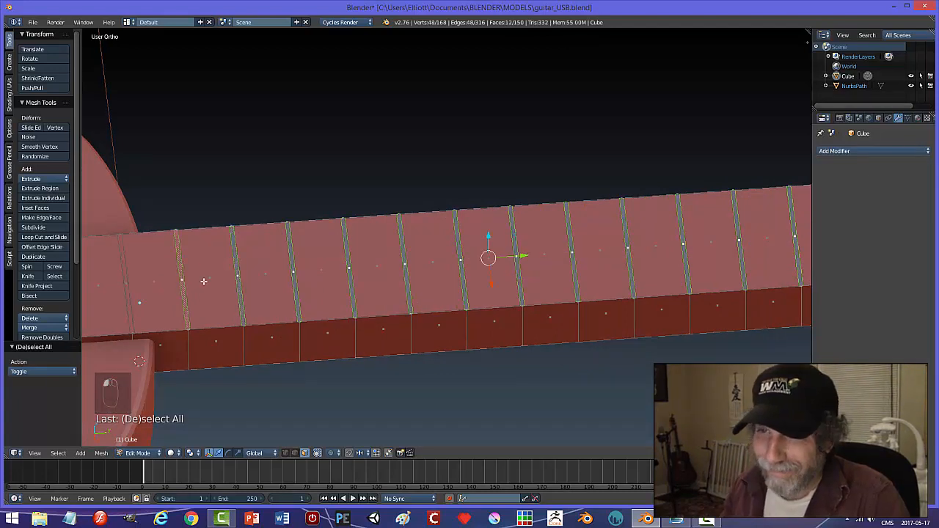
{"action": "middle_click_drag", "start_coordinate": [181, 267], "coordinate": [289, 280], "text": "shift"}
{"action": "right_click", "coordinate": [295, 276], "text": "shift"}
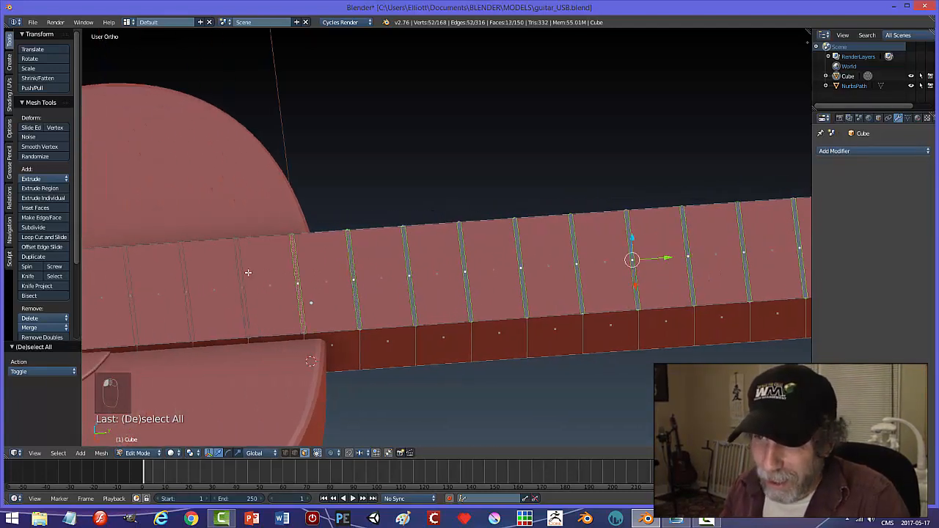
{"action": "right_click", "coordinate": [239, 279], "text": "shift"}
{"action": "middle_click_drag", "start_coordinate": [261, 287], "coordinate": [321, 272], "text": "shift"}
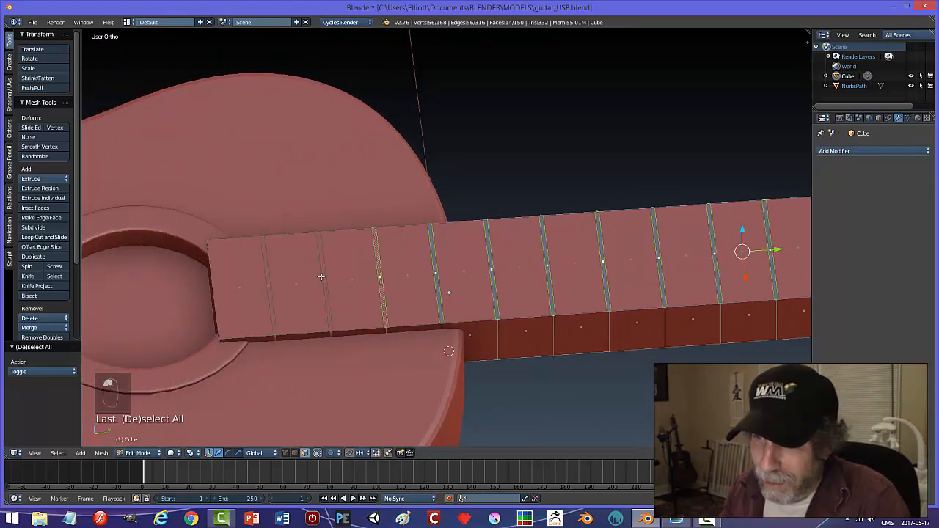
{"action": "right_click", "coordinate": [322, 273], "text": "shift"}
{"action": "right_click", "coordinate": [270, 272], "text": "shift"}
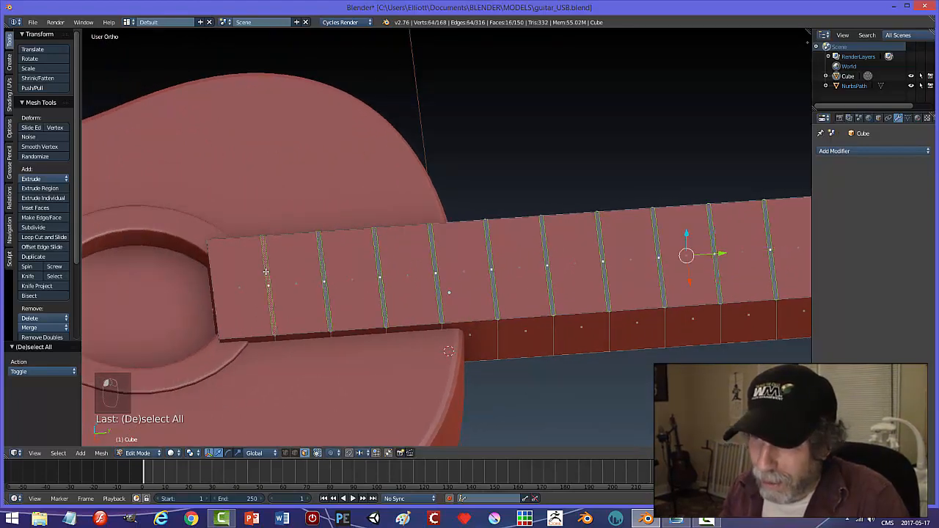
Extrude the 16 selected fret strips and raise them about 0.005 along Z
{"action": "middle_click_drag", "start_coordinate": [489, 331], "coordinate": [489, 302]}
{"action": "middle_click_drag", "start_coordinate": [560, 304], "coordinate": [534, 292]}
{"action": "key", "text": "e"}
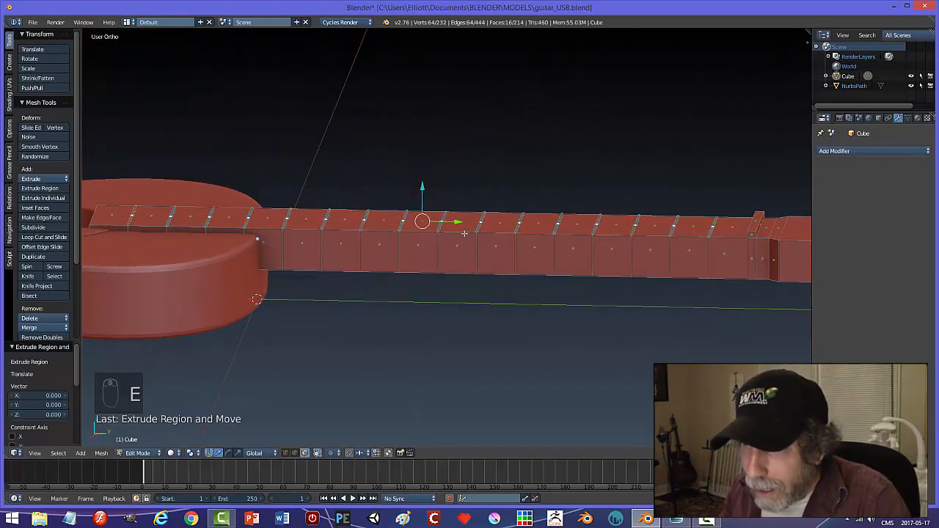
{"action": "scroll", "coordinate": [463, 241], "scroll_direction": "up", "scroll_amount": 5}
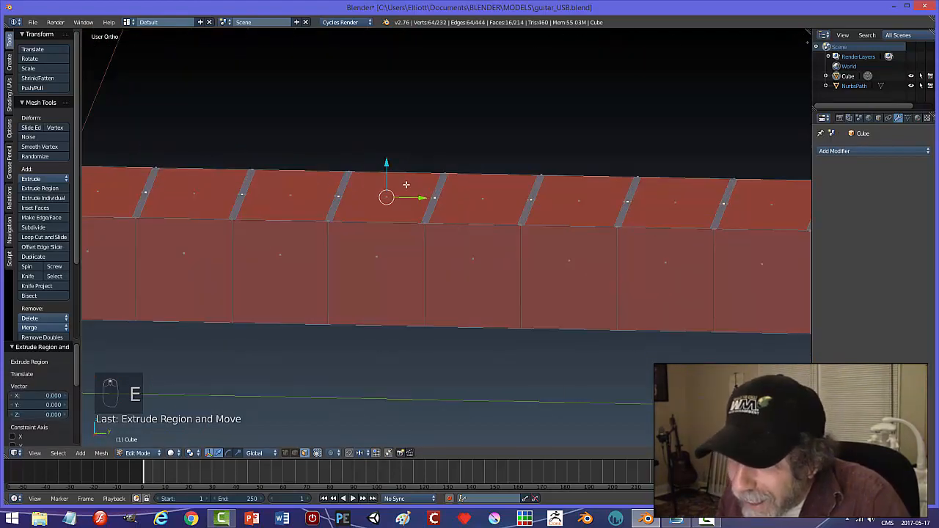
{"action": "left_click_drag", "start_coordinate": [386, 163], "coordinate": [387, 163]}
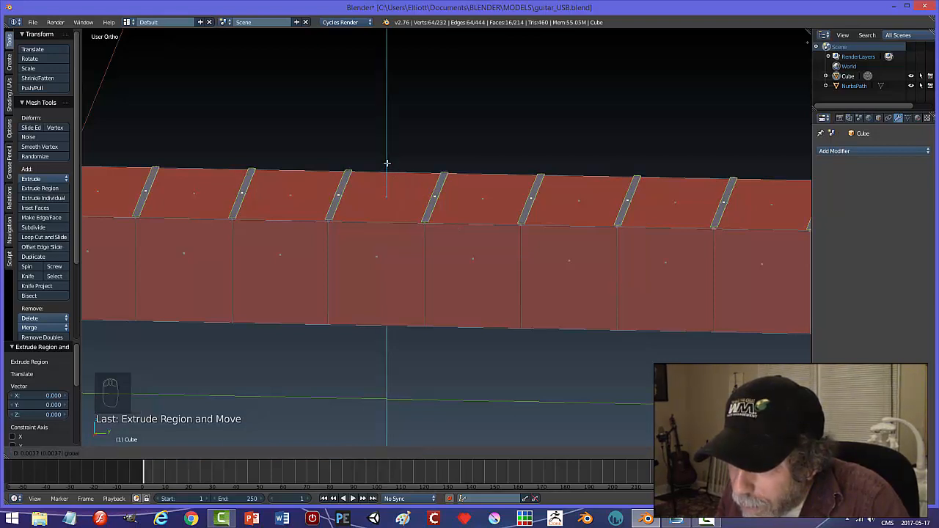
{"action": "left_click_drag", "start_coordinate": [386, 163], "coordinate": [387, 163]}
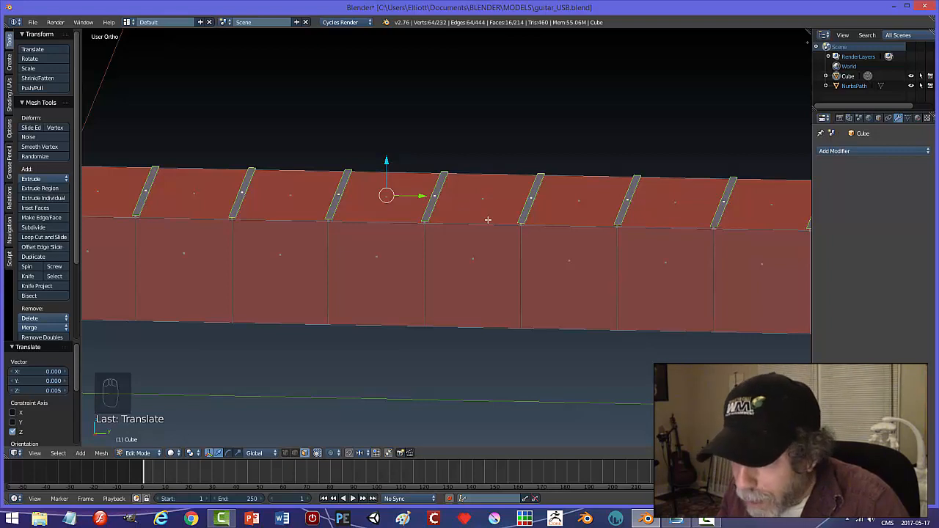
Bevel the raised frets by about 0.005 with one segment, then deselect everything and return to Object Mode
{"action": "key", "text": "ctrl+b"}
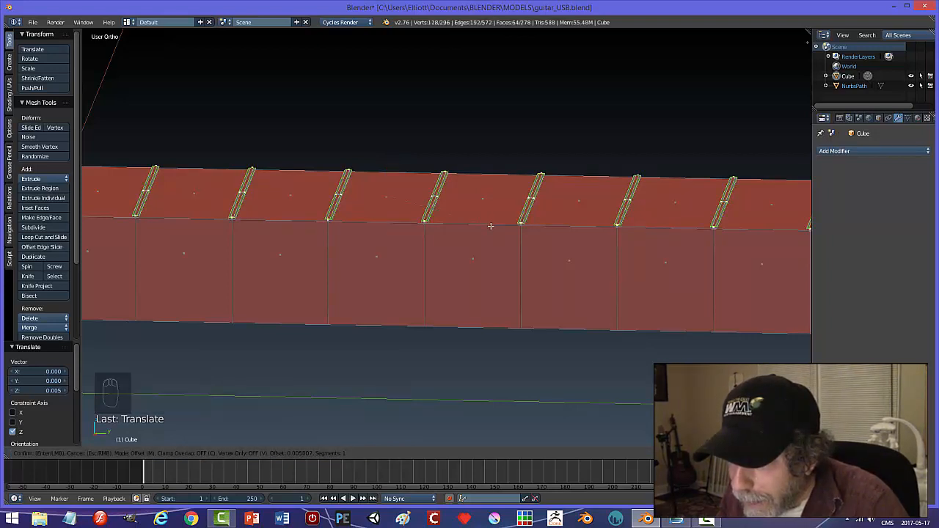
{"action": "left_click", "coordinate": [491, 226]}
{"action": "key", "text": "a"}
{"action": "key", "text": "Tab"}
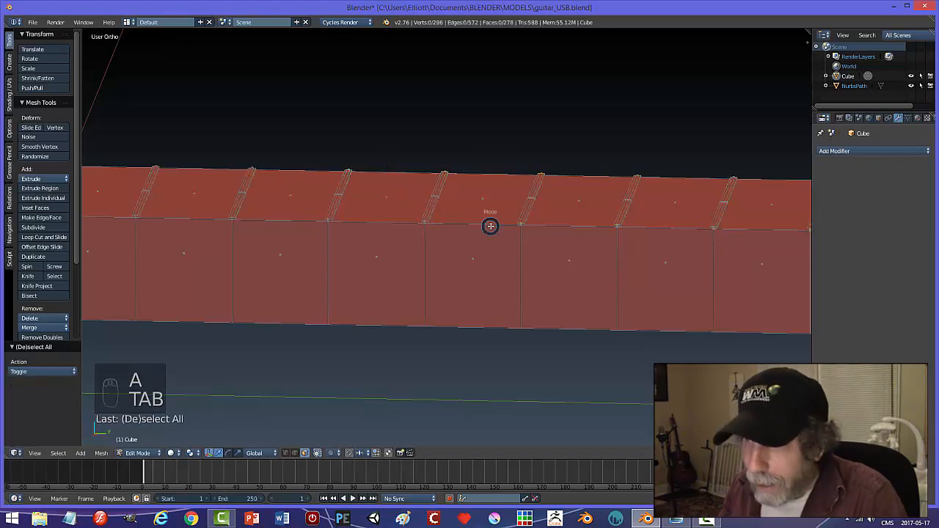
{"action": "left_click", "coordinate": [424, 228]}
{"action": "key", "text": "a"}
{"action": "key", "text": "a"}
{"action": "scroll", "coordinate": [506, 242], "scroll_direction": "down", "scroll_amount": 3}
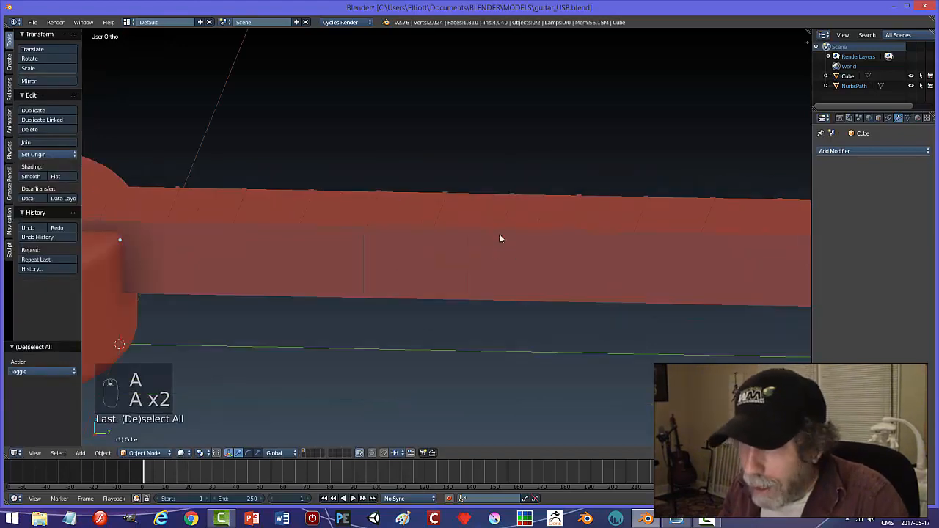
Select the neck object and put it into Edit Mode with edge selection
{"action": "middle_click_drag", "start_coordinate": [518, 250], "coordinate": [547, 242]}
{"action": "scroll", "coordinate": [501, 261], "scroll_direction": "up", "scroll_amount": 3}
{"action": "right_click", "coordinate": [491, 268]}
{"action": "key", "text": "Tab"}
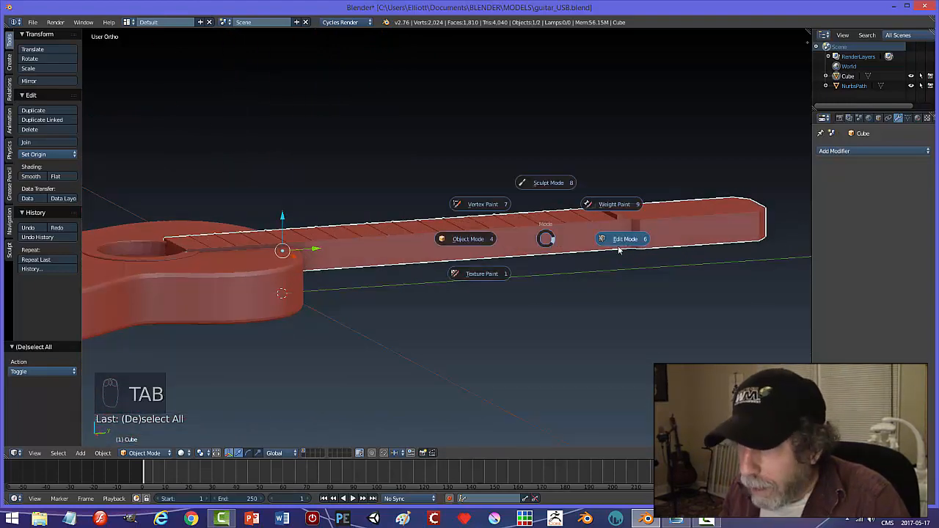
{"action": "scroll", "coordinate": [583, 264], "scroll_direction": "up", "scroll_amount": 3}
{"action": "key", "text": "ctrl+Tab"}
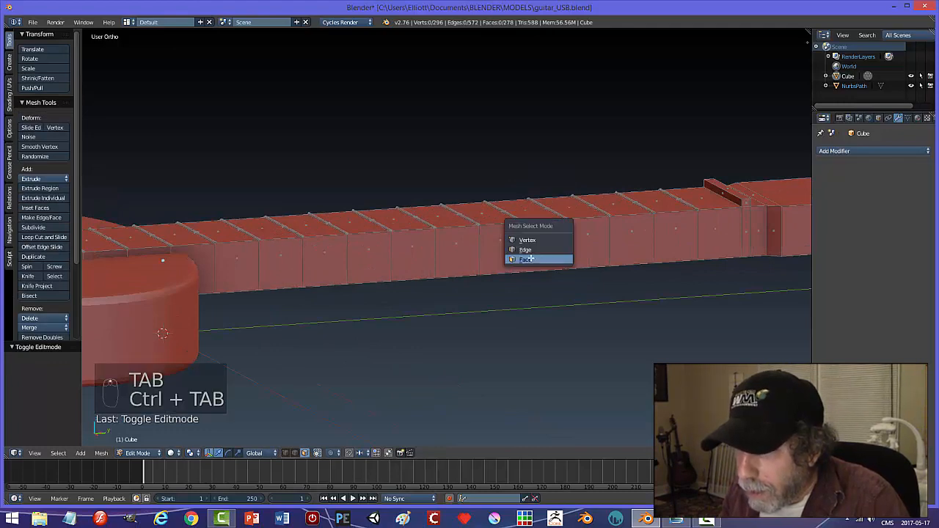
{"action": "left_click", "coordinate": [530, 250]}
Select the two long lower edge chains running along both sides of the neck and headstock underside
{"action": "left_click", "coordinate": [500, 225]}
{"action": "middle_click_drag", "start_coordinate": [560, 246], "coordinate": [456, 227]}
{"action": "key", "text": "a"}
{"action": "left_click", "coordinate": [543, 188], "text": "alt"}
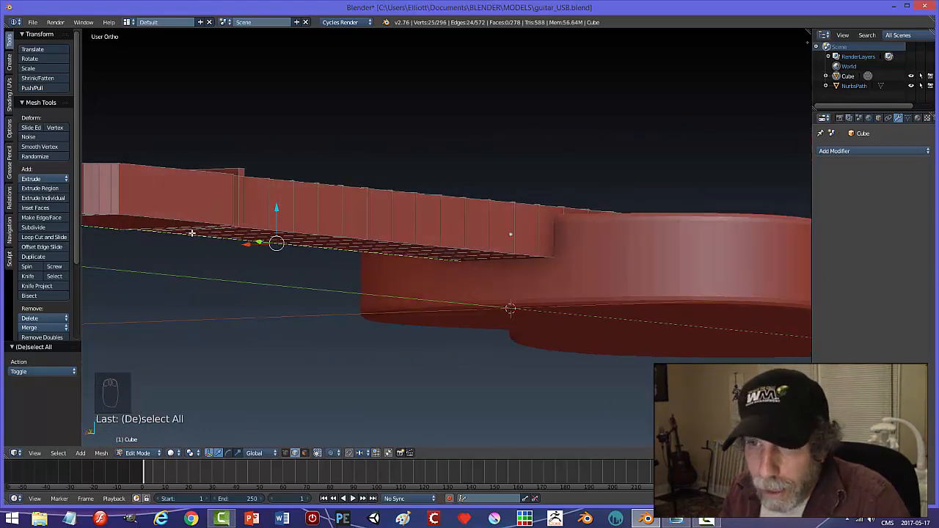
{"action": "left_click", "coordinate": [440, 246], "text": "alt+shift"}
{"action": "middle_click_drag", "start_coordinate": [399, 248], "coordinate": [497, 260]}
{"action": "key", "text": "ctrl+b"}
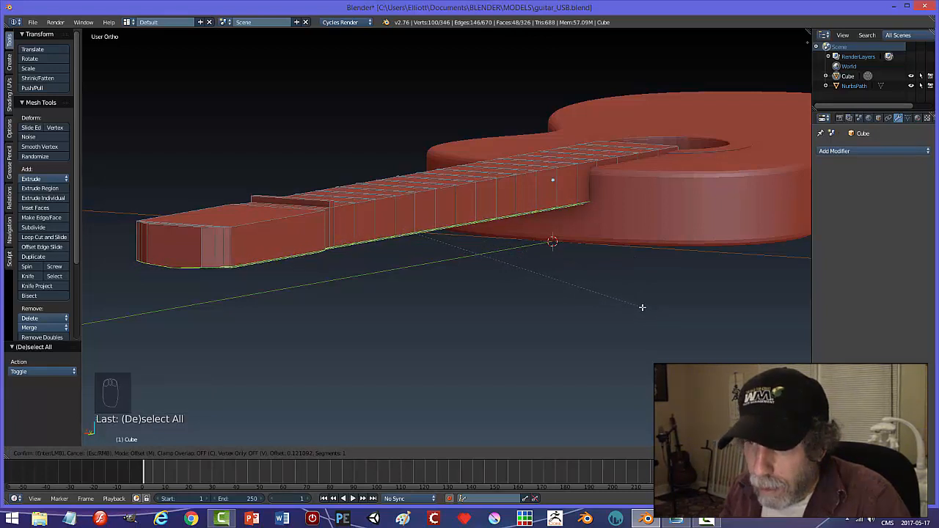
{"action": "key", "text": "Escape"}
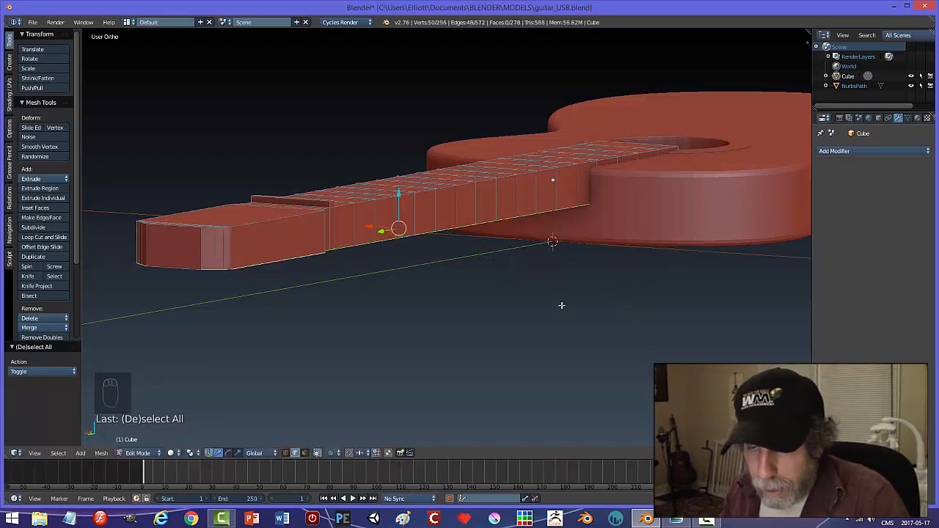
Return to Object Mode and apply the neck's rotation and scale
{"action": "key", "text": "Tab"}
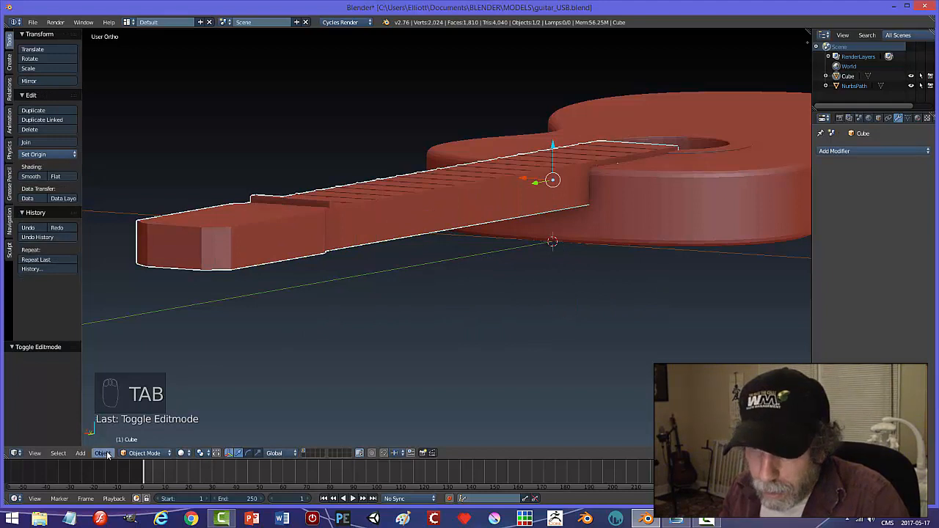
{"action": "left_click", "coordinate": [107, 455]}
{"action": "mouse_move", "coordinate": [168, 378]}
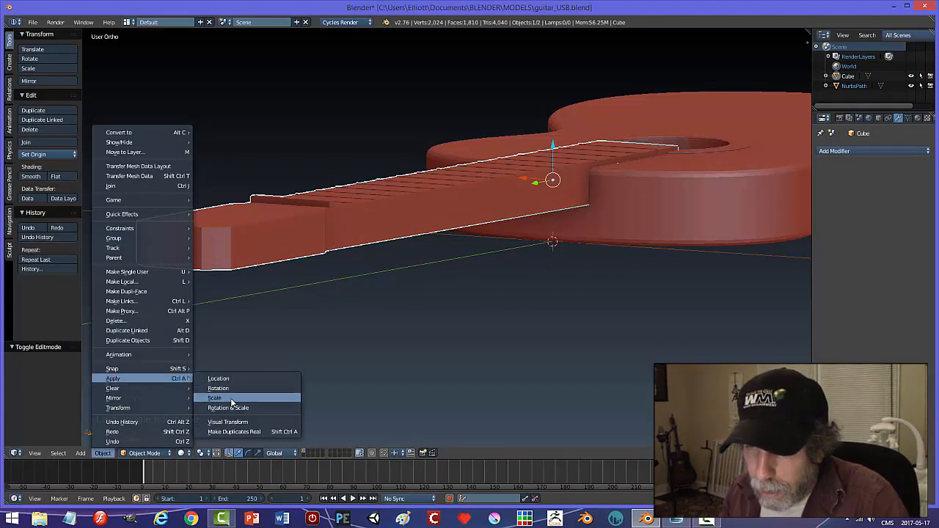
{"action": "left_click", "coordinate": [220, 398]}
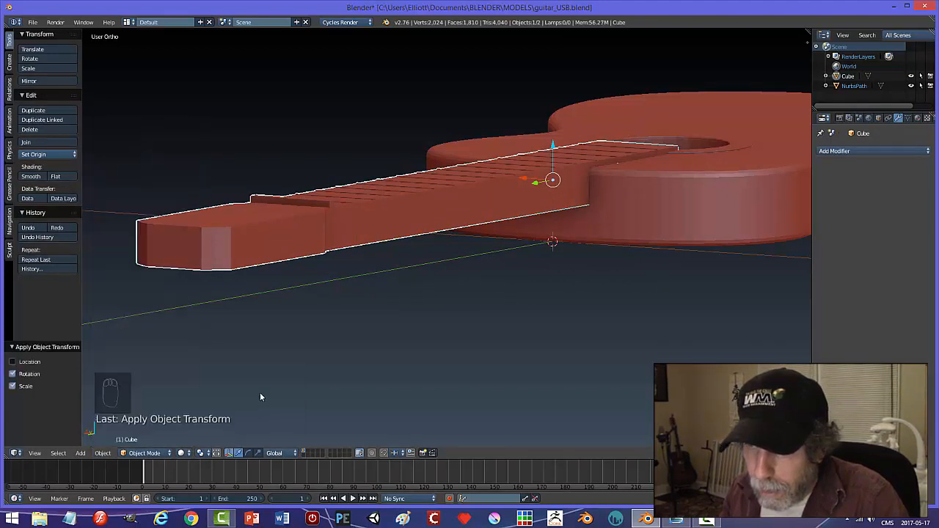
{"action": "left_click", "coordinate": [843, 152]}
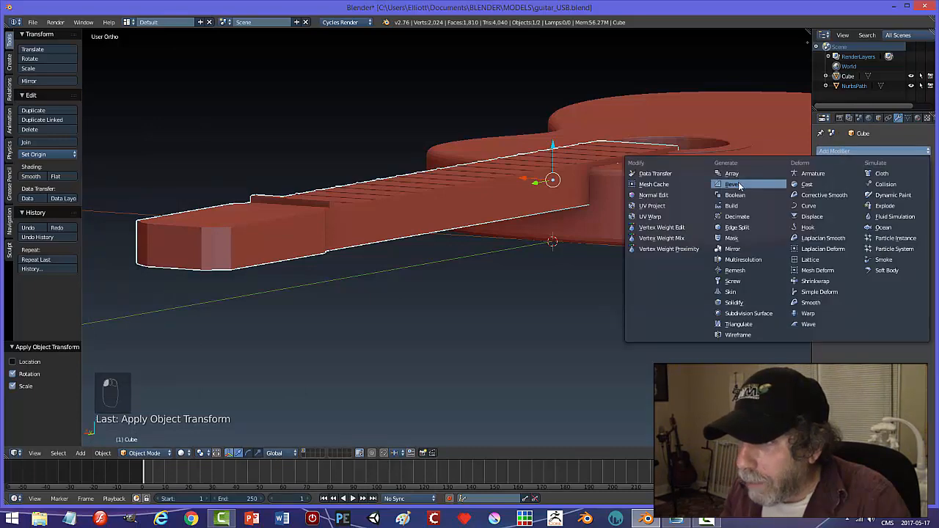
{"action": "left_click", "coordinate": [738, 184]}
{"action": "left_click", "coordinate": [924, 167]}
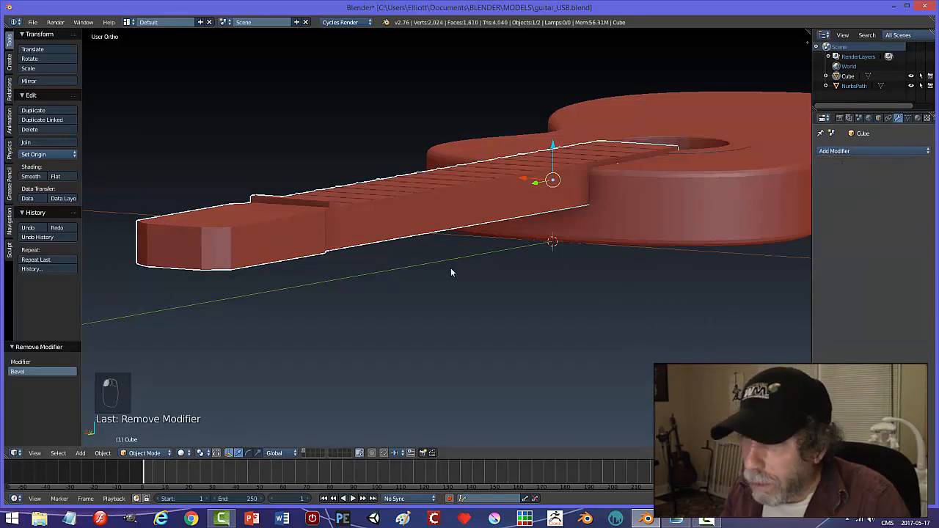
Put the neck back into Edit Mode and inspect the selected lower edges on its underside
{"action": "key", "text": "Tab"}
{"action": "left_click", "coordinate": [500, 271]}
{"action": "middle_click_drag", "start_coordinate": [357, 287], "coordinate": [400, 251]}
{"action": "scroll", "coordinate": [363, 209], "scroll_direction": "up", "scroll_amount": 2}
{"action": "middle_click_drag", "start_coordinate": [364, 211], "coordinate": [471, 440], "text": "shift"}
{"action": "scroll", "coordinate": [431, 353], "scroll_direction": "up", "scroll_amount": 2}
{"action": "middle_click_drag", "start_coordinate": [445, 332], "coordinate": [434, 285]}
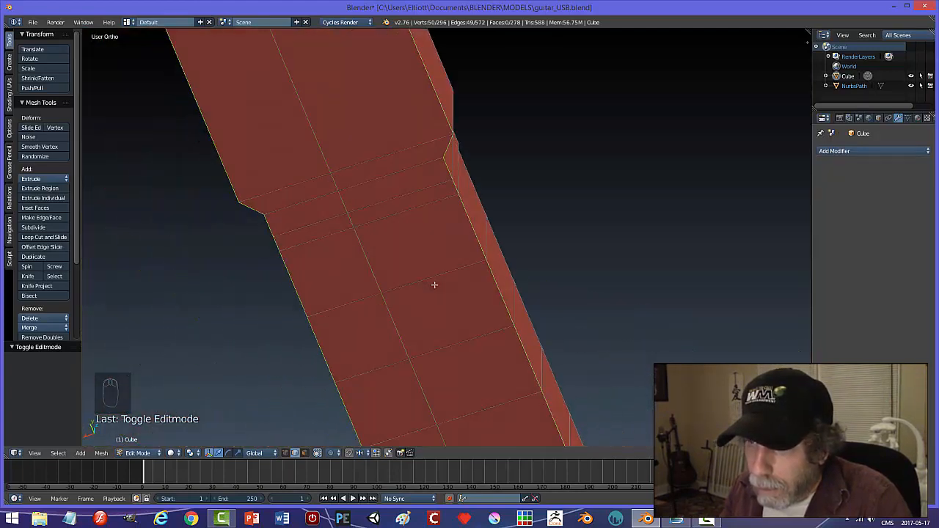
{"action": "middle_click_drag", "start_coordinate": [418, 220], "coordinate": [505, 218]}
Bevel the selected lower edges of the neck and headstock with 3 segments and an offset of about 0.021, ending in Object Mode
{"action": "key", "text": "ctrl+b"}
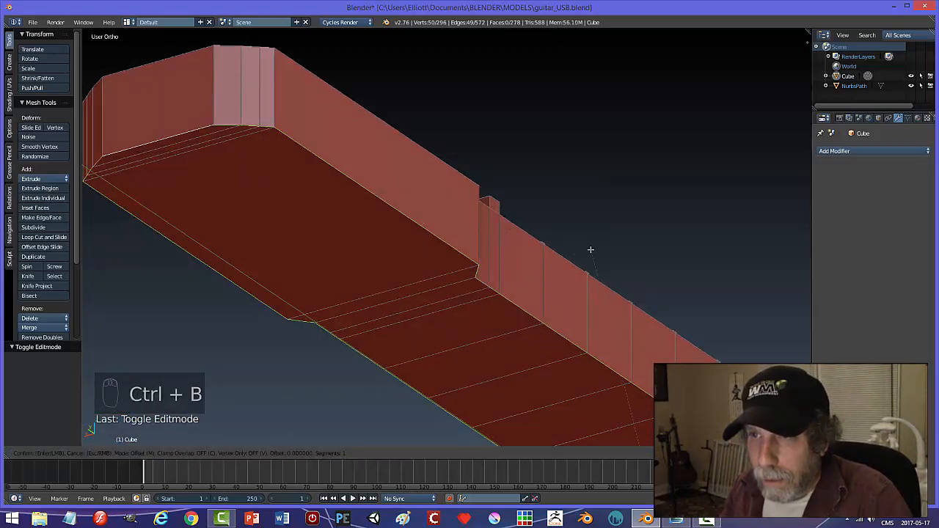
{"action": "right_click", "coordinate": [612, 367]}
{"action": "scroll", "coordinate": [612, 368], "scroll_direction": "down", "scroll_amount": 5}
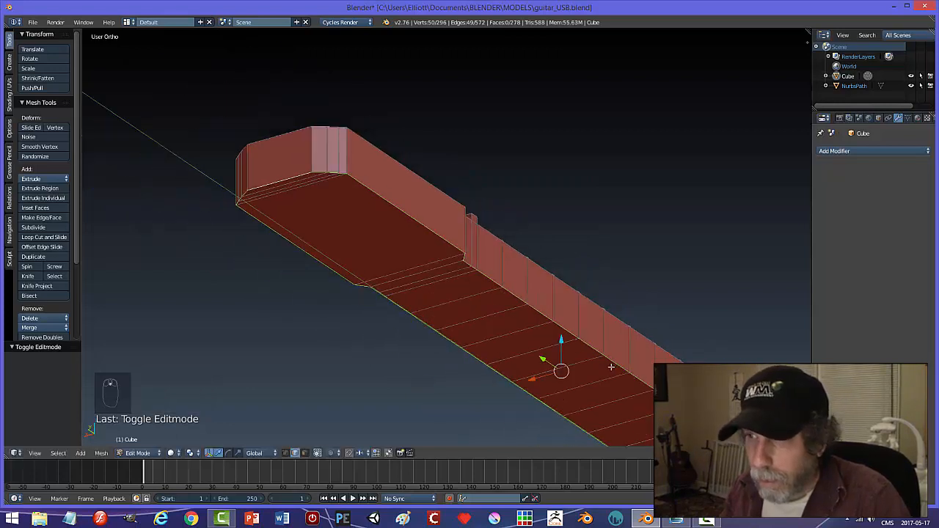
{"action": "scroll", "coordinate": [601, 360], "scroll_direction": "up", "scroll_amount": 2}
{"action": "key", "text": "ctrl+b"}
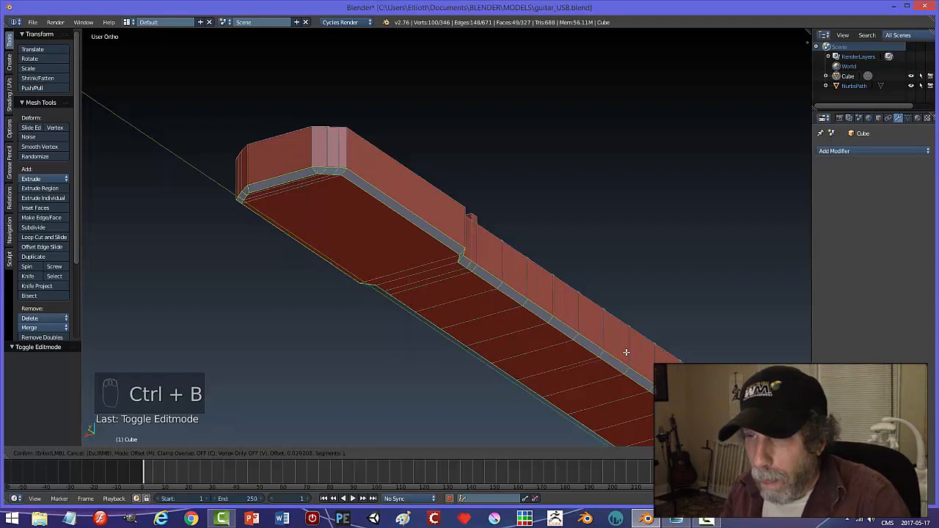
{"action": "scroll", "coordinate": [625, 353], "scroll_direction": "up", "scroll_amount": 2}
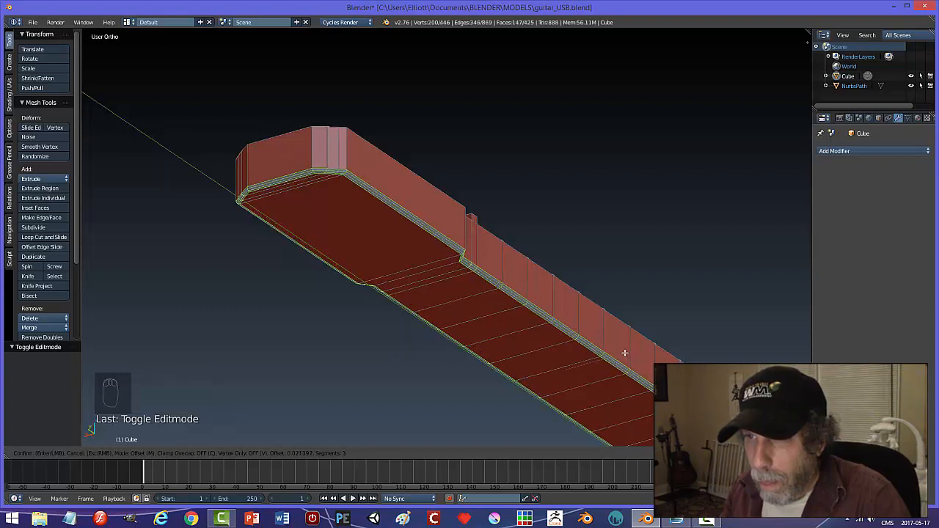
{"action": "left_click", "coordinate": [625, 353]}
{"action": "key", "text": "a"}
{"action": "key", "text": "Tab"}
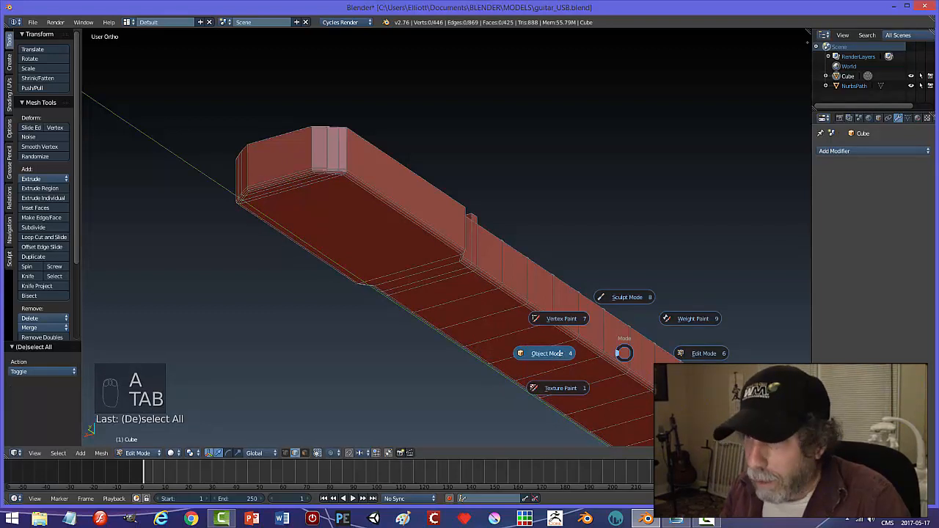
{"action": "middle_click_drag", "start_coordinate": [523, 298], "coordinate": [535, 344]}
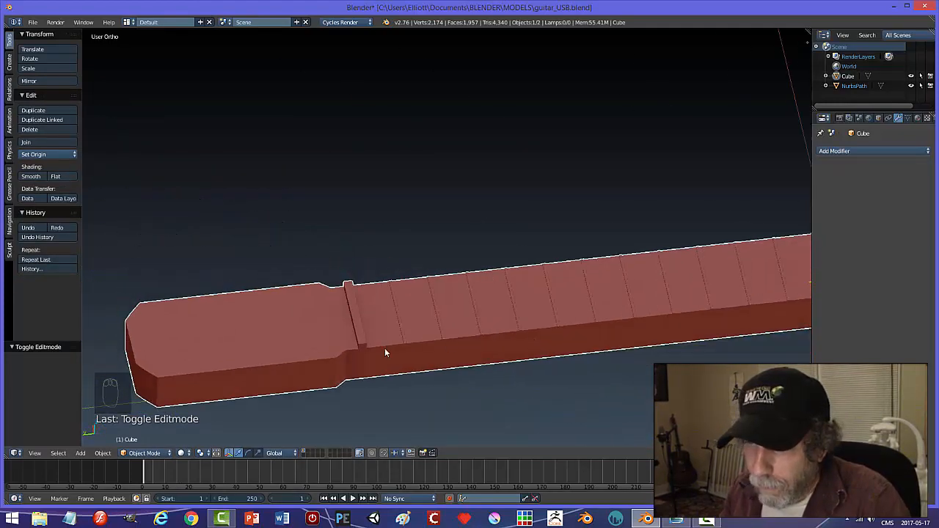
Put the neck into Edit Mode with edge selection and select the headstock's upper side edges and the first fretboard side edges past the nut
{"action": "key", "text": "Tab"}
{"action": "key", "text": "ctrl+Tab"}
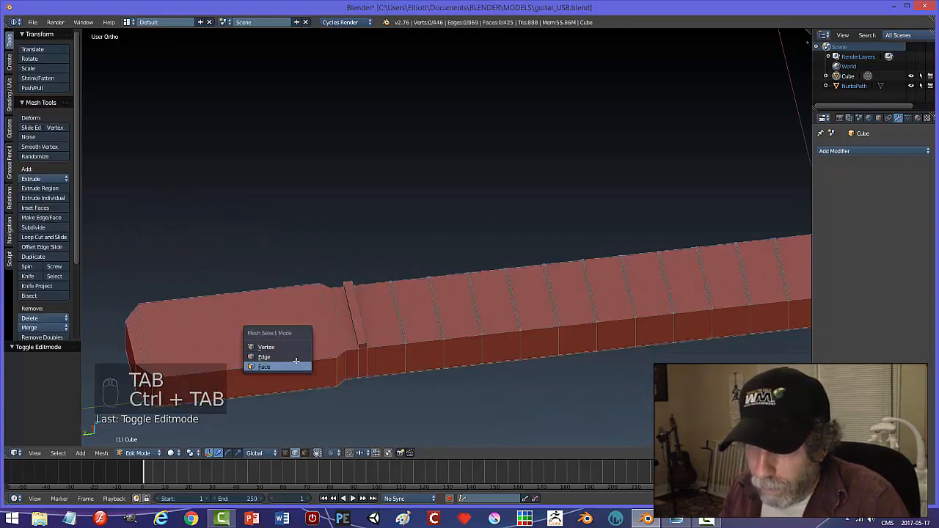
{"action": "left_click", "coordinate": [290, 357]}
{"action": "right_click", "coordinate": [290, 362], "text": "alt"}
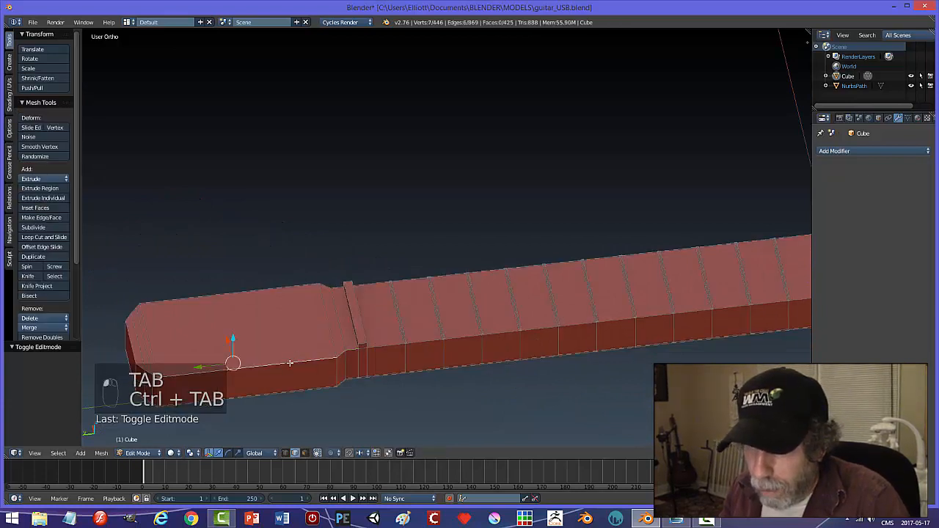
{"action": "right_click", "coordinate": [362, 347], "text": "alt"}
{"action": "right_click", "coordinate": [420, 344], "text": "shift"}
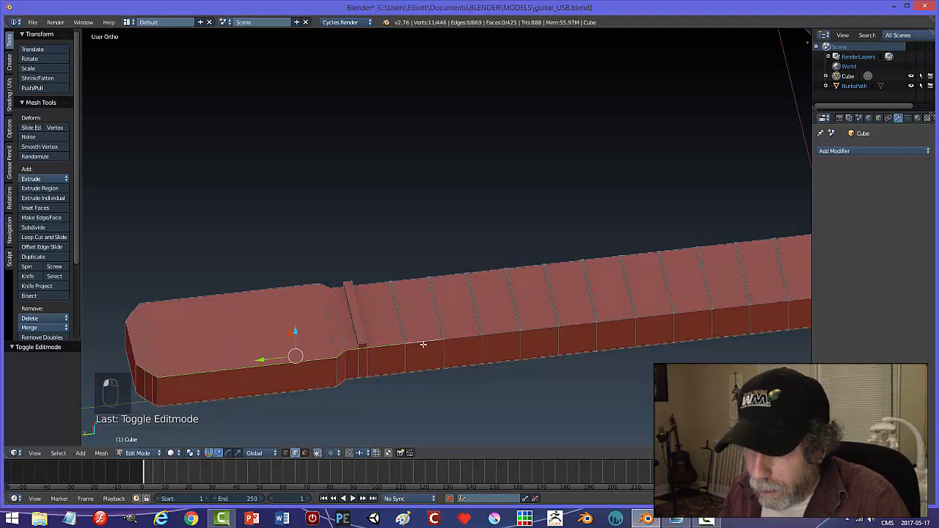
Add the following upper side edge segments between the frets along the same side of the neck to the selection
{"action": "scroll", "coordinate": [463, 355], "scroll_direction": "up", "scroll_amount": 4}
{"action": "middle_click_drag", "start_coordinate": [477, 365], "coordinate": [451, 227], "text": "shift"}
{"action": "scroll", "coordinate": [451, 227], "scroll_direction": "up", "scroll_amount": 3}
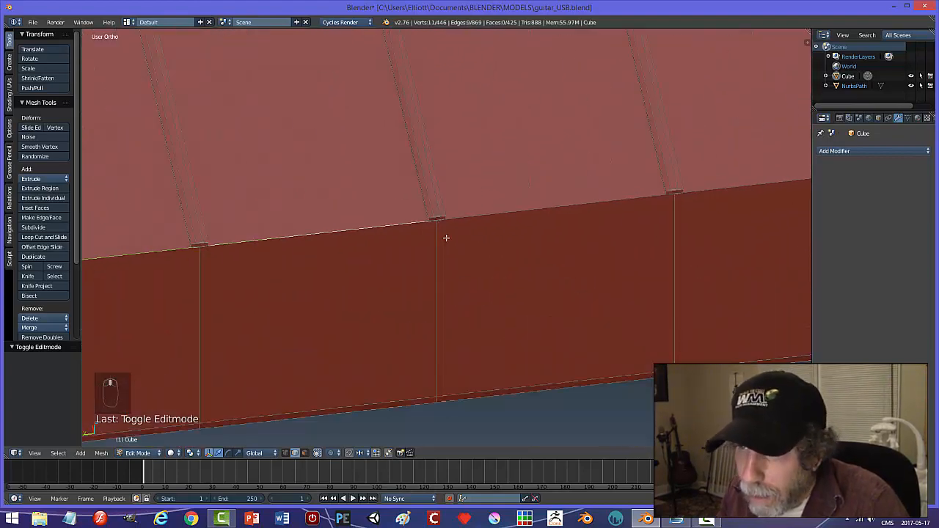
{"action": "scroll", "coordinate": [446, 238], "scroll_direction": "down", "scroll_amount": 1}
{"action": "right_click", "coordinate": [492, 219], "text": "shift"}
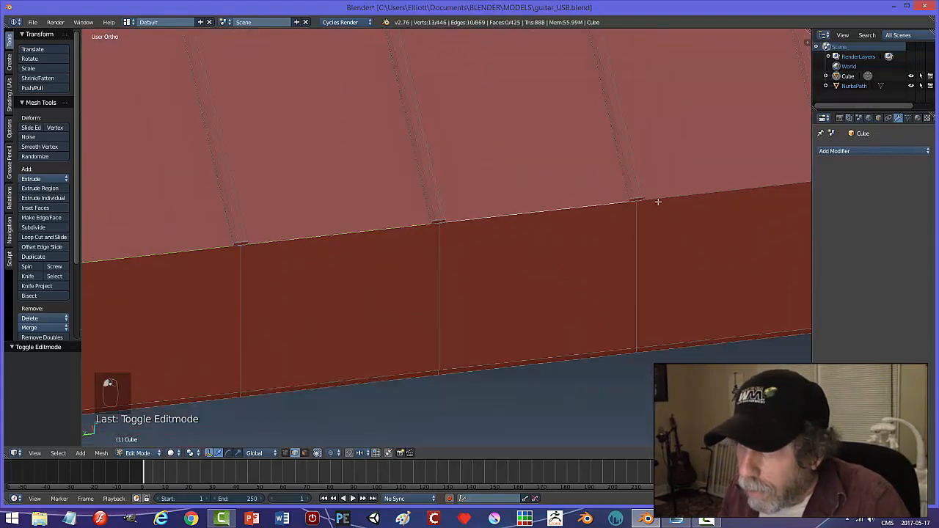
{"action": "right_click", "coordinate": [660, 199], "text": "shift"}
{"action": "scroll", "coordinate": [689, 220], "scroll_direction": "down", "scroll_amount": 4}
{"action": "middle_click_drag", "start_coordinate": [708, 223], "coordinate": [536, 234], "text": "shift"}
{"action": "right_click", "coordinate": [522, 212], "text": "shift"}
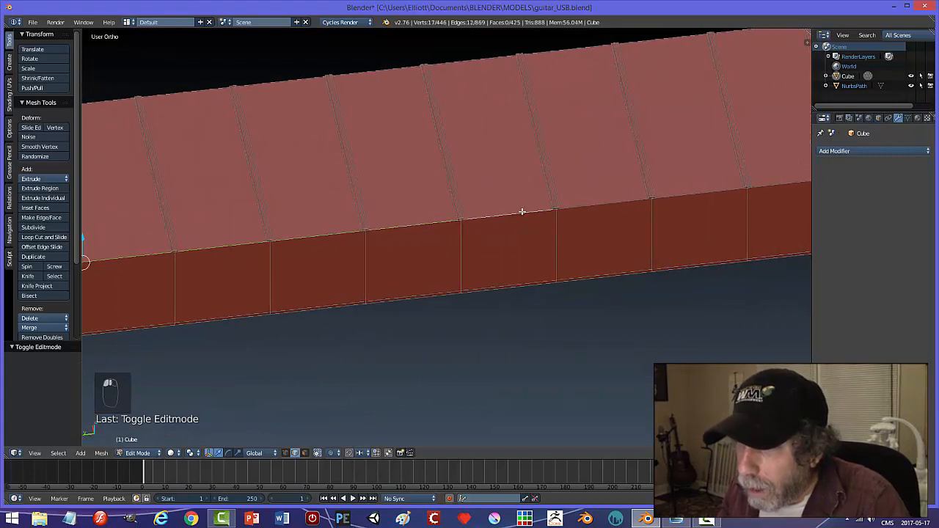
{"action": "right_click", "coordinate": [610, 203], "text": "shift"}
Extend the upper side edge selection along the neck toward the guitar body
{"action": "middle_click_drag", "start_coordinate": [610, 203], "coordinate": [529, 298]}
{"action": "right_click", "coordinate": [529, 299], "text": "shift"}
{"action": "right_click", "coordinate": [554, 323], "text": "shift"}
{"action": "middle_click_drag", "start_coordinate": [620, 329], "coordinate": [501, 145]}
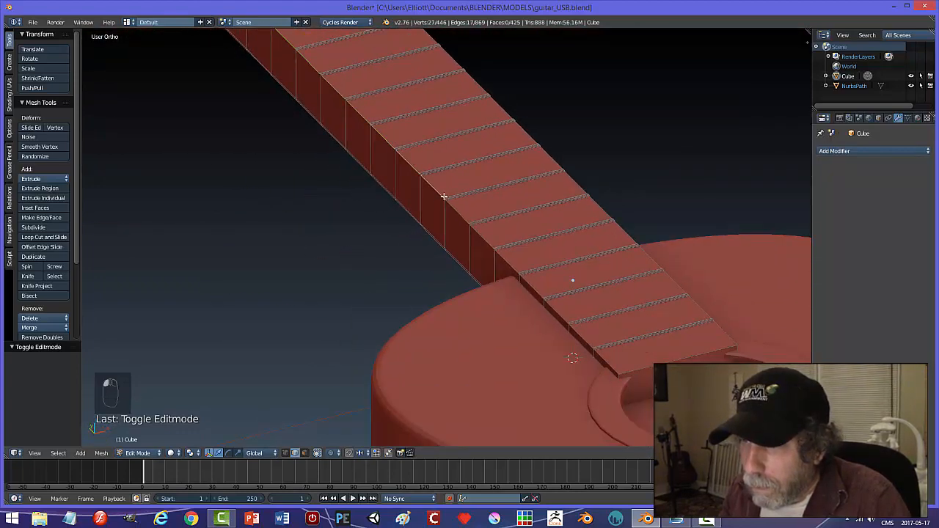
{"action": "right_click", "coordinate": [462, 213], "text": "shift"}
{"action": "middle_click_drag", "start_coordinate": [462, 213], "coordinate": [379, 208]}
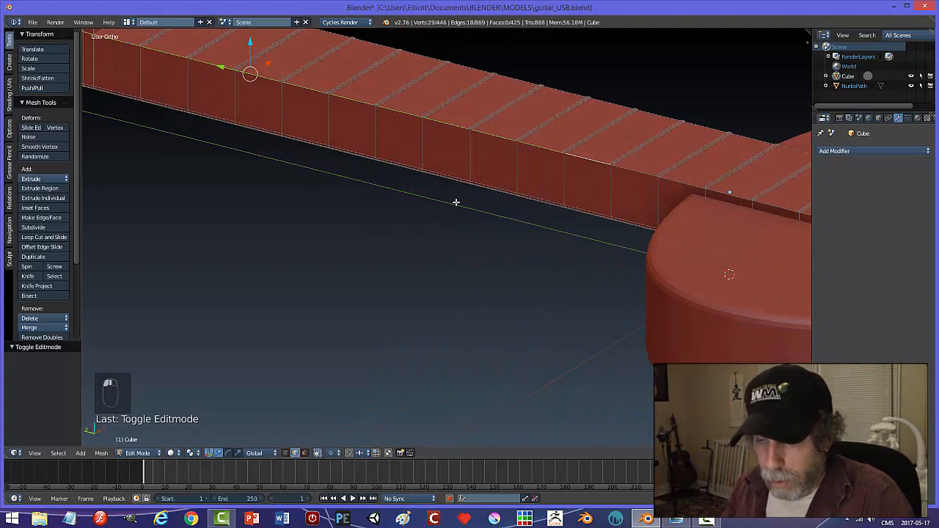
Try a bevel on the selection, cancel it, and add the remaining upper side edges down to the fretboard's soundhole end
{"action": "key", "text": "ctrl+b"}
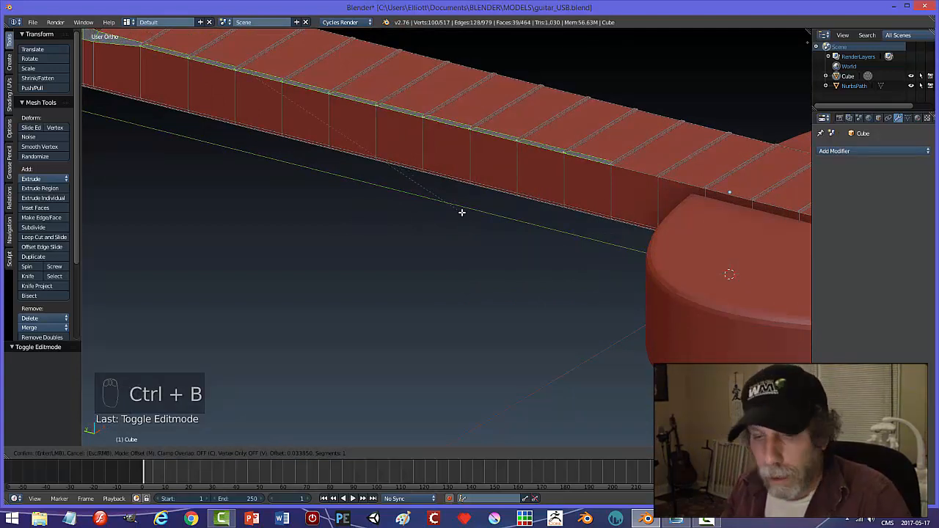
{"action": "right_click", "coordinate": [462, 212]}
{"action": "right_click", "coordinate": [637, 171], "text": "shift"}
{"action": "right_click", "coordinate": [671, 179], "text": "shift"}
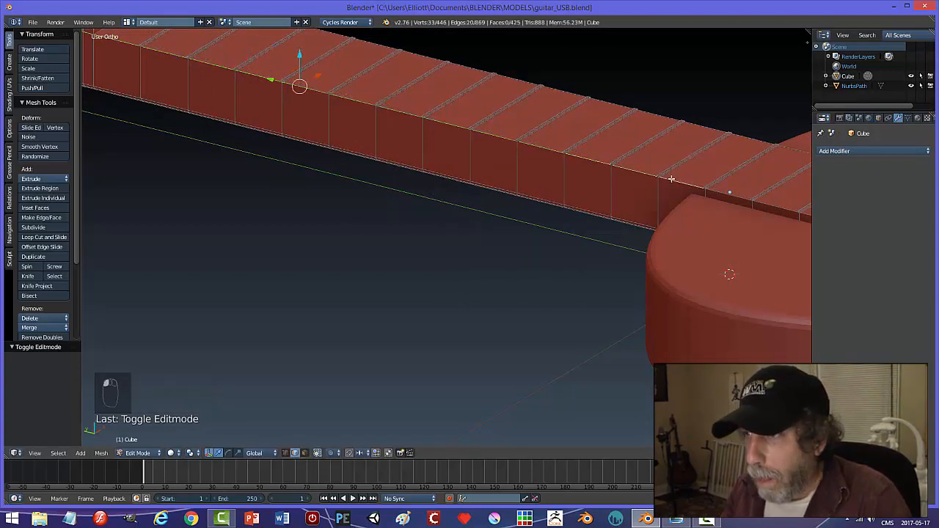
{"action": "middle_click_drag", "start_coordinate": [706, 202], "coordinate": [483, 142], "text": "shift"}
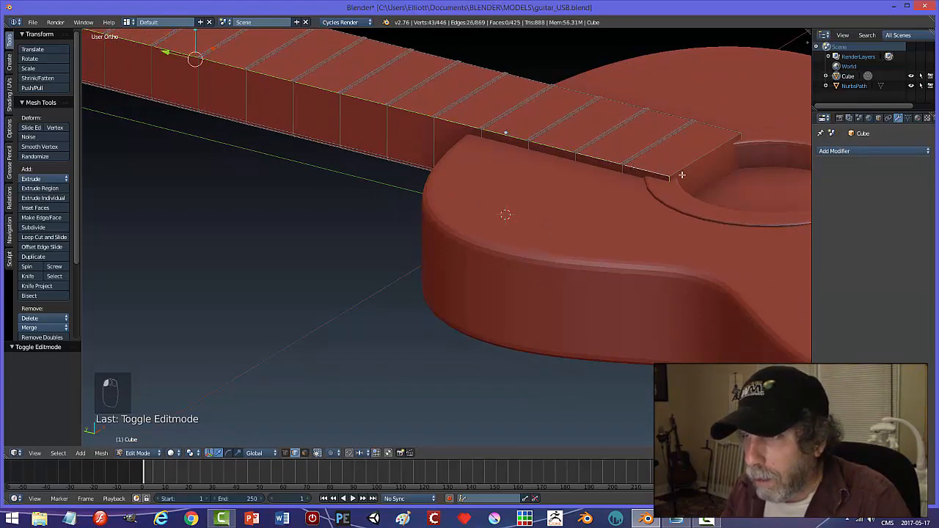
Select the upper edges along the opposite side of the neck and around the headstock, completing the top outline
{"action": "middle_click_drag", "start_coordinate": [697, 174], "coordinate": [351, 140]}
{"action": "scroll", "coordinate": [350, 140], "scroll_direction": "down", "scroll_amount": 2}
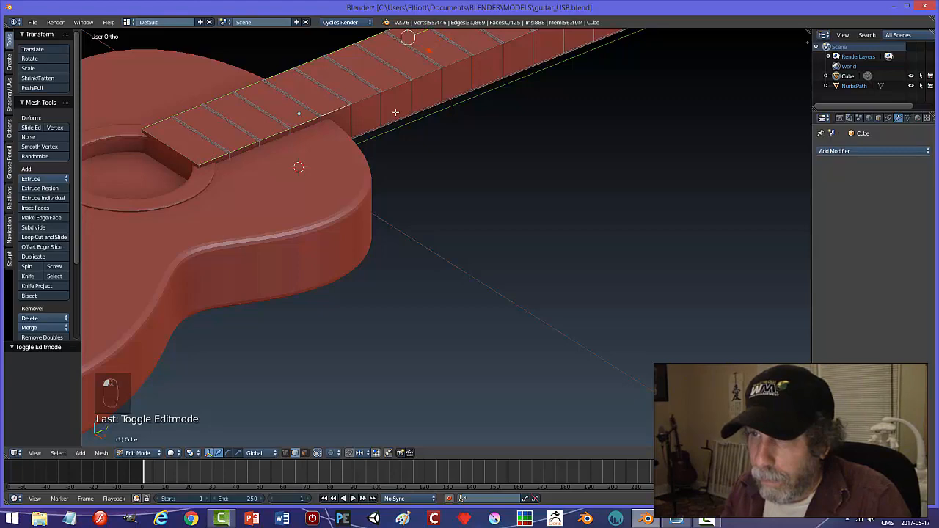
{"action": "middle_click_drag", "start_coordinate": [394, 113], "coordinate": [400, 76]}
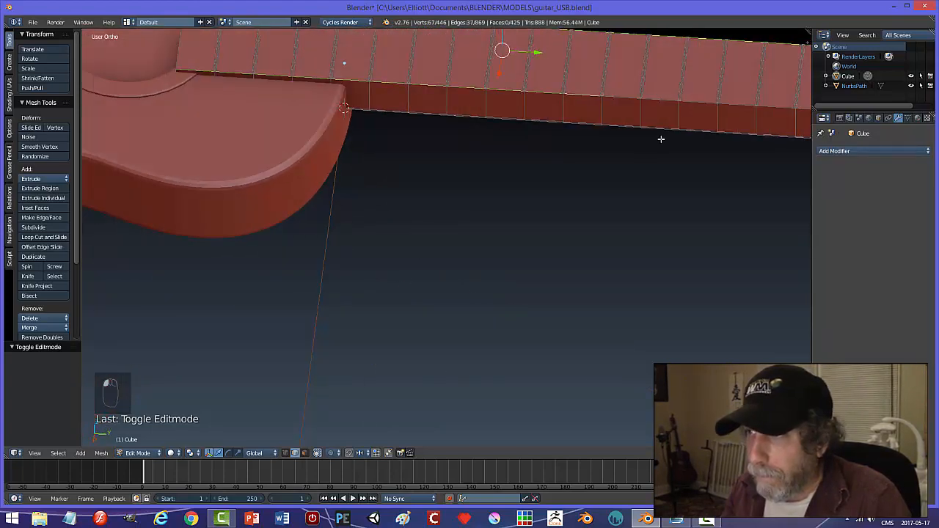
{"action": "middle_click_drag", "start_coordinate": [660, 139], "coordinate": [415, 96], "text": "shift"}
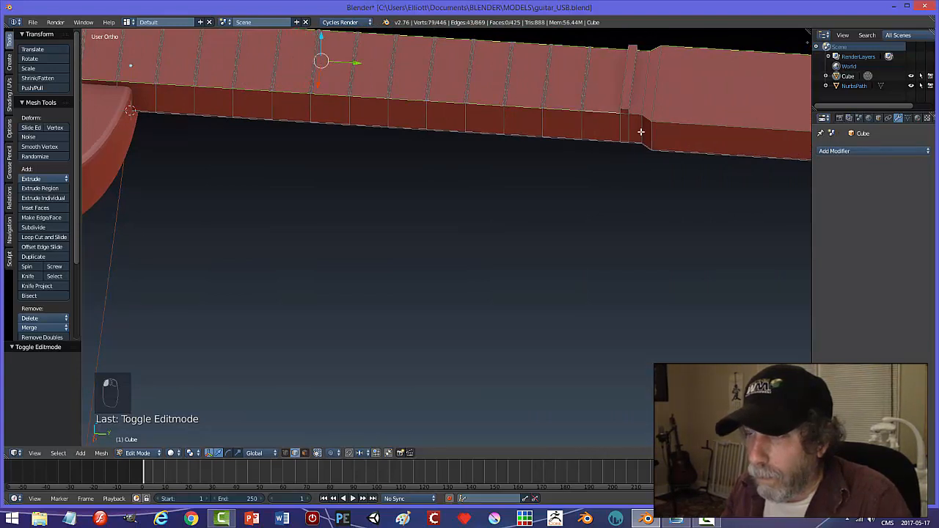
{"action": "scroll", "coordinate": [678, 143], "scroll_direction": "down", "scroll_amount": 3}
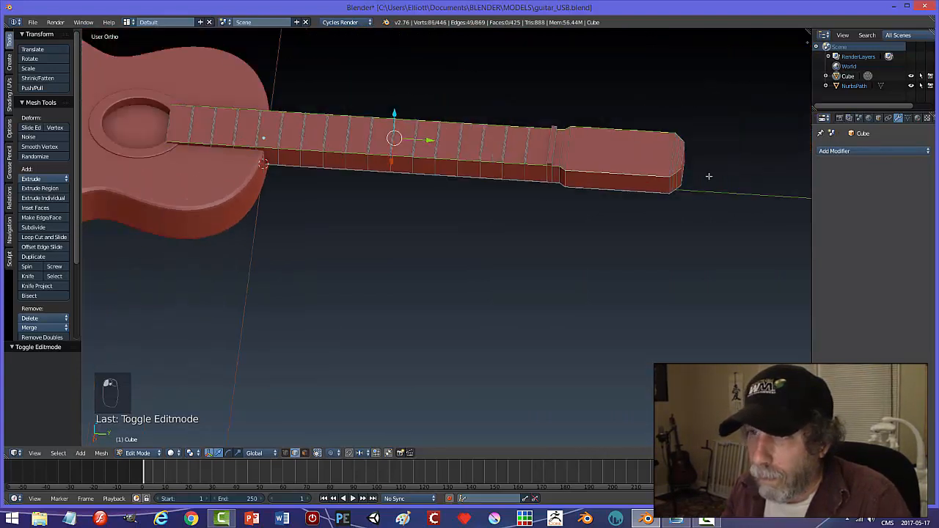
{"action": "middle_click_drag", "start_coordinate": [709, 176], "coordinate": [560, 225]}
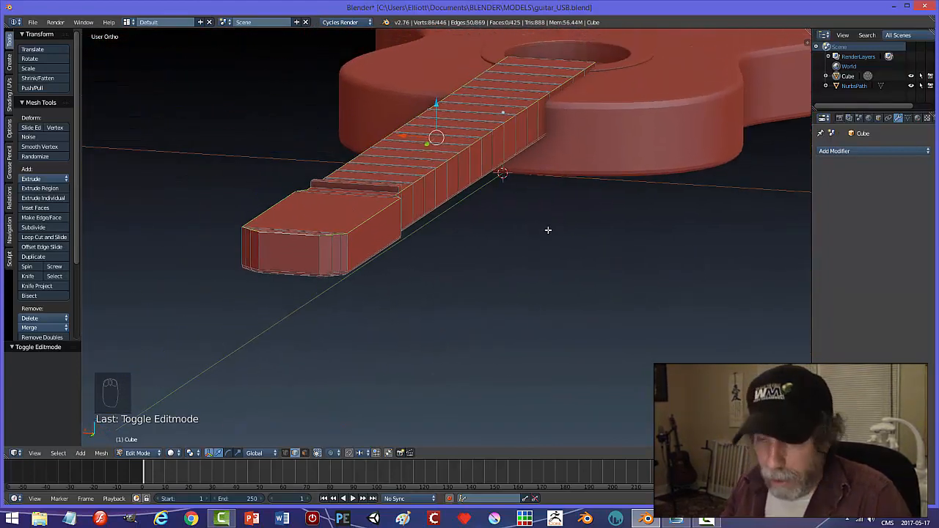
Bevel the selected upper outline edges with an amount of about 0.014 and 3 segments, then return to Object Mode
{"action": "key", "text": "ctrl+b"}
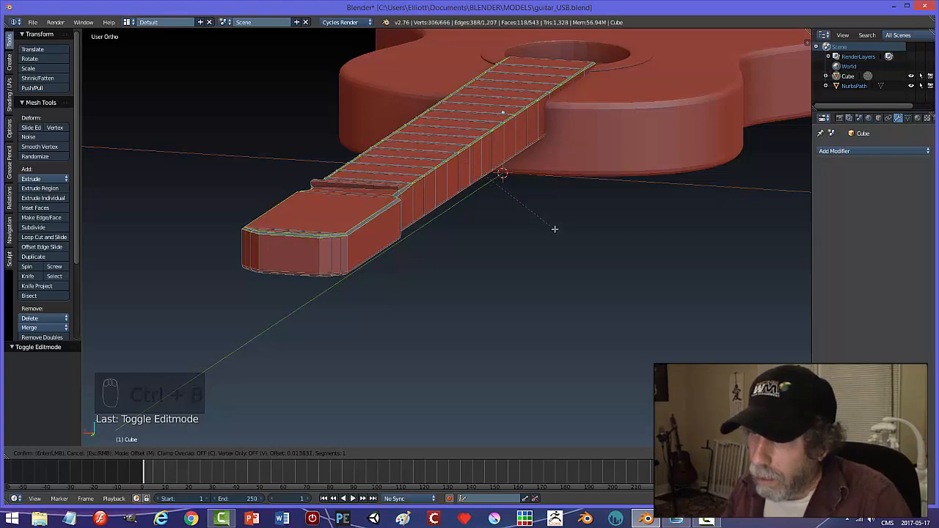
{"action": "scroll", "coordinate": [555, 229], "scroll_direction": "up", "scroll_amount": 2}
{"action": "left_click", "coordinate": [586, 240]}
{"action": "middle_click_drag", "start_coordinate": [586, 239], "coordinate": [493, 276]}
{"action": "key", "text": "a"}
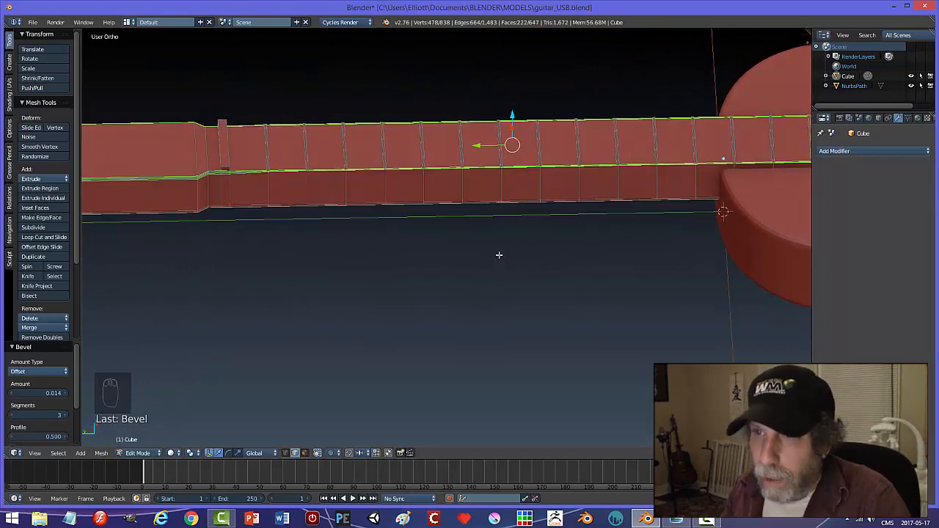
{"action": "key", "text": "Tab"}
{"action": "left_click", "coordinate": [430, 252]}
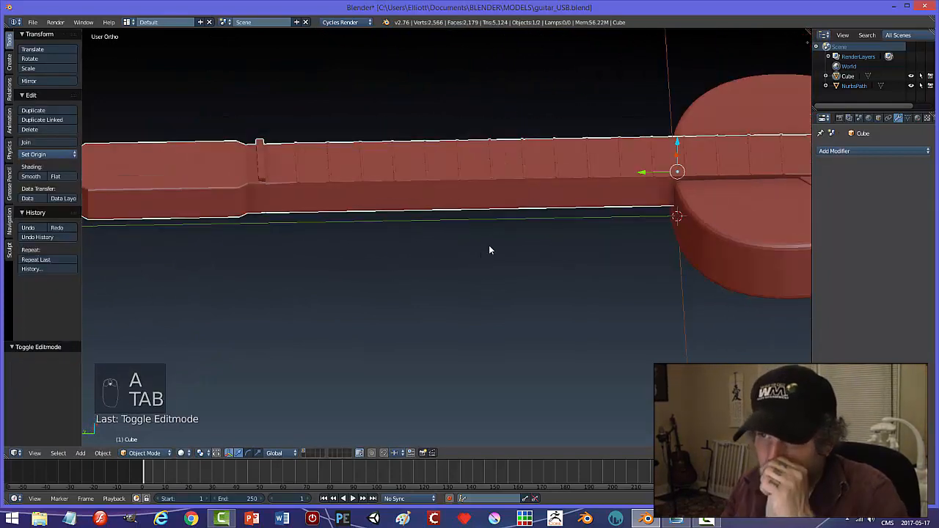
Put the neck back into Edit Mode and select the two long top edges of the nut
{"action": "middle_click_drag", "start_coordinate": [467, 247], "coordinate": [323, 264]}
{"action": "middle_click_drag", "start_coordinate": [638, 179], "coordinate": [549, 212], "text": "shift"}
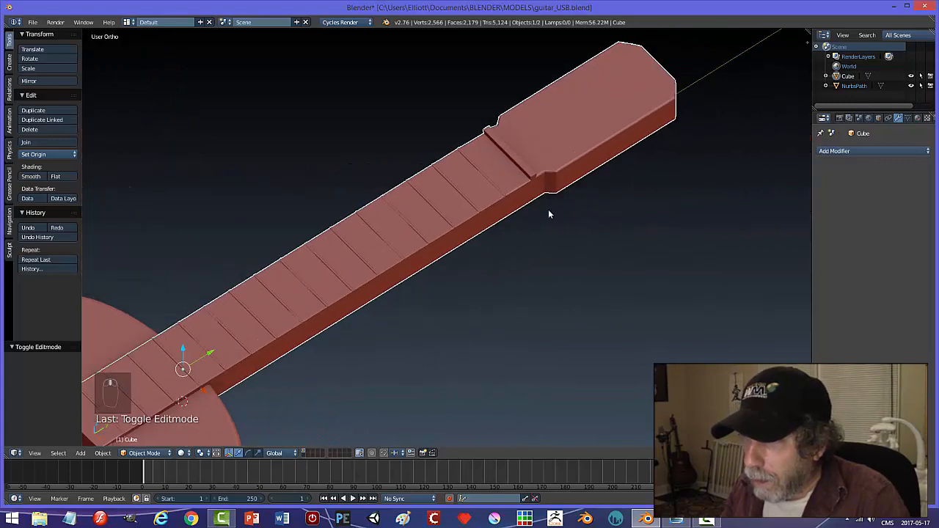
{"action": "key", "text": "Tab"}
{"action": "left_click", "coordinate": [688, 195]}
{"action": "scroll", "coordinate": [614, 223], "scroll_direction": "up", "scroll_amount": 3}
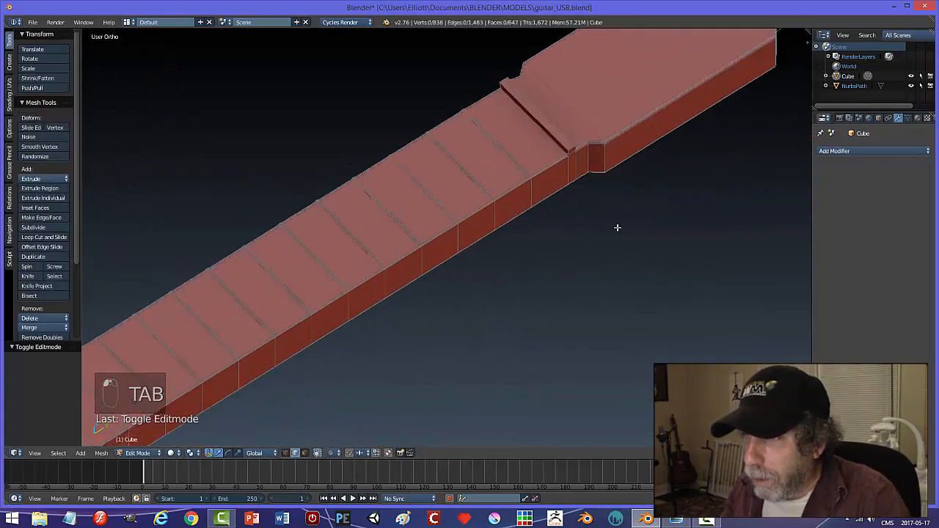
{"action": "mouse_move", "coordinate": [628, 191]}
{"action": "middle_mouse_down"}
{"action": "mouse_move", "coordinate": [565, 180]}
{"action": "mouse_move", "coordinate": [562, 164]}
{"action": "mouse_move", "coordinate": [599, 133]}
{"action": "mouse_move", "coordinate": [619, 191]}
{"action": "middle_mouse_up"}
{"action": "left_click", "coordinate": [590, 130]}
{"action": "left_click", "coordinate": [609, 110], "text": "shift"}
Bevel the nut's top edges with an offset of about 0.01, clear the selection and return to Object Mode
{"action": "key", "text": "ctrl+b"}
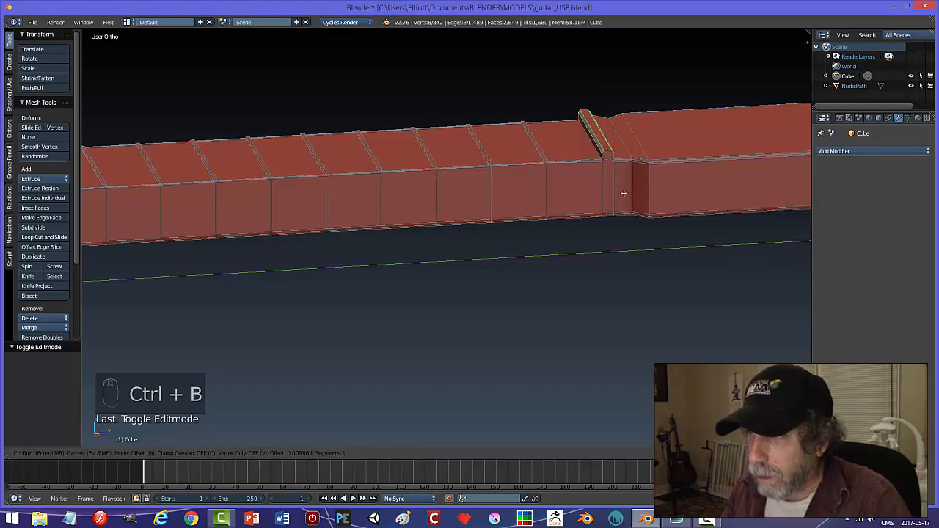
{"action": "left_click", "coordinate": [623, 193]}
{"action": "key", "text": "a"}
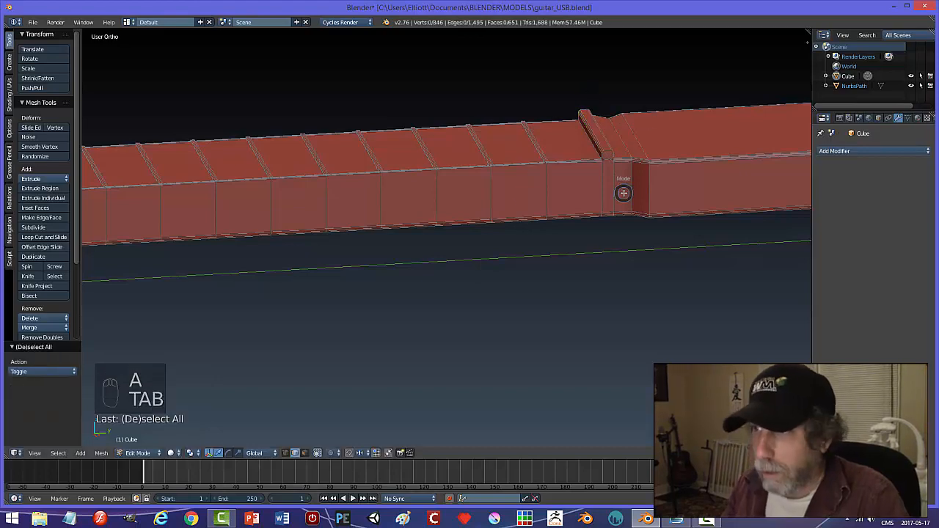
{"action": "key", "text": "Tab"}
Save guitar_USB.blend over the existing file and inspect the beveled neck together with the whole guitar
{"action": "scroll", "coordinate": [597, 209], "scroll_direction": "down", "scroll_amount": 4}
{"action": "middle_click_drag", "start_coordinate": [596, 210], "coordinate": [681, 248]}
{"action": "key", "text": "ctrl+s"}
{"action": "left_click", "coordinate": [638, 237]}
{"action": "scroll", "coordinate": [602, 245], "scroll_direction": "down", "scroll_amount": 3}
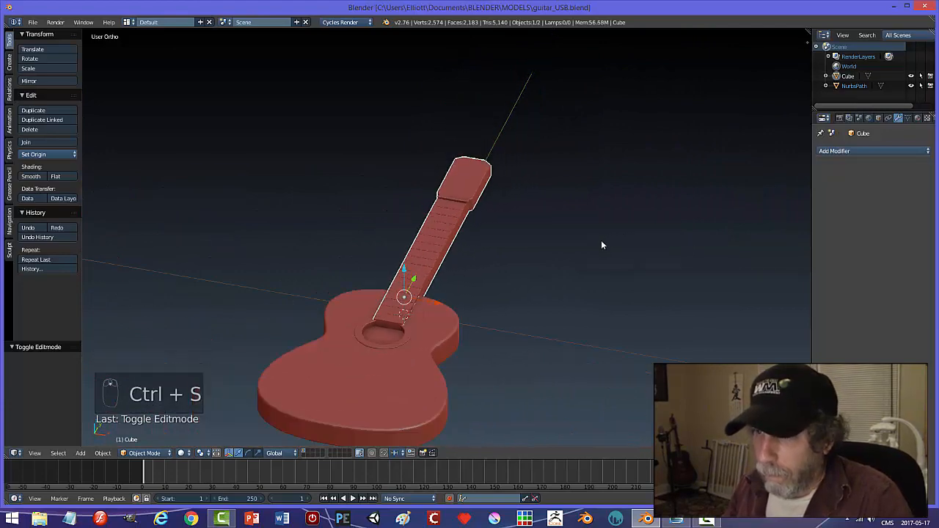
{"action": "middle_click_drag", "start_coordinate": [601, 245], "coordinate": [636, 232]}
{"action": "scroll", "coordinate": [631, 238], "scroll_direction": "up", "scroll_amount": 5}
{"action": "middle_click_drag", "start_coordinate": [666, 267], "coordinate": [339, 229]}
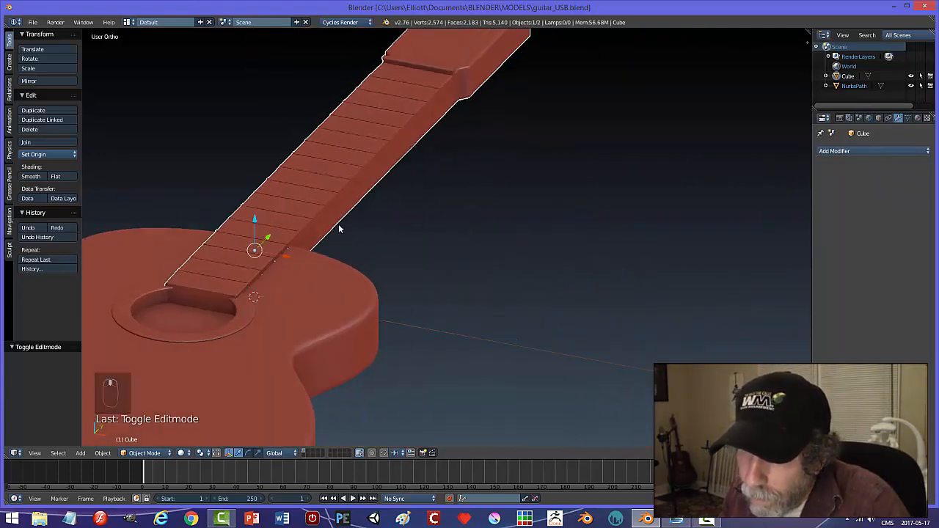
Move the guitar neck about 0.121 along Y, away from the sound hole
{"action": "left_click_drag", "start_coordinate": [270, 233], "coordinate": [276, 231]}
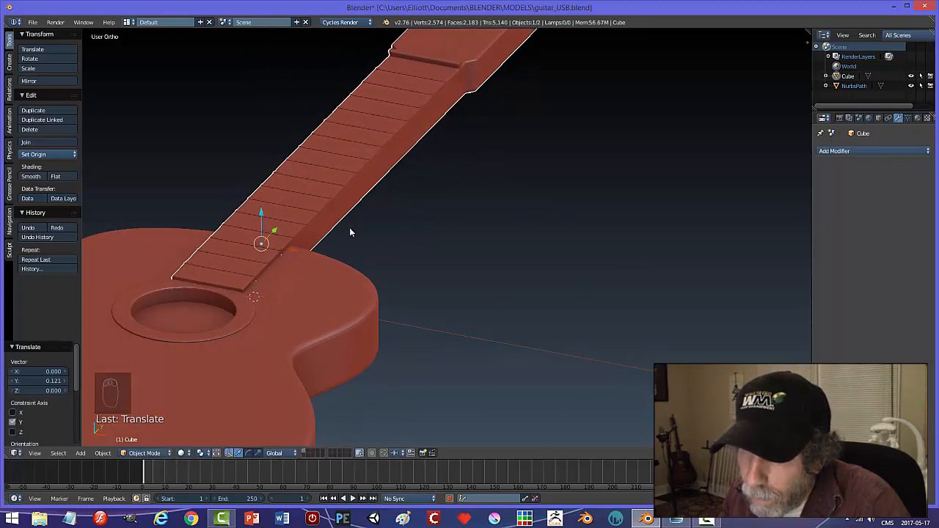
{"action": "key", "text": "a"}
{"action": "middle_click_drag", "start_coordinate": [489, 228], "coordinate": [378, 262]}
Edit the neck mesh in face selection mode and select the underside face next to the guitar body
{"action": "right_click", "coordinate": [377, 262]}
{"action": "key", "text": "Tab"}
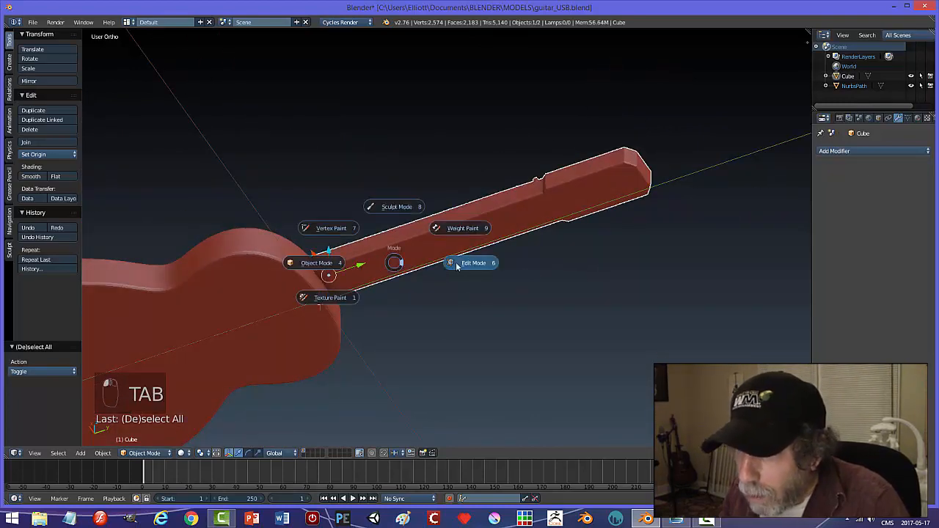
{"action": "middle_click_drag", "start_coordinate": [377, 309], "coordinate": [463, 285]}
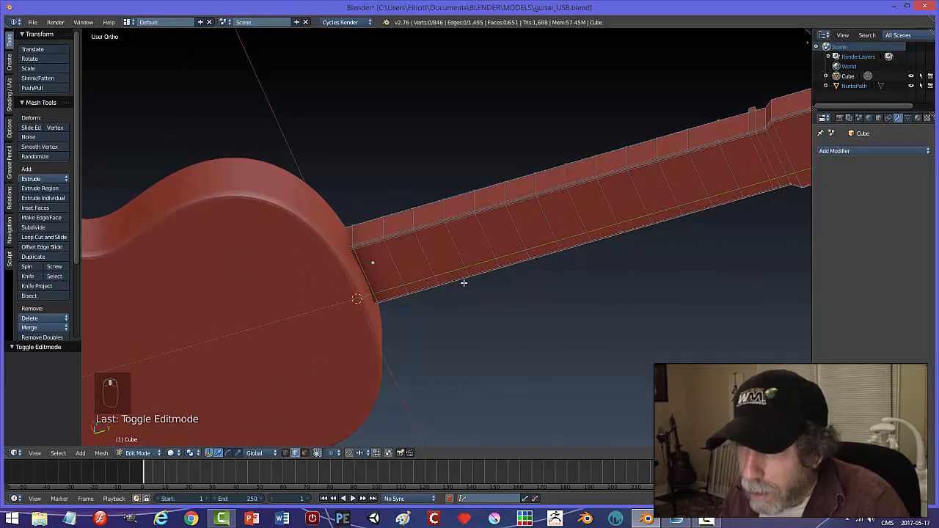
{"action": "key", "text": "z"}
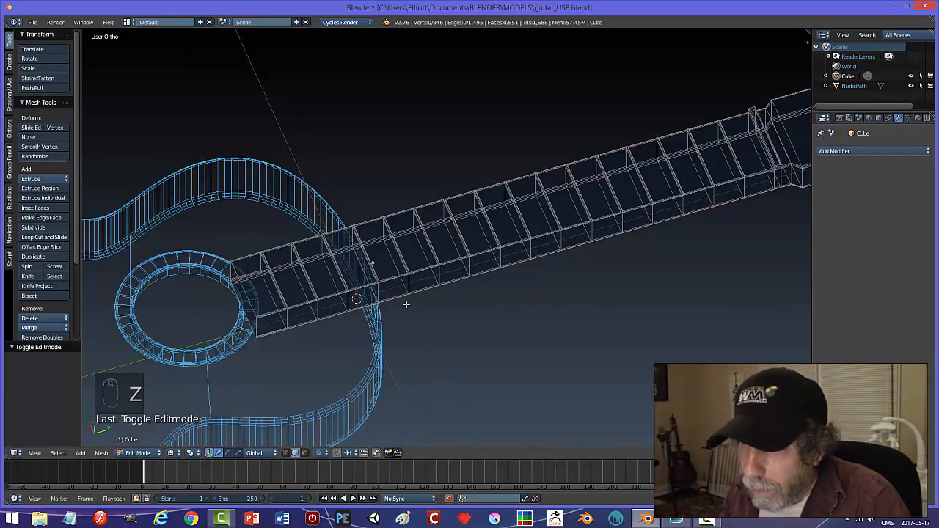
{"action": "key", "text": "ctrl+Tab"}
{"action": "left_click", "coordinate": [402, 286]}
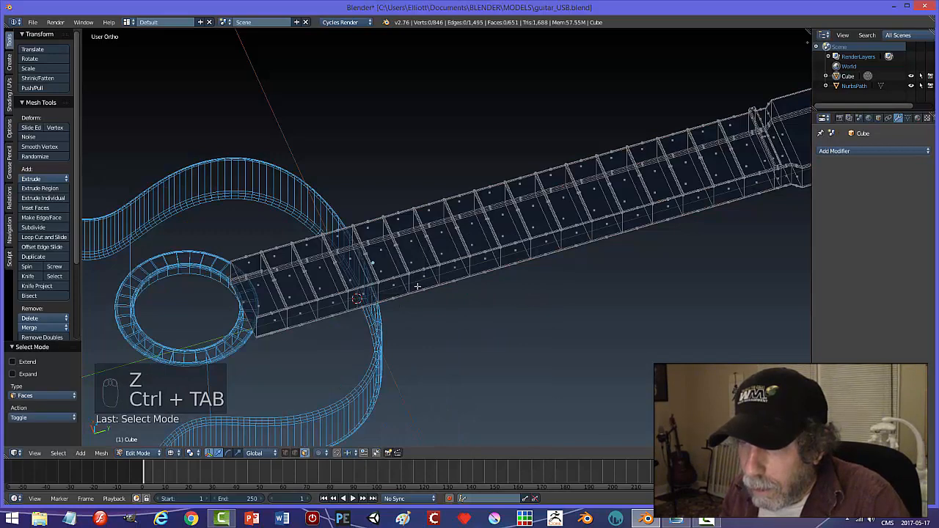
{"action": "key", "text": "z"}
{"action": "left_click", "coordinate": [446, 338]}
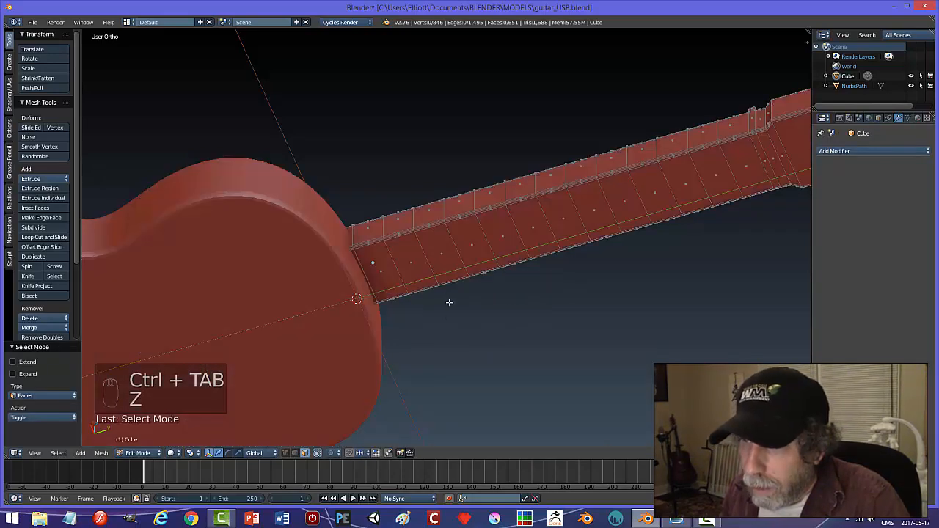
{"action": "left_click", "coordinate": [359, 245]}
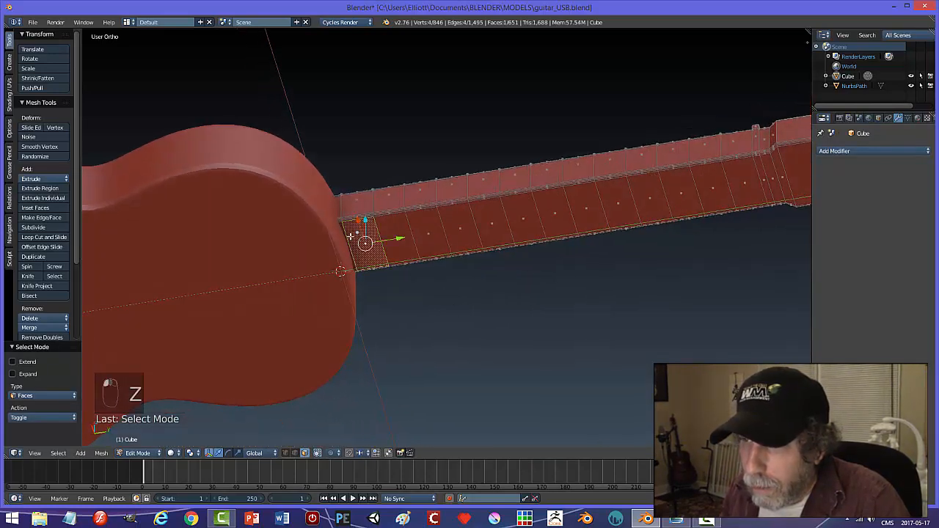
{"action": "right_click", "coordinate": [394, 229], "text": "shift"}
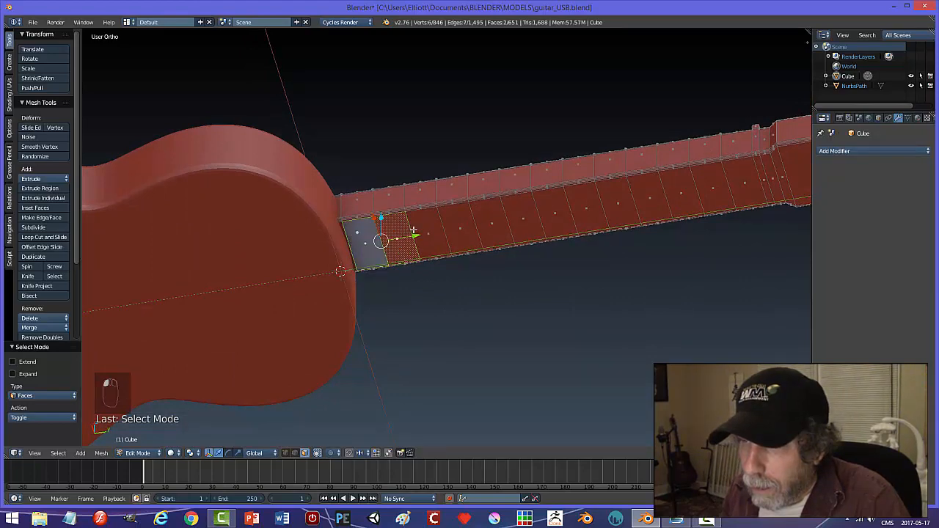
{"action": "middle_click_drag", "start_coordinate": [414, 231], "coordinate": [441, 287]}
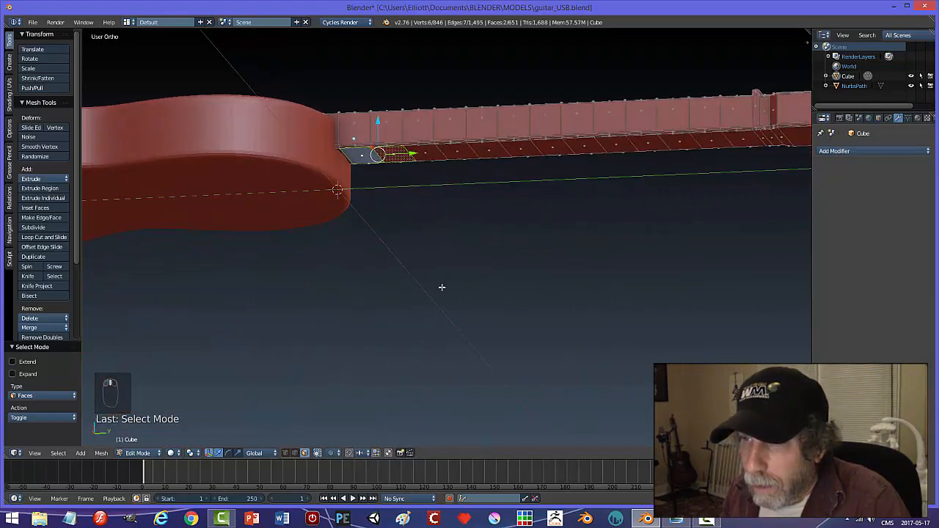
{"action": "right_click", "coordinate": [396, 151], "text": "shift"}
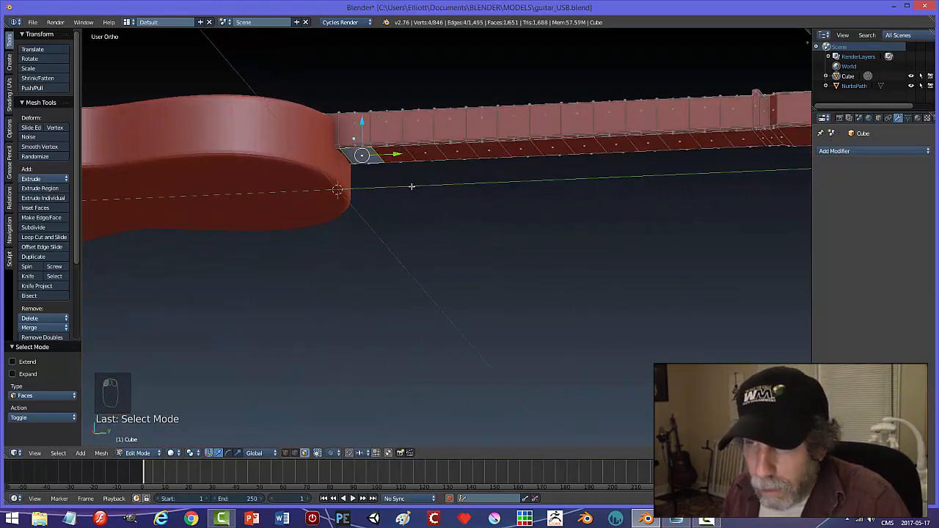
Hide the guitar body object and return to editing the neck mesh
{"action": "key", "text": "Tab"}
{"action": "left_click", "coordinate": [323, 184]}
{"action": "right_click", "coordinate": [300, 160]}
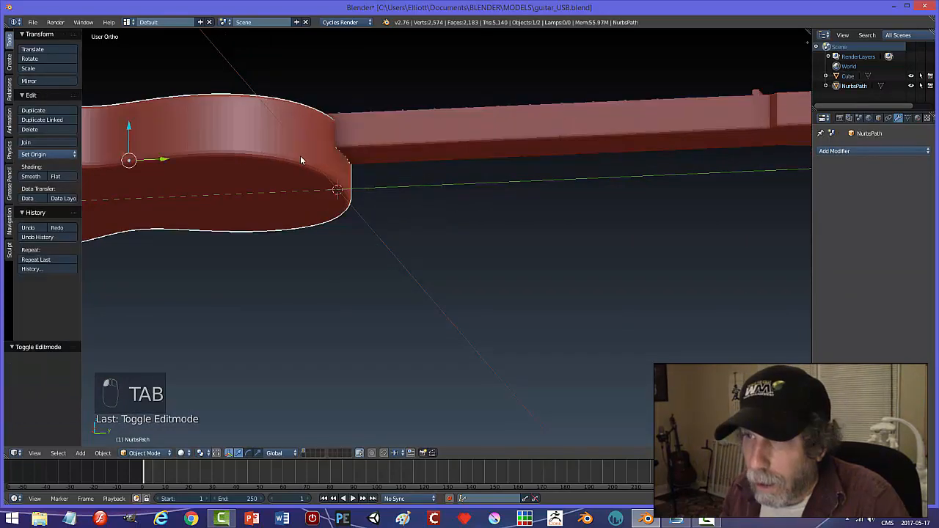
{"action": "key", "text": "h"}
{"action": "right_click", "coordinate": [345, 143]}
{"action": "key", "text": "Tab"}
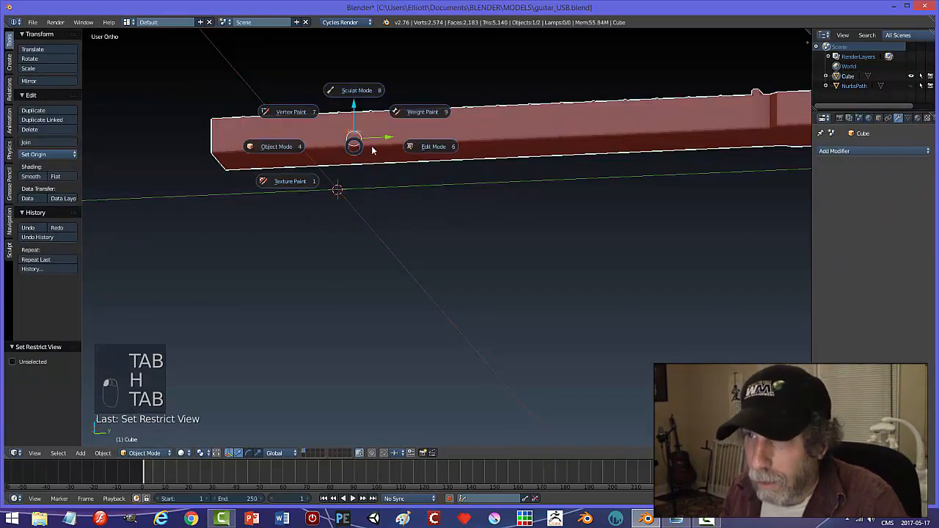
{"action": "left_click", "coordinate": [412, 168]}
Add the adjoining underside face to the selection and extrude both faces about 0.123 downward along Z as a neck heel
{"action": "middle_click_drag", "start_coordinate": [380, 201], "coordinate": [348, 223]}
{"action": "right_click", "coordinate": [337, 178], "text": "shift"}
{"action": "key", "text": "e"}
{"action": "right_click", "coordinate": [386, 194]}
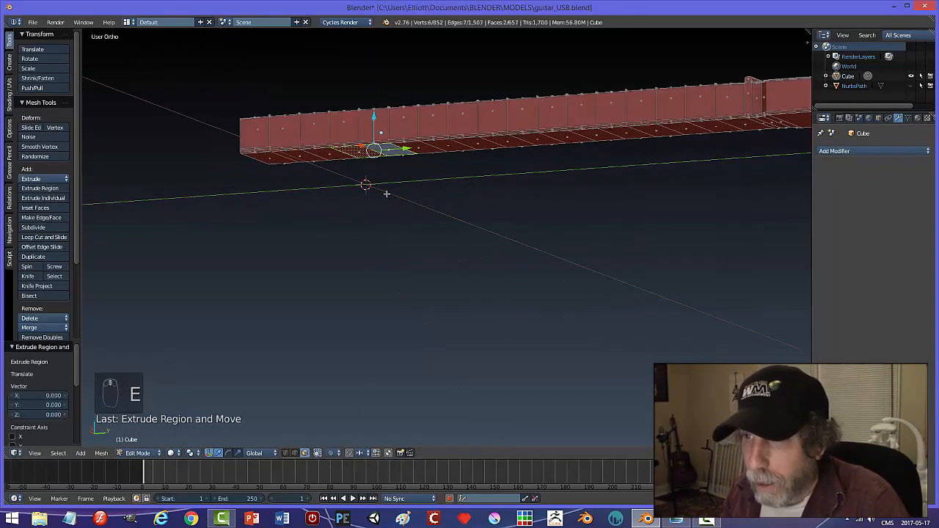
{"action": "left_click_drag", "start_coordinate": [374, 117], "coordinate": [379, 136]}
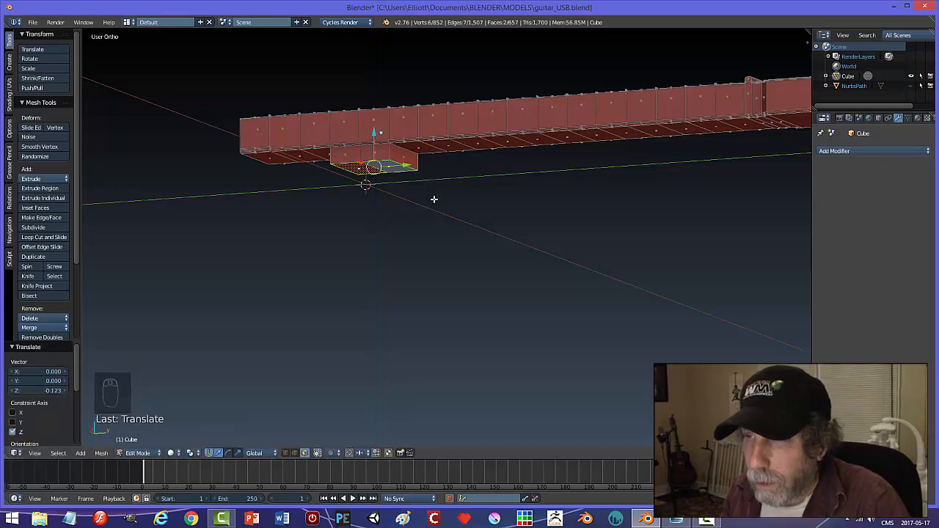
Leave mesh editing and unhide the guitar body
{"action": "key", "text": "Tab"}
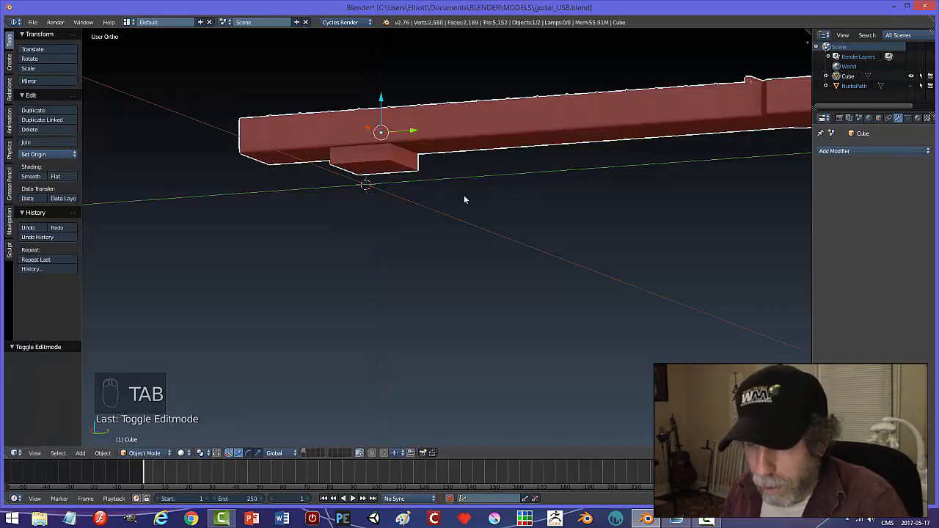
{"action": "key", "text": "alt+h"}
{"action": "middle_click_drag", "start_coordinate": [455, 199], "coordinate": [448, 227]}
In edge selection mode, raise the heel's lower edge facing the headstock about 0.099 along Z to slope the block
{"action": "key", "text": "Tab"}
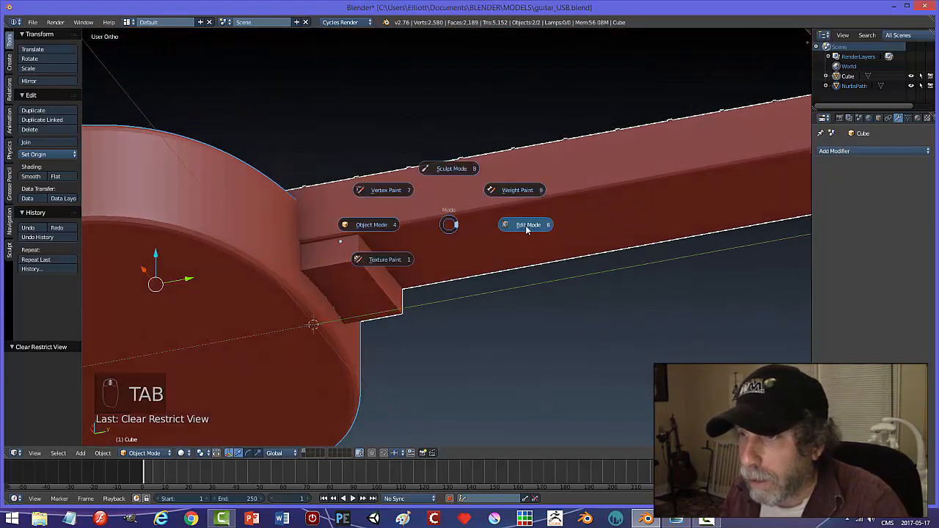
{"action": "left_click", "coordinate": [526, 229]}
{"action": "middle_click_drag", "start_coordinate": [523, 232], "coordinate": [449, 268]}
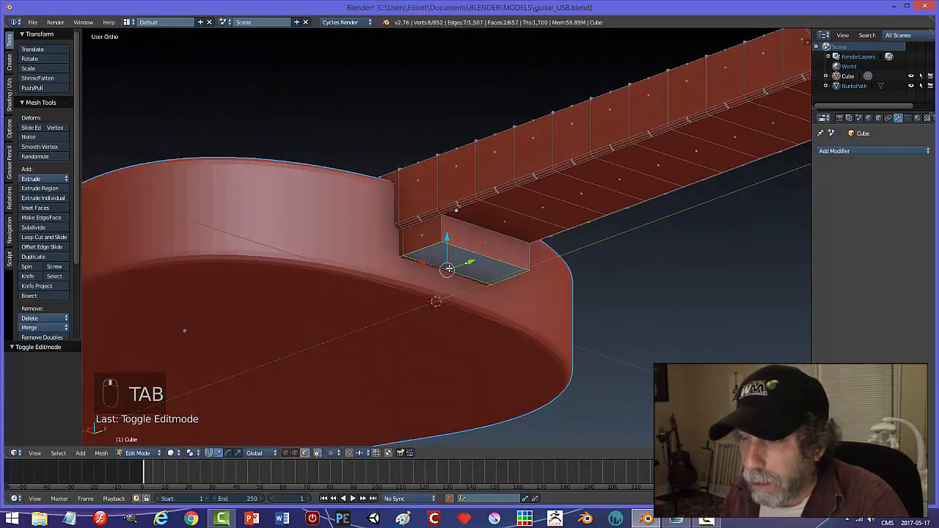
{"action": "key", "text": "a"}
{"action": "key", "text": "a"}
{"action": "key", "text": "ctrl+Tab"}
{"action": "left_click", "coordinate": [484, 255]}
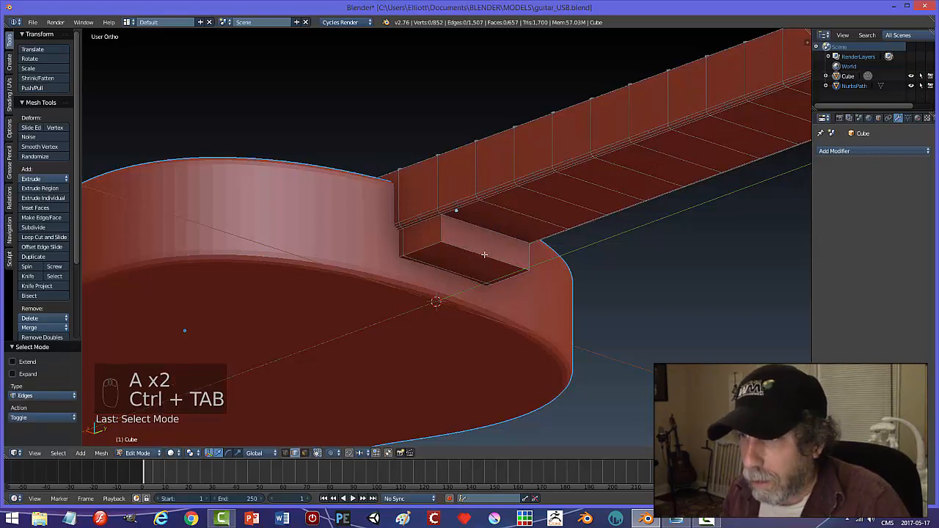
{"action": "mouse_move", "coordinate": [485, 226]}
{"action": "left_mouse_down"}
{"action": "mouse_move", "coordinate": [490, 206]}
{"action": "mouse_move", "coordinate": [499, 215]}
{"action": "left_mouse_up"}
{"action": "middle_click_drag", "start_coordinate": [499, 214], "coordinate": [485, 248]}
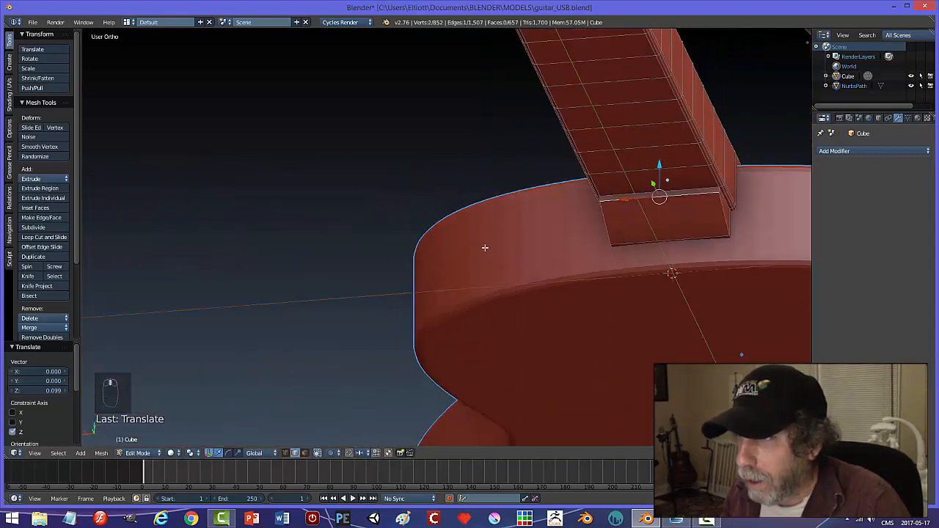
Scale the heel's two sloped side edges along X by about 0.798
{"action": "right_click", "coordinate": [656, 220], "text": "shift"}
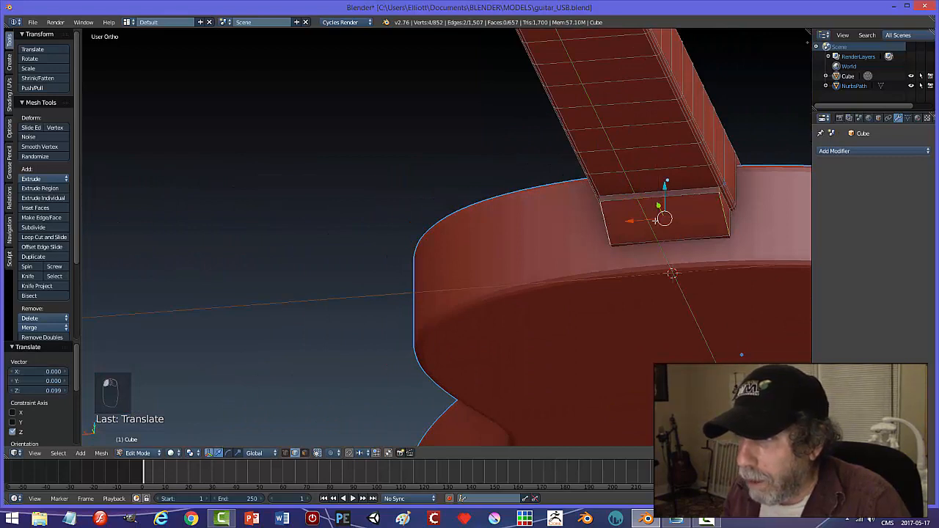
{"action": "key", "text": "s"}
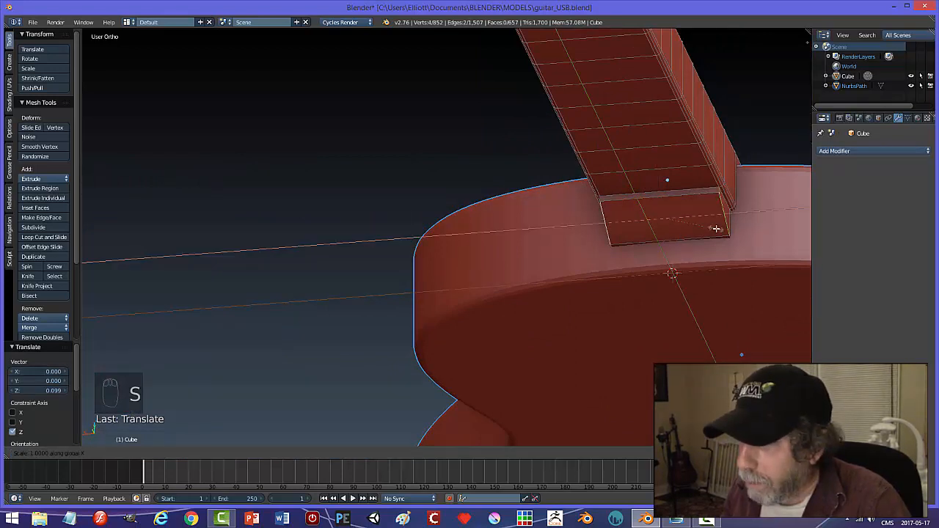
{"action": "key", "text": "x"}
{"action": "left_click", "coordinate": [648, 222]}
{"action": "middle_click_drag", "start_coordinate": [649, 222], "coordinate": [658, 240]}
{"action": "scroll", "coordinate": [604, 246], "scroll_direction": "up", "scroll_amount": 2}
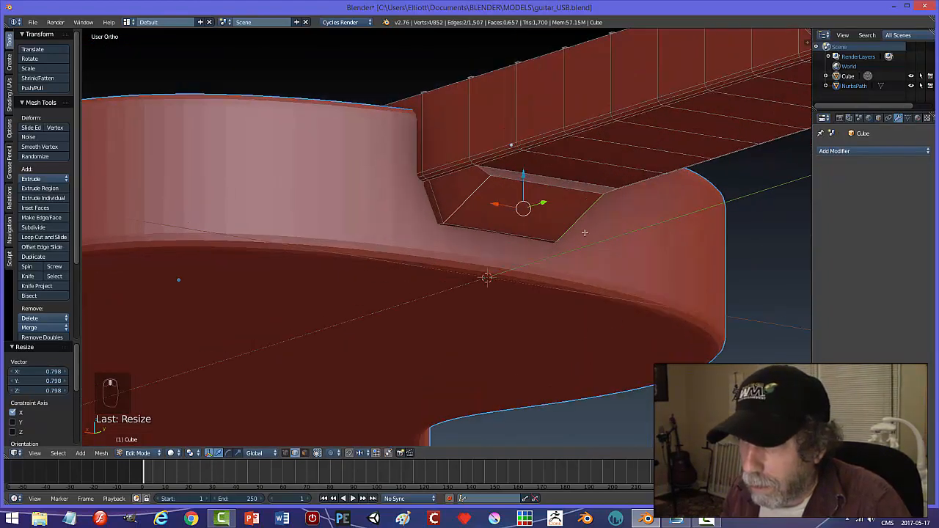
{"action": "mouse_move", "coordinate": [585, 232]}
{"action": "middle_mouse_down"}
{"action": "mouse_move", "coordinate": [556, 227]}
{"action": "mouse_move", "coordinate": [606, 224]}
{"action": "mouse_move", "coordinate": [601, 241]}
{"action": "middle_mouse_up"}
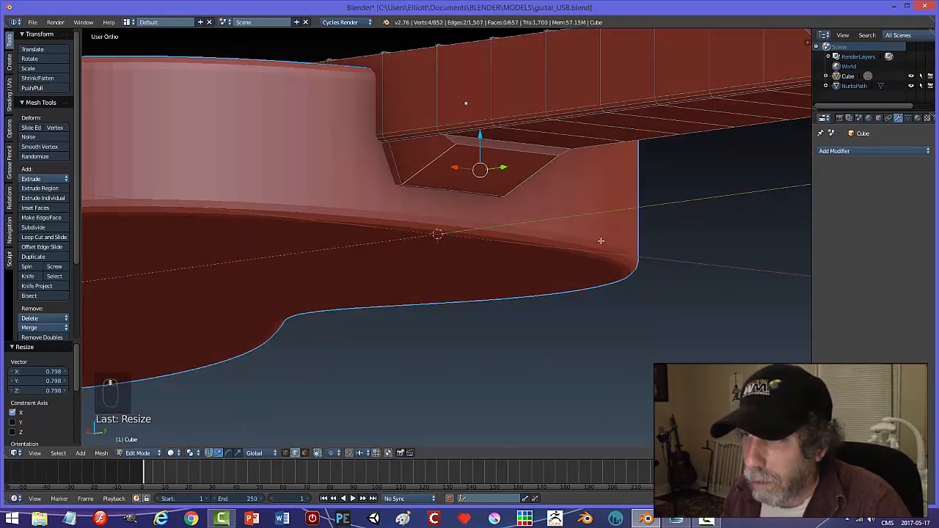
Adjust the height of the heel's headstock-side edge, and undo the heel reshaping back to the plain extruded block
{"action": "right_click", "coordinate": [507, 150]}
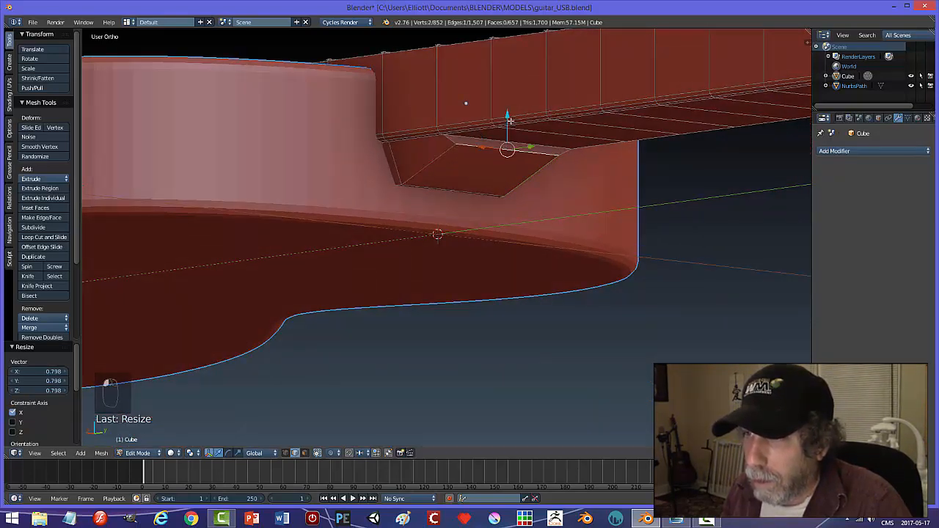
{"action": "left_click_drag", "start_coordinate": [510, 120], "coordinate": [528, 119]}
{"action": "middle_click_drag", "start_coordinate": [606, 170], "coordinate": [576, 174]}
{"action": "key", "text": "Tab"}
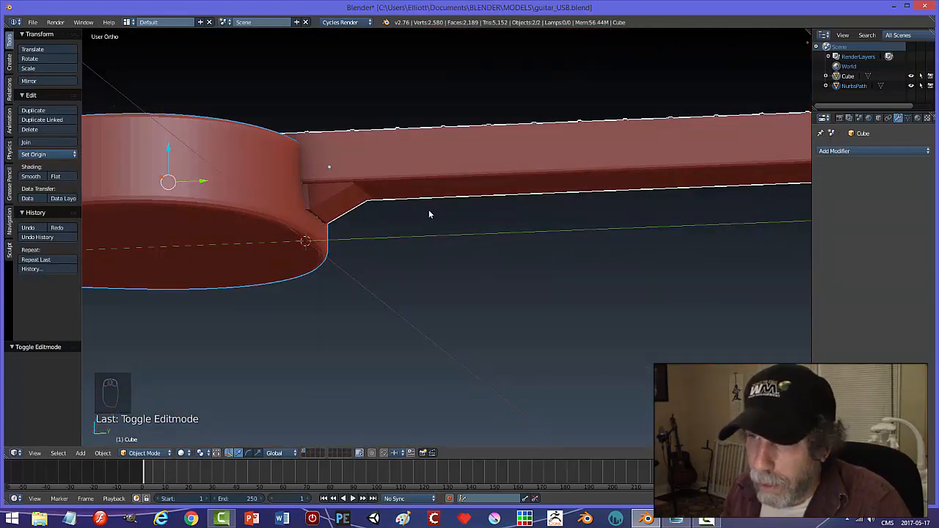
{"action": "key", "text": "ctrl+z"}
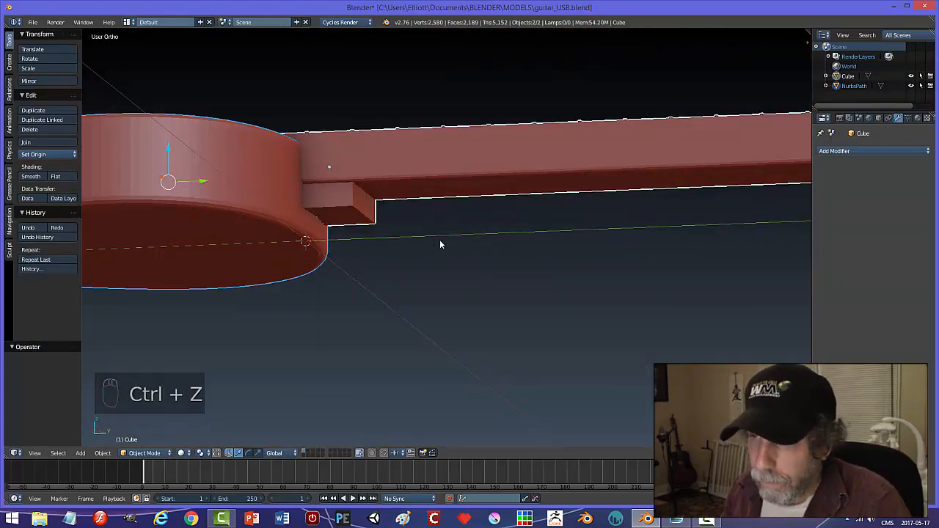
Raise the heel's lower headstock-side edge along Z in edge selection mode so the block's underside slopes toward the neck
{"action": "key", "text": "Tab"}
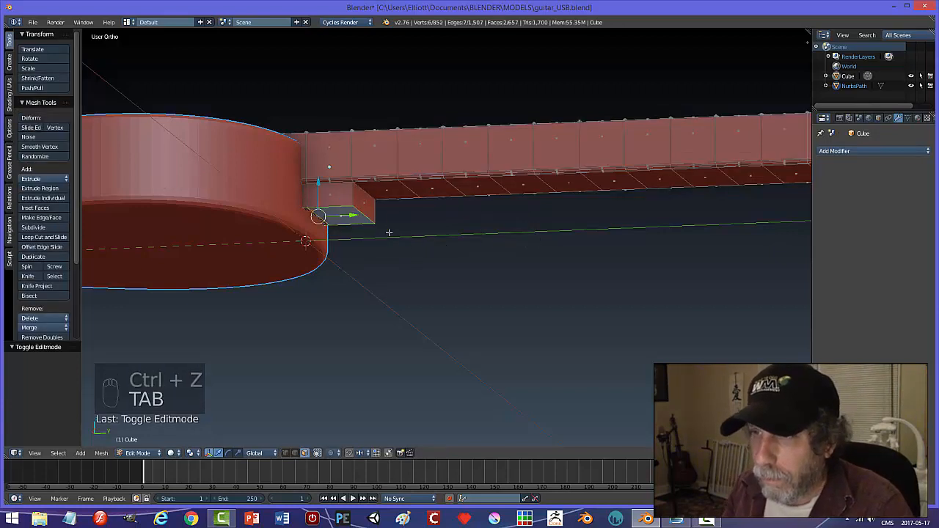
{"action": "left_click", "coordinate": [352, 216]}
{"action": "key", "text": "a"}
{"action": "key", "text": "a"}
{"action": "key", "text": "ctrl+Tab"}
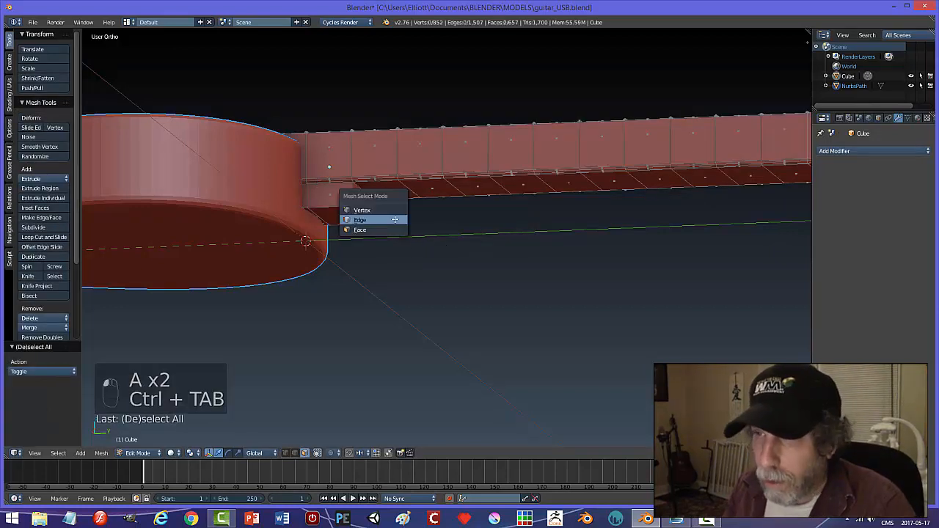
{"action": "left_click", "coordinate": [370, 216]}
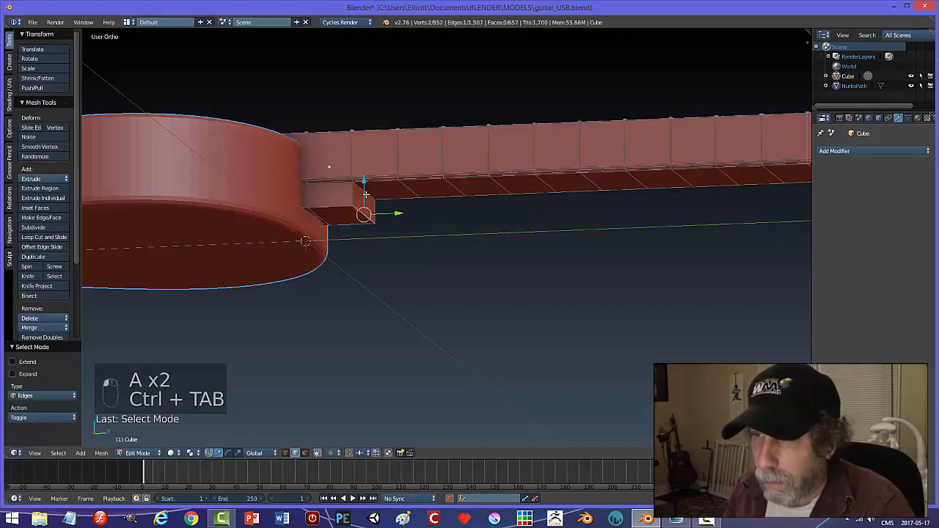
{"action": "mouse_move", "coordinate": [366, 193]}
{"action": "left_mouse_down"}
{"action": "mouse_move", "coordinate": [367, 170]}
{"action": "mouse_move", "coordinate": [374, 180]}
{"action": "left_mouse_up"}
{"action": "key", "text": "a"}
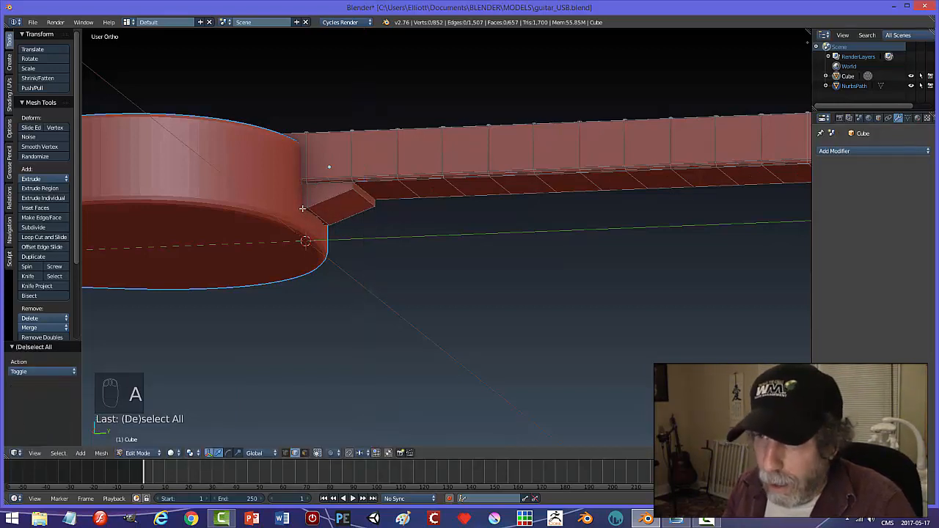
{"action": "middle_click_drag", "start_coordinate": [394, 216], "coordinate": [414, 216]}
{"action": "right_click", "coordinate": [471, 193]}
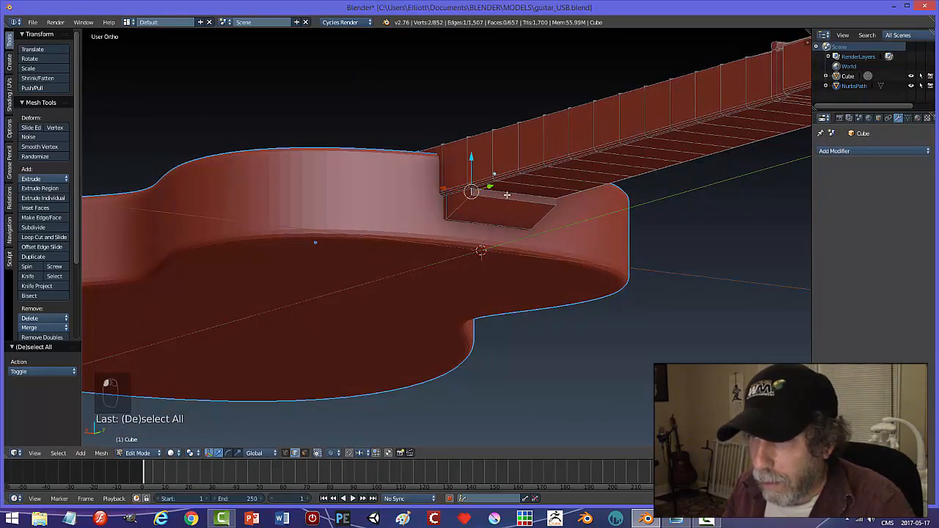
{"action": "right_click", "coordinate": [559, 204], "text": "shift"}
{"action": "middle_click_drag", "start_coordinate": [559, 204], "coordinate": [530, 235]}
{"action": "key", "text": "ctrl+b"}
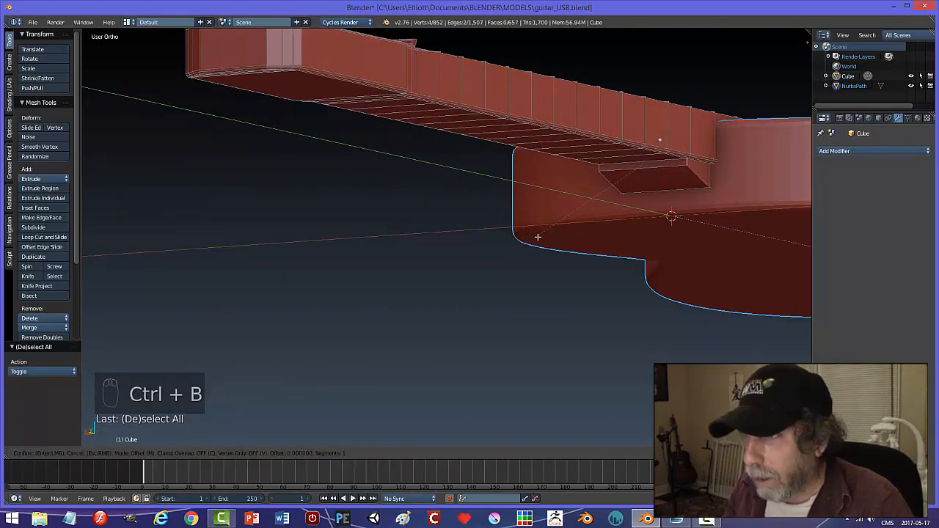
{"action": "right_click", "coordinate": [726, 273]}
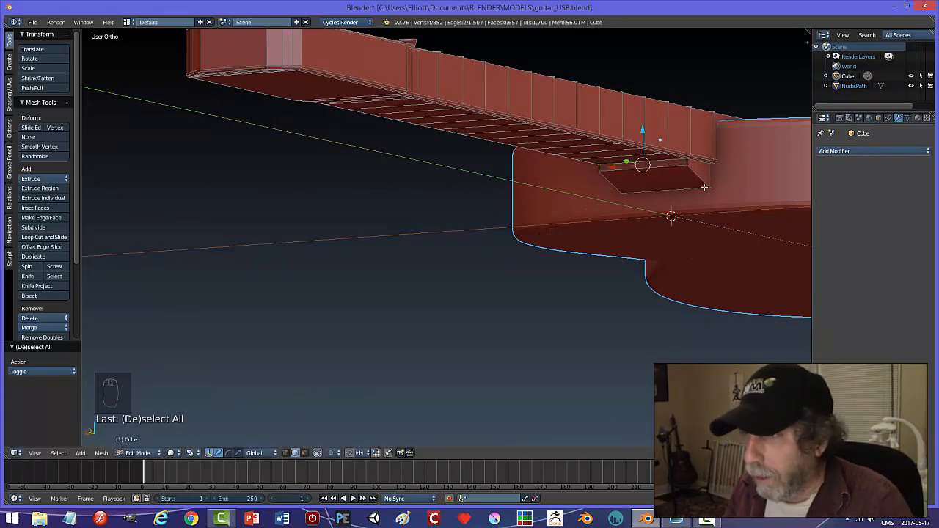
Bevel the heel block's two sloped side edges with 3 segments at an offset of about 0.026, and return to object mode
{"action": "key", "text": "a"}
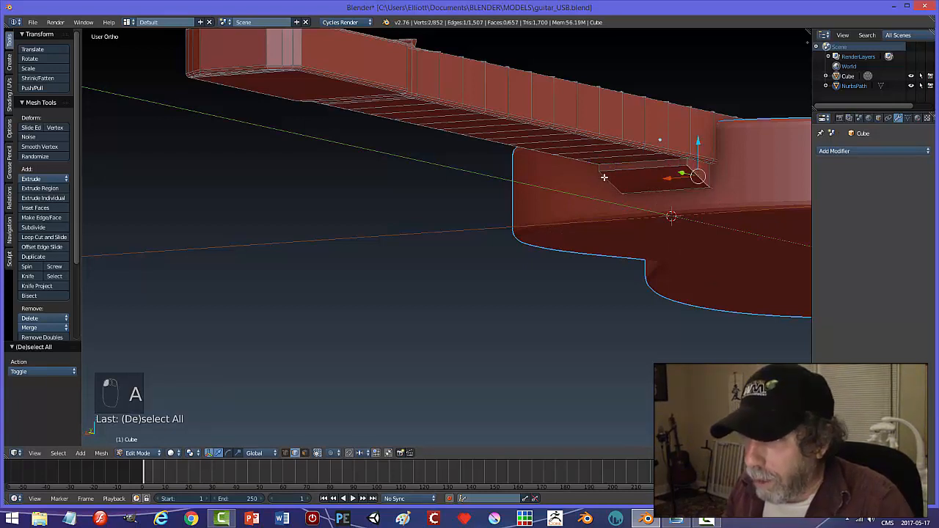
{"action": "right_click", "coordinate": [639, 190], "text": "shift"}
{"action": "key", "text": "ctrl+b"}
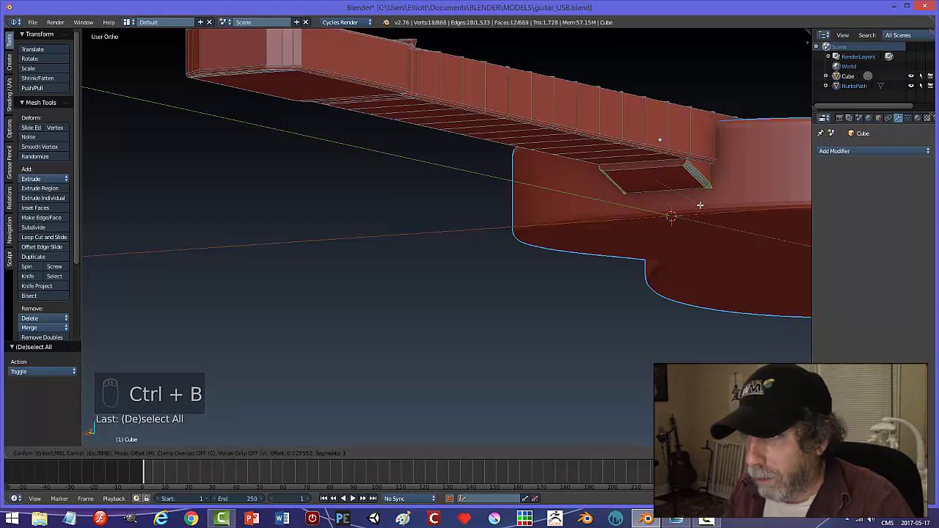
{"action": "left_click", "coordinate": [700, 205]}
{"action": "key", "text": "a"}
{"action": "key", "text": "Tab"}
{"action": "left_click", "coordinate": [643, 206]}
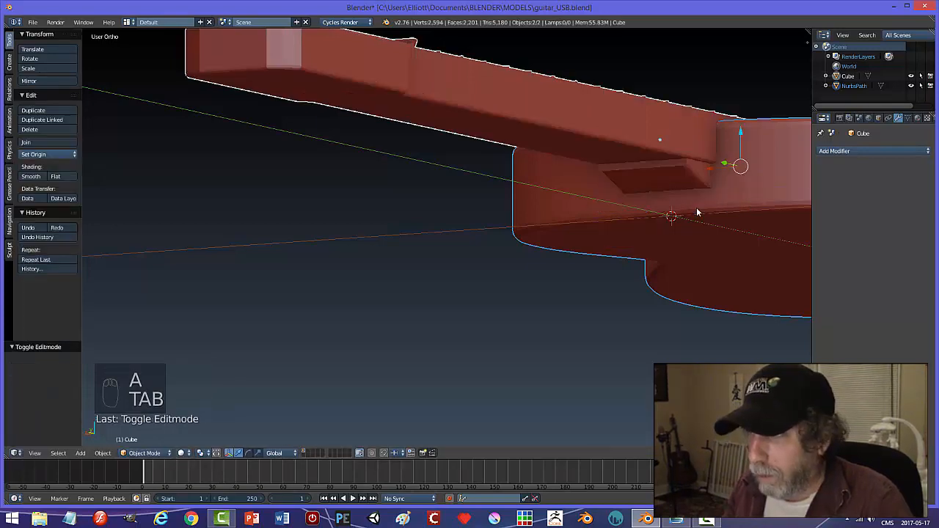
{"action": "middle_click_drag", "start_coordinate": [705, 209], "coordinate": [715, 178]}
{"action": "right_click", "coordinate": [639, 163]}
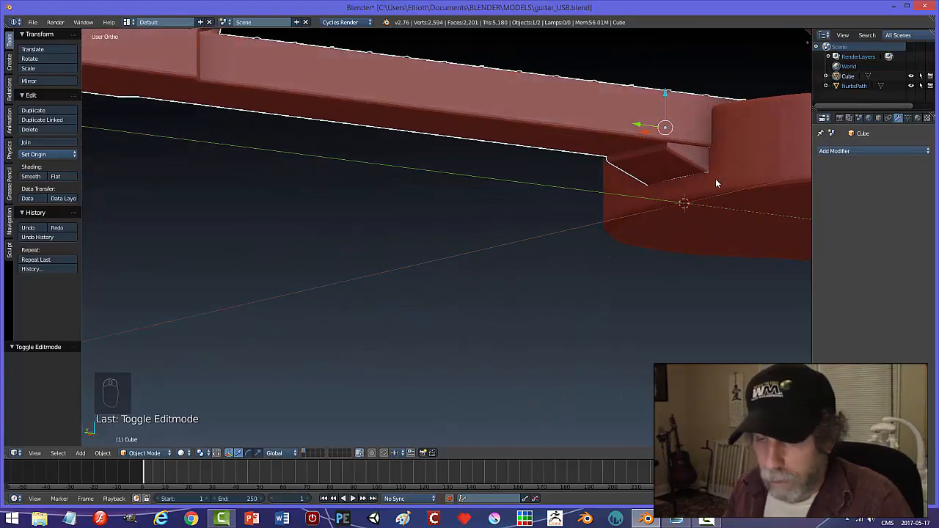
{"action": "key", "text": "a"}
{"action": "middle_click_drag", "start_coordinate": [662, 193], "coordinate": [689, 189]}
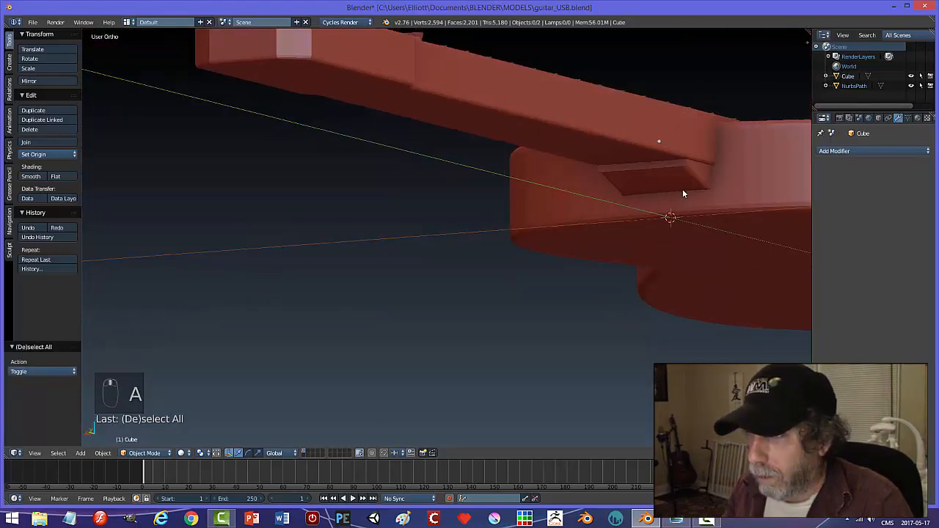
Bevel the heel's lower headstock-side edge loop with 3 segments at an offset of about 0.015, and leave edit mode
{"action": "key", "text": "Tab"}
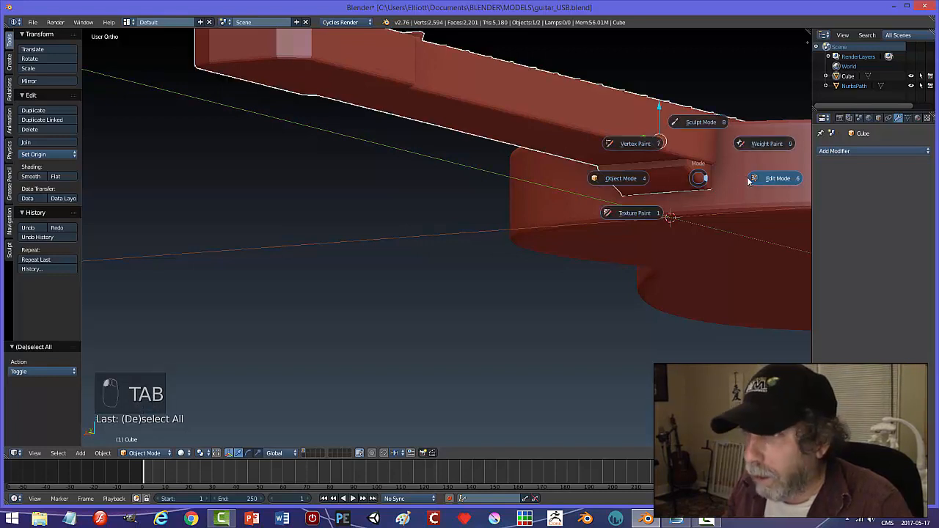
{"action": "right_click", "coordinate": [671, 166], "text": "alt"}
{"action": "key", "text": "ctrl+b"}
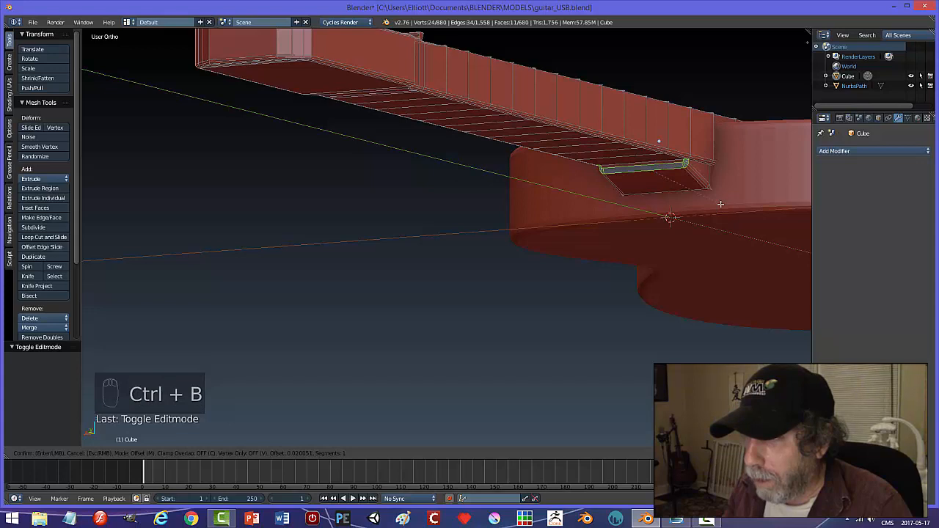
{"action": "scroll", "coordinate": [720, 202], "scroll_direction": "up", "scroll_amount": 1}
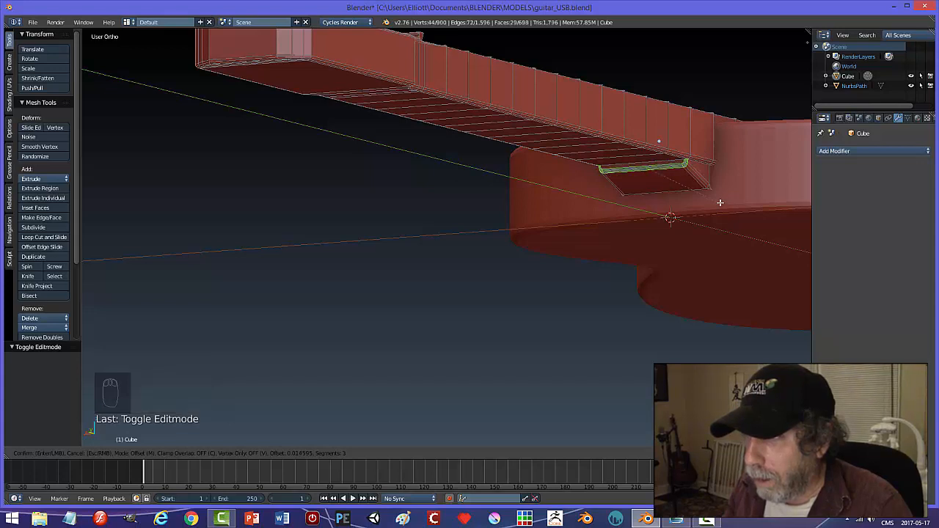
{"action": "left_click", "coordinate": [720, 203]}
{"action": "key", "text": "a"}
{"action": "key", "text": "Tab"}
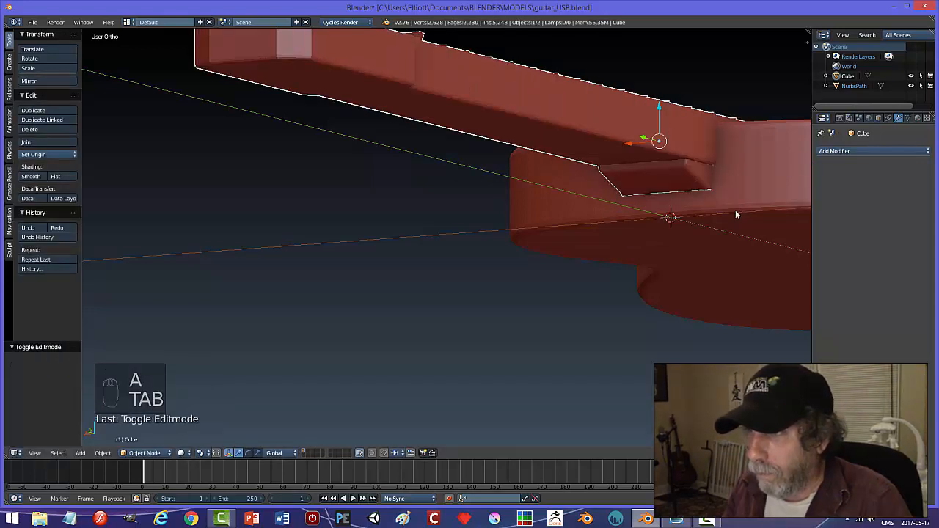
Deselect everything and save the guitar file over the existing one
{"action": "key", "text": "a"}
{"action": "middle_click_drag", "start_coordinate": [694, 216], "coordinate": [513, 269]}
{"action": "key", "text": "ctrl+s"}
{"action": "left_click", "coordinate": [564, 252]}
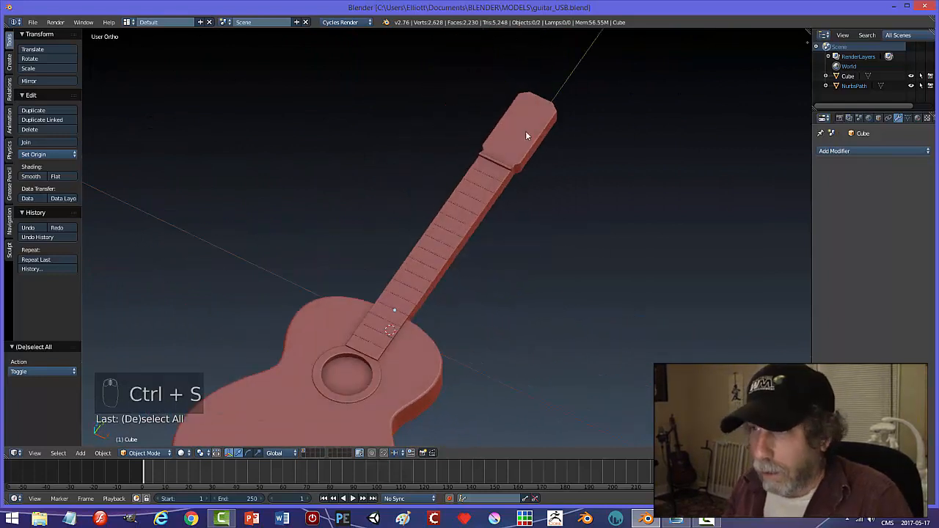
Snap the 3D cursor to the headstock's top face using face selection mode, and return to object mode
{"action": "right_click", "coordinate": [525, 132]}
{"action": "key", "text": "Tab"}
{"action": "left_click", "coordinate": [698, 149]}
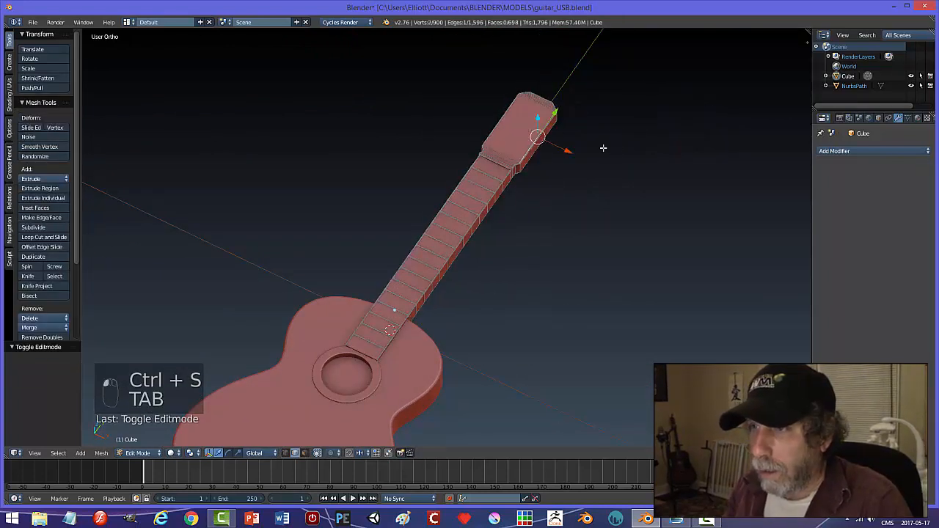
{"action": "key", "text": "a"}
{"action": "key", "text": "a"}
{"action": "key", "text": "ctrl+Tab"}
{"action": "left_click", "coordinate": [587, 162]}
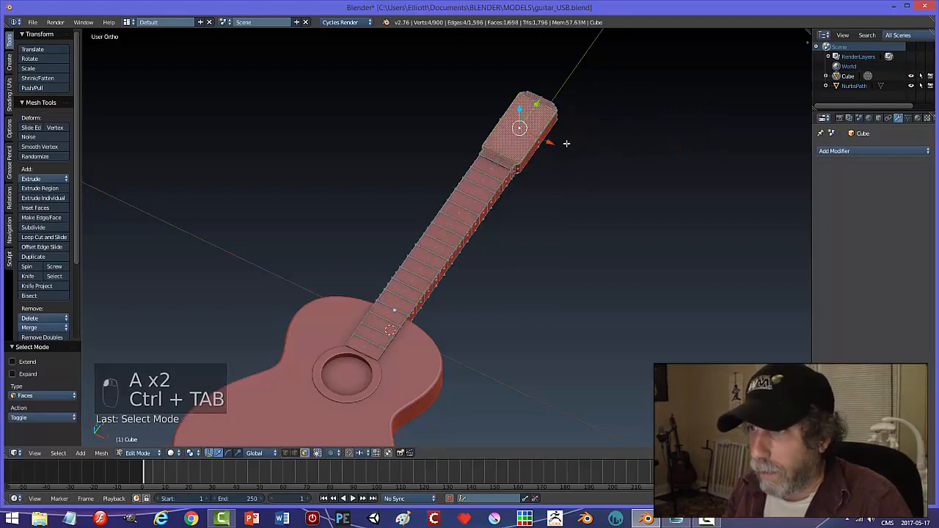
{"action": "key", "text": "shift+s"}
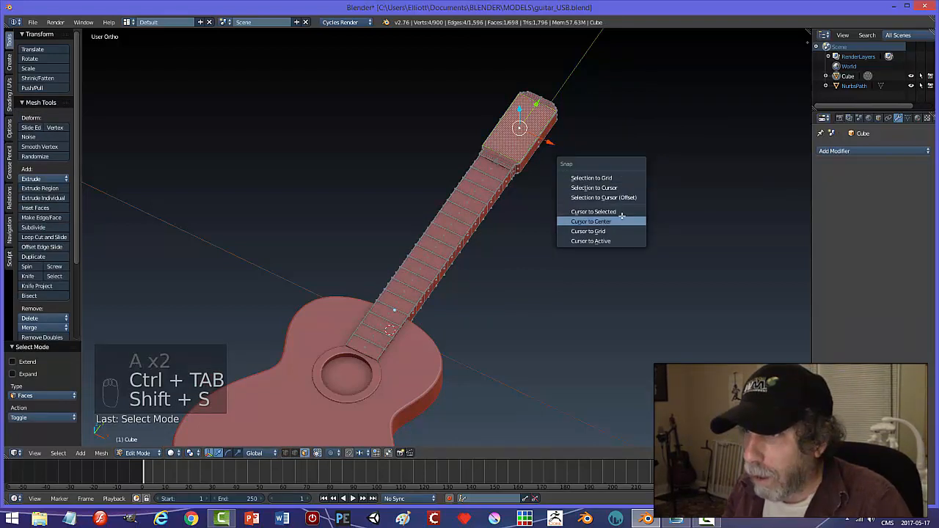
{"action": "left_click", "coordinate": [621, 213]}
{"action": "key", "text": "a"}
{"action": "key", "text": "Tab"}
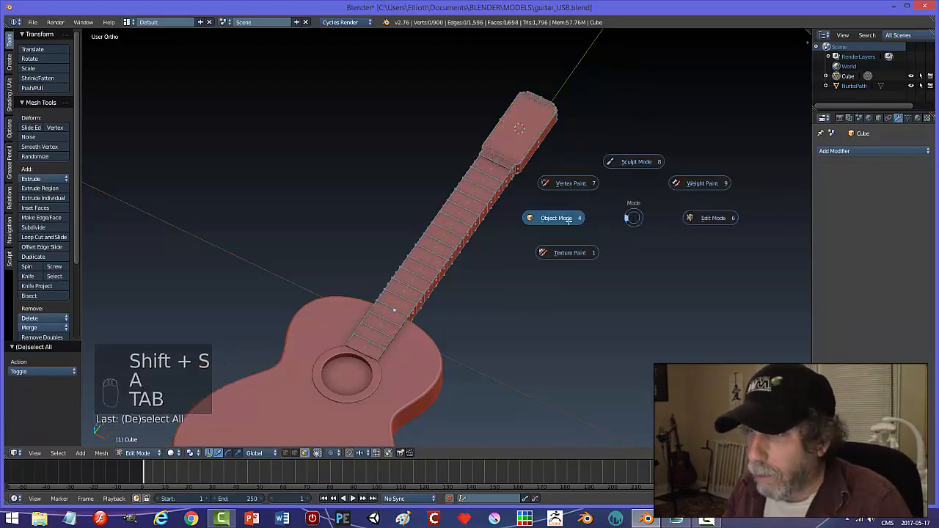
{"action": "left_click", "coordinate": [566, 219]}
Add a mesh cylinder at the headstock and scale it uniformly to about 0.079
{"action": "middle_click_drag", "start_coordinate": [629, 223], "coordinate": [620, 197]}
{"action": "key", "text": "shift+a"}
{"action": "mouse_move", "coordinate": [685, 204]}
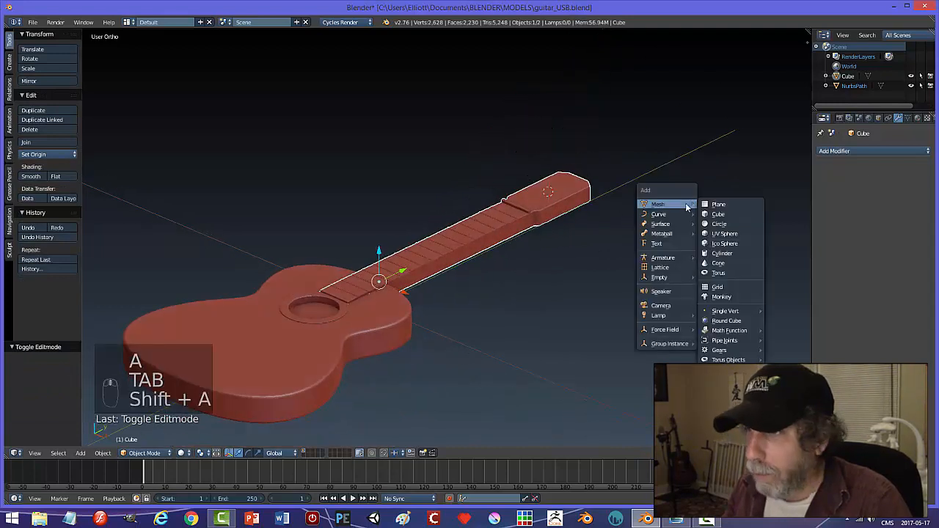
{"action": "left_click", "coordinate": [719, 254]}
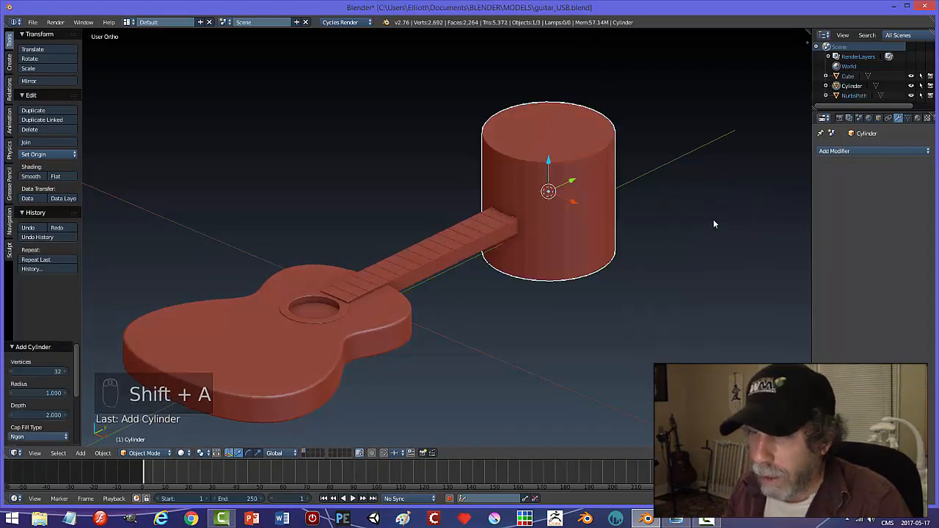
{"action": "key", "text": "s"}
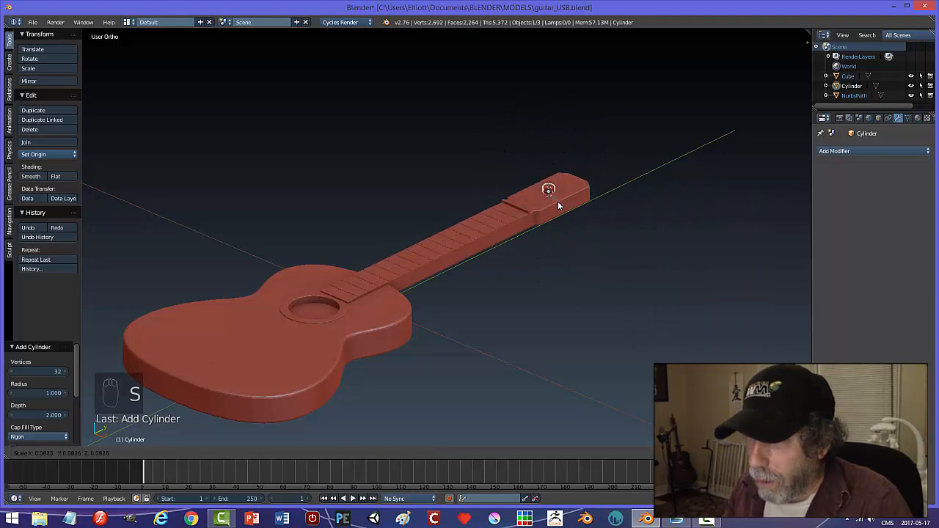
{"action": "left_click", "coordinate": [557, 206]}
In top wireframe view, move the cylinder along X and Y to just beyond the upper end of the reference image's left tuner slot
{"action": "key", "text": "KP_7"}
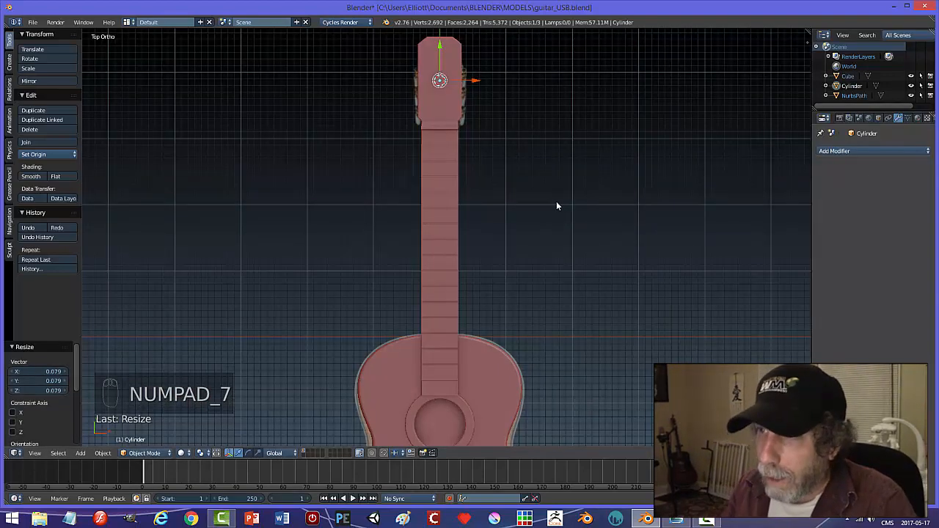
{"action": "key", "text": "z"}
{"action": "left_click", "coordinate": [629, 203]}
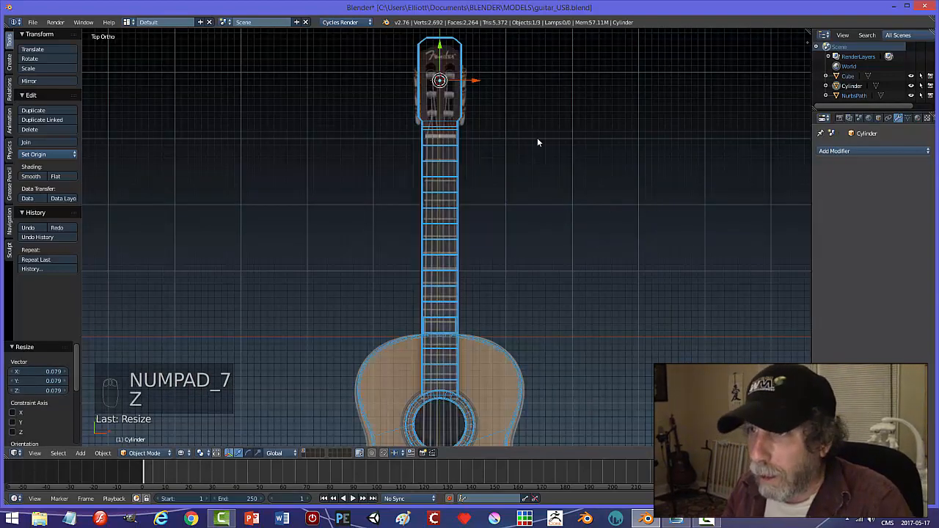
{"action": "scroll", "coordinate": [553, 250], "scroll_direction": "up", "scroll_amount": 3}
{"action": "scroll", "coordinate": [552, 254], "scroll_direction": "up", "scroll_amount": 2}
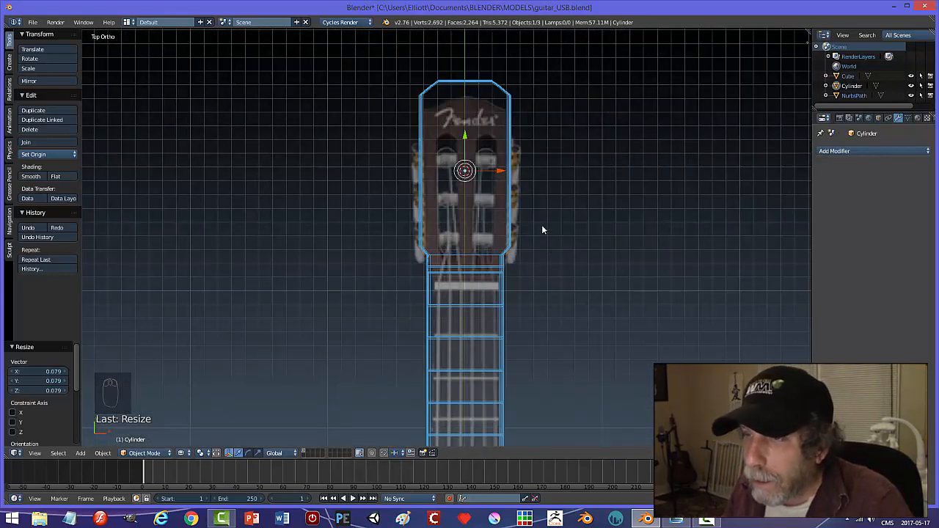
{"action": "left_click_drag", "start_coordinate": [499, 174], "coordinate": [484, 174]}
{"action": "left_click_drag", "start_coordinate": [448, 143], "coordinate": [448, 113]}
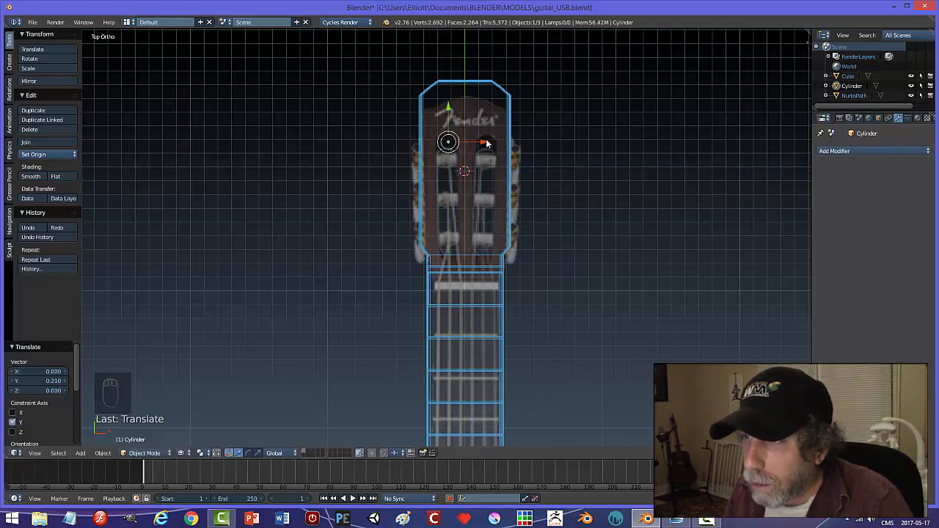
{"action": "left_click_drag", "start_coordinate": [486, 144], "coordinate": [486, 143]}
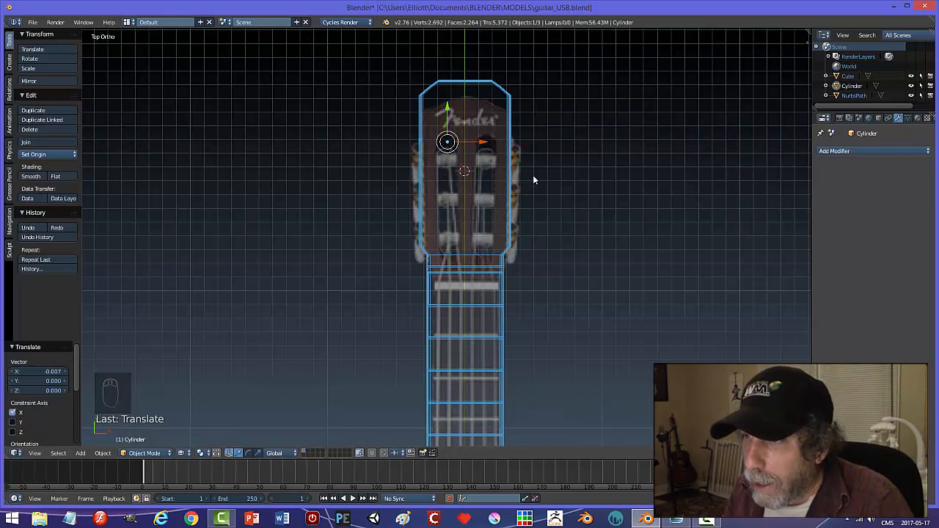
{"action": "left_click_drag", "start_coordinate": [448, 109], "coordinate": [445, 92]}
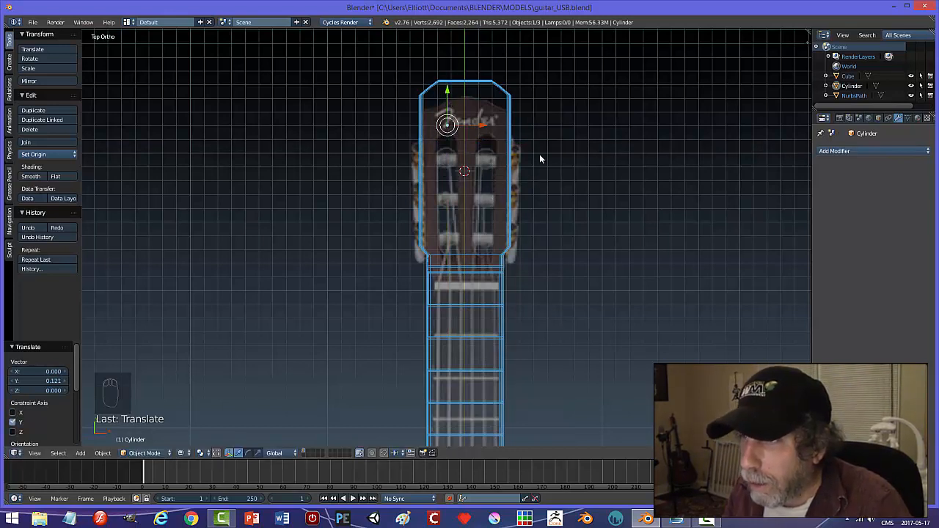
Stretch the cylinder into a long rounded slot over the left tuner slot by moving its lower half's vertices toward the nut in vertex mode
{"action": "key", "text": "Tab"}
{"action": "scroll", "coordinate": [503, 162], "scroll_direction": "up", "scroll_amount": 3}
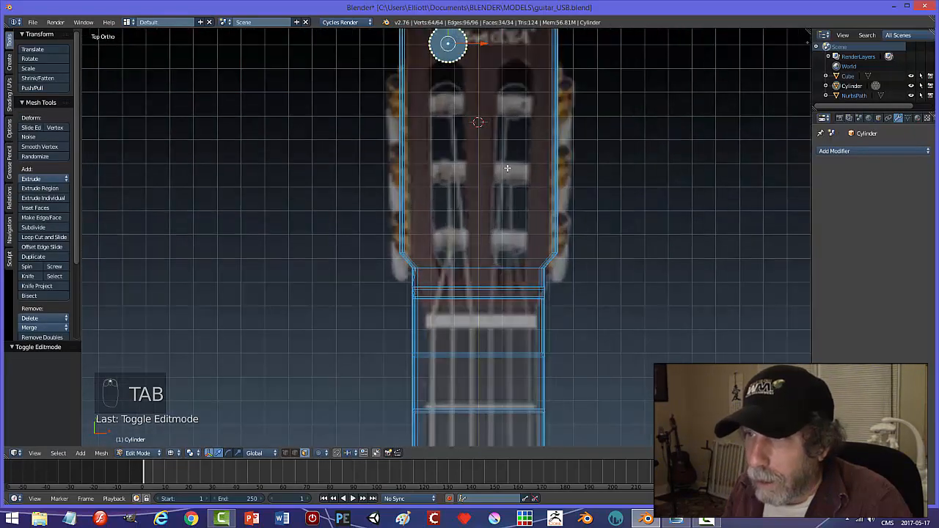
{"action": "middle_click_drag", "start_coordinate": [506, 149], "coordinate": [493, 224], "text": "shift"}
{"action": "scroll", "coordinate": [503, 199], "scroll_direction": "up", "scroll_amount": 3}
{"action": "scroll", "coordinate": [506, 194], "scroll_direction": "down", "scroll_amount": 3}
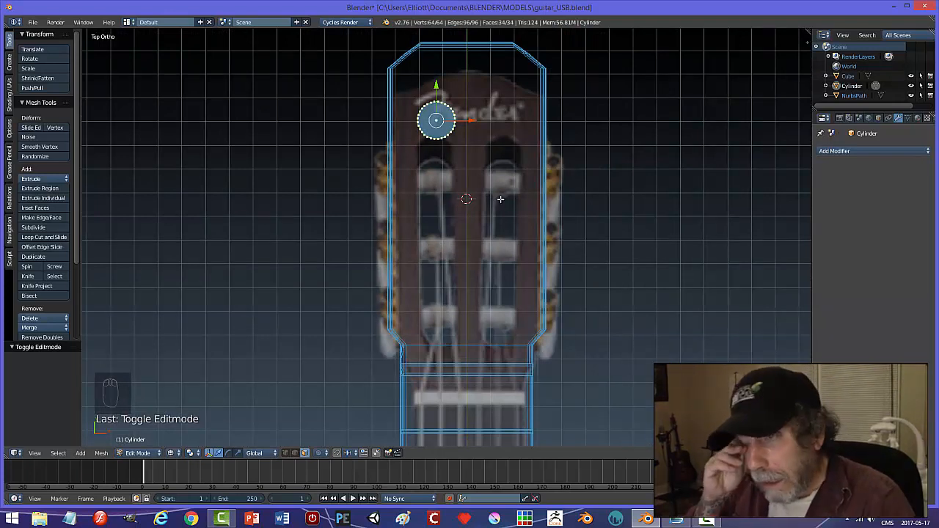
{"action": "key", "text": "a"}
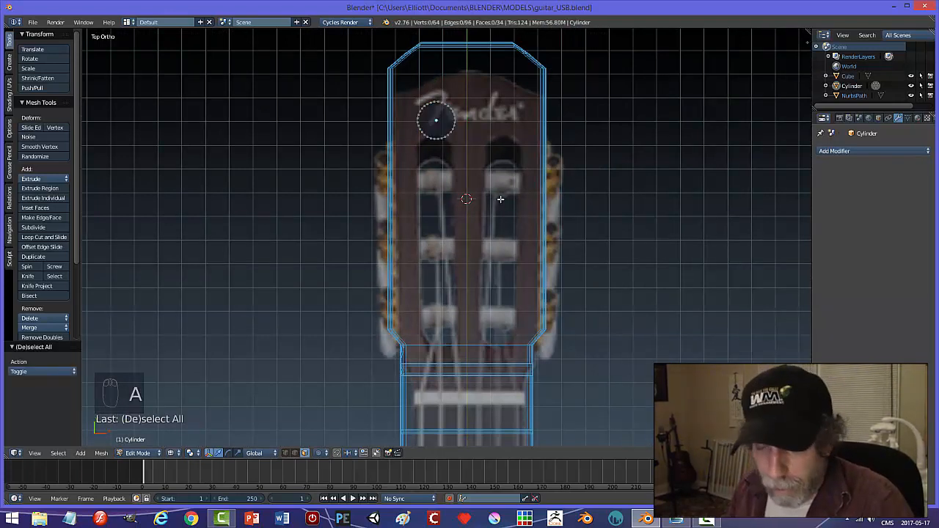
{"action": "key", "text": "ctrl+Tab"}
{"action": "left_click", "coordinate": [486, 189]}
{"action": "scroll", "coordinate": [495, 155], "scroll_direction": "up", "scroll_amount": 2}
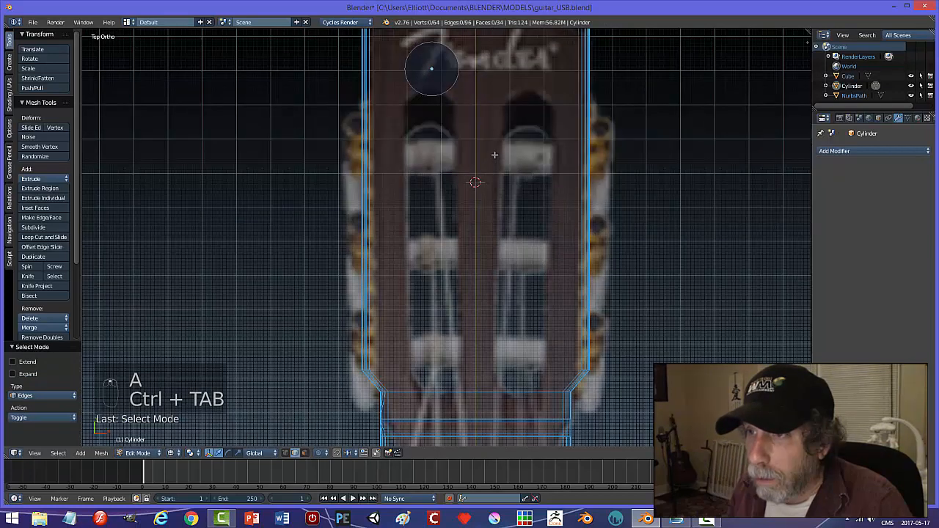
{"action": "key", "text": "ctrl+Tab"}
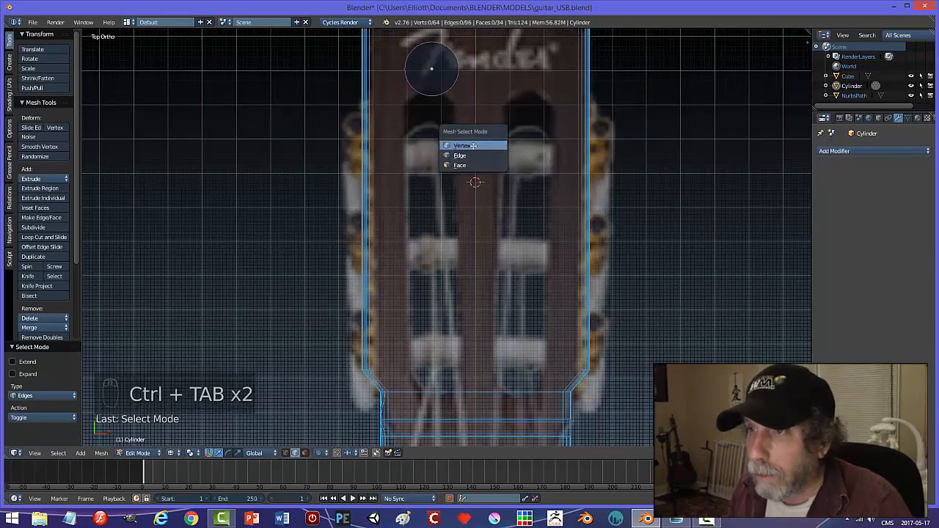
{"action": "left_click", "coordinate": [505, 142]}
{"action": "scroll", "coordinate": [510, 138], "scroll_direction": "down", "scroll_amount": 1}
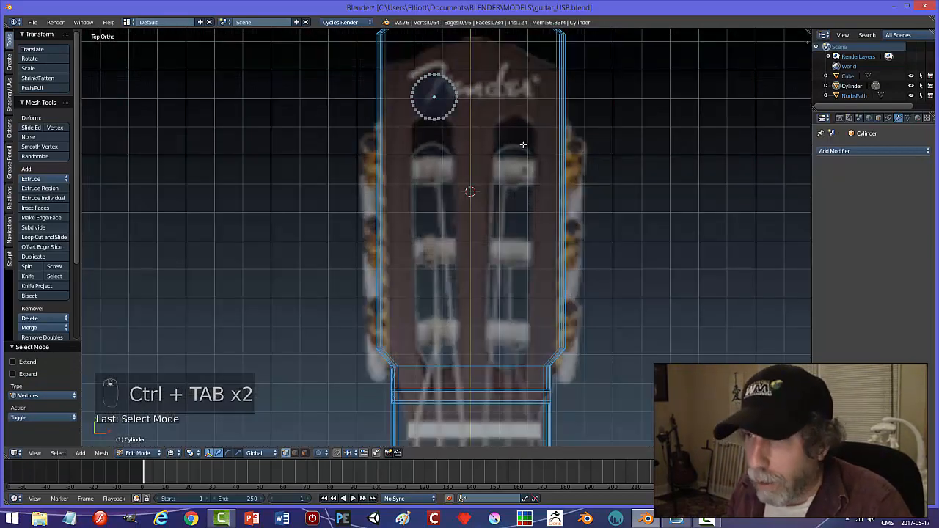
{"action": "key", "text": "b"}
{"action": "left_click_drag", "start_coordinate": [523, 146], "coordinate": [467, 302]}
{"action": "key", "text": "a"}
{"action": "key", "text": "Tab"}
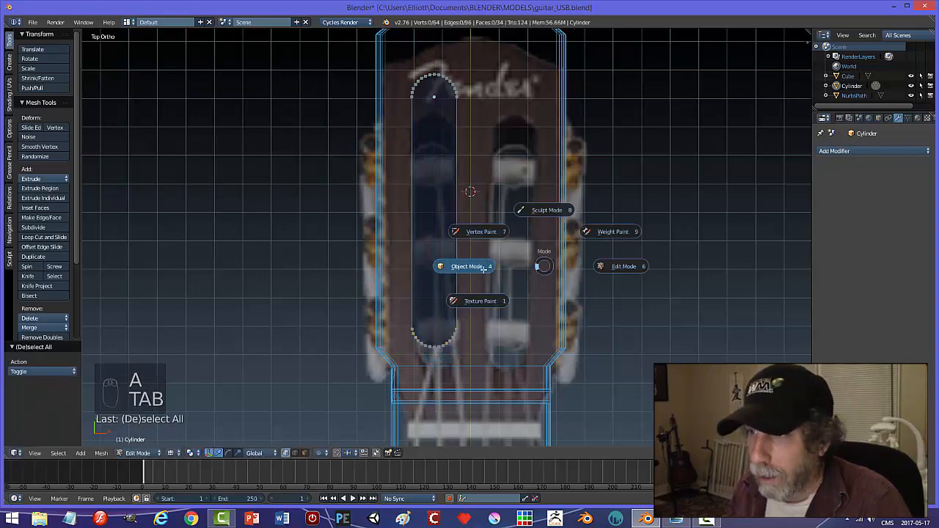
Scale the slot shape along Z until it passes through the headstock, and lower it about 0.047 along Z
{"action": "mouse_move", "coordinate": [590, 279]}
{"action": "middle_mouse_down"}
{"action": "mouse_move", "coordinate": [529, 216]}
{"action": "mouse_move", "coordinate": [523, 168]}
{"action": "mouse_move", "coordinate": [501, 189]}
{"action": "mouse_move", "coordinate": [580, 265]}
{"action": "middle_mouse_up"}
{"action": "key", "text": "s"}
{"action": "key", "text": "z"}
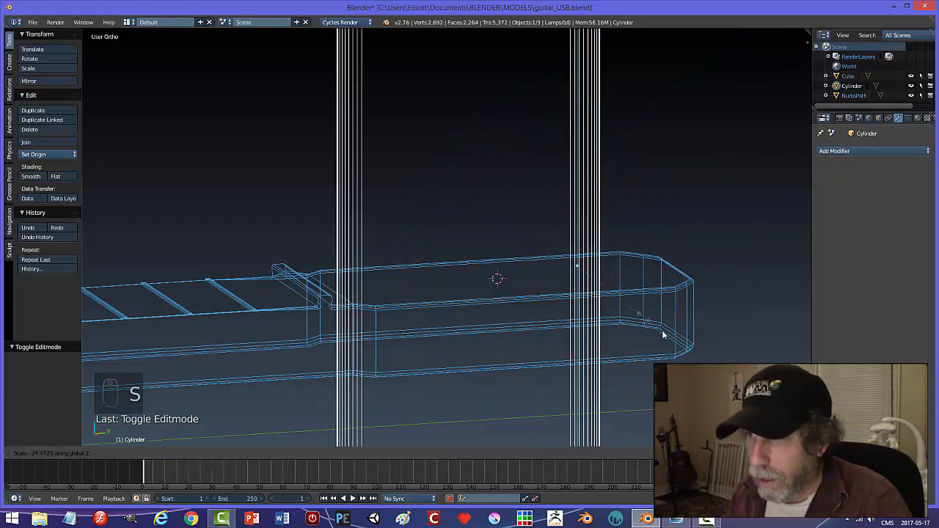
{"action": "left_click", "coordinate": [560, 267]}
{"action": "left_click_drag", "start_coordinate": [578, 238], "coordinate": [578, 254]}
{"action": "mouse_move", "coordinate": [586, 258]}
{"action": "middle_mouse_down"}
{"action": "mouse_move", "coordinate": [615, 273]}
{"action": "mouse_move", "coordinate": [608, 340]}
{"action": "mouse_move", "coordinate": [601, 259]}
{"action": "middle_mouse_up"}
Return the viewport to solid shading, view the headstock from above, and select the guitar neck object
{"action": "key", "text": "z"}
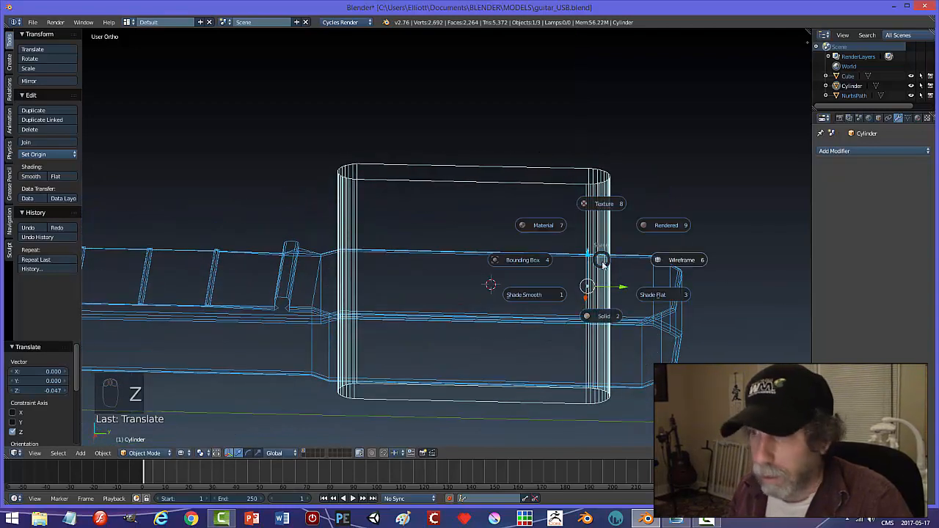
{"action": "left_click", "coordinate": [605, 317]}
{"action": "mouse_move", "coordinate": [594, 308]}
{"action": "middle_mouse_down"}
{"action": "mouse_move", "coordinate": [643, 361]}
{"action": "mouse_move", "coordinate": [732, 282]}
{"action": "mouse_move", "coordinate": [710, 343]}
{"action": "middle_mouse_up"}
{"action": "scroll", "coordinate": [711, 339], "scroll_direction": "down", "scroll_amount": 7}
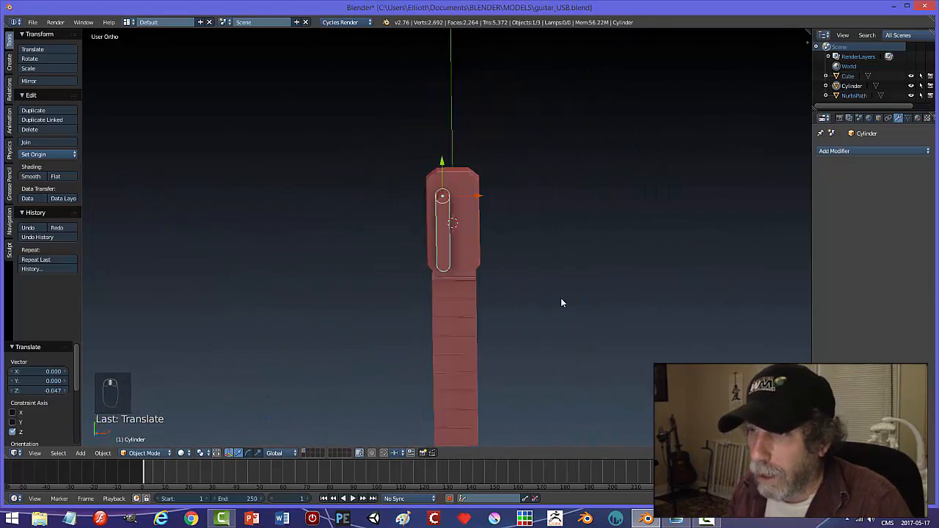
{"action": "middle_click_drag", "start_coordinate": [560, 297], "coordinate": [508, 268]}
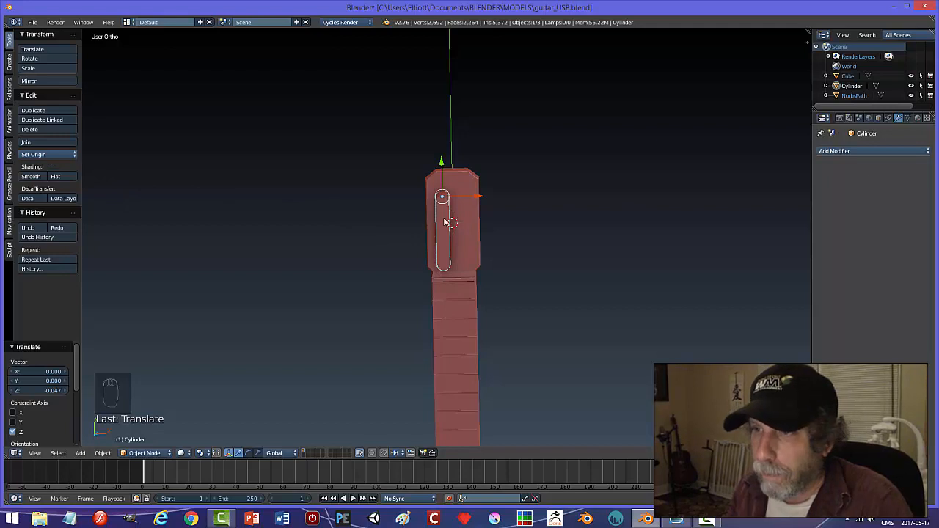
{"action": "right_click", "coordinate": [468, 221]}
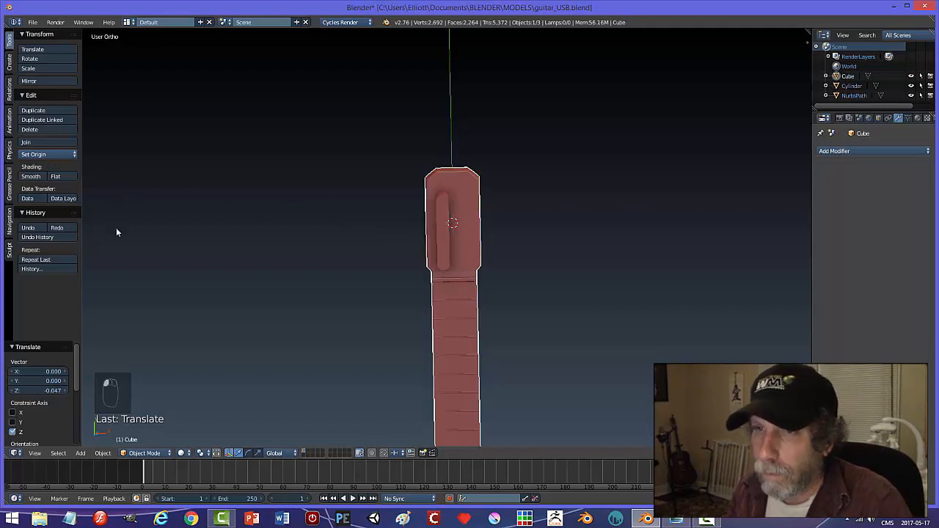
Set the guitar neck's origin to its geometry and select the rounded slot shape
{"action": "left_click", "coordinate": [40, 154]}
{"action": "left_click", "coordinate": [40, 177]}
{"action": "right_click", "coordinate": [439, 209]}
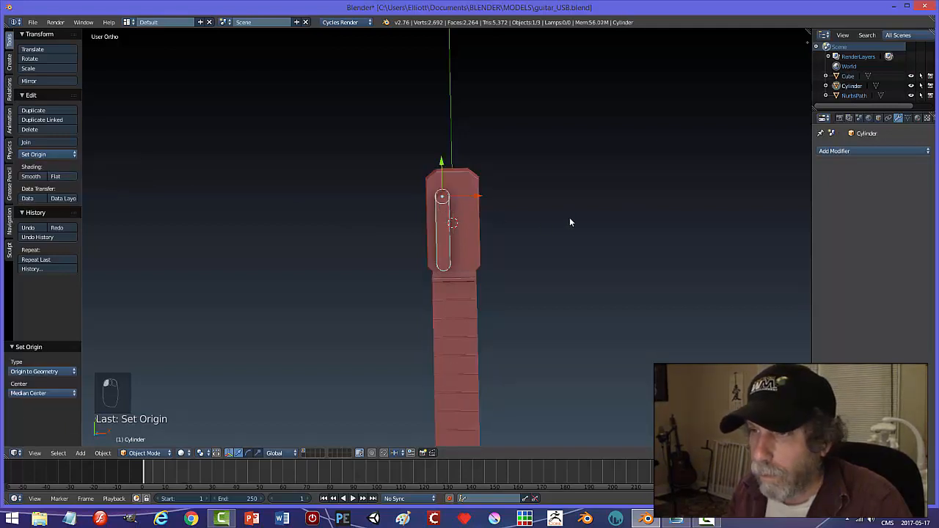
Add a Mirror modifier to the slot shape, mirroring on X only with the neck object Cube as the mirror object
{"action": "left_click", "coordinate": [834, 151]}
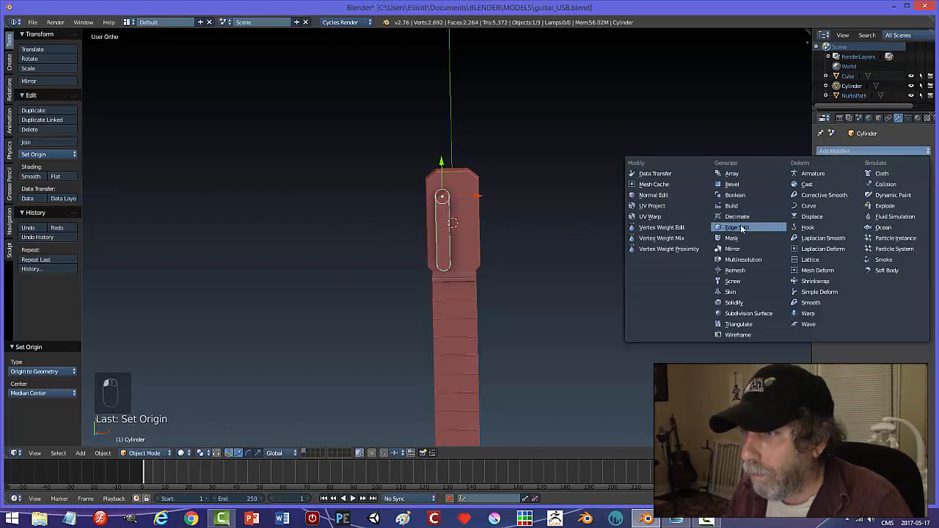
{"action": "left_click", "coordinate": [734, 248]}
{"action": "left_click", "coordinate": [823, 220]}
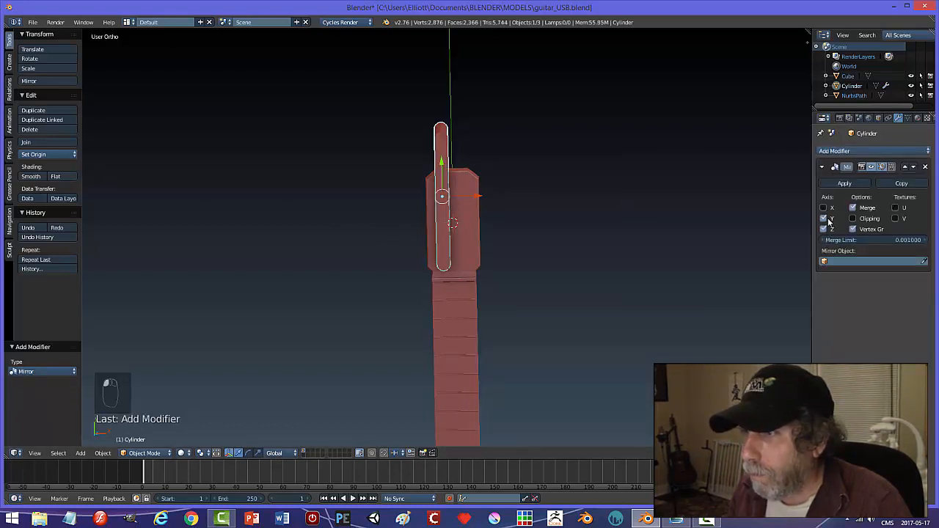
{"action": "left_click", "coordinate": [824, 219]}
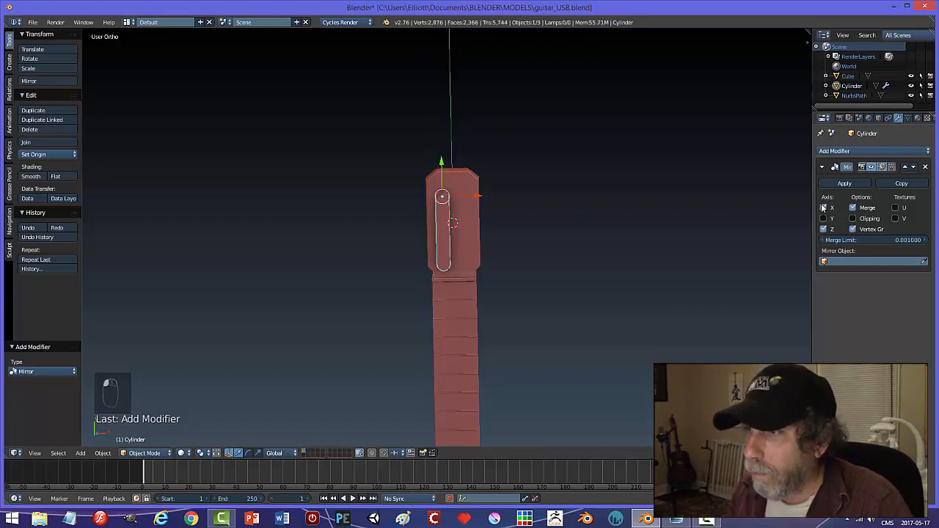
{"action": "left_click", "coordinate": [824, 230]}
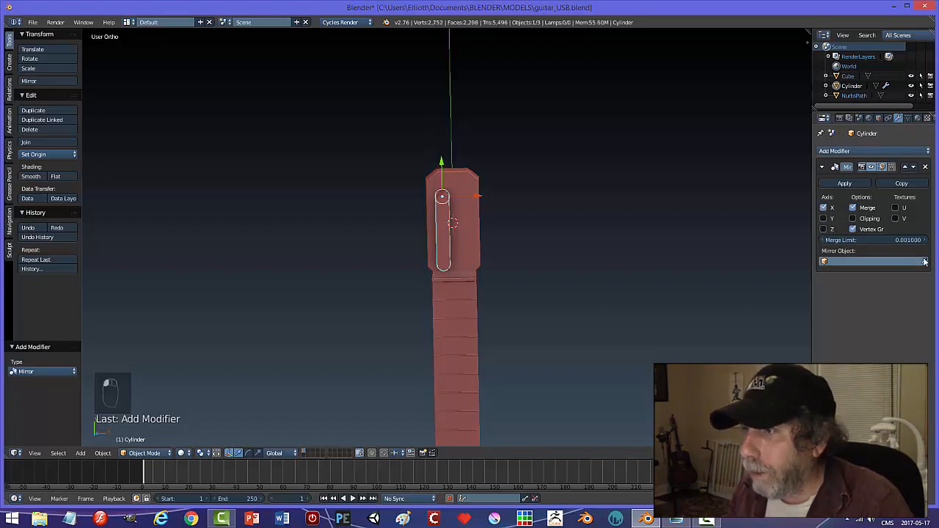
{"action": "middle_click_drag", "start_coordinate": [612, 251], "coordinate": [504, 333]}
{"action": "scroll", "coordinate": [501, 331], "scroll_direction": "up", "scroll_amount": 2}
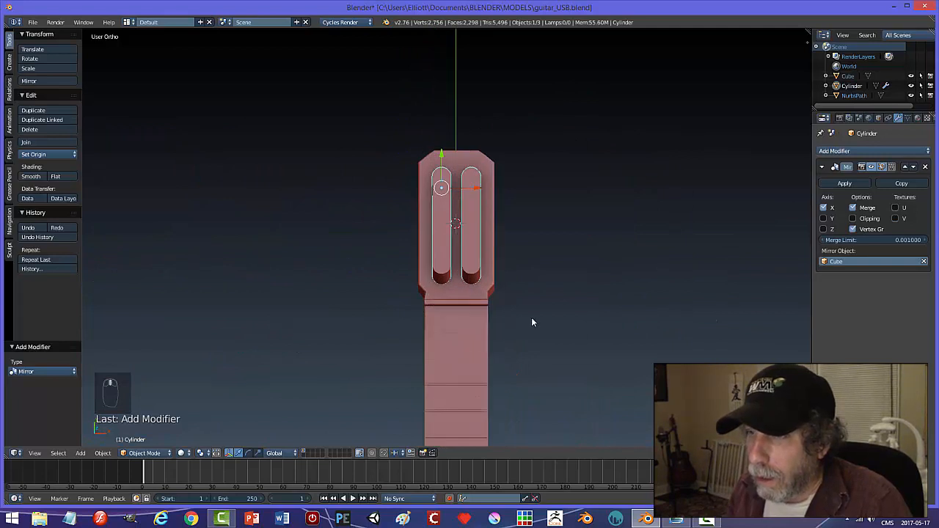
Compare both slot shapes with the reference image in top wireframe view and return to solid shading
{"action": "key", "text": "KP_7"}
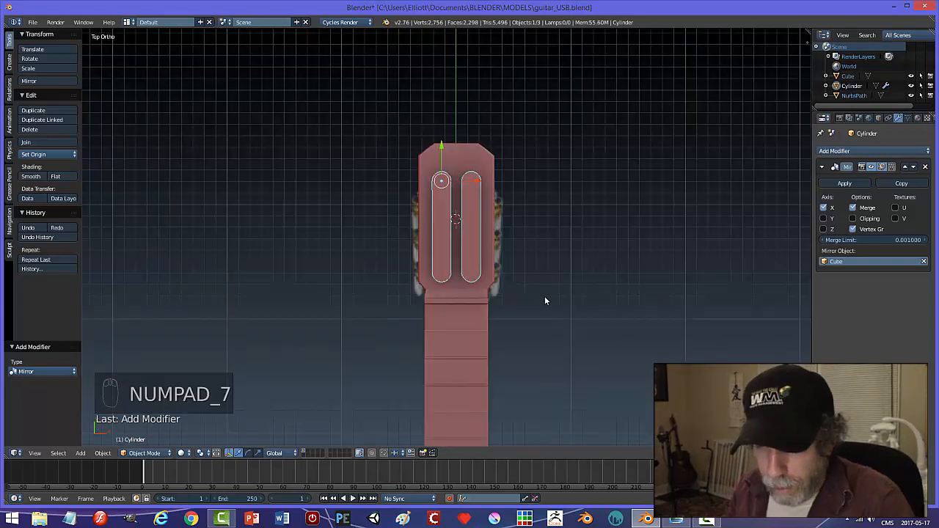
{"action": "key", "text": "z"}
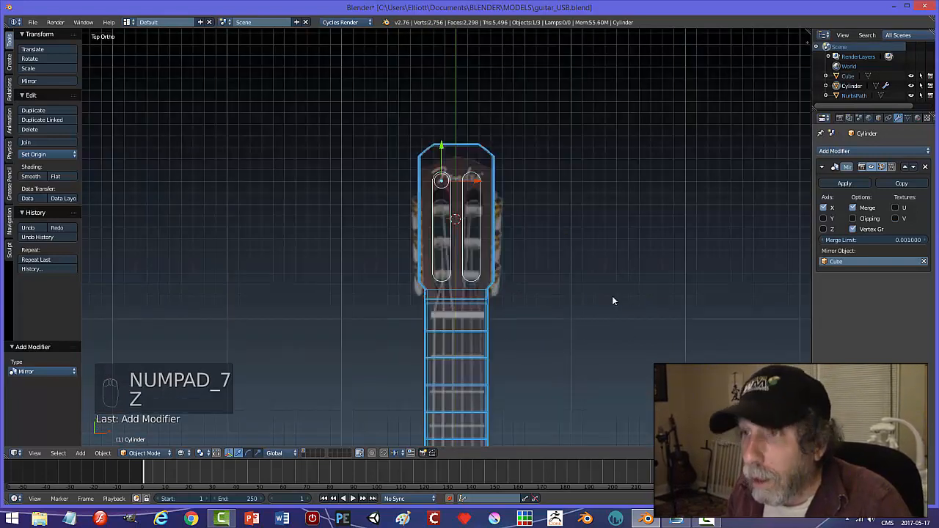
{"action": "key", "text": "z"}
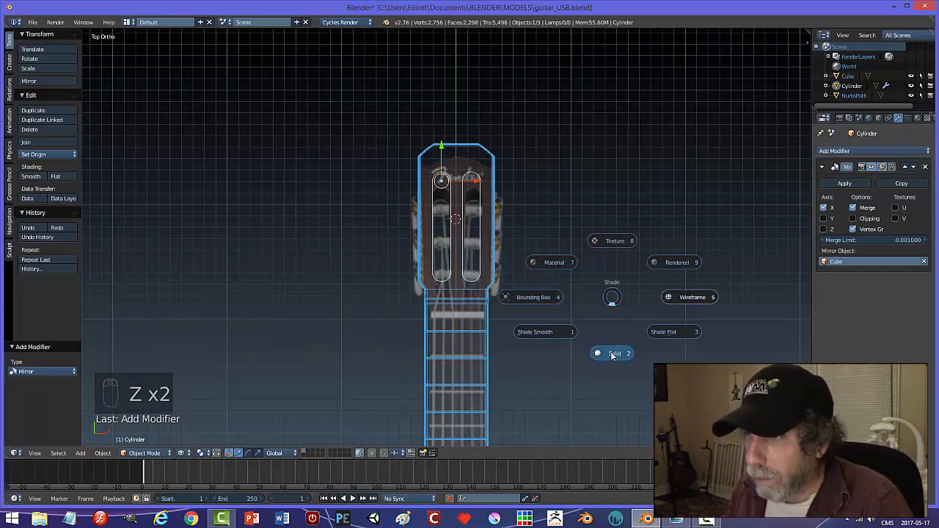
{"action": "left_click", "coordinate": [613, 352]}
{"action": "middle_click_drag", "start_coordinate": [598, 354], "coordinate": [544, 286]}
Select the mirrored slot shape and apply its rotation and scale
{"action": "right_click", "coordinate": [524, 256]}
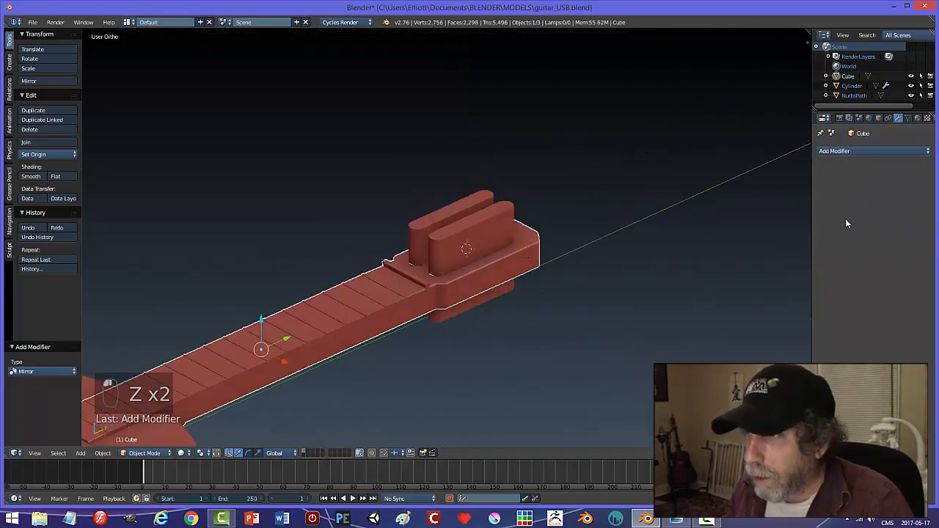
{"action": "right_click", "coordinate": [485, 227]}
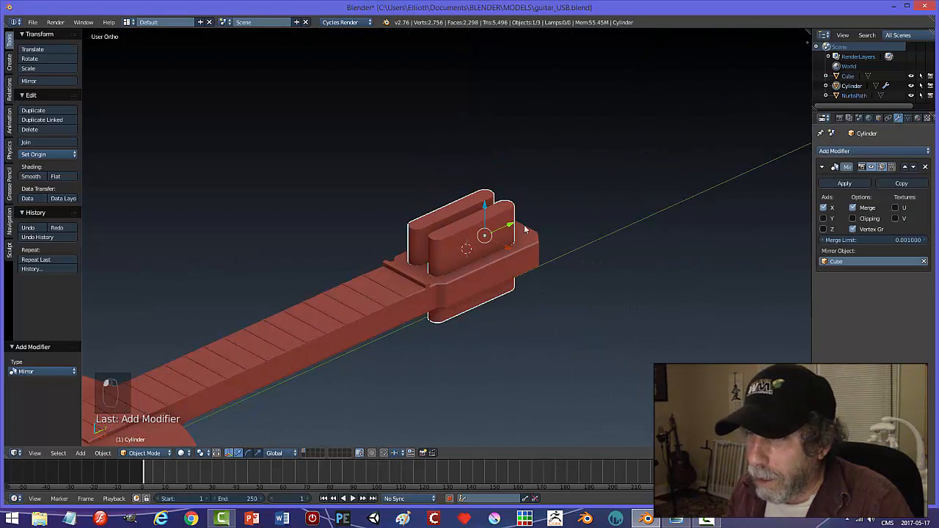
{"action": "left_click", "coordinate": [103, 453]}
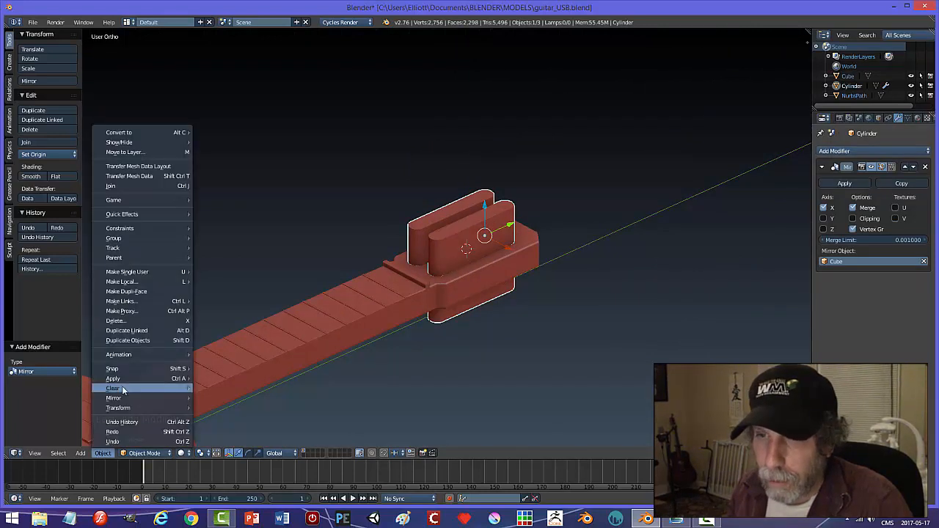
{"action": "mouse_move", "coordinate": [117, 377]}
{"action": "left_click", "coordinate": [230, 409]}
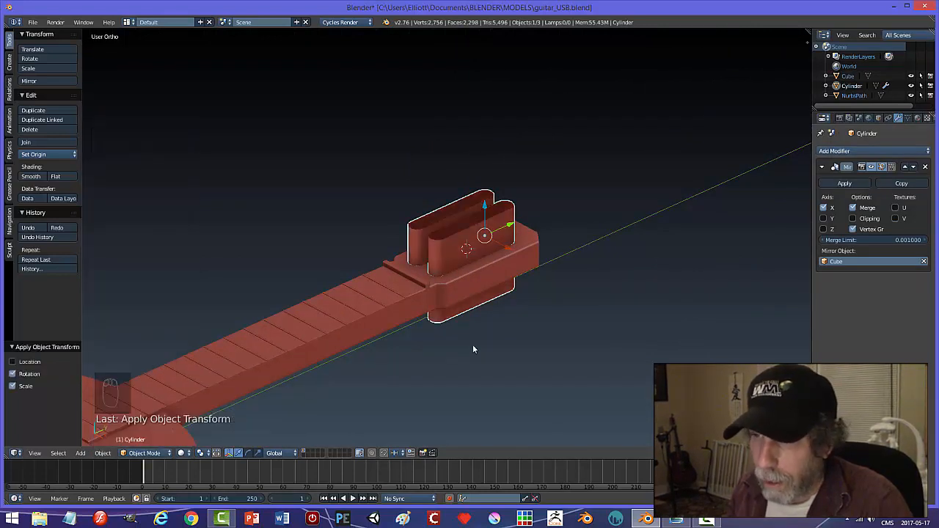
Make the slot shape's normals consistent across all its faces in Edit Mode and return to Object Mode
{"action": "key", "text": "Tab"}
{"action": "left_click", "coordinate": [536, 346]}
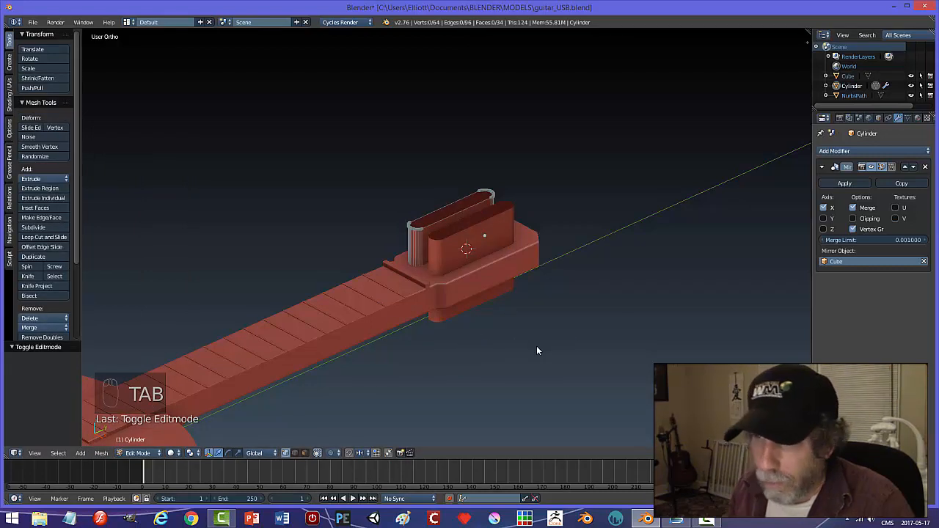
{"action": "key", "text": "a"}
{"action": "key", "text": "a"}
{"action": "key", "text": "ctrl+n"}
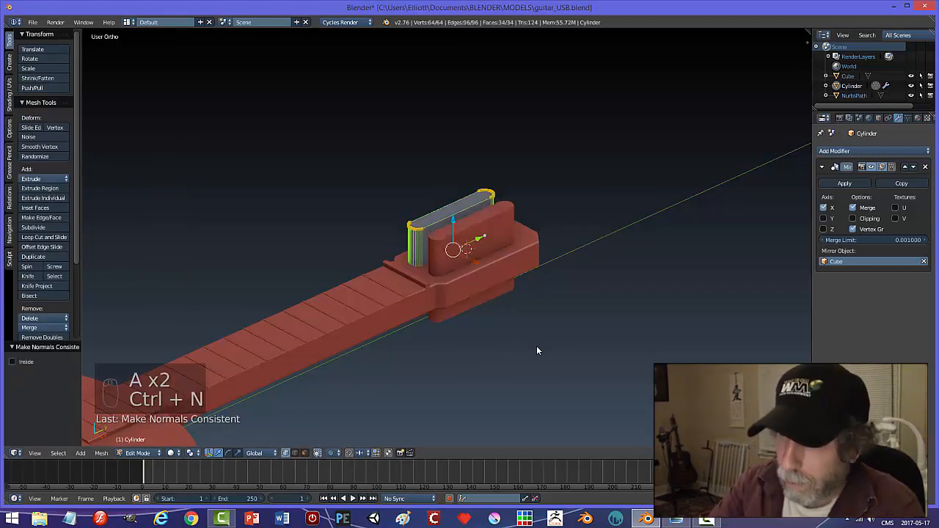
{"action": "key", "text": "a"}
{"action": "key", "text": "Tab"}
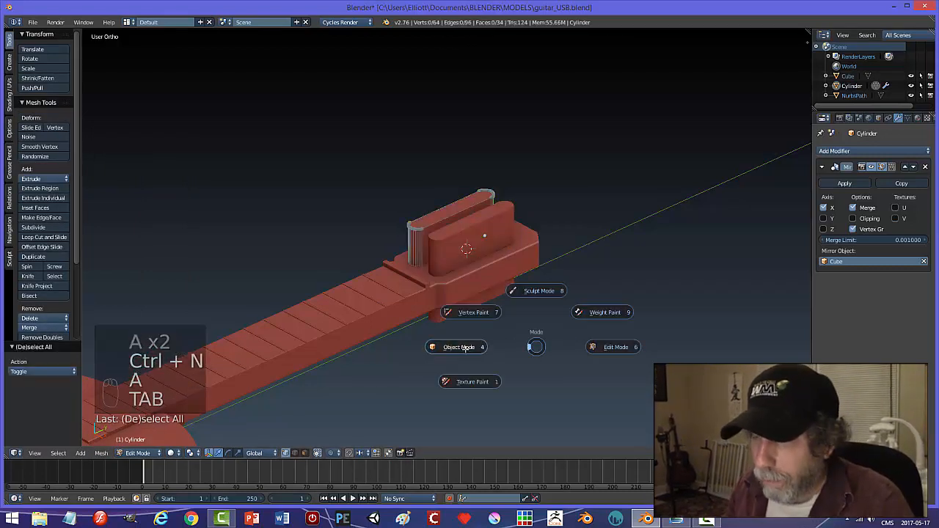
{"action": "left_click", "coordinate": [457, 345]}
Cut the slots into the headstock by applying a Boolean modifier on the neck with Difference and the slot cylinder as object
{"action": "right_click", "coordinate": [505, 273]}
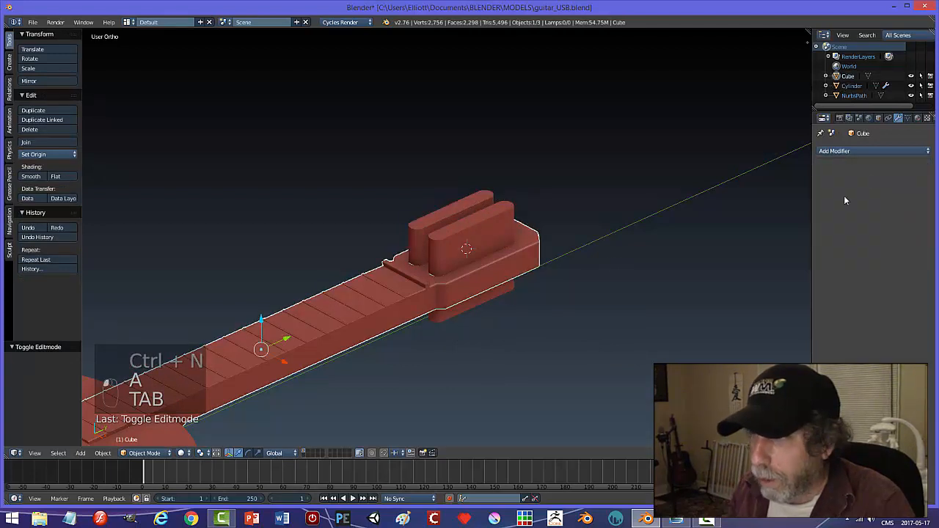
{"action": "left_click", "coordinate": [842, 152]}
{"action": "left_click", "coordinate": [734, 195]}
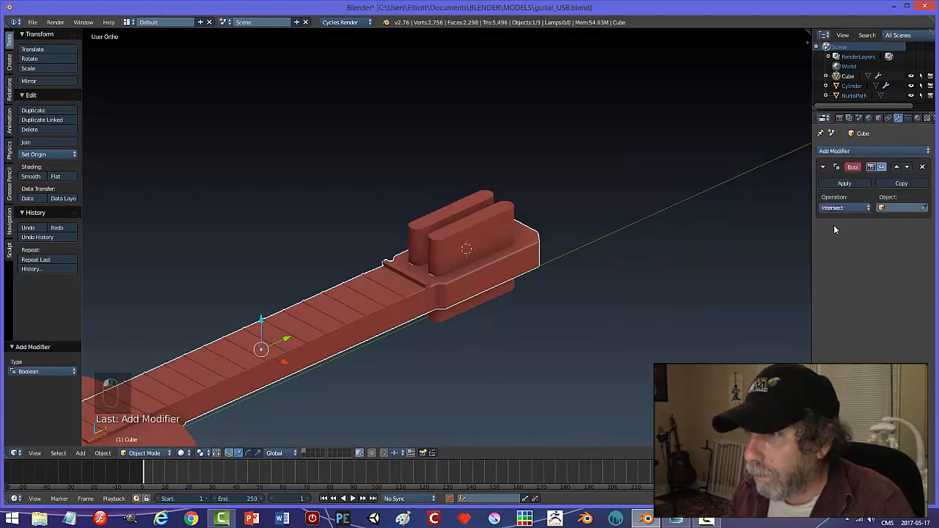
{"action": "left_click", "coordinate": [842, 206]}
{"action": "left_click", "coordinate": [847, 173]}
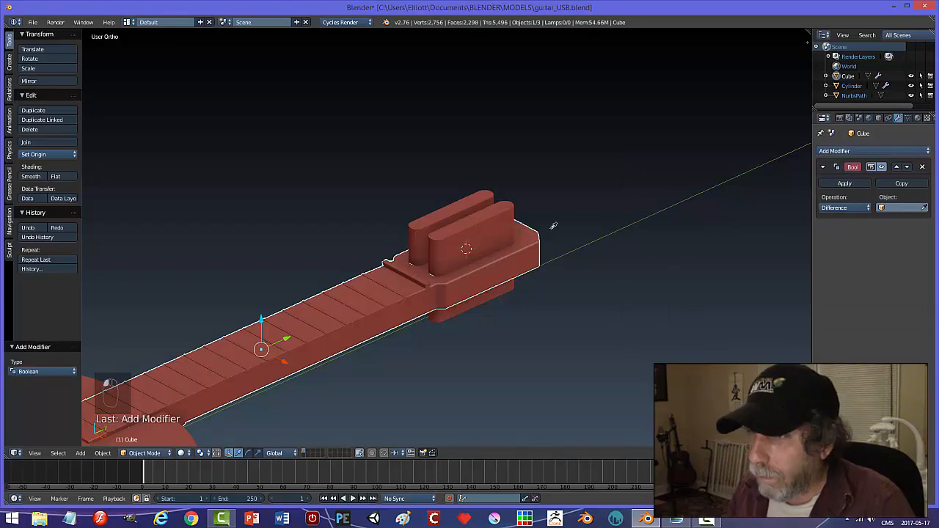
{"action": "left_click", "coordinate": [501, 225]}
{"action": "left_click", "coordinate": [844, 183]}
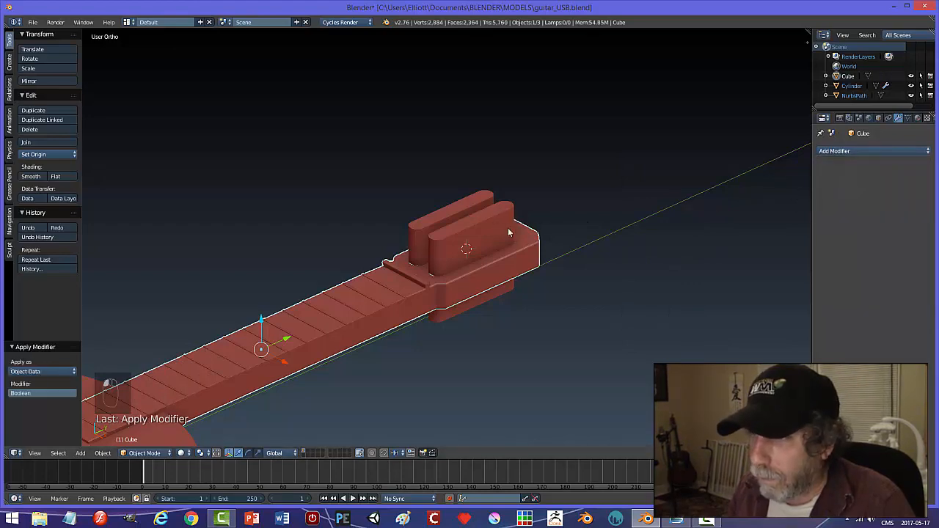
Hide the slot cutter and view the two openings cut through the headstock
{"action": "right_click", "coordinate": [508, 233]}
{"action": "key", "text": "h"}
{"action": "middle_click_drag", "start_coordinate": [593, 226], "coordinate": [555, 319]}
{"action": "scroll", "coordinate": [476, 294], "scroll_direction": "down", "scroll_amount": 3}
{"action": "scroll", "coordinate": [456, 337], "scroll_direction": "up", "scroll_amount": 5}
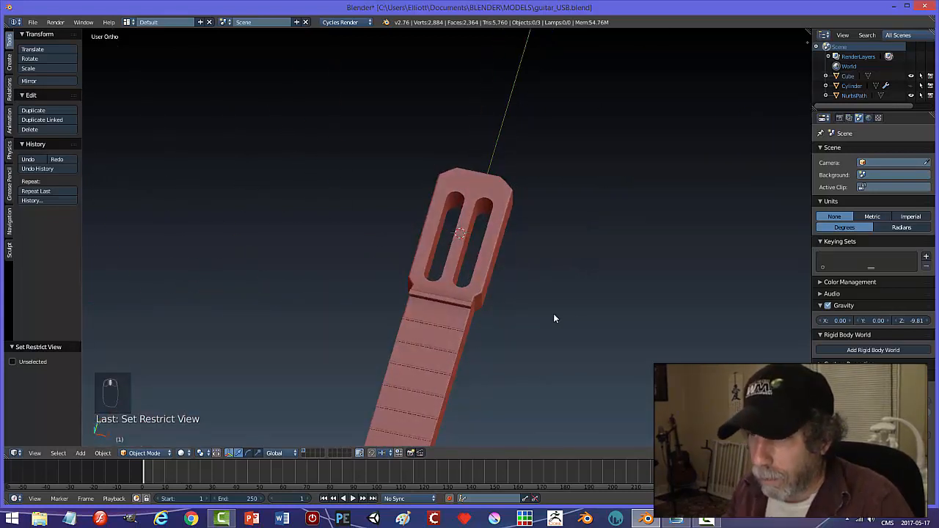
Add a cylinder mesh at the 3D cursor on the headstock in top wireframe view
{"action": "key", "text": "KP_7"}
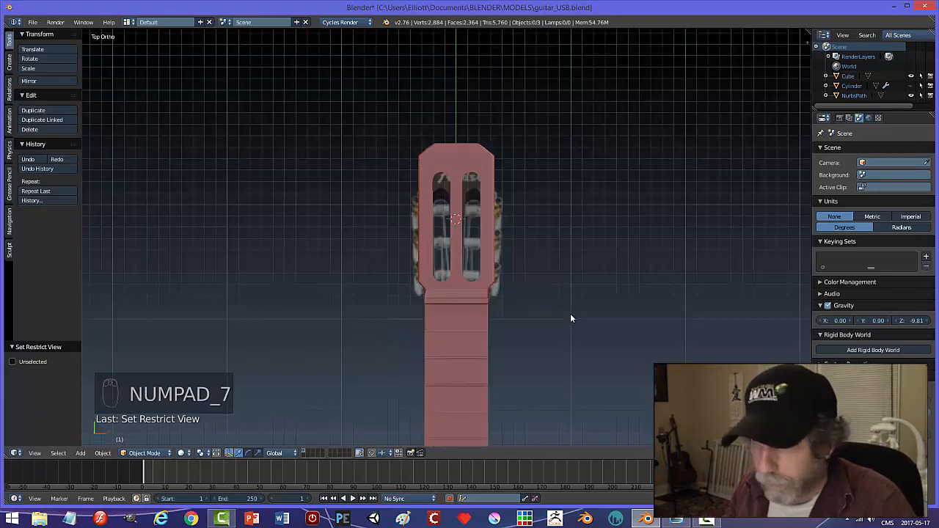
{"action": "key", "text": "z"}
{"action": "left_click", "coordinate": [637, 314]}
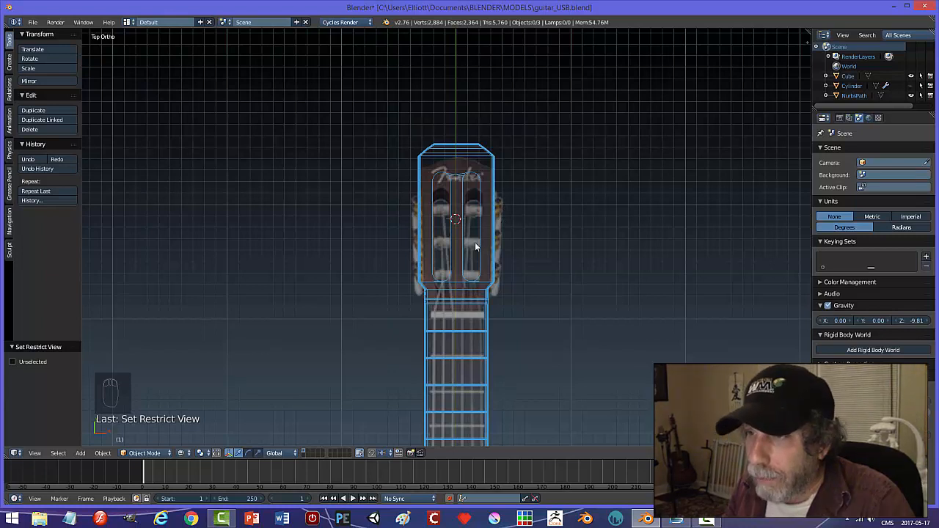
{"action": "key", "text": "shift+a"}
{"action": "mouse_move", "coordinate": [474, 243]}
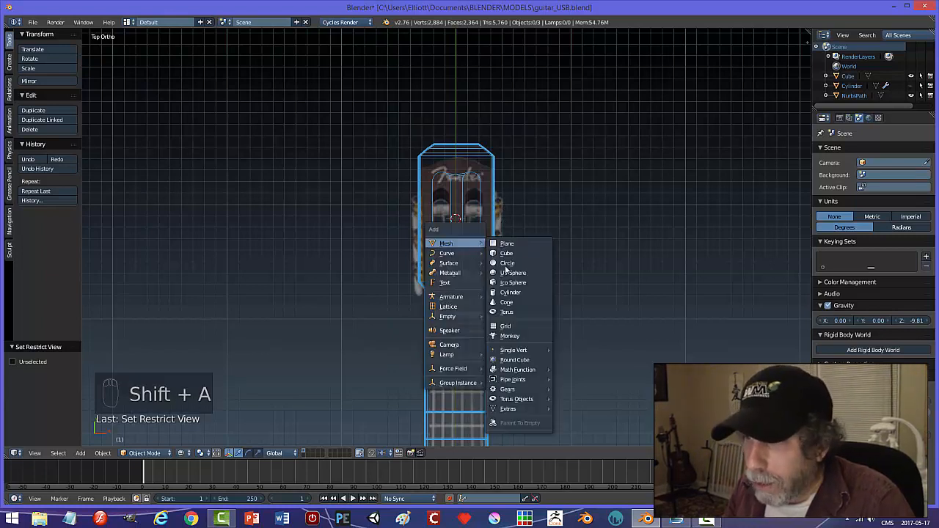
{"action": "left_click", "coordinate": [511, 293]}
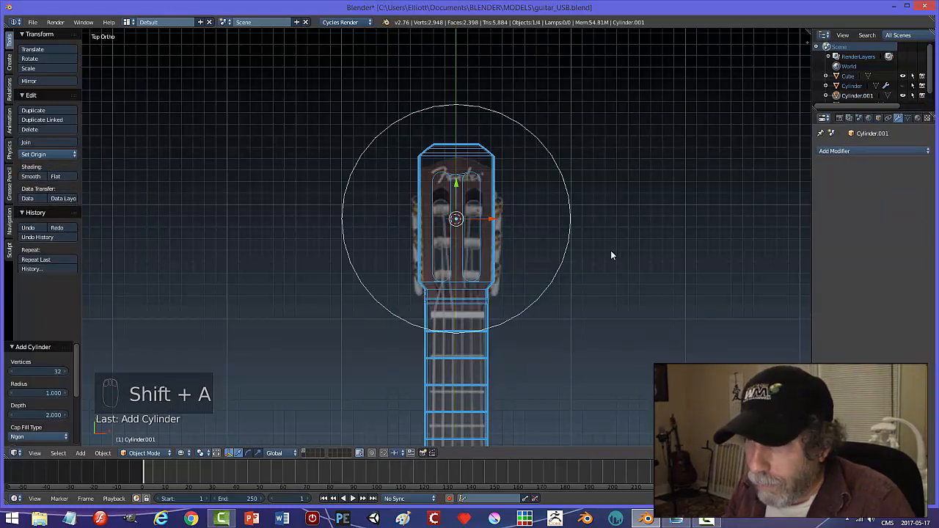
Rotate the new cylinder 90° about Y and scale it uniformly to about 0.041
{"action": "key", "text": "r"}
{"action": "key", "text": "y"}
{"action": "key", "text": "9"}
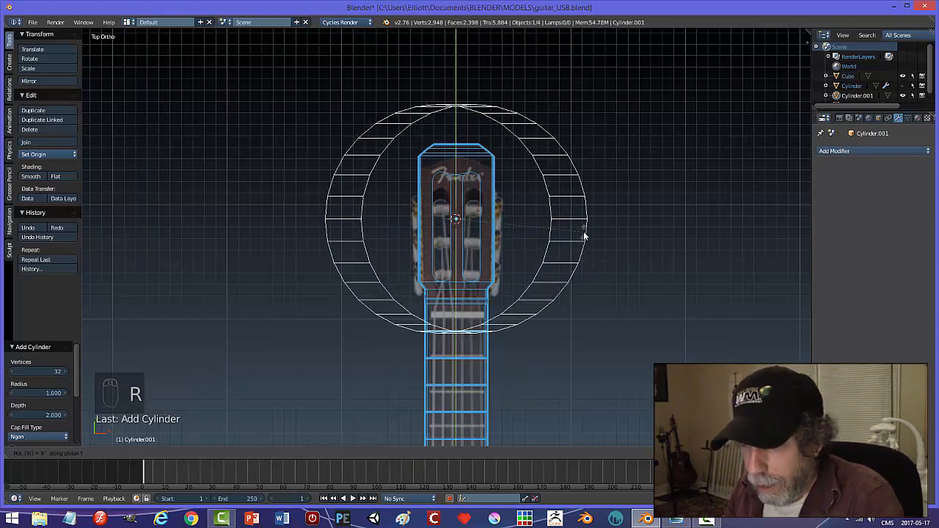
{"action": "key", "text": "0"}
{"action": "key", "text": "Return"}
{"action": "key", "text": "s"}
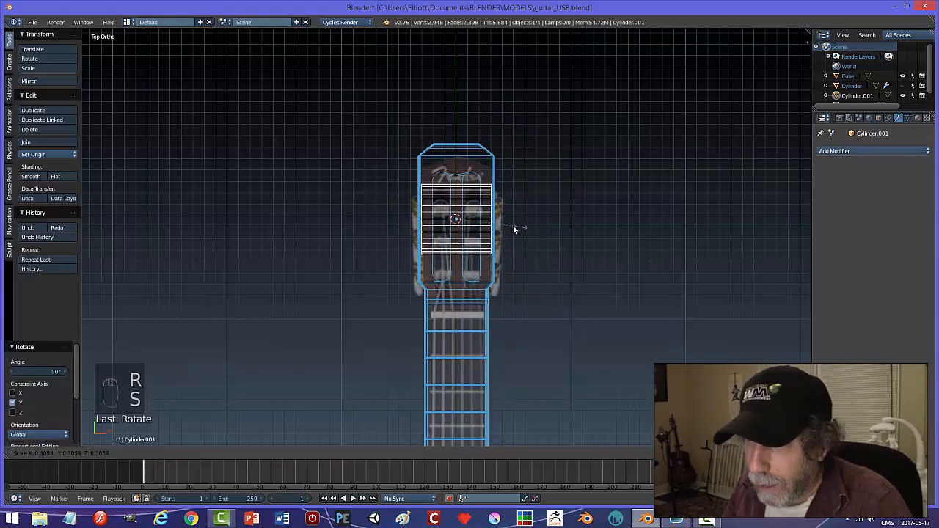
{"action": "left_click", "coordinate": [464, 221]}
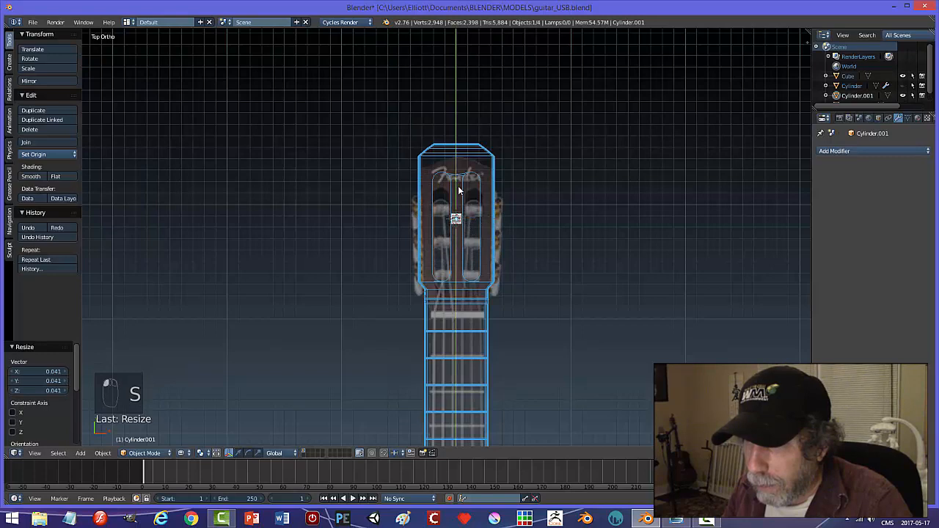
Move the small cylinder onto the reference's upper left tuner roller, about -0.141 along X, and scale it by about 1.441
{"action": "left_click_drag", "start_coordinate": [459, 190], "coordinate": [460, 180]}
{"action": "left_click_drag", "start_coordinate": [489, 211], "coordinate": [473, 212]}
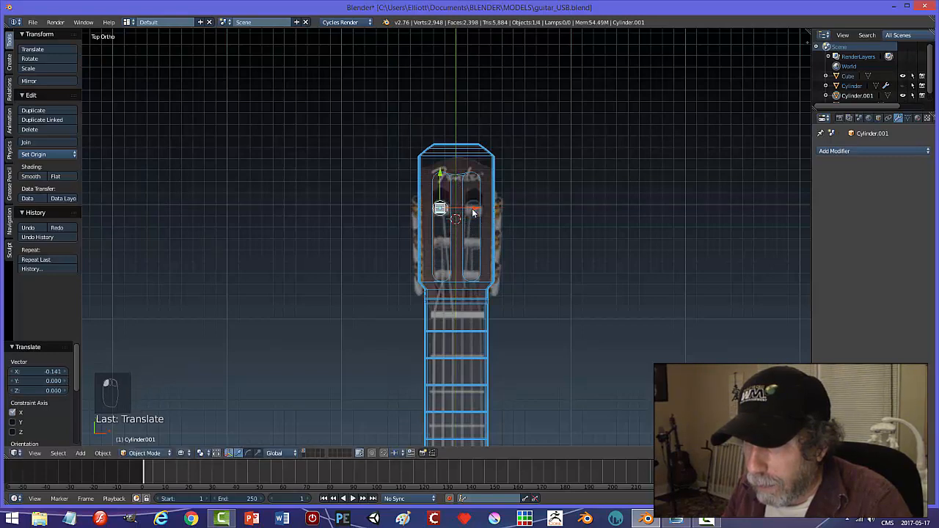
{"action": "key", "text": "s"}
{"action": "left_click", "coordinate": [507, 219]}
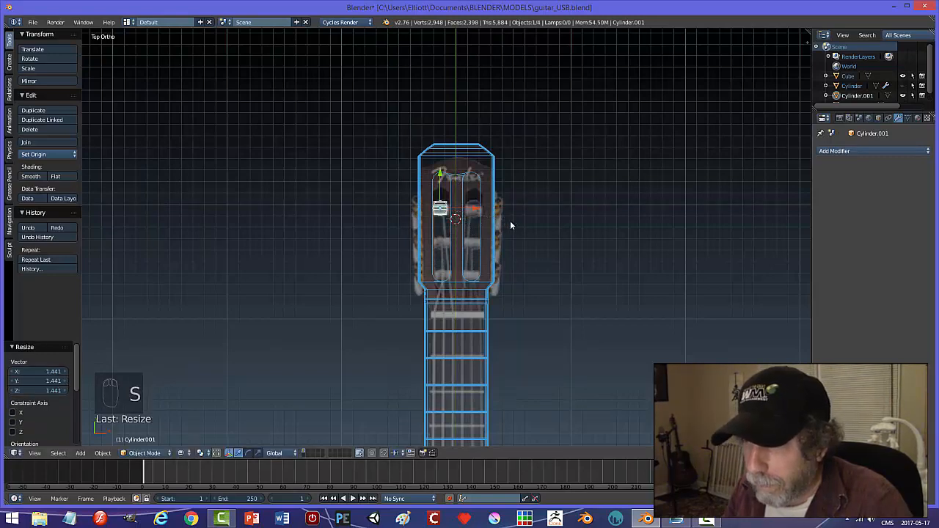
Move the cylinder about 0.144 along X to the headstock's centre and stretch it by about 4.445 along X across both slots
{"action": "scroll", "coordinate": [534, 228], "scroll_direction": "up", "scroll_amount": 4}
{"action": "left_click_drag", "start_coordinate": [467, 176], "coordinate": [499, 180]}
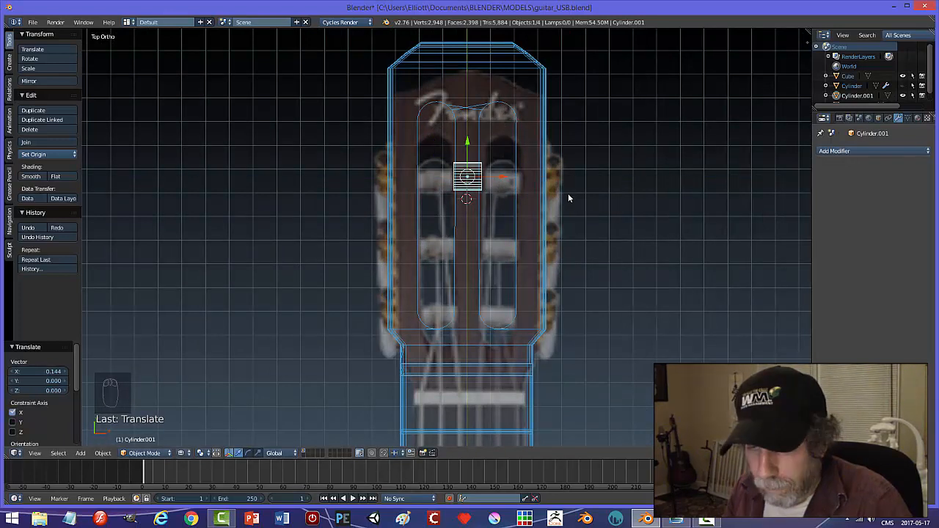
{"action": "key", "text": "s"}
{"action": "key", "text": "x"}
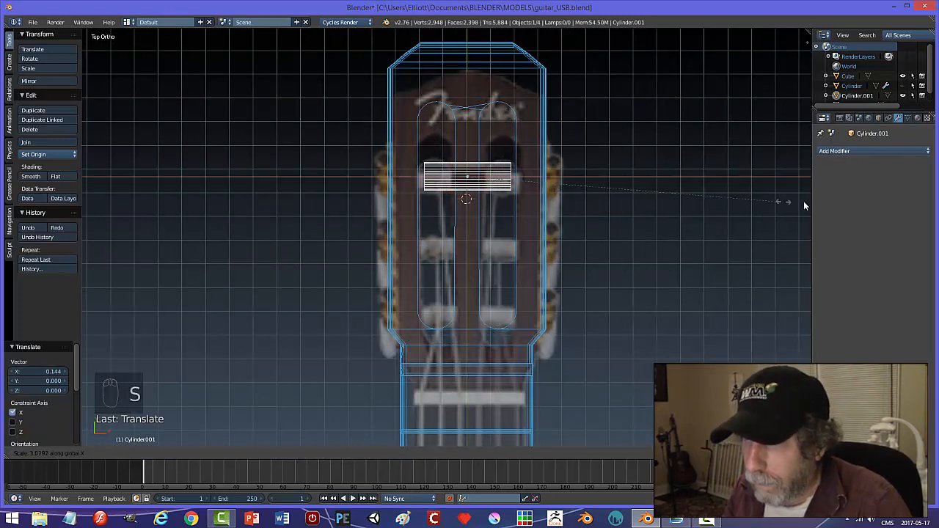
{"action": "left_click", "coordinate": [192, 201]}
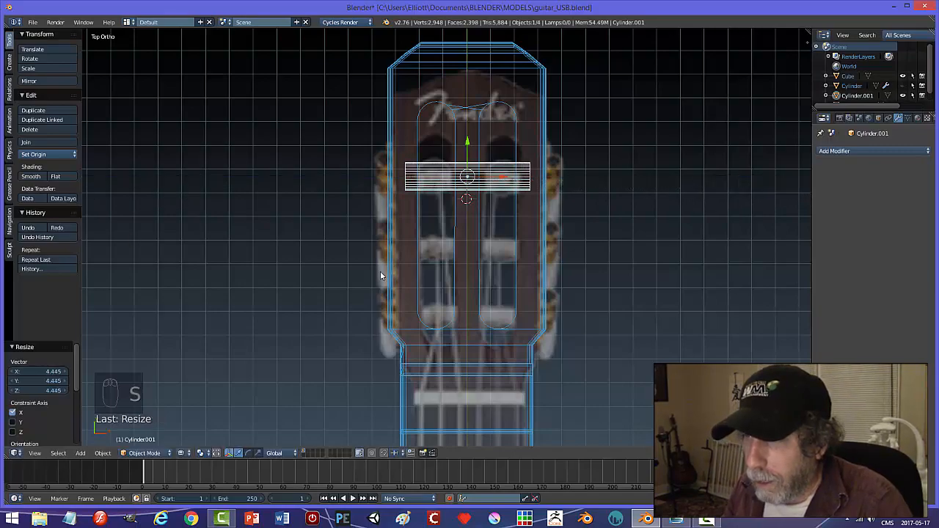
Lower the tuner cylinder about 0.130 along Z into the headstock, using the right side view
{"action": "middle_click_drag", "start_coordinate": [380, 275], "coordinate": [358, 190]}
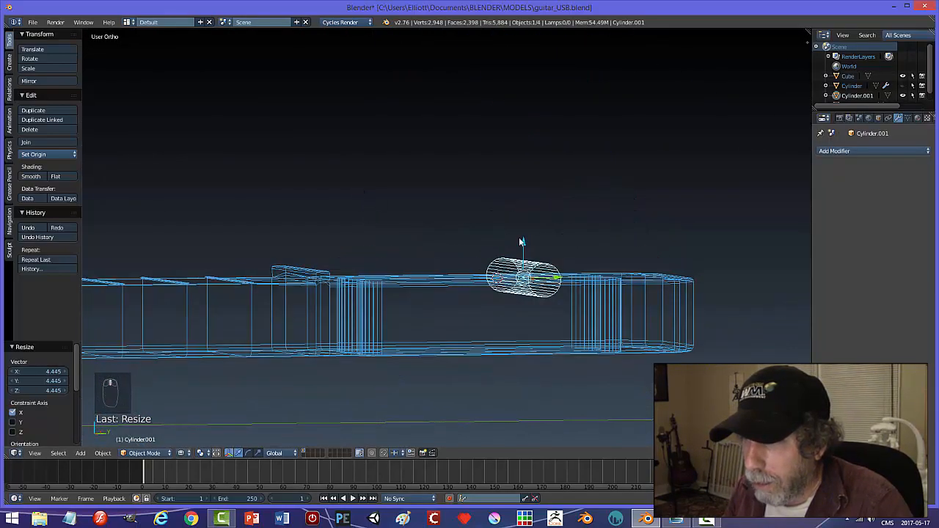
{"action": "key", "text": "KP_3"}
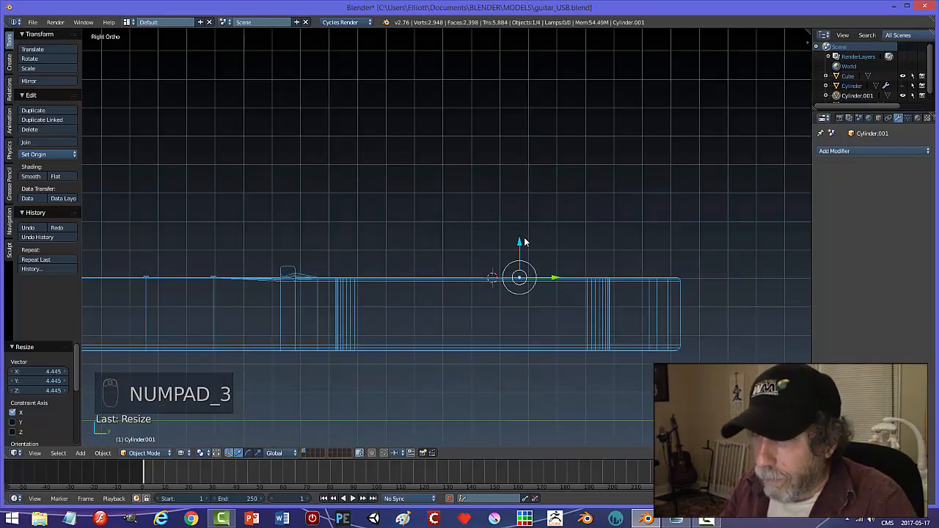
{"action": "left_click_drag", "start_coordinate": [524, 242], "coordinate": [525, 278]}
{"action": "middle_click_drag", "start_coordinate": [525, 277], "coordinate": [617, 319]}
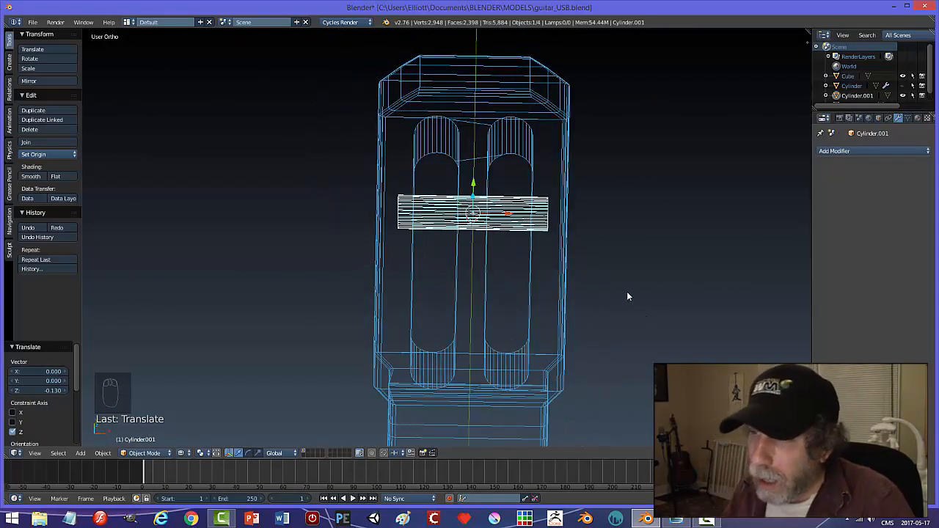
{"action": "middle_click_drag", "start_coordinate": [642, 293], "coordinate": [574, 264]}
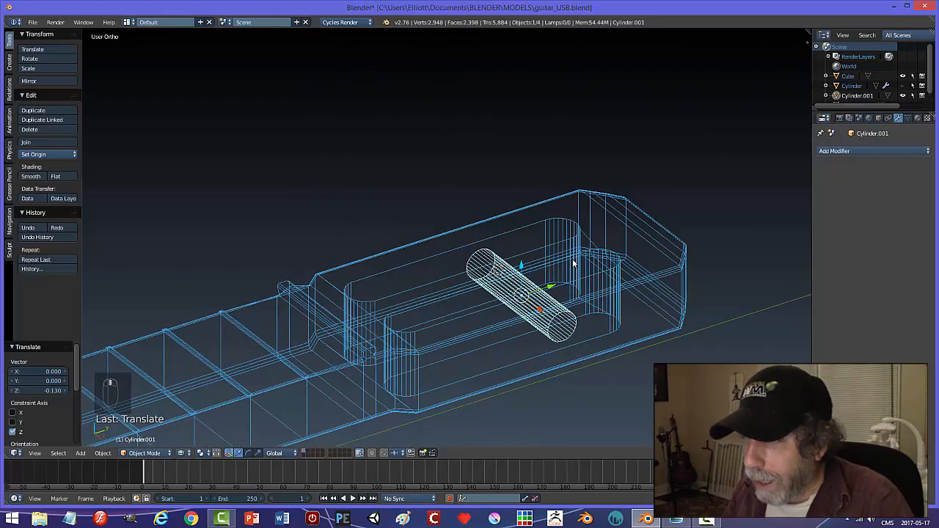
Switch the viewport to solid shading, hide the guitar body, and select the tuner cylinder
{"action": "key", "text": "z"}
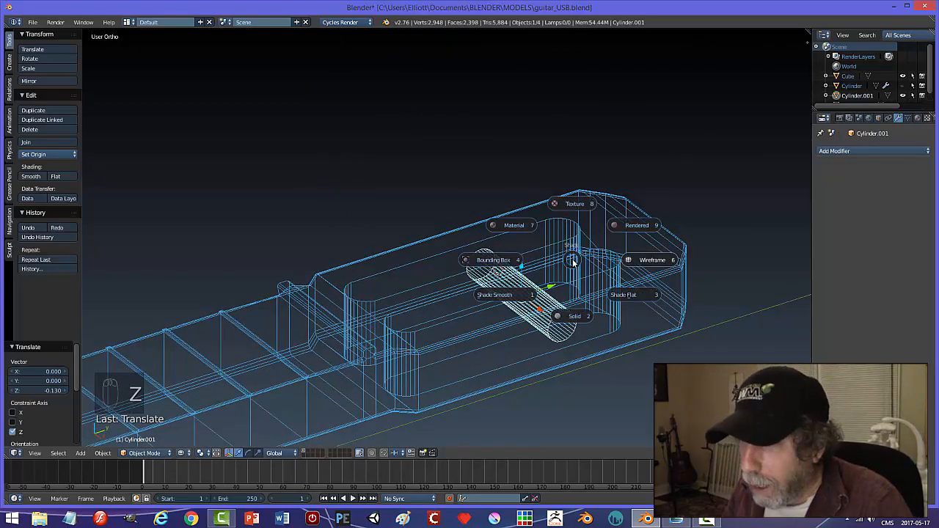
{"action": "left_click", "coordinate": [584, 309]}
{"action": "right_click", "coordinate": [623, 300]}
{"action": "key", "text": "h"}
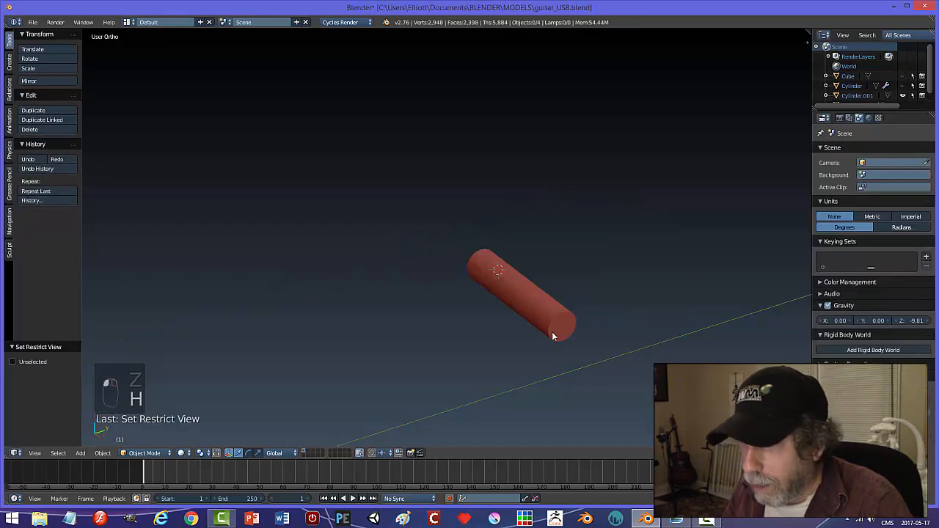
{"action": "right_click", "coordinate": [564, 321]}
{"action": "middle_click_drag", "start_coordinate": [534, 337], "coordinate": [569, 337]}
Select both end faces of the tuner cylinder in Edit Mode with face selection
{"action": "key", "text": "Tab"}
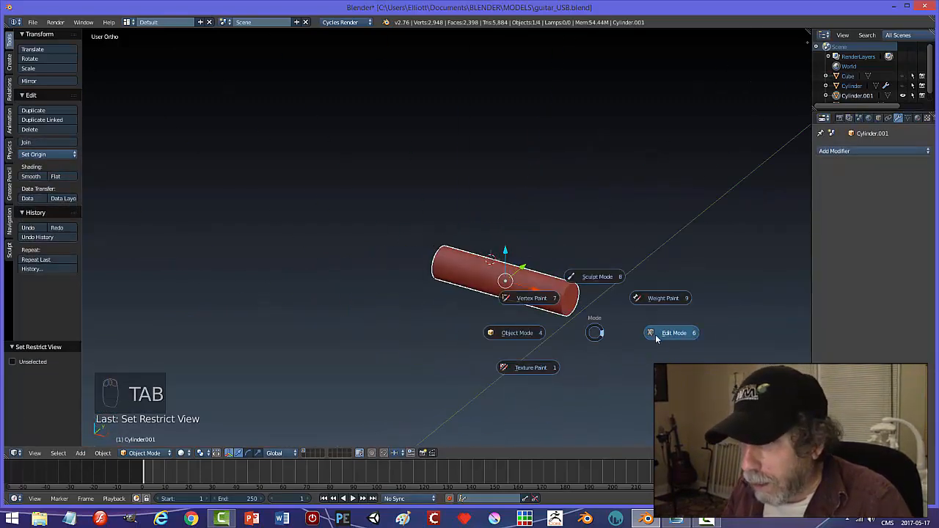
{"action": "left_click", "coordinate": [604, 323]}
{"action": "key", "text": "a"}
{"action": "key", "text": "a"}
{"action": "key", "text": "ctrl+Tab"}
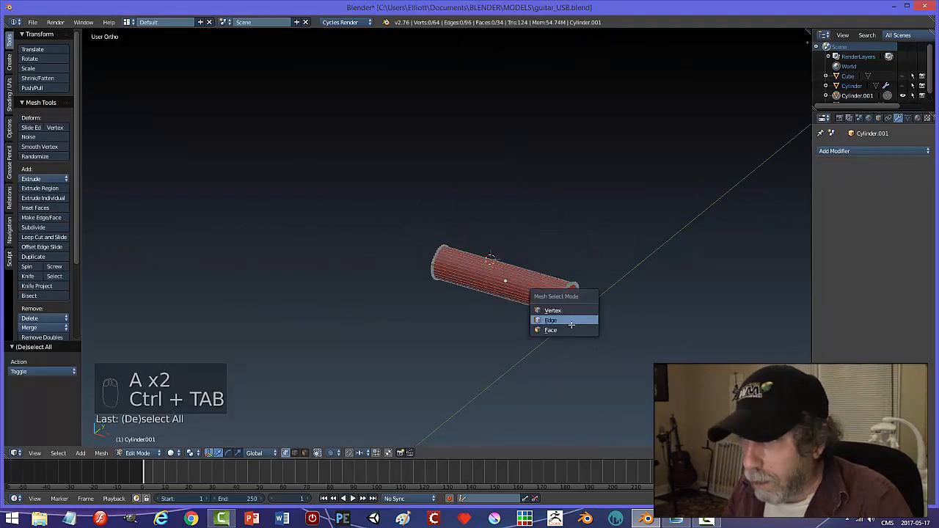
{"action": "left_click", "coordinate": [555, 329]}
{"action": "right_click", "coordinate": [571, 299]}
{"action": "middle_click_drag", "start_coordinate": [571, 300], "coordinate": [642, 324]}
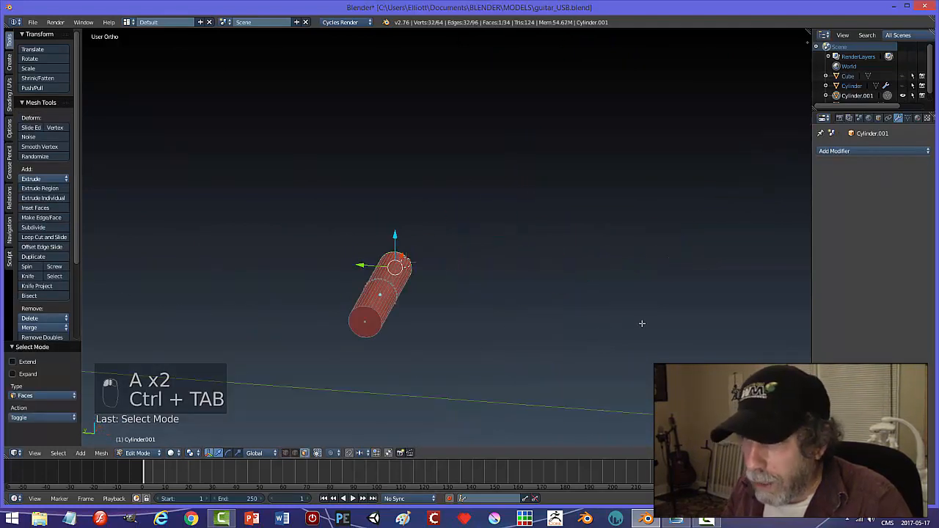
{"action": "right_click", "coordinate": [370, 324], "text": "shift"}
Inset both end faces of the cylinder with a thickness of about 0.292
{"action": "middle_click_drag", "start_coordinate": [524, 331], "coordinate": [440, 359]}
{"action": "key", "text": "i"}
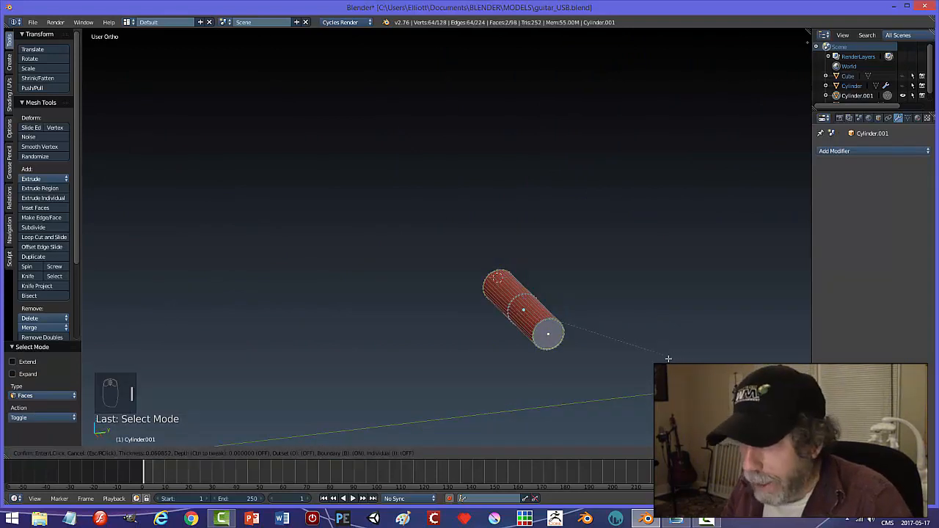
{"action": "left_click", "coordinate": [600, 360]}
{"action": "middle_click_drag", "start_coordinate": [547, 382], "coordinate": [577, 388]}
Extrude the inset end faces in place, scale them outward by about 1.987 along X, and return to Object Mode
{"action": "key", "text": "e"}
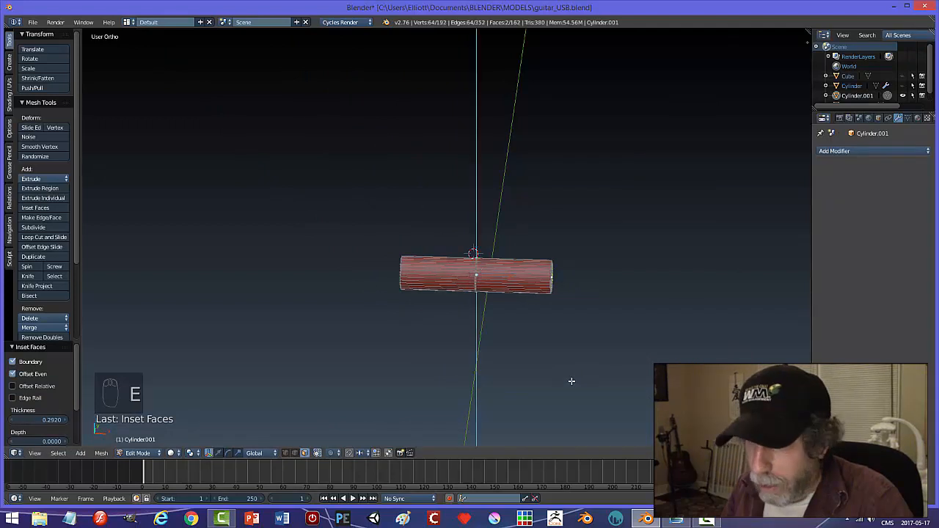
{"action": "right_click", "coordinate": [572, 380]}
{"action": "key", "text": "x"}
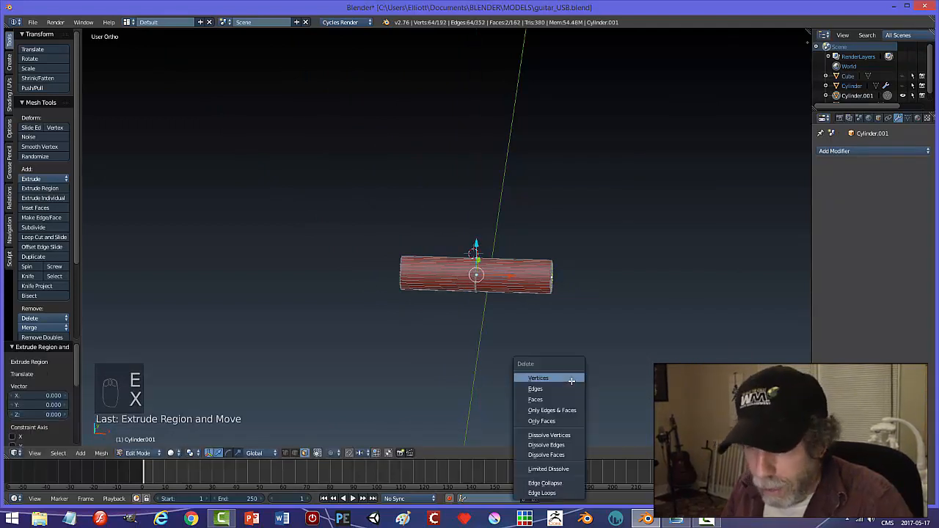
{"action": "key", "text": "Escape"}
{"action": "key", "text": "s"}
{"action": "key", "text": "x"}
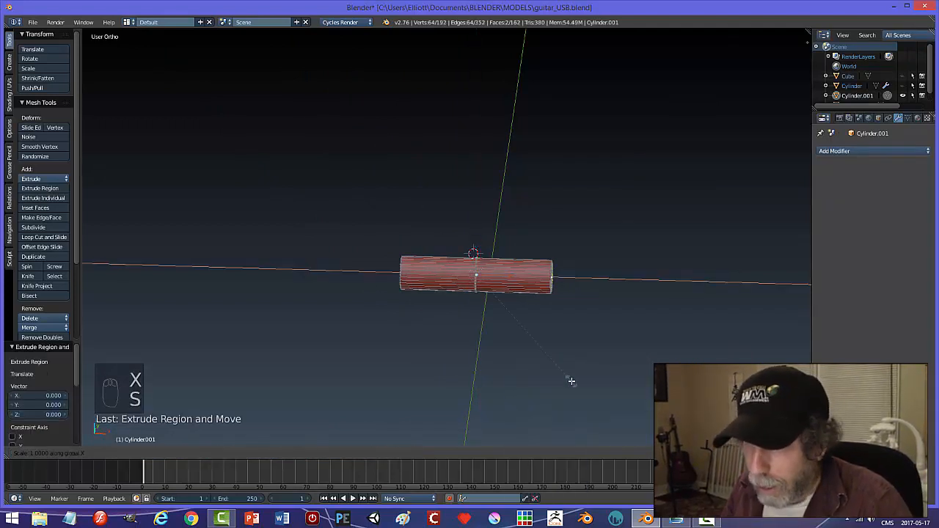
{"action": "left_click", "coordinate": [726, 400]}
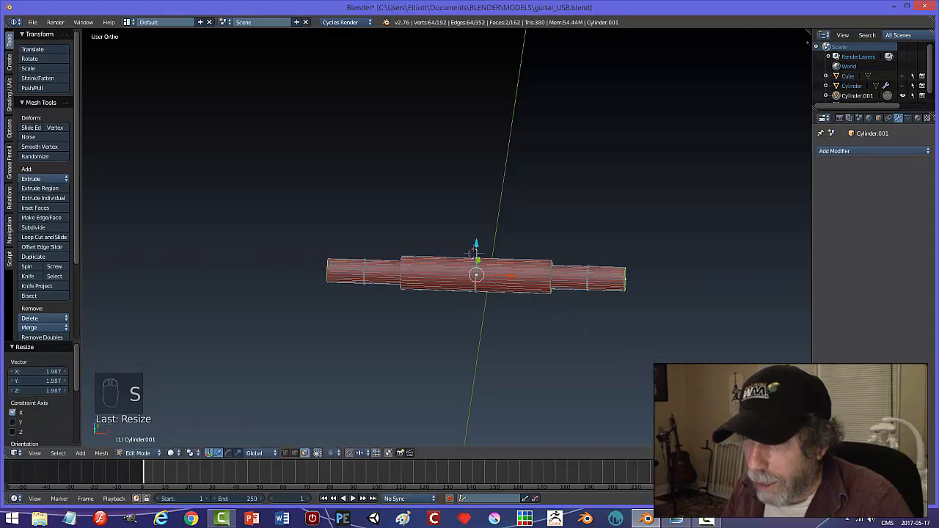
{"action": "key", "text": "Tab"}
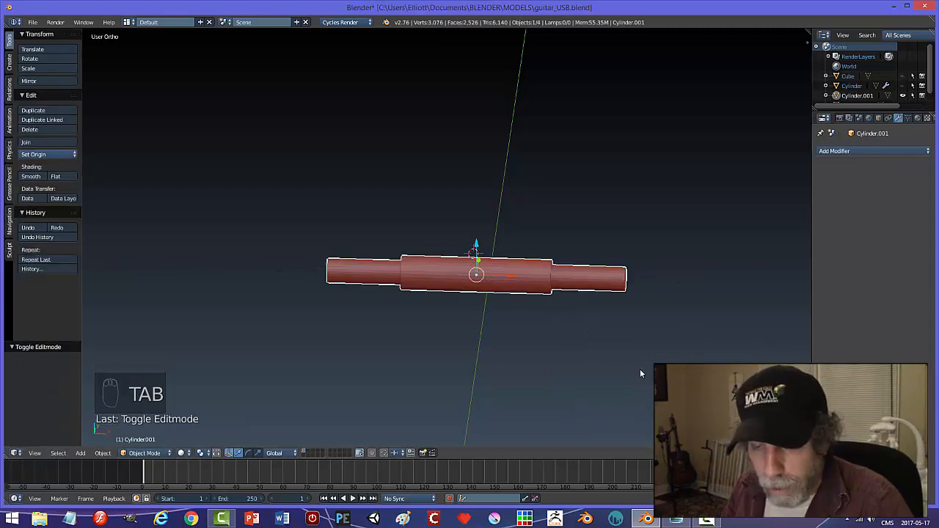
Reveal all hidden objects and hide the two slot cutters again
{"action": "key", "text": "alt+h"}
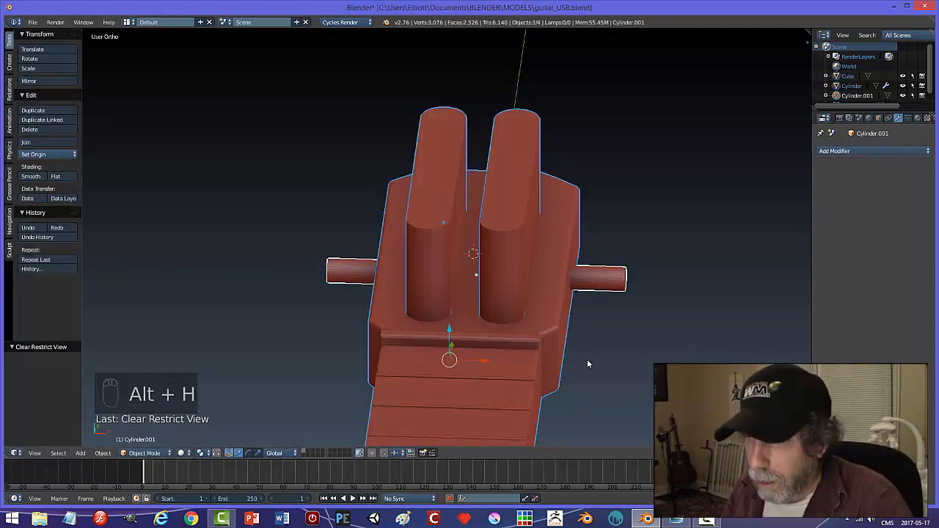
{"action": "middle_click_drag", "start_coordinate": [587, 359], "coordinate": [562, 365]}
{"action": "right_click", "coordinate": [493, 251]}
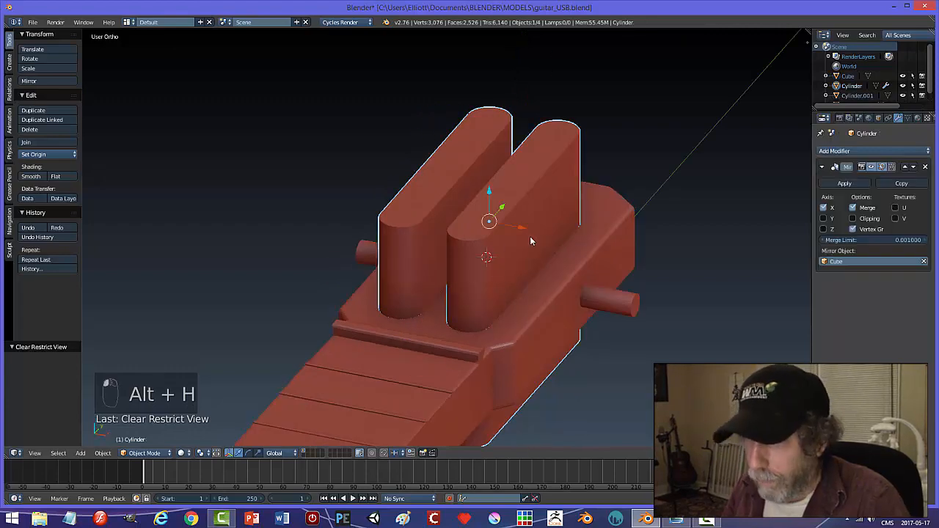
{"action": "key", "text": "h"}
{"action": "middle_click_drag", "start_coordinate": [532, 253], "coordinate": [547, 297]}
Shorten the roller's thin end shafts by scaling their end faces by about 0.795 along X
{"action": "middle_click_drag", "start_coordinate": [600, 257], "coordinate": [684, 313]}
{"action": "right_click", "coordinate": [597, 268]}
{"action": "key", "text": "Tab"}
{"action": "left_click", "coordinate": [720, 289]}
{"action": "key", "text": "s"}
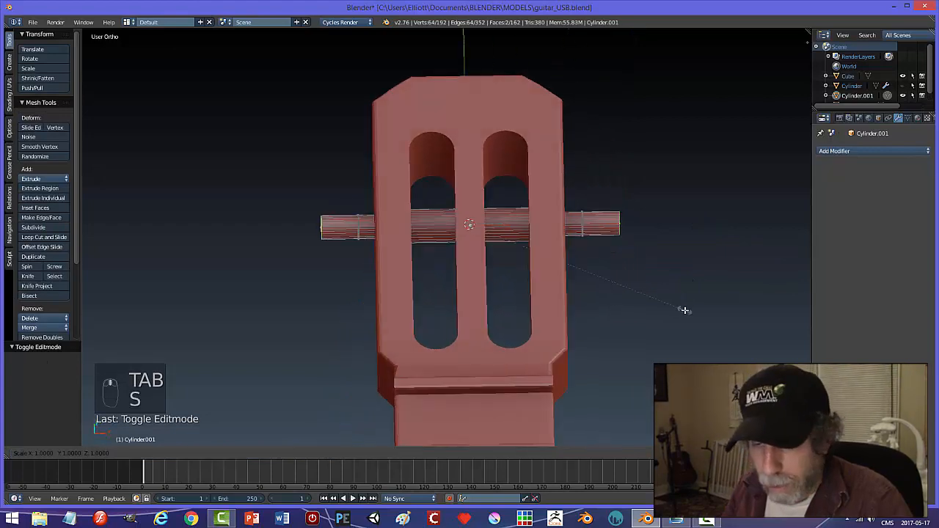
{"action": "key", "text": "x"}
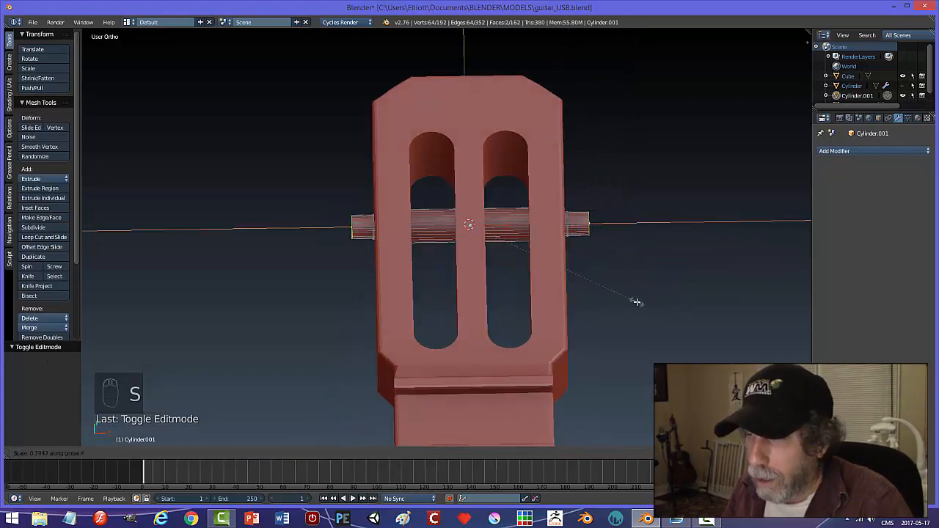
{"action": "left_click", "coordinate": [638, 301]}
Extrude both shaft end faces in place and try enlarging them uniformly about the shared median pivot
{"action": "middle_click_drag", "start_coordinate": [639, 300], "coordinate": [587, 301]}
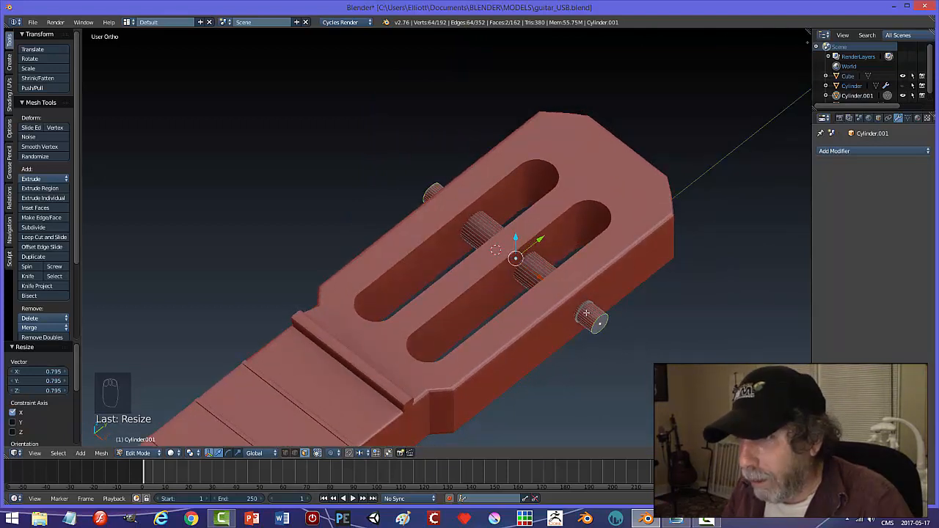
{"action": "middle_click_drag", "start_coordinate": [587, 314], "coordinate": [584, 336]}
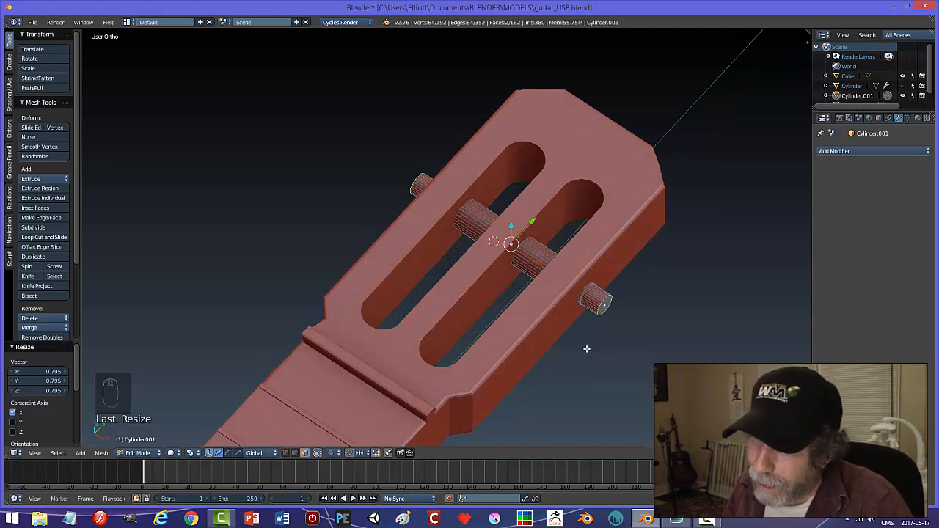
{"action": "middle_click_drag", "start_coordinate": [618, 334], "coordinate": [603, 333]}
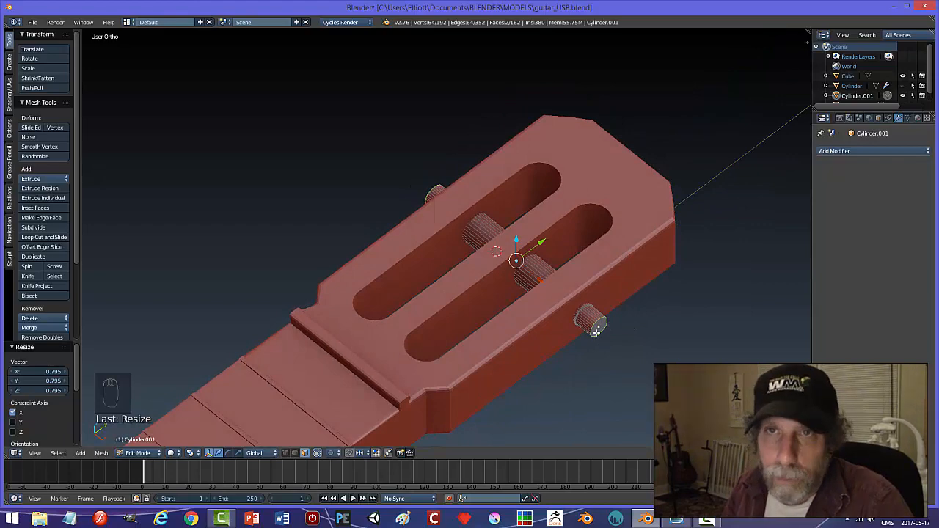
{"action": "middle_click_drag", "start_coordinate": [612, 363], "coordinate": [585, 326]}
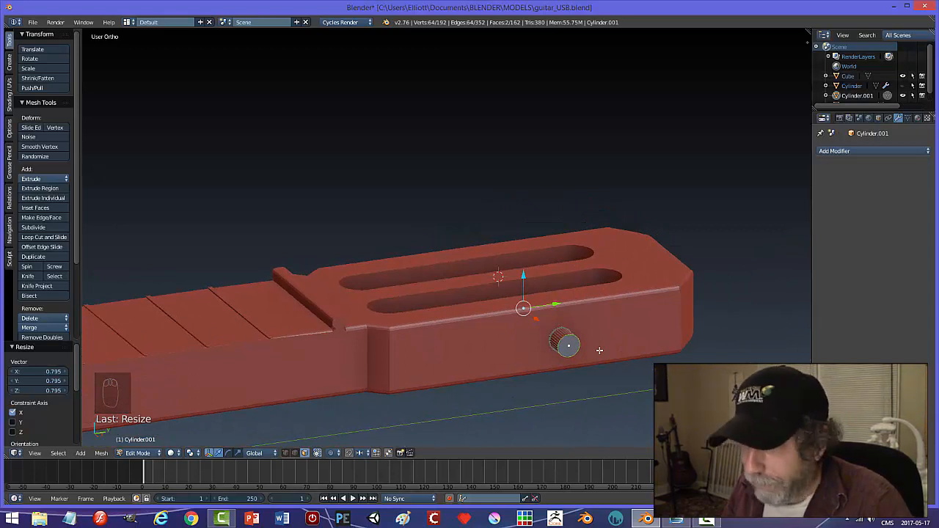
{"action": "key", "text": "e"}
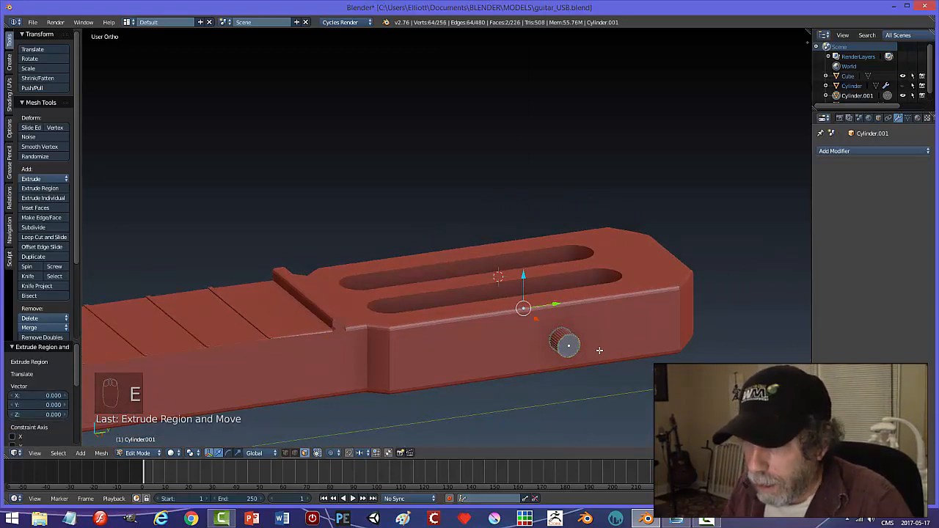
{"action": "key", "text": "s"}
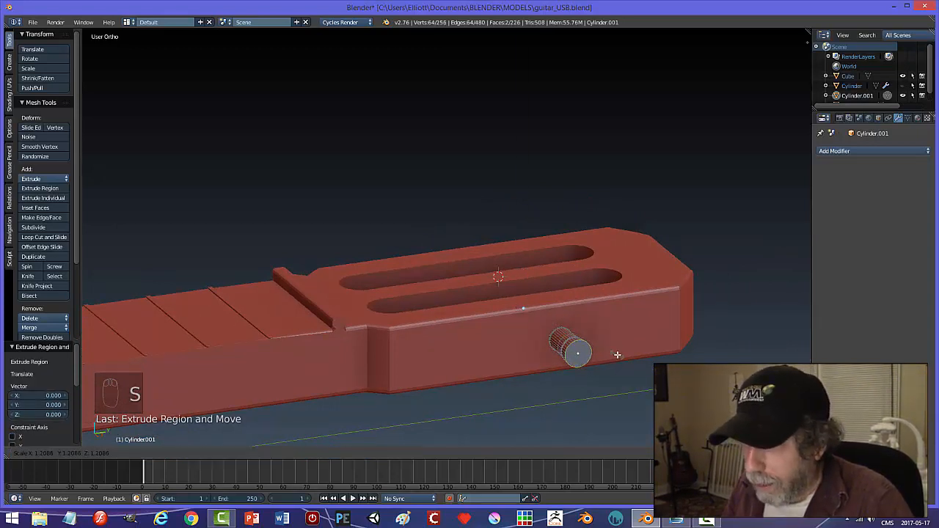
{"action": "left_click", "coordinate": [618, 354]}
{"action": "middle_click_drag", "start_coordinate": [617, 354], "coordinate": [482, 410]}
Set the pivot to Individual Origins and scale the extruded end faces uniformly by about 1.579
{"action": "left_click", "coordinate": [191, 452]}
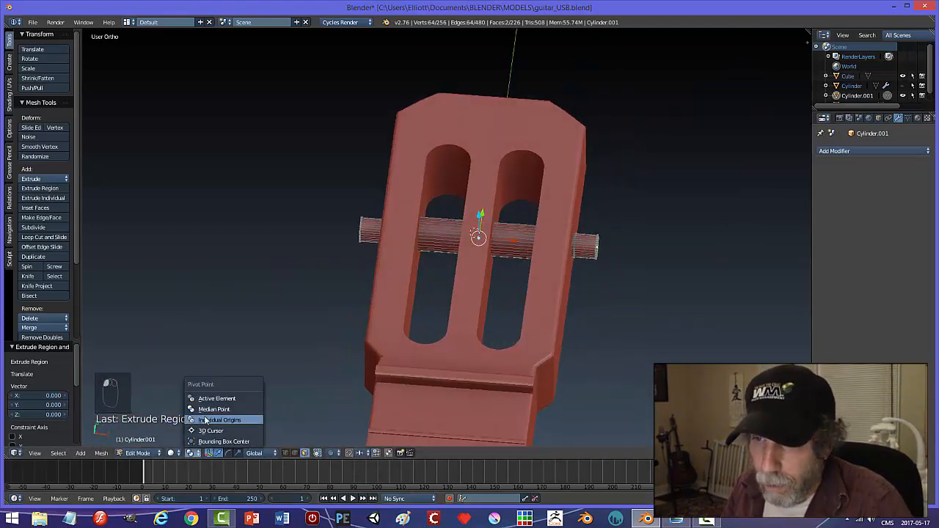
{"action": "left_click", "coordinate": [208, 420]}
{"action": "middle_click_drag", "start_coordinate": [570, 367], "coordinate": [589, 363]}
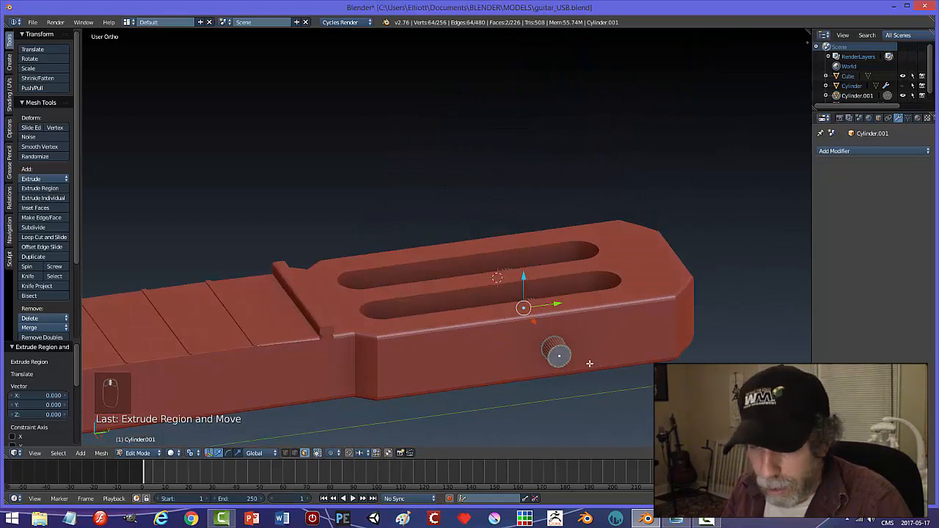
{"action": "key", "text": "s"}
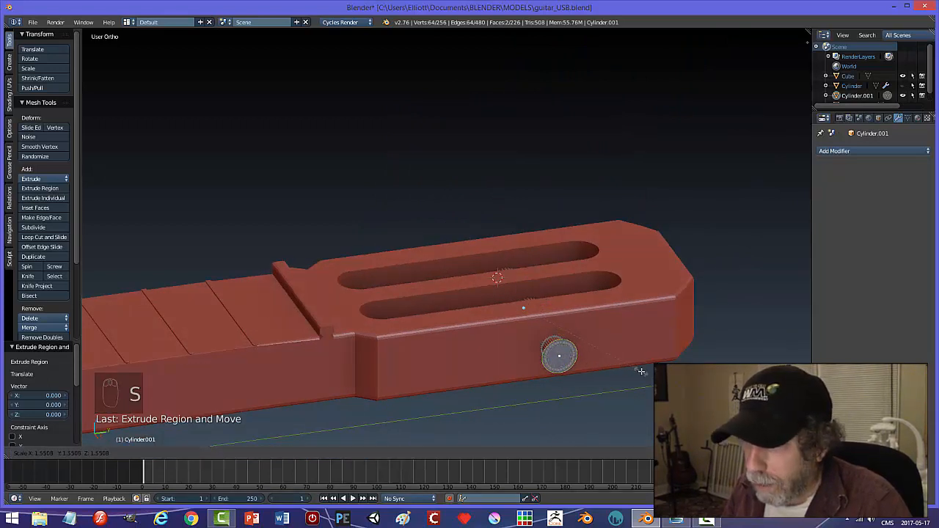
{"action": "left_click", "coordinate": [644, 373]}
{"action": "middle_click_drag", "start_coordinate": [625, 377], "coordinate": [686, 410]}
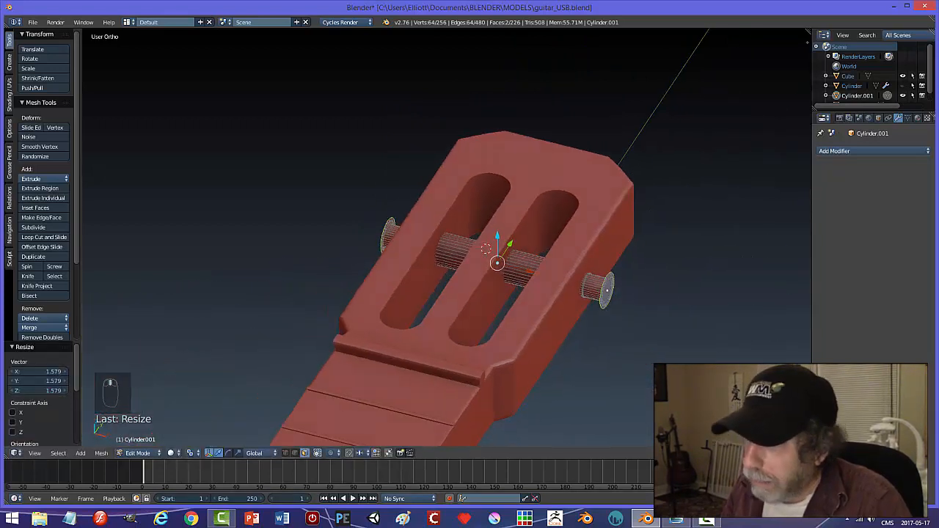
Extrude the widened end faces in place and try scaling them along X about their individual origins
{"action": "key", "text": "e"}
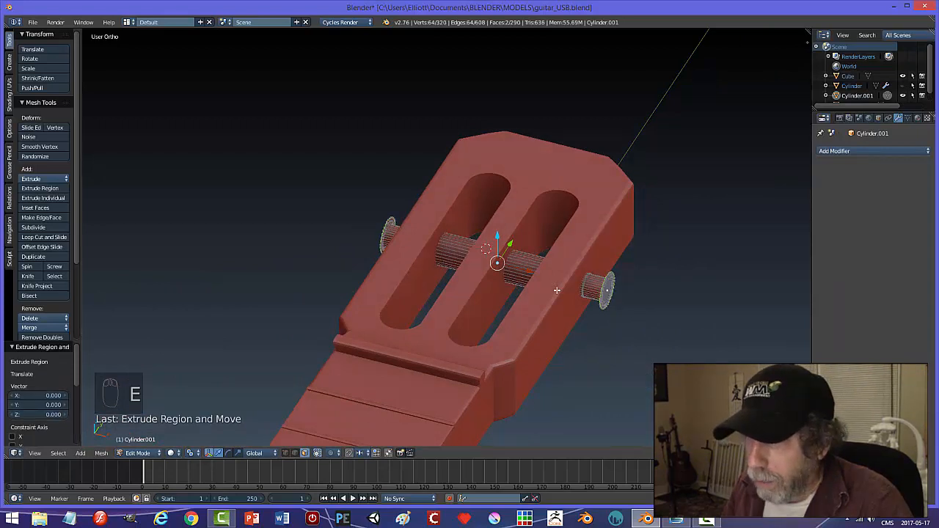
{"action": "key", "text": "s"}
{"action": "key", "text": "x"}
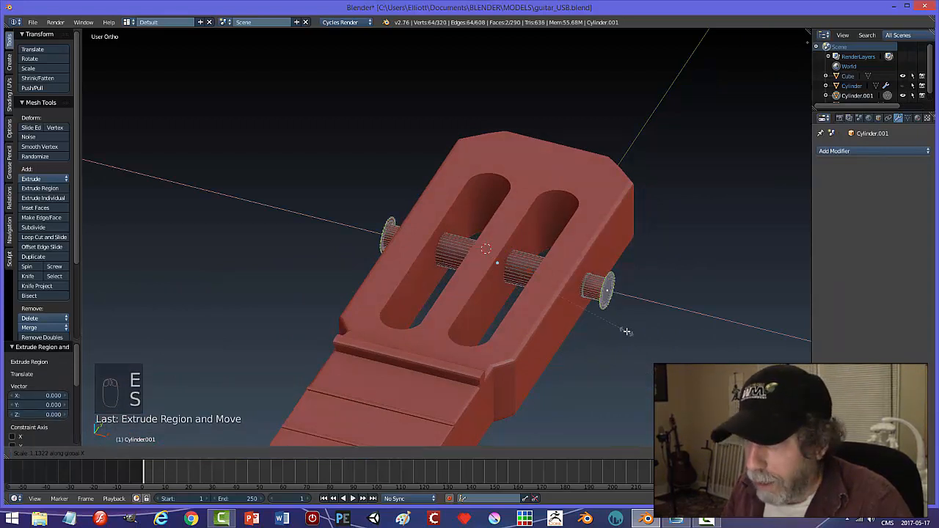
{"action": "right_click", "coordinate": [644, 334]}
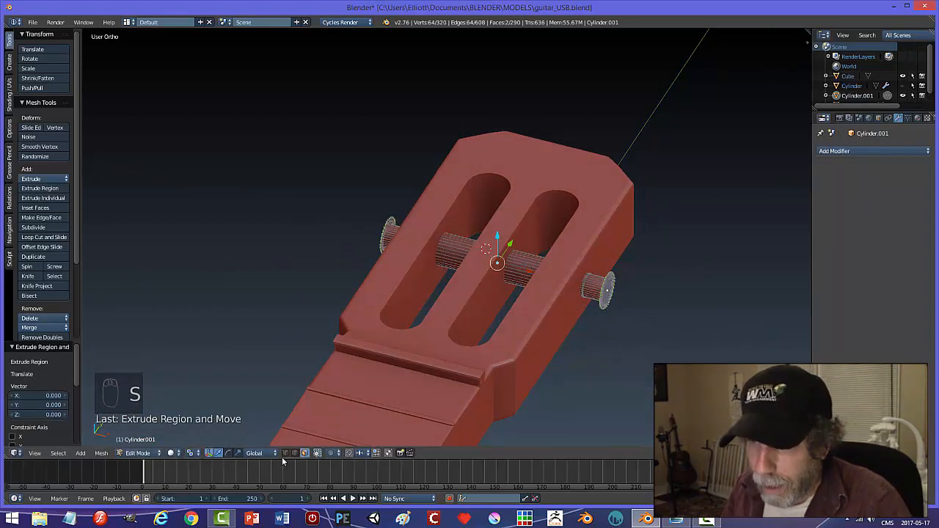
Set the pivot to Median Point and scale the extruded end faces by about 1.138 along X to give the caps thickness
{"action": "left_click", "coordinate": [195, 454]}
{"action": "left_click", "coordinate": [217, 408]}
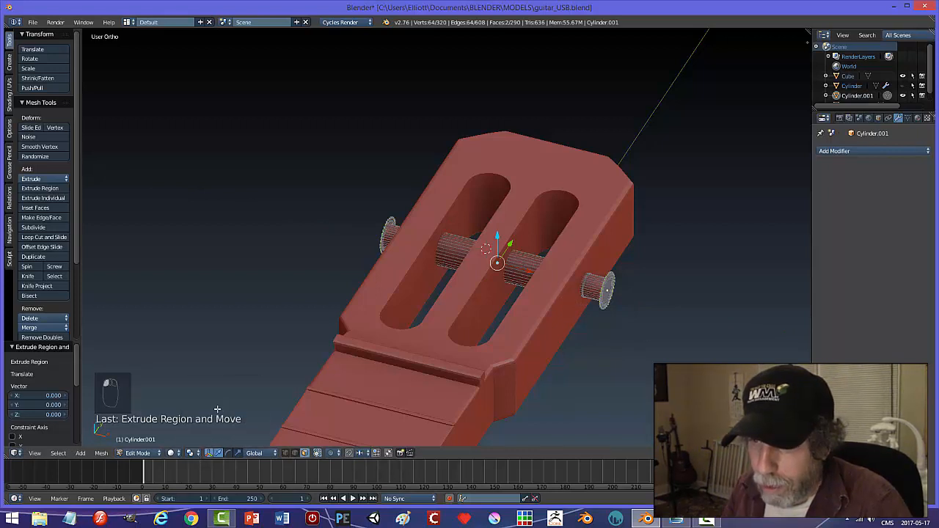
{"action": "key", "text": "s"}
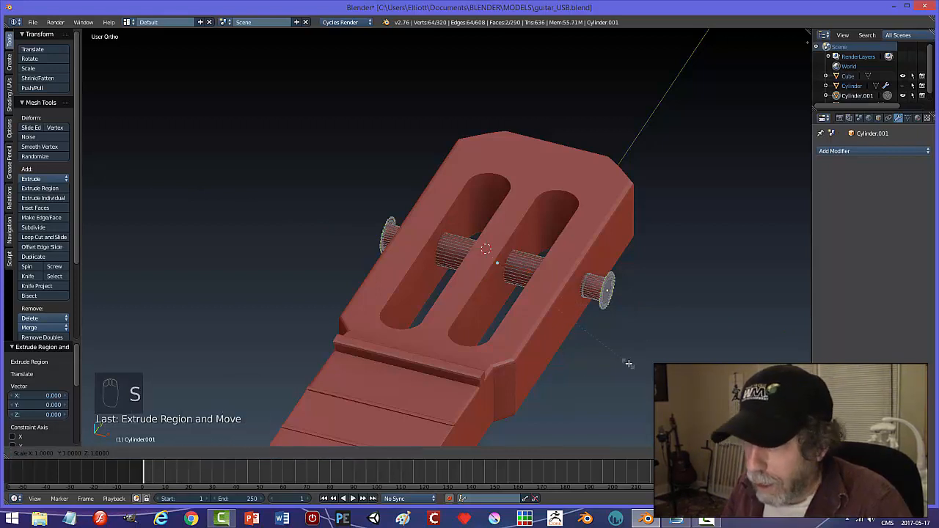
{"action": "key", "text": "x"}
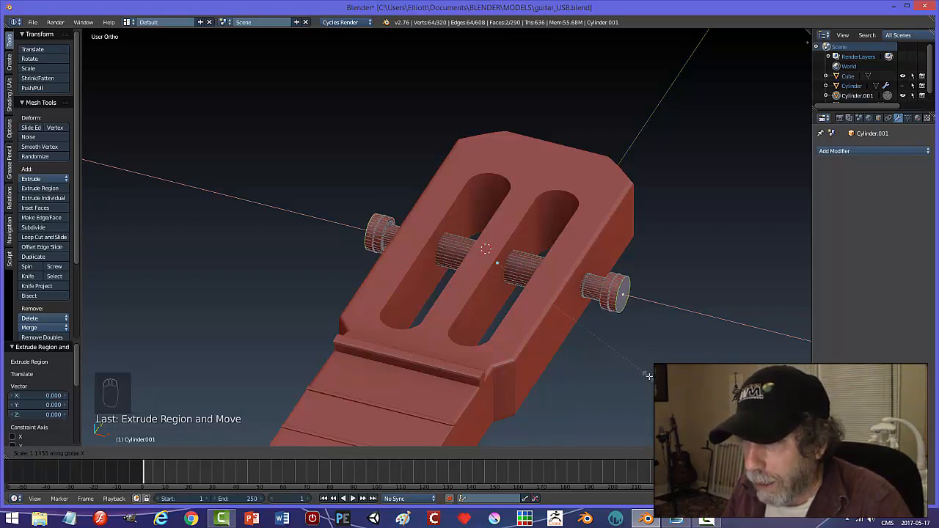
{"action": "left_click", "coordinate": [648, 374]}
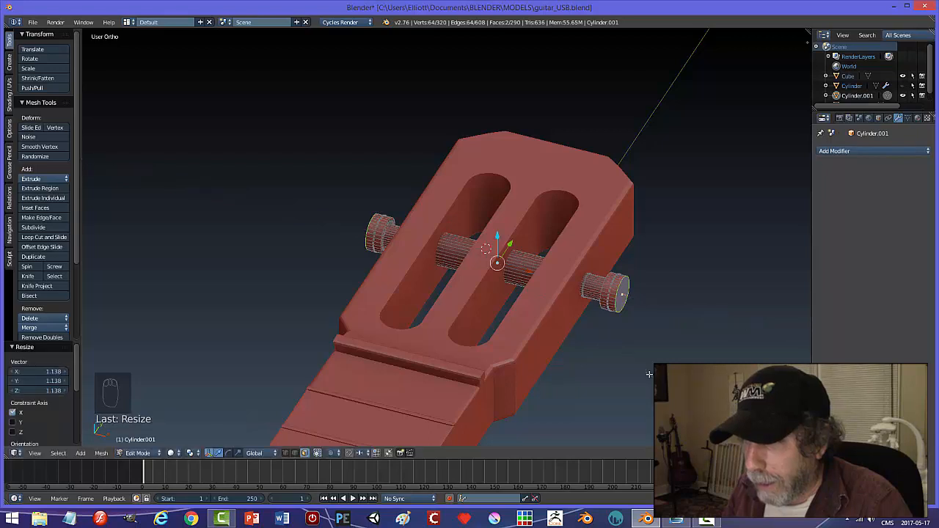
Select the side face loops of both caps and scale them by about 1.544 along Y
{"action": "left_click", "coordinate": [609, 284], "text": "alt+shift"}
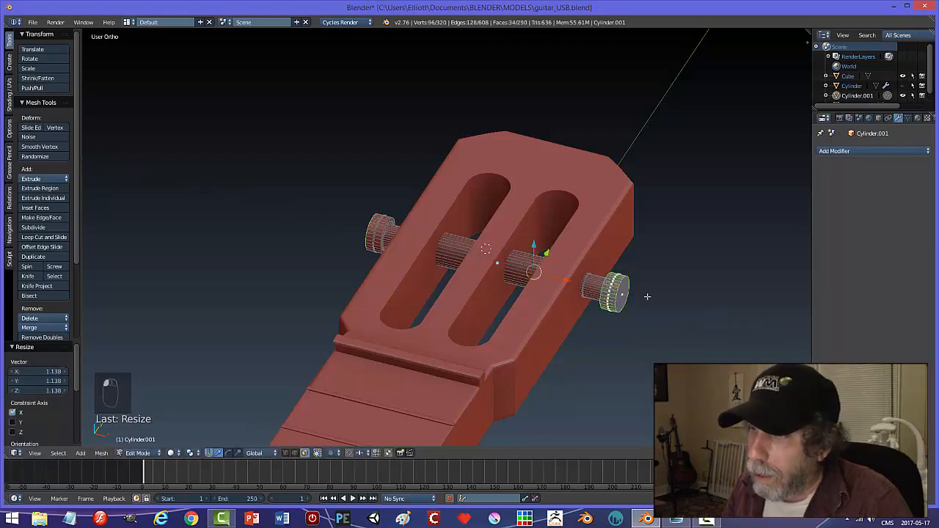
{"action": "key", "text": "a"}
{"action": "left_click", "coordinate": [613, 286], "text": "alt"}
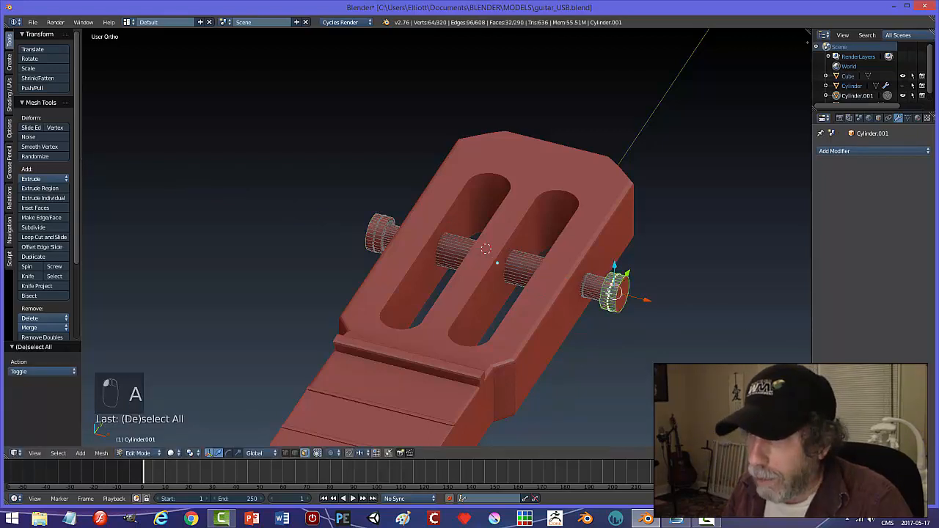
{"action": "left_click", "coordinate": [379, 232], "text": "alt+shift"}
{"action": "middle_click_drag", "start_coordinate": [574, 311], "coordinate": [598, 350]}
{"action": "key", "text": "s"}
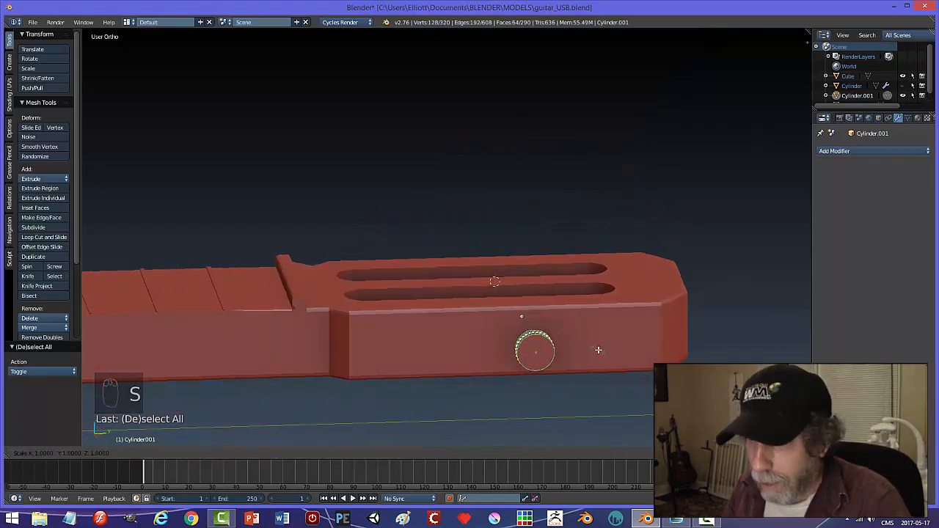
{"action": "key", "text": "y"}
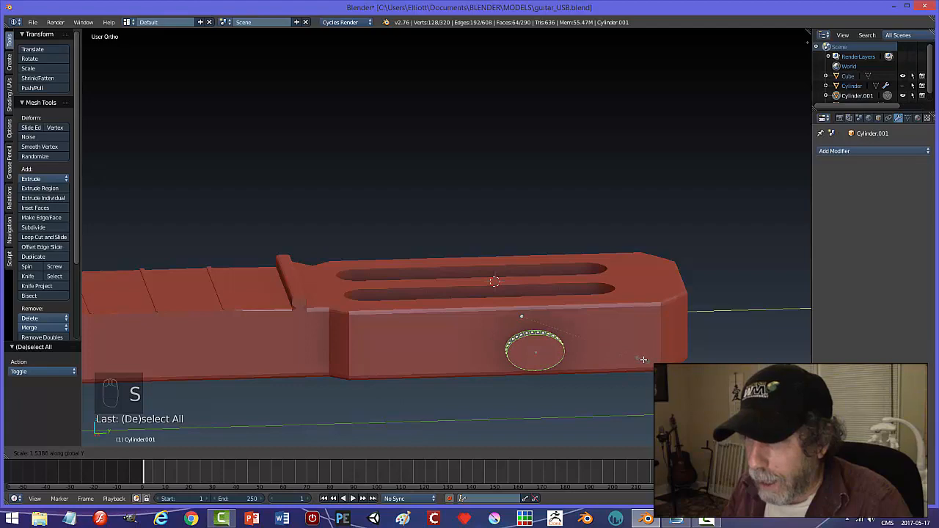
{"action": "left_click", "coordinate": [643, 359]}
Select the outer end faces of both caps and inset them by about 0.13
{"action": "middle_click_drag", "start_coordinate": [606, 348], "coordinate": [640, 362]}
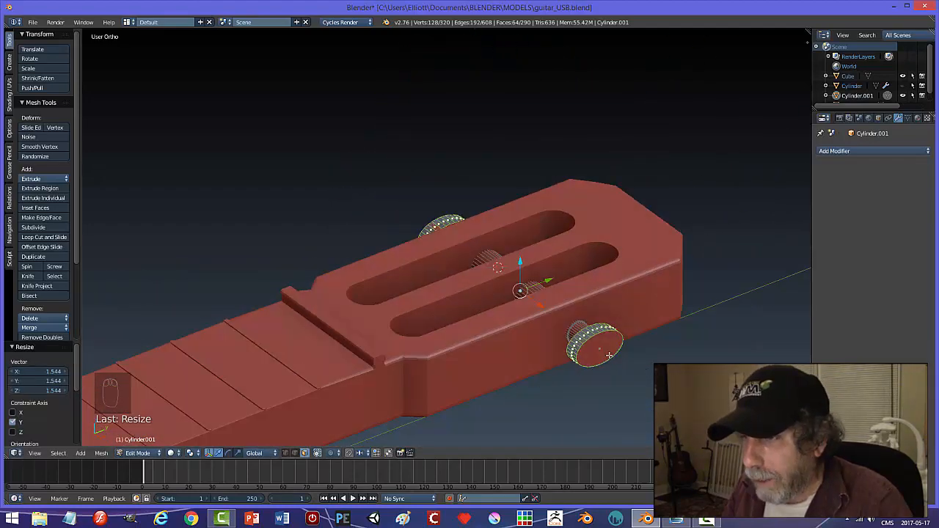
{"action": "right_click", "coordinate": [641, 363]}
{"action": "middle_click_drag", "start_coordinate": [531, 369], "coordinate": [490, 357]}
{"action": "right_click", "coordinate": [327, 317], "text": "shift"}
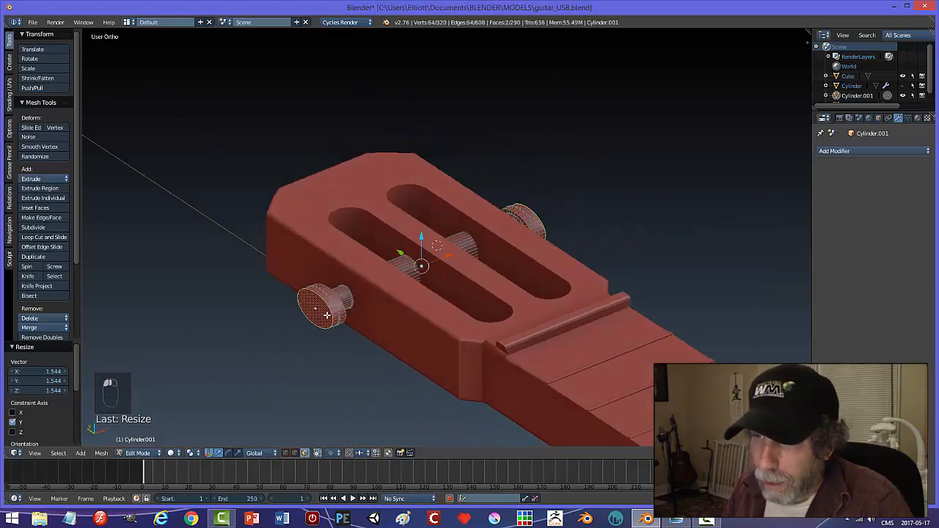
{"action": "middle_click_drag", "start_coordinate": [496, 314], "coordinate": [451, 337]}
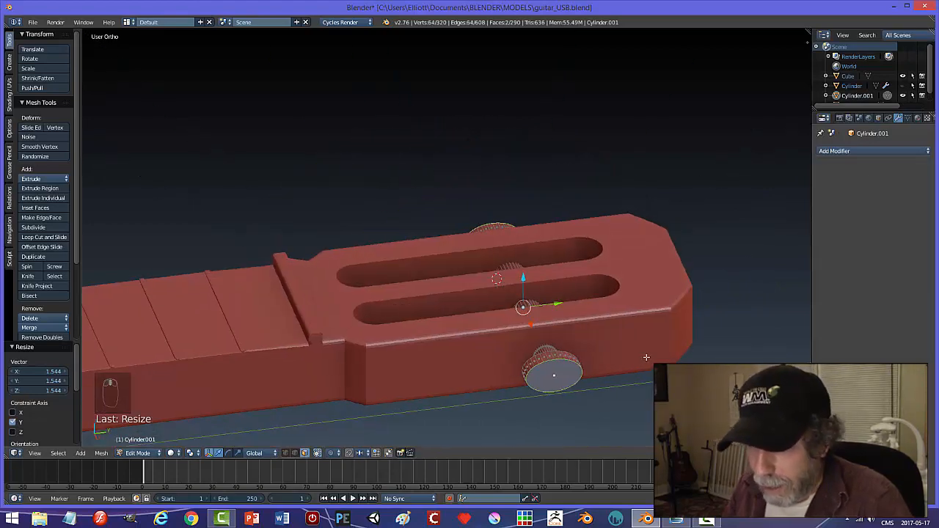
{"action": "key", "text": "i"}
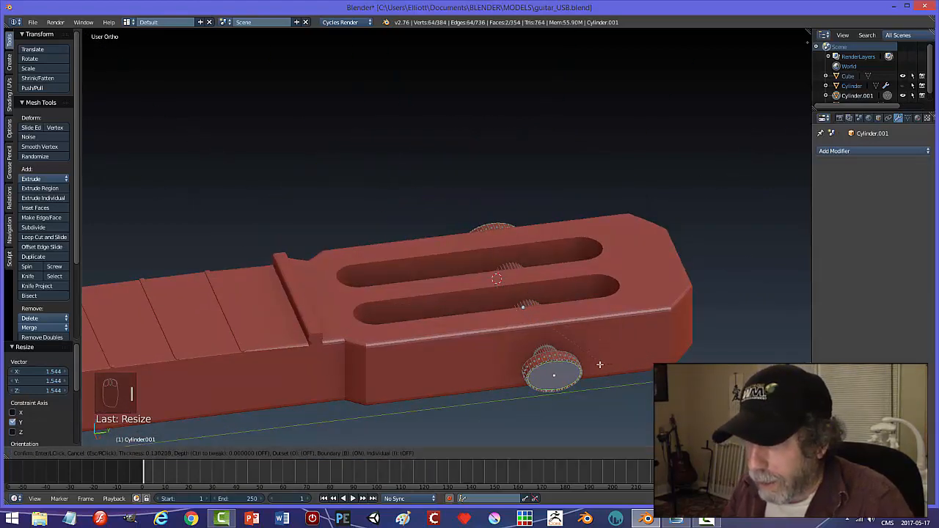
{"action": "left_click", "coordinate": [595, 364]}
Extrude the inset faces in place and scale them by about 0.977 along X to recess the cap ends
{"action": "middle_click_drag", "start_coordinate": [595, 365], "coordinate": [650, 372]}
{"action": "key", "text": "e"}
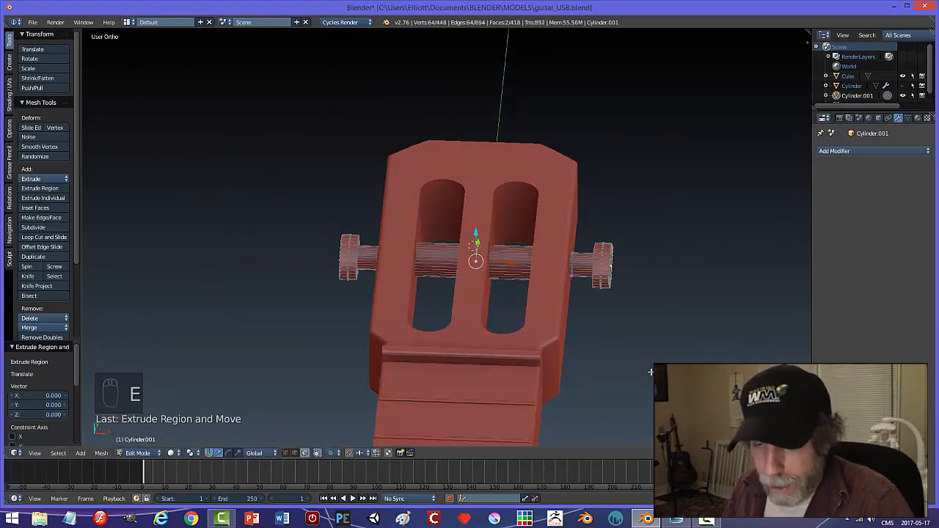
{"action": "key", "text": "s"}
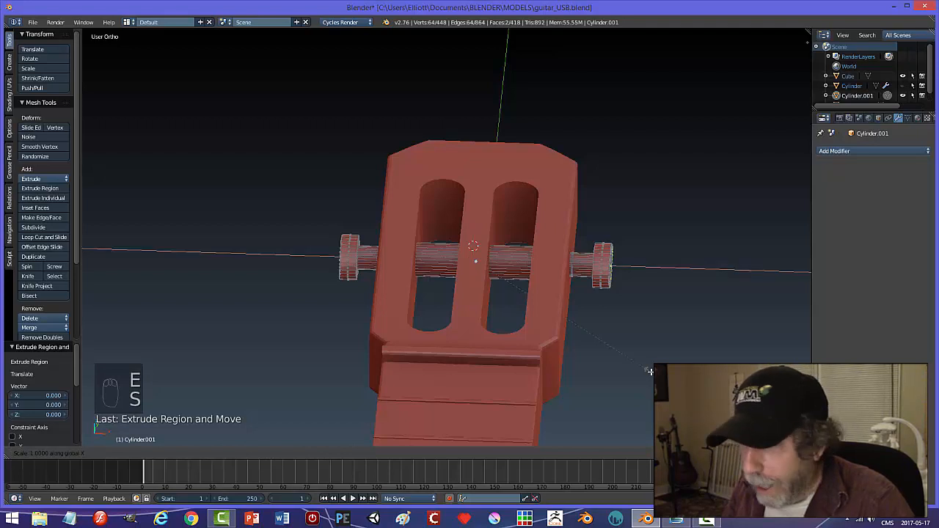
{"action": "left_click", "coordinate": [645, 373]}
Set the pivot to Individual Origins, scale the recessed cap faces slightly smaller, and return to Object Mode
{"action": "middle_click_drag", "start_coordinate": [645, 373], "coordinate": [659, 331]}
{"action": "key", "text": "s"}
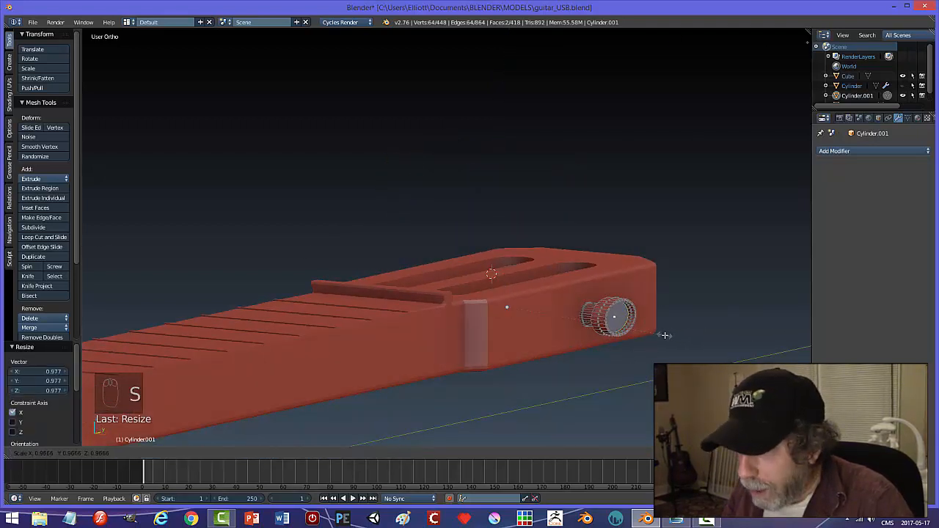
{"action": "right_click", "coordinate": [665, 336]}
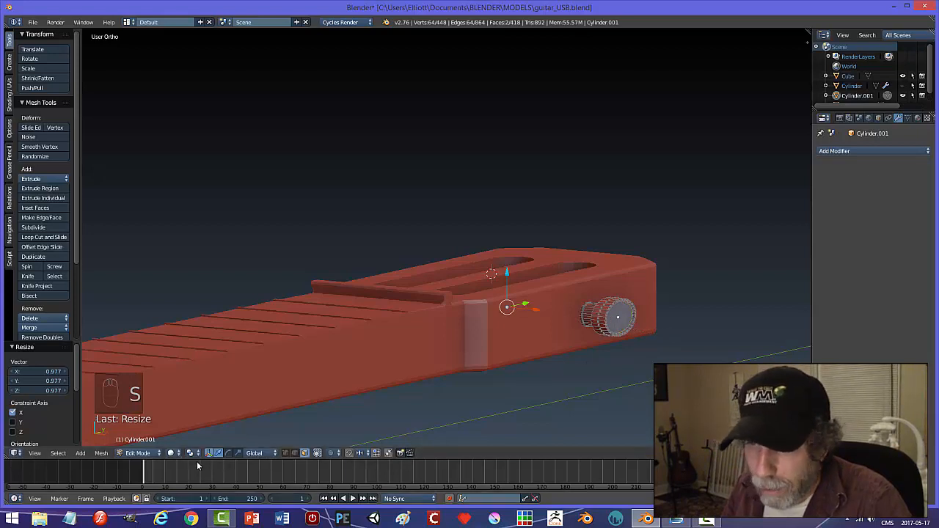
{"action": "left_click", "coordinate": [173, 453]}
{"action": "mouse_move", "coordinate": [193, 454]}
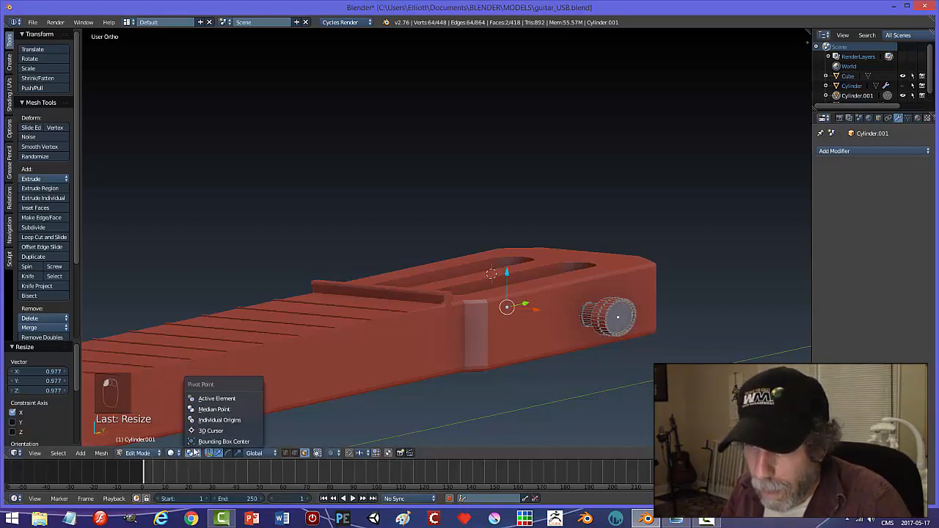
{"action": "left_click", "coordinate": [208, 422]}
{"action": "key", "text": "s"}
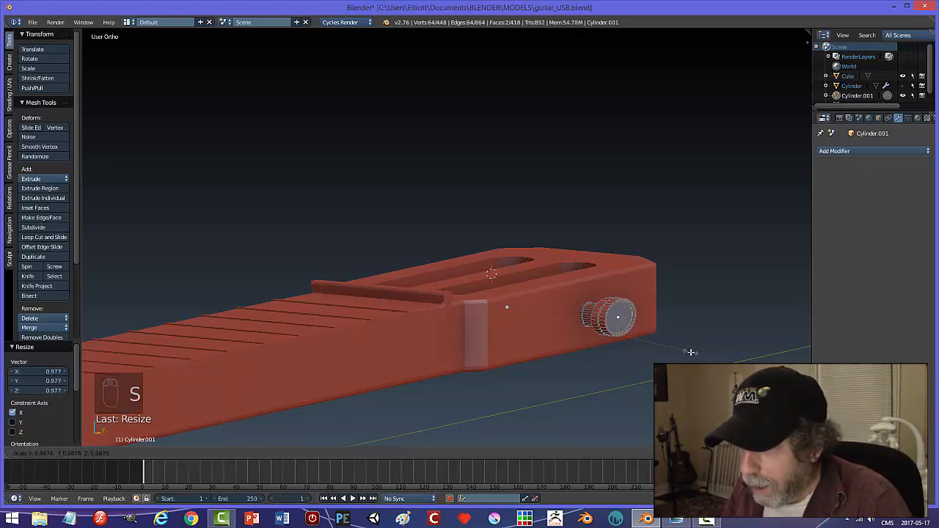
{"action": "left_click", "coordinate": [677, 359]}
{"action": "key", "text": "a"}
{"action": "key", "text": "Tab"}
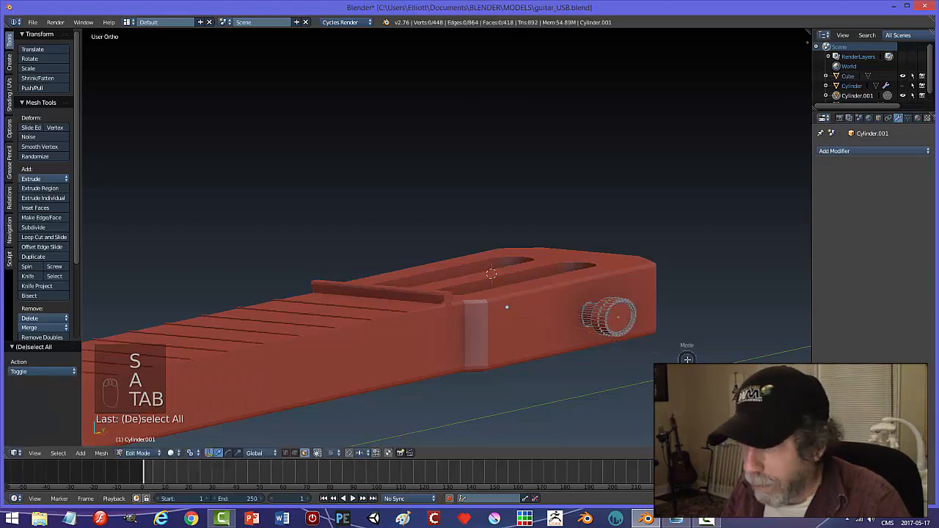
Reopen the roller's mesh in edge selection mode and select rim edge loops on the caps, undoing the mis-picked one
{"action": "middle_click_drag", "start_coordinate": [687, 360], "coordinate": [599, 264]}
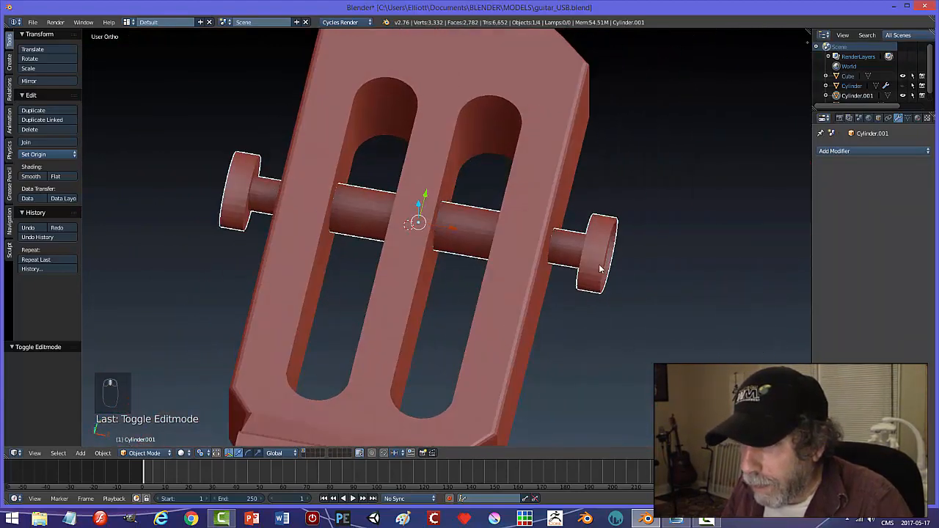
{"action": "key", "text": "Tab"}
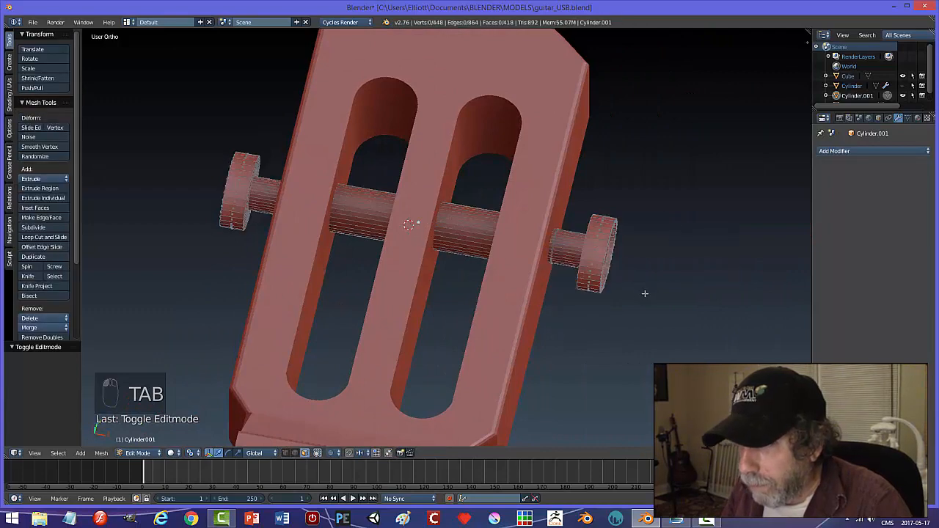
{"action": "key", "text": "Tab"}
{"action": "key", "text": "ctrl+Tab"}
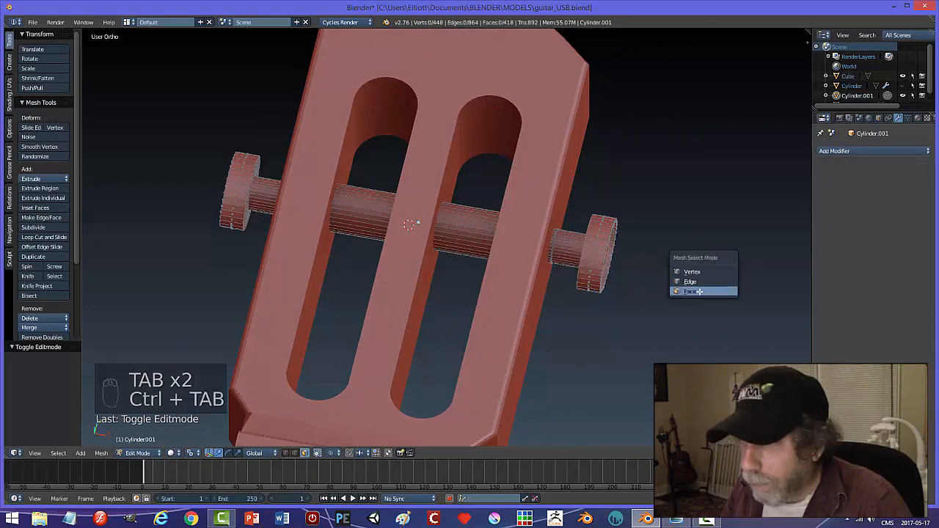
{"action": "left_click", "coordinate": [691, 282]}
{"action": "middle_click_drag", "start_coordinate": [691, 282], "coordinate": [609, 318]}
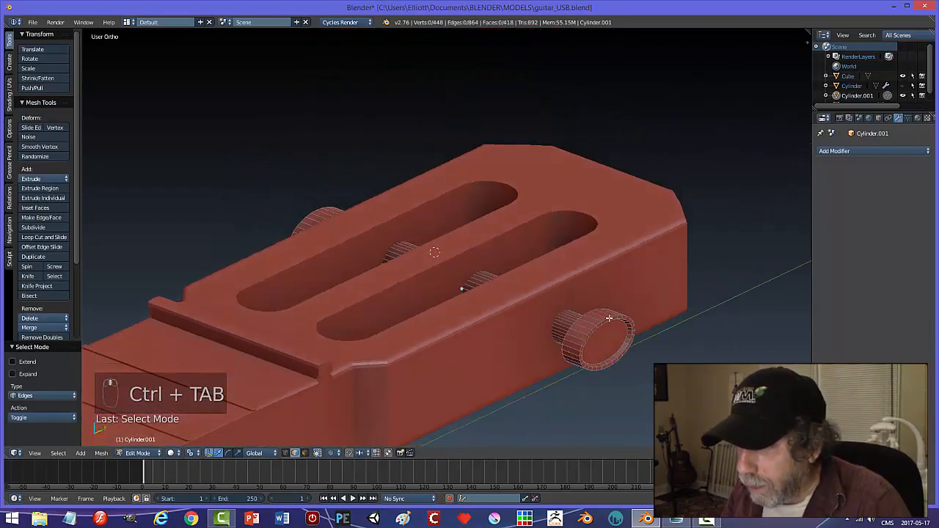
{"action": "right_click", "coordinate": [609, 319], "text": "alt"}
{"action": "left_click", "coordinate": [586, 314], "text": "alt+shift"}
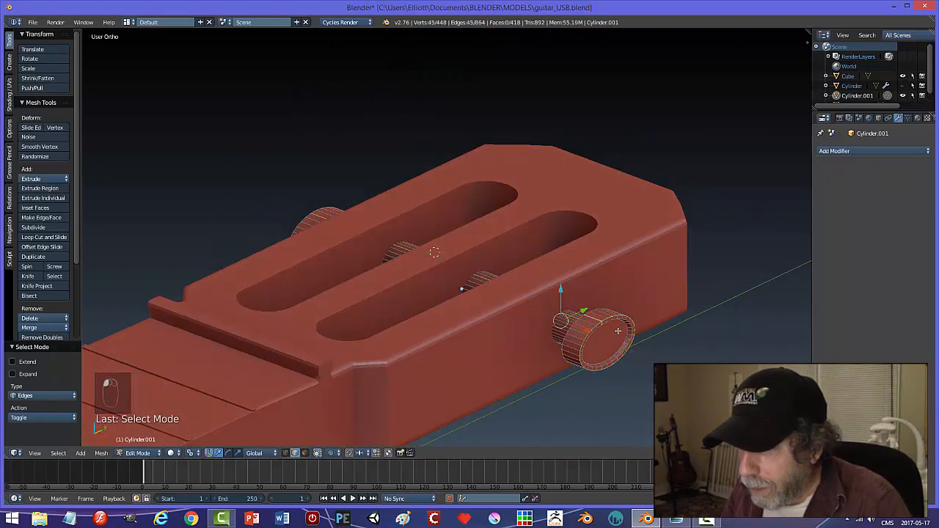
{"action": "key", "text": "ctrl+z"}
{"action": "scroll", "coordinate": [649, 359], "scroll_direction": "up", "scroll_amount": 3}
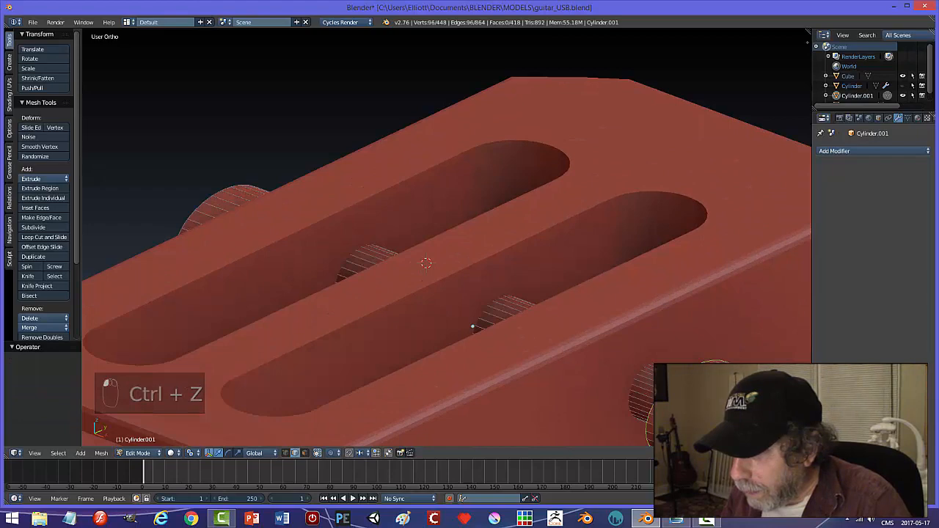
Add the remaining rim edge loops of the opposite cap to the selection, undoing any mis-picked loops
{"action": "middle_click_drag", "start_coordinate": [473, 327], "coordinate": [301, 403]}
{"action": "left_click", "coordinate": [301, 402], "text": "alt+shift"}
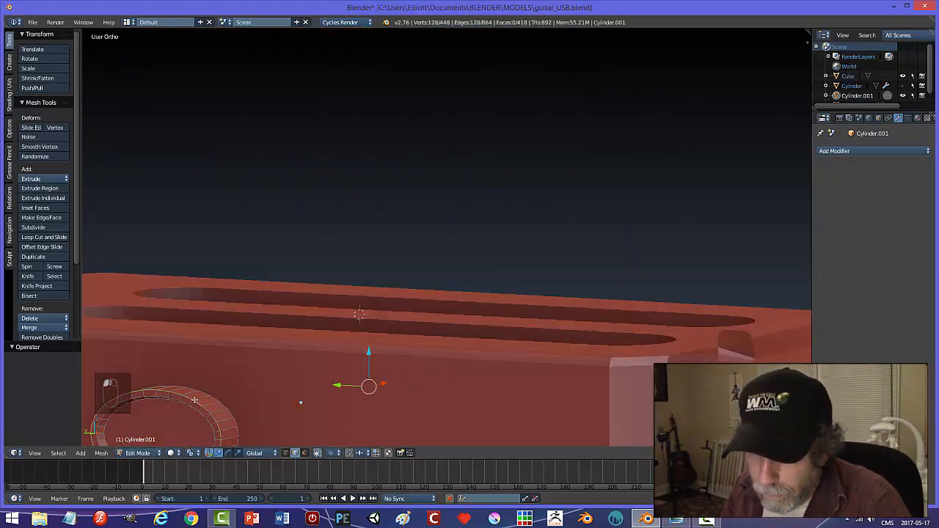
{"action": "left_click", "coordinate": [201, 402], "text": "alt+shift"}
{"action": "key", "text": "ctrl+z"}
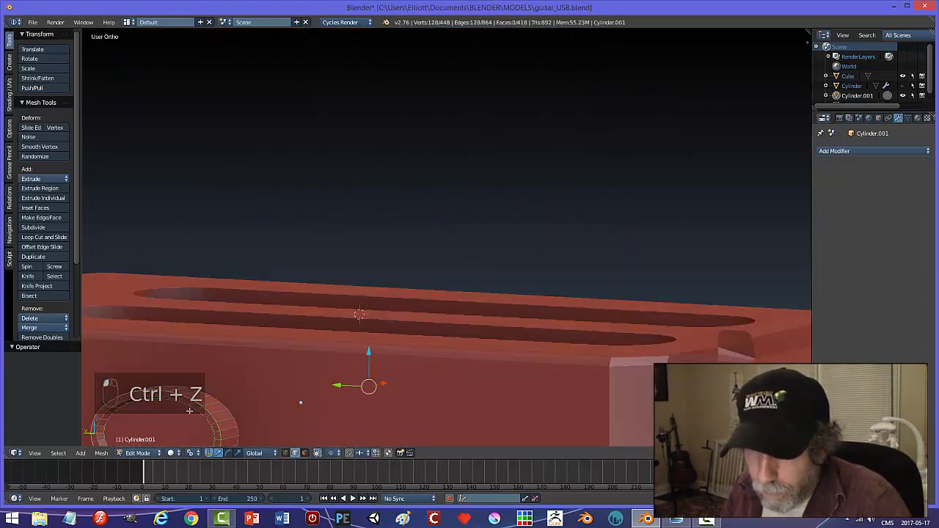
{"action": "right_click", "coordinate": [210, 419], "text": "alt+shift"}
{"action": "middle_click_drag", "start_coordinate": [273, 410], "coordinate": [466, 373]}
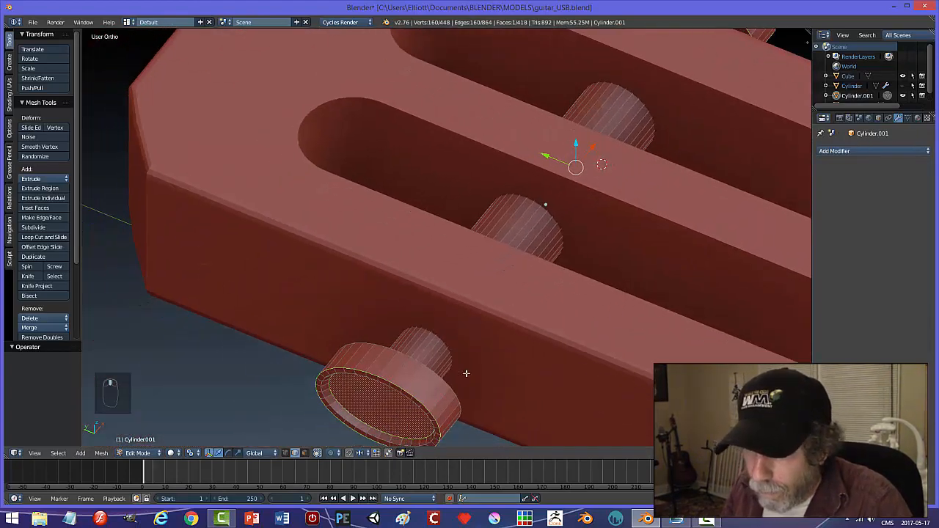
{"action": "key", "text": "ctrl+z"}
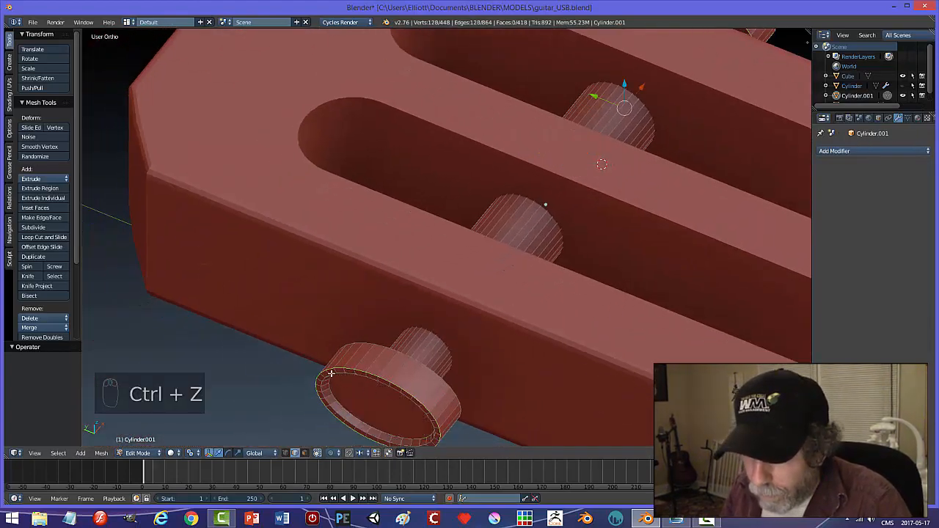
{"action": "key", "text": "ctrl+z"}
{"action": "key", "text": "ctrl+z"}
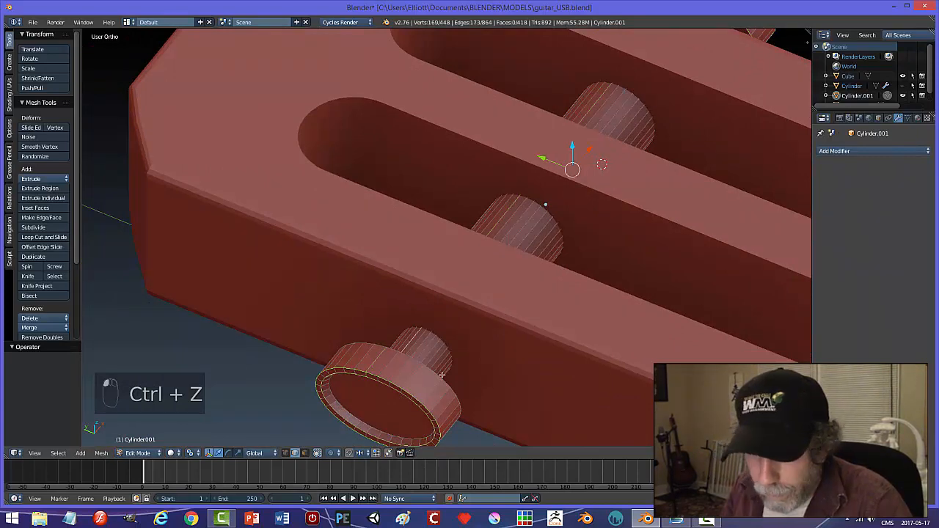
{"action": "key", "text": "ctrl+z"}
Bevel the rim edge loops of both caps by about 0.018 with 2 segments and return to Object Mode
{"action": "middle_click_drag", "start_coordinate": [514, 390], "coordinate": [612, 416]}
{"action": "key", "text": "ctrl+b"}
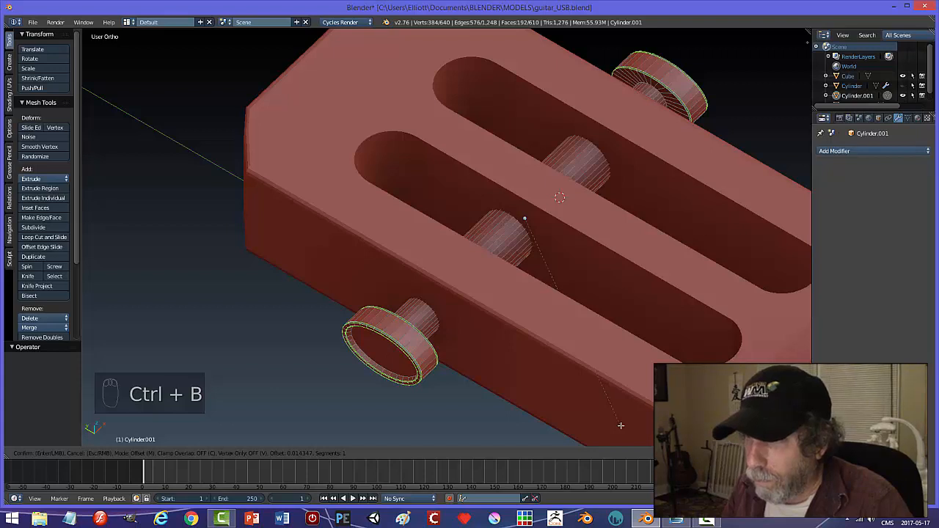
{"action": "left_click", "coordinate": [622, 426]}
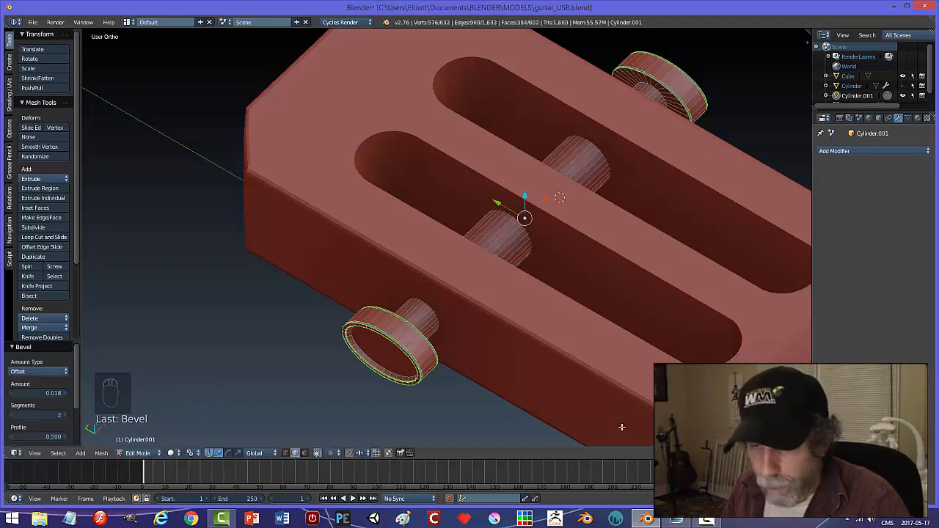
{"action": "key", "text": "a"}
{"action": "key", "text": "Tab"}
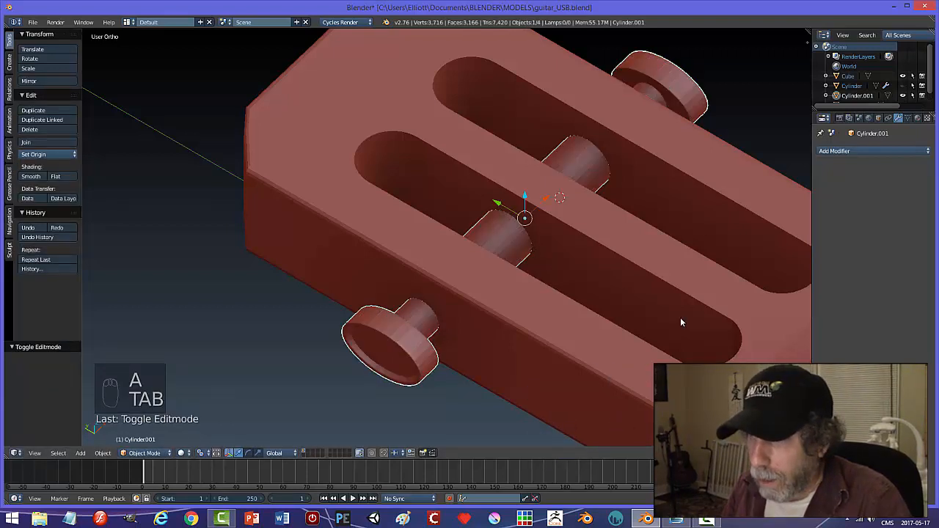
Apply smooth shading to the whole tuner roller
{"action": "middle_click_drag", "start_coordinate": [681, 321], "coordinate": [616, 291]}
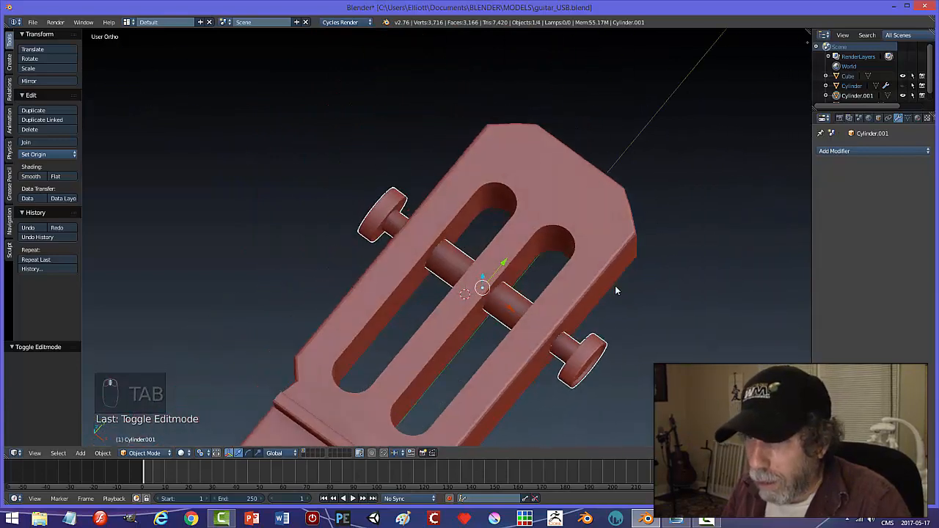
{"action": "scroll", "coordinate": [617, 291], "scroll_direction": "up", "scroll_amount": 1}
{"action": "left_click", "coordinate": [31, 176]}
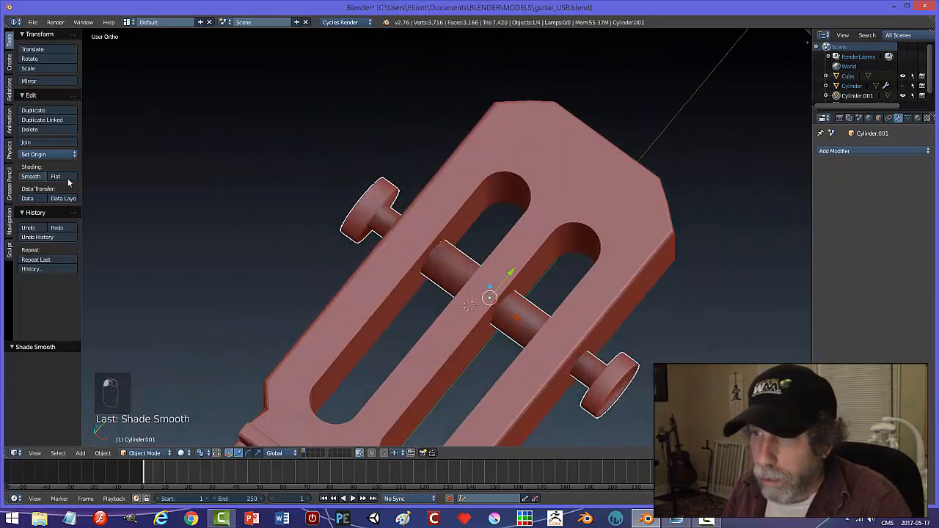
Duplicate the tuner roller in top view and place the copy about 0.485 down along Y, near the slots' lower ends
{"action": "middle_click_drag", "start_coordinate": [720, 294], "coordinate": [604, 312]}
{"action": "key", "text": "KP_7"}
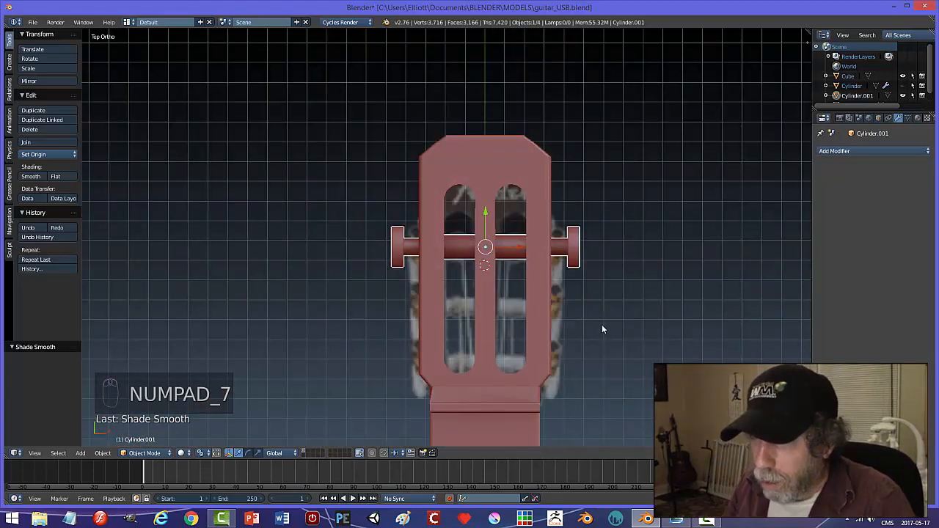
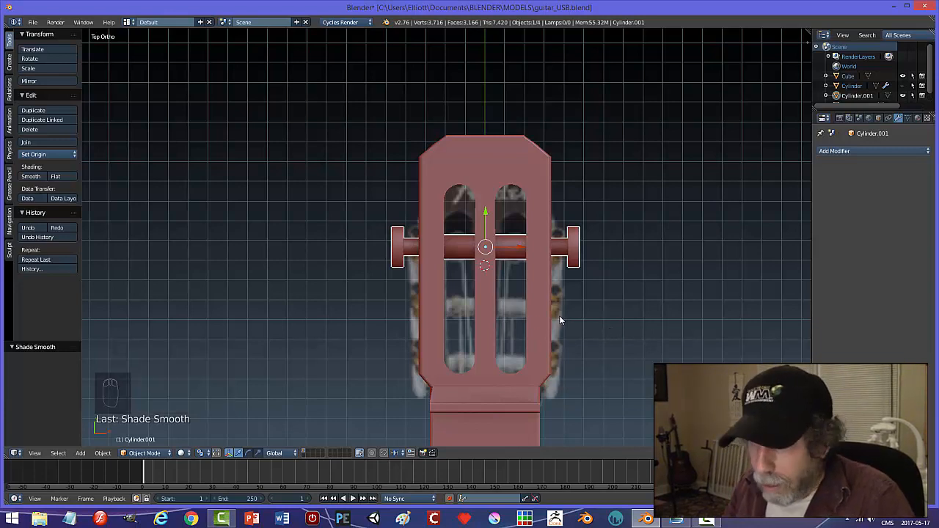
{"action": "key", "text": "shift+d"}
{"action": "key", "text": "y"}
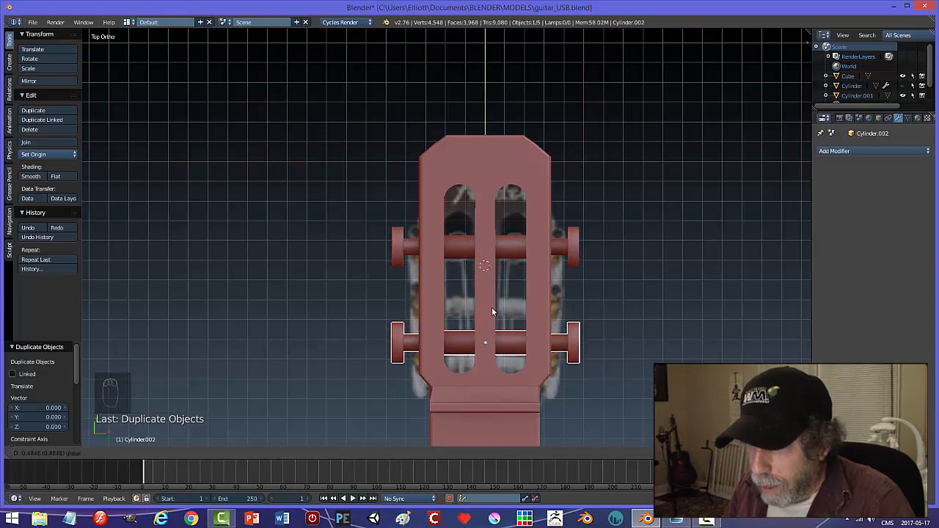
{"action": "left_click", "coordinate": [491, 307]}
Move the original tuner roller about 0.2 down along Y to the middle of the headstock slots
{"action": "right_click", "coordinate": [521, 249]}
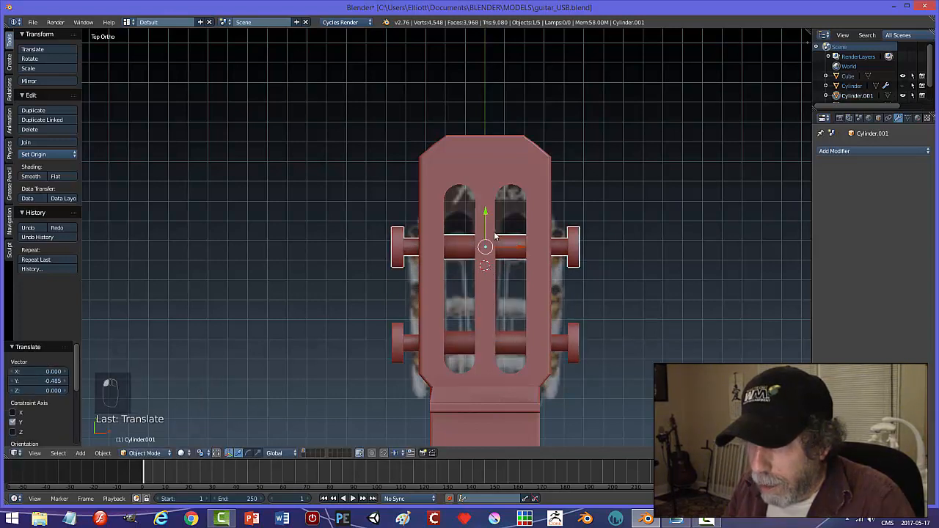
{"action": "key", "text": "g"}
{"action": "key", "text": "y"}
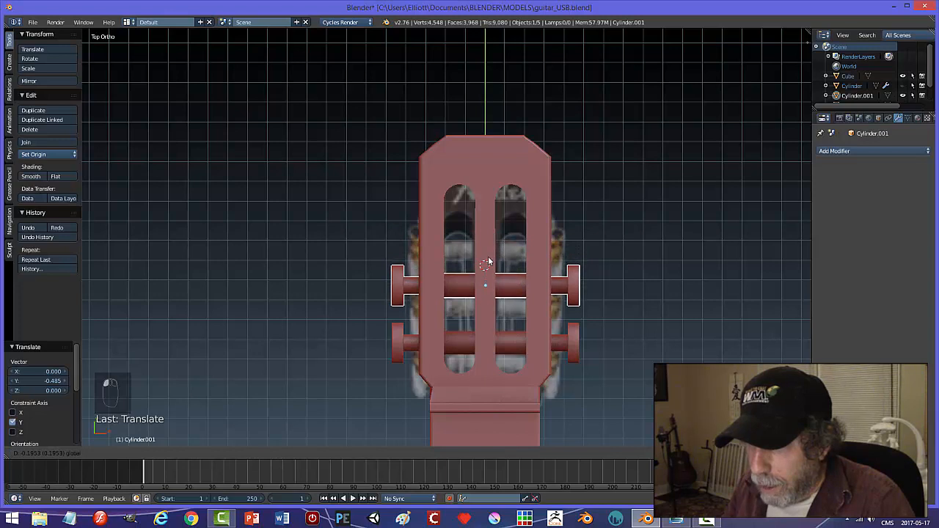
{"action": "left_click", "coordinate": [489, 261]}
Duplicate the middle roller about 0.32 up along Y toward the slots' upper ends, and nudge the middle roller to even the spacing
{"action": "key", "text": "shift+d"}
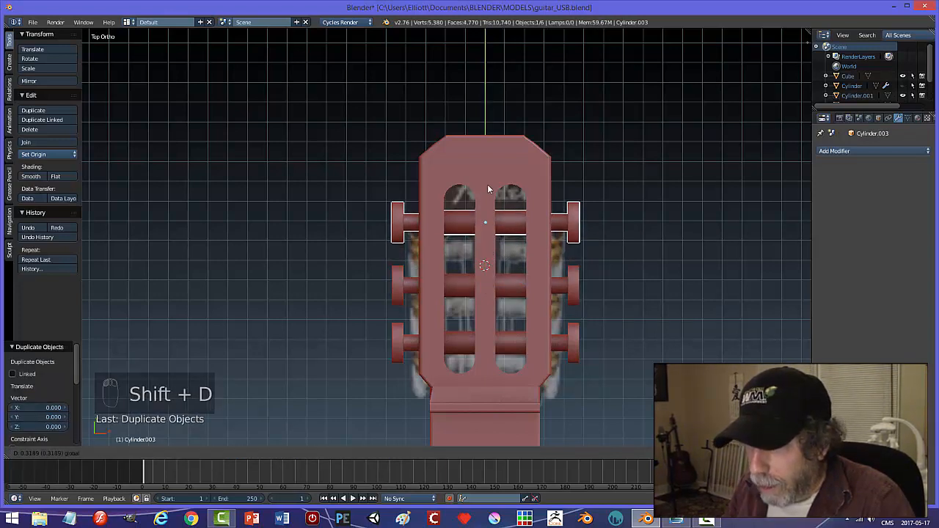
{"action": "left_click_drag", "start_coordinate": [488, 187], "coordinate": [487, 186]}
{"action": "right_click", "coordinate": [515, 289]}
{"action": "left_click_drag", "start_coordinate": [488, 254], "coordinate": [490, 252]}
{"action": "key", "text": "a"}
Open the neck and headstock mesh in edge selection mode and select the front rim edge loops of both slots, undoing any mis-pick
{"action": "middle_click_drag", "start_coordinate": [644, 285], "coordinate": [626, 245]}
{"action": "right_click", "coordinate": [485, 243]}
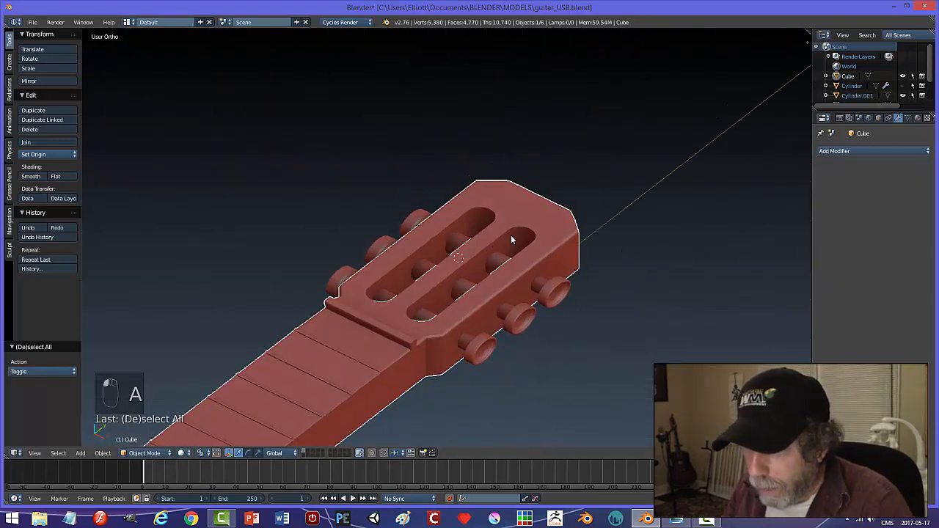
{"action": "key", "text": "Tab"}
{"action": "key", "text": "ctrl+Tab"}
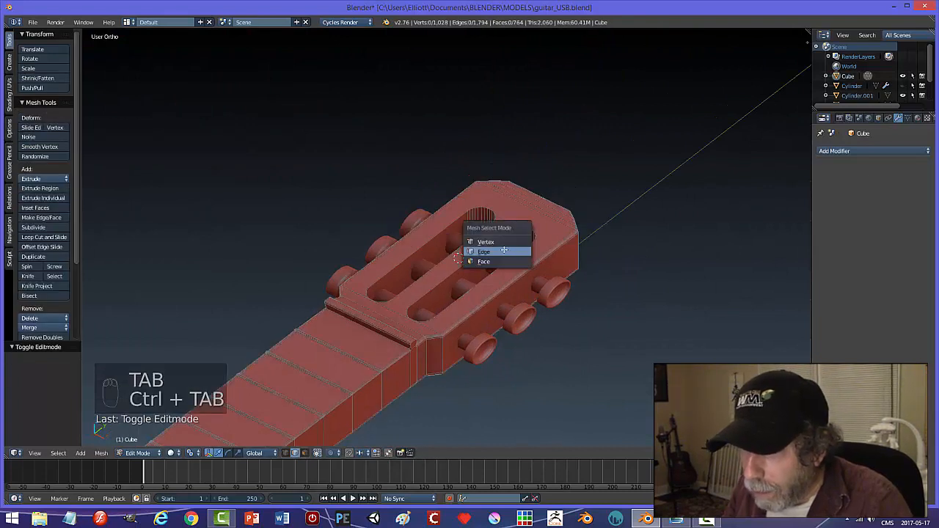
{"action": "left_click", "coordinate": [504, 251]}
{"action": "right_click", "coordinate": [465, 213], "text": "alt"}
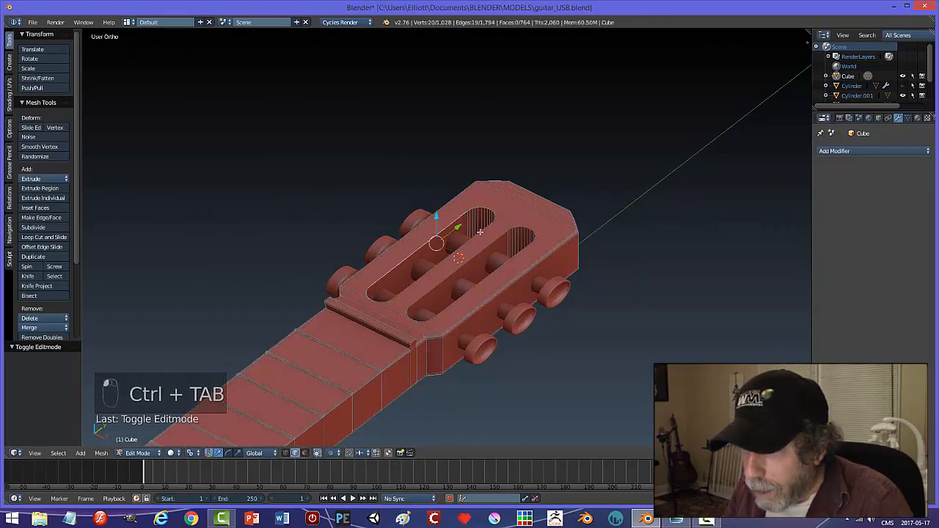
{"action": "key", "text": "ctrl+z"}
{"action": "middle_click_drag", "start_coordinate": [514, 262], "coordinate": [504, 252]}
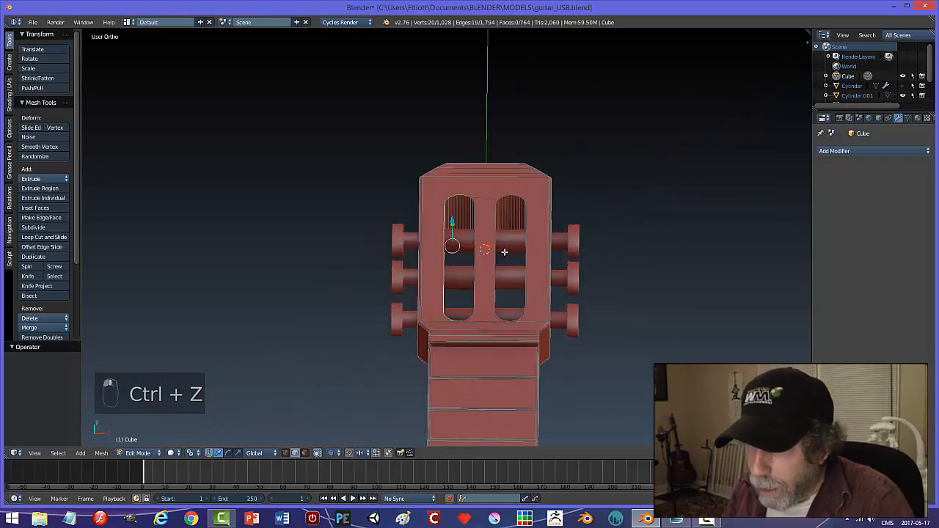
{"action": "right_click", "coordinate": [476, 211], "text": "alt"}
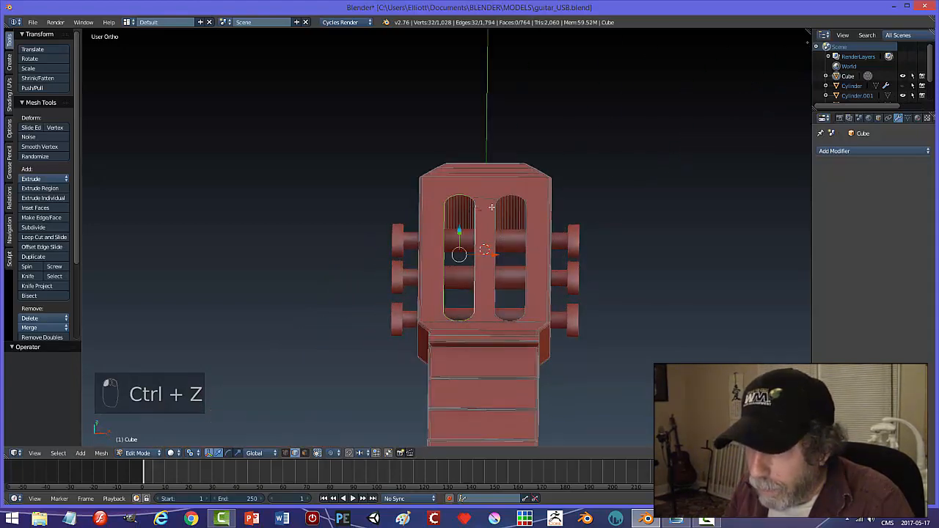
{"action": "right_click", "coordinate": [522, 214], "text": "alt+shift"}
{"action": "right_click", "coordinate": [528, 215], "text": "alt+shift"}
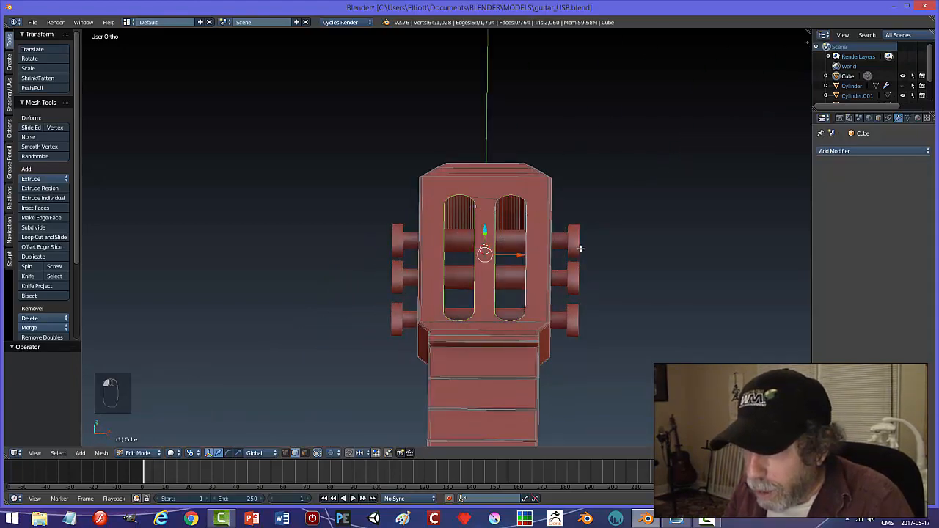
Add the rim edge loops of both slots on the headstock's back to the selection, undoing any mis-picked edge
{"action": "middle_click_drag", "start_coordinate": [581, 249], "coordinate": [486, 209]}
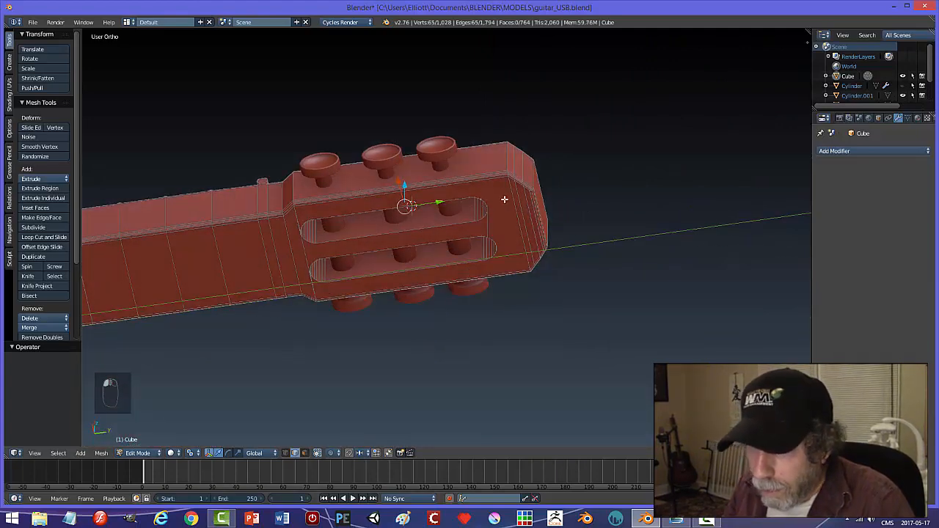
{"action": "key", "text": "ctrl+z"}
{"action": "right_click", "coordinate": [452, 224], "text": "alt+shift"}
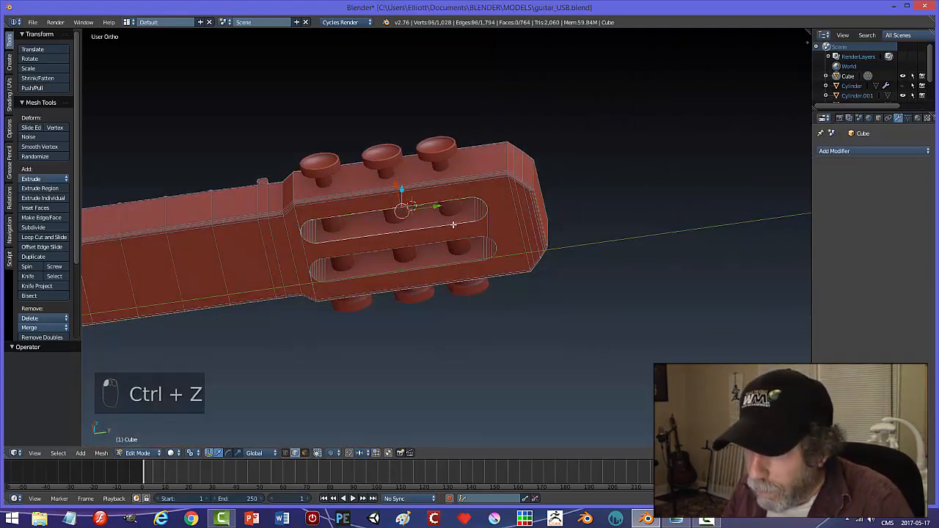
{"action": "right_click", "coordinate": [443, 246], "text": "alt+shift"}
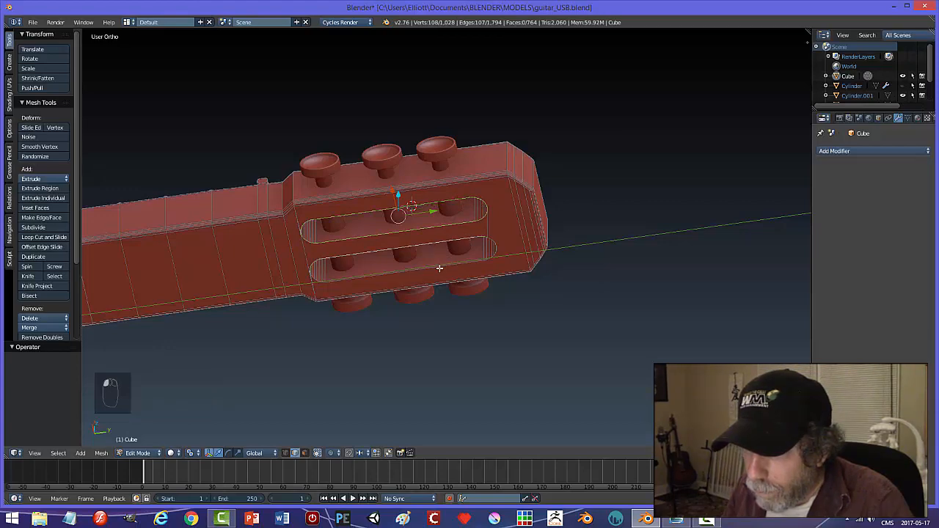
{"action": "right_click", "coordinate": [439, 266], "text": "alt+shift"}
{"action": "middle_click_drag", "start_coordinate": [524, 263], "coordinate": [526, 346]}
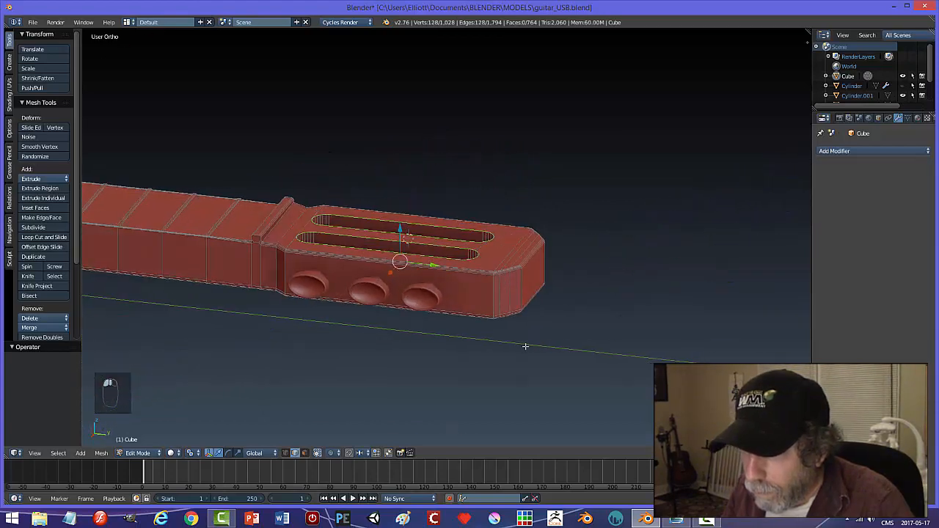
Bevel the selected slot rims by about 0.016 with multiple segments, return to Object Mode and deselect everything
{"action": "key", "text": "ctrl+b"}
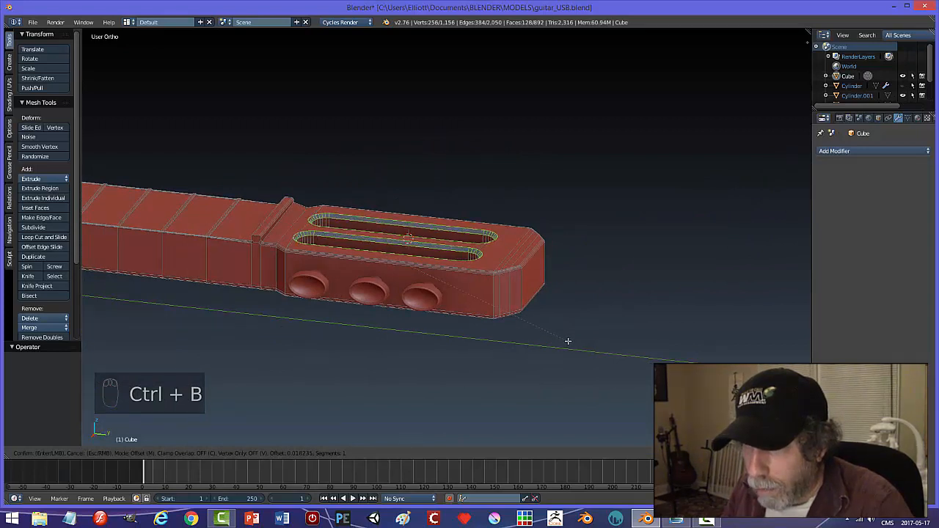
{"action": "left_click", "coordinate": [568, 342]}
{"action": "key", "text": "a"}
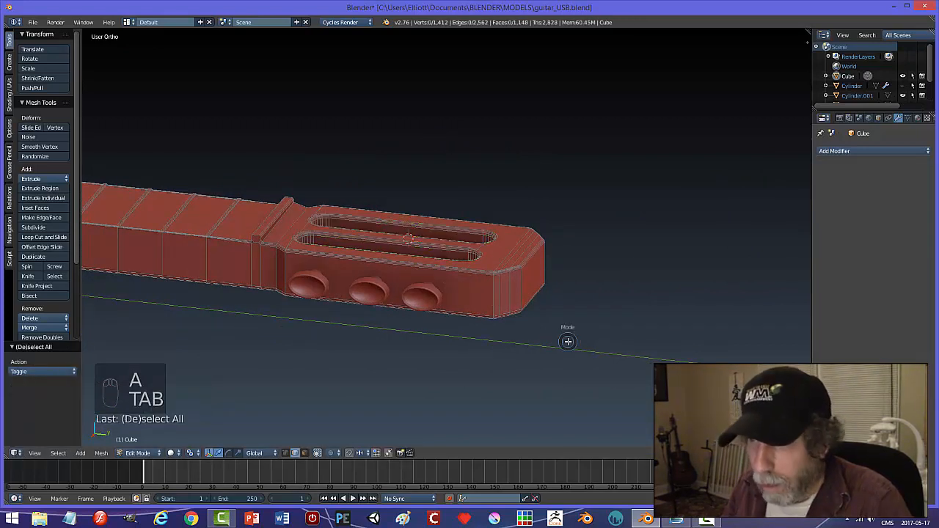
{"action": "left_click", "coordinate": [490, 342]}
{"action": "key", "text": "a"}
Select all three tuner rollers together and shift them slightly along Y within the headstock, then deselect them
{"action": "middle_click_drag", "start_coordinate": [500, 308], "coordinate": [387, 288]}
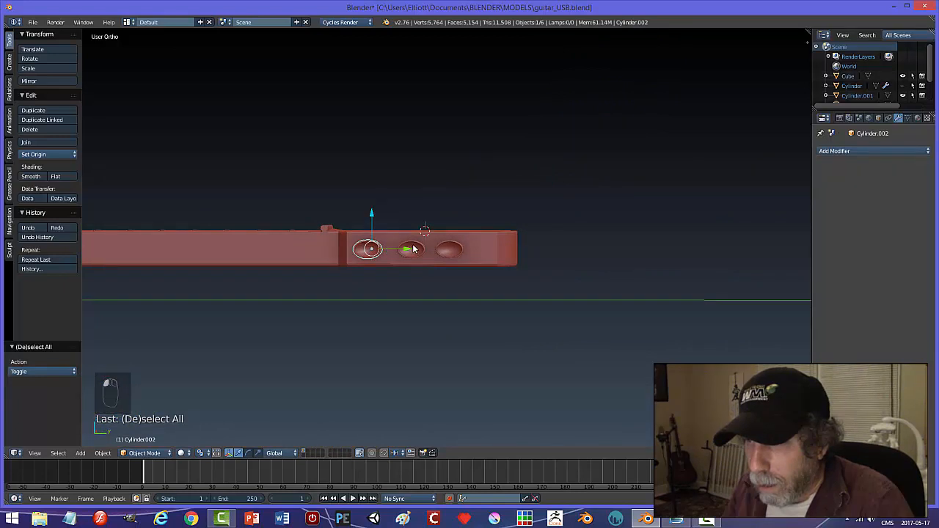
{"action": "right_click", "coordinate": [415, 250], "text": "shift"}
{"action": "right_click", "coordinate": [455, 250], "text": "shift"}
{"action": "key", "text": "g"}
{"action": "key", "text": "y"}
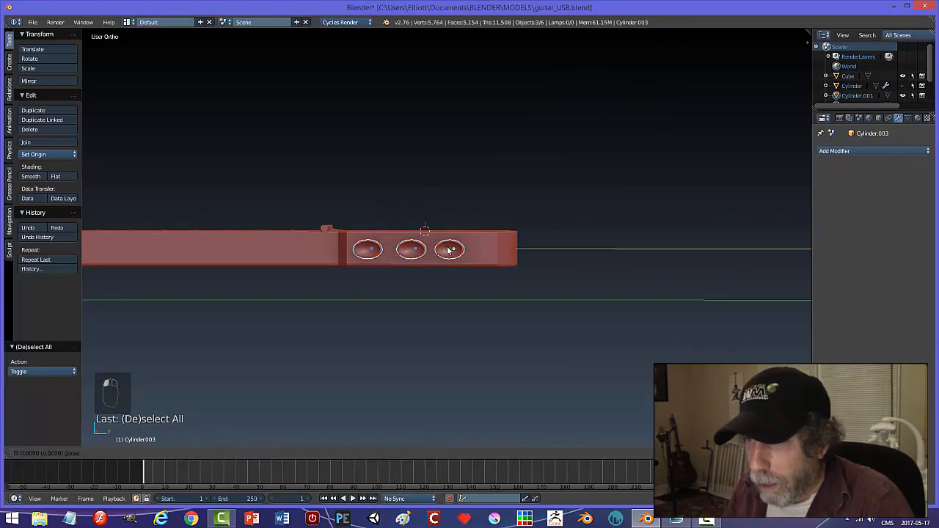
{"action": "left_click", "coordinate": [455, 253]}
{"action": "key", "text": "a"}
Save the guitar model over the existing guitar_USB.blend file
{"action": "middle_click_drag", "start_coordinate": [465, 285], "coordinate": [596, 305]}
{"action": "key", "text": "ctrl+s"}
{"action": "left_click", "coordinate": [555, 352]}
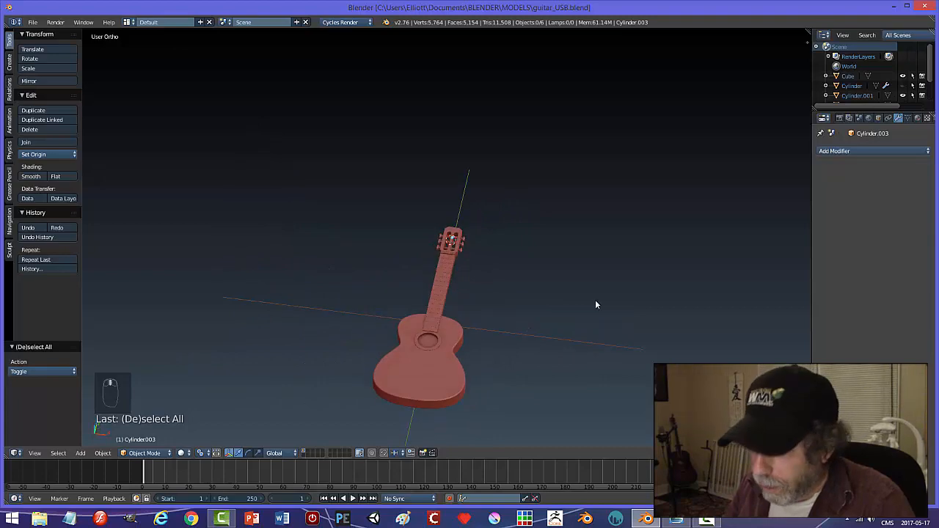
Show the guitar from the top in wireframe shading so the reference image's bridge can be used as a guide
{"action": "key", "text": "KP_7"}
{"action": "scroll", "coordinate": [543, 254], "scroll_direction": "up", "scroll_amount": 4}
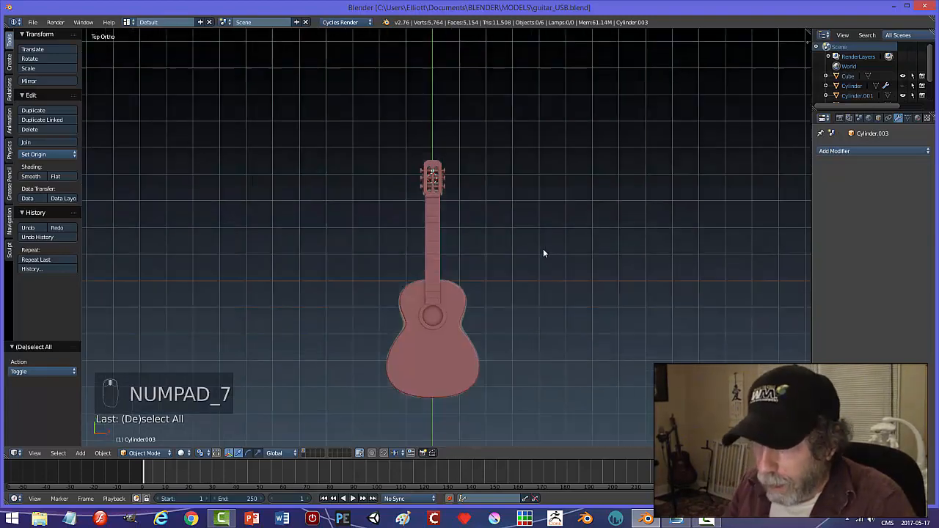
{"action": "scroll", "coordinate": [570, 317], "scroll_direction": "up", "scroll_amount": 4}
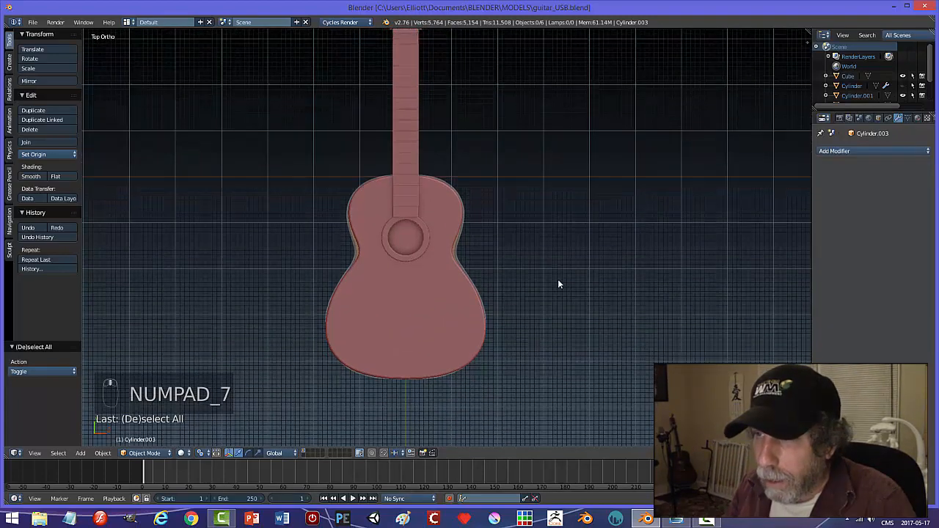
{"action": "scroll", "coordinate": [566, 340], "scroll_direction": "up", "scroll_amount": 1, "text": "shift"}
{"action": "key", "text": "z"}
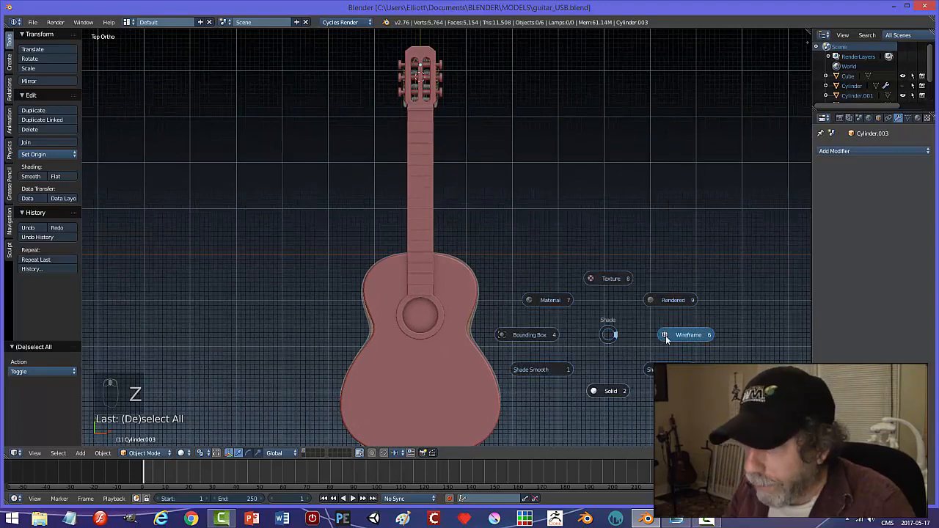
{"action": "left_click", "coordinate": [666, 336]}
{"action": "scroll", "coordinate": [552, 371], "scroll_direction": "up", "scroll_amount": 1, "text": "shift"}
{"action": "scroll", "coordinate": [558, 293], "scroll_direction": "up", "scroll_amount": 2}
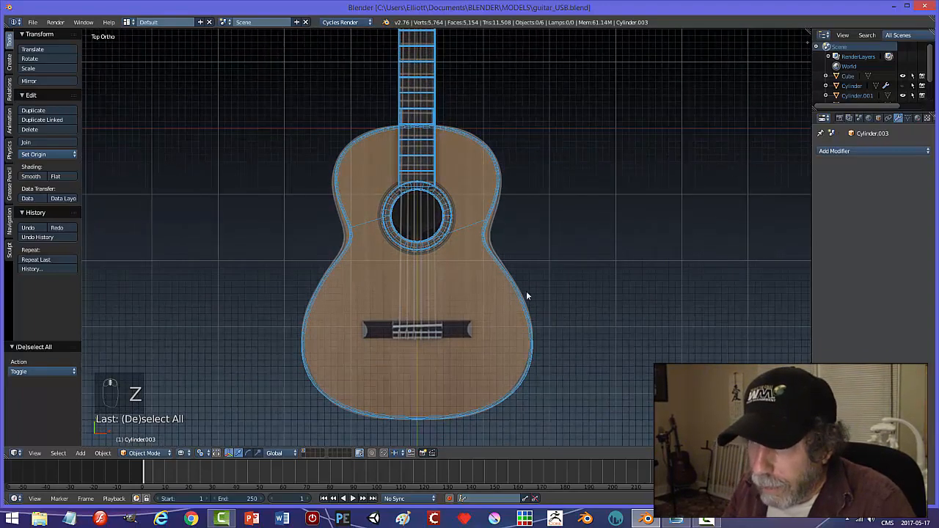
{"action": "scroll", "coordinate": [521, 283], "scroll_direction": "down", "scroll_amount": 3}
{"action": "scroll", "coordinate": [484, 281], "scroll_direction": "down", "scroll_amount": 1}
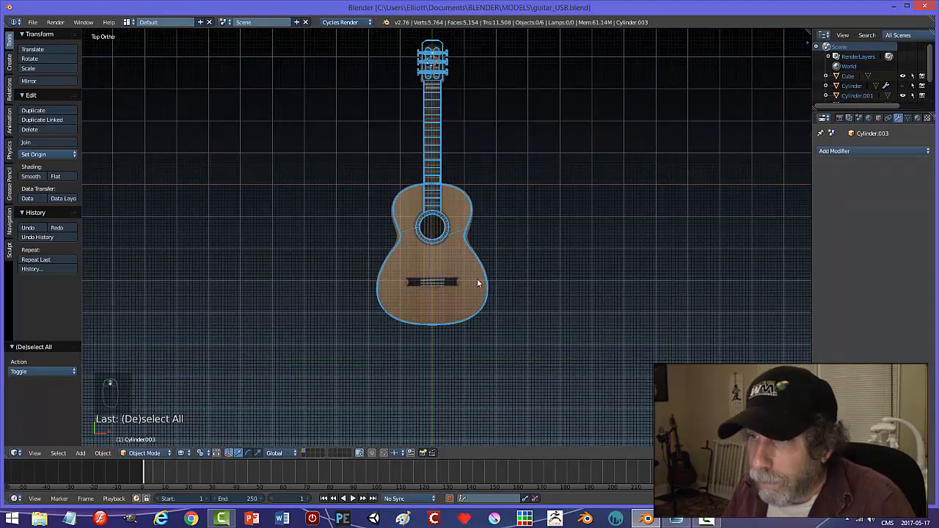
Select the guitar body and snap the 3D cursor to it
{"action": "left_click", "coordinate": [433, 216]}
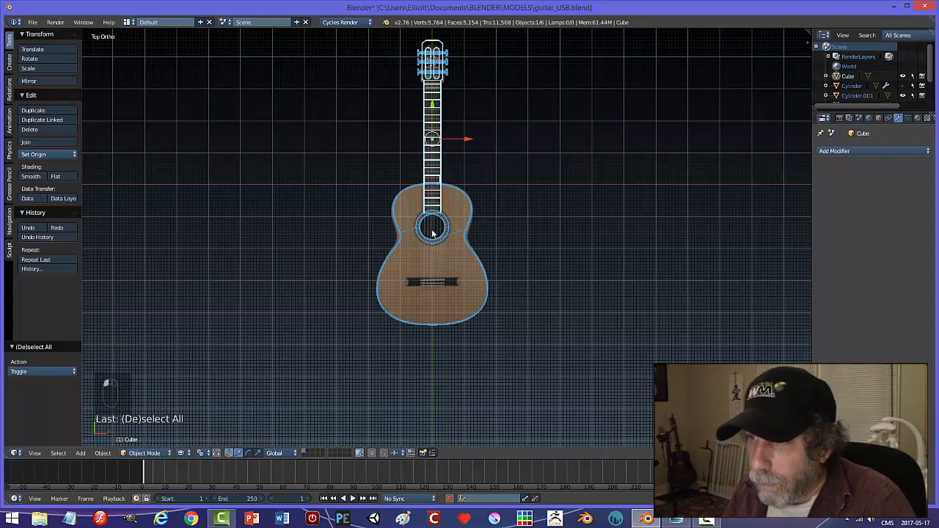
{"action": "right_click", "coordinate": [431, 246]}
{"action": "key", "text": "shift+s"}
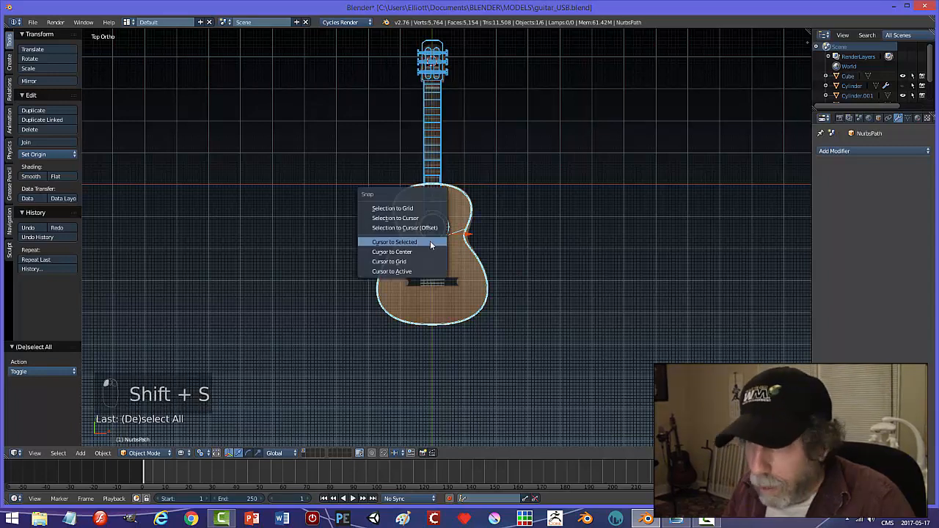
{"action": "left_click", "coordinate": [430, 242]}
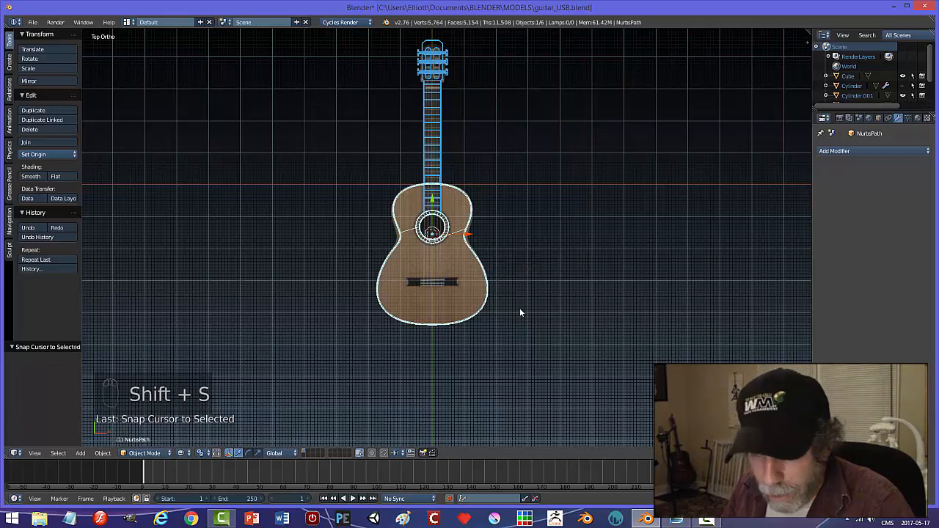
Add a mesh plane at the 3D cursor and move it about 1.454 down along Y onto the reference bridge
{"action": "key", "text": "shift+a"}
{"action": "mouse_move", "coordinate": [519, 309]}
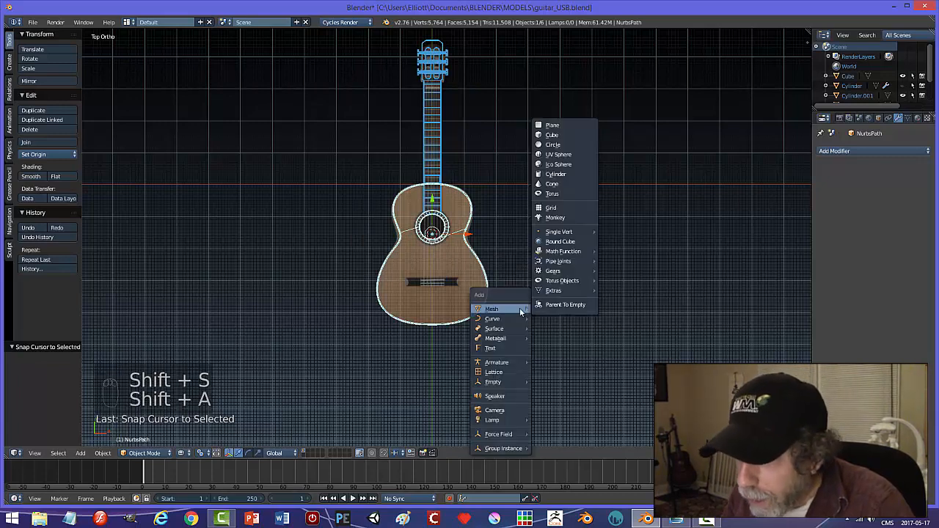
{"action": "left_click", "coordinate": [554, 126]}
{"action": "key", "text": "g"}
{"action": "key", "text": "y"}
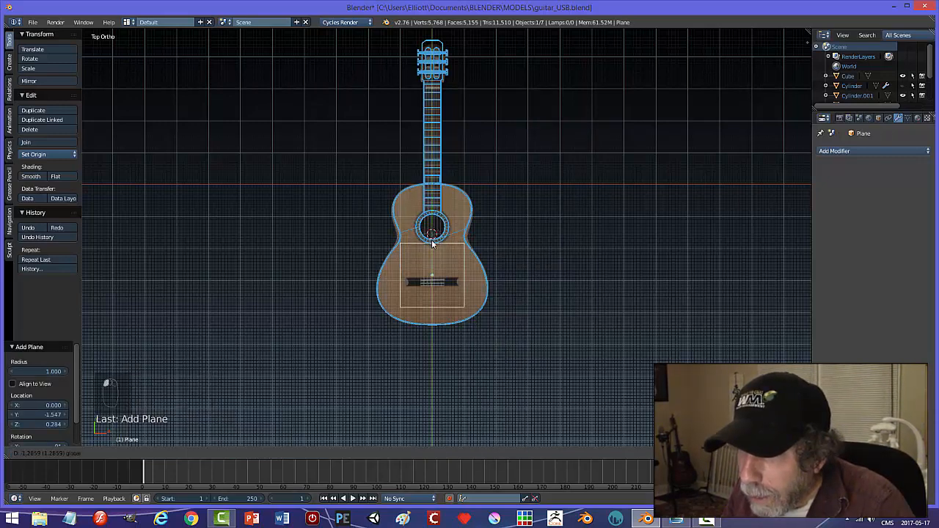
{"action": "left_click", "coordinate": [431, 242]}
Nudge the plane about 0.046 further down along Y and scale it to about 0.833 along X to match the bridge's width
{"action": "scroll", "coordinate": [499, 329], "scroll_direction": "up", "scroll_amount": 4}
{"action": "middle_click_drag", "start_coordinate": [568, 337], "coordinate": [595, 241], "text": "shift"}
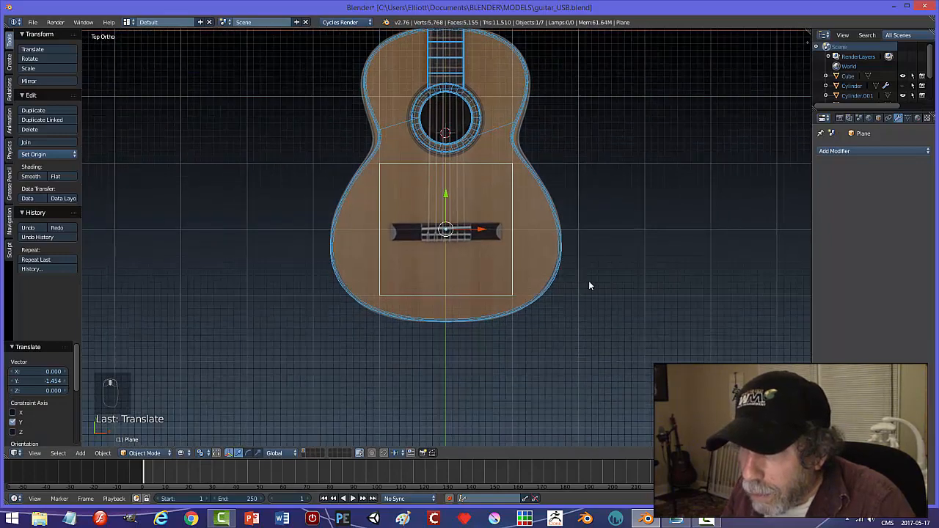
{"action": "scroll", "coordinate": [588, 281], "scroll_direction": "up", "scroll_amount": 2}
{"action": "left_click_drag", "start_coordinate": [446, 191], "coordinate": [444, 194]}
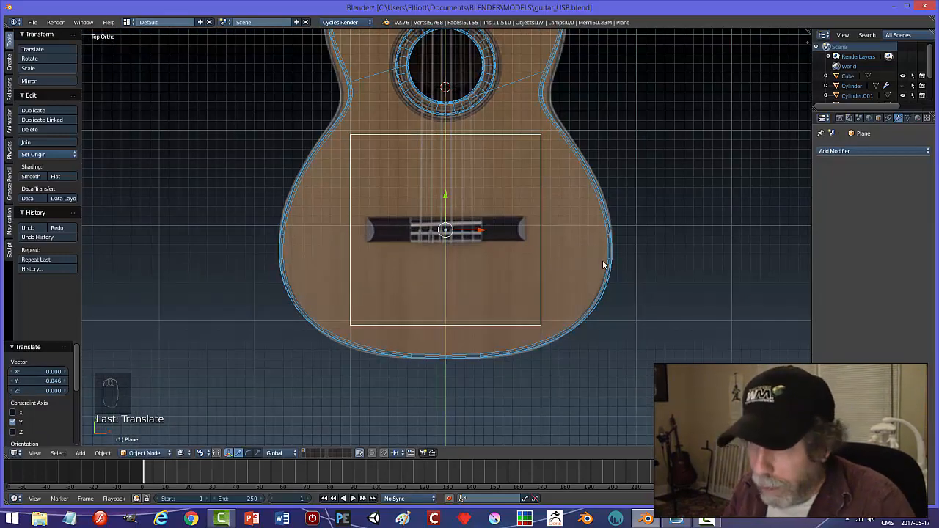
{"action": "key", "text": "s"}
{"action": "key", "text": "x"}
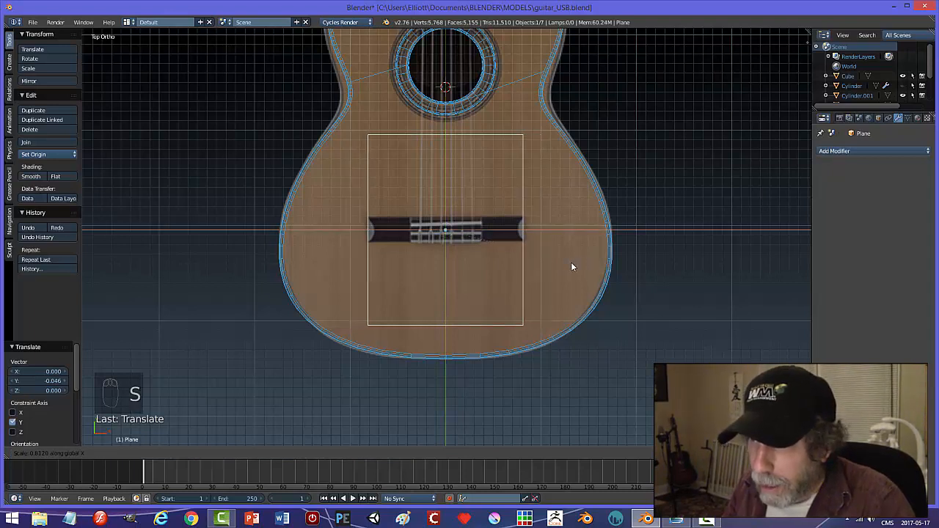
{"action": "left_click", "coordinate": [617, 267]}
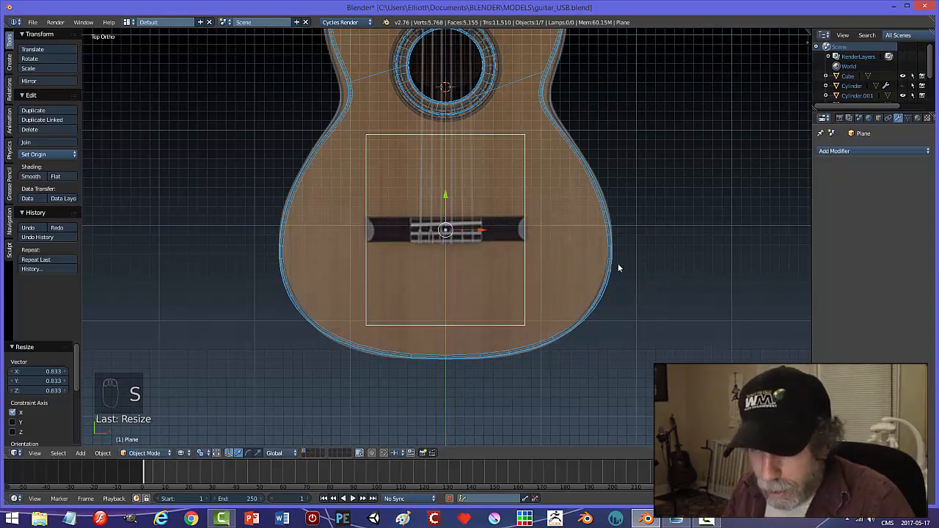
Scale the plane along Y to about 0.14 to match the reference bridge's depth and raise it about 0.171 along Z
{"action": "key", "text": "s"}
{"action": "key", "text": "y"}
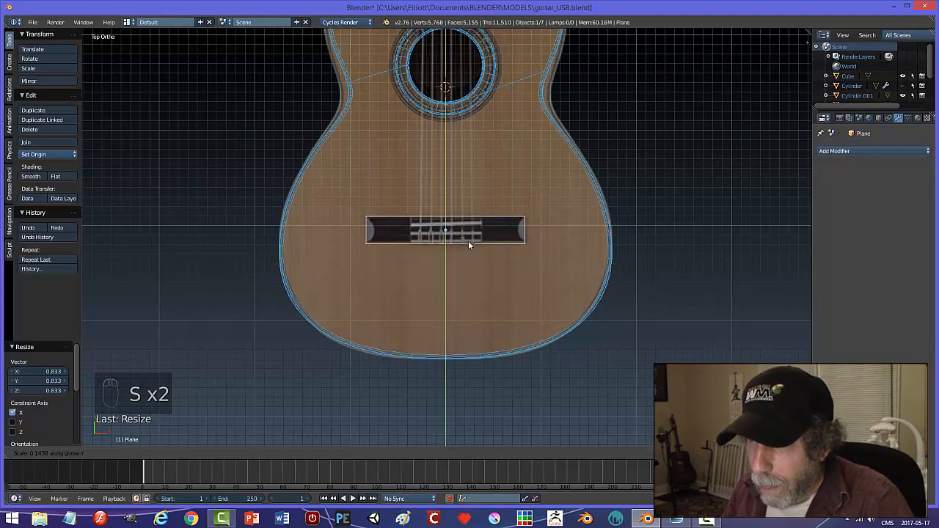
{"action": "left_click", "coordinate": [467, 240]}
{"action": "middle_click_drag", "start_coordinate": [467, 240], "coordinate": [494, 270]}
{"action": "left_click_drag", "start_coordinate": [448, 220], "coordinate": [448, 205]}
{"action": "middle_click_drag", "start_coordinate": [522, 230], "coordinate": [576, 265]}
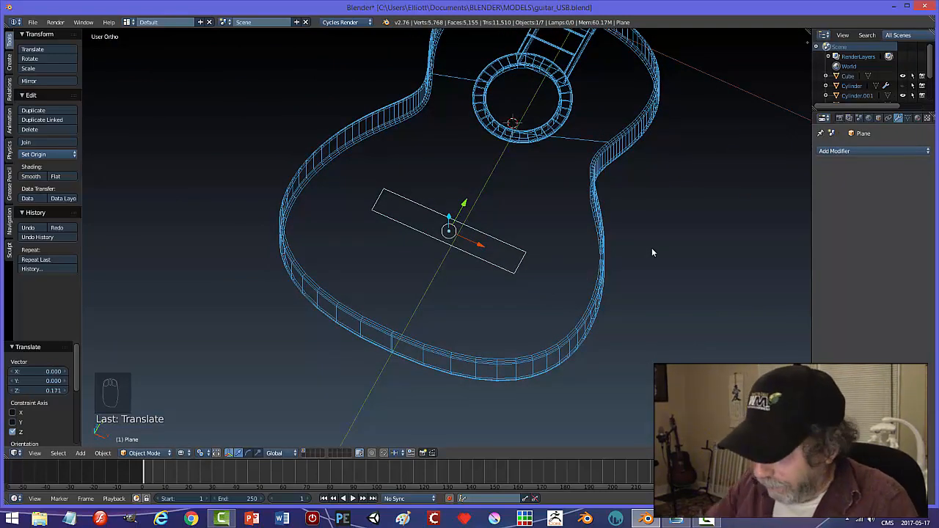
Show the guitar in solid shading and raise the bridge plane about 0.084 further along Z above the body's top
{"action": "key", "text": "KP_7"}
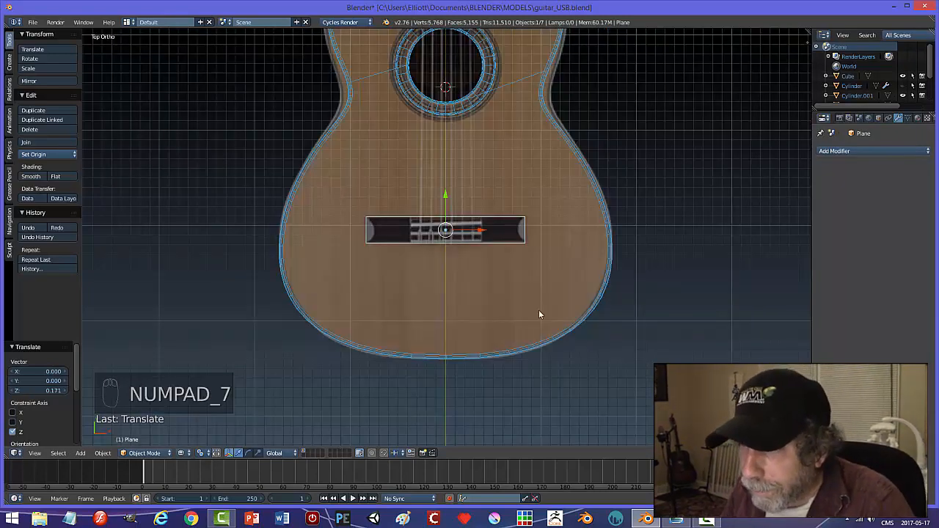
{"action": "middle_click_drag", "start_coordinate": [541, 314], "coordinate": [537, 217]}
{"action": "key", "text": "z"}
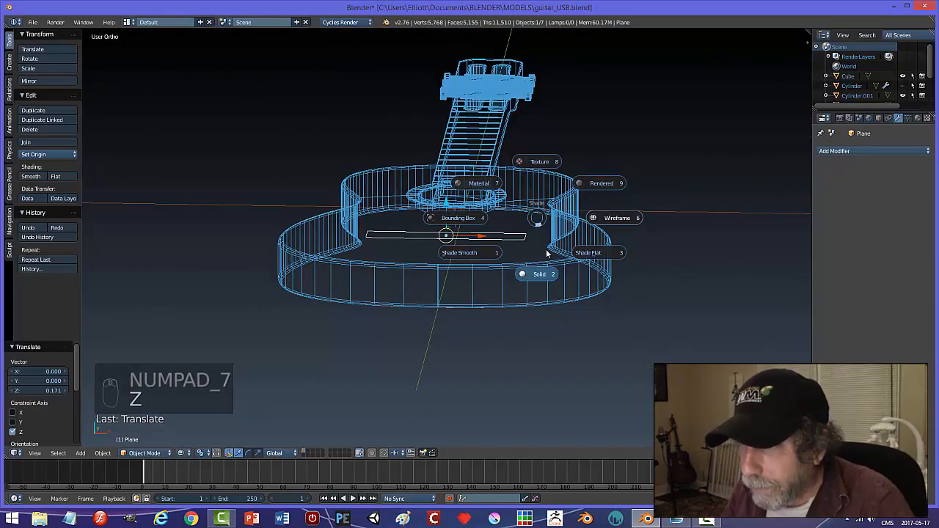
{"action": "left_click", "coordinate": [542, 273]}
{"action": "left_click_drag", "start_coordinate": [445, 200], "coordinate": [446, 192]}
{"action": "middle_click_drag", "start_coordinate": [482, 245], "coordinate": [482, 239]}
Extrude the bridge plane's face in Edit Mode and move the extruded face about 0.012 down along Z to form a thin slab
{"action": "key", "text": "Tab"}
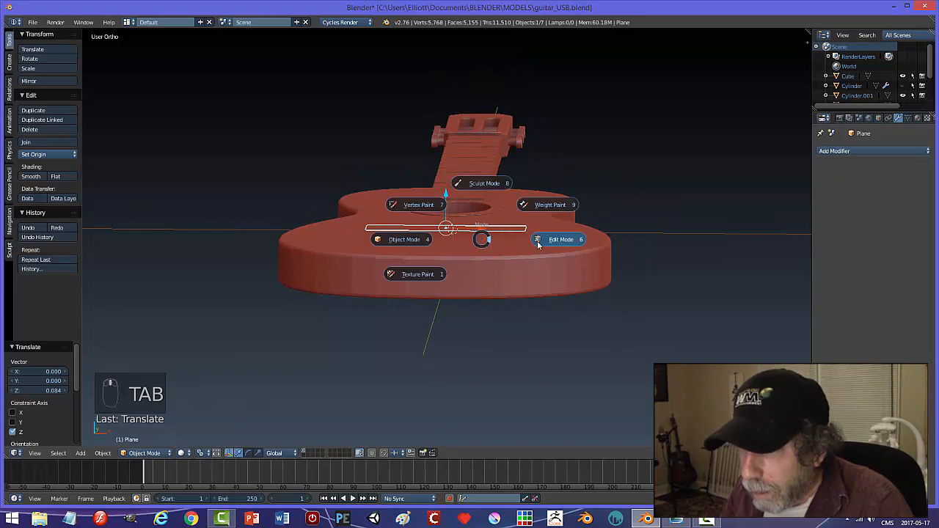
{"action": "left_click", "coordinate": [537, 240]}
{"action": "scroll", "coordinate": [534, 252], "scroll_direction": "up", "scroll_amount": 3}
{"action": "key", "text": "e"}
{"action": "right_click", "coordinate": [534, 251]}
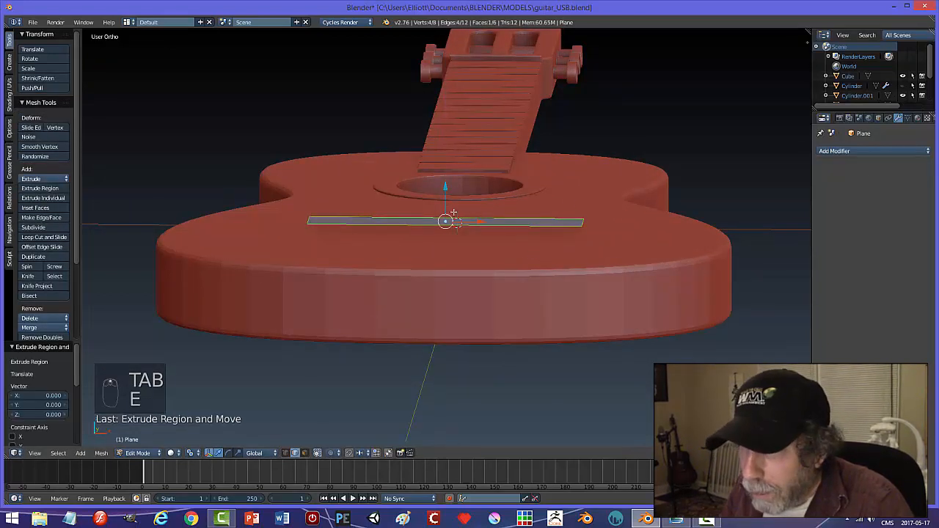
{"action": "key", "text": "e"}
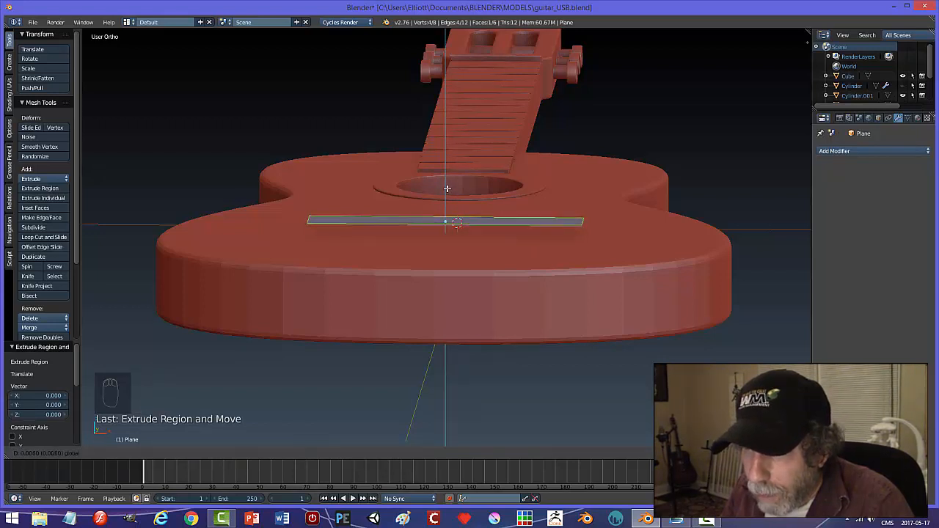
{"action": "left_click", "coordinate": [446, 192]}
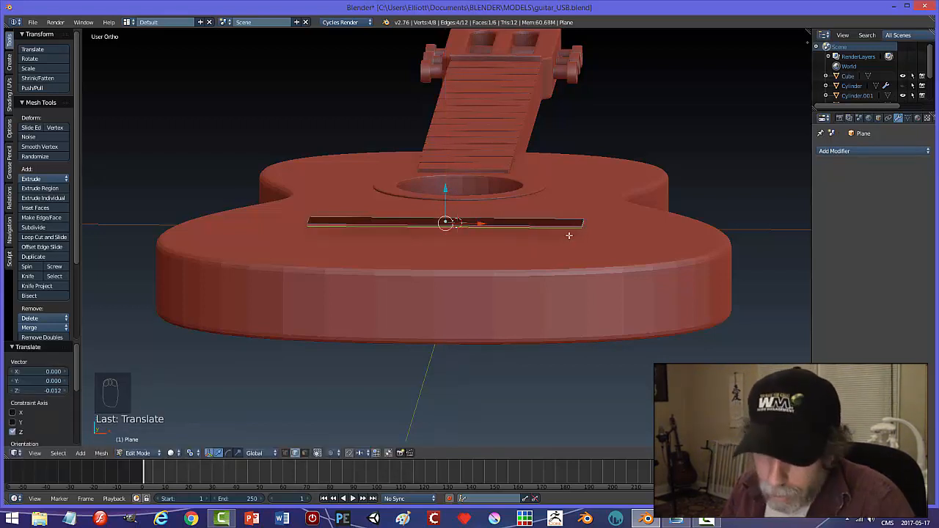
Select the whole bridge slab mesh, make its normals consistent and clear the selection
{"action": "key", "text": "a"}
{"action": "key", "text": "a"}
{"action": "key", "text": "a"}
{"action": "key", "text": "ctrl+n"}
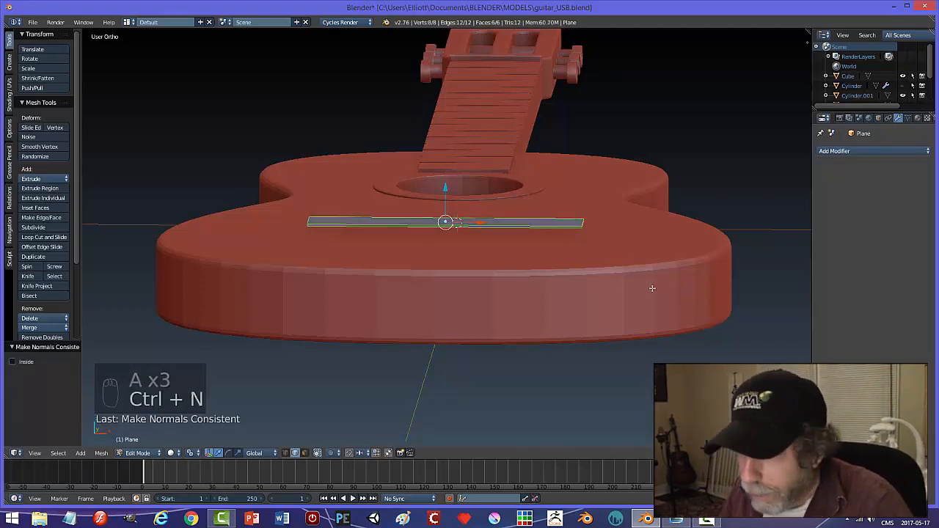
{"action": "key", "text": "a"}
Return to Object Mode and apply the bridge slab's scale
{"action": "middle_click_drag", "start_coordinate": [659, 286], "coordinate": [610, 286]}
{"action": "scroll", "coordinate": [613, 285], "scroll_direction": "up", "scroll_amount": 4}
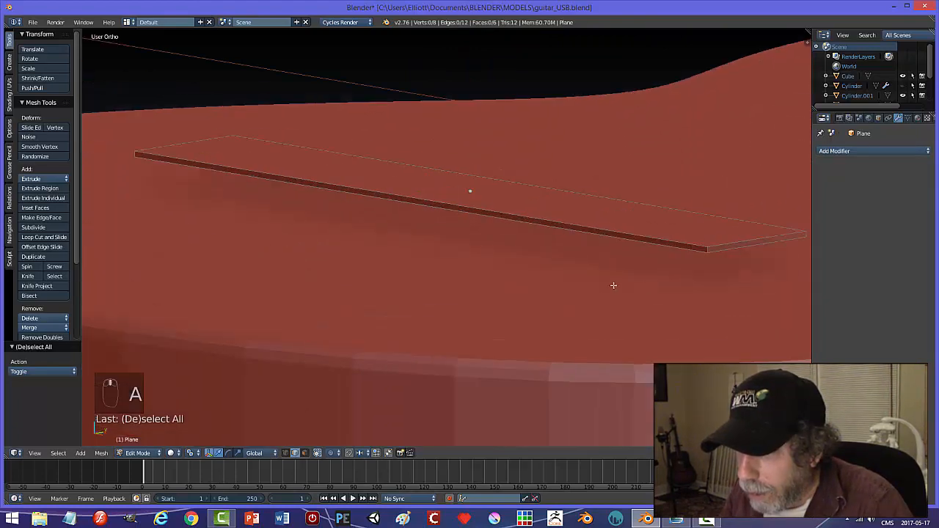
{"action": "middle_click_drag", "start_coordinate": [698, 282], "coordinate": [581, 279], "text": "shift"}
{"action": "key", "text": "Tab"}
{"action": "left_click", "coordinate": [507, 277]}
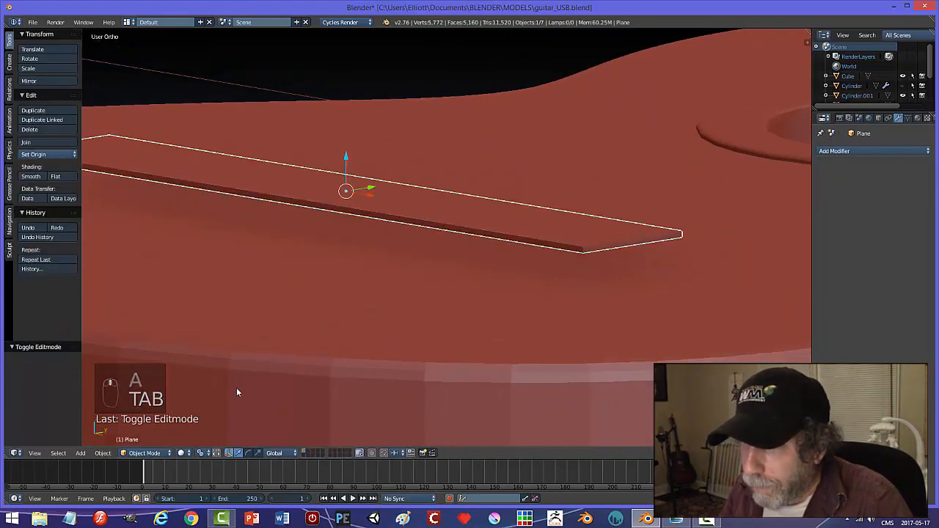
{"action": "left_click", "coordinate": [103, 452]}
{"action": "mouse_move", "coordinate": [118, 380]}
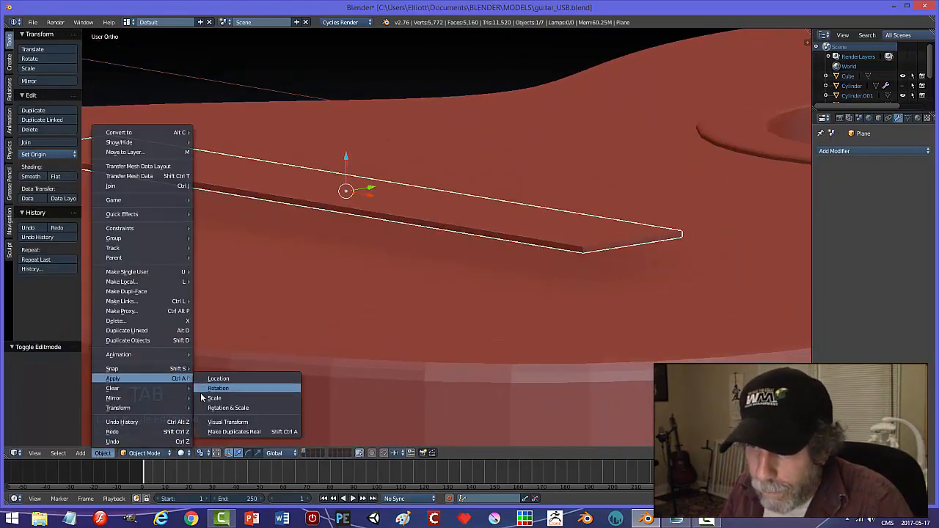
{"action": "left_click", "coordinate": [209, 395]}
Select the bridge slab's four vertical corner edges in Edit Mode and bevel them by about 0.032 with 3 segments
{"action": "key", "text": "Tab"}
{"action": "left_click", "coordinate": [634, 345]}
{"action": "key", "text": "ctrl+Tab"}
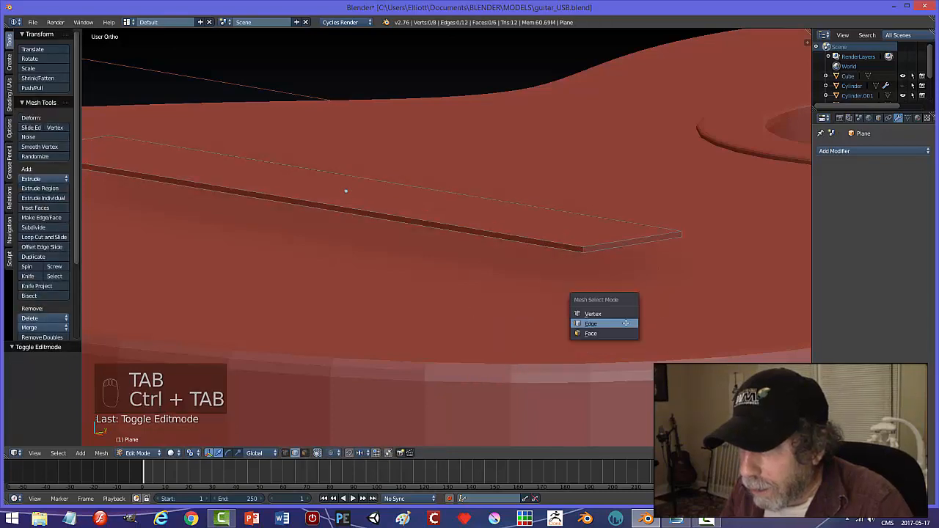
{"action": "left_click", "coordinate": [602, 323]}
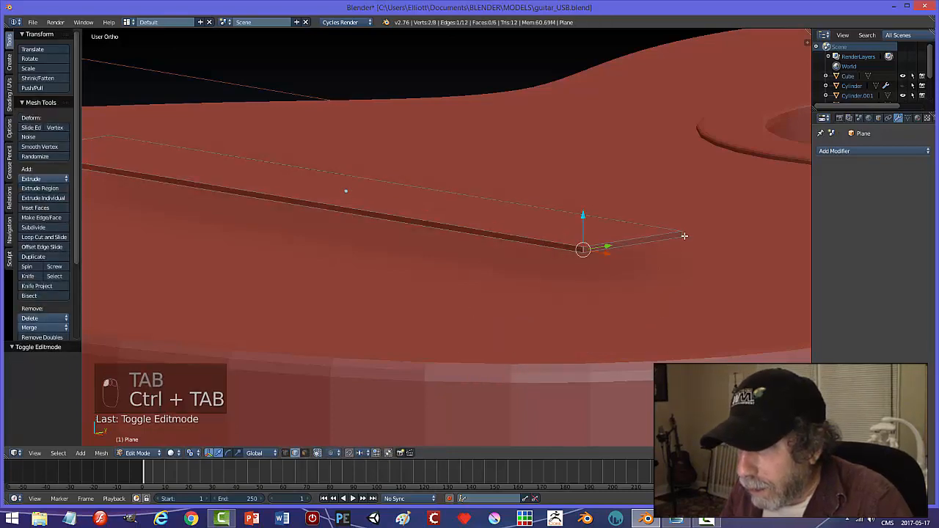
{"action": "right_click", "coordinate": [685, 235], "text": "shift"}
{"action": "middle_click_drag", "start_coordinate": [539, 285], "coordinate": [540, 317]}
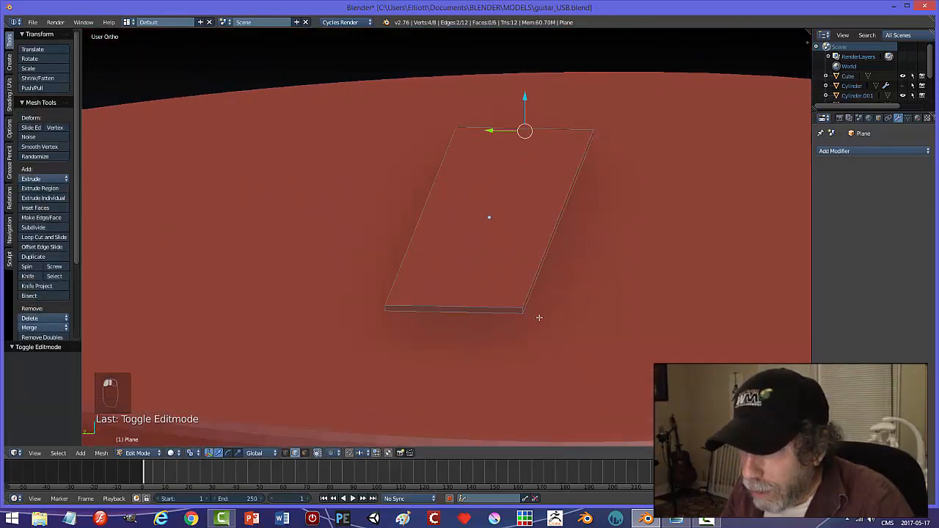
{"action": "right_click", "coordinate": [388, 312], "text": "shift"}
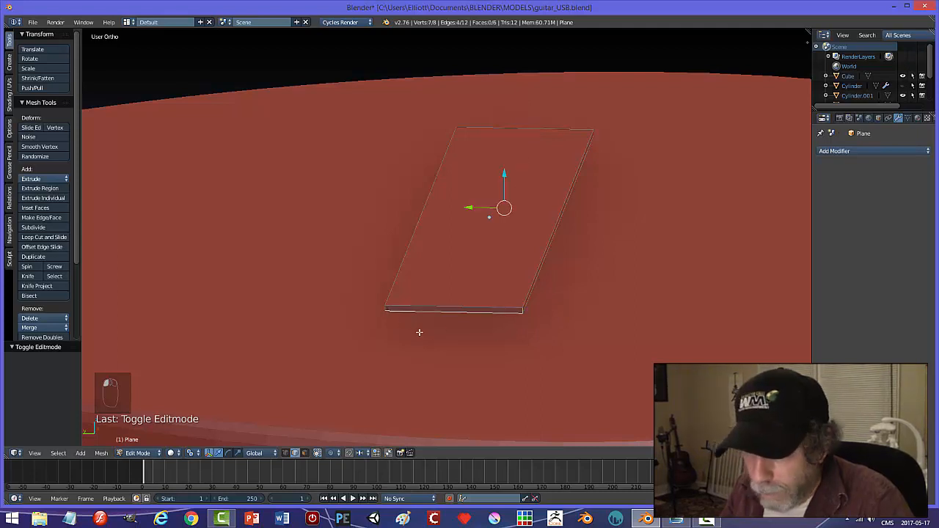
{"action": "key", "text": "ctrl+z"}
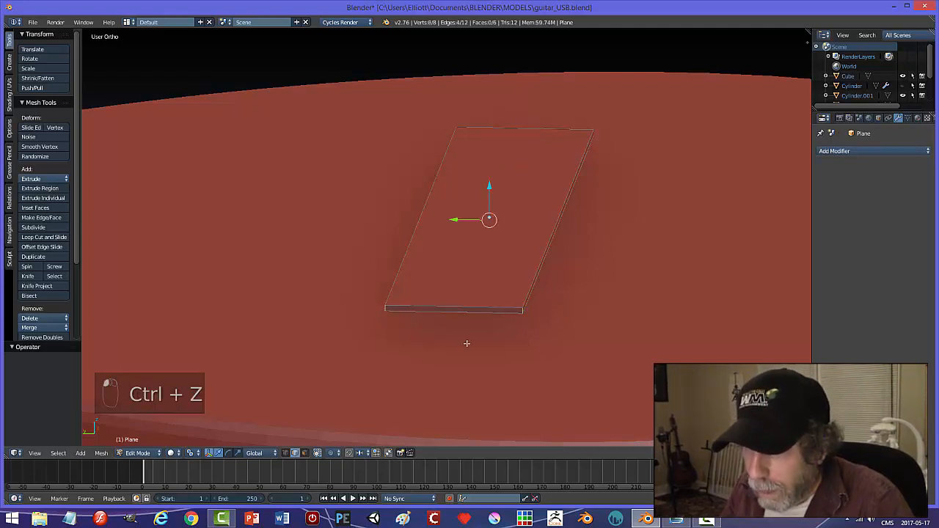
{"action": "key", "text": "ctrl+b"}
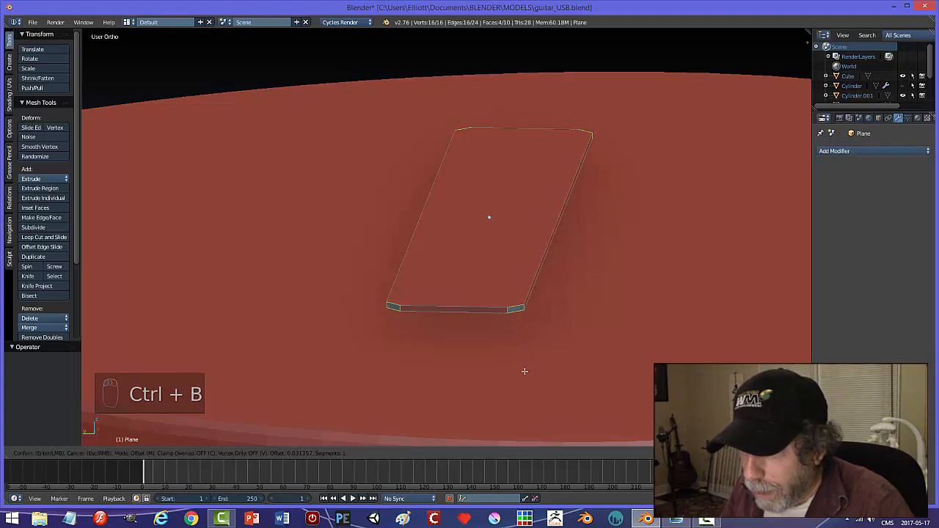
{"action": "left_click", "coordinate": [526, 372]}
Select the bridge slab's top face and bevel its outline by about 0.005 with 2 segments
{"action": "middle_click_drag", "start_coordinate": [585, 348], "coordinate": [505, 320]}
{"action": "scroll", "coordinate": [574, 381], "scroll_direction": "down", "scroll_amount": 3}
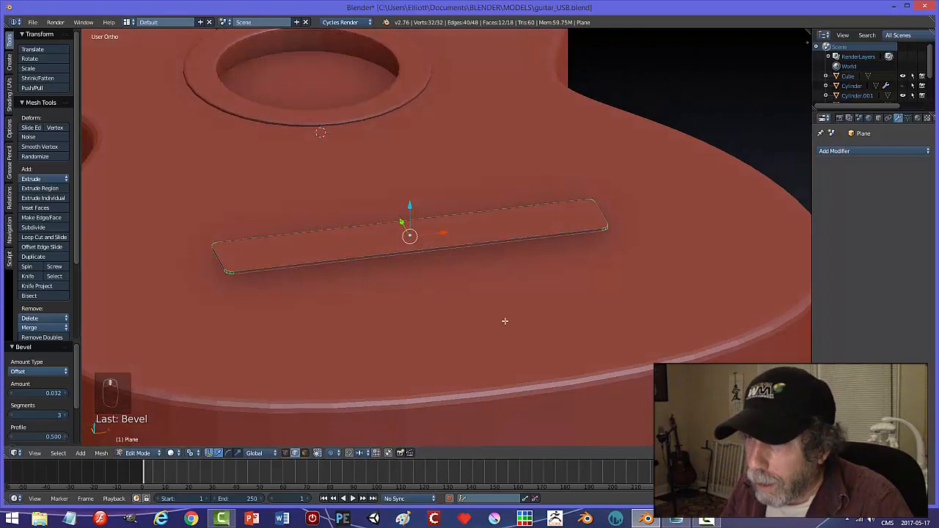
{"action": "key", "text": "a"}
{"action": "right_click", "coordinate": [493, 240]}
{"action": "middle_click_drag", "start_coordinate": [597, 260], "coordinate": [555, 256]}
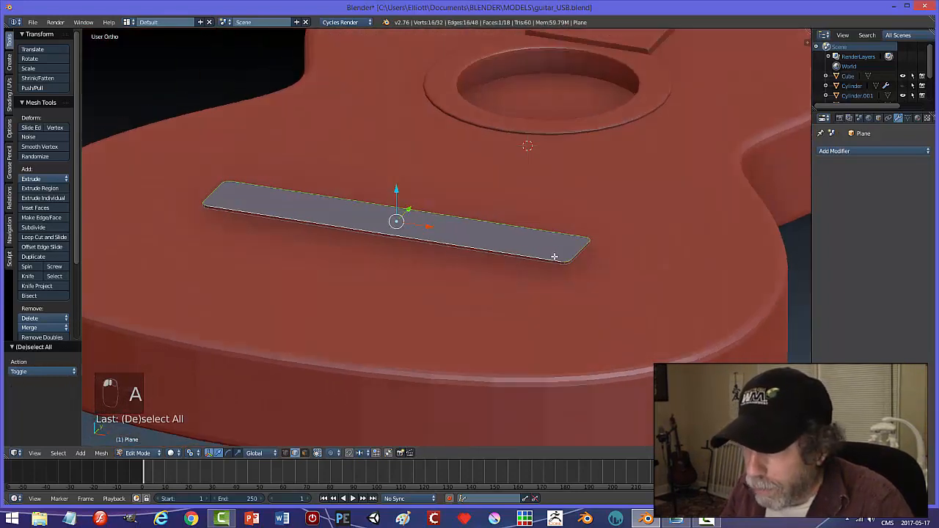
{"action": "scroll", "coordinate": [568, 295], "scroll_direction": "up", "scroll_amount": 3}
{"action": "middle_click_drag", "start_coordinate": [566, 311], "coordinate": [553, 284]}
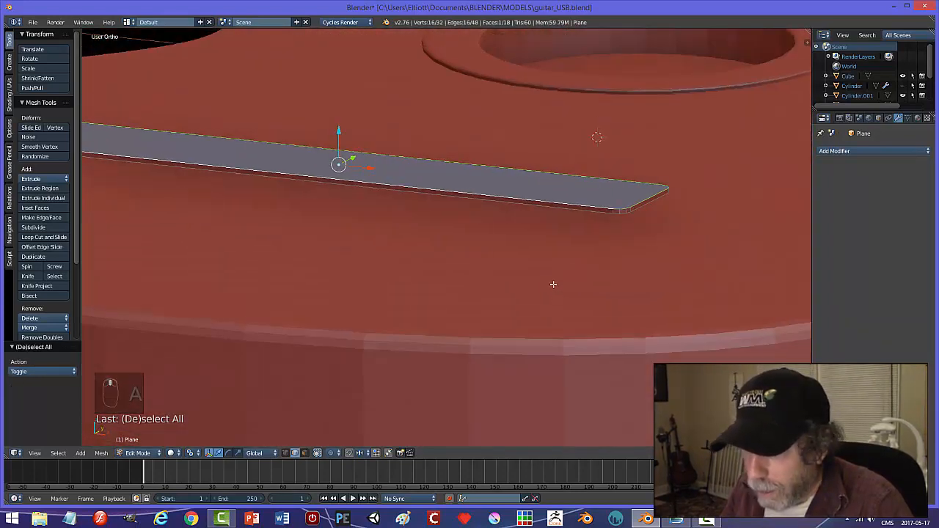
{"action": "key", "text": "ctrl+b"}
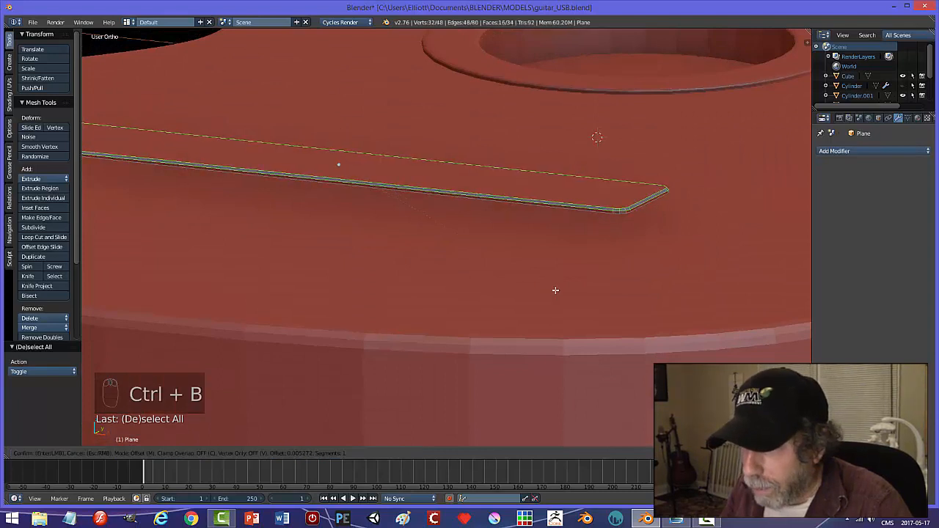
{"action": "left_click", "coordinate": [556, 291]}
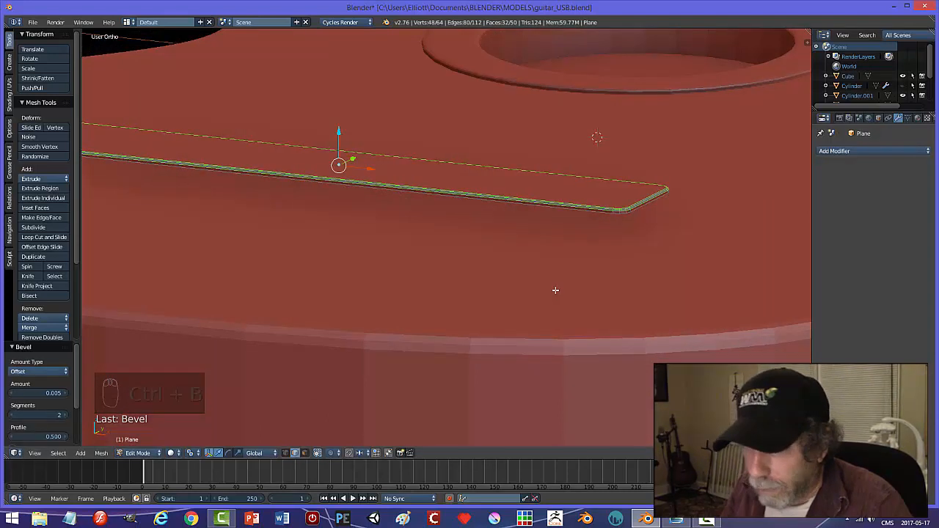
Return to Object Mode, lower the bridge slab along Z onto the guitar's top and deselect it
{"action": "key", "text": "a"}
{"action": "key", "text": "Tab"}
{"action": "left_click", "coordinate": [477, 291]}
{"action": "scroll", "coordinate": [491, 270], "scroll_direction": "down", "scroll_amount": 2}
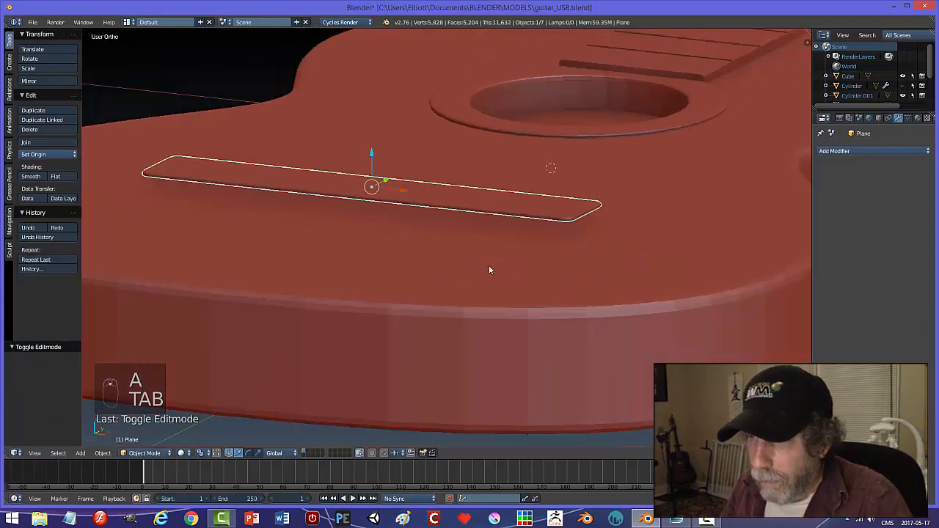
{"action": "left_click_drag", "start_coordinate": [372, 155], "coordinate": [370, 170]}
{"action": "key", "text": "a"}
Duplicate the bridge slab in place and raise the copy about 0.066 along Z
{"action": "scroll", "coordinate": [450, 239], "scroll_direction": "down", "scroll_amount": 4}
{"action": "middle_click_drag", "start_coordinate": [450, 239], "coordinate": [511, 303]}
{"action": "scroll", "coordinate": [499, 314], "scroll_direction": "up", "scroll_amount": 8}
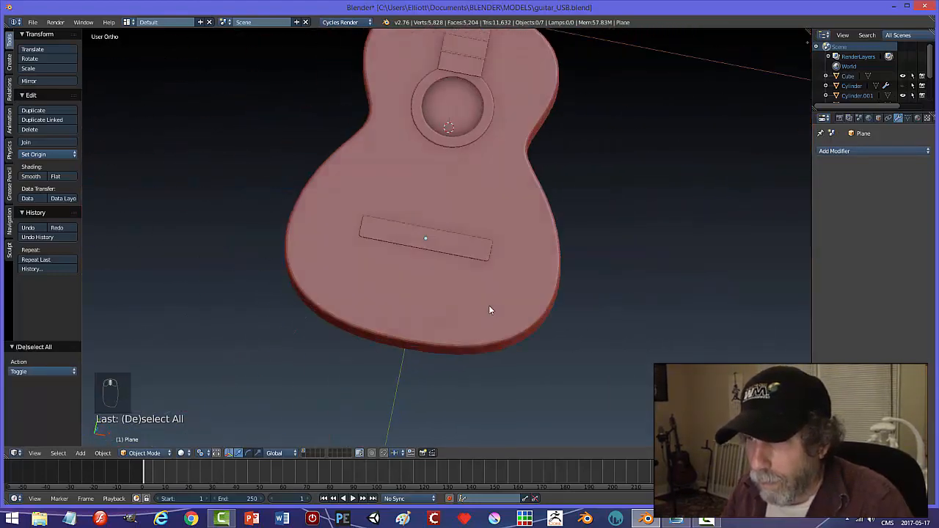
{"action": "right_click", "coordinate": [449, 235]}
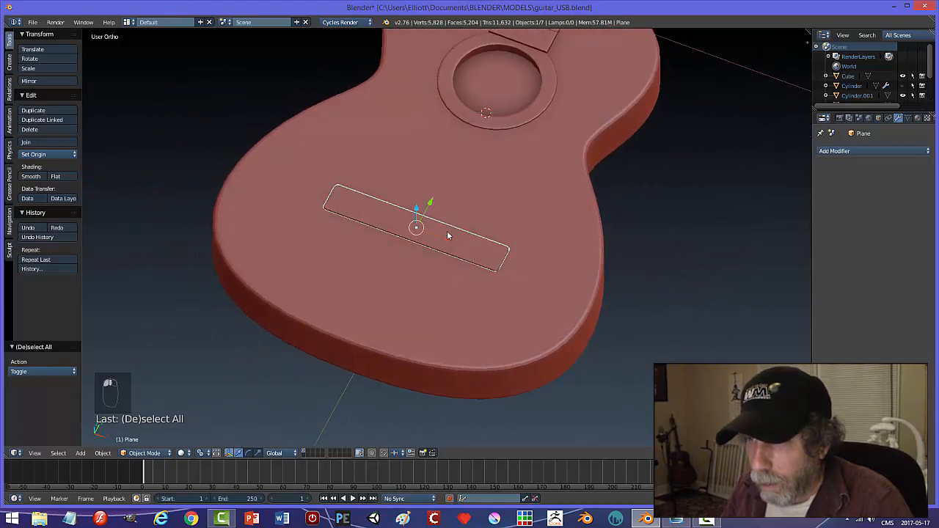
{"action": "key", "text": "shift+d"}
{"action": "left_click", "coordinate": [511, 267]}
{"action": "middle_click_drag", "start_coordinate": [436, 252], "coordinate": [423, 197]}
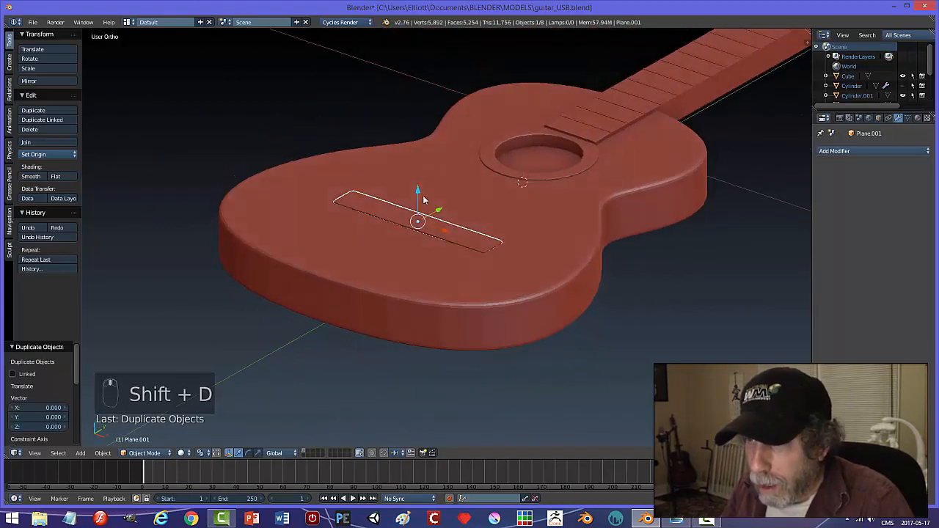
{"action": "left_click_drag", "start_coordinate": [423, 196], "coordinate": [424, 190]}
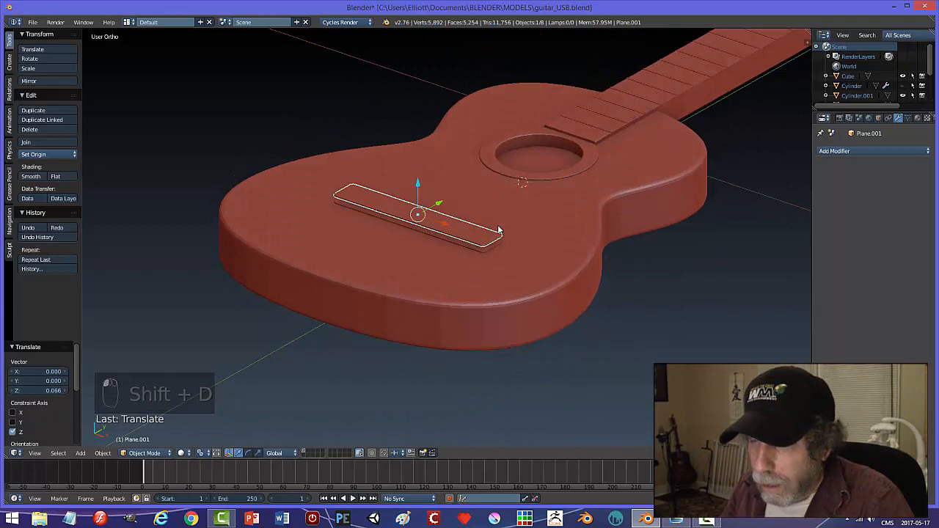
Scale the copied slab to about 0.491 along X and narrow it along Y into a small block for the bridge's middle
{"action": "key", "text": "s"}
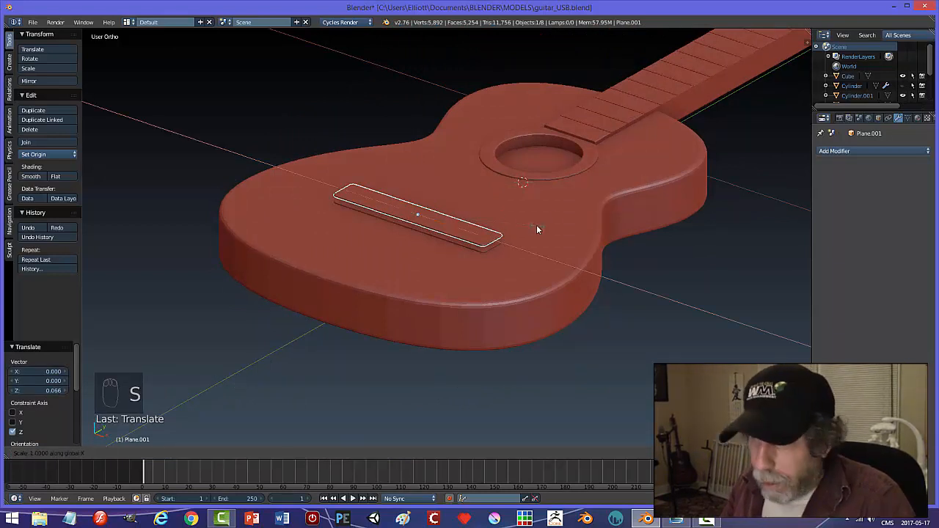
{"action": "key", "text": "x"}
{"action": "left_click", "coordinate": [476, 221]}
{"action": "middle_click_drag", "start_coordinate": [512, 207], "coordinate": [468, 211]}
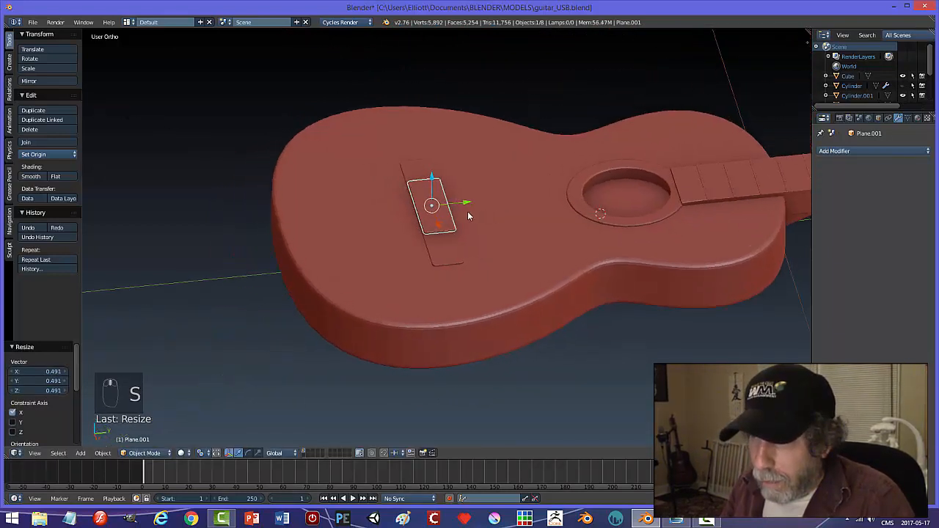
{"action": "key", "text": "s"}
{"action": "key", "text": "y"}
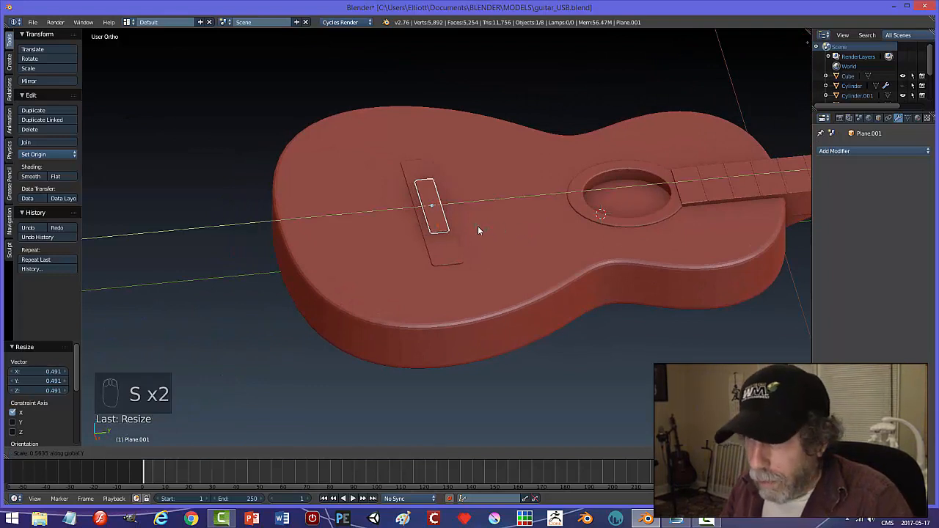
{"action": "left_click", "coordinate": [439, 227]}
Lower the small bridge block about 0.056 along Z and scale its height to about 2.042 along Z
{"action": "middle_click_drag", "start_coordinate": [452, 252], "coordinate": [436, 184]}
{"action": "left_click_drag", "start_coordinate": [436, 185], "coordinate": [436, 189]}
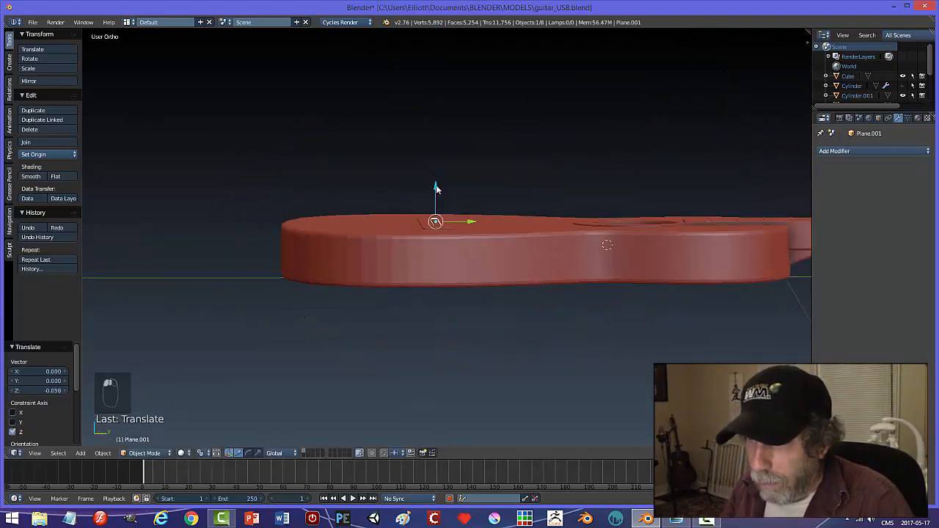
{"action": "middle_click_drag", "start_coordinate": [436, 188], "coordinate": [474, 220]}
{"action": "key", "text": "s"}
{"action": "key", "text": "z"}
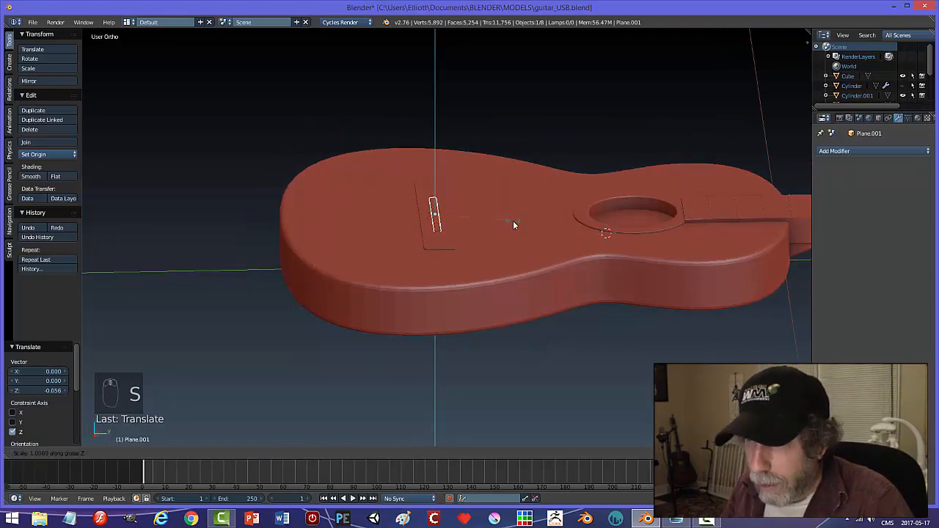
{"action": "left_click", "coordinate": [569, 297]}
Narrow the small bridge block to about 0.731 along Y
{"action": "scroll", "coordinate": [529, 276], "scroll_direction": "up", "scroll_amount": 6}
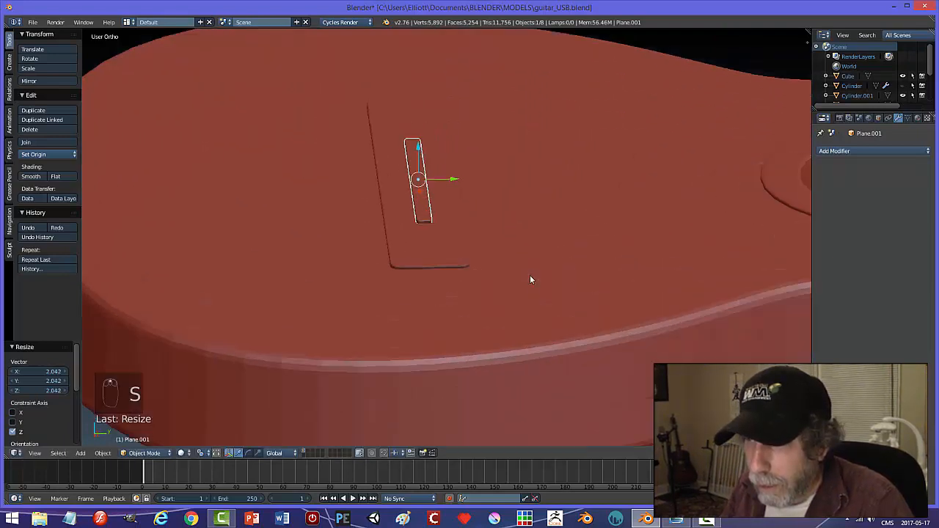
{"action": "middle_click_drag", "start_coordinate": [511, 242], "coordinate": [547, 237]}
{"action": "key", "text": "s"}
{"action": "key", "text": "y"}
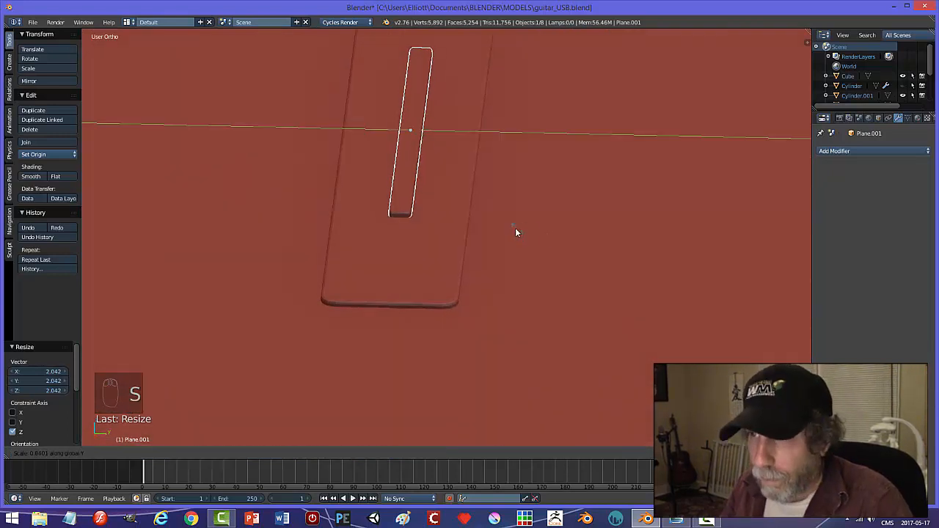
{"action": "left_click", "coordinate": [491, 226]}
Show the model in wireframe from the top and move the small block about 0.059 along Y onto the reference image's saddle strip
{"action": "key", "text": "KP_7"}
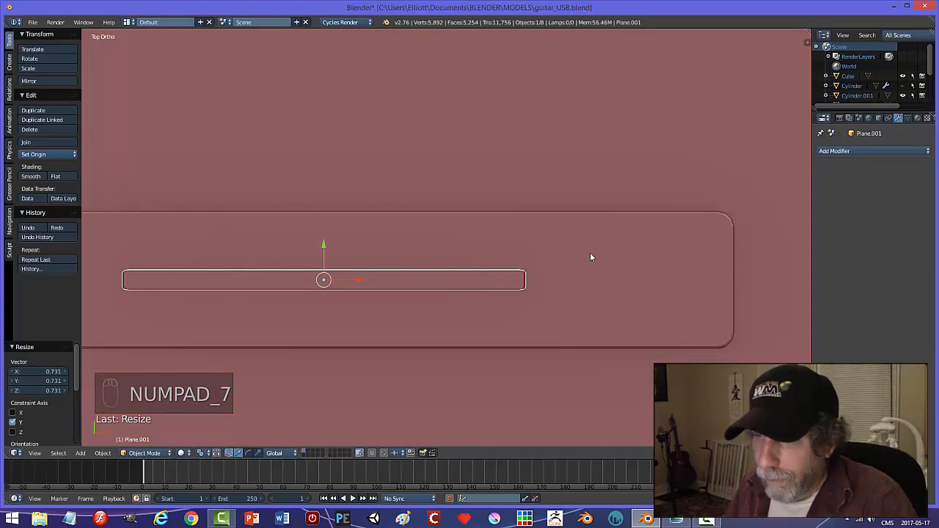
{"action": "key", "text": "z"}
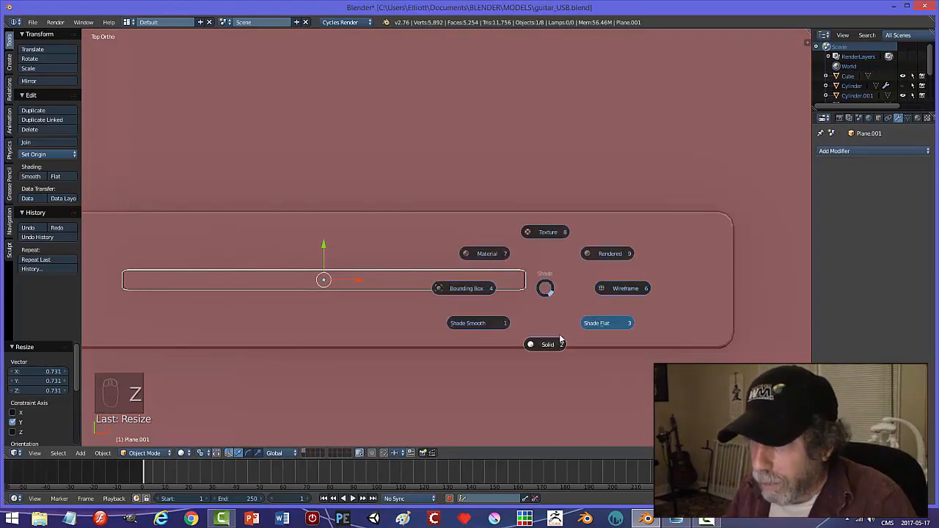
{"action": "left_click", "coordinate": [613, 295]}
{"action": "scroll", "coordinate": [539, 328], "scroll_direction": "down", "scroll_amount": 3}
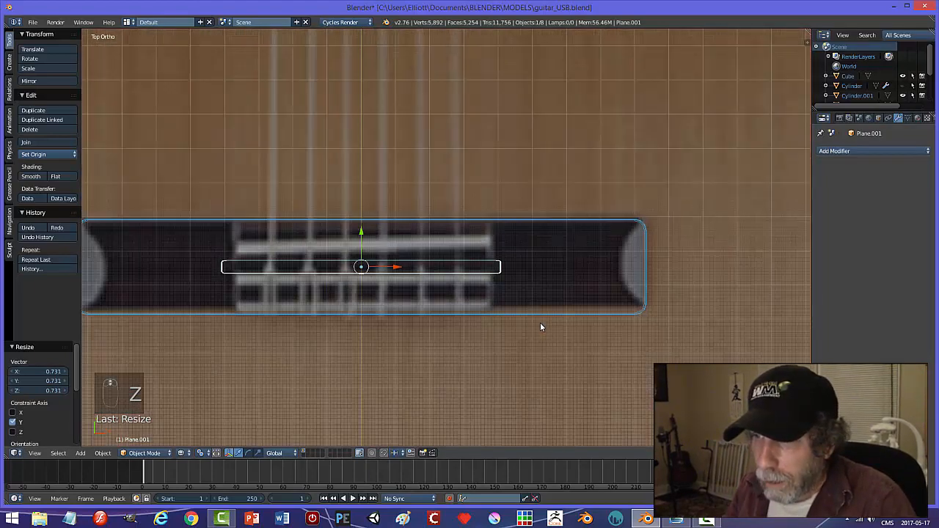
{"action": "left_click_drag", "start_coordinate": [359, 236], "coordinate": [362, 206]}
Shorten the small block along X to match the saddle strip in the reference image and nudge it slightly along Y
{"action": "key", "text": "s"}
{"action": "key", "text": "x"}
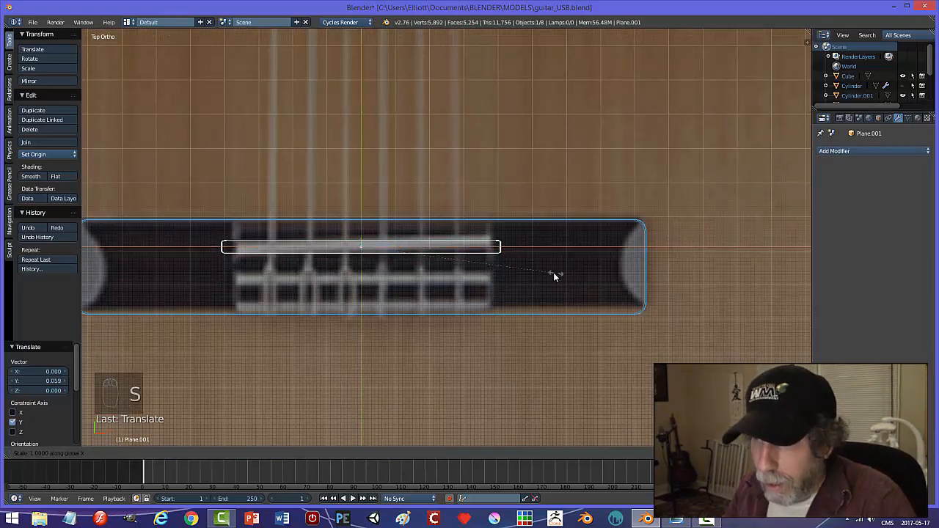
{"action": "left_click", "coordinate": [539, 270]}
{"action": "left_click_drag", "start_coordinate": [367, 215], "coordinate": [367, 209]}
Duplicate the saddle strip, move the copy about -0.147 along Y, widen it to about 2.047 along Y and align it with the reference
{"action": "key", "text": "shift+d"}
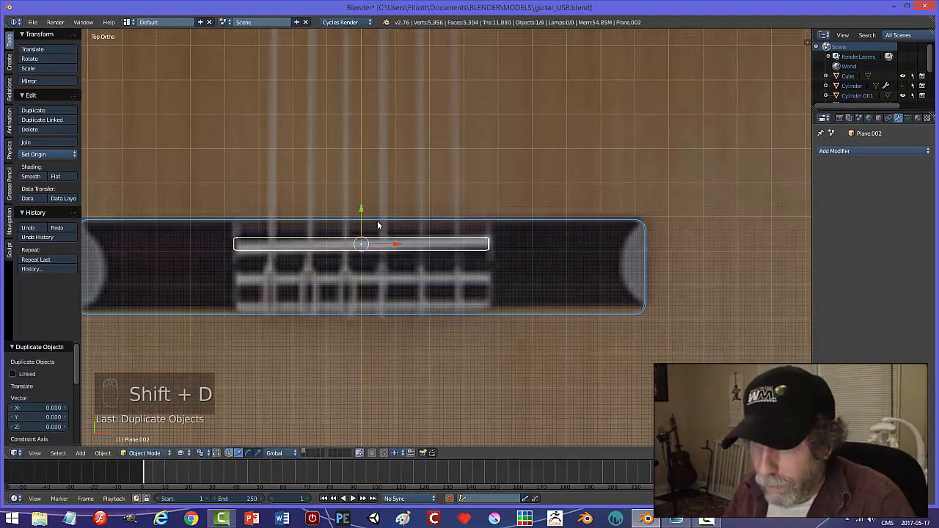
{"action": "left_click", "coordinate": [463, 291]}
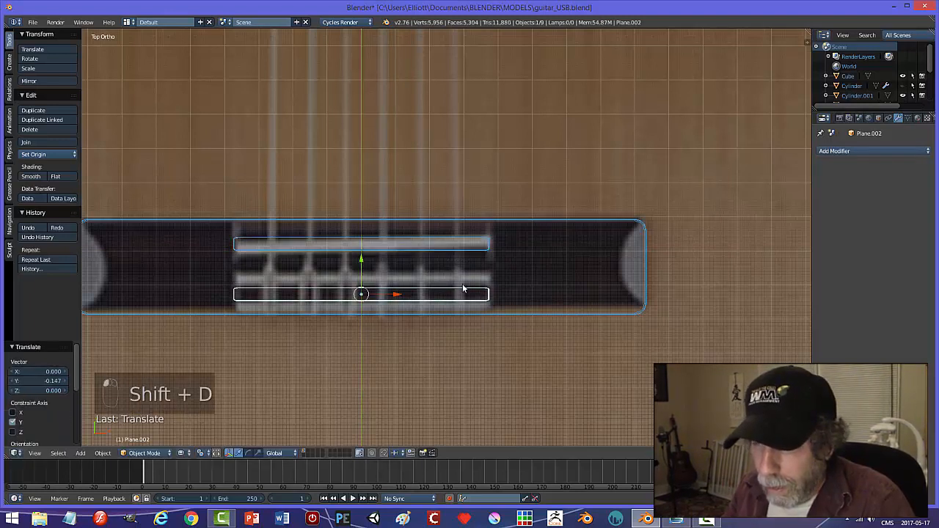
{"action": "key", "text": "s"}
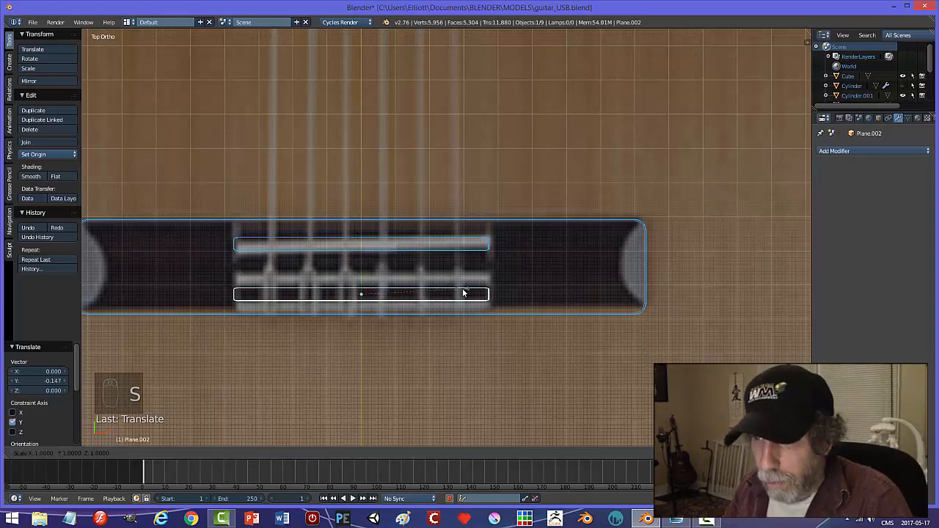
{"action": "key", "text": "y"}
{"action": "left_click", "coordinate": [557, 314]}
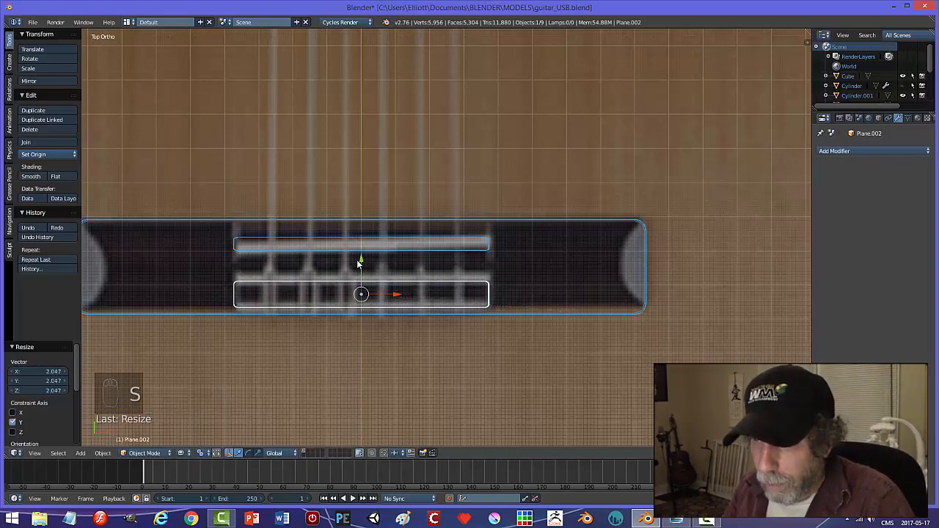
{"action": "left_click_drag", "start_coordinate": [361, 262], "coordinate": [360, 259]}
Return to solid shading in an angled view of the bridge with nothing selected
{"action": "mouse_move", "coordinate": [499, 327]}
{"action": "middle_mouse_down"}
{"action": "mouse_move", "coordinate": [432, 245]}
{"action": "mouse_move", "coordinate": [503, 264]}
{"action": "mouse_move", "coordinate": [488, 291]}
{"action": "mouse_move", "coordinate": [511, 298]}
{"action": "mouse_move", "coordinate": [489, 300]}
{"action": "mouse_move", "coordinate": [363, 260]}
{"action": "mouse_move", "coordinate": [428, 265]}
{"action": "middle_mouse_up"}
{"action": "key", "text": "z"}
{"action": "left_click", "coordinate": [473, 305]}
{"action": "key", "text": "a"}
{"action": "scroll", "coordinate": [503, 263], "scroll_direction": "down", "scroll_amount": 3}
{"action": "scroll", "coordinate": [433, 262], "scroll_direction": "up", "scroll_amount": 5}
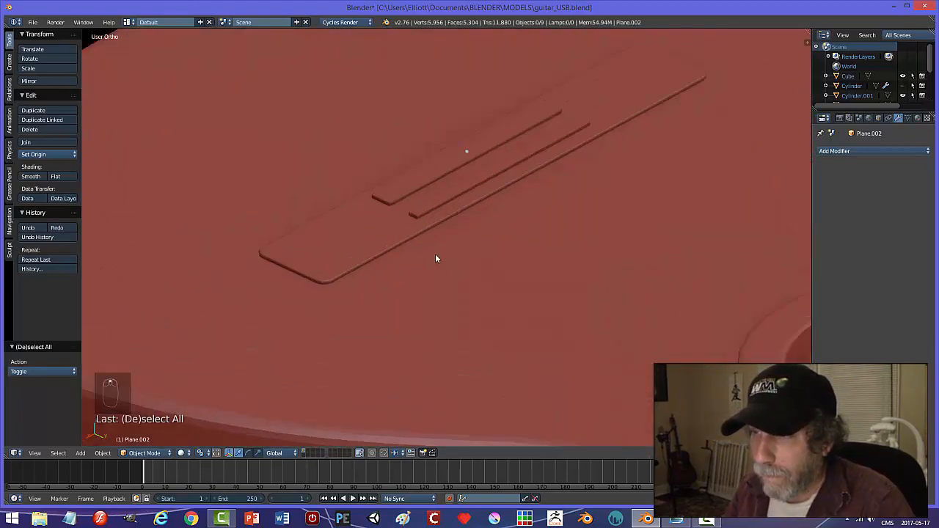
Raise the wider bridge block about 0.012 along Z and deselect it
{"action": "right_click", "coordinate": [426, 188]}
{"action": "right_click", "coordinate": [427, 178]}
{"action": "middle_click_drag", "start_coordinate": [451, 304], "coordinate": [499, 289]}
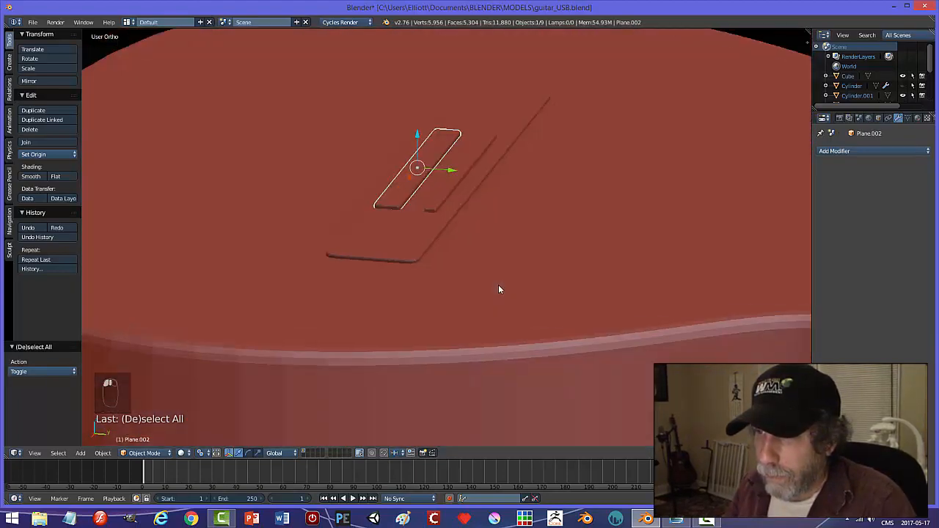
{"action": "left_click_drag", "start_coordinate": [418, 136], "coordinate": [418, 134]}
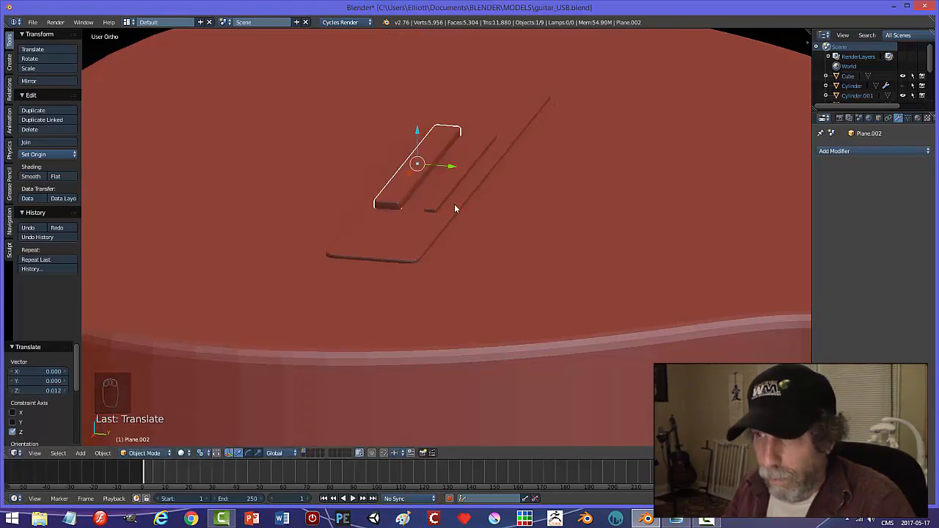
{"action": "key", "text": "a"}
Bisect the bridge slab's whole mesh lengthwise along X through its middle in top view, using Edit Mode
{"action": "scroll", "coordinate": [454, 204], "scroll_direction": "down", "scroll_amount": 3}
{"action": "middle_click_drag", "start_coordinate": [443, 195], "coordinate": [497, 232]}
{"action": "scroll", "coordinate": [506, 262], "scroll_direction": "down", "scroll_amount": 5}
{"action": "scroll", "coordinate": [539, 277], "scroll_direction": "up", "scroll_amount": 4}
{"action": "right_click", "coordinate": [451, 250]}
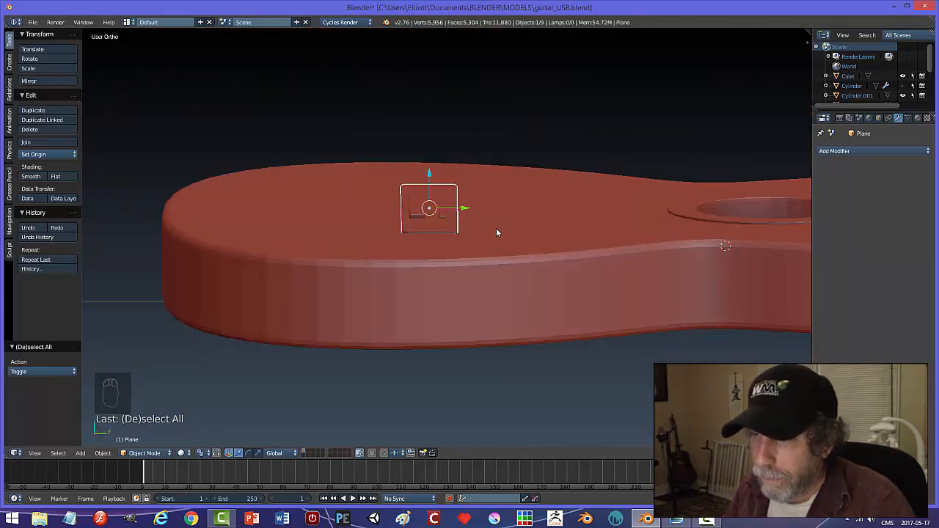
{"action": "key", "text": "Tab"}
{"action": "key", "text": "a"}
{"action": "key", "text": "a"}
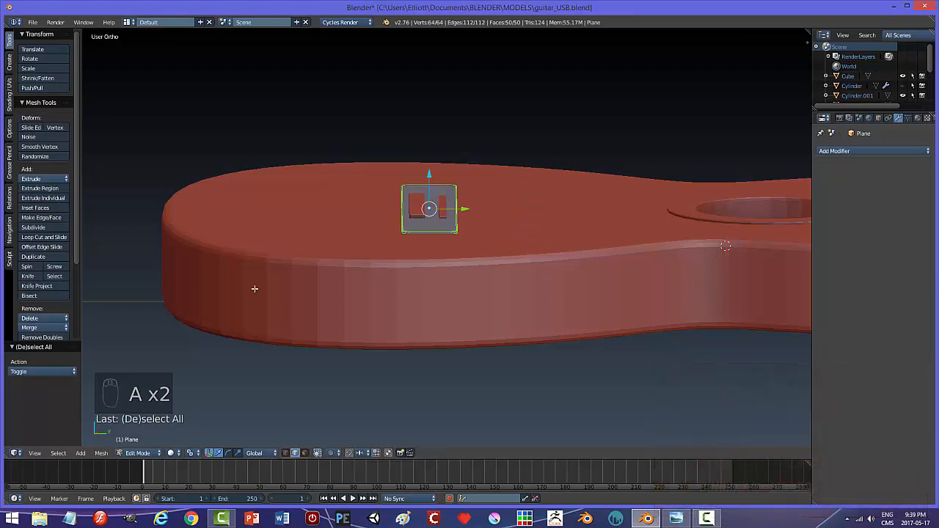
{"action": "key", "text": "KP_7"}
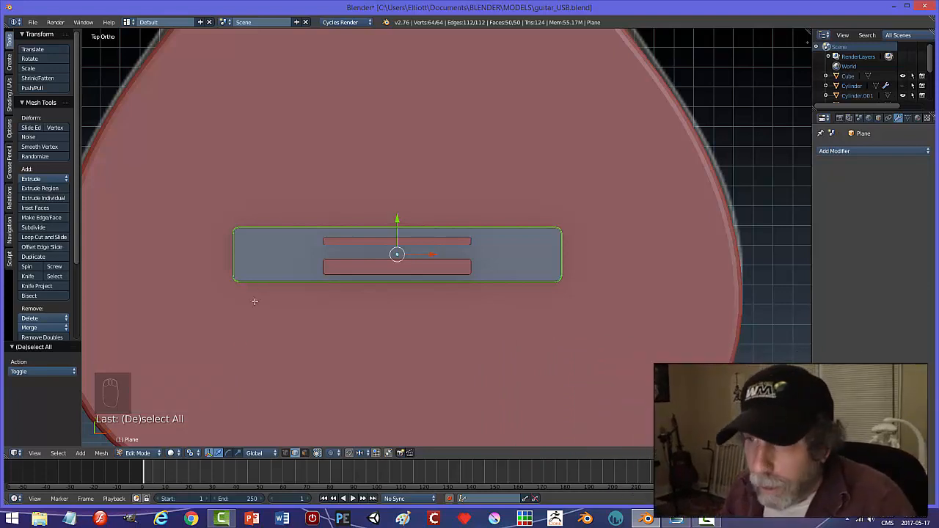
{"action": "left_click", "coordinate": [44, 297]}
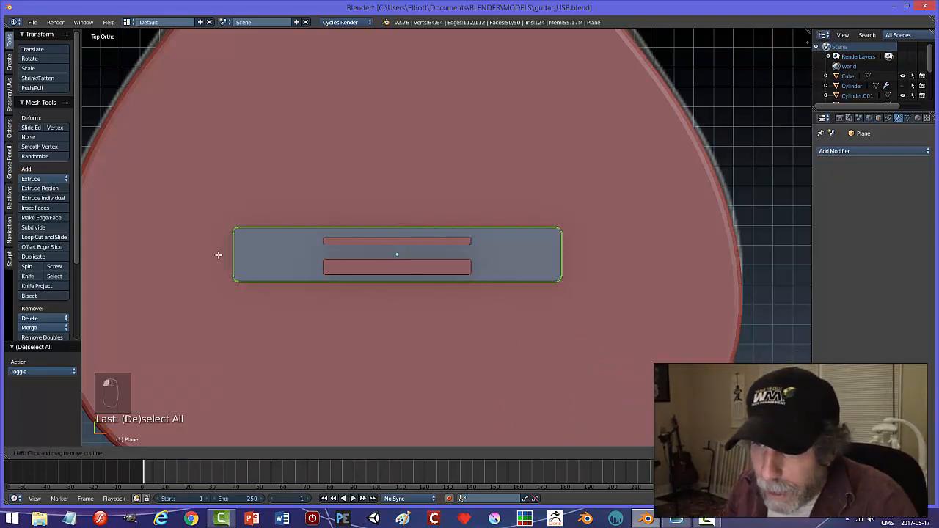
{"action": "left_click_drag", "start_coordinate": [218, 254], "coordinate": [587, 254]}
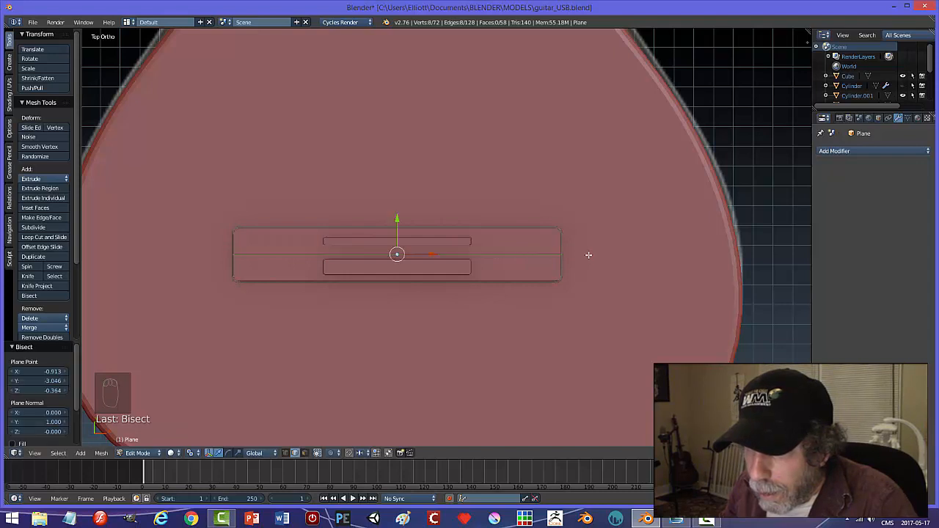
Straighten the slab's new centre cut by scaling it to 0 along Y
{"action": "key", "text": "s"}
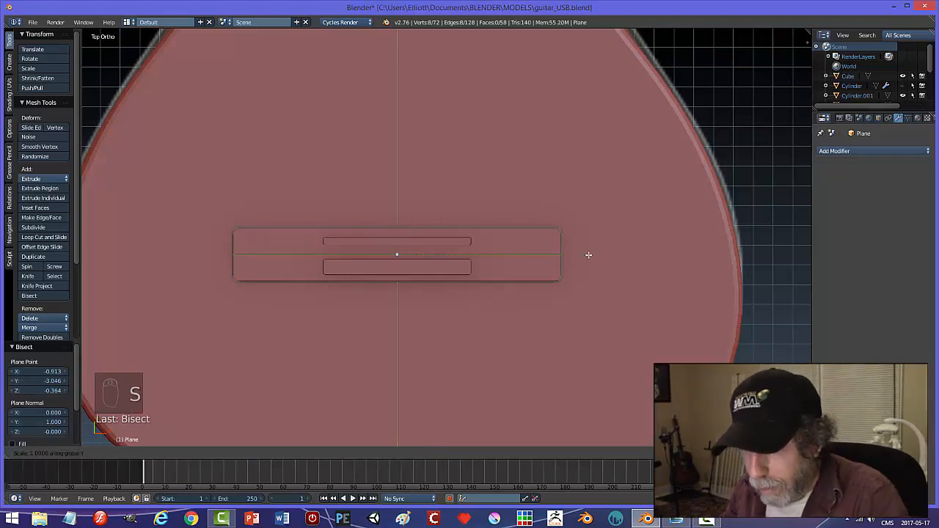
{"action": "key", "text": "y"}
{"action": "key", "text": "0"}
{"action": "key", "text": "Return"}
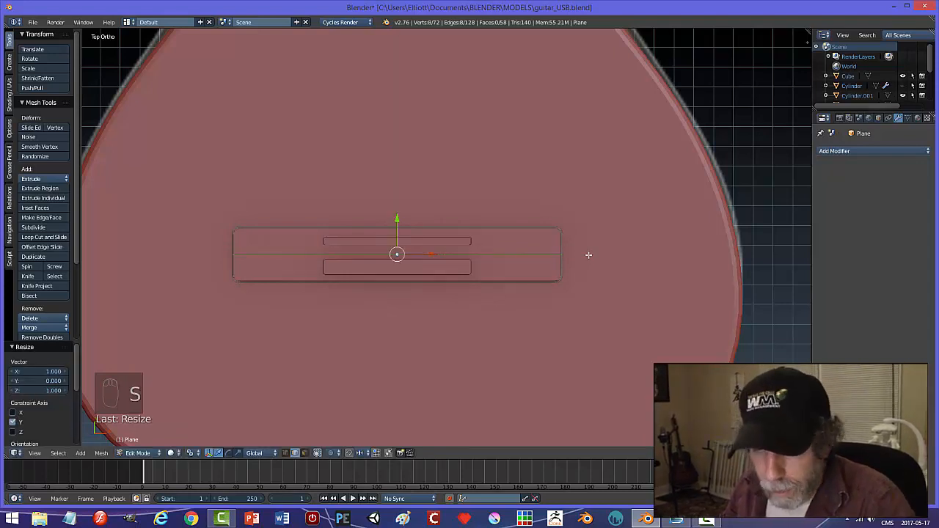
Raise the slab's top centre edge about 0.038 along Z, then lower it slightly to form a low ridge
{"action": "key", "text": "a"}
{"action": "right_click", "coordinate": [502, 254]}
{"action": "middle_click_drag", "start_coordinate": [569, 321], "coordinate": [461, 218]}
{"action": "left_click_drag", "start_coordinate": [424, 171], "coordinate": [425, 162]}
{"action": "scroll", "coordinate": [441, 190], "scroll_direction": "up", "scroll_amount": 5}
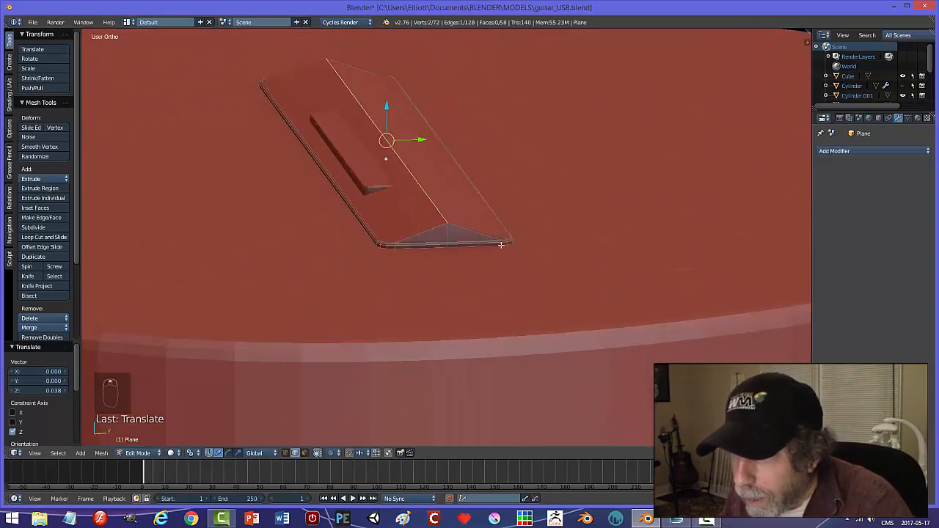
{"action": "left_click_drag", "start_coordinate": [388, 107], "coordinate": [391, 119]}
Deselect the ridge edge, return to Object Mode and examine the slab's peaked end up close
{"action": "key", "text": "a"}
{"action": "key", "text": "Tab"}
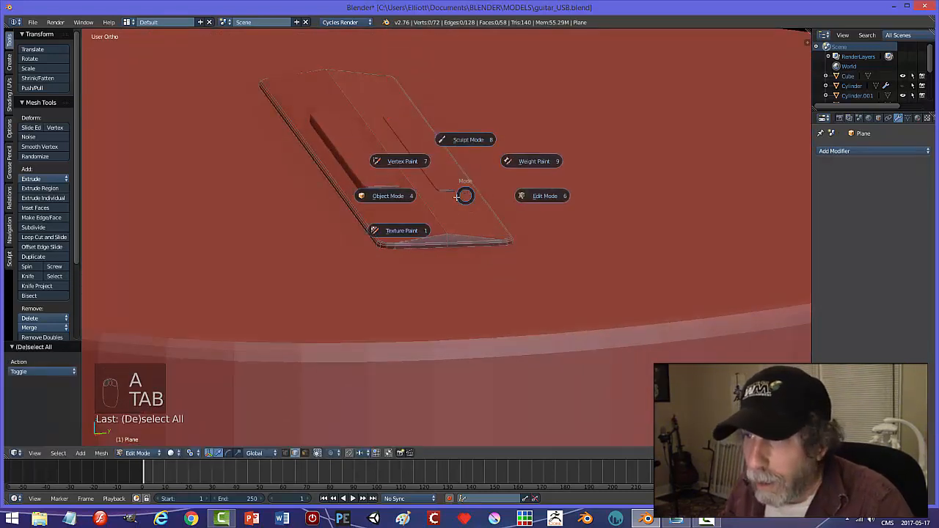
{"action": "scroll", "coordinate": [499, 211], "scroll_direction": "down", "scroll_amount": 3}
{"action": "scroll", "coordinate": [513, 235], "scroll_direction": "up", "scroll_amount": 5}
{"action": "middle_click_drag", "start_coordinate": [536, 275], "coordinate": [478, 228]}
{"action": "scroll", "coordinate": [449, 257], "scroll_direction": "up", "scroll_amount": 6}
{"action": "middle_click_drag", "start_coordinate": [404, 260], "coordinate": [454, 256]}
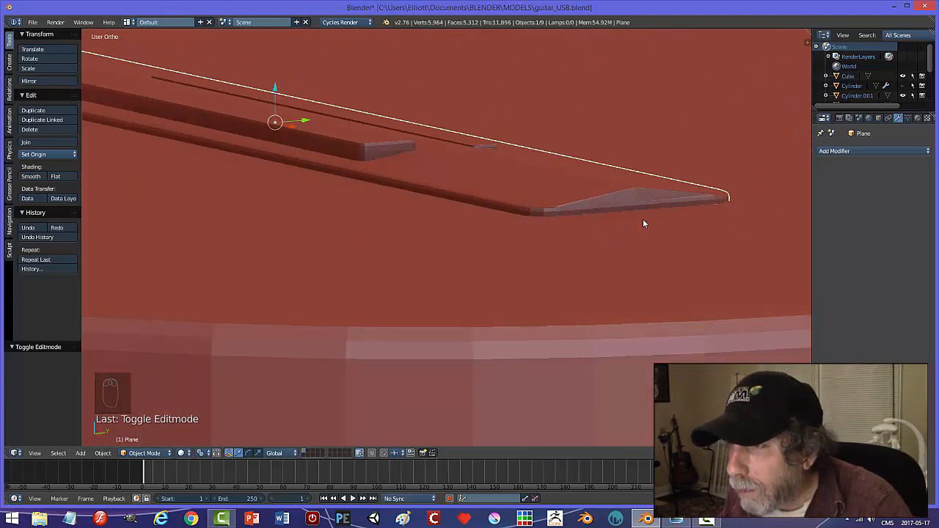
{"action": "middle_click_drag", "start_coordinate": [640, 225], "coordinate": [408, 223]}
Put the bridge slab back into Edit Mode with vertex selection
{"action": "key", "text": "Tab"}
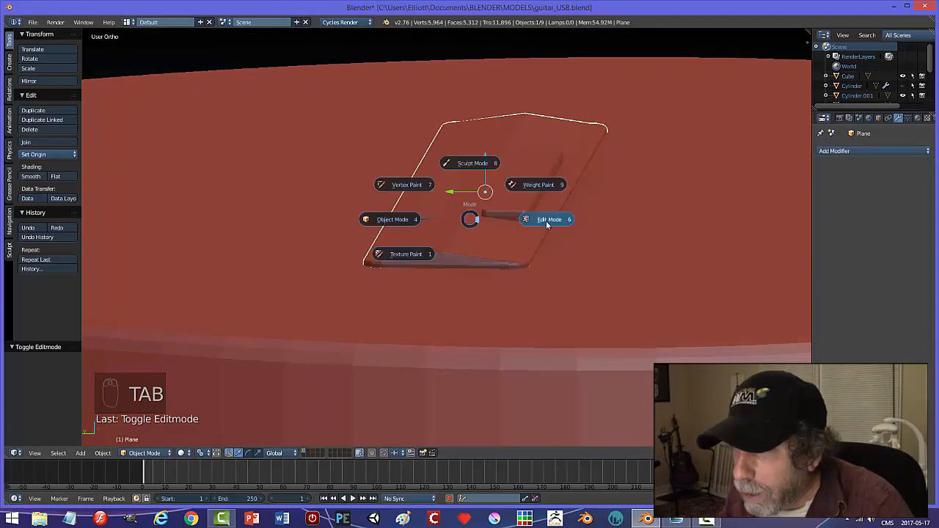
{"action": "scroll", "coordinate": [486, 282], "scroll_direction": "up", "scroll_amount": 3}
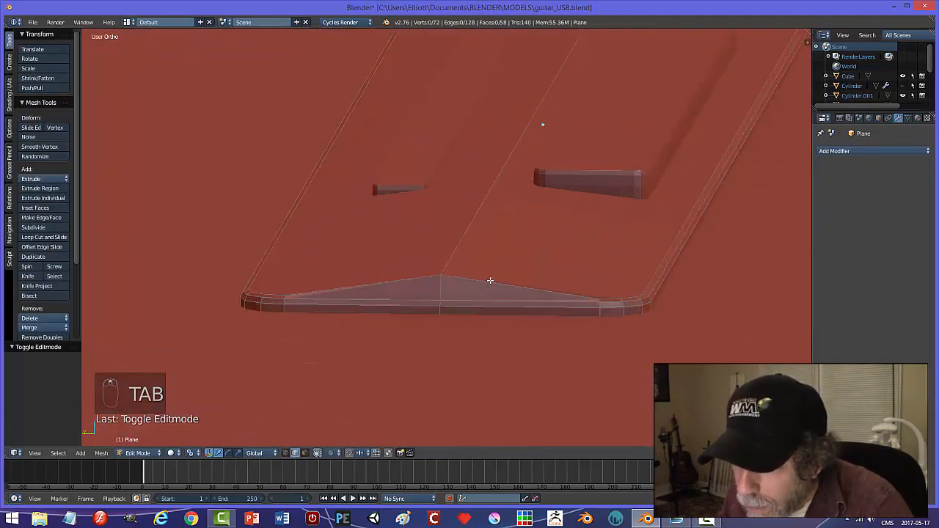
{"action": "key", "text": "ctrl+Tab"}
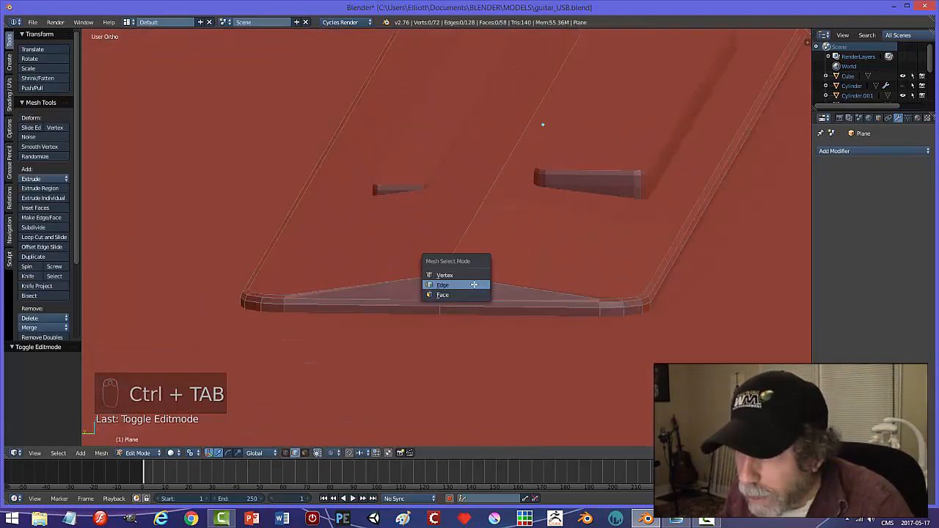
{"action": "left_click", "coordinate": [458, 273]}
Make the normals of the slab's whole mesh consistent and clear the selection
{"action": "middle_click_drag", "start_coordinate": [543, 292], "coordinate": [359, 272]}
{"action": "key", "text": "a"}
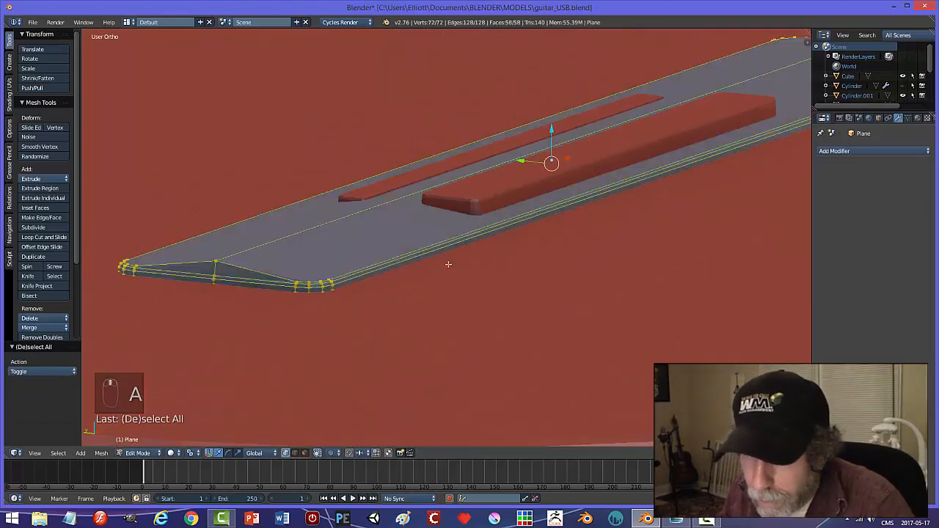
{"action": "key", "text": "a"}
{"action": "key", "text": "a"}
{"action": "key", "text": "a"}
{"action": "key", "text": "ctrl+n"}
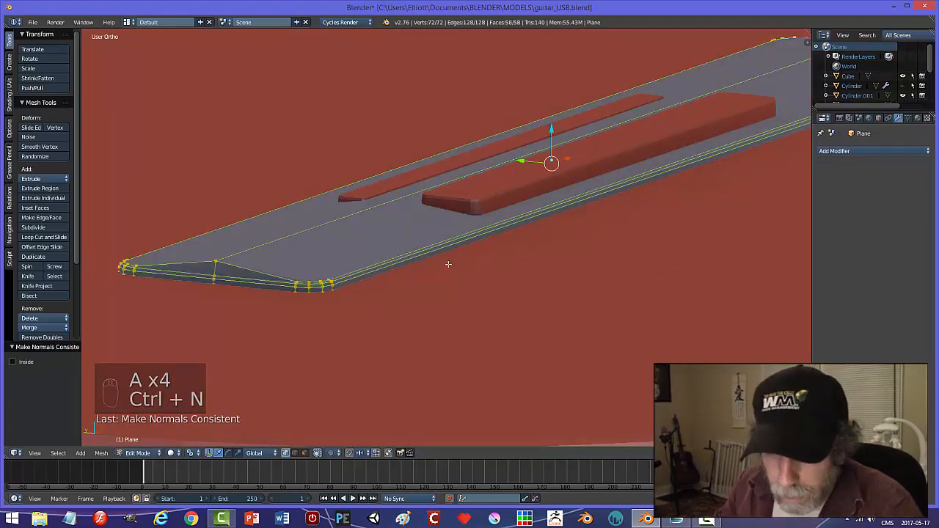
{"action": "key", "text": "a"}
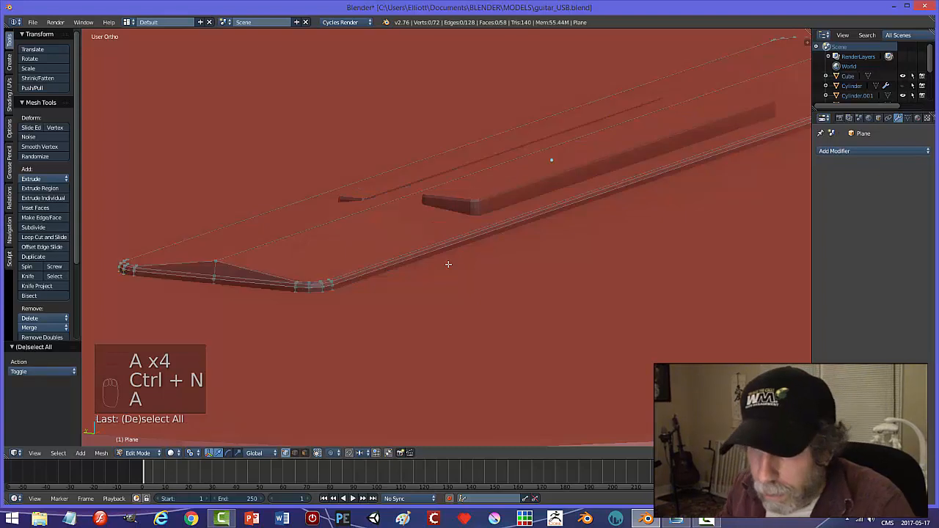
Raise the middle bevel vertices at both slab ends slightly along Z and return to Object Mode with nothing selected
{"action": "right_click", "coordinate": [214, 275]}
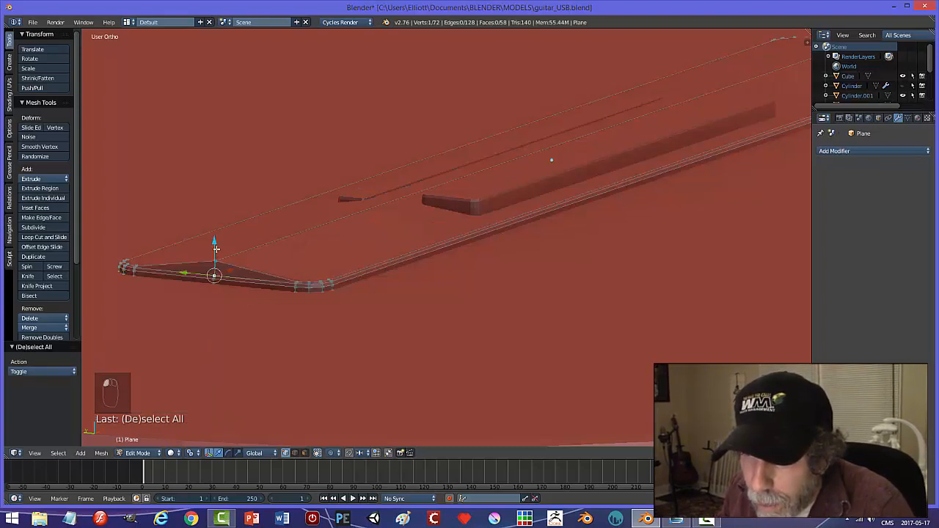
{"action": "middle_click_drag", "start_coordinate": [343, 272], "coordinate": [389, 230]}
{"action": "right_click", "coordinate": [391, 209], "text": "shift"}
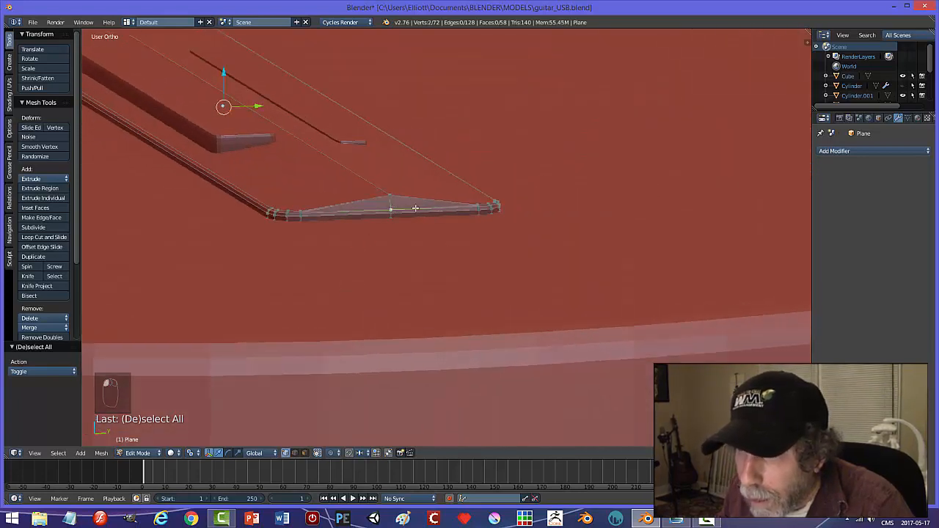
{"action": "left_click_drag", "start_coordinate": [223, 72], "coordinate": [224, 65]}
{"action": "key", "text": "a"}
{"action": "key", "text": "Tab"}
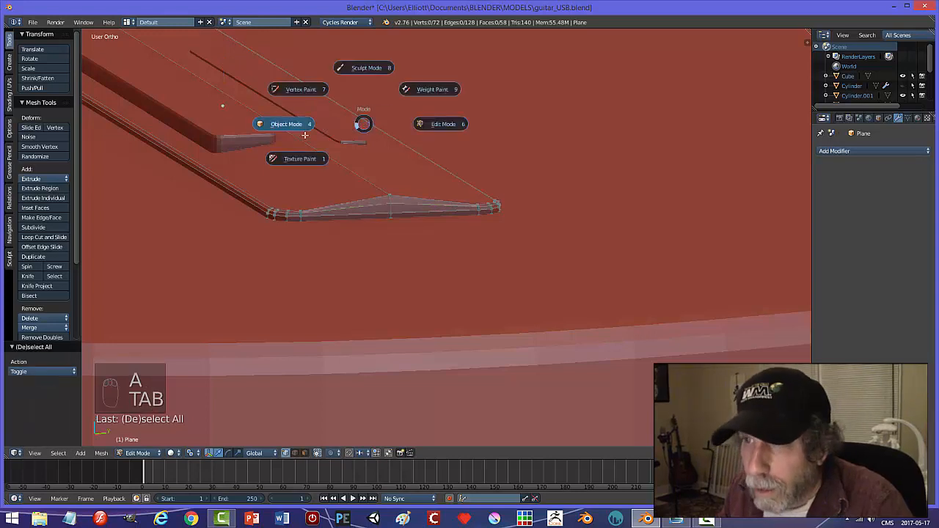
{"action": "key", "text": "a"}
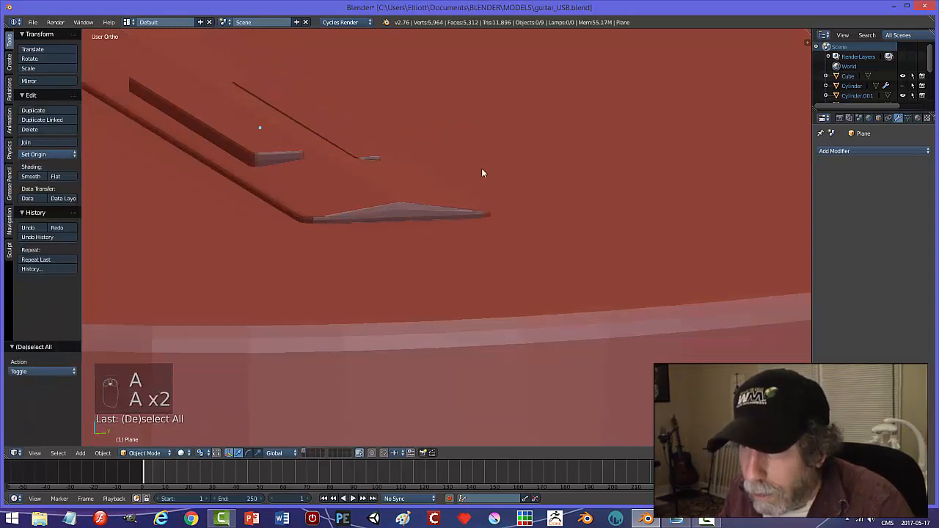
Try bevelling the bridge slab's central ridge with extra segments, return to Object Mode, and undo the bevel
{"action": "middle_click_drag", "start_coordinate": [481, 168], "coordinate": [426, 258]}
{"action": "scroll", "coordinate": [617, 224], "scroll_direction": "down", "scroll_amount": 2}
{"action": "scroll", "coordinate": [523, 248], "scroll_direction": "down", "scroll_amount": 3}
{"action": "right_click", "coordinate": [426, 258]}
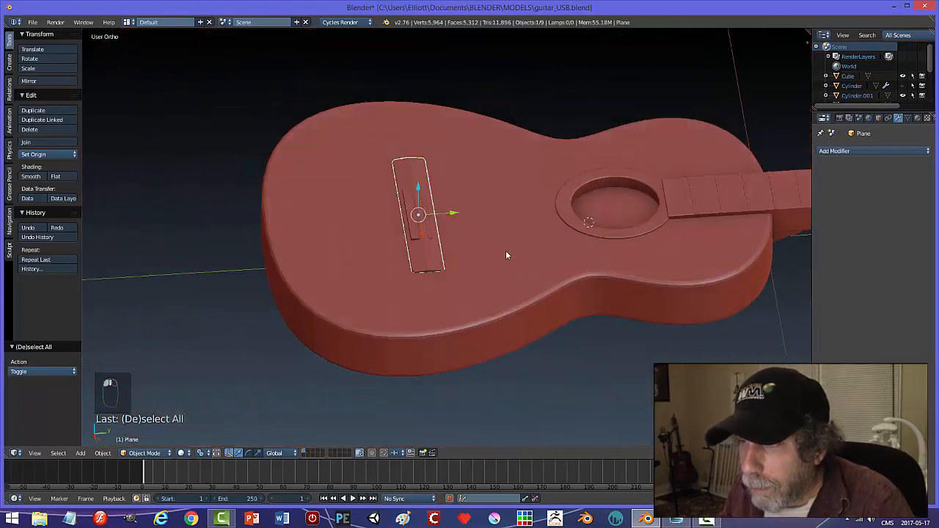
{"action": "key", "text": "Tab"}
{"action": "scroll", "coordinate": [414, 270], "scroll_direction": "up", "scroll_amount": 3}
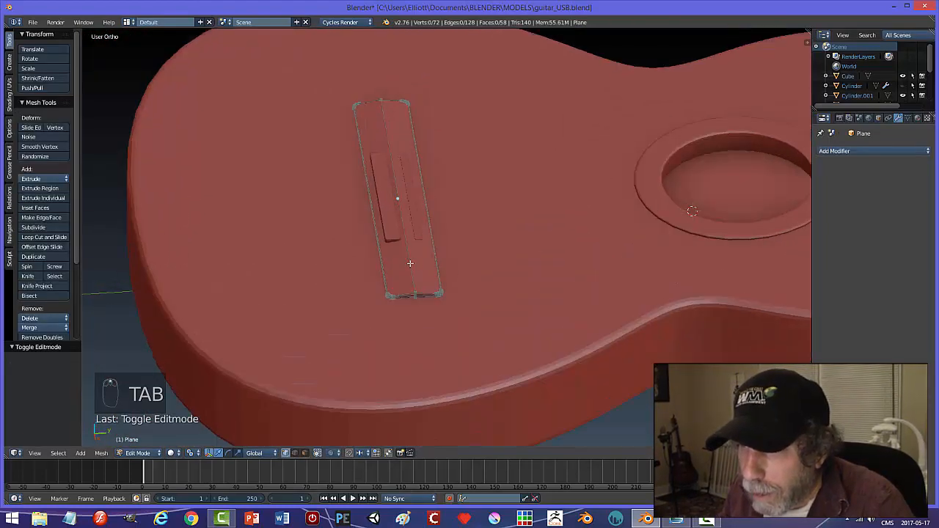
{"action": "key", "text": "a"}
{"action": "key", "text": "ctrl+b"}
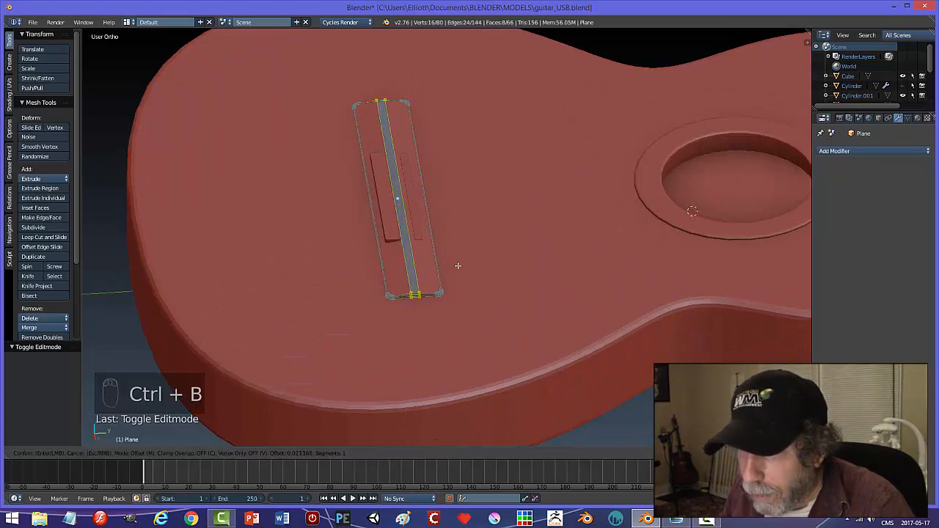
{"action": "scroll", "coordinate": [458, 265], "scroll_direction": "up", "scroll_amount": 2}
{"action": "left_click", "coordinate": [458, 266]}
{"action": "key", "text": "a"}
{"action": "key", "text": "Tab"}
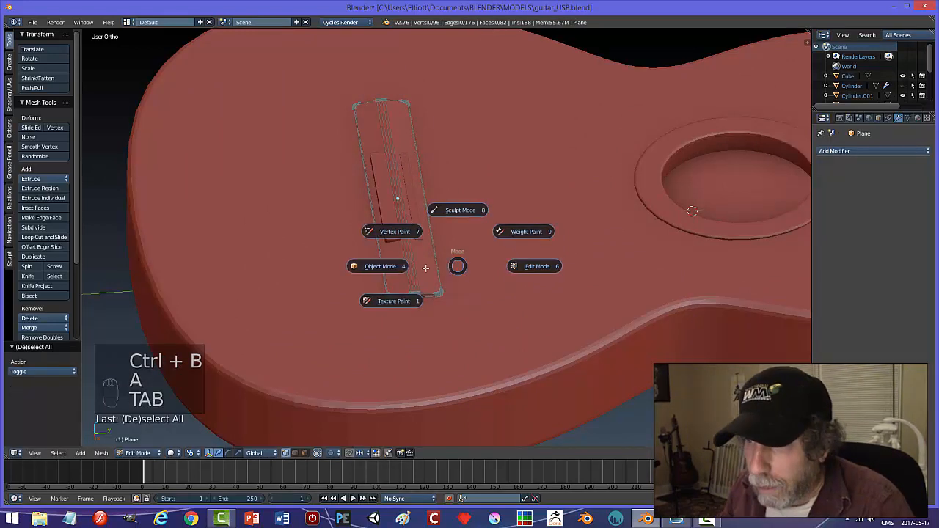
{"action": "middle_click_drag", "start_coordinate": [465, 275], "coordinate": [508, 260]}
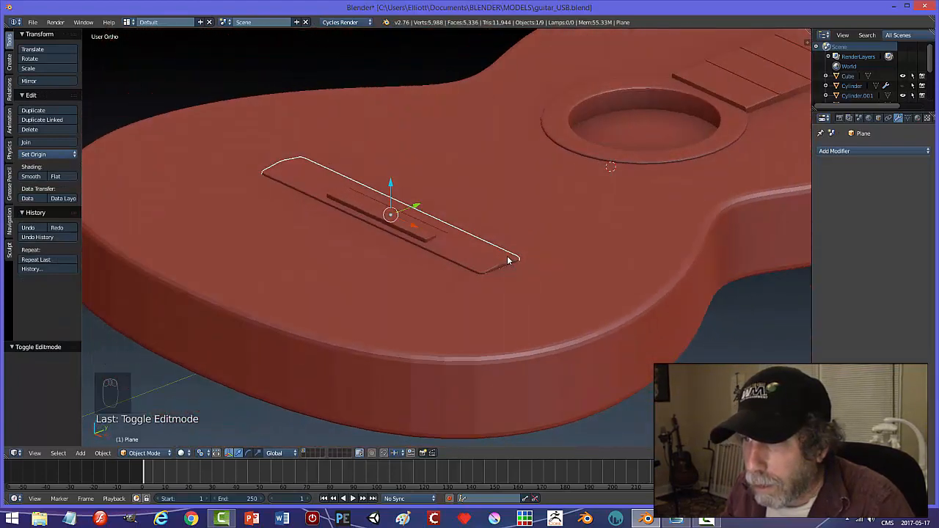
{"action": "key", "text": "ctrl+z"}
Scale the bridge slab taller along Z and raise it 0.006 along Z
{"action": "middle_click_drag", "start_coordinate": [600, 263], "coordinate": [417, 225]}
{"action": "key", "text": "a"}
{"action": "key", "text": "a"}
{"action": "key", "text": "s"}
{"action": "key", "text": "z"}
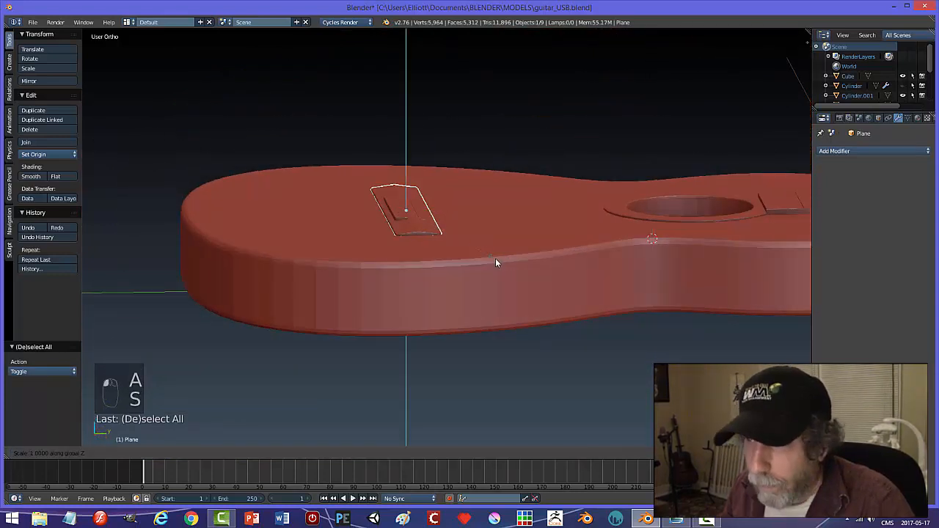
{"action": "left_click", "coordinate": [511, 287]}
{"action": "left_click_drag", "start_coordinate": [408, 180], "coordinate": [408, 186]}
{"action": "scroll", "coordinate": [460, 235], "scroll_direction": "up", "scroll_amount": 3}
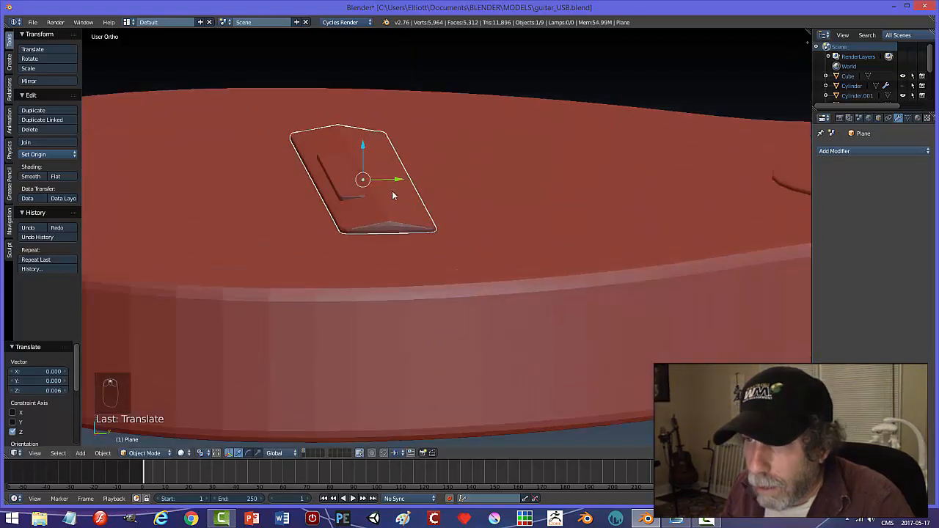
Raise the bridge's saddle strip and wider block together by 0.015 along Z
{"action": "right_click", "coordinate": [364, 189], "text": "shift"}
{"action": "left_click_drag", "start_coordinate": [364, 147], "coordinate": [363, 136]}
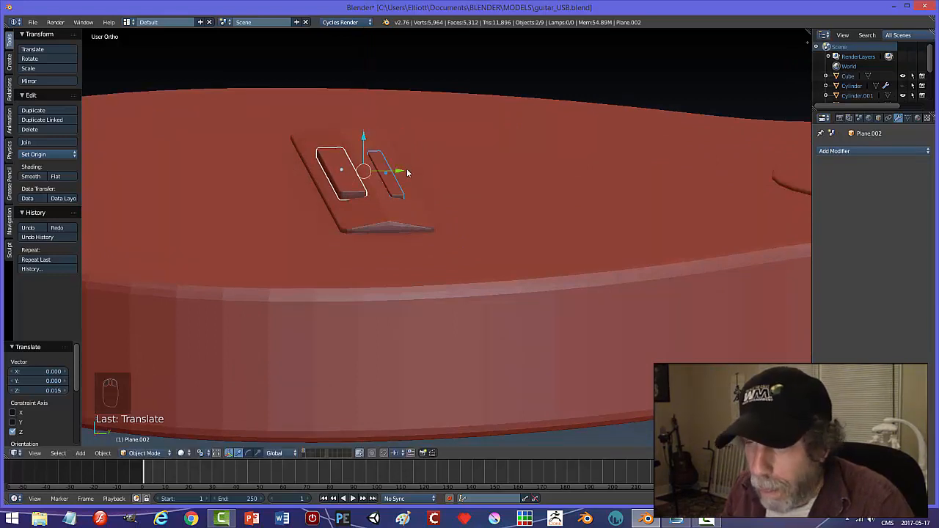
Undo the Z moves of the saddle strip, block and slab, the slab's Z scaling and its selection
{"action": "key", "text": "ctrl+z"}
{"action": "key", "text": "ctrl+z"}
{"action": "key", "text": "ctrl+z"}
{"action": "key", "text": "ctrl+z"}
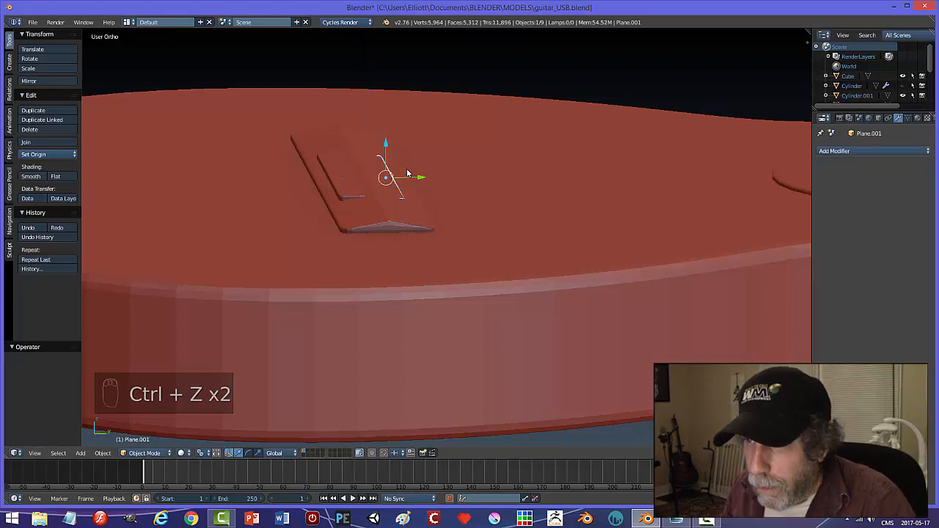
{"action": "key", "text": "ctrl+z"}
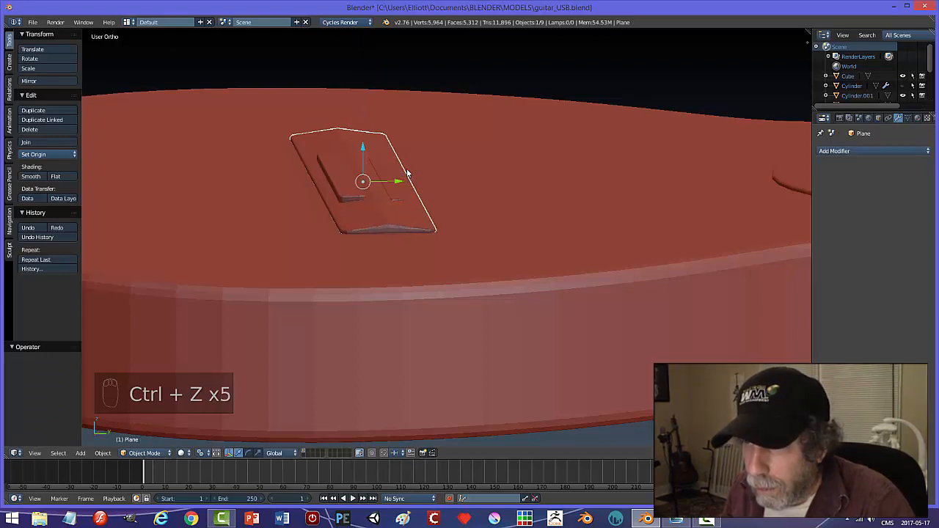
{"action": "key", "text": "ctrl+z"}
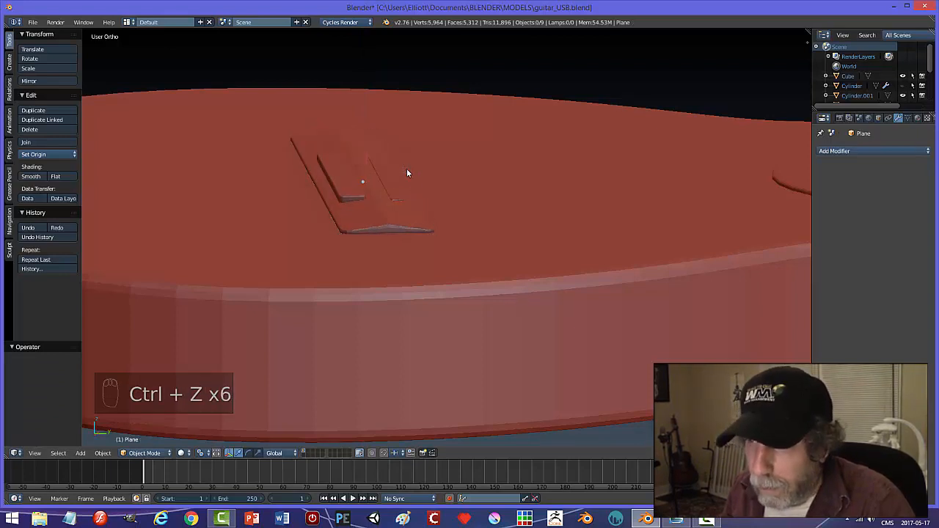
Save the model over the existing guitar_USB.blend file
{"action": "scroll", "coordinate": [431, 204], "scroll_direction": "down", "scroll_amount": 2}
{"action": "middle_click_drag", "start_coordinate": [435, 214], "coordinate": [475, 243]}
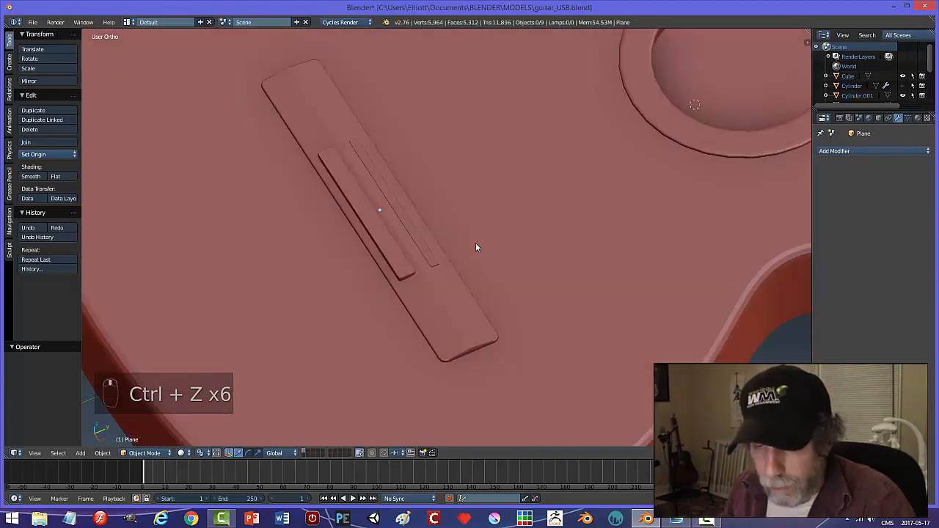
{"action": "key", "text": "ctrl+s"}
{"action": "left_click", "coordinate": [479, 244]}
Examine the whole guitar from several angles, from the body and bridge to the headstock
{"action": "scroll", "coordinate": [512, 238], "scroll_direction": "down", "scroll_amount": 4}
{"action": "middle_click_drag", "start_coordinate": [571, 239], "coordinate": [615, 208]}
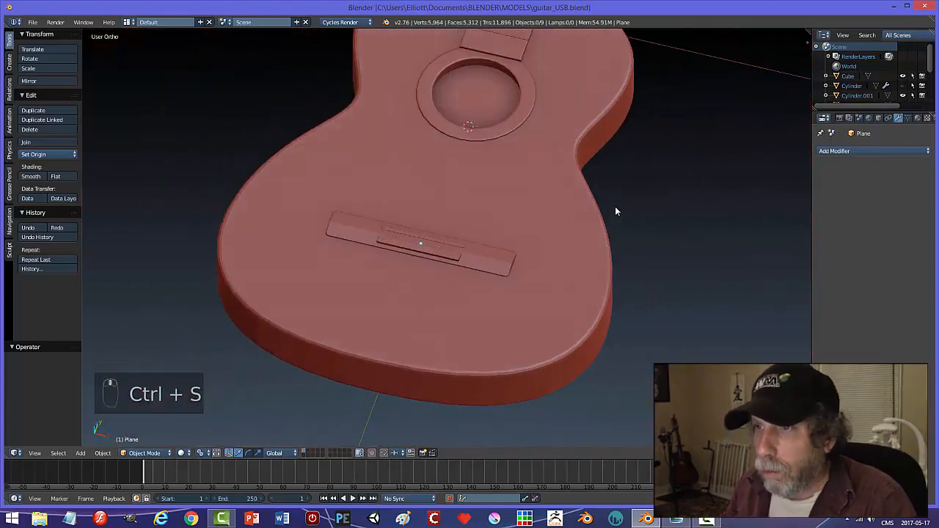
{"action": "scroll", "coordinate": [535, 217], "scroll_direction": "down", "scroll_amount": 3}
{"action": "middle_click_drag", "start_coordinate": [535, 218], "coordinate": [476, 195]}
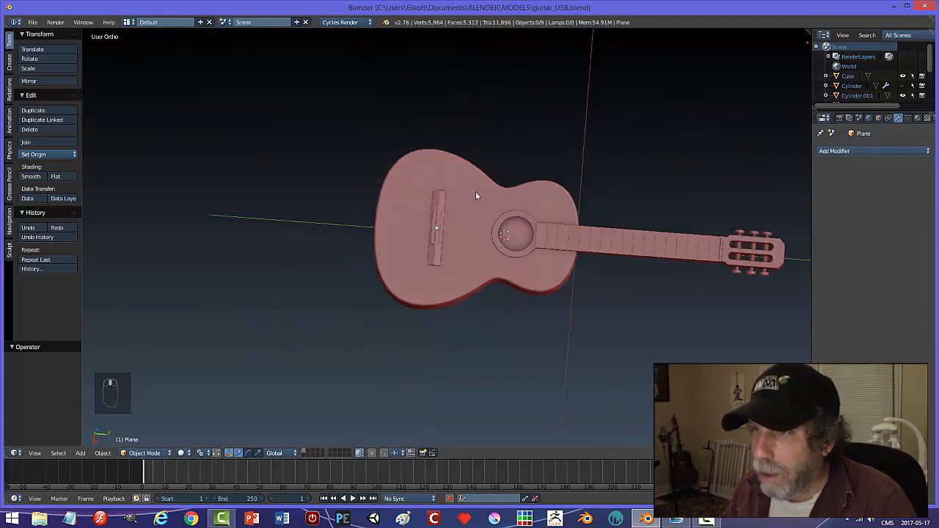
{"action": "middle_click_drag", "start_coordinate": [558, 351], "coordinate": [629, 286]}
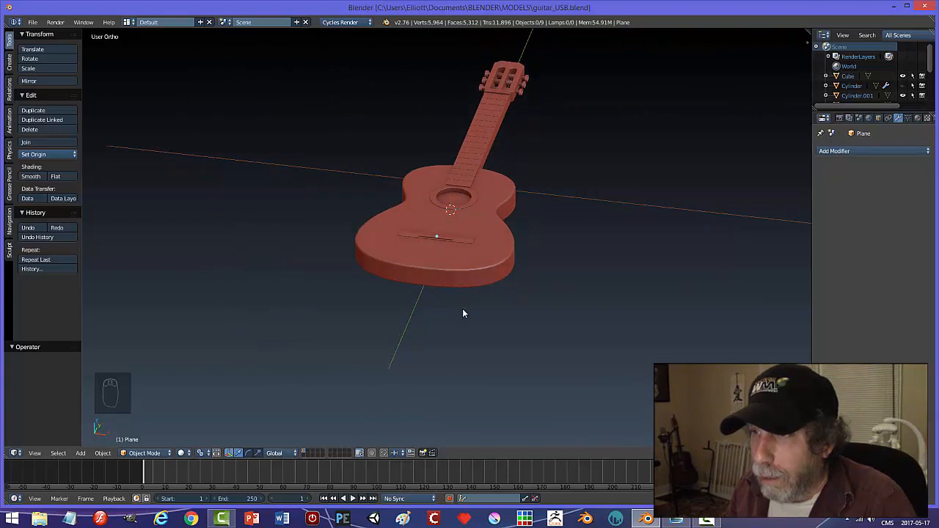
{"action": "middle_click_drag", "start_coordinate": [463, 313], "coordinate": [228, 186]}
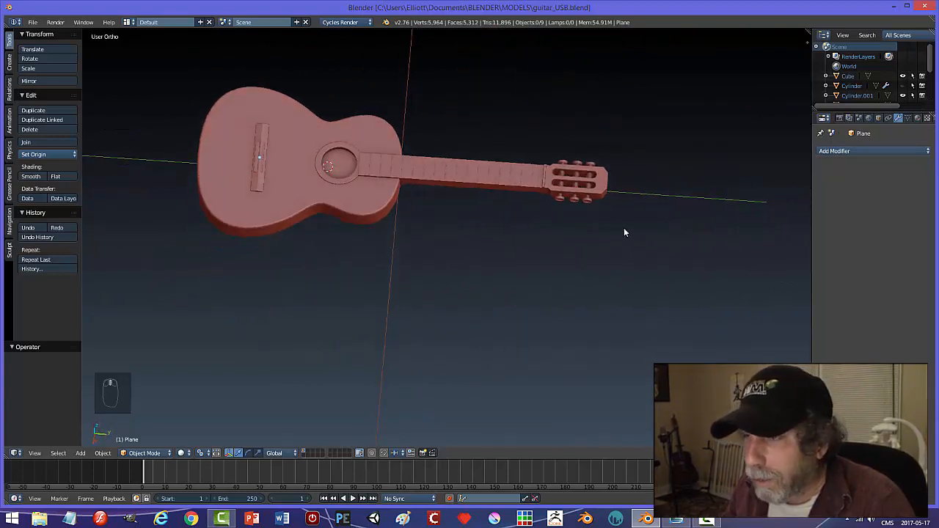
{"action": "middle_click_drag", "start_coordinate": [623, 228], "coordinate": [525, 265], "text": "shift"}
{"action": "scroll", "coordinate": [526, 265], "scroll_direction": "up", "scroll_amount": 3}
{"action": "middle_click_drag", "start_coordinate": [575, 250], "coordinate": [432, 300]}
Put the neck and headstock mesh into Edit Mode for a close view of the nut
{"action": "right_click", "coordinate": [415, 207]}
{"action": "scroll", "coordinate": [492, 233], "scroll_direction": "up", "scroll_amount": 6}
{"action": "scroll", "coordinate": [432, 300], "scroll_direction": "up", "scroll_amount": 7}
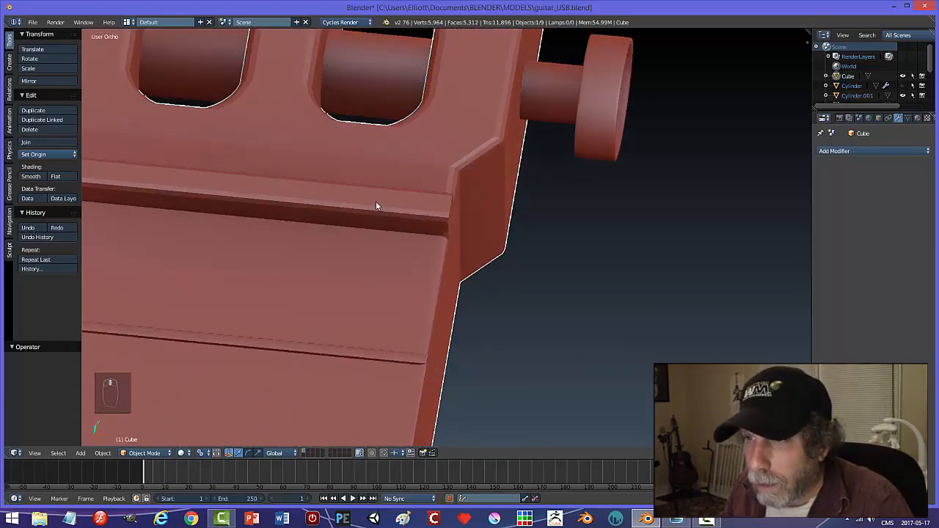
{"action": "key", "text": "Tab"}
{"action": "left_click", "coordinate": [507, 220]}
{"action": "middle_click_drag", "start_coordinate": [417, 262], "coordinate": [521, 277]}
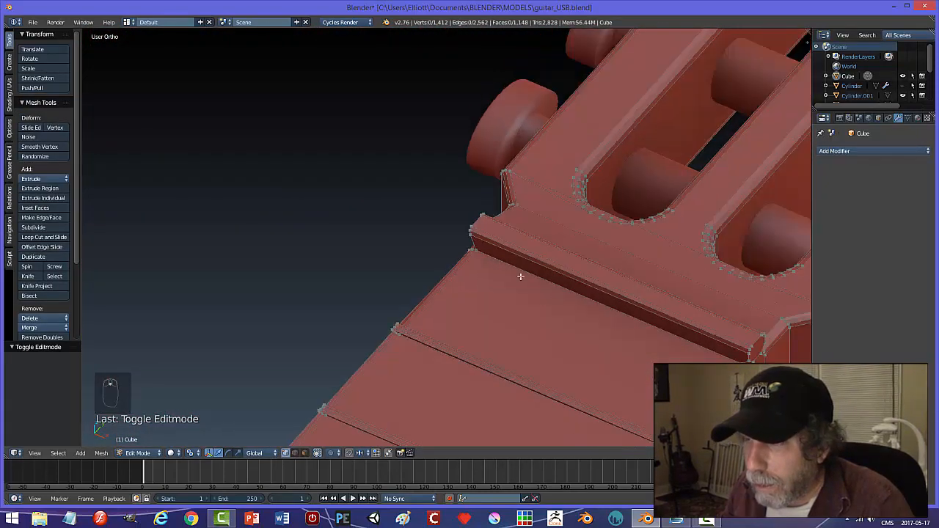
{"action": "middle_click_drag", "start_coordinate": [584, 338], "coordinate": [539, 311]}
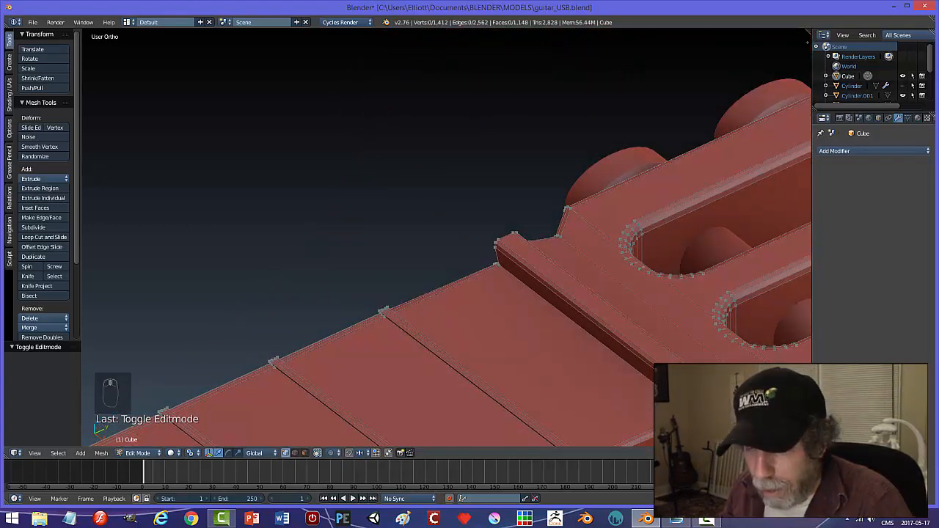
Try dividing the nut with six evenly spaced, unslid loop cuts, and undo the cuts
{"action": "key", "text": "ctrl+r"}
{"action": "scroll", "coordinate": [605, 316], "scroll_direction": "up", "scroll_amount": 1}
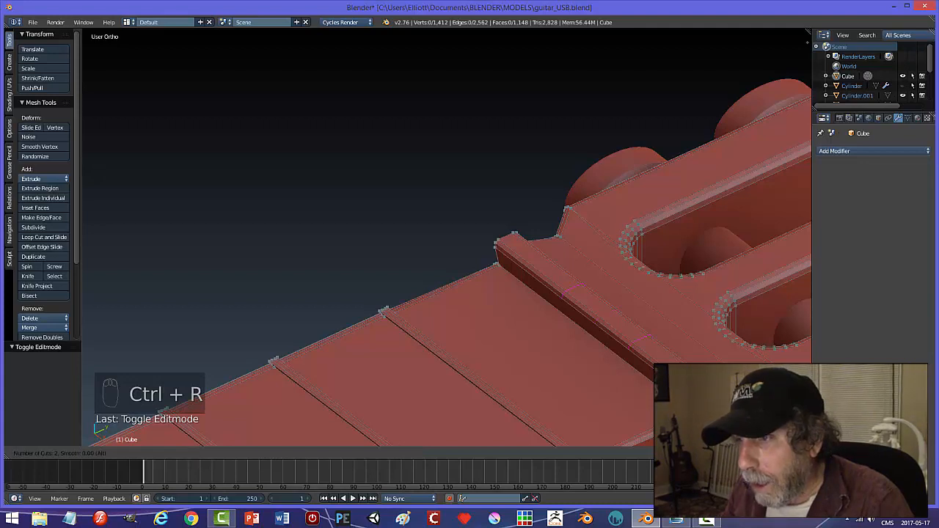
{"action": "scroll", "coordinate": [606, 316], "scroll_direction": "down", "scroll_amount": 3}
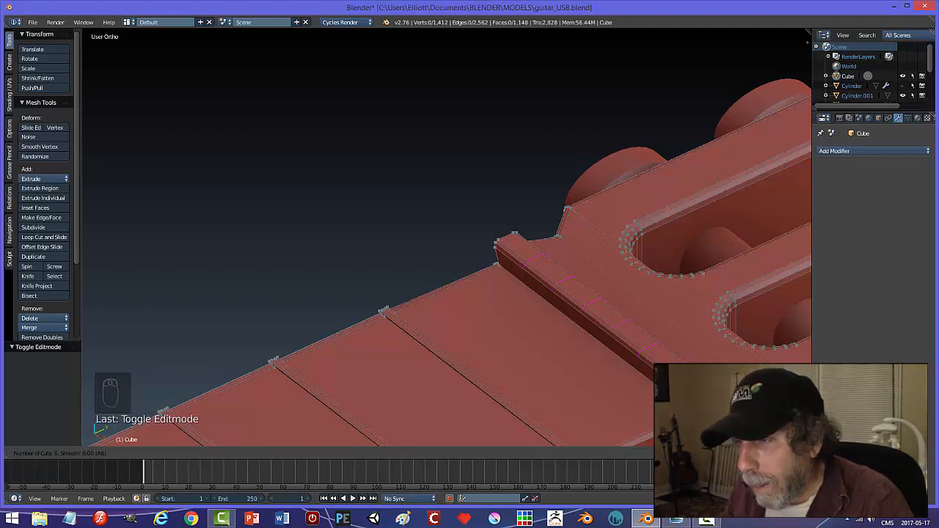
{"action": "left_click", "coordinate": [605, 316]}
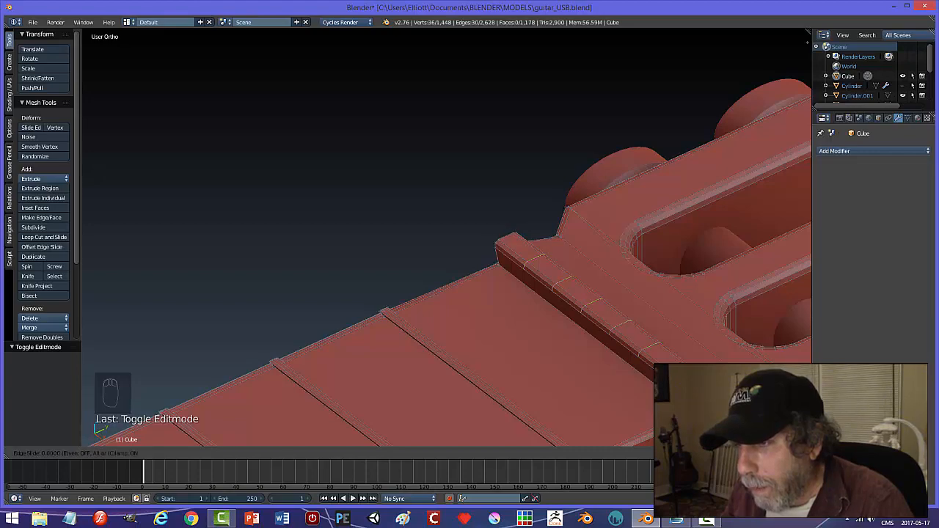
{"action": "right_click", "coordinate": [643, 376]}
{"action": "middle_click_drag", "start_coordinate": [584, 372], "coordinate": [651, 379]}
{"action": "middle_click_drag", "start_coordinate": [491, 393], "coordinate": [375, 348]}
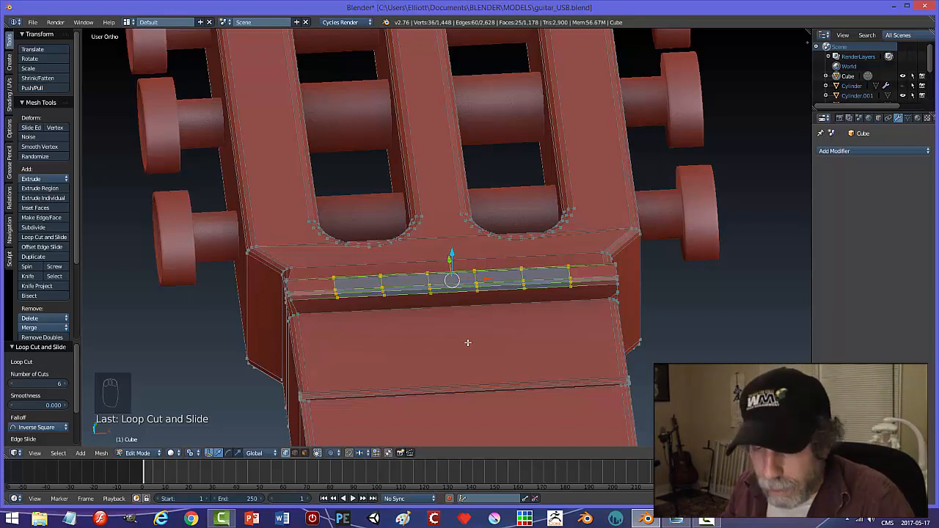
{"action": "key", "text": "ctrl+z"}
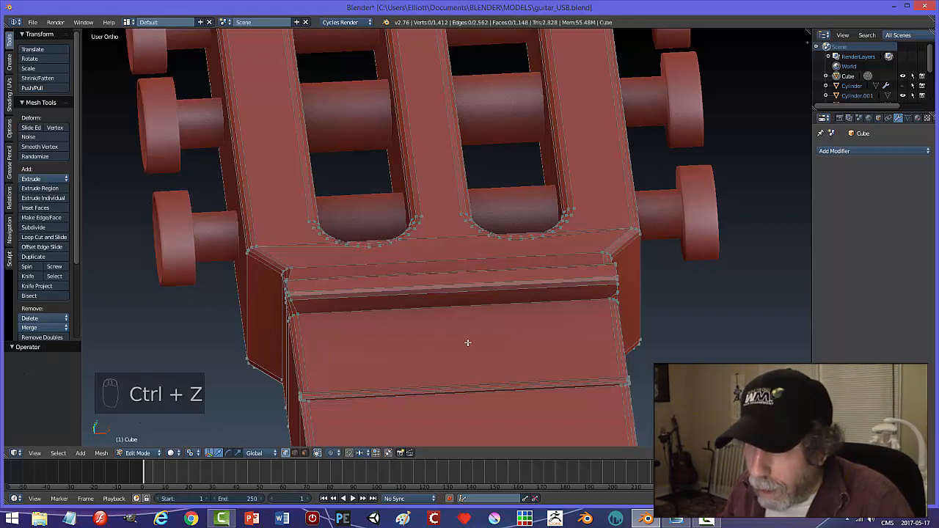
Return the neck to Object Mode and look over the fretboard and headstock
{"action": "key", "text": "Tab"}
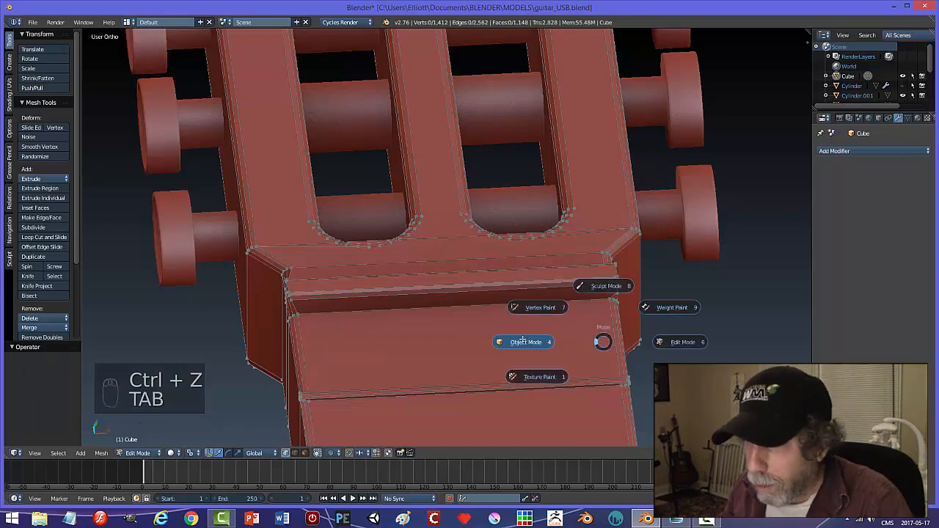
{"action": "left_click", "coordinate": [532, 341]}
{"action": "scroll", "coordinate": [613, 334], "scroll_direction": "down", "scroll_amount": 7}
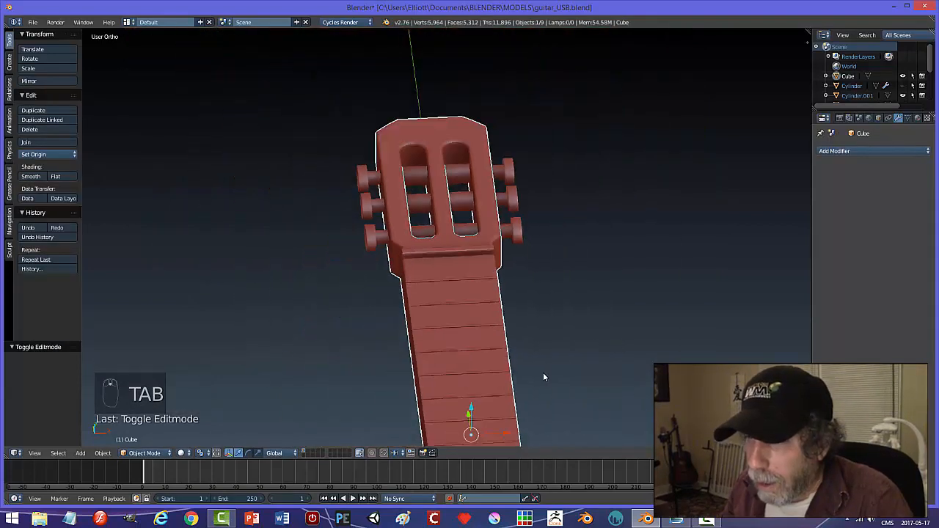
{"action": "middle_click_drag", "start_coordinate": [552, 407], "coordinate": [550, 316], "text": "shift"}
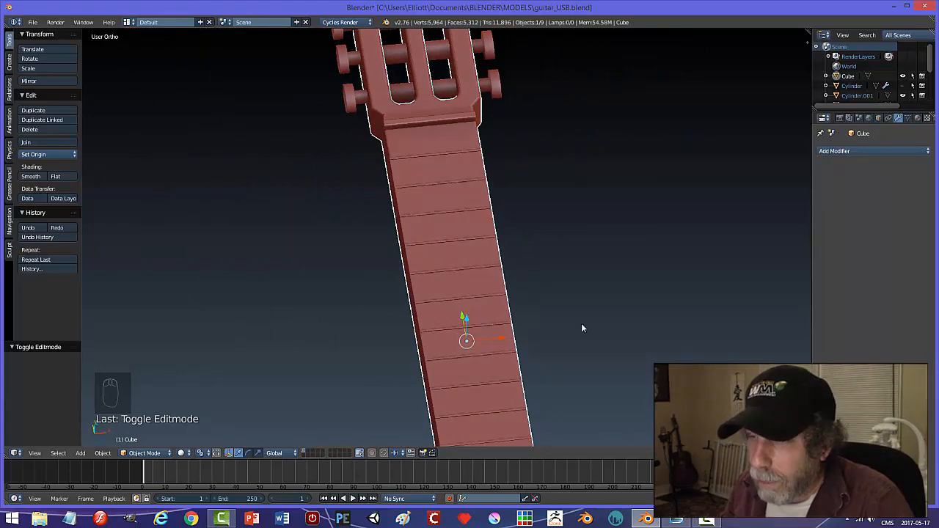
{"action": "scroll", "coordinate": [608, 253], "scroll_direction": "down", "scroll_amount": 2}
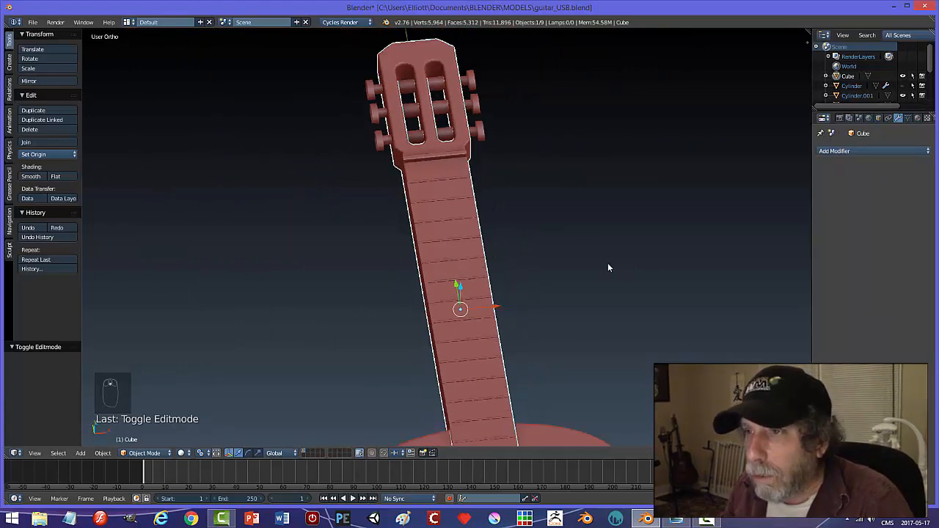
{"action": "middle_click_drag", "start_coordinate": [610, 266], "coordinate": [499, 267]}
{"action": "middle_click_drag", "start_coordinate": [597, 291], "coordinate": [504, 281], "text": "shift"}
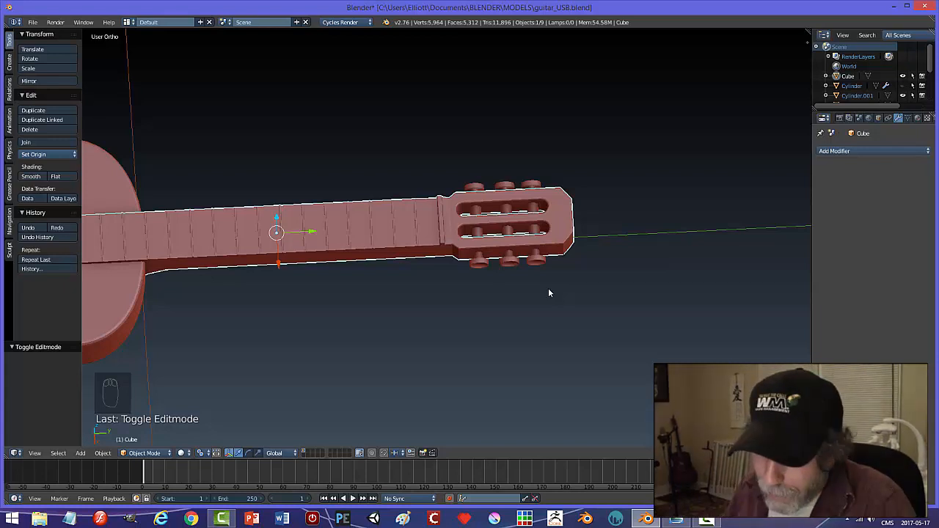
Switch to Chrome, search the web for "GUITAR NECK", and close the browser to return to Blender
{"action": "left_click", "coordinate": [191, 519]}
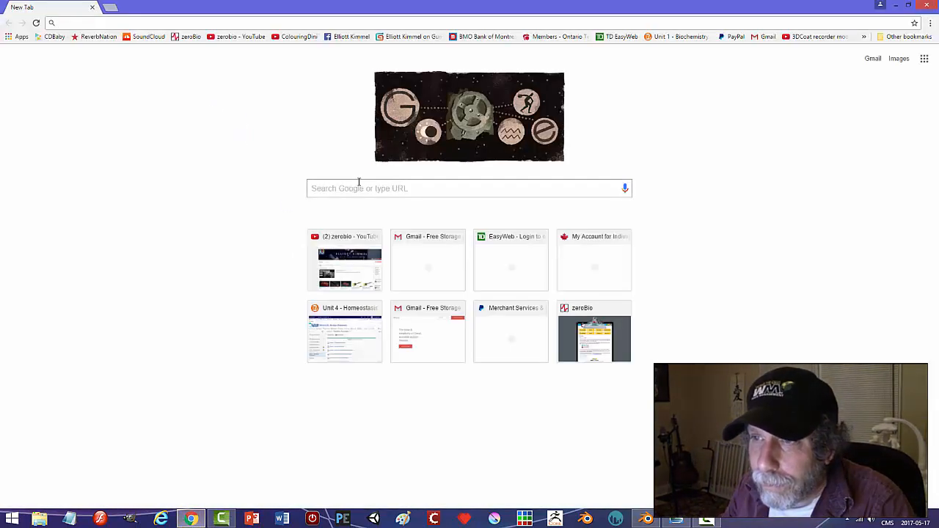
{"action": "left_click", "coordinate": [359, 185]}
{"action": "type", "text": "GUITAR NECK"}
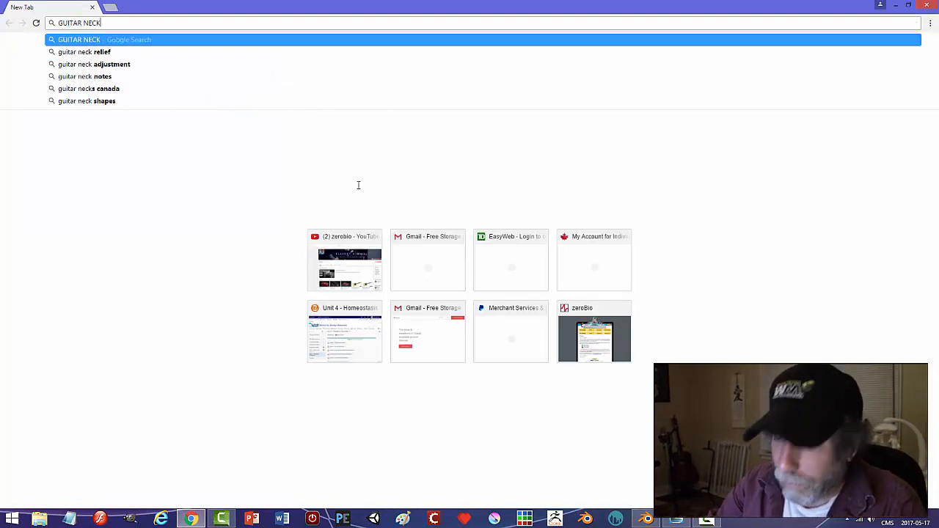
{"action": "key", "text": "Return"}
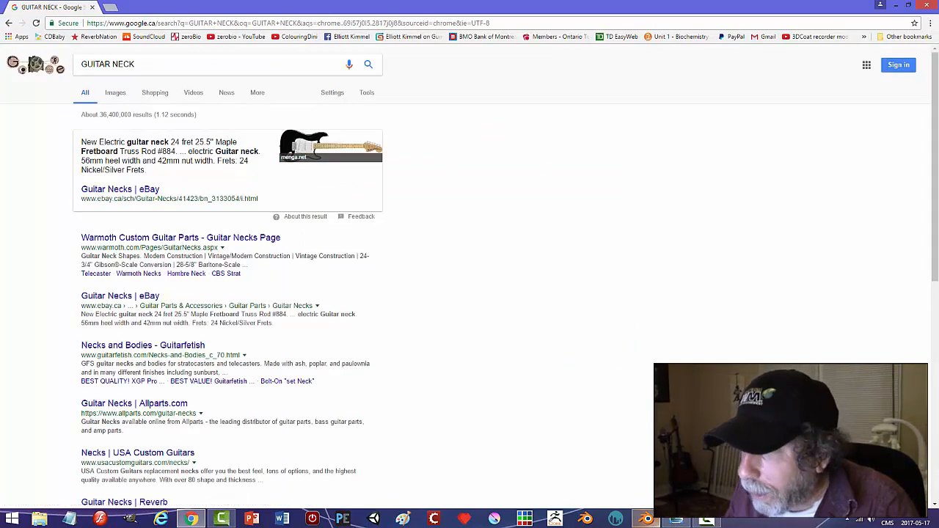
{"action": "left_click", "coordinate": [928, 6]}
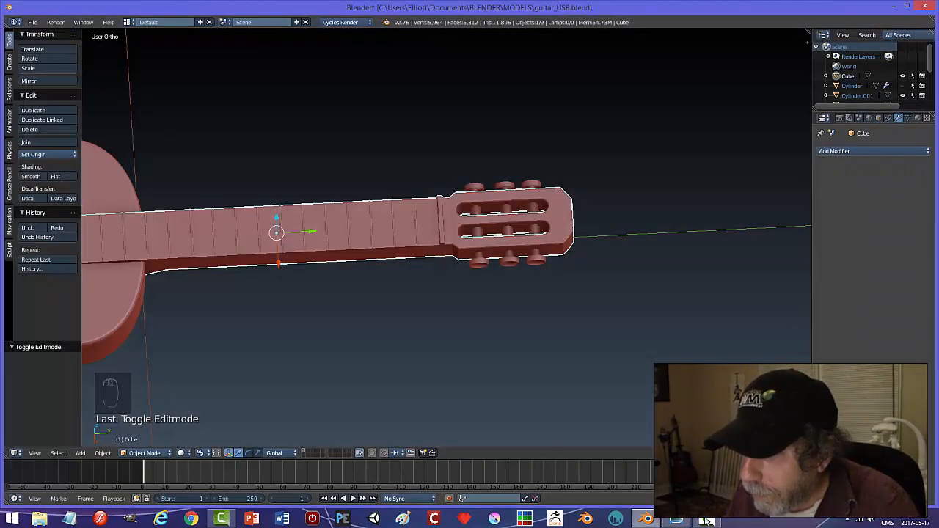
Display the neck and headstock in wireframe from the top view, over the reference image
{"action": "key", "text": "KP_7"}
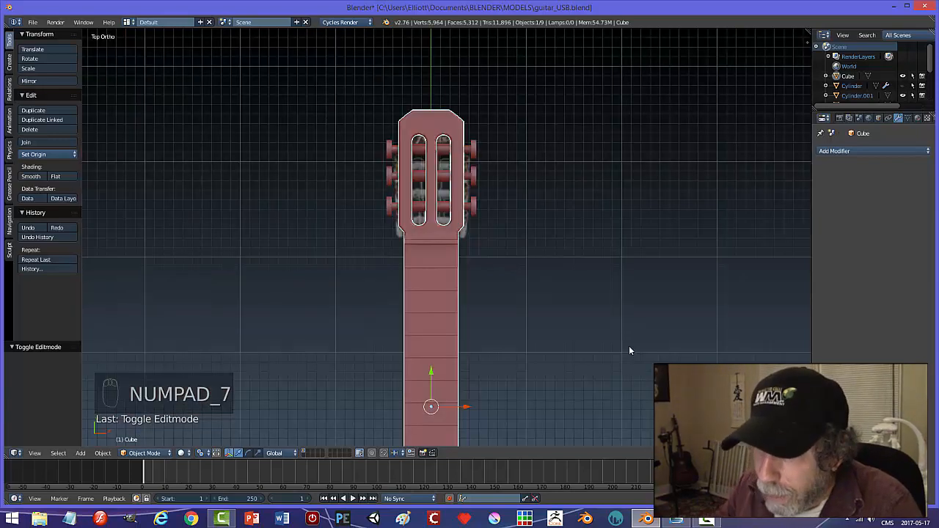
{"action": "key", "text": "z"}
{"action": "left_click", "coordinate": [683, 346]}
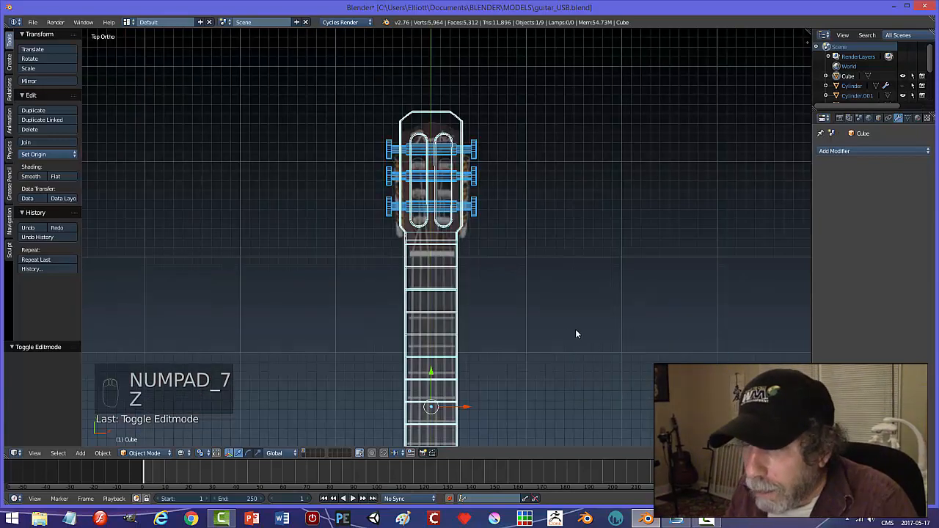
Examine the wireframe neck, frets and headstock against the reference image from the top and right orthographic views
{"action": "scroll", "coordinate": [549, 332], "scroll_direction": "up", "scroll_amount": 2}
{"action": "scroll", "coordinate": [549, 332], "scroll_direction": "down", "scroll_amount": 3}
{"action": "scroll", "coordinate": [548, 333], "scroll_direction": "down", "scroll_amount": 3}
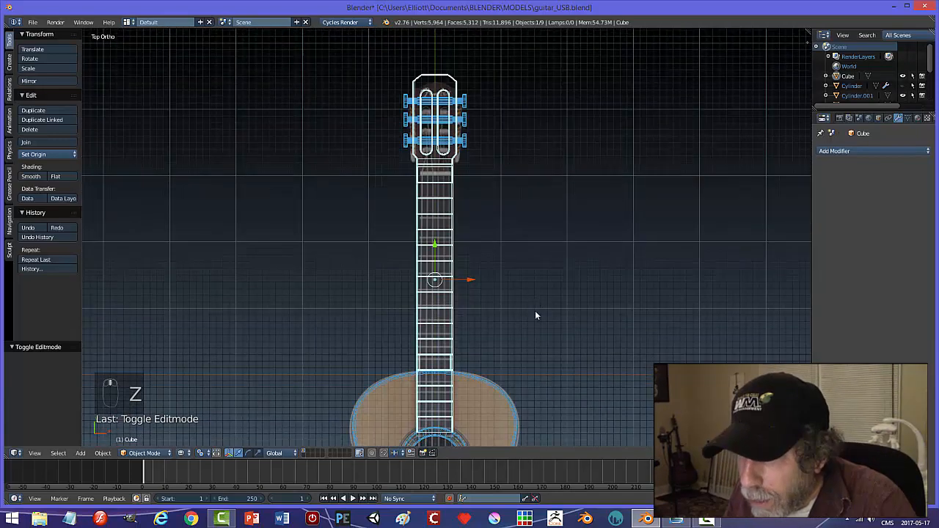
{"action": "scroll", "coordinate": [534, 315], "scroll_direction": "up", "scroll_amount": 3}
{"action": "key", "text": "KP_3"}
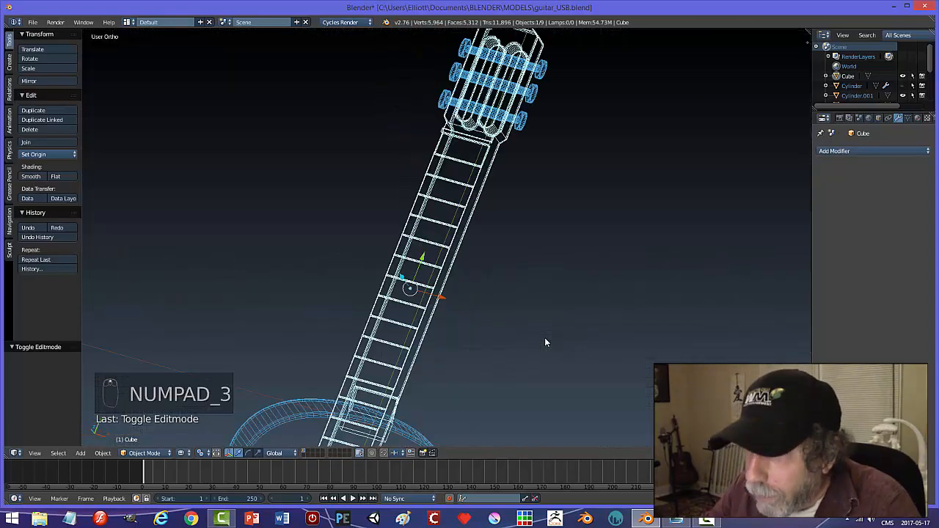
{"action": "scroll", "coordinate": [363, 185], "scroll_direction": "up", "scroll_amount": 2}
{"action": "scroll", "coordinate": [279, 156], "scroll_direction": "down", "scroll_amount": 4}
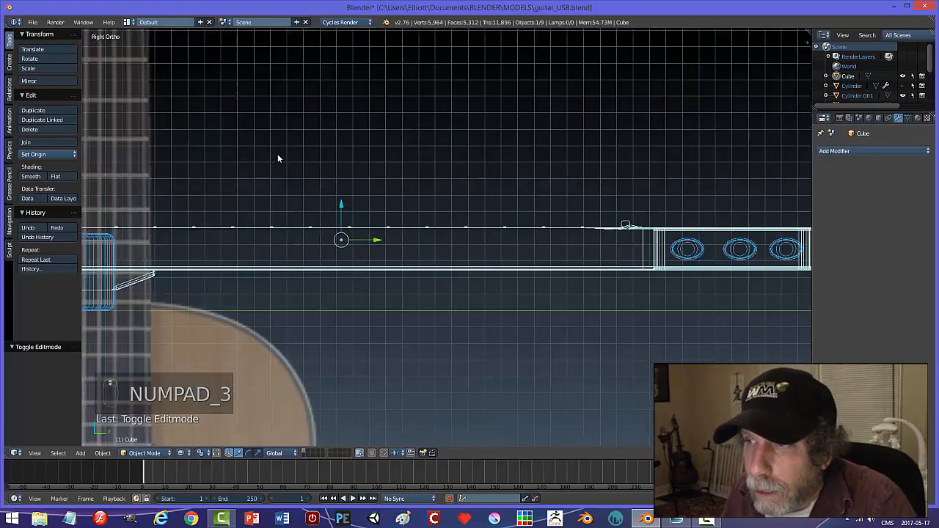
{"action": "middle_click_drag", "start_coordinate": [386, 170], "coordinate": [565, 287], "text": "shift"}
{"action": "scroll", "coordinate": [564, 288], "scroll_direction": "up", "scroll_amount": 2}
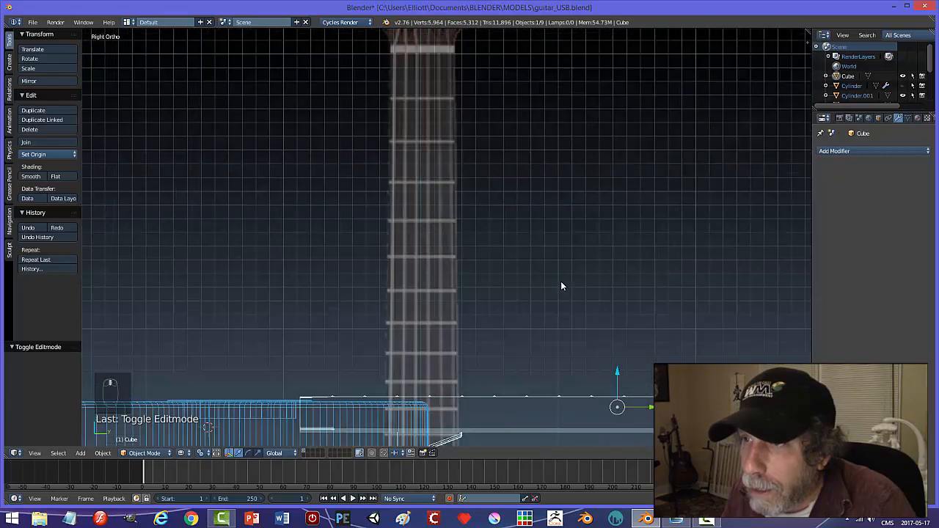
{"action": "scroll", "coordinate": [559, 279], "scroll_direction": "down", "scroll_amount": 2}
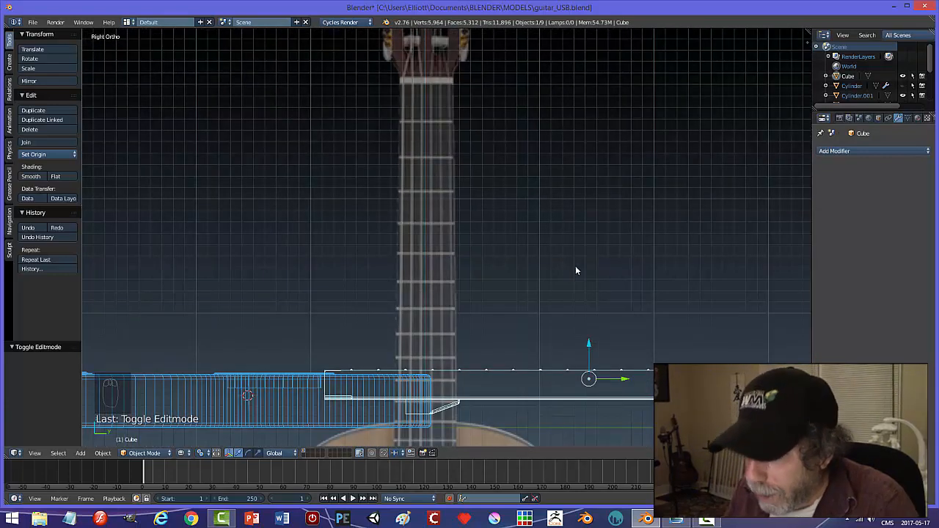
{"action": "key", "text": "KP_7"}
{"action": "scroll", "coordinate": [582, 277], "scroll_direction": "down", "scroll_amount": 2}
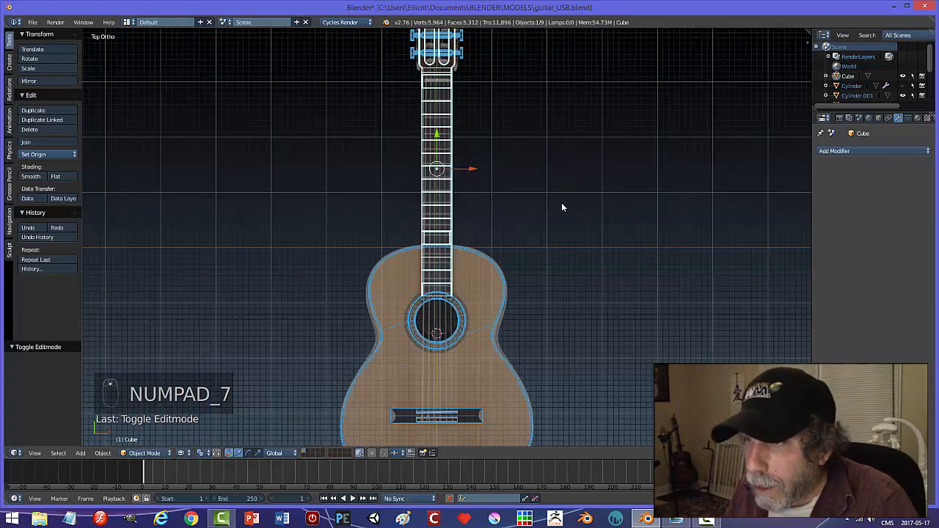
{"action": "scroll", "coordinate": [562, 220], "scroll_direction": "up", "scroll_amount": 1}
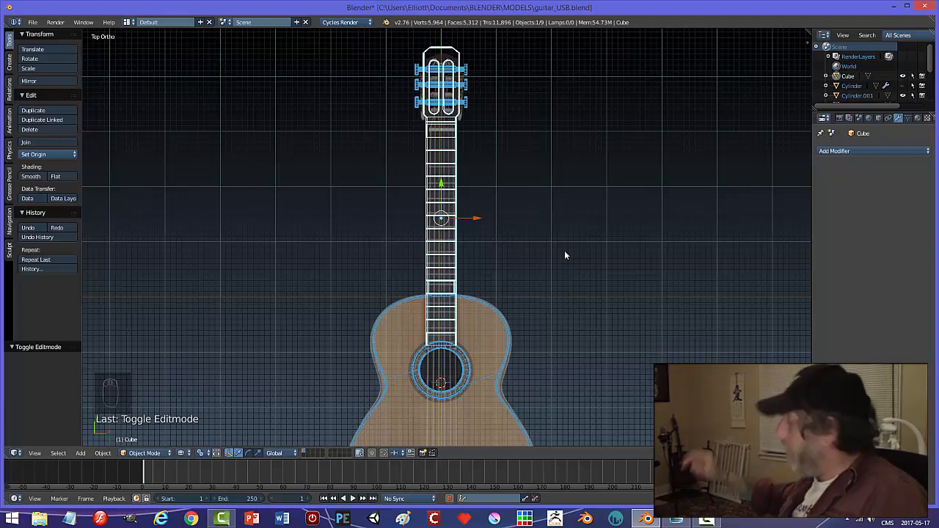
{"action": "scroll", "coordinate": [571, 246], "scroll_direction": "up", "scroll_amount": 8}
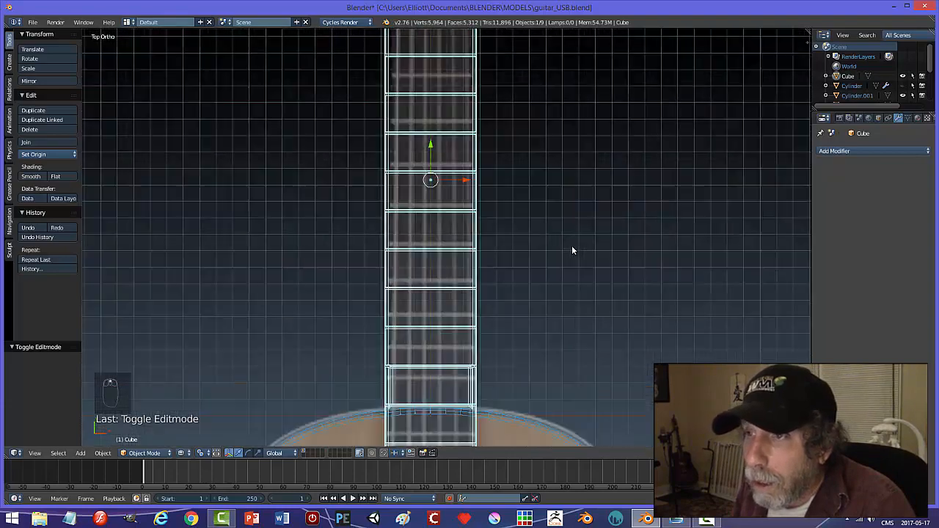
{"action": "scroll", "coordinate": [573, 242], "scroll_direction": "down", "scroll_amount": 5}
{"action": "scroll", "coordinate": [573, 241], "scroll_direction": "down", "scroll_amount": 4}
Return the viewport to solid shading and add a 32-vertex mesh circle with a radius of 1
{"action": "key", "text": "z"}
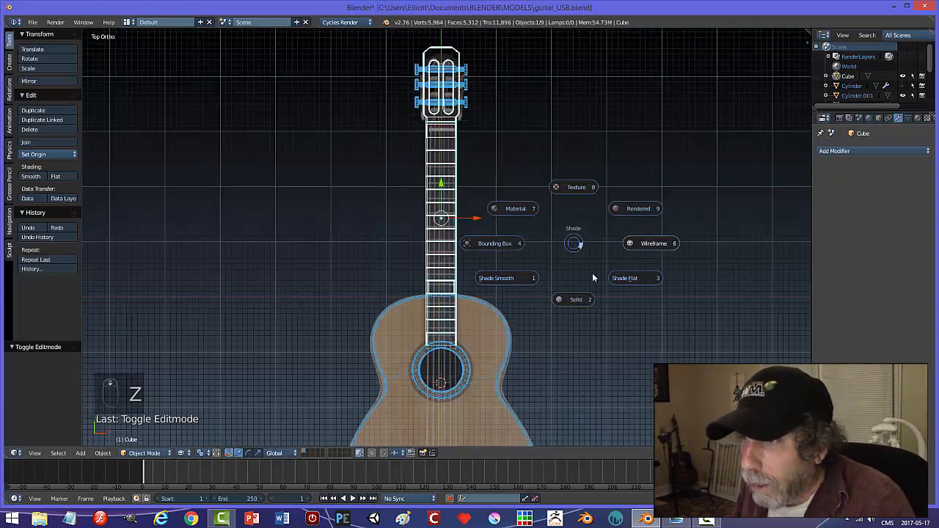
{"action": "left_click", "coordinate": [578, 299]}
{"action": "scroll", "coordinate": [521, 245], "scroll_direction": "up", "scroll_amount": 3}
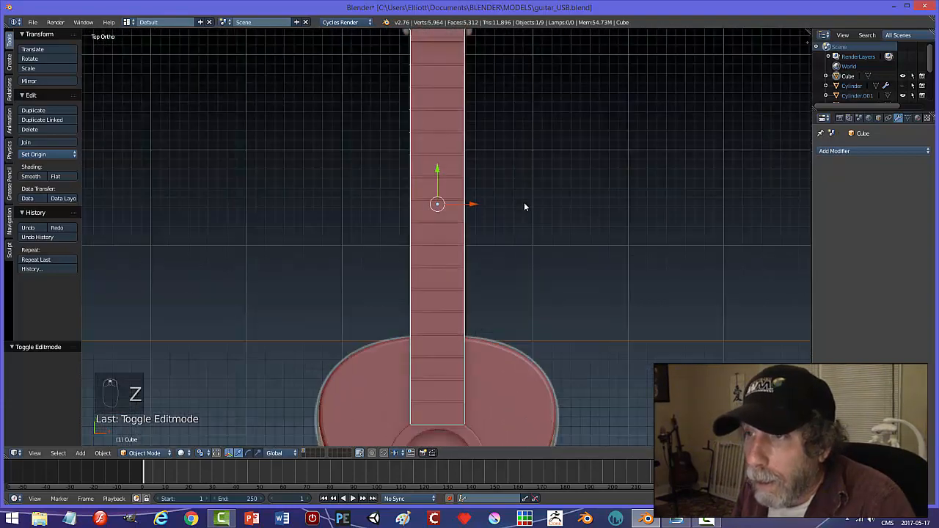
{"action": "middle_click_drag", "start_coordinate": [524, 173], "coordinate": [524, 258], "text": "shift"}
{"action": "scroll", "coordinate": [522, 256], "scroll_direction": "up", "scroll_amount": 2}
{"action": "key", "text": "shift+a"}
{"action": "mouse_move", "coordinate": [520, 251]}
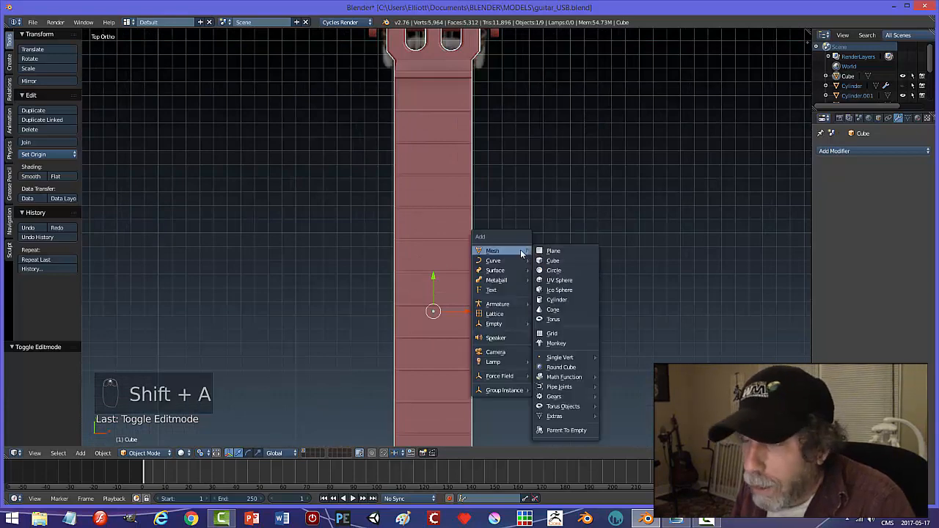
{"action": "left_click", "coordinate": [555, 270]}
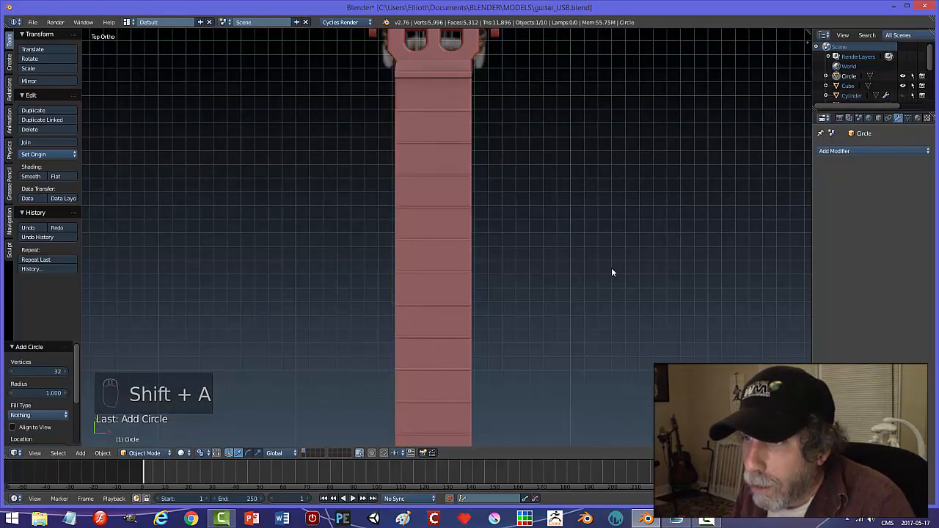
Move the circle about 2.85 units along Y onto the neck and raise it about 0.34 units along Z above the fretboard
{"action": "scroll", "coordinate": [612, 272], "scroll_direction": "down", "scroll_amount": 8}
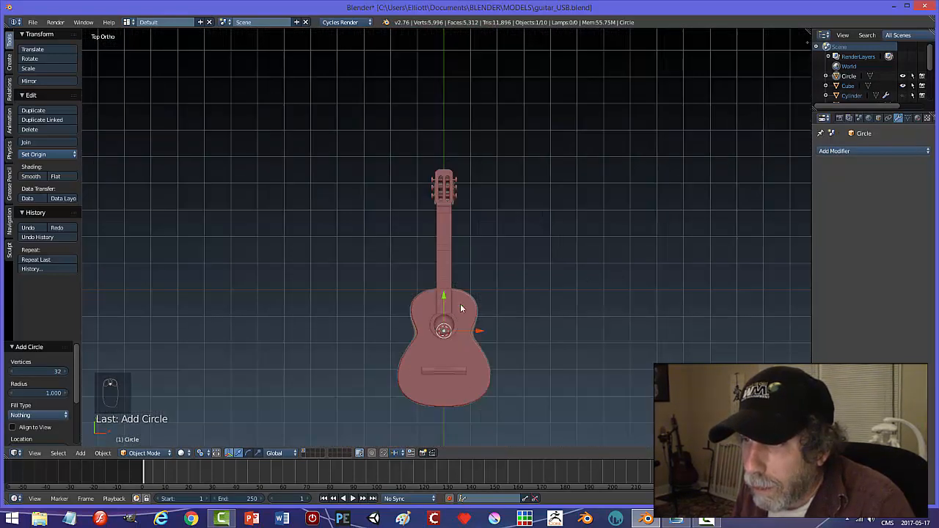
{"action": "left_click_drag", "start_coordinate": [443, 295], "coordinate": [444, 217]}
{"action": "scroll", "coordinate": [523, 251], "scroll_direction": "up", "scroll_amount": 3}
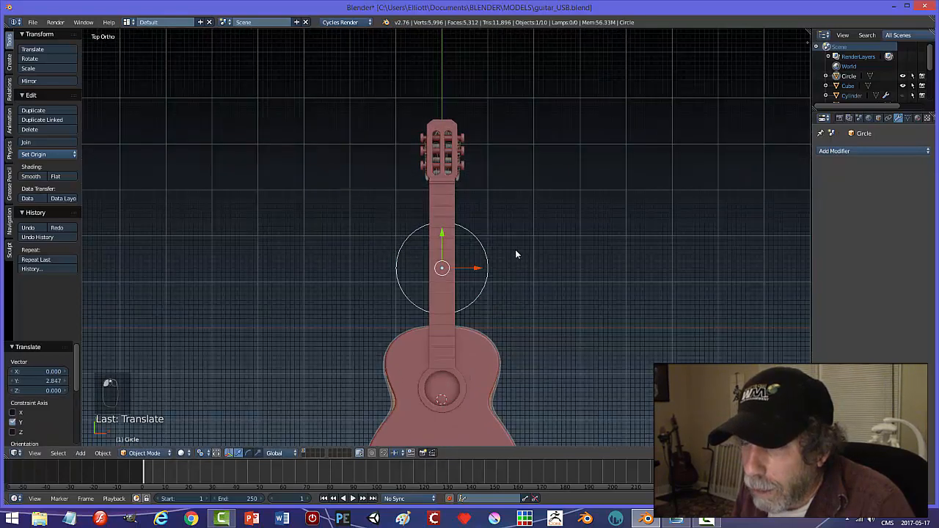
{"action": "middle_click_drag", "start_coordinate": [517, 254], "coordinate": [424, 258]}
{"action": "left_click_drag", "start_coordinate": [424, 259], "coordinate": [422, 246]}
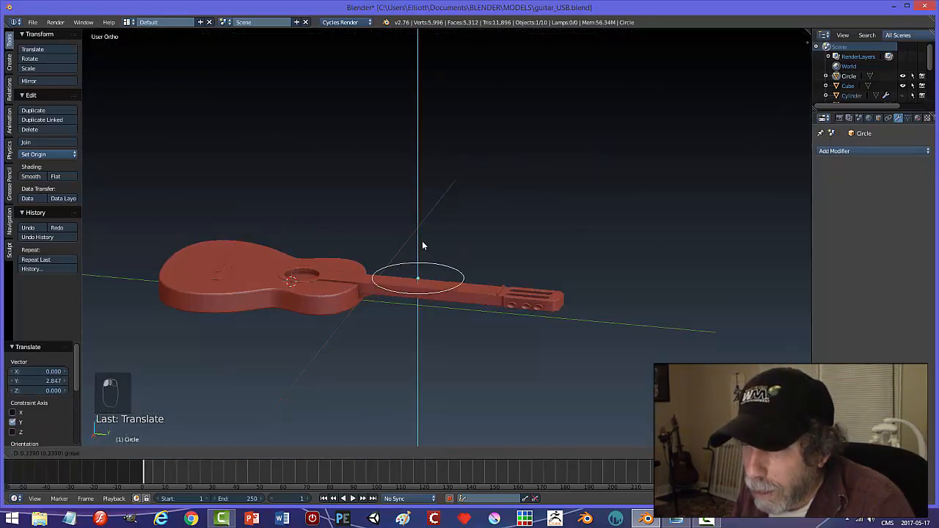
Scale the circle uniformly by about 0.106 so it fits within the fretboard's width, and show it from the top view
{"action": "key", "text": "s"}
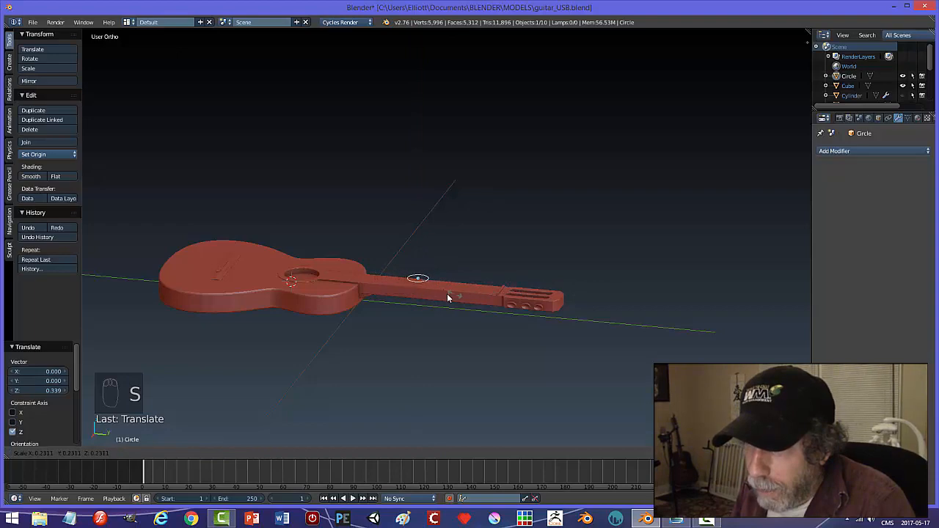
{"action": "left_click", "coordinate": [432, 290]}
{"action": "key", "text": "KP_7"}
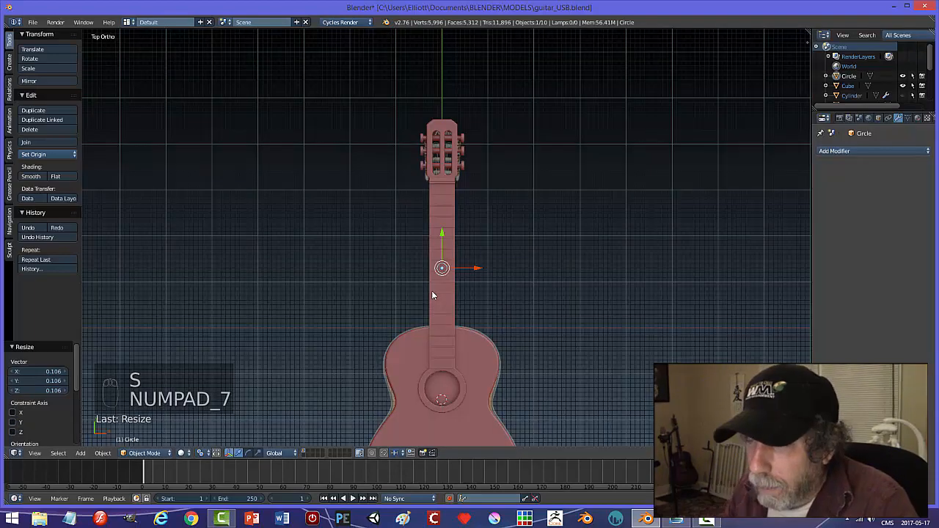
Move the circle about 1.195 along Y up the guitar neck and scale it to about 0.497
{"action": "scroll", "coordinate": [432, 291], "scroll_direction": "up", "scroll_amount": 5}
{"action": "left_click_drag", "start_coordinate": [436, 267], "coordinate": [441, 152]}
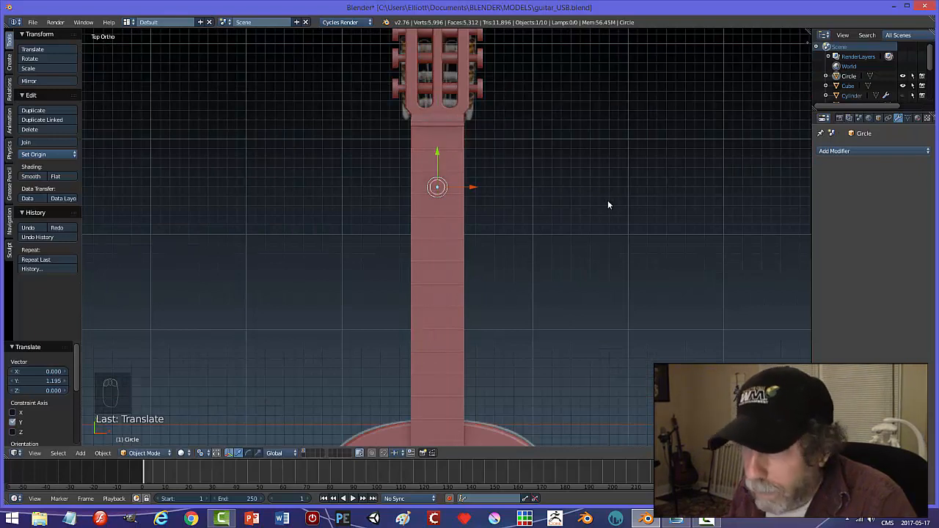
{"action": "key", "text": "s"}
{"action": "left_click", "coordinate": [526, 197]}
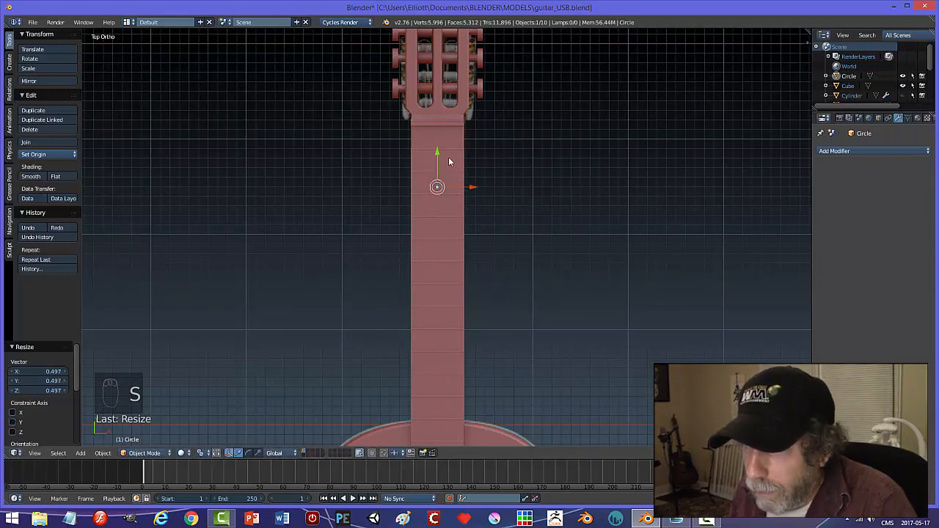
Nudge the circle about 0.036 along Y between two frets and lower it about 0.097 along Z to the fretboard
{"action": "left_click_drag", "start_coordinate": [437, 154], "coordinate": [436, 148]}
{"action": "middle_click_drag", "start_coordinate": [574, 218], "coordinate": [460, 147]}
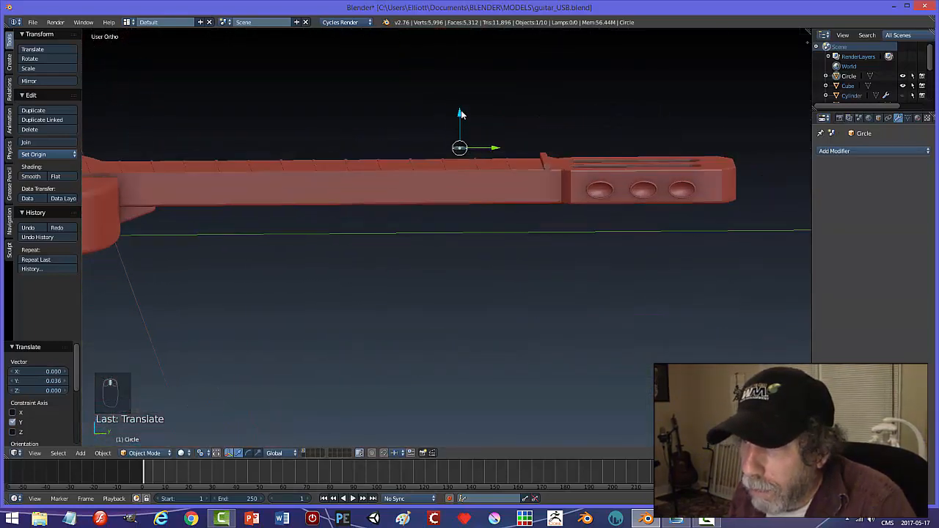
{"action": "left_click_drag", "start_coordinate": [461, 113], "coordinate": [464, 122]}
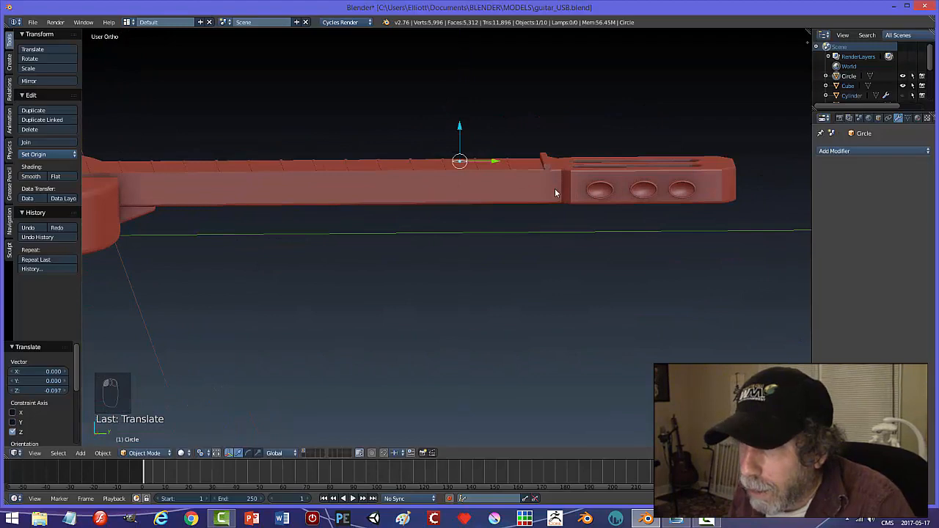
Fill the circle with a face in Edit Mode and extrude it about 0.011 upward along Z into a thin disc
{"action": "key", "text": "Tab"}
{"action": "left_click", "coordinate": [625, 188]}
{"action": "key", "text": "f"}
{"action": "scroll", "coordinate": [489, 213], "scroll_direction": "up", "scroll_amount": 3}
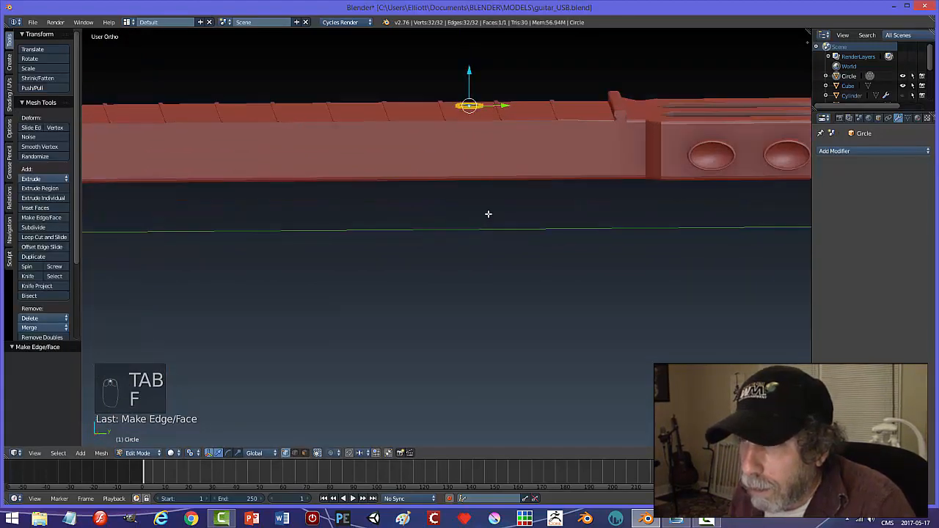
{"action": "middle_click_drag", "start_coordinate": [512, 194], "coordinate": [516, 322]}
{"action": "key", "text": "KP_Decimal"}
{"action": "scroll", "coordinate": [541, 293], "scroll_direction": "down", "scroll_amount": 4}
{"action": "key", "text": "e"}
{"action": "key", "text": "e"}
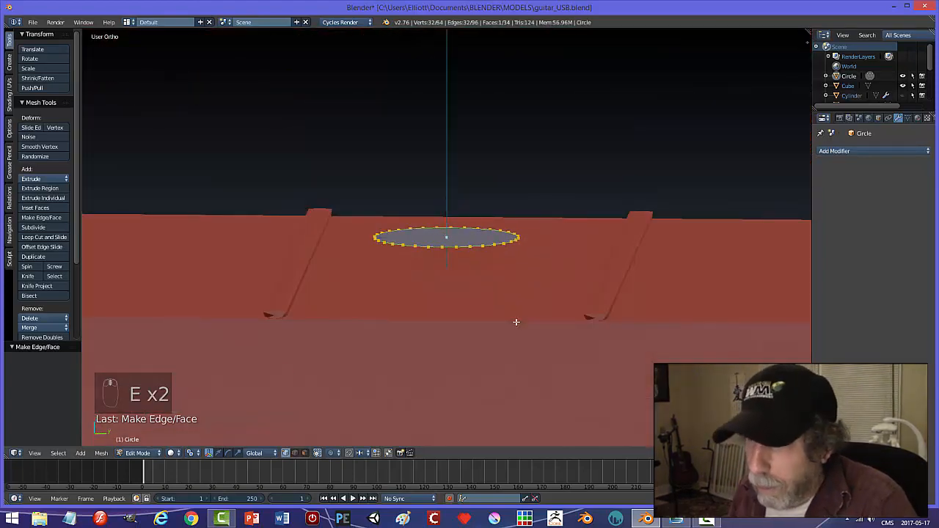
{"action": "left_click", "coordinate": [446, 190]}
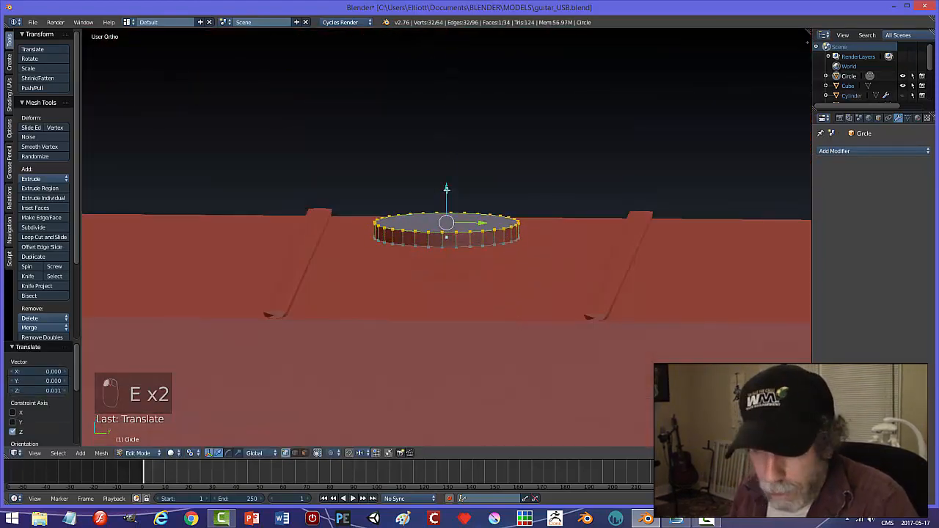
Make the normals of the whole disc mesh consistent and return to Object Mode
{"action": "key", "text": "a"}
{"action": "key", "text": "a"}
{"action": "key", "text": "a"}
{"action": "key", "text": "ctrl+n"}
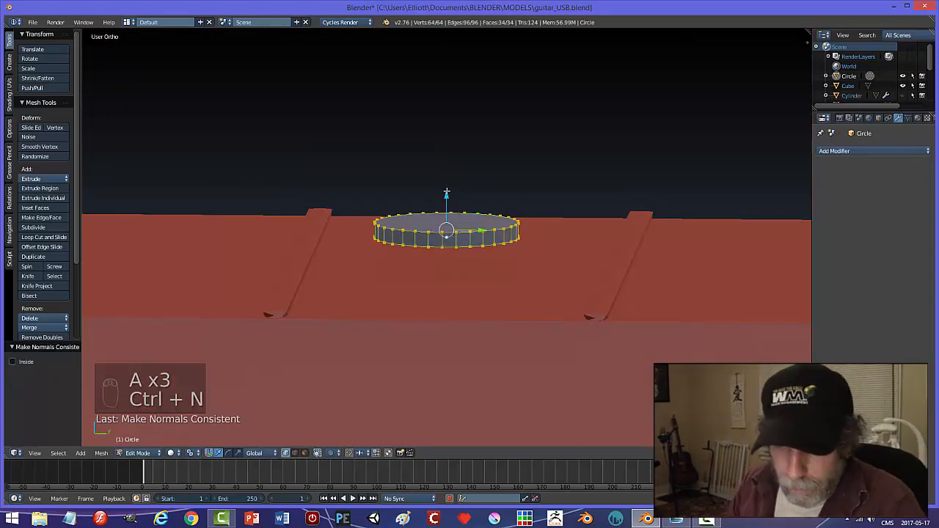
{"action": "key", "text": "a"}
{"action": "key", "text": "Tab"}
Sink the disc about 0.030 along Z into the fretboard as a fret marker
{"action": "left_click", "coordinate": [391, 192]}
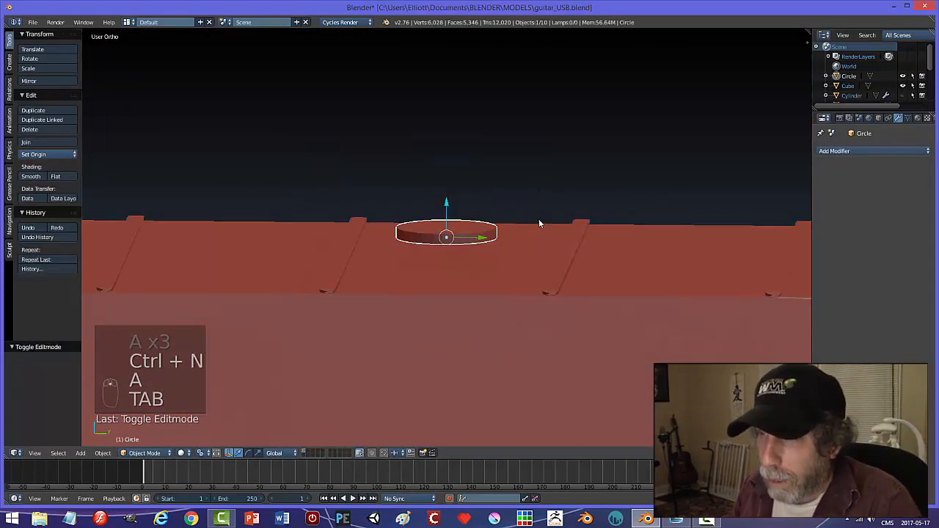
{"action": "left_click_drag", "start_coordinate": [448, 206], "coordinate": [444, 226]}
{"action": "scroll", "coordinate": [478, 296], "scroll_direction": "down", "scroll_amount": 5}
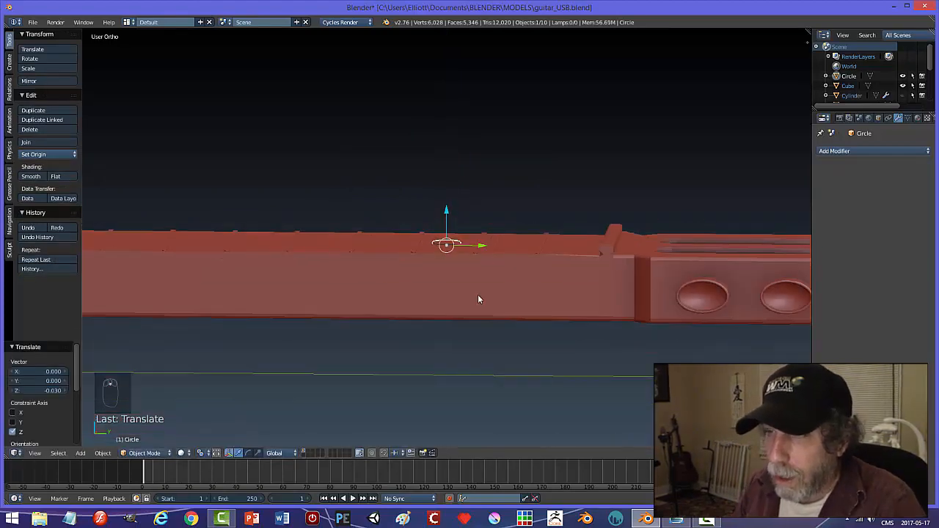
Duplicate the fret marker and place the copy about 0.46 along Y toward the guitar body, centered between frets
{"action": "middle_click_drag", "start_coordinate": [478, 298], "coordinate": [445, 295]}
{"action": "key", "text": "shift+d"}
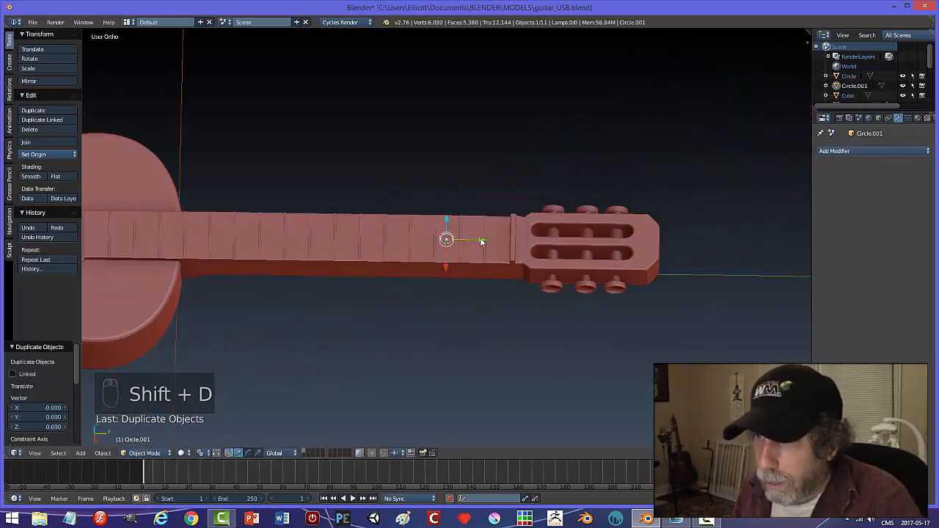
{"action": "key", "text": "x"}
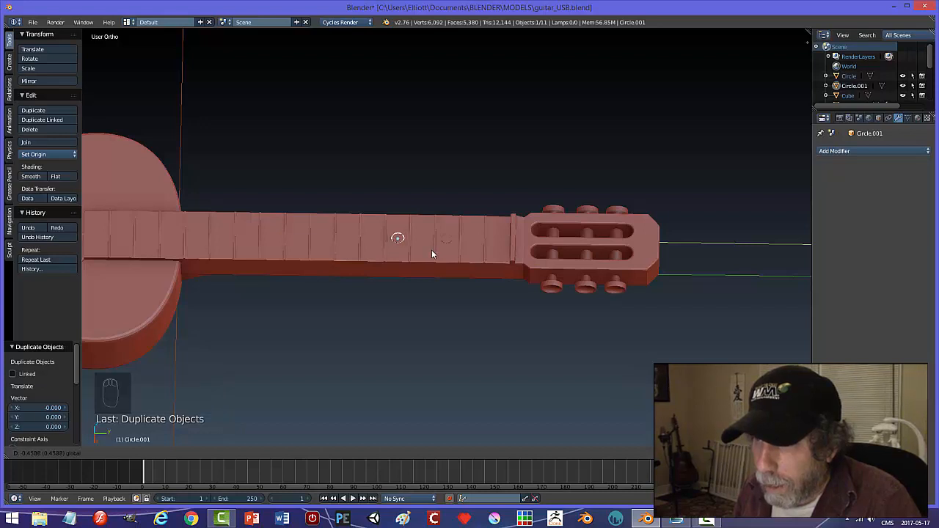
{"action": "left_click", "coordinate": [432, 254]}
Duplicate the second fret marker and place the third about 0.482 along Y toward the body
{"action": "key", "text": "shift+d"}
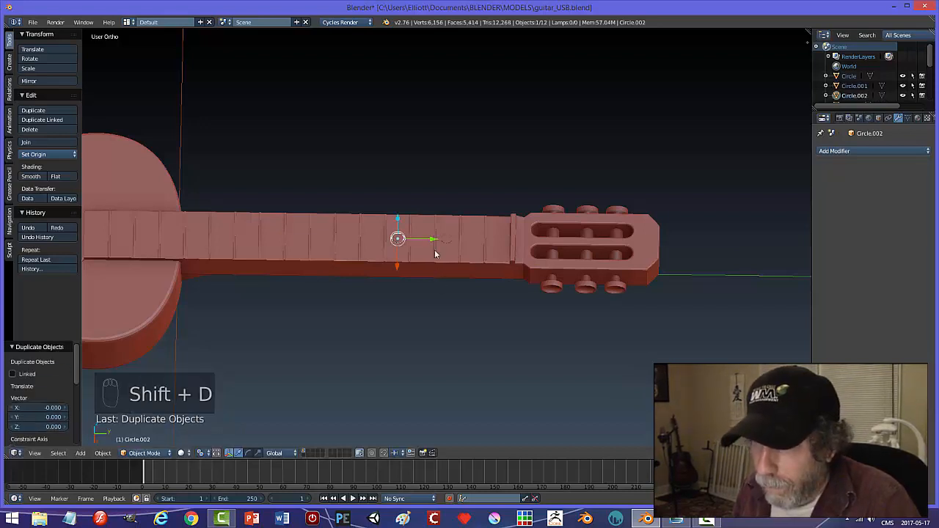
{"action": "key", "text": "y"}
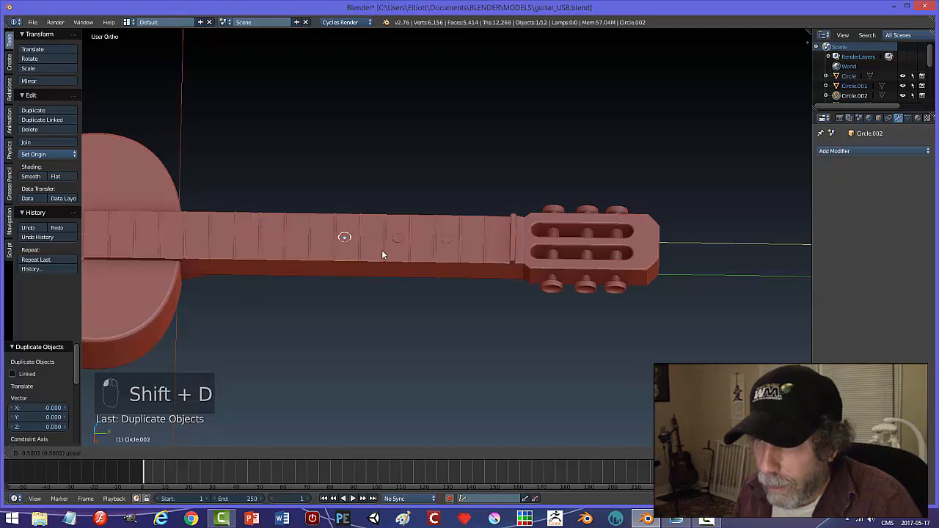
{"action": "left_click", "coordinate": [384, 252]}
Offset the third fret marker about 0.088 along X and place a duplicate about -0.176 along X to form a side-by-side pair
{"action": "middle_click_drag", "start_coordinate": [409, 258], "coordinate": [320, 269]}
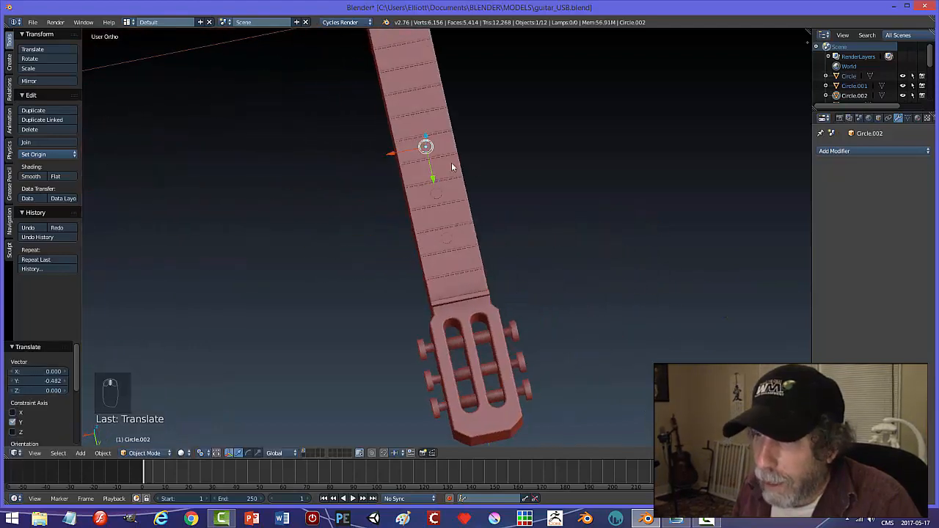
{"action": "key", "text": "shift+d"}
{"action": "key", "text": "y"}
{"action": "right_click", "coordinate": [382, 152]}
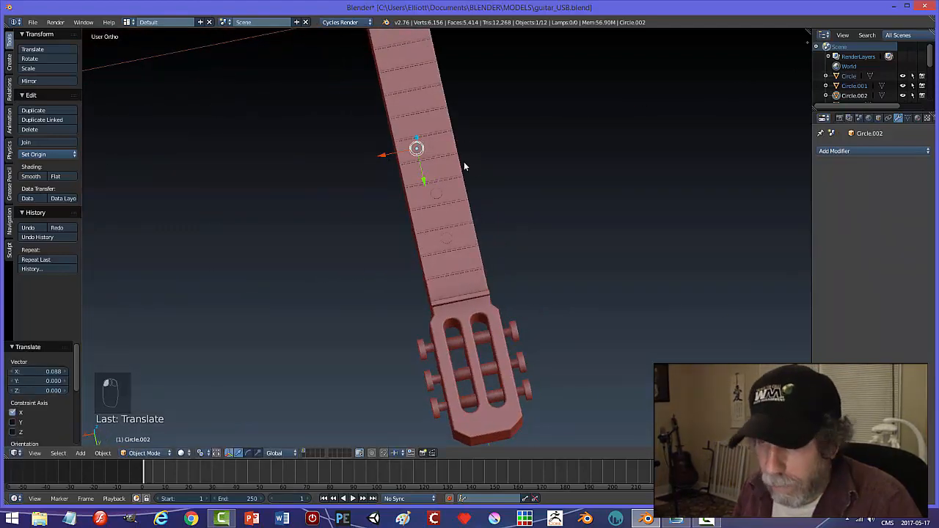
{"action": "key", "text": "g"}
{"action": "key", "text": "x"}
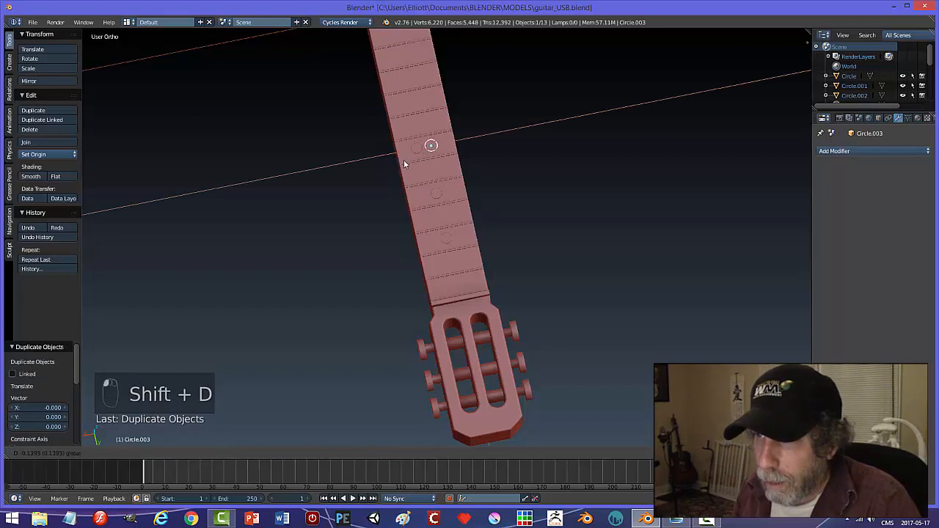
{"action": "left_click", "coordinate": [406, 161]}
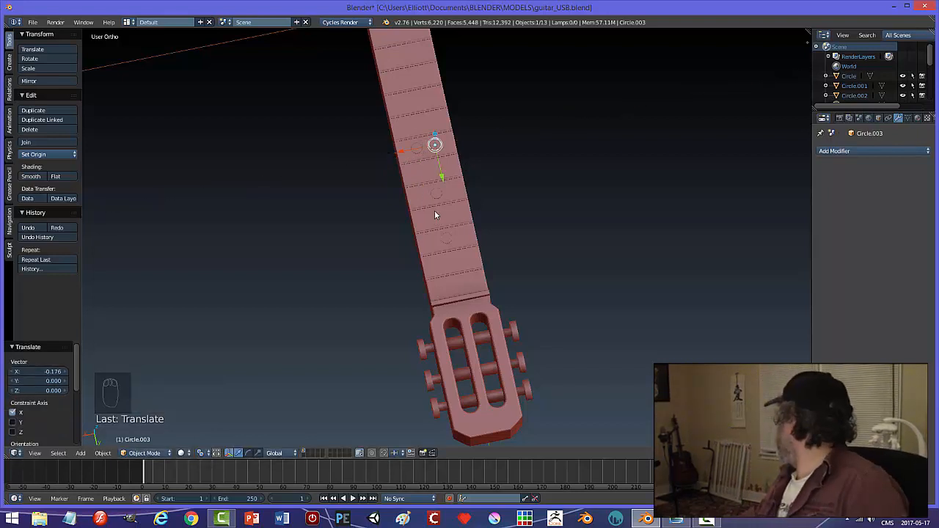
Duplicate the second single fret marker and move the copy about -0.953 along Y, past the marker pair
{"action": "middle_click_drag", "start_coordinate": [456, 220], "coordinate": [461, 254]}
{"action": "right_click", "coordinate": [397, 251]}
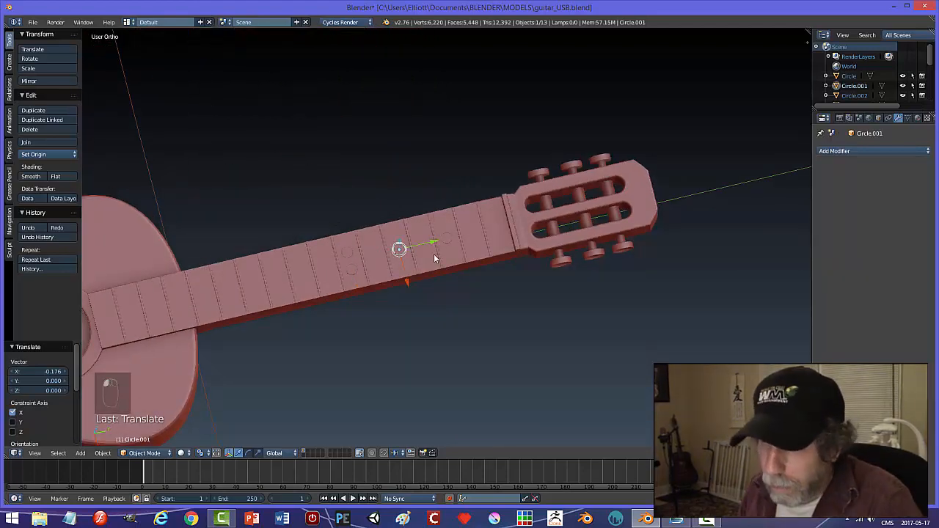
{"action": "key", "text": "shift+d"}
{"action": "right_click", "coordinate": [434, 254]}
{"action": "key", "text": "g"}
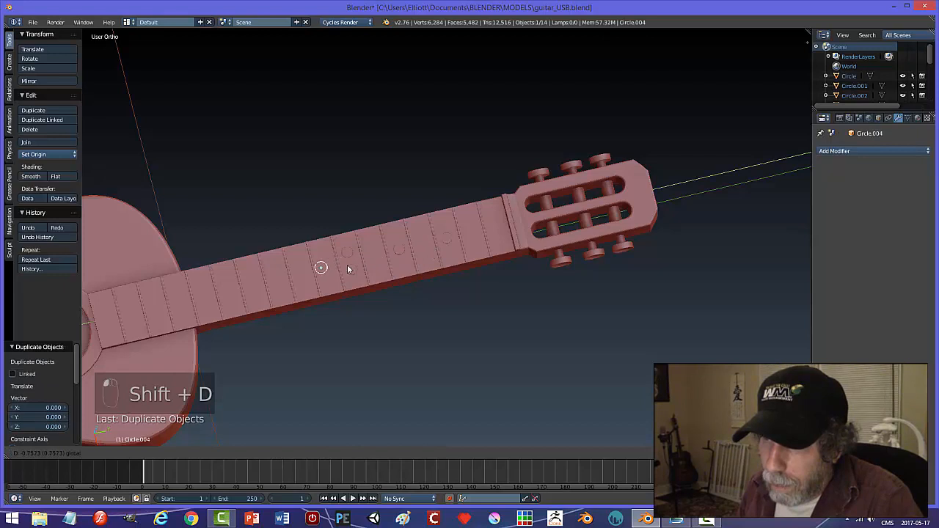
{"action": "key", "text": "y"}
{"action": "left_click", "coordinate": [335, 268]}
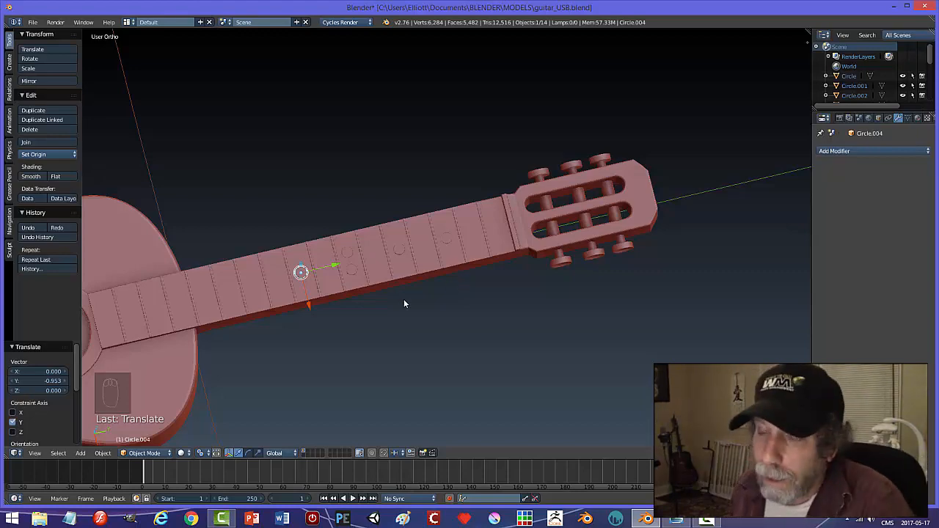
Select both markers of the side-by-side pair, duplicate them and move the copies about -1.171 along Y toward the body
{"action": "middle_click_drag", "start_coordinate": [390, 308], "coordinate": [426, 309]}
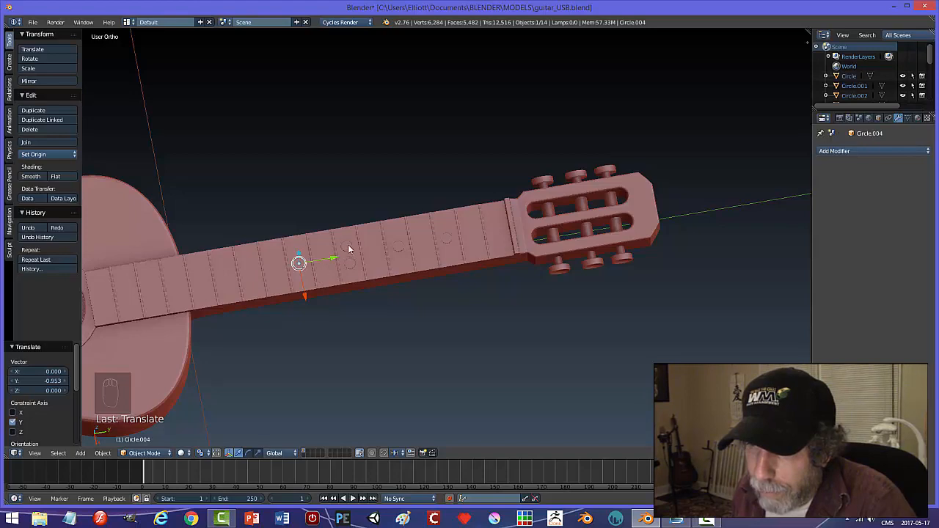
{"action": "right_click", "coordinate": [352, 267]}
{"action": "left_click", "coordinate": [352, 264], "text": "shift"}
{"action": "left_click", "coordinate": [354, 264], "text": "shift"}
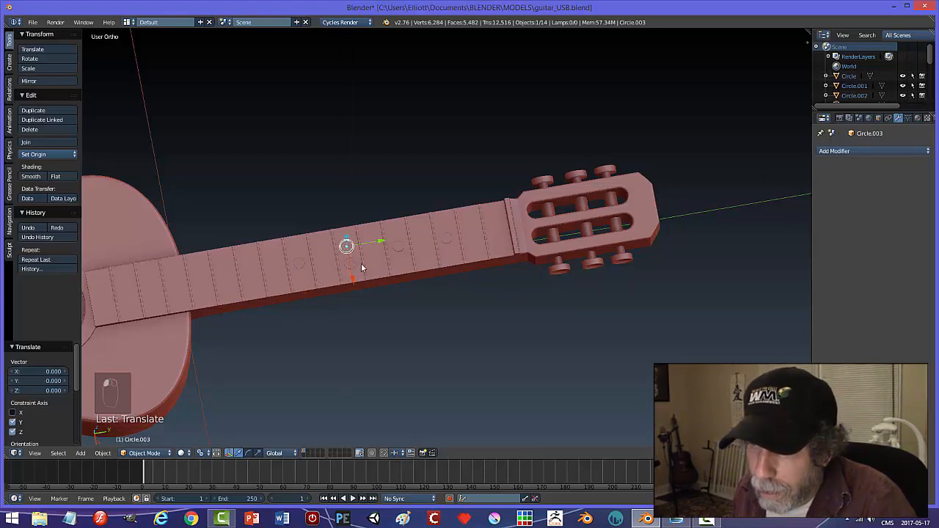
{"action": "middle_click_drag", "start_coordinate": [377, 265], "coordinate": [356, 262]}
{"action": "scroll", "coordinate": [357, 261], "scroll_direction": "up", "scroll_amount": 3}
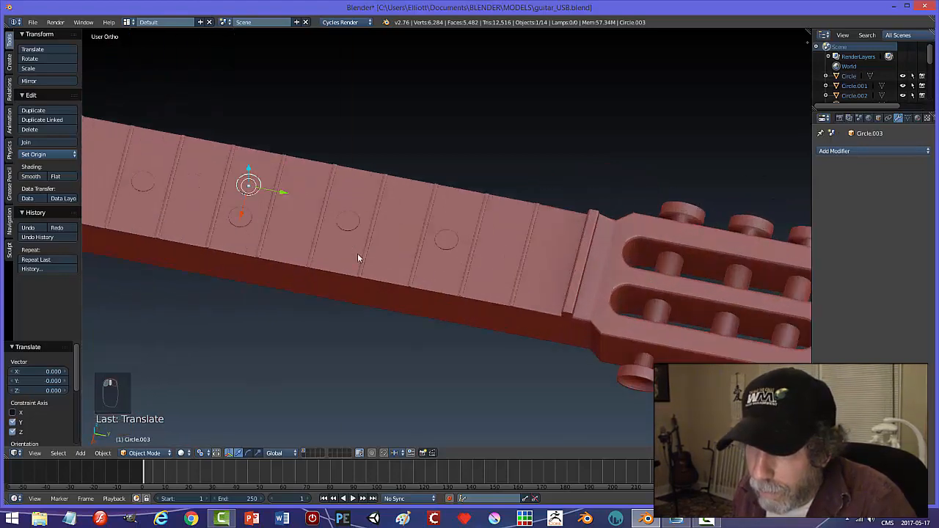
{"action": "right_click", "coordinate": [236, 224], "text": "shift"}
{"action": "scroll", "coordinate": [268, 262], "scroll_direction": "down", "scroll_amount": 3}
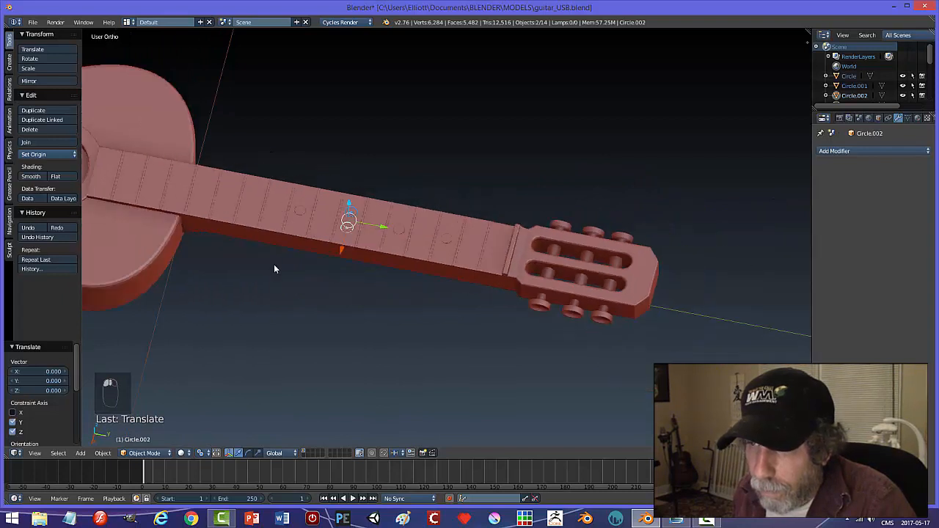
{"action": "middle_click_drag", "start_coordinate": [274, 265], "coordinate": [290, 274]}
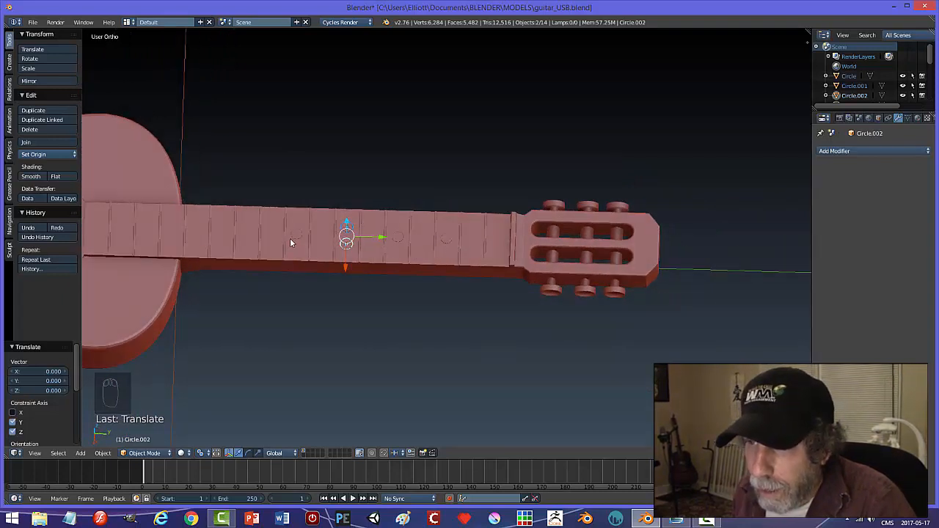
{"action": "key", "text": "shift+d"}
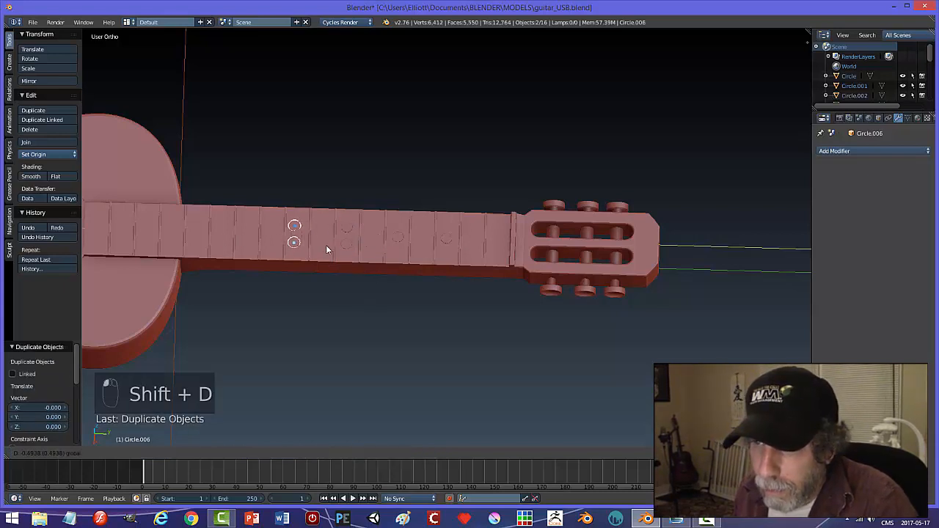
{"action": "left_click", "coordinate": [255, 259]}
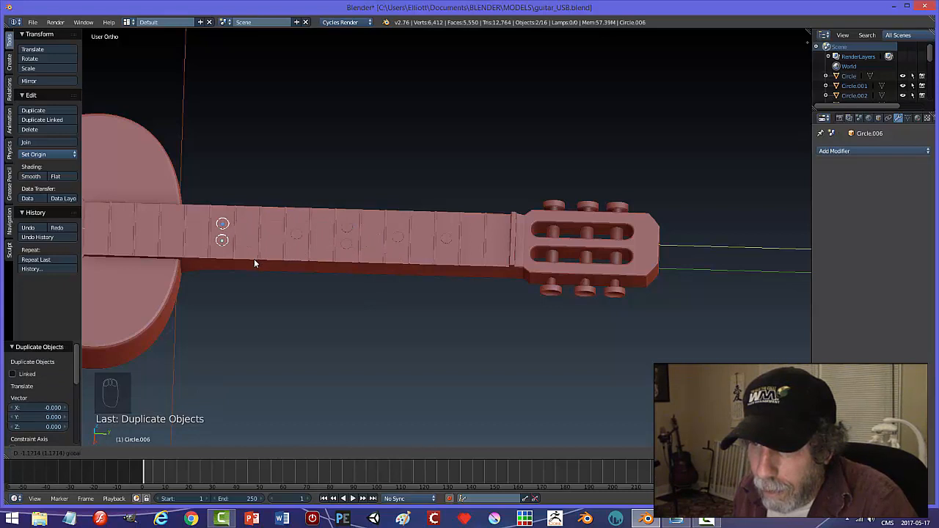
Duplicate the single marker between the two pairs and move the copy about -1.416 along Y to the body end
{"action": "right_click", "coordinate": [299, 237]}
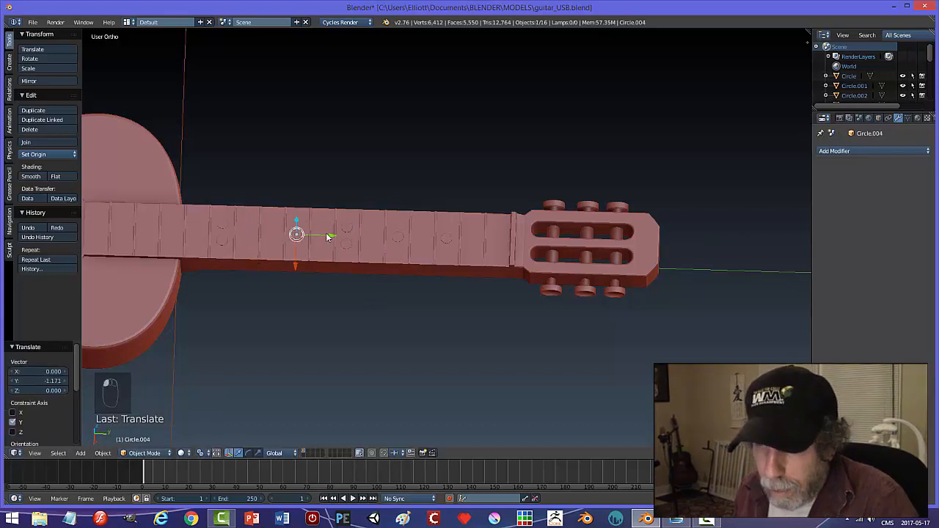
{"action": "key", "text": "shift+d"}
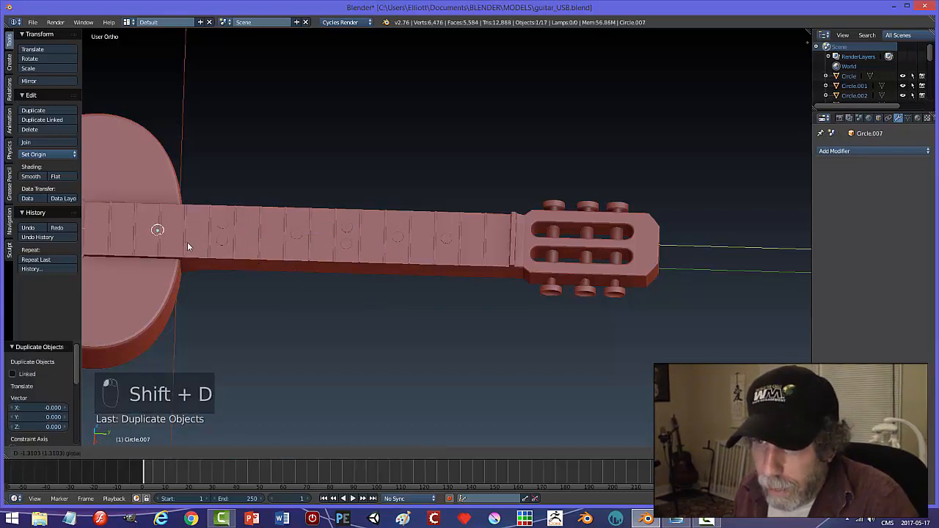
{"action": "left_click", "coordinate": [179, 242]}
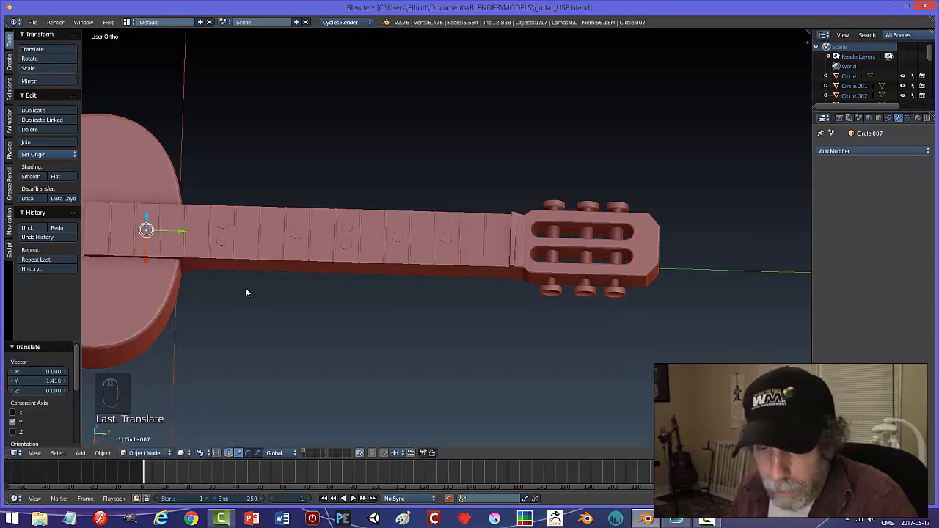
Select all eight fret markers along the neck and join them into a single object
{"action": "key", "text": "a"}
{"action": "middle_click_drag", "start_coordinate": [248, 294], "coordinate": [360, 309]}
{"action": "scroll", "coordinate": [352, 314], "scroll_direction": "up", "scroll_amount": 6}
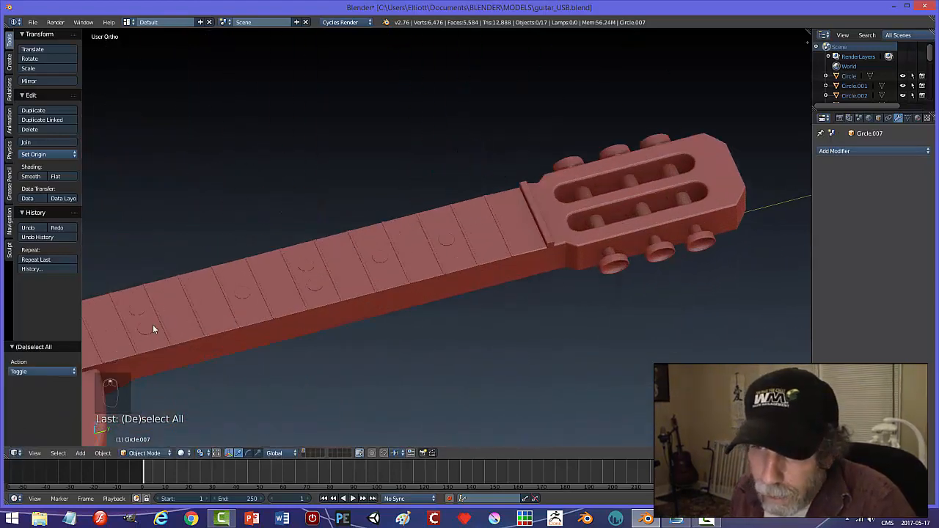
{"action": "scroll", "coordinate": [143, 336], "scroll_direction": "down", "scroll_amount": 3}
{"action": "right_click", "coordinate": [212, 300]}
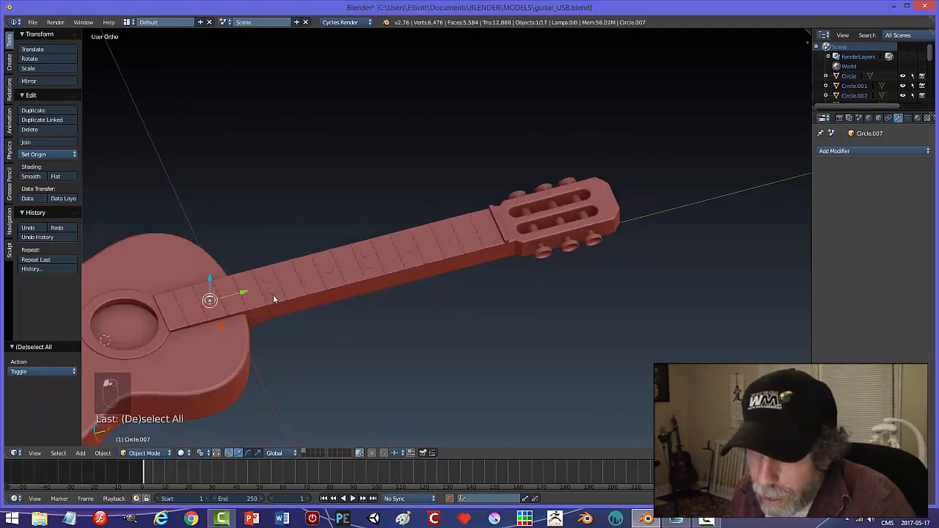
{"action": "right_click", "coordinate": [267, 277], "text": "shift"}
{"action": "right_click", "coordinate": [275, 291], "text": "shift"}
{"action": "right_click", "coordinate": [327, 267], "text": "shift"}
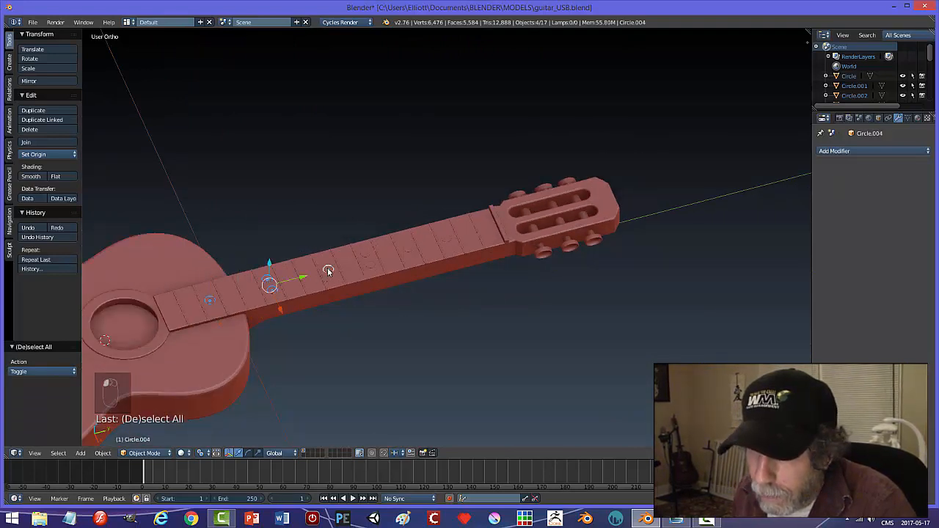
{"action": "scroll", "coordinate": [383, 276], "scroll_direction": "up", "scroll_amount": 2}
{"action": "right_click", "coordinate": [306, 265], "text": "shift"}
{"action": "right_click", "coordinate": [314, 283], "text": "shift"}
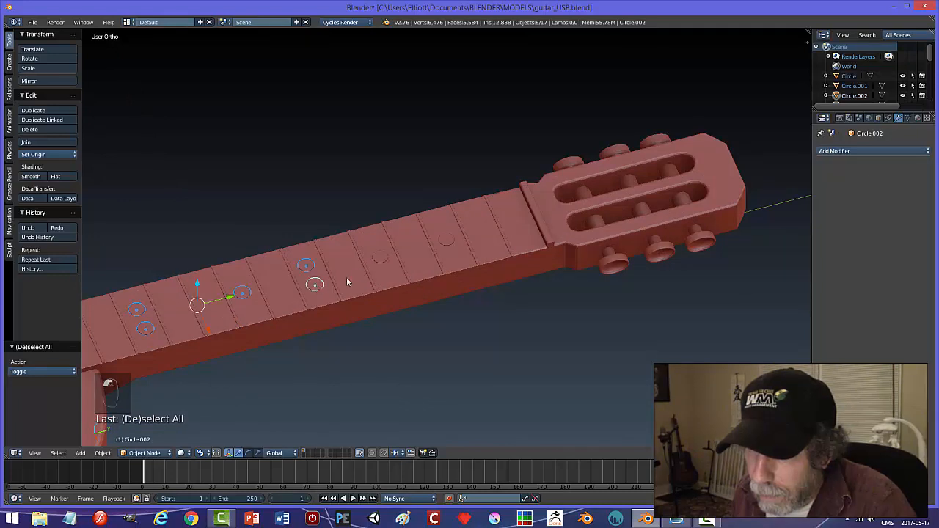
{"action": "right_click", "coordinate": [380, 257], "text": "shift"}
{"action": "right_click", "coordinate": [446, 239], "text": "shift"}
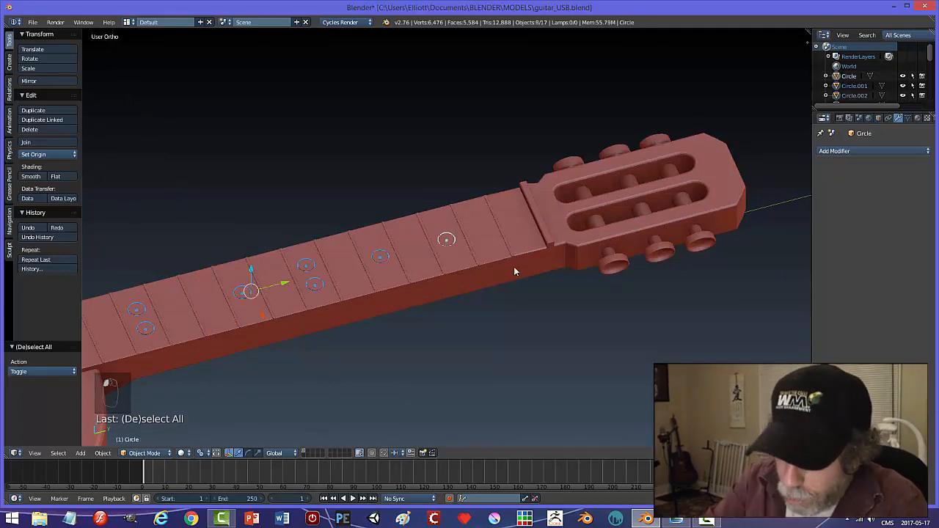
{"action": "key", "text": "ctrl+j"}
Add a Boolean modifier to the neck, set to Difference, with the joined fret markers as the cutting object
{"action": "middle_click_drag", "start_coordinate": [434, 342], "coordinate": [460, 232]}
{"action": "right_click", "coordinate": [414, 274]}
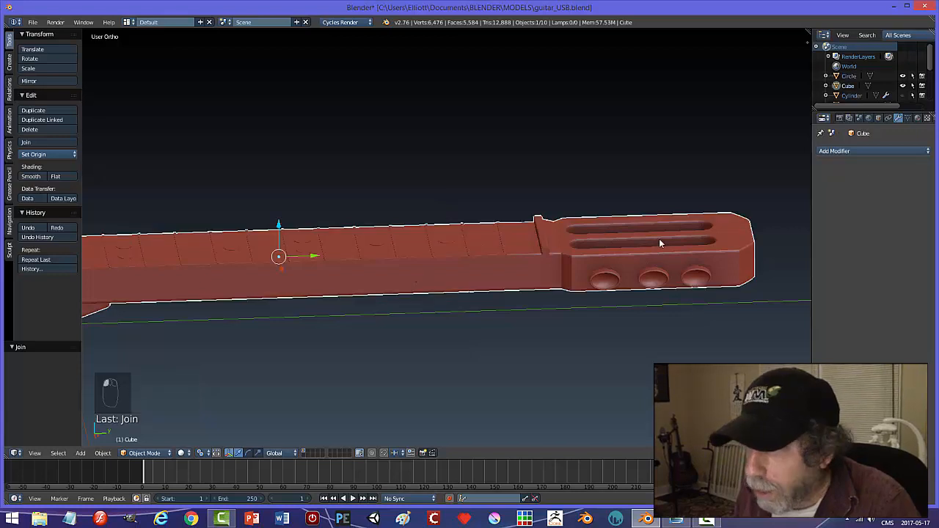
{"action": "left_click", "coordinate": [822, 153]}
{"action": "left_click", "coordinate": [734, 195]}
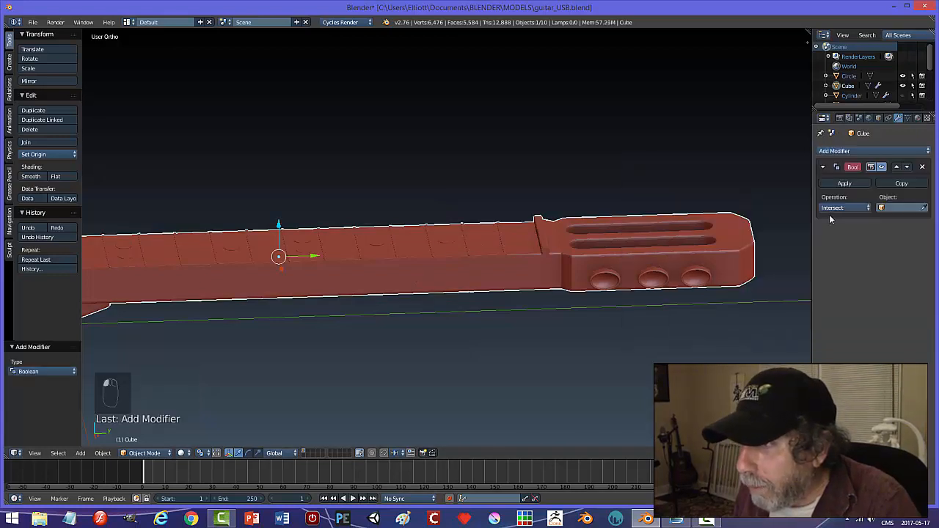
{"action": "left_click", "coordinate": [924, 207]}
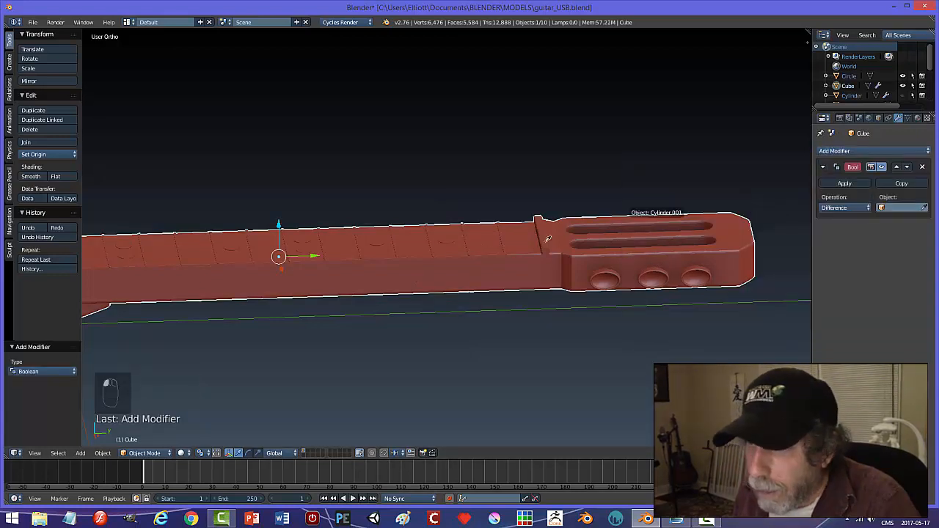
{"action": "left_click", "coordinate": [379, 234]}
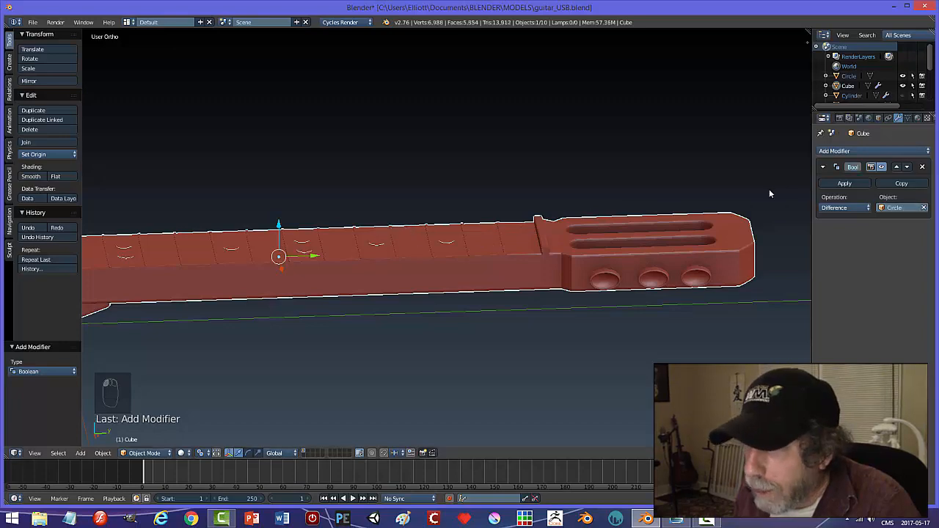
Apply the neck's Boolean modifier and hide the joined fret-marker object
{"action": "left_click", "coordinate": [844, 183]}
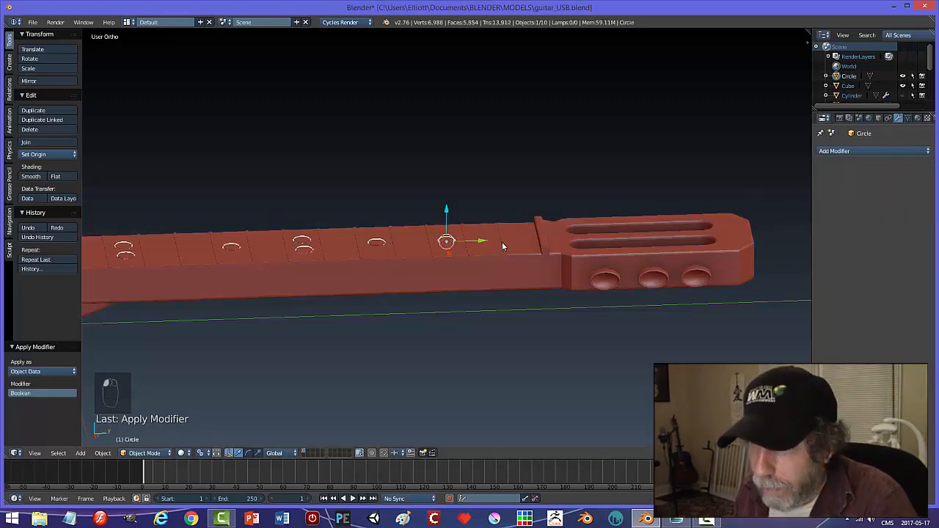
{"action": "key", "text": "h"}
{"action": "middle_click_drag", "start_coordinate": [413, 257], "coordinate": [489, 292]}
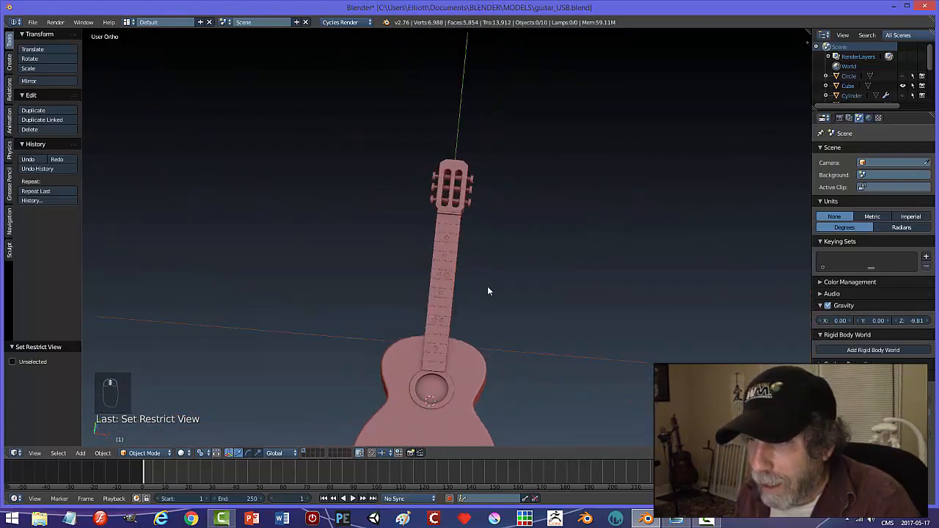
Enter Edit Mode on the neck, switch to edge selection and select the full rim of the marker recess nearest the nut
{"action": "scroll", "coordinate": [487, 306], "scroll_direction": "up", "scroll_amount": 6}
{"action": "key", "text": "Tab"}
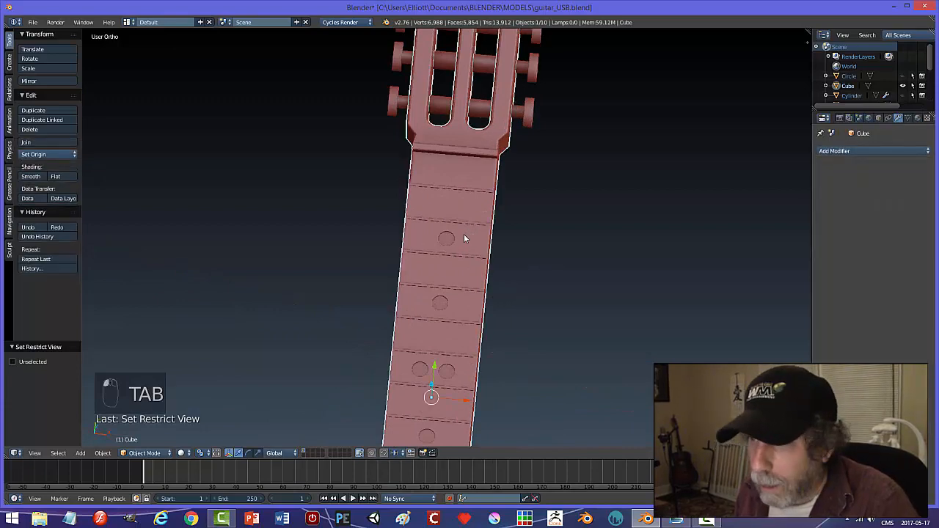
{"action": "key", "text": "Tab"}
{"action": "scroll", "coordinate": [485, 264], "scroll_direction": "up", "scroll_amount": 8}
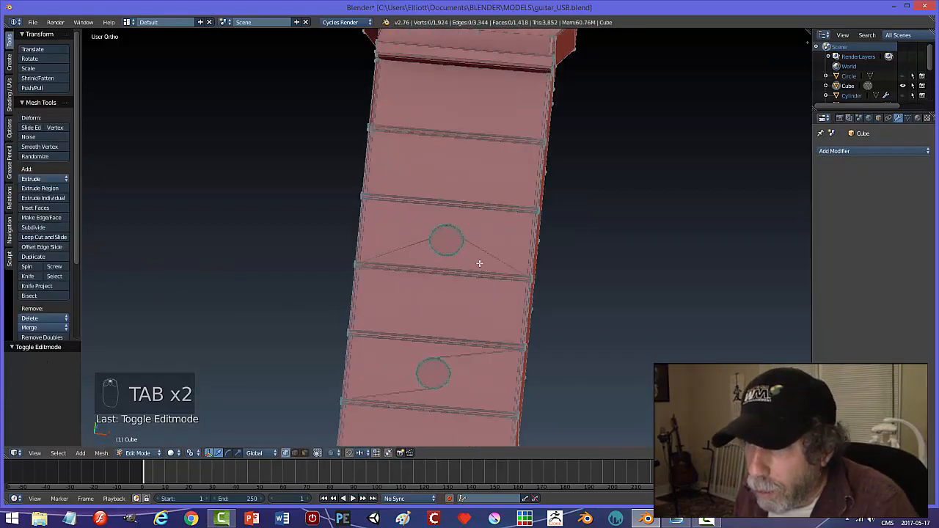
{"action": "key", "text": "ctrl+Tab"}
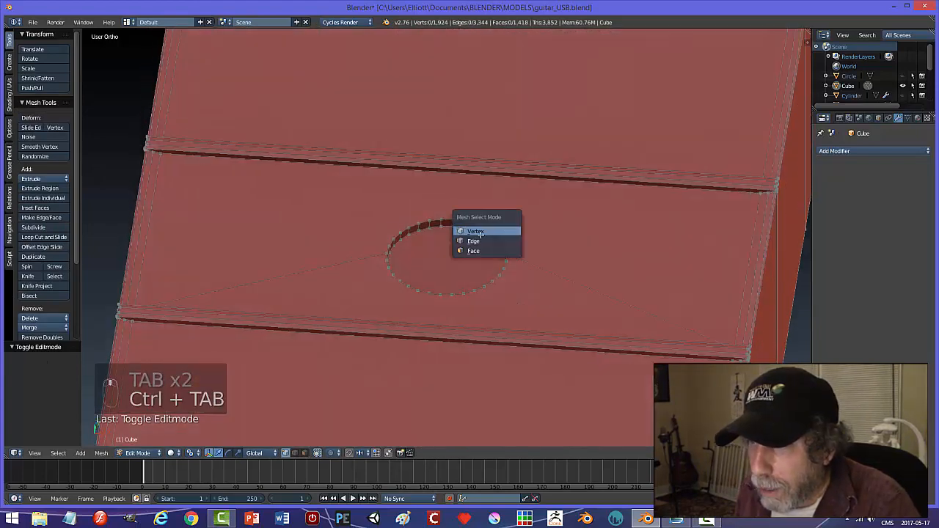
{"action": "left_click", "coordinate": [473, 241]}
{"action": "right_click", "coordinate": [452, 219], "text": "alt"}
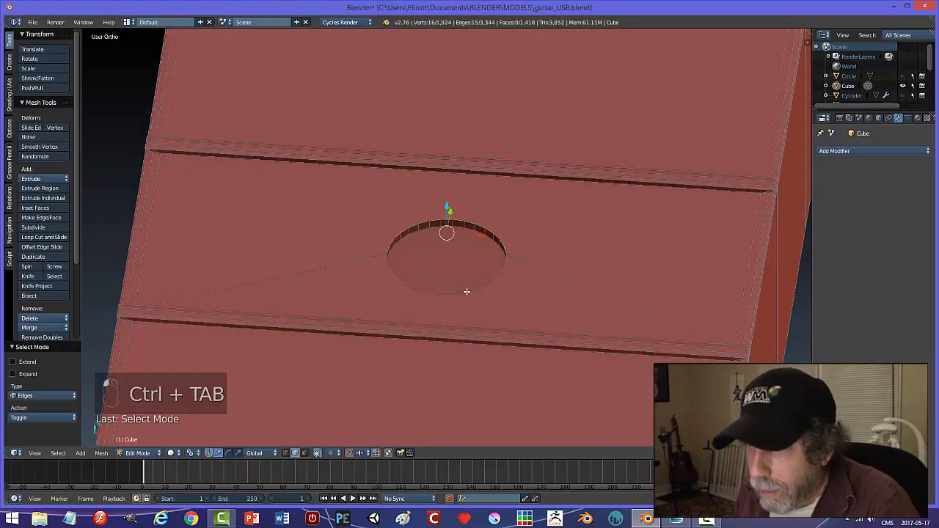
{"action": "right_click", "coordinate": [466, 292], "text": "alt+shift"}
Add the rims of the second single recess and both recesses of the adjacent pair to the selection
{"action": "scroll", "coordinate": [540, 285], "scroll_direction": "down", "scroll_amount": 6}
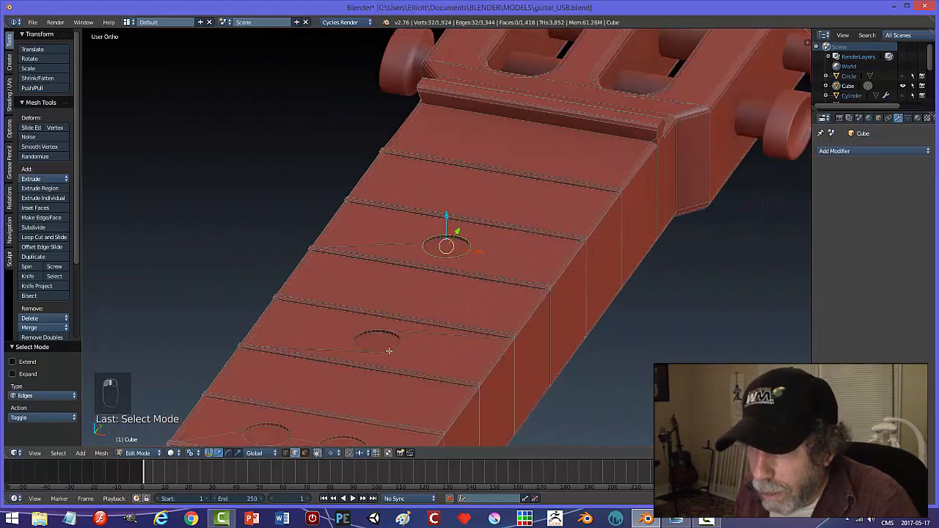
{"action": "right_click", "coordinate": [372, 330], "text": "alt+shift"}
{"action": "right_click", "coordinate": [391, 349], "text": "alt+shift"}
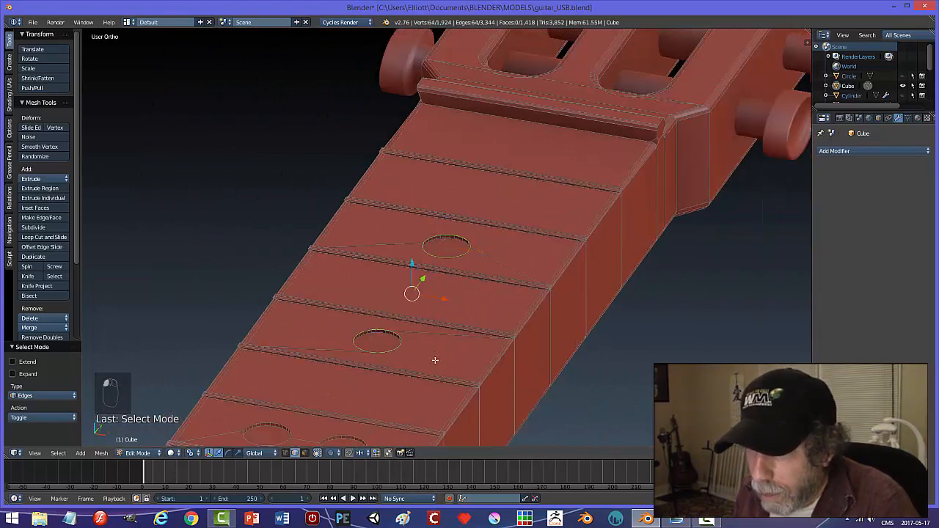
{"action": "middle_click_drag", "start_coordinate": [433, 361], "coordinate": [537, 262]}
{"action": "scroll", "coordinate": [417, 308], "scroll_direction": "up", "scroll_amount": 2}
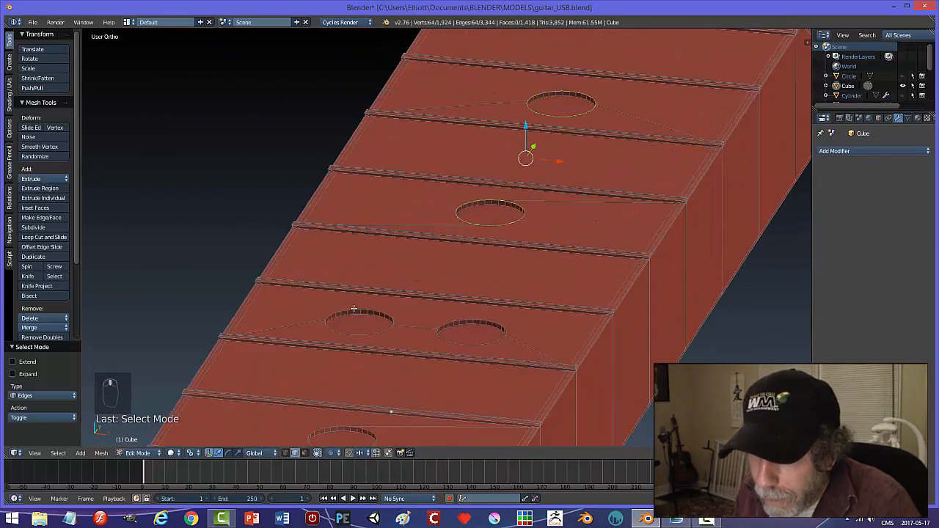
{"action": "right_click", "coordinate": [355, 307], "text": "alt+shift"}
{"action": "right_click", "coordinate": [344, 333], "text": "alt+shift"}
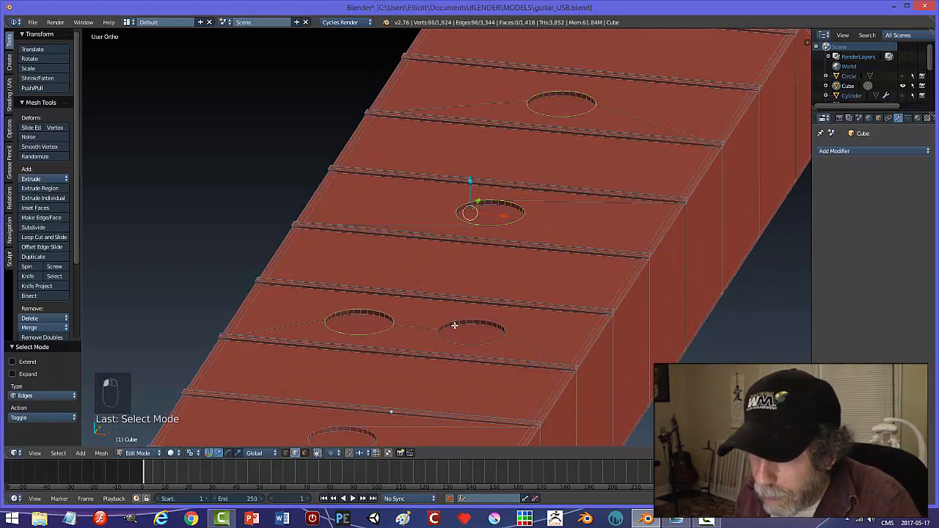
{"action": "right_click", "coordinate": [457, 324], "text": "alt+shift"}
{"action": "right_click", "coordinate": [471, 343], "text": "alt+shift"}
Add the full rim of the single recess between the two pairs to the selection
{"action": "scroll", "coordinate": [489, 339], "scroll_direction": "down", "scroll_amount": 3}
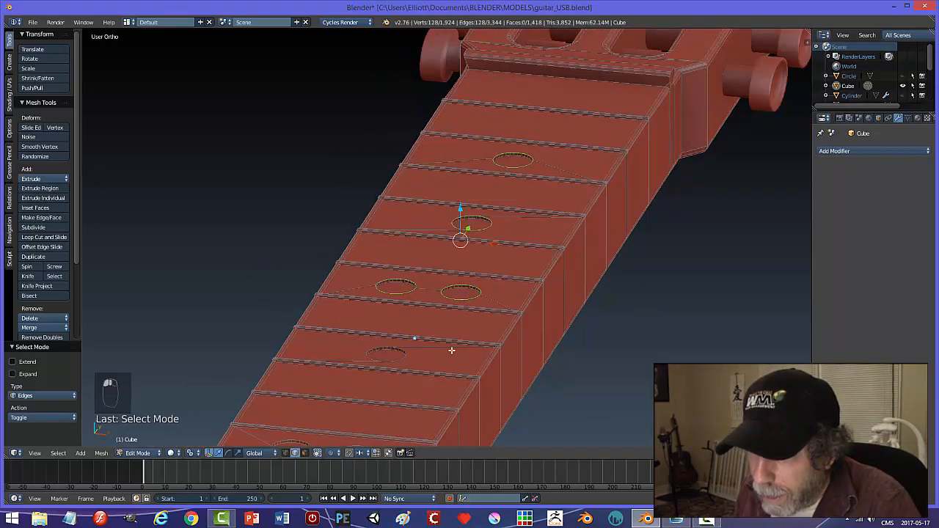
{"action": "middle_click_drag", "start_coordinate": [439, 375], "coordinate": [516, 298], "text": "shift"}
{"action": "scroll", "coordinate": [511, 298], "scroll_direction": "up", "scroll_amount": 3}
{"action": "right_click", "coordinate": [464, 293], "text": "alt+shift"}
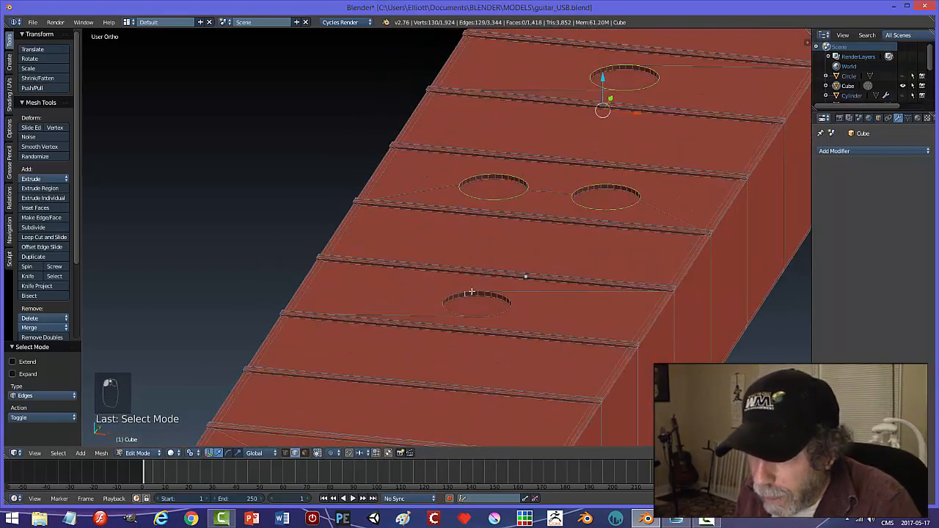
{"action": "key", "text": "ctrl+z"}
{"action": "right_click", "coordinate": [477, 294], "text": "alt+shift"}
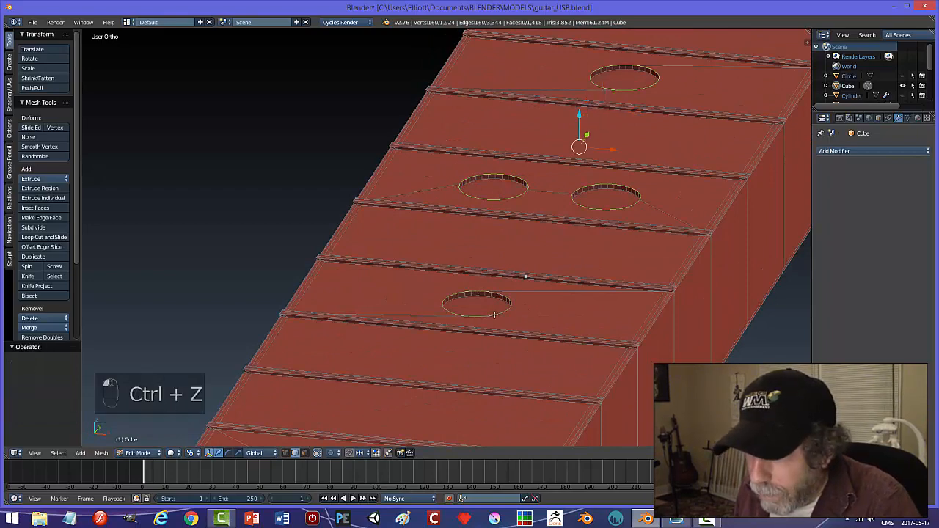
Add the full rims of both recesses in the pair closer to the body to the selection
{"action": "scroll", "coordinate": [539, 317], "scroll_direction": "down", "scroll_amount": 2}
{"action": "middle_click_drag", "start_coordinate": [480, 356], "coordinate": [556, 269], "text": "shift"}
{"action": "right_click", "coordinate": [441, 298], "text": "alt+shift"}
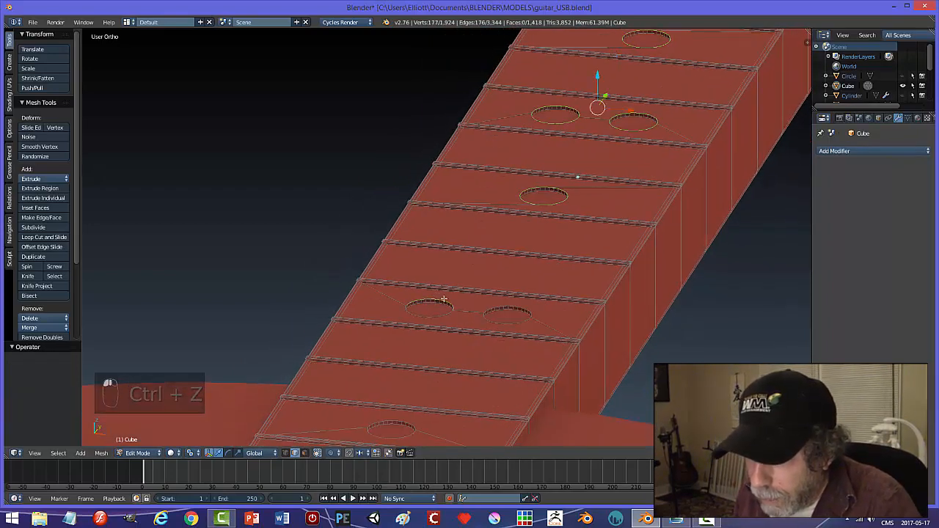
{"action": "right_click", "coordinate": [448, 315], "text": "alt+shift"}
{"action": "key", "text": "ctrl+z"}
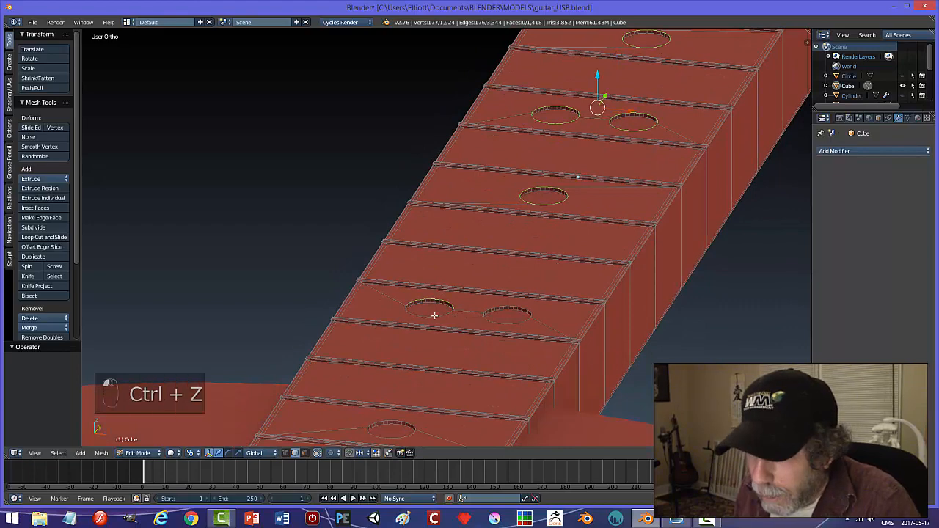
{"action": "scroll", "coordinate": [459, 315], "scroll_direction": "up", "scroll_amount": 3}
{"action": "middle_click_drag", "start_coordinate": [462, 319], "coordinate": [485, 233], "text": "shift"}
{"action": "right_click", "coordinate": [550, 274], "text": "alt+shift"}
{"action": "right_click", "coordinate": [547, 313], "text": "alt+shift"}
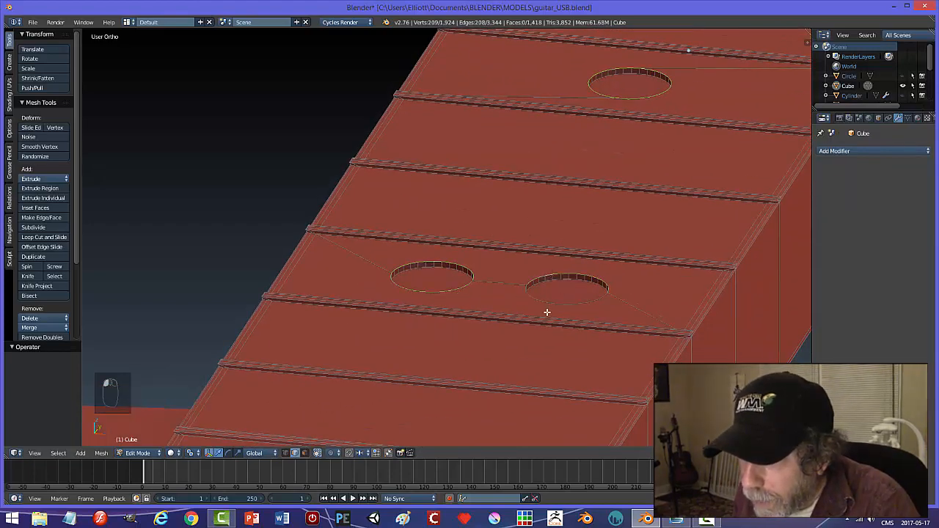
{"action": "key", "text": "ctrl+z"}
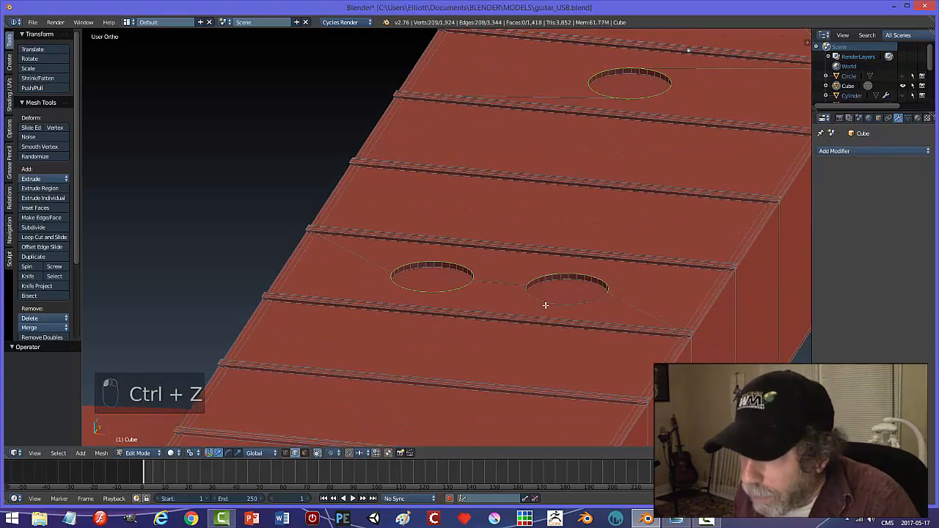
Add the full rim of the last single recess at the body end to the selection
{"action": "scroll", "coordinate": [514, 323], "scroll_direction": "down", "scroll_amount": 5}
{"action": "scroll", "coordinate": [493, 296], "scroll_direction": "up", "scroll_amount": 1}
{"action": "scroll", "coordinate": [429, 319], "scroll_direction": "up", "scroll_amount": 2}
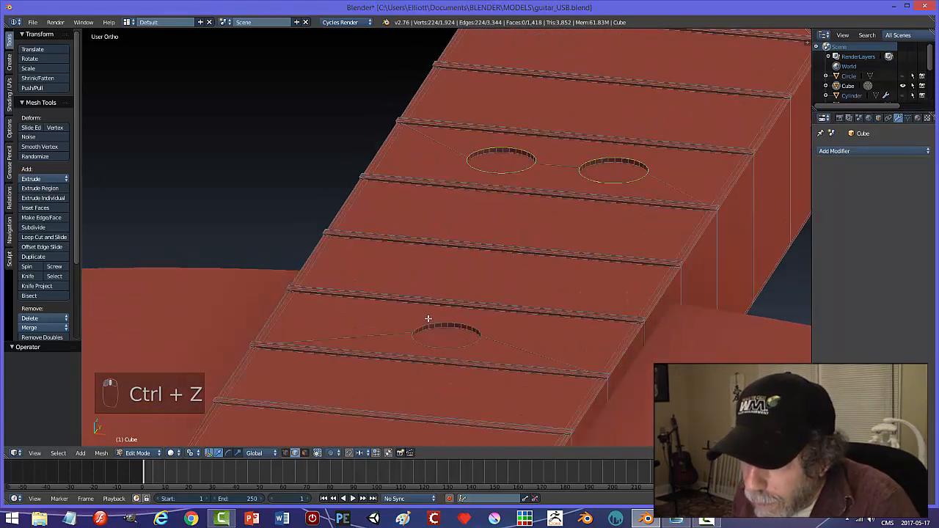
{"action": "right_click", "coordinate": [430, 345], "text": "alt+shift"}
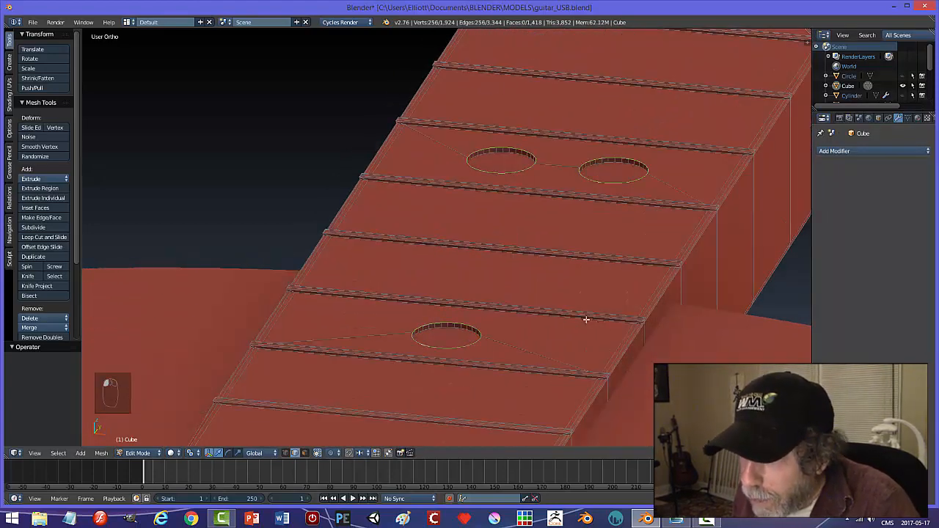
Bevel the selected recess rims by about 0.008 with 3 segments and return to Object Mode
{"action": "middle_click_drag", "start_coordinate": [586, 320], "coordinate": [564, 313]}
{"action": "scroll", "coordinate": [566, 226], "scroll_direction": "down", "scroll_amount": 6}
{"action": "middle_click_drag", "start_coordinate": [566, 201], "coordinate": [554, 218]}
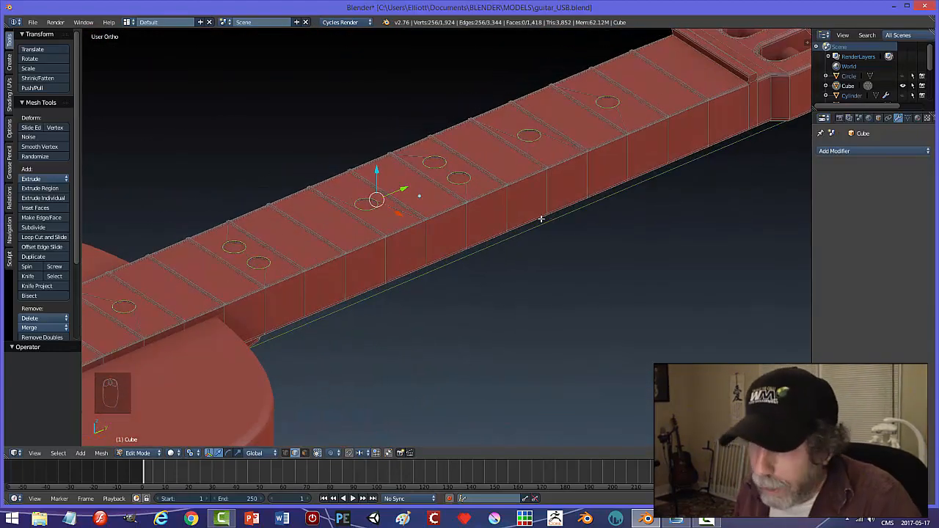
{"action": "key", "text": "ctrl+b"}
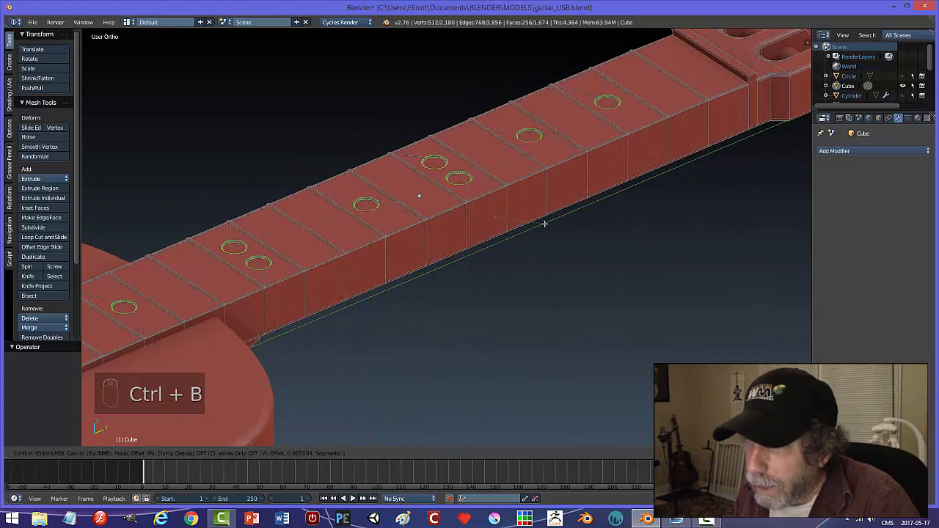
{"action": "scroll", "coordinate": [545, 223], "scroll_direction": "up", "scroll_amount": 1}
{"action": "left_click", "coordinate": [546, 224]}
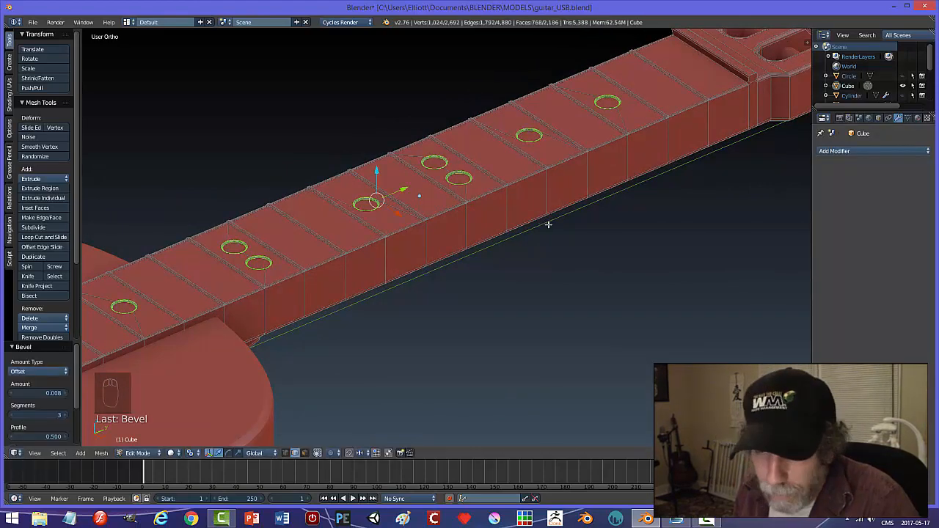
{"action": "key", "text": "a"}
{"action": "key", "text": "Tab"}
{"action": "left_click", "coordinate": [490, 229]}
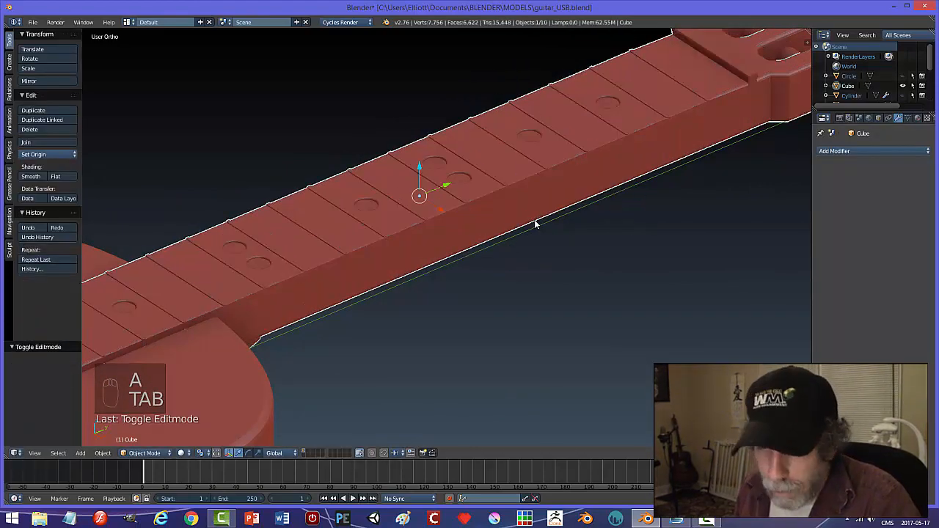
Deselect everything, inspect the beveled recesses along the neck and save the guitar file
{"action": "key", "text": "a"}
{"action": "scroll", "coordinate": [534, 219], "scroll_direction": "down", "scroll_amount": 3}
{"action": "scroll", "coordinate": [512, 228], "scroll_direction": "up", "scroll_amount": 2}
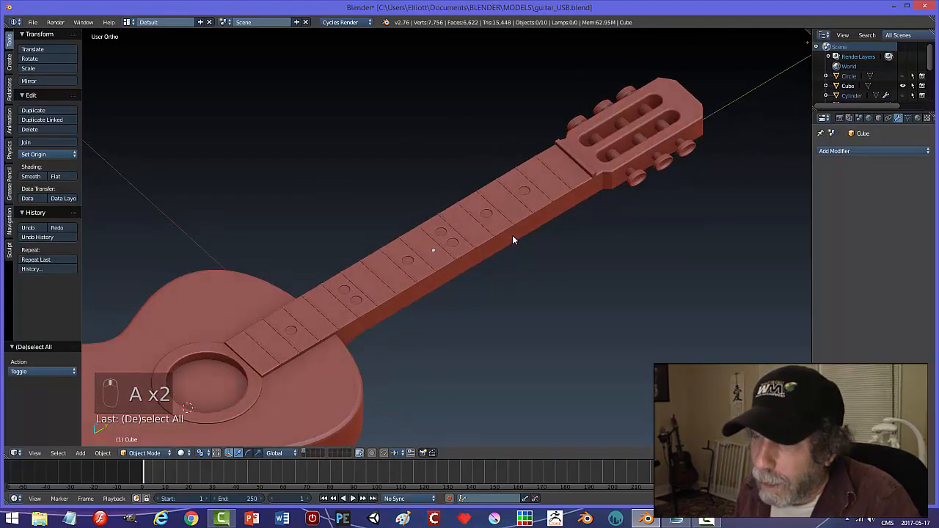
{"action": "middle_click_drag", "start_coordinate": [512, 235], "coordinate": [494, 158]}
{"action": "scroll", "coordinate": [490, 229], "scroll_direction": "up", "scroll_amount": 4}
{"action": "scroll", "coordinate": [413, 246], "scroll_direction": "down", "scroll_amount": 2}
{"action": "scroll", "coordinate": [572, 247], "scroll_direction": "down", "scroll_amount": 3}
{"action": "key", "text": "ctrl+s"}
Thicken the guitar body by scaling it along Z by about 1.217, then deselect it
{"action": "scroll", "coordinate": [491, 210], "scroll_direction": "up", "scroll_amount": 2}
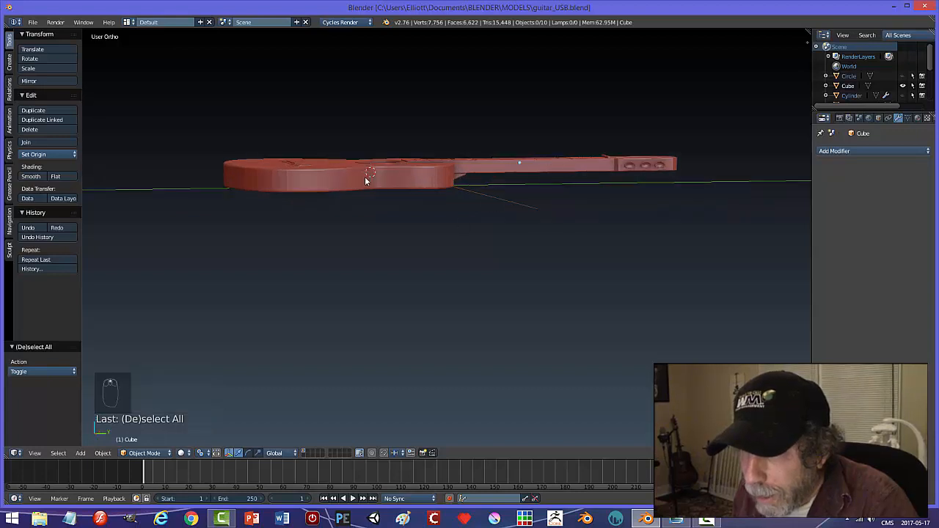
{"action": "middle_click_drag", "start_coordinate": [365, 176], "coordinate": [431, 208]}
{"action": "middle_click_drag", "start_coordinate": [429, 190], "coordinate": [439, 221]}
{"action": "right_click", "coordinate": [440, 192]}
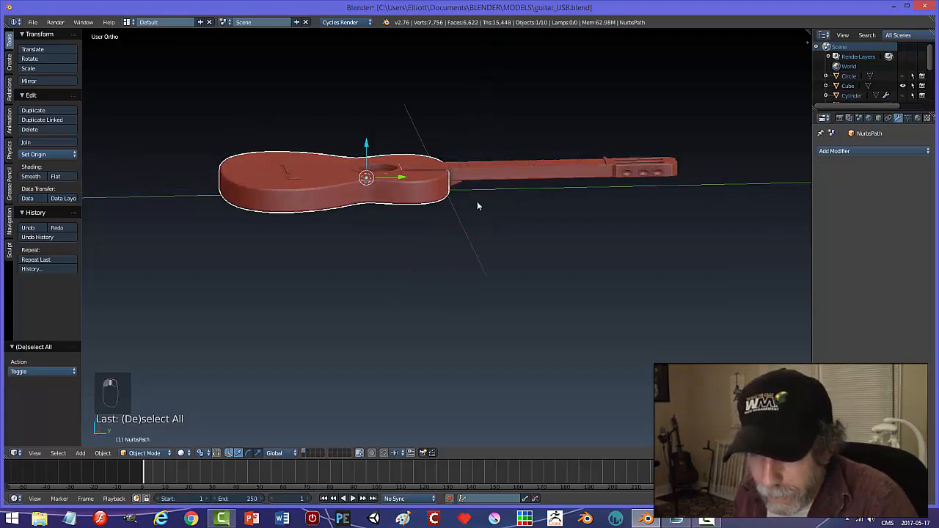
{"action": "key", "text": "s"}
{"action": "key", "text": "z"}
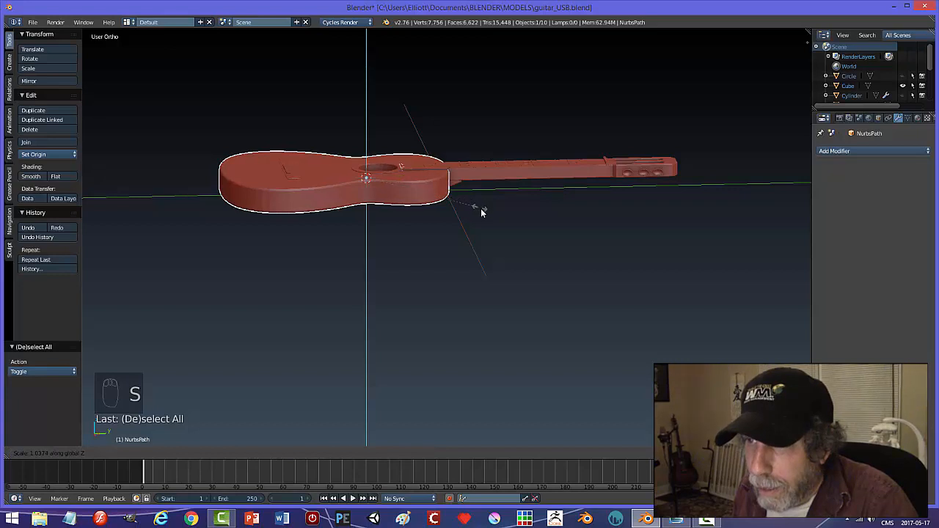
{"action": "left_click", "coordinate": [494, 224]}
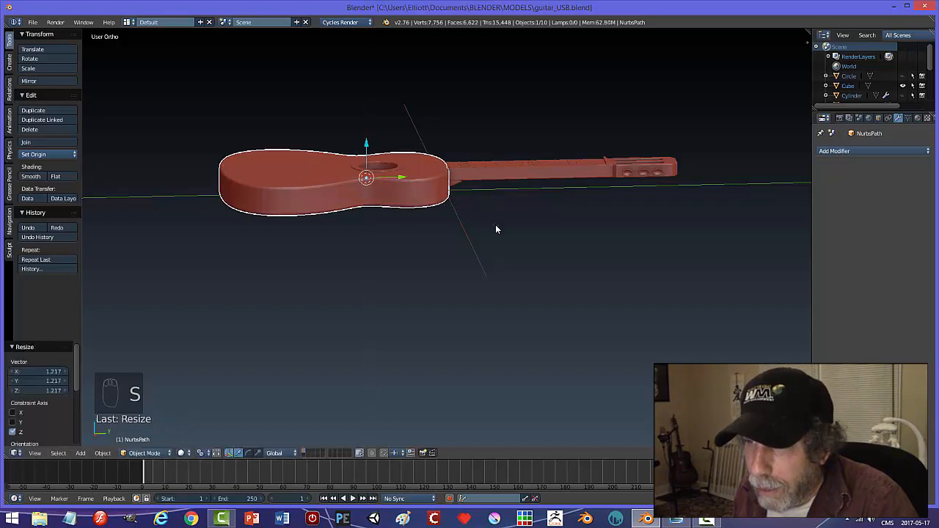
{"action": "left_click", "coordinate": [365, 148]}
{"action": "key", "text": "a"}
{"action": "middle_click_drag", "start_coordinate": [525, 207], "coordinate": [497, 226]}
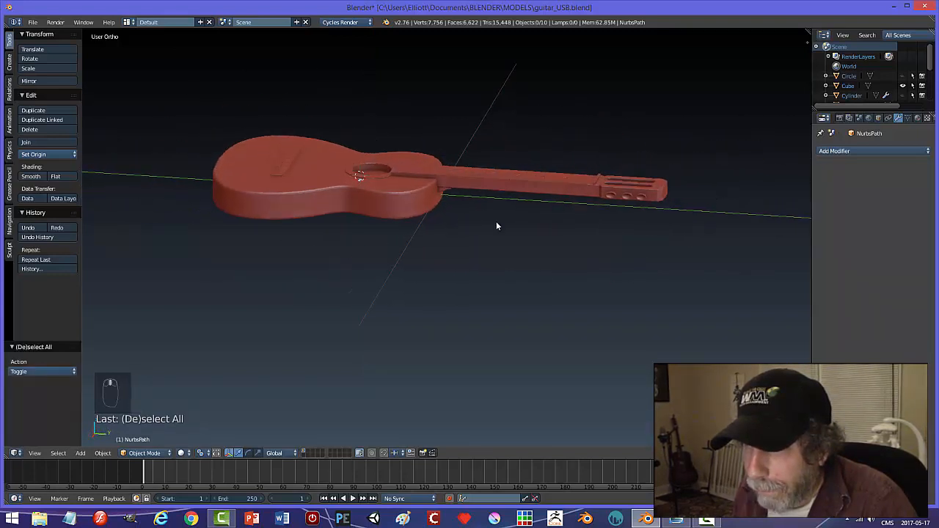
Nudge the neck slightly along the vertical axis and deselect it
{"action": "right_click", "coordinate": [493, 189]}
{"action": "left_click_drag", "start_coordinate": [511, 153], "coordinate": [510, 154]}
{"action": "key", "text": "a"}
{"action": "middle_click_drag", "start_coordinate": [511, 205], "coordinate": [548, 335]}
{"action": "scroll", "coordinate": [547, 335], "scroll_direction": "up", "scroll_amount": 6}
{"action": "middle_click_drag", "start_coordinate": [610, 249], "coordinate": [437, 332], "text": "shift"}
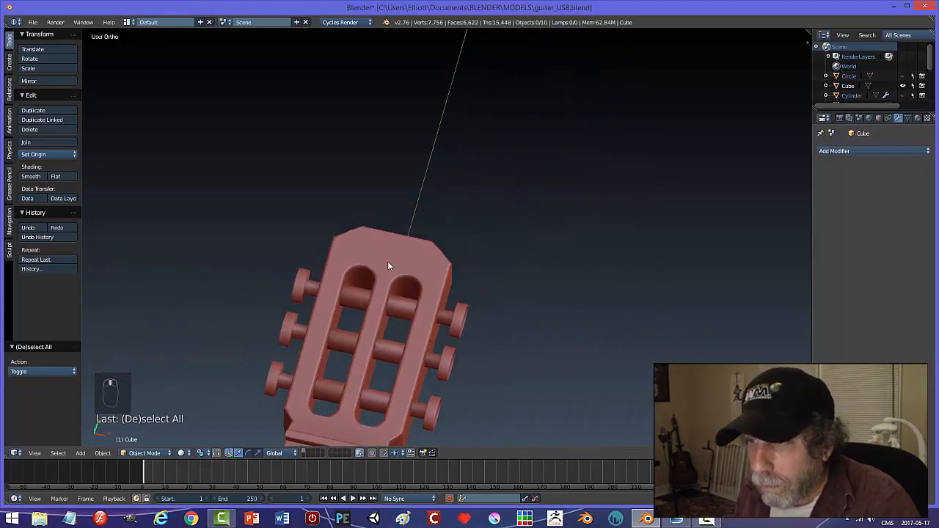
{"action": "key", "text": "Tab"}
{"action": "left_click", "coordinate": [513, 265]}
{"action": "middle_click_drag", "start_coordinate": [513, 267], "coordinate": [375, 267]}
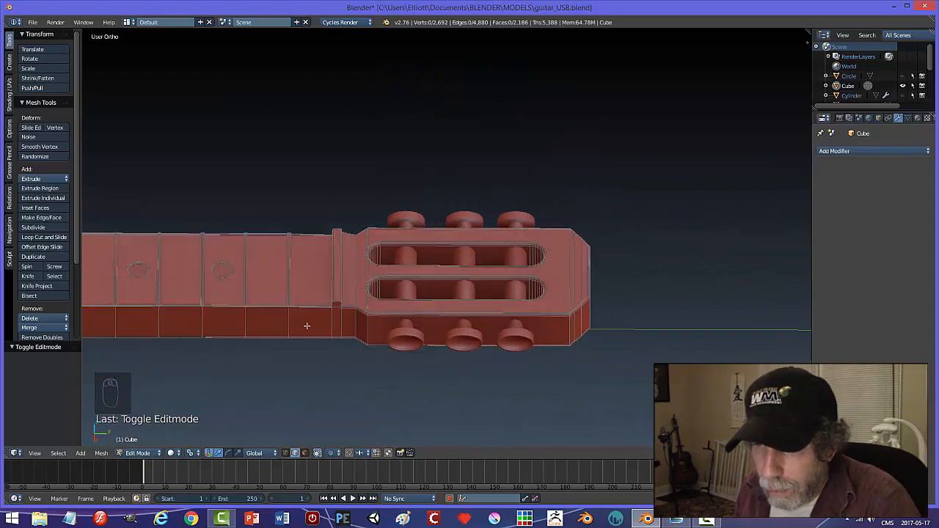
{"action": "key", "text": "ctrl+r"}
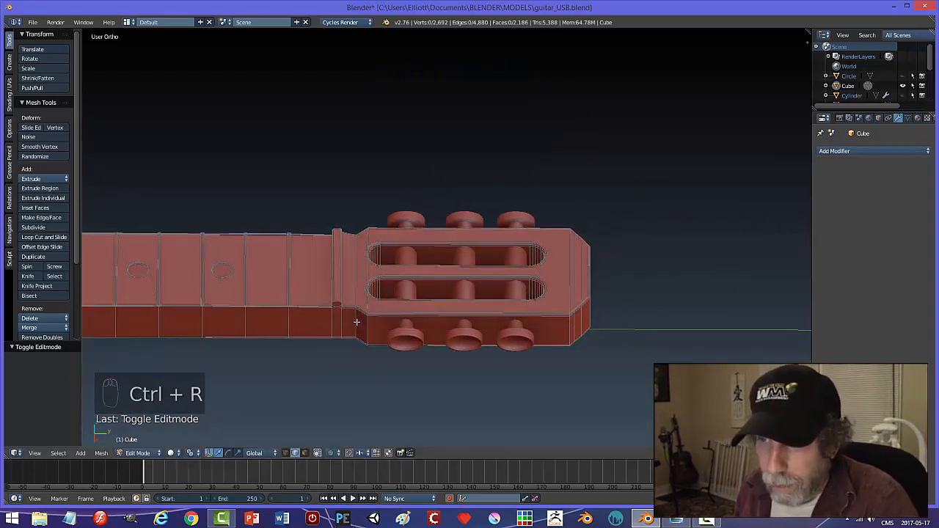
{"action": "key", "text": "Tab"}
{"action": "key", "text": "a"}
{"action": "key", "text": "a"}
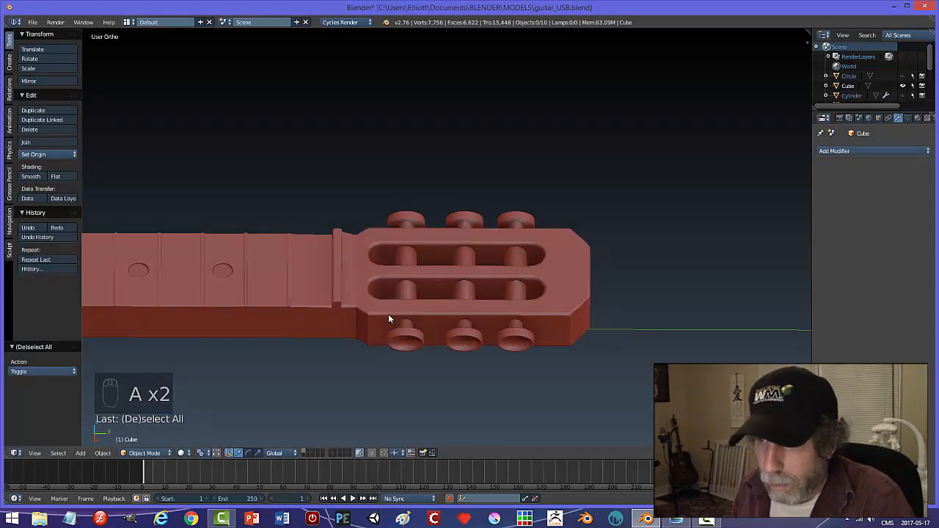
Save the guitar file and open the neck mesh in Edit Mode
{"action": "middle_click_drag", "start_coordinate": [369, 315], "coordinate": [390, 350]}
{"action": "key", "text": "ctrl+s"}
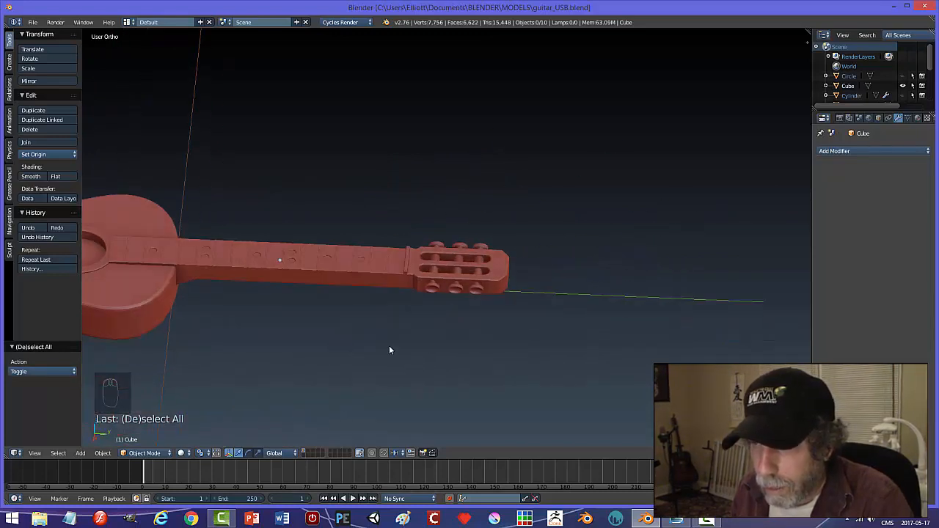
{"action": "scroll", "coordinate": [426, 350], "scroll_direction": "up", "scroll_amount": 5}
{"action": "right_click", "coordinate": [530, 335]}
{"action": "key", "text": "Tab"}
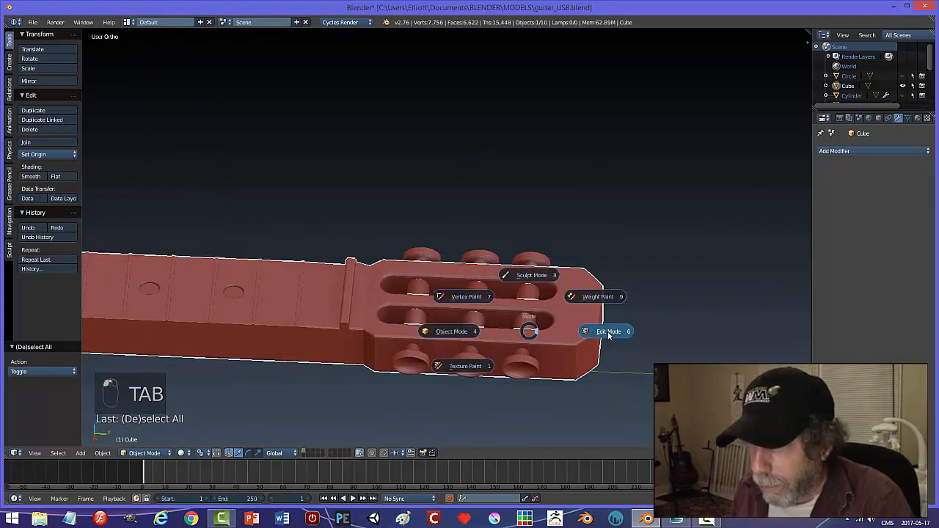
{"action": "middle_click_drag", "start_coordinate": [529, 330], "coordinate": [523, 348]}
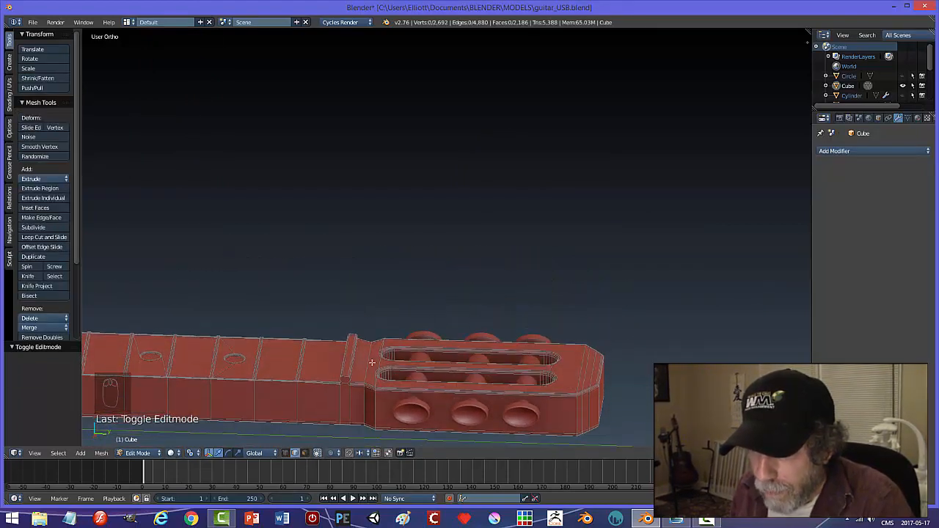
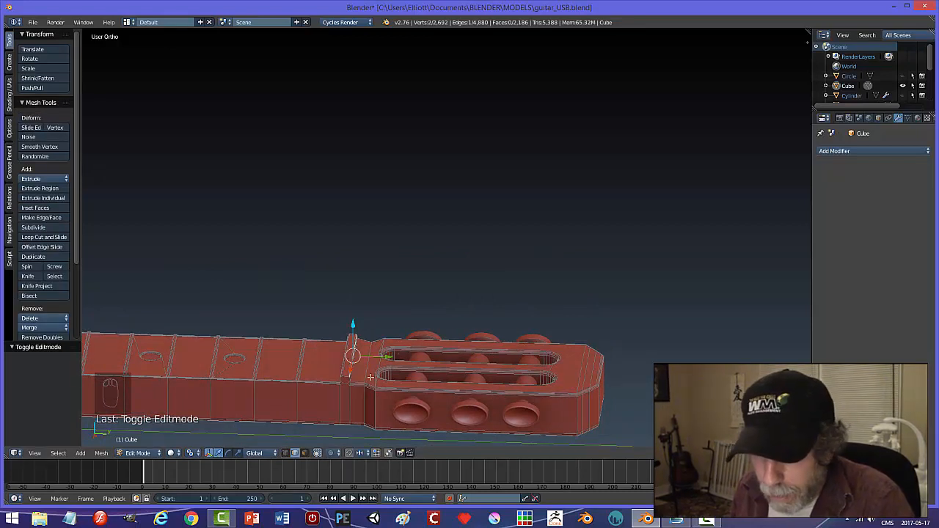
Snap the 3D cursor to the nut's top edge beside the headstock and set the pivot point to the 3D cursor
{"action": "key", "text": "shift+s"}
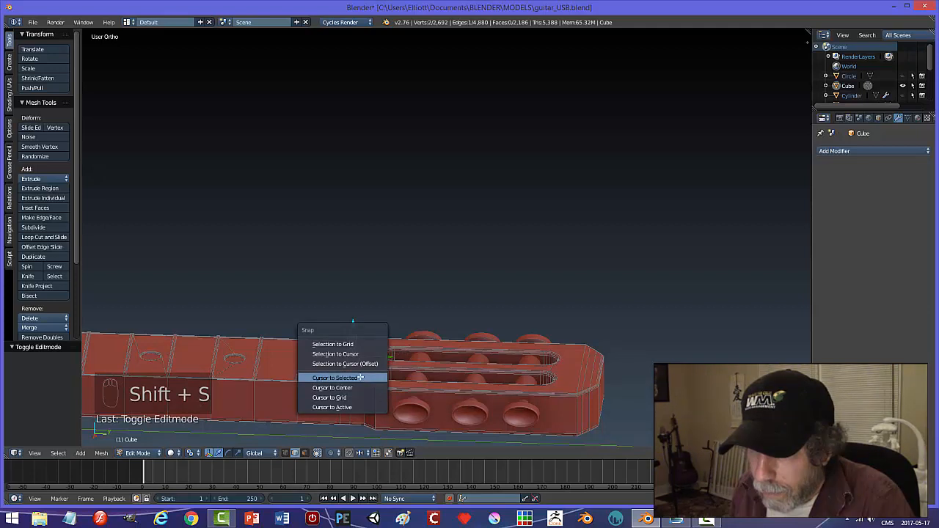
{"action": "left_click", "coordinate": [360, 377]}
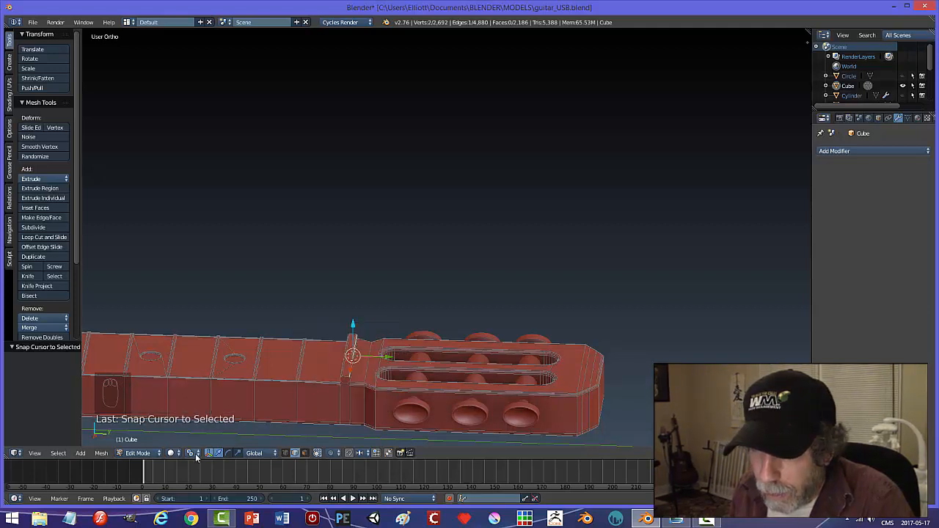
{"action": "left_click", "coordinate": [170, 454]}
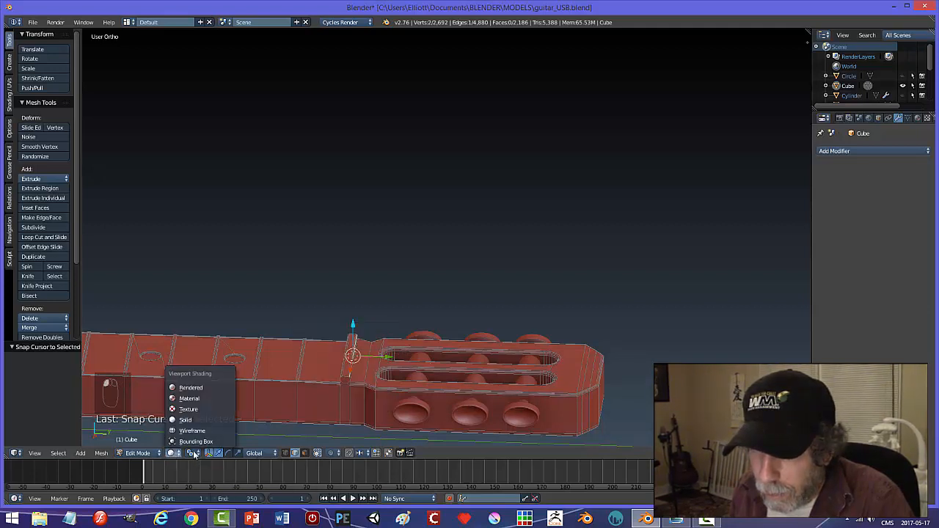
{"action": "left_click", "coordinate": [194, 454]}
{"action": "left_click", "coordinate": [204, 430]}
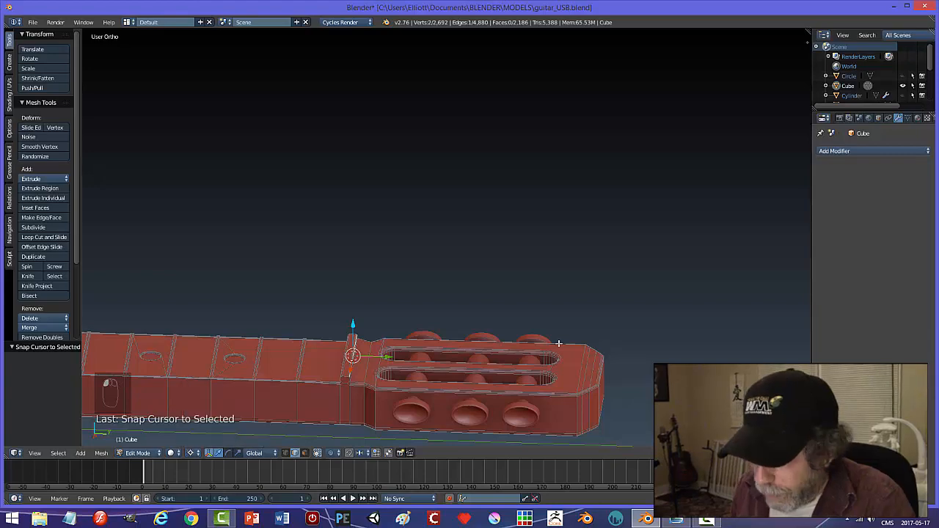
Show the neck in wireframe from the right orthographic view and switch to vertex selection
{"action": "key", "text": "KP_3"}
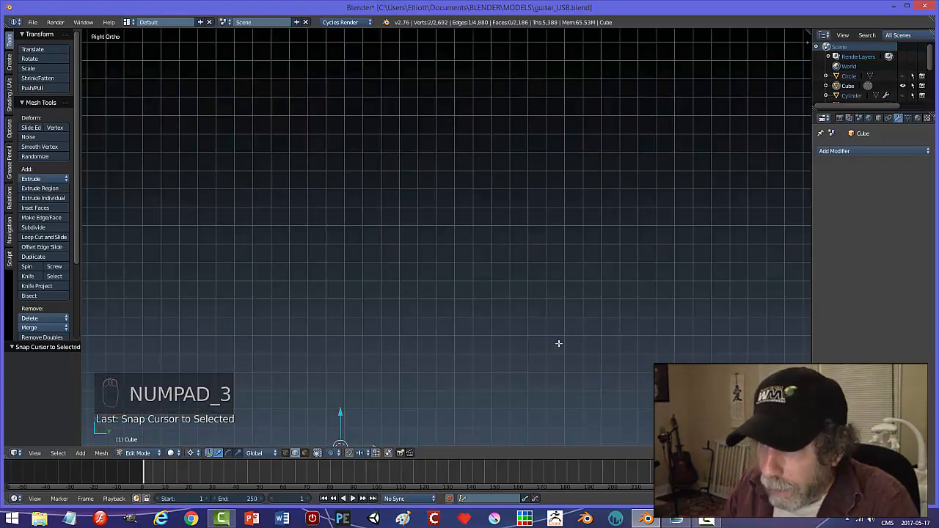
{"action": "middle_click_drag", "start_coordinate": [558, 363], "coordinate": [540, 303], "text": "shift"}
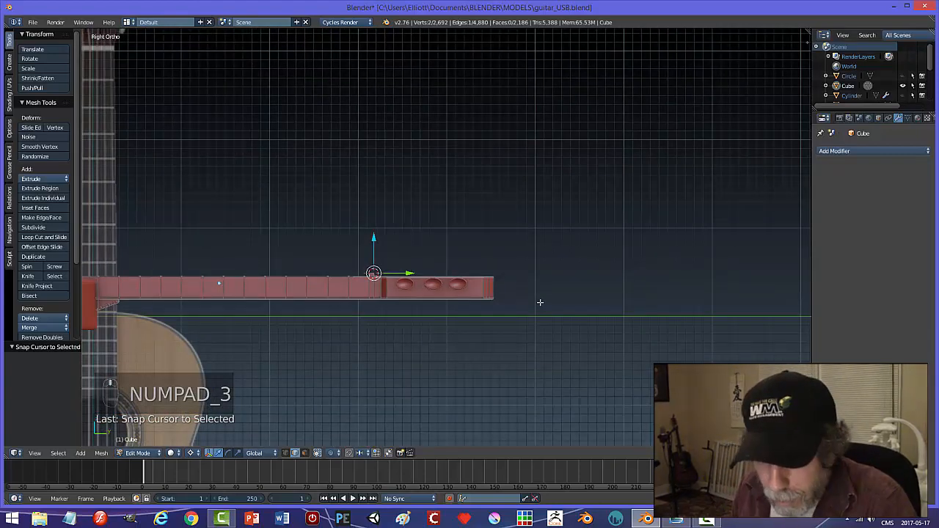
{"action": "key", "text": "z"}
{"action": "left_click", "coordinate": [597, 310]}
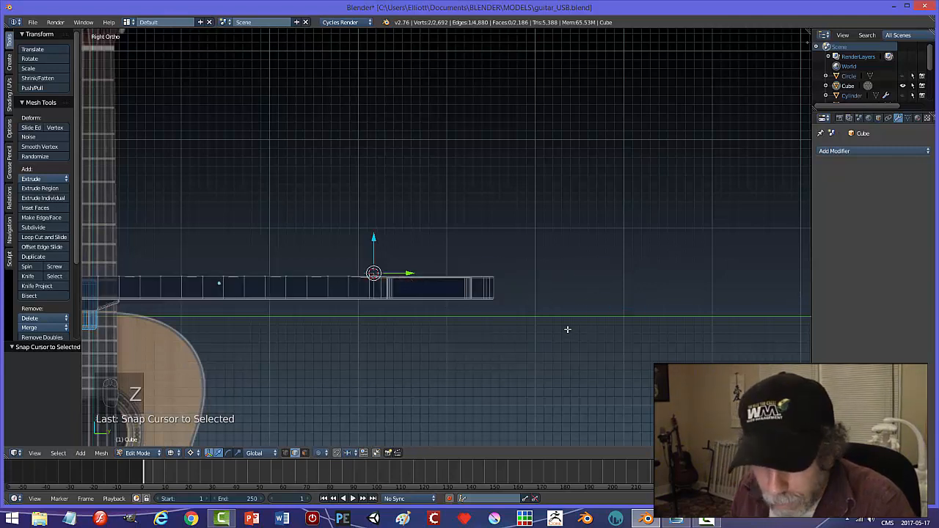
{"action": "key", "text": "ctrl+Tab"}
{"action": "left_click", "coordinate": [565, 320]}
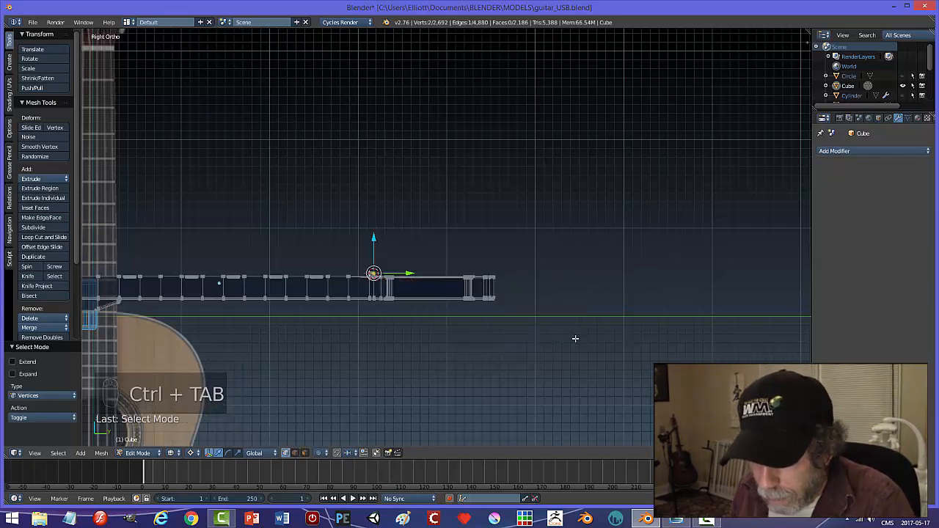
Try to tilt all headstock vertices downward about the 3D cursor at the nut
{"action": "key", "text": "b"}
{"action": "left_click_drag", "start_coordinate": [598, 362], "coordinate": [379, 236]}
{"action": "scroll", "coordinate": [445, 311], "scroll_direction": "up", "scroll_amount": 4}
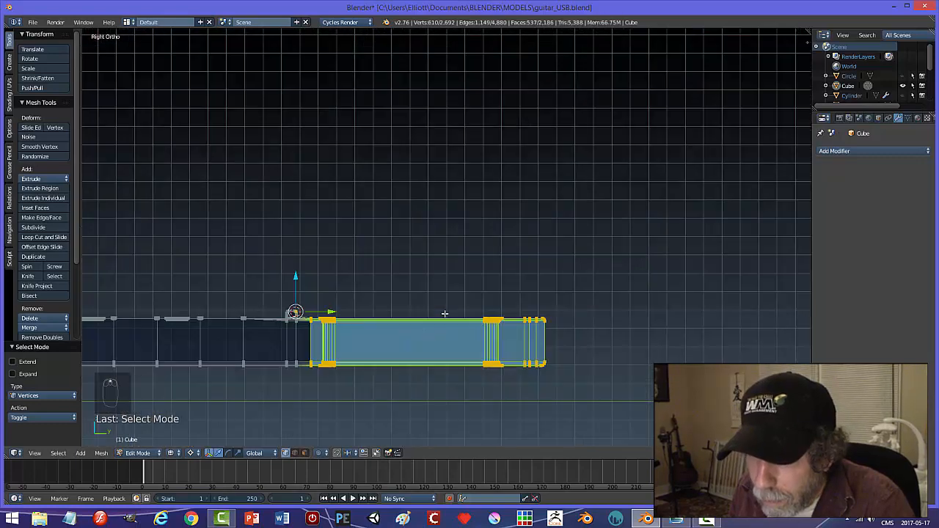
{"action": "scroll", "coordinate": [399, 337], "scroll_direction": "up", "scroll_amount": 2}
{"action": "middle_click_drag", "start_coordinate": [367, 368], "coordinate": [408, 248], "text": "shift"}
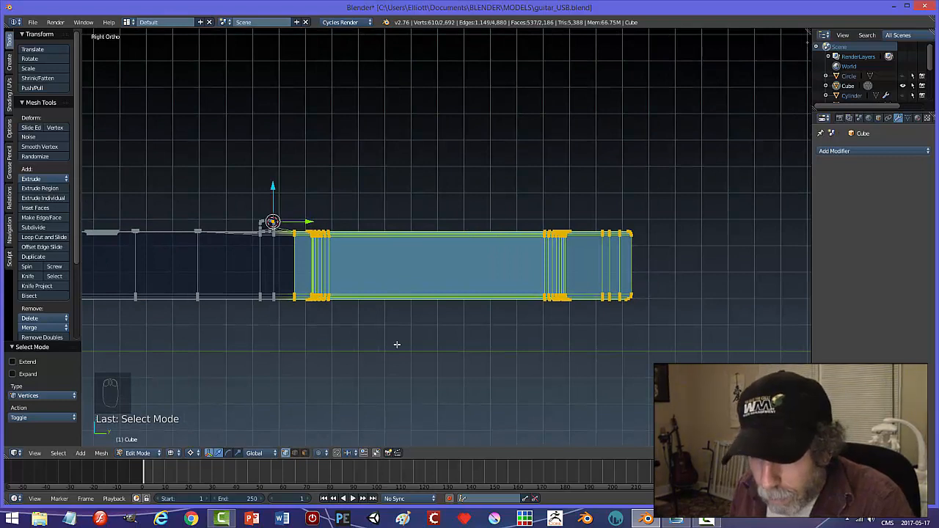
{"action": "key", "text": "r"}
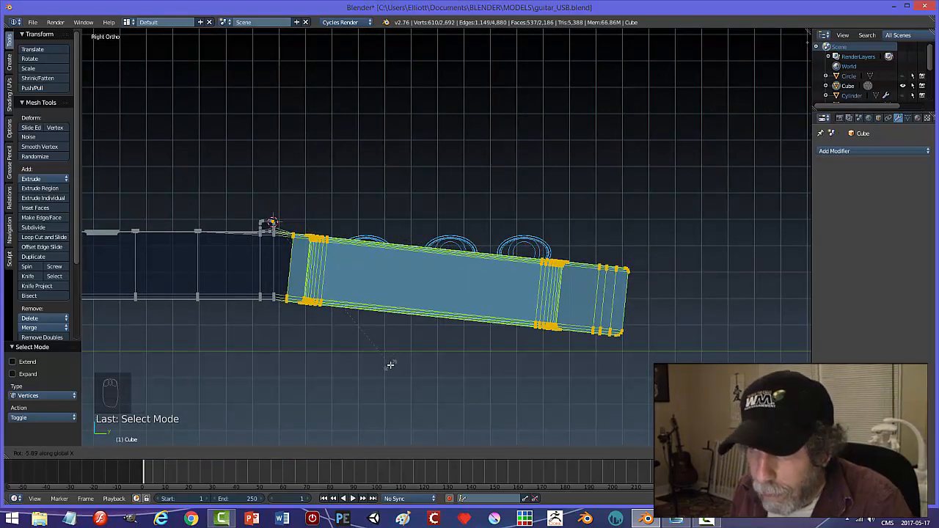
{"action": "key", "text": "Escape"}
{"action": "key", "text": "a"}
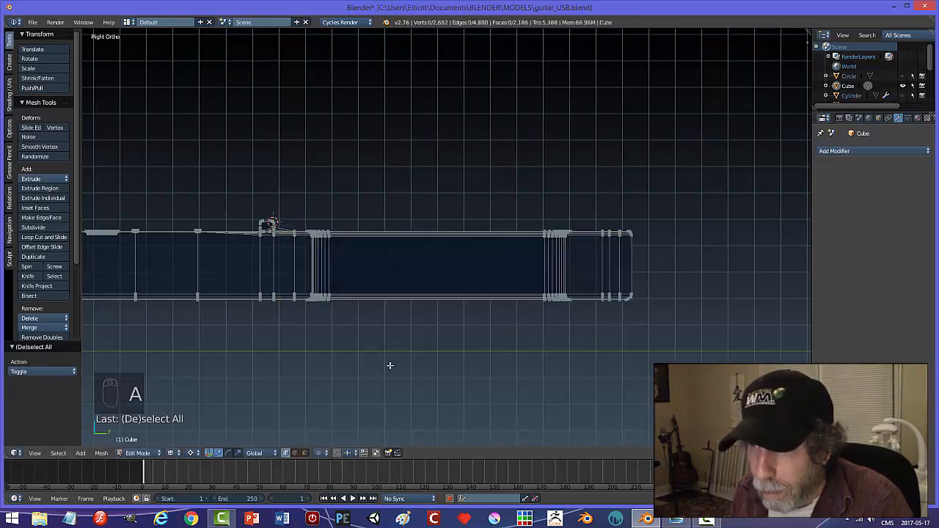
Try to join the three tuning-peg objects to the neck in Object Mode, then undo the join
{"action": "middle_click_drag", "start_coordinate": [388, 359], "coordinate": [417, 361]}
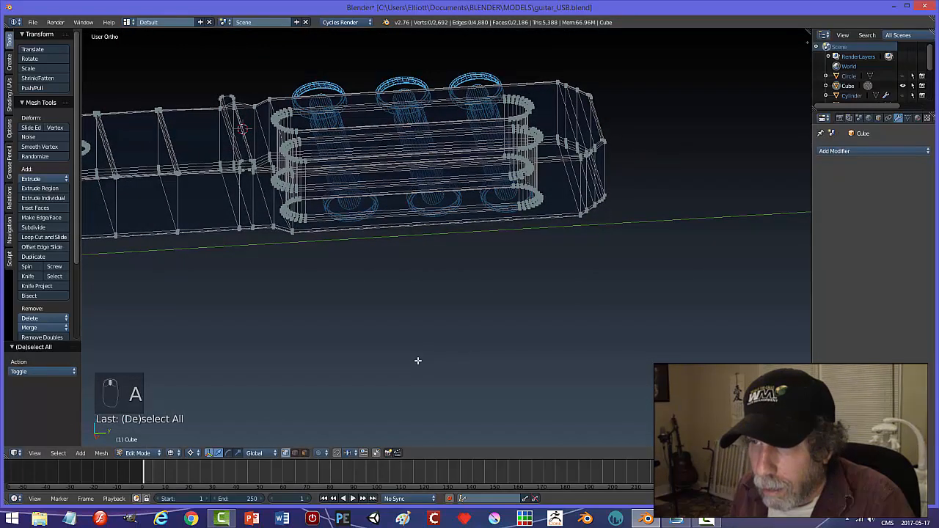
{"action": "key", "text": "Tab"}
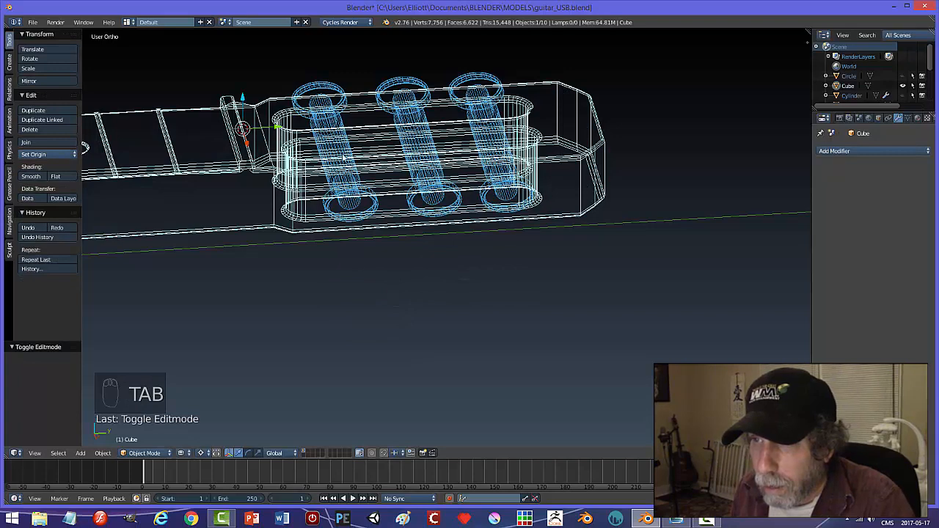
{"action": "left_click", "coordinate": [320, 87], "text": "shift"}
{"action": "left_click", "coordinate": [400, 83], "text": "shift"}
{"action": "left_click", "coordinate": [474, 75], "text": "shift"}
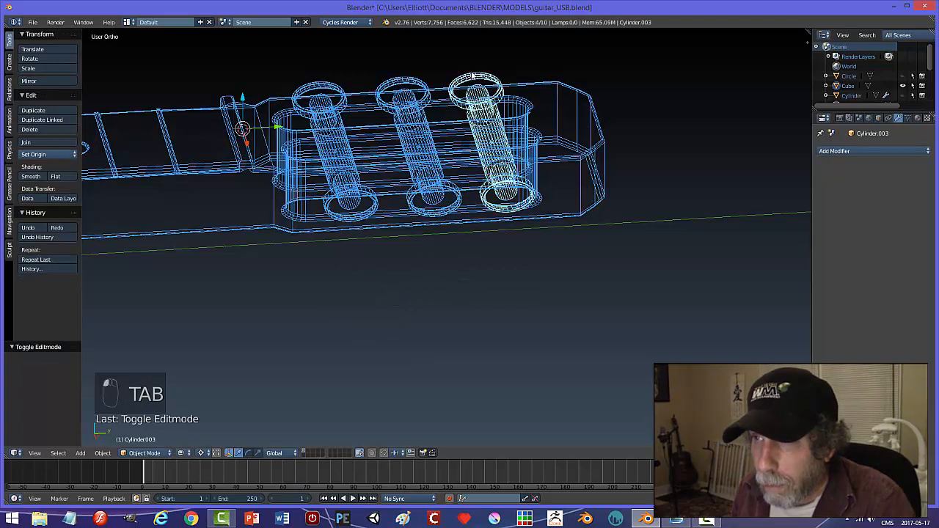
{"action": "right_click", "coordinate": [558, 97], "text": "shift"}
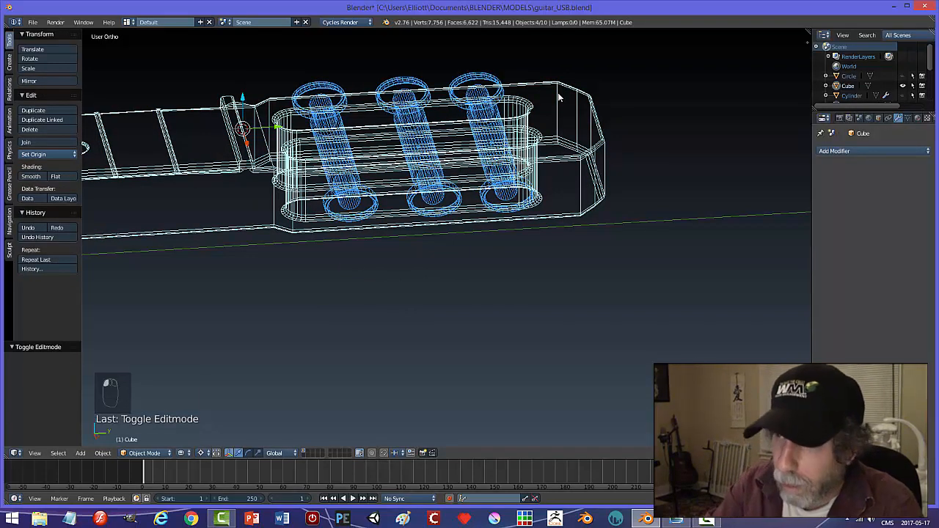
{"action": "key", "text": "ctrl+j"}
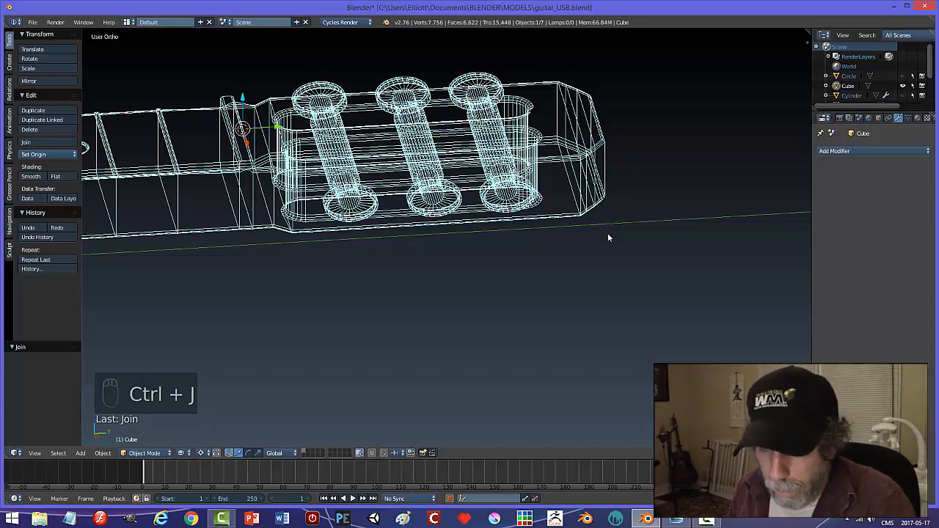
{"action": "key", "text": "z"}
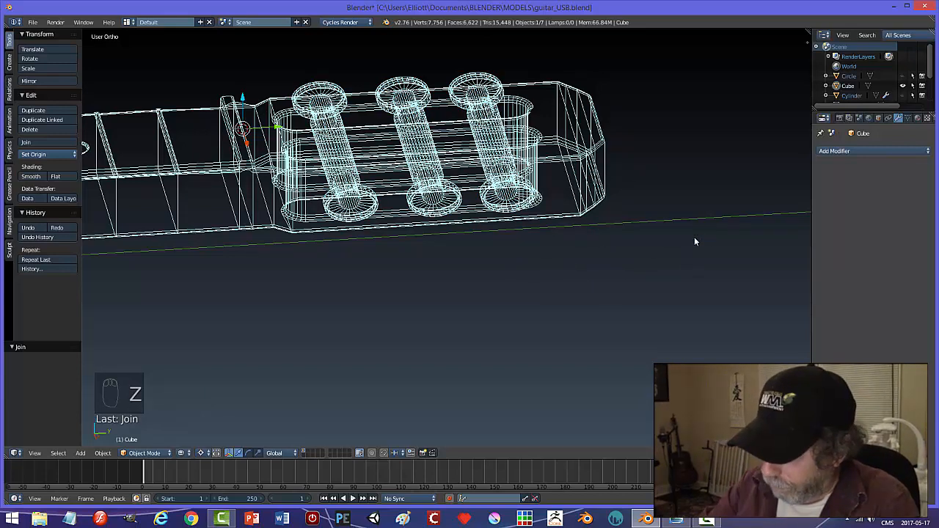
{"action": "key", "text": "KP_3"}
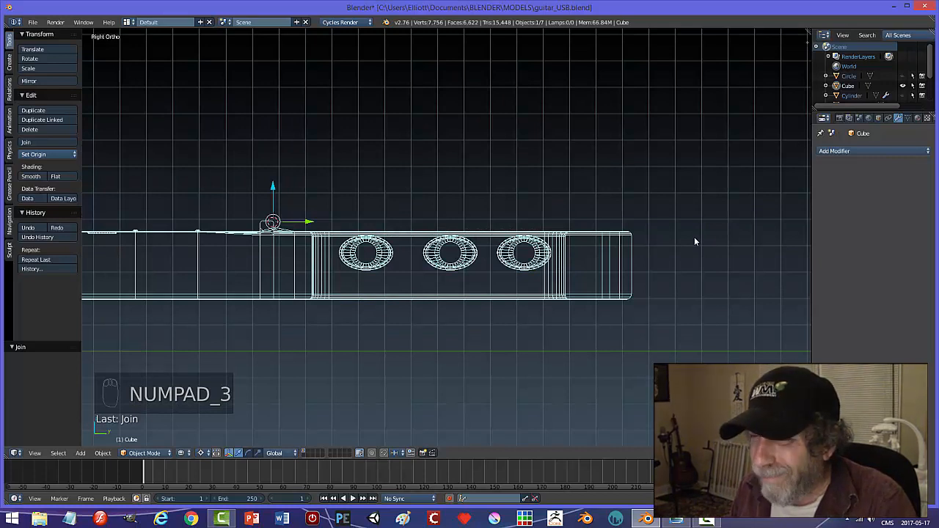
{"action": "key", "text": "ctrl+z"}
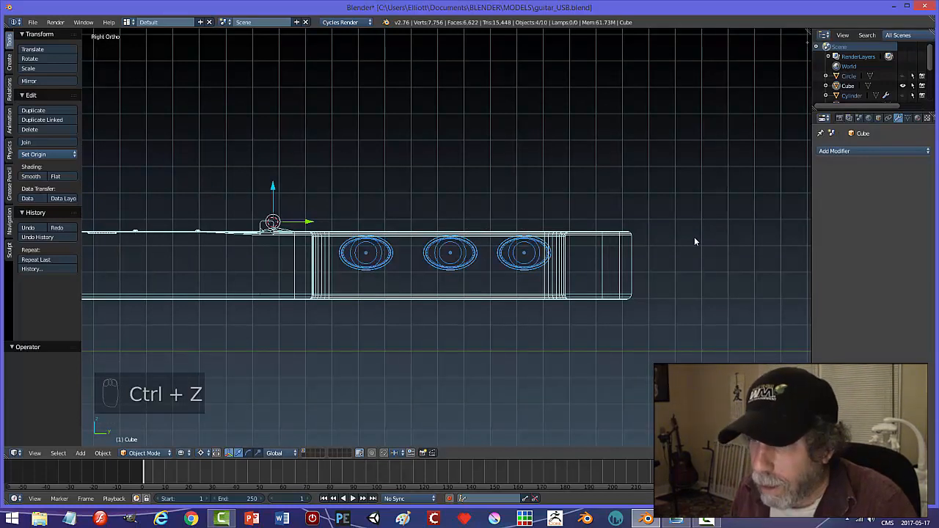
Select the three tuning-peg objects and lower them about 0.039 units along Z on the headstock
{"action": "right_click", "coordinate": [386, 264]}
{"action": "right_click", "coordinate": [424, 263], "text": "shift"}
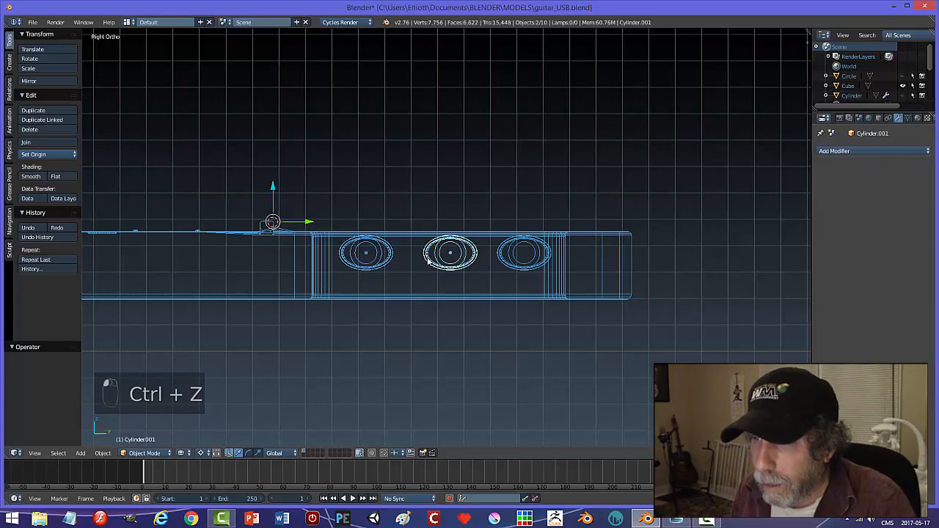
{"action": "right_click", "coordinate": [501, 261], "text": "shift"}
{"action": "middle_click_drag", "start_coordinate": [530, 264], "coordinate": [540, 277]}
{"action": "key", "text": "z"}
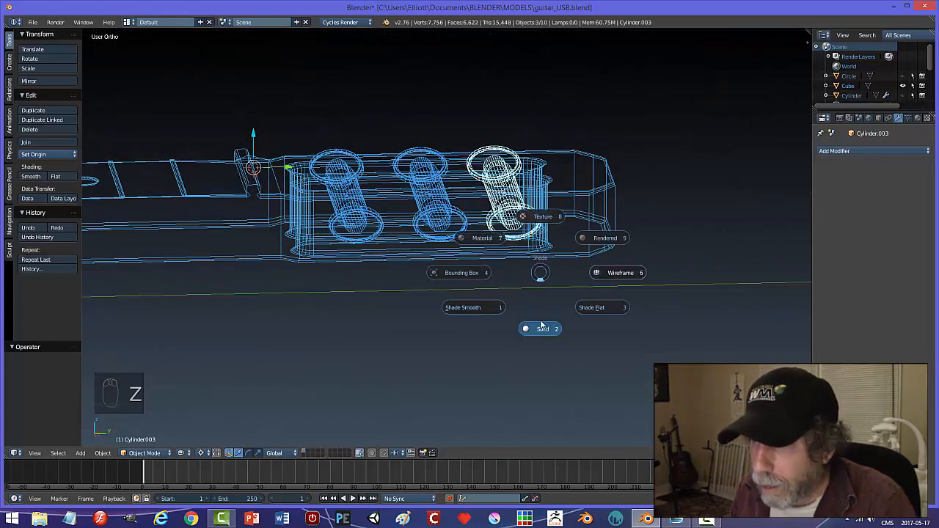
{"action": "left_click", "coordinate": [534, 312]}
{"action": "key", "text": "KP_3"}
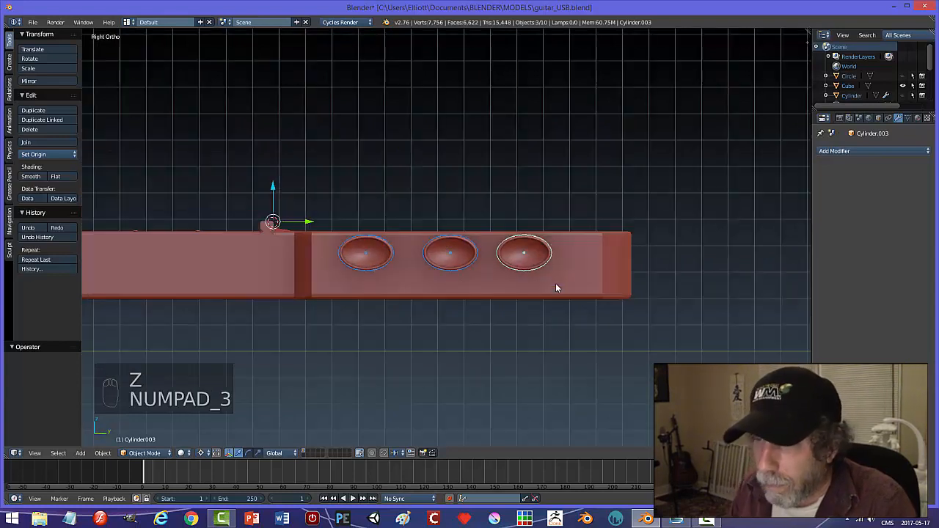
{"action": "key", "text": "g"}
{"action": "key", "text": "z"}
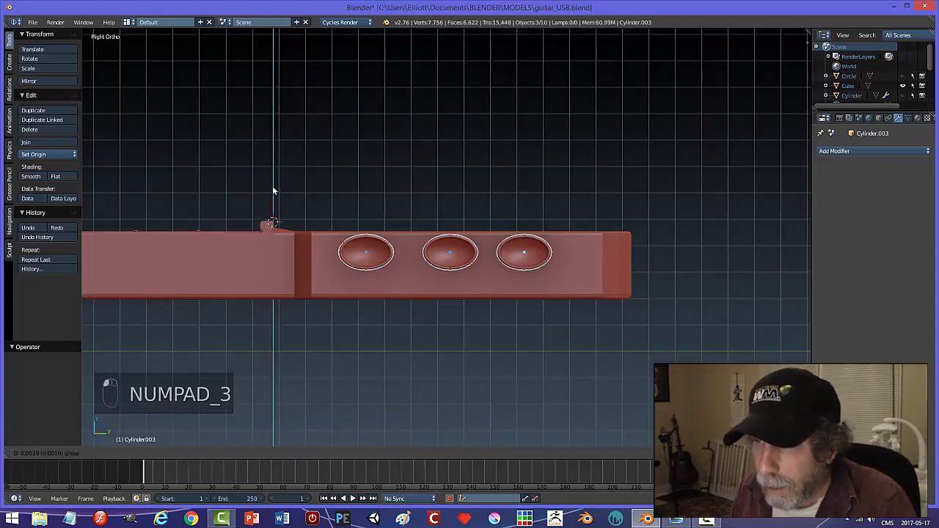
{"action": "left_click", "coordinate": [273, 202]}
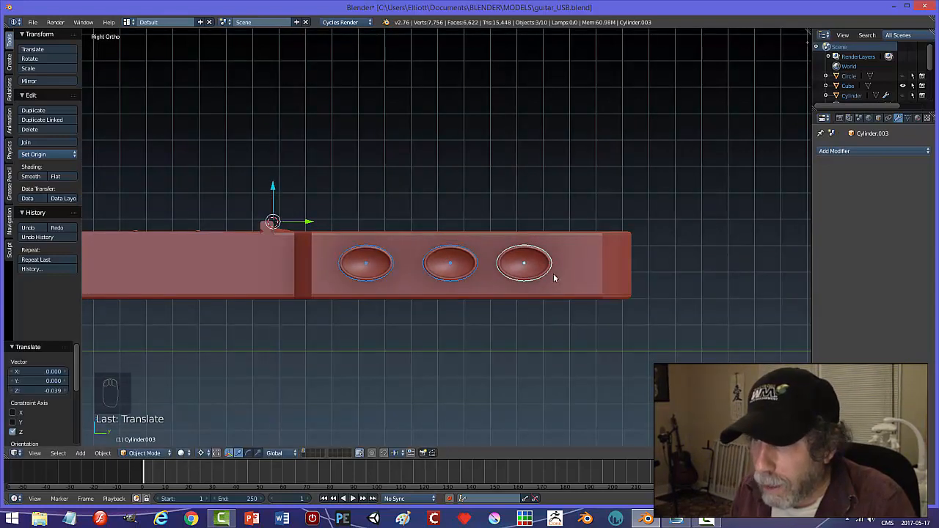
Join the three selected tuning-peg objects to the neck object
{"action": "middle_click_drag", "start_coordinate": [553, 273], "coordinate": [558, 304]}
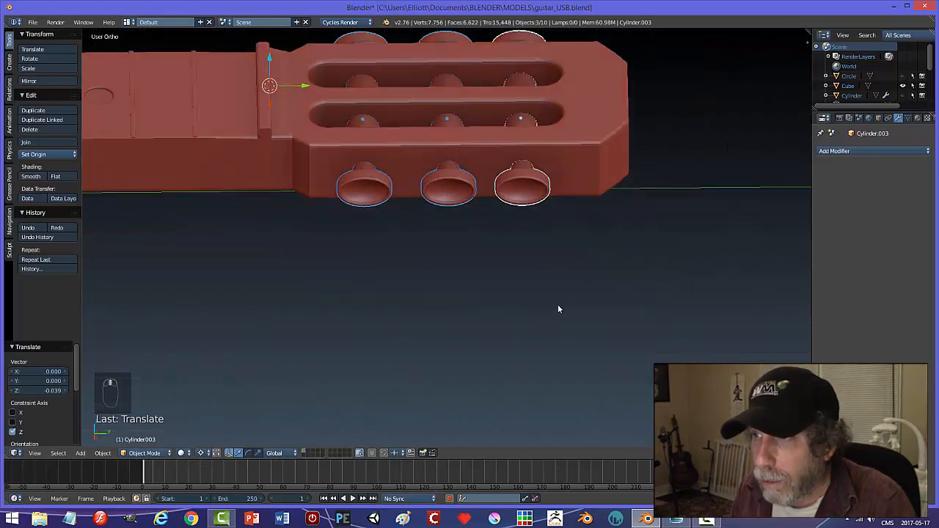
{"action": "right_click", "coordinate": [580, 172], "text": "shift"}
{"action": "key", "text": "ctrl+j"}
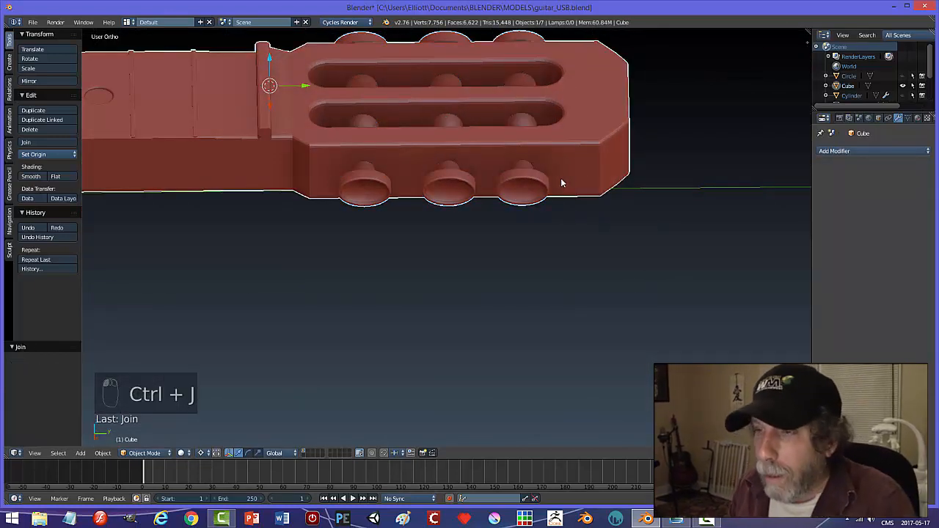
Box-select all headstock and peg vertices in the right wireframe view and rotate them down about 8.3° around the 3D cursor
{"action": "key", "text": "KP_3"}
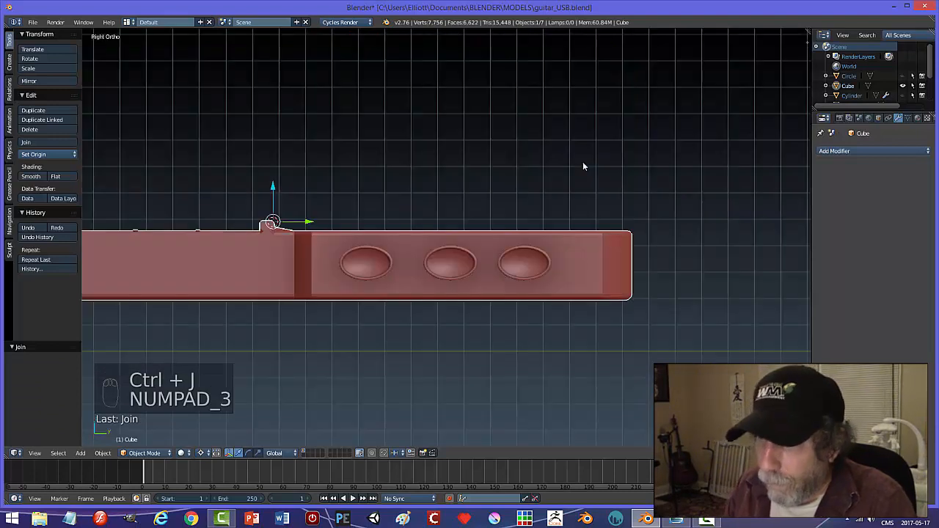
{"action": "key", "text": "z"}
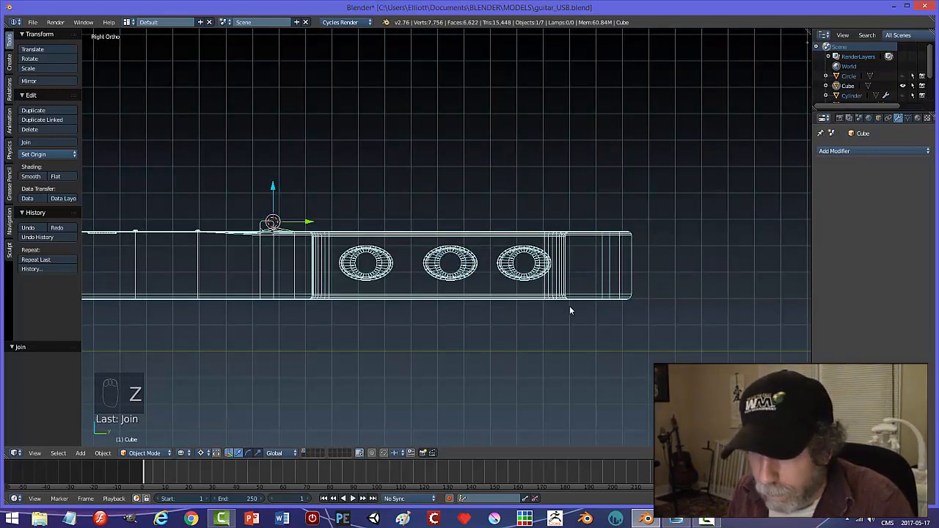
{"action": "key", "text": "Tab"}
{"action": "left_click", "coordinate": [637, 307]}
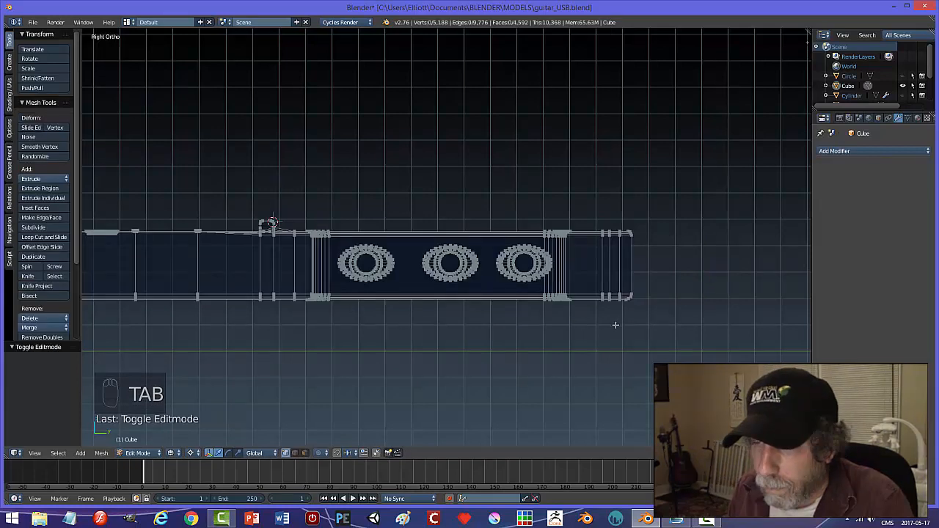
{"action": "key", "text": "b"}
{"action": "key", "text": "b"}
{"action": "left_click_drag", "start_coordinate": [698, 342], "coordinate": [283, 183]}
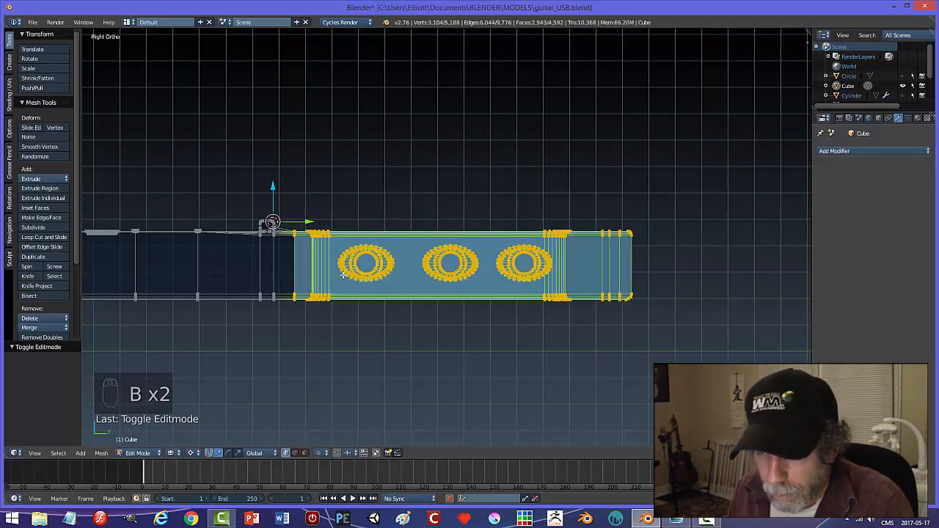
{"action": "key", "text": "r"}
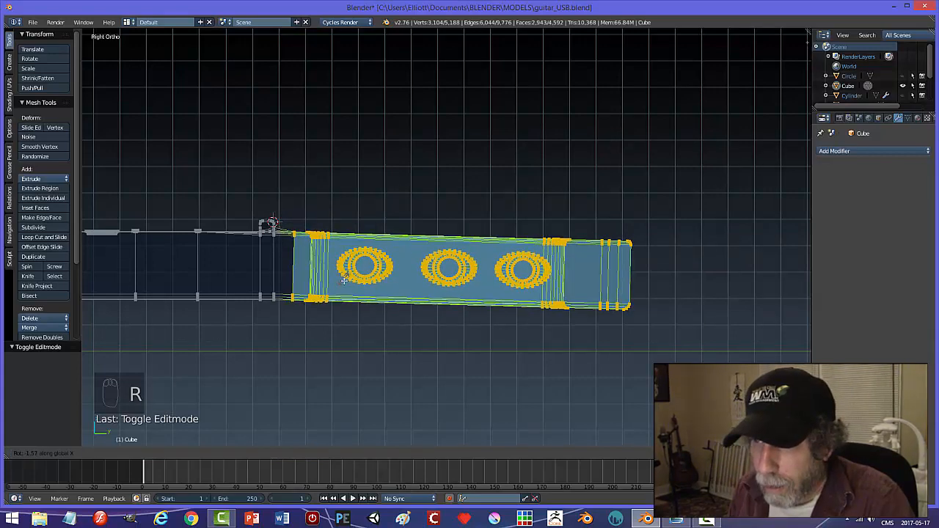
{"action": "left_click", "coordinate": [387, 281]}
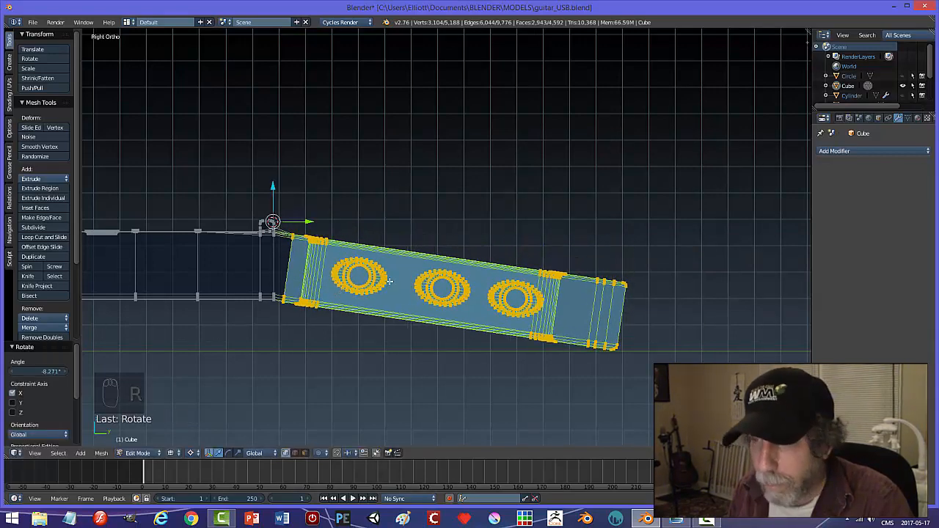
Deselect the vertices, return to Object Mode and display the model in solid shading
{"action": "key", "text": "a"}
{"action": "key", "text": "Tab"}
{"action": "middle_click_drag", "start_coordinate": [406, 221], "coordinate": [312, 243]}
{"action": "key", "text": "z"}
{"action": "left_click", "coordinate": [424, 301]}
Try smooth shading on the guitar body, then set it back to flat shading
{"action": "scroll", "coordinate": [379, 236], "scroll_direction": "down", "scroll_amount": 3}
{"action": "key", "text": "a"}
{"action": "scroll", "coordinate": [409, 253], "scroll_direction": "down", "scroll_amount": 2}
{"action": "middle_click_drag", "start_coordinate": [404, 273], "coordinate": [409, 294]}
{"action": "scroll", "coordinate": [437, 287], "scroll_direction": "up", "scroll_amount": 2}
{"action": "left_click", "coordinate": [355, 257]}
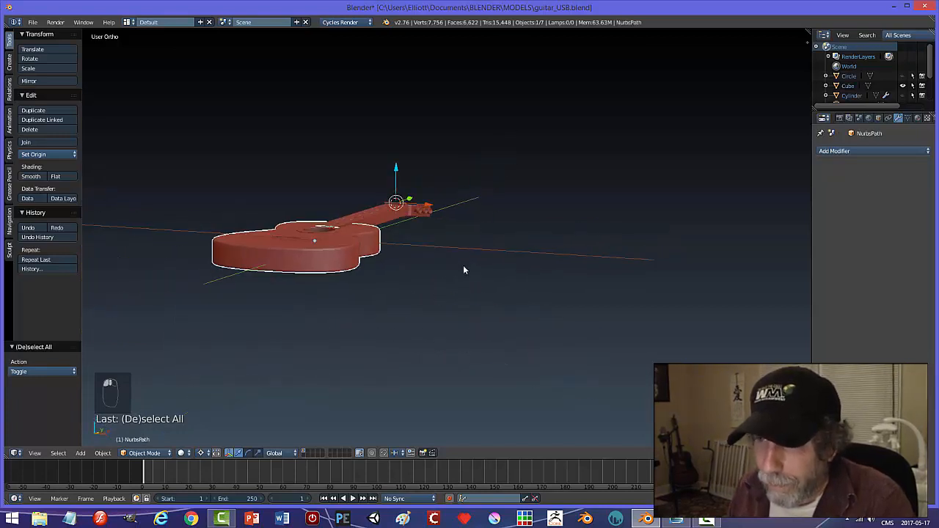
{"action": "left_click", "coordinate": [33, 177]}
{"action": "mouse_move", "coordinate": [518, 252]}
{"action": "middle_mouse_down"}
{"action": "mouse_move", "coordinate": [510, 287]}
{"action": "mouse_move", "coordinate": [535, 255]}
{"action": "mouse_move", "coordinate": [494, 279]}
{"action": "mouse_move", "coordinate": [445, 275]}
{"action": "mouse_move", "coordinate": [388, 297]}
{"action": "middle_mouse_up"}
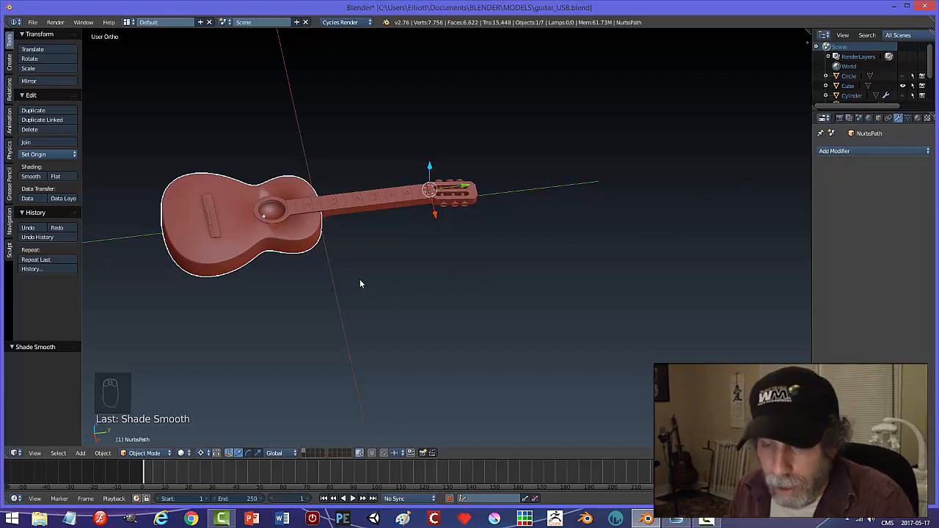
{"action": "left_click", "coordinate": [56, 177]}
Select the neck followed by the guitar body and join them into one object
{"action": "scroll", "coordinate": [334, 293], "scroll_direction": "up", "scroll_amount": 3}
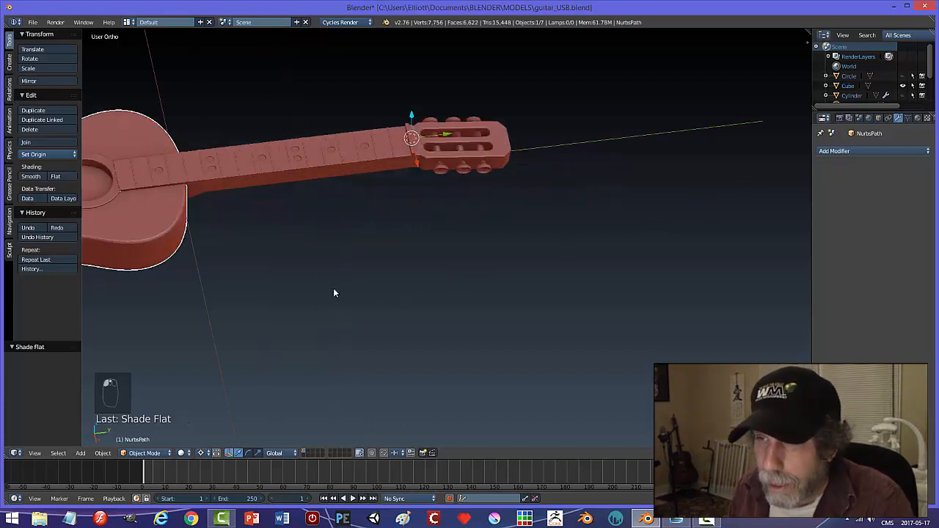
{"action": "right_click", "coordinate": [290, 175]}
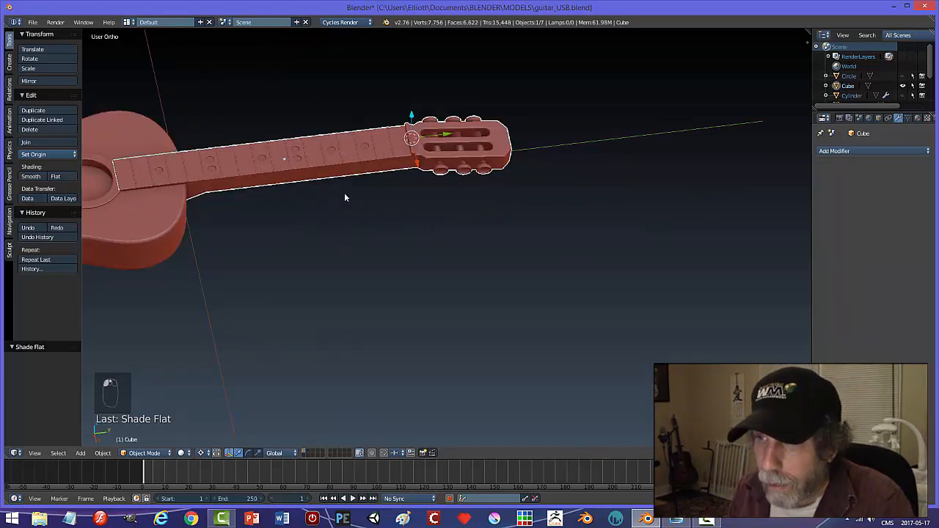
{"action": "right_click", "coordinate": [166, 221], "text": "shift"}
{"action": "middle_click_drag", "start_coordinate": [248, 255], "coordinate": [270, 257]}
{"action": "scroll", "coordinate": [268, 258], "scroll_direction": "down", "scroll_amount": 3}
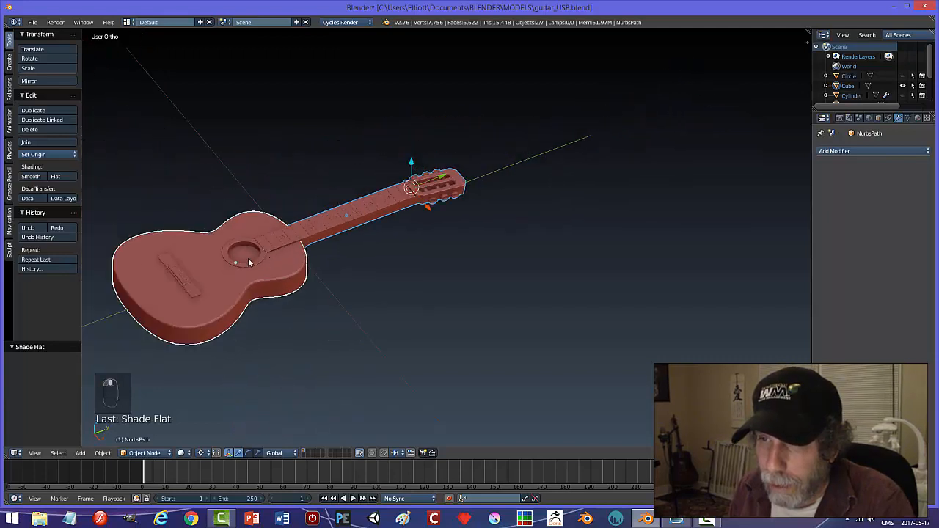
{"action": "left_click", "coordinate": [244, 263], "text": "shift"}
{"action": "left_click", "coordinate": [281, 266], "text": "shift"}
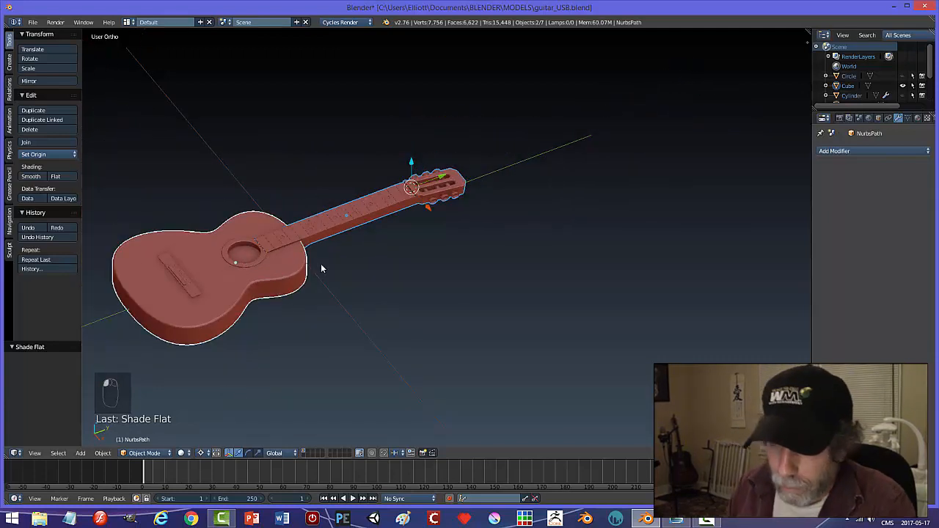
{"action": "key", "text": "ctrl+j"}
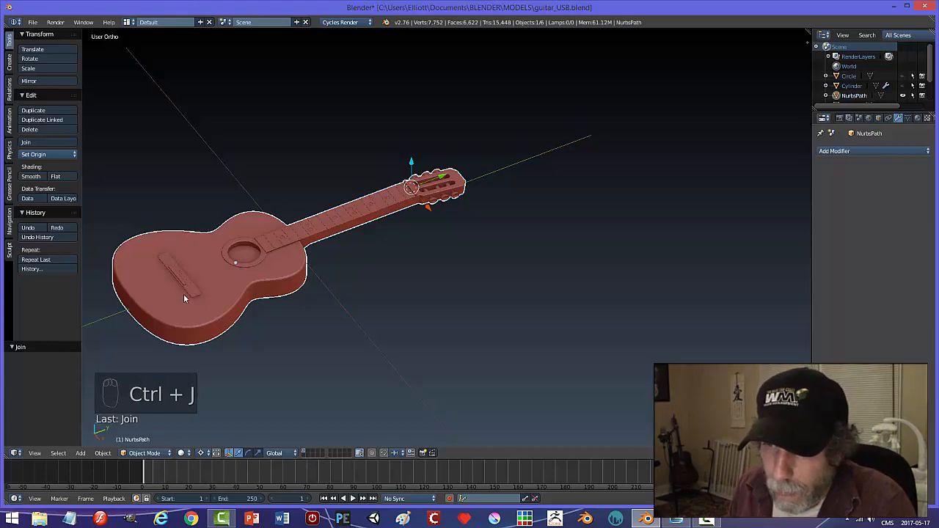
Join the bridge plate and the two narrow strips on it to the guitar body
{"action": "scroll", "coordinate": [183, 294], "scroll_direction": "up", "scroll_amount": 4}
{"action": "middle_click_drag", "start_coordinate": [261, 285], "coordinate": [593, 235], "text": "shift"}
{"action": "scroll", "coordinate": [380, 286], "scroll_direction": "up", "scroll_amount": 3}
{"action": "scroll", "coordinate": [373, 287], "scroll_direction": "down", "scroll_amount": 3}
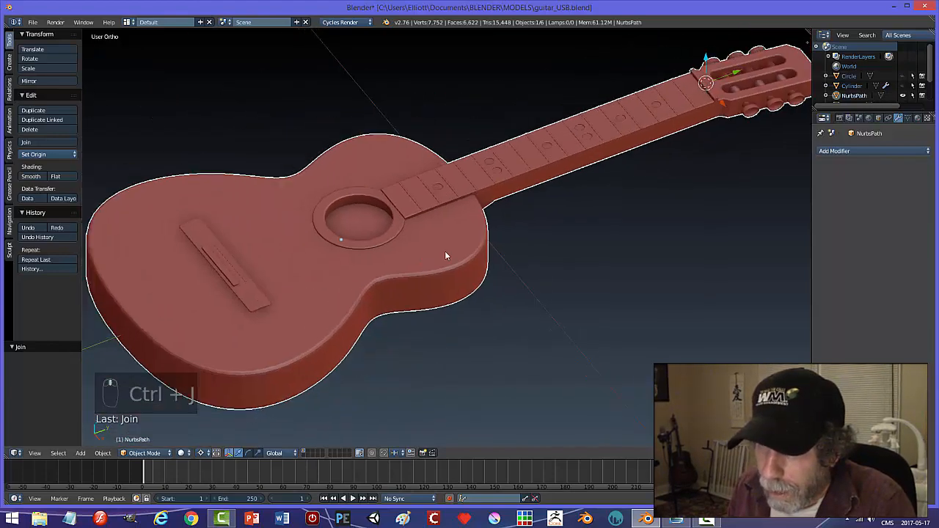
{"action": "middle_click_drag", "start_coordinate": [445, 251], "coordinate": [459, 253], "text": "shift"}
{"action": "left_click", "coordinate": [327, 247]}
{"action": "middle_click_drag", "start_coordinate": [356, 285], "coordinate": [302, 222]}
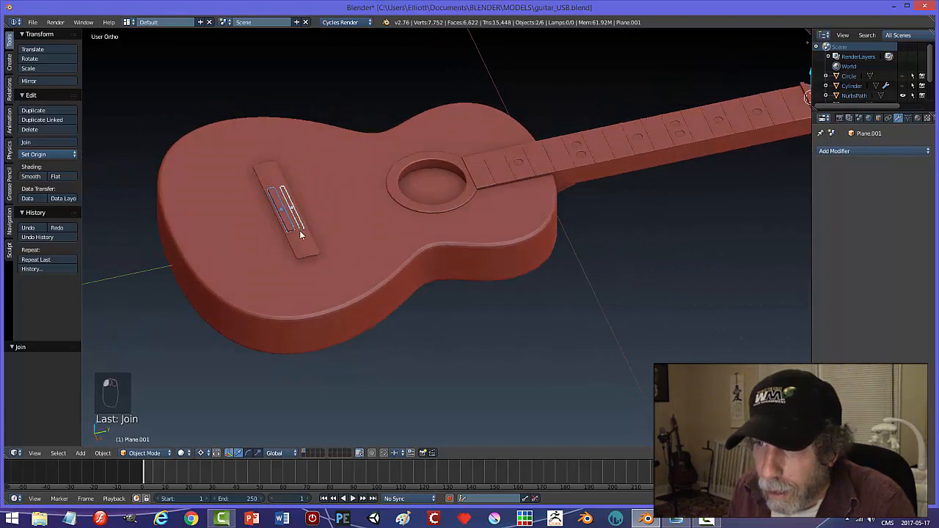
{"action": "left_click", "coordinate": [358, 259]}
{"action": "key", "text": "ctrl+j"}
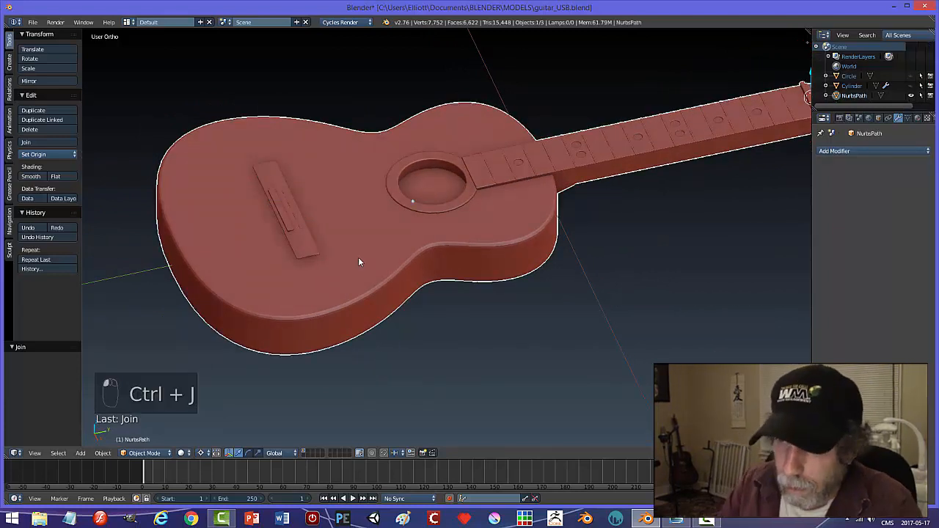
Try moving the joined guitar about 2.6 units along negative Y, then undo the move
{"action": "scroll", "coordinate": [668, 206], "scroll_direction": "down", "scroll_amount": 4}
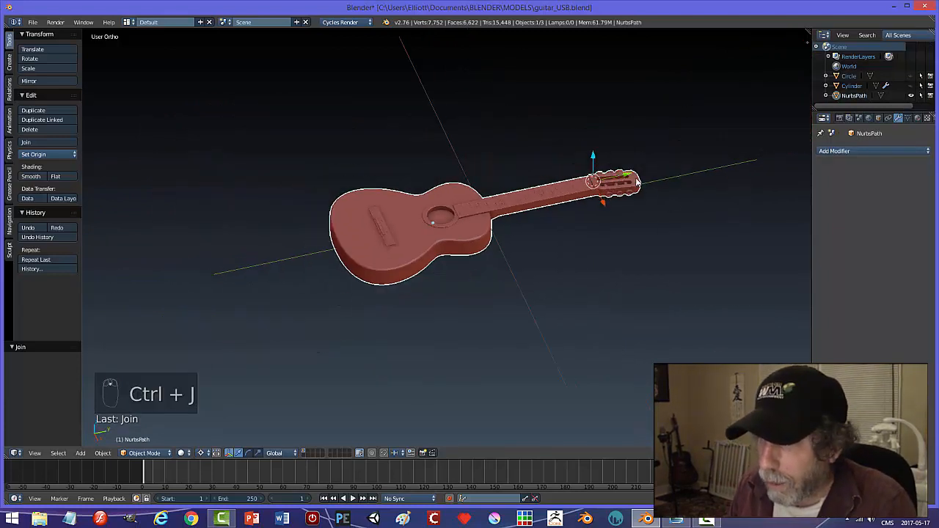
{"action": "key", "text": "g"}
{"action": "left_click", "coordinate": [629, 242]}
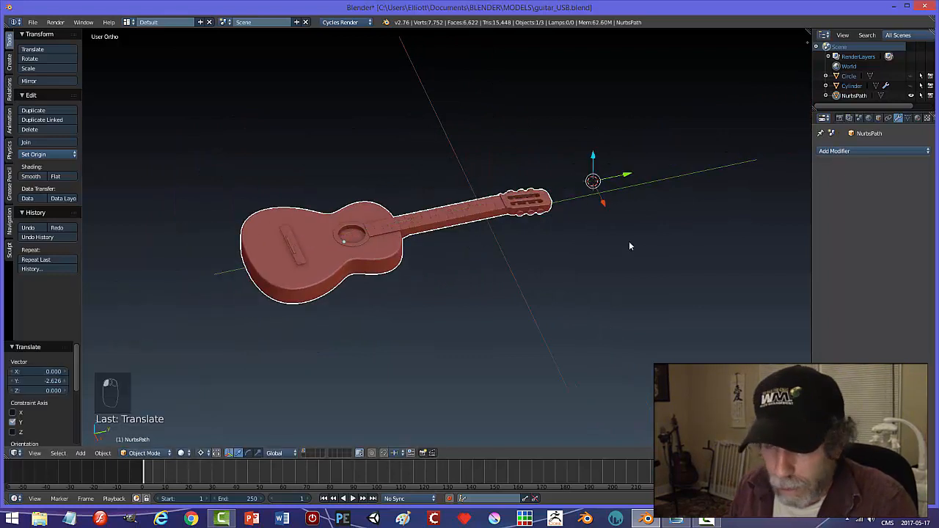
{"action": "key", "text": "ctrl+z"}
Unhide all hidden objects and delete the leftover Cylinder cutter object above the headstock
{"action": "key", "text": "alt+h"}
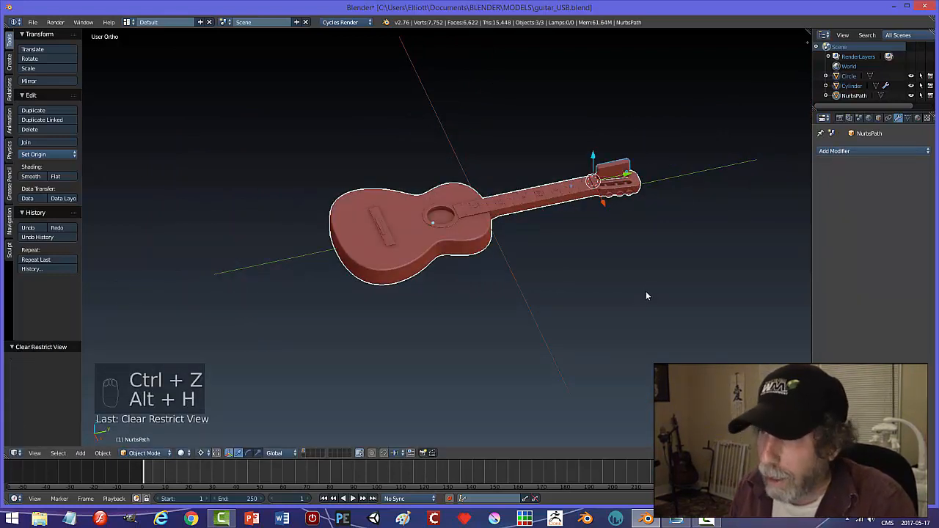
{"action": "right_click", "coordinate": [616, 166]}
{"action": "key", "text": "x"}
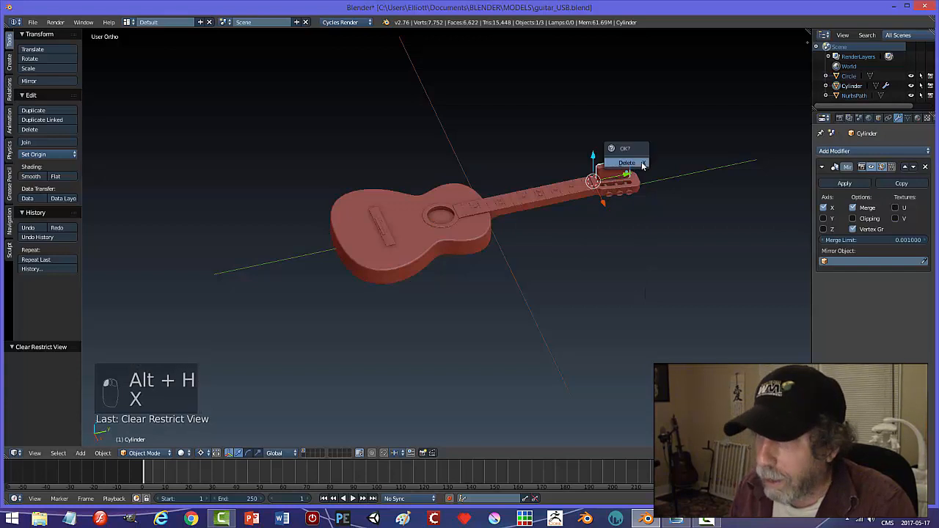
{"action": "left_click", "coordinate": [631, 159]}
{"action": "key", "text": "alt+h"}
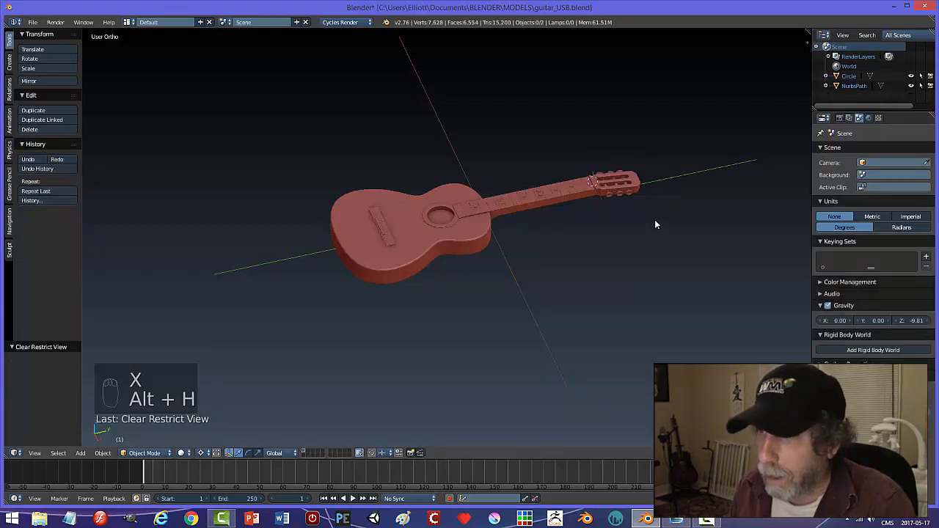
Select the joined guitar and apply smooth shading to it
{"action": "middle_click_drag", "start_coordinate": [578, 245], "coordinate": [485, 264]}
{"action": "right_click", "coordinate": [452, 250]}
{"action": "scroll", "coordinate": [486, 265], "scroll_direction": "up", "scroll_amount": 7}
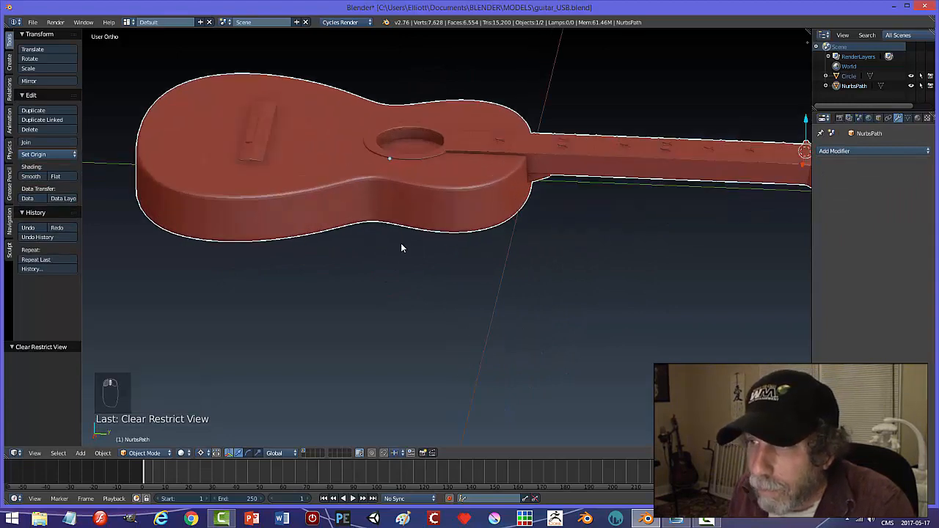
{"action": "scroll", "coordinate": [411, 249], "scroll_direction": "down", "scroll_amount": 2}
{"action": "left_click", "coordinate": [32, 177]}
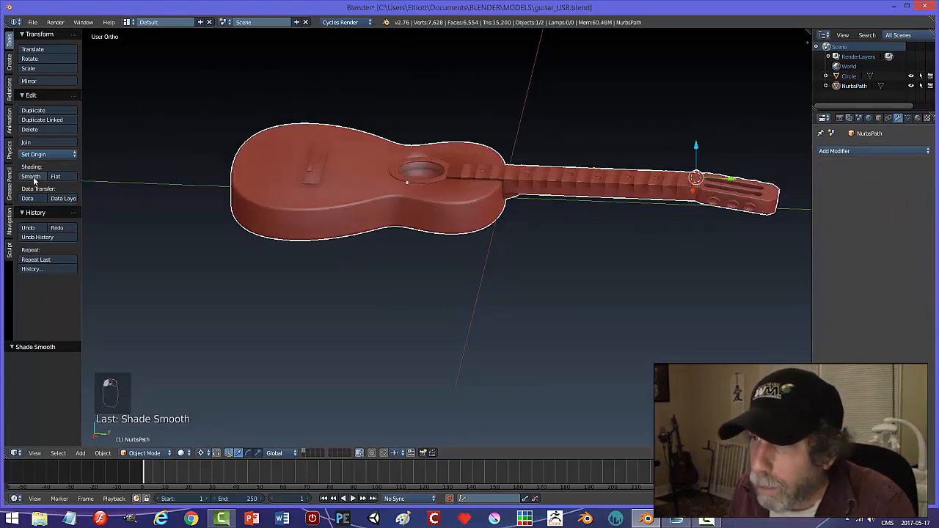
Enable Auto Smooth in the guitar mesh's normals settings and set its angle to 20°
{"action": "middle_click_drag", "start_coordinate": [636, 250], "coordinate": [622, 275]}
{"action": "left_click", "coordinate": [909, 120]}
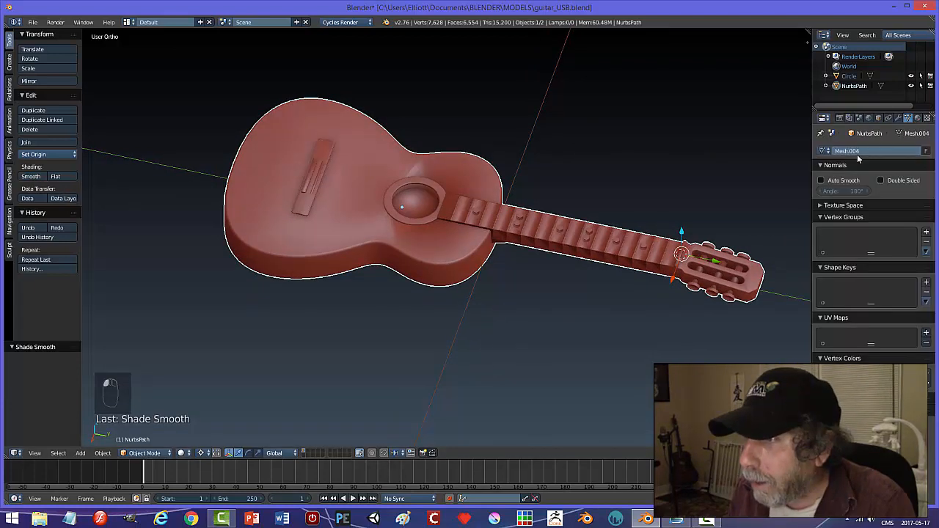
{"action": "left_click", "coordinate": [821, 180]}
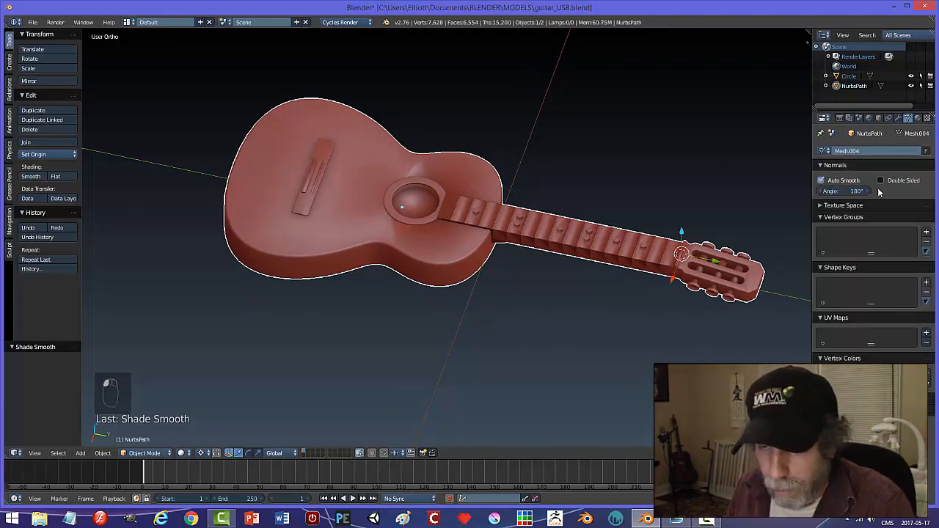
{"action": "key", "text": "2"}
{"action": "key", "text": "0"}
{"action": "key", "text": "Return"}
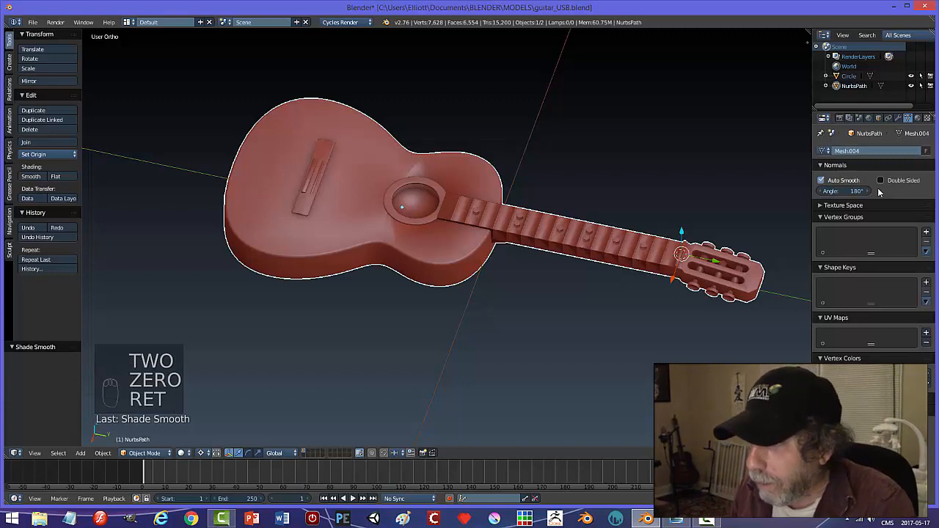
{"action": "left_click", "coordinate": [870, 192]}
{"action": "type", "text": "20"}
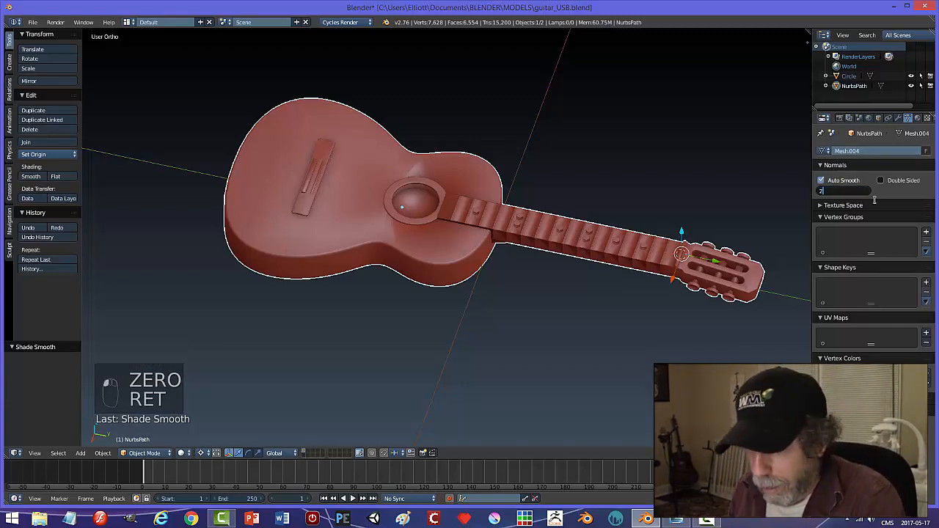
{"action": "key", "text": "Return"}
{"action": "middle_click_drag", "start_coordinate": [531, 284], "coordinate": [594, 257]}
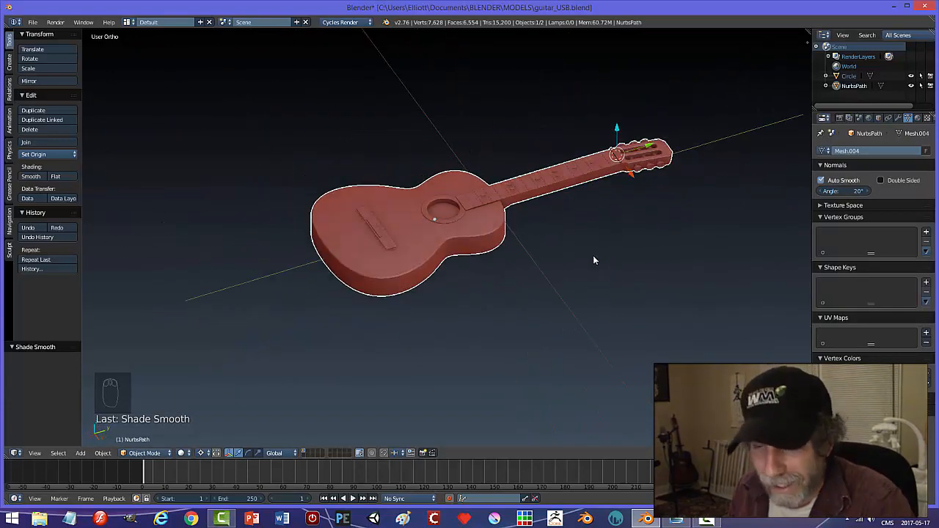
Save the file and deselect all objects
{"action": "key", "text": "ctrl+s"}
{"action": "key", "text": "a"}
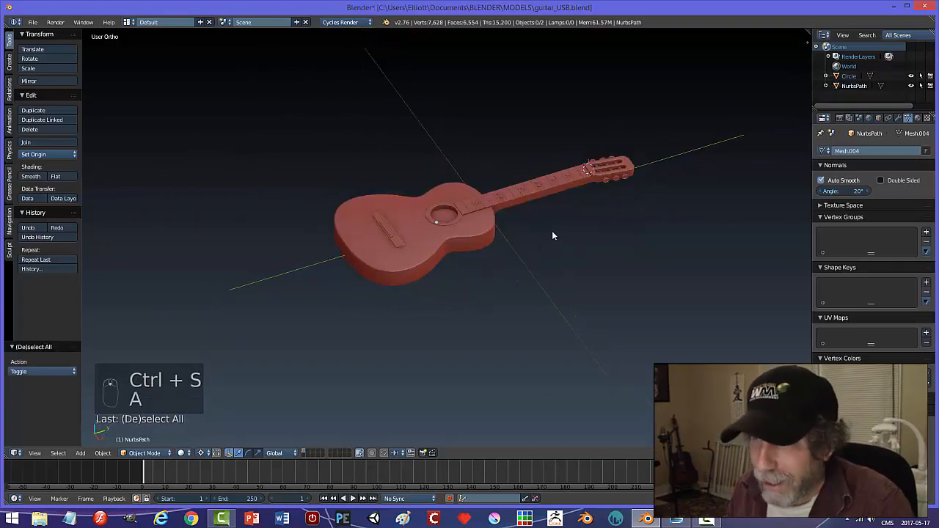
{"action": "middle_click_drag", "start_coordinate": [551, 233], "coordinate": [553, 277]}
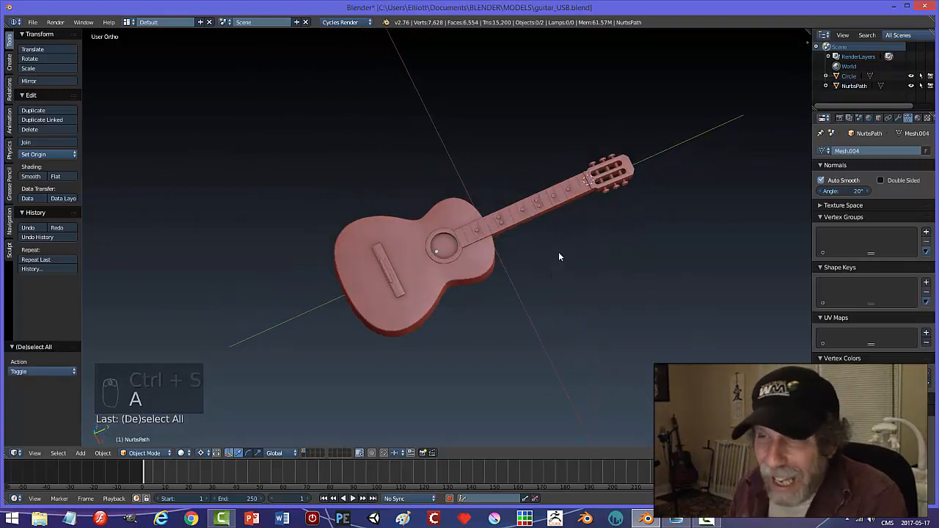
Set the guitar mesh's Auto Smooth angle to 12°, deselect the guitar and save the file
{"action": "right_click", "coordinate": [416, 265]}
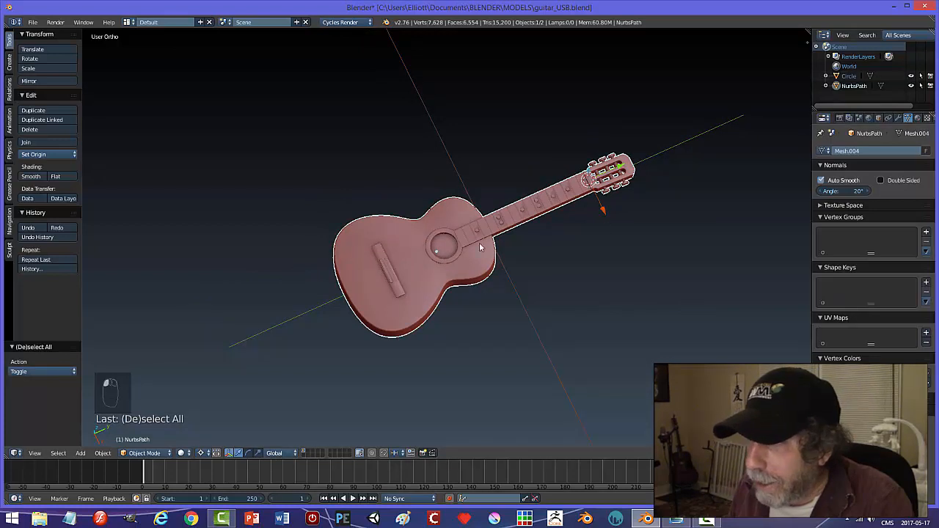
{"action": "left_click", "coordinate": [845, 192]}
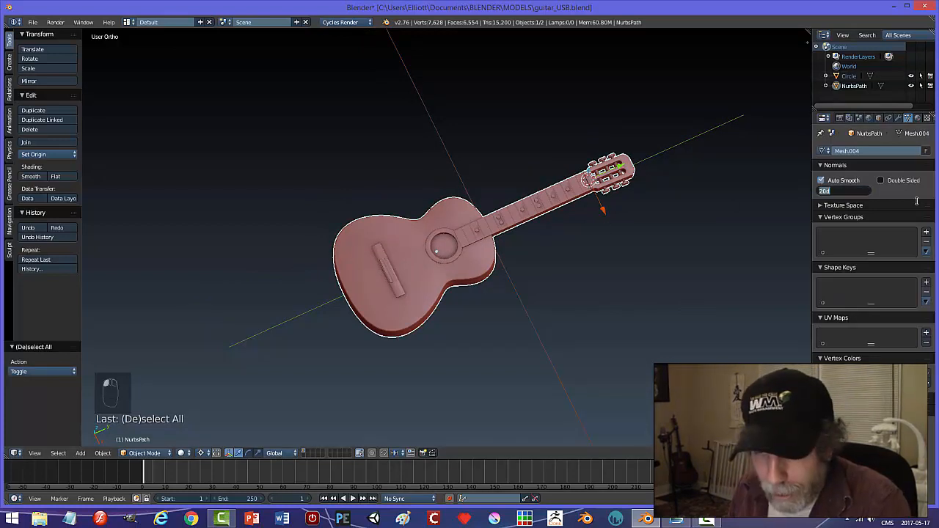
{"action": "key", "text": "Return"}
{"action": "key", "text": "a"}
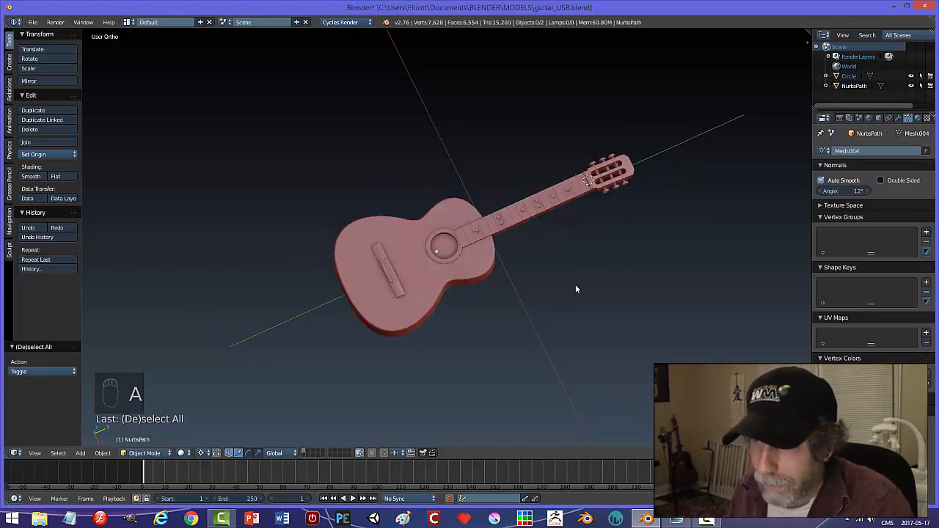
{"action": "key", "text": "ctrl+s"}
{"action": "middle_click_drag", "start_coordinate": [576, 284], "coordinate": [539, 288]}
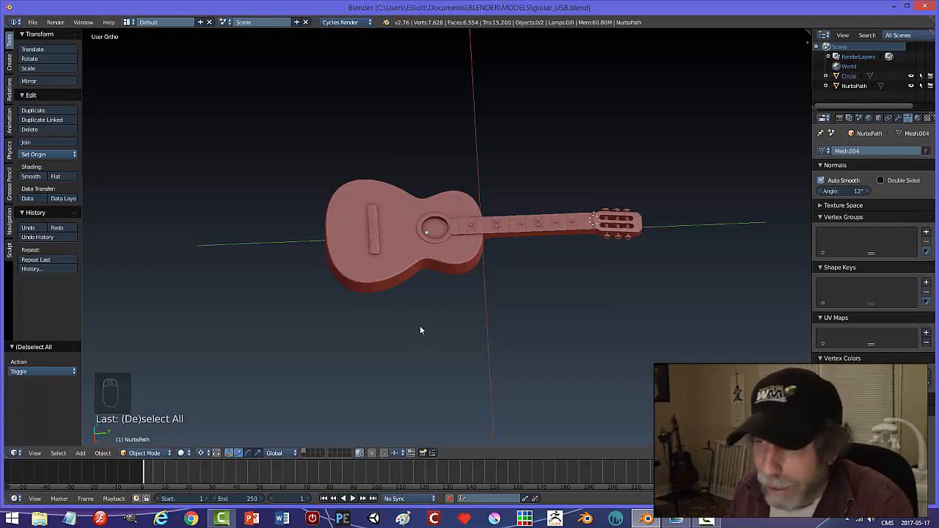
{"action": "key", "text": "ctrl+a"}
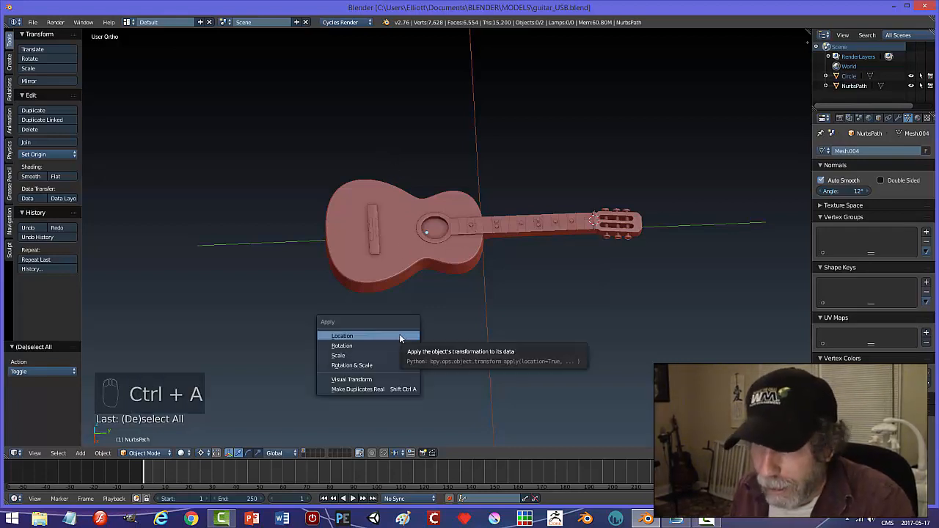
{"action": "key", "text": "Escape"}
{"action": "key", "text": "ctrl+s"}
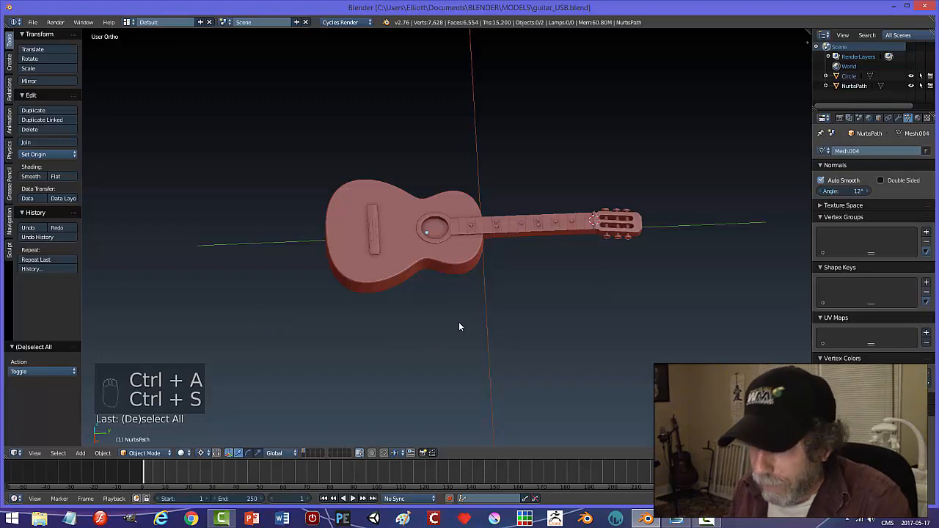
Select the guitar's whole mesh in Edit Mode and try a slightly slanted Bisect across the body between soundhole and bridge
{"action": "key", "text": "KP_7"}
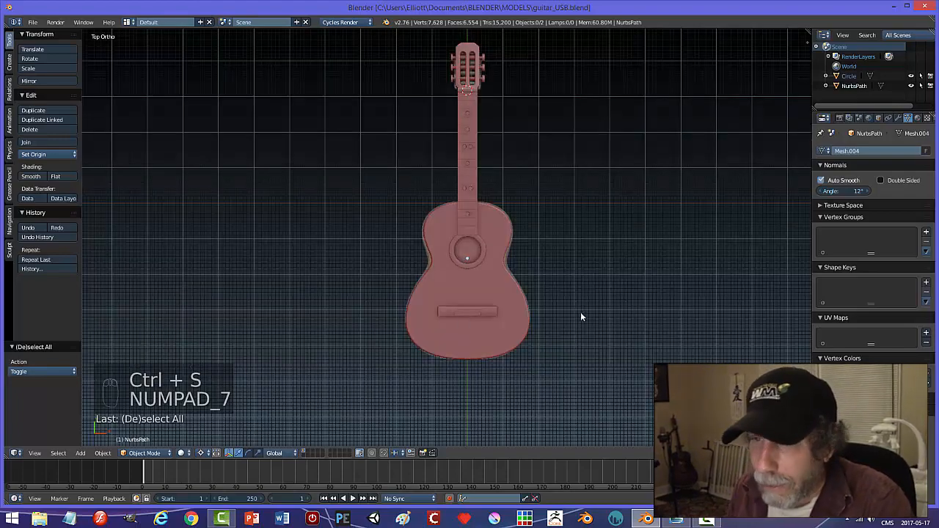
{"action": "left_click", "coordinate": [482, 289]}
{"action": "key", "text": "Tab"}
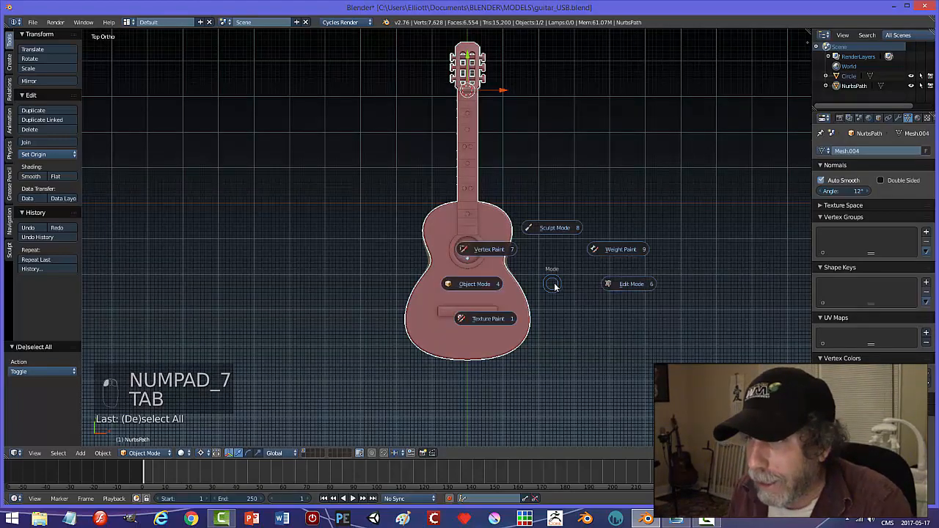
{"action": "left_click", "coordinate": [633, 285]}
{"action": "key", "text": "a"}
{"action": "key", "text": "a"}
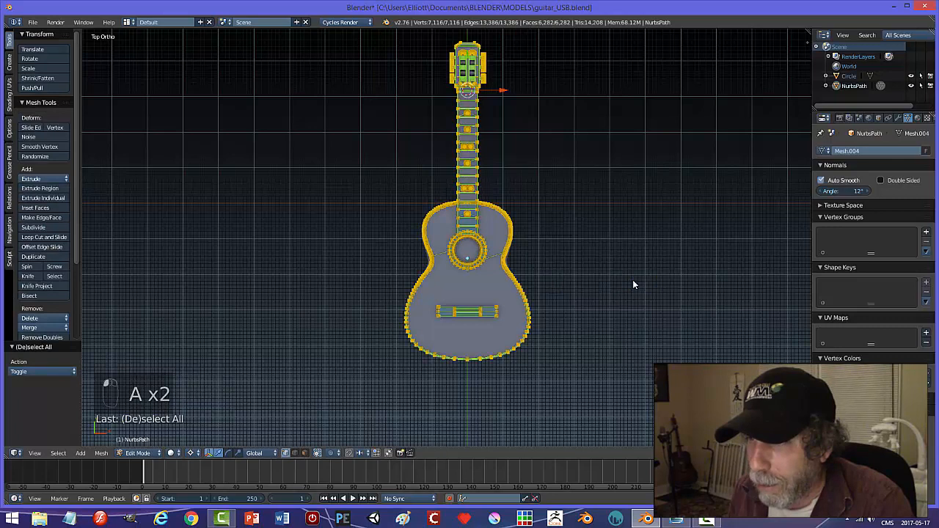
{"action": "left_click", "coordinate": [28, 296]}
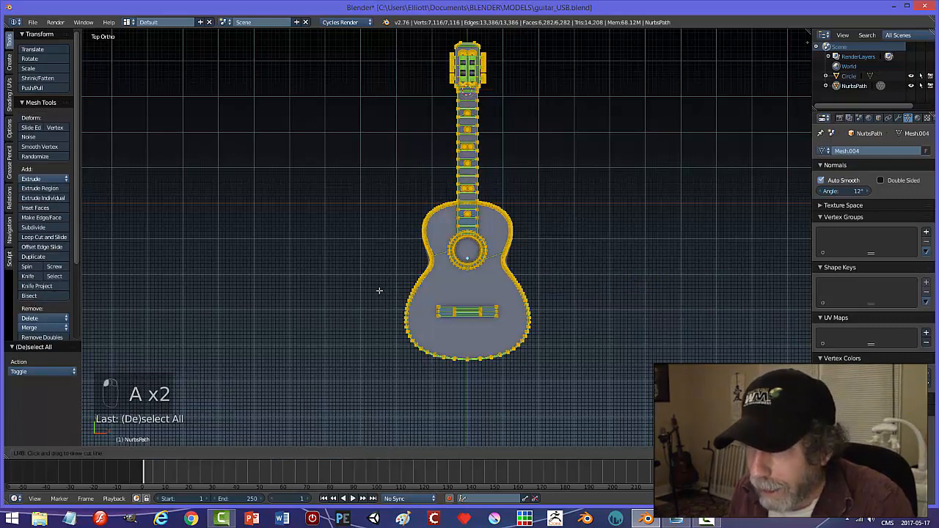
{"action": "left_click_drag", "start_coordinate": [380, 293], "coordinate": [597, 278]}
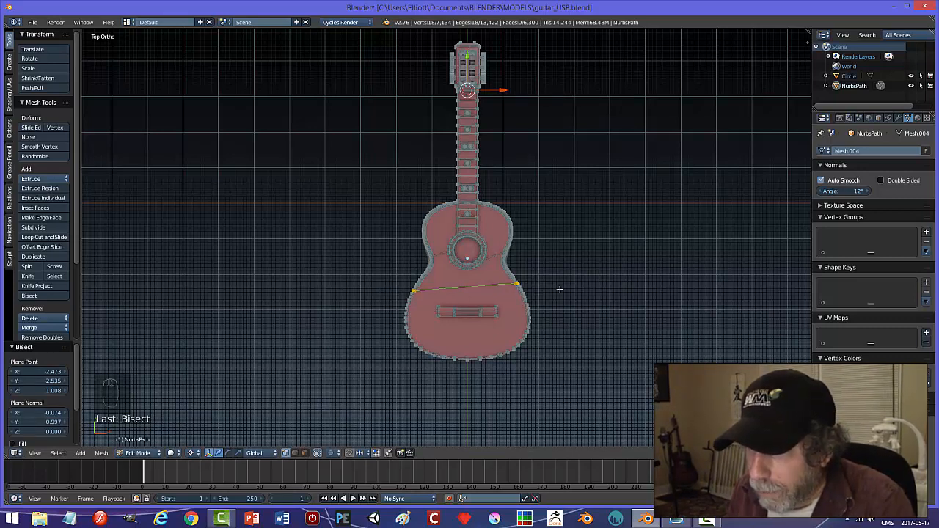
Try to flatten the bisect cut by scaling it to 0 along Y, then cancel the scaling and undo the cut
{"action": "key", "text": "s"}
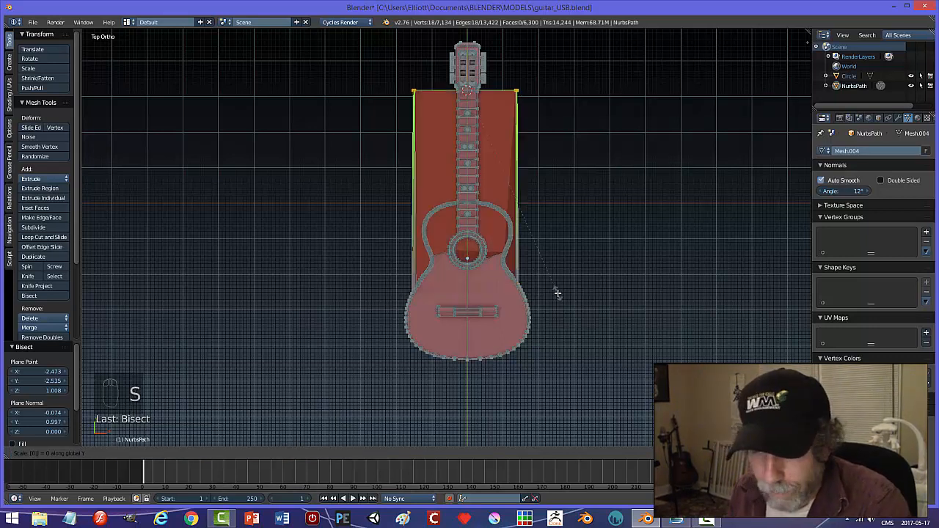
{"action": "right_click", "coordinate": [557, 293]}
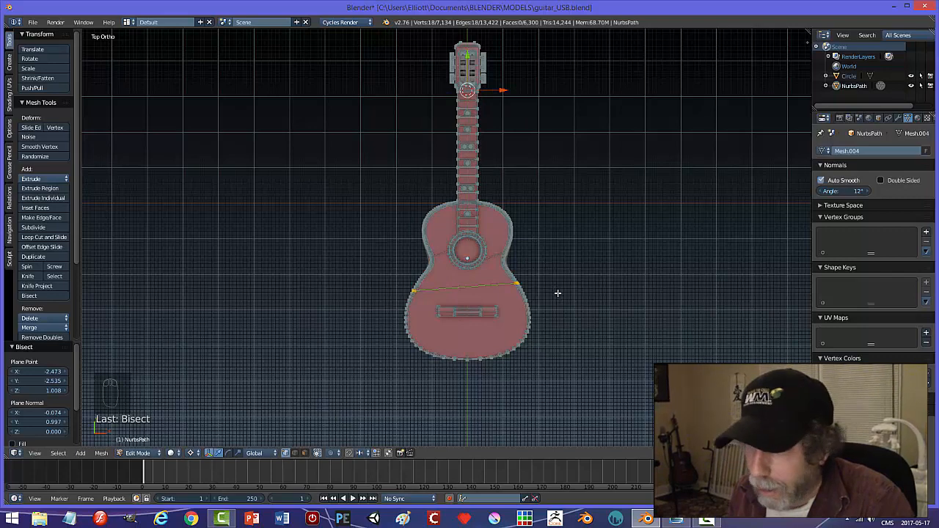
{"action": "key", "text": "ctrl+z"}
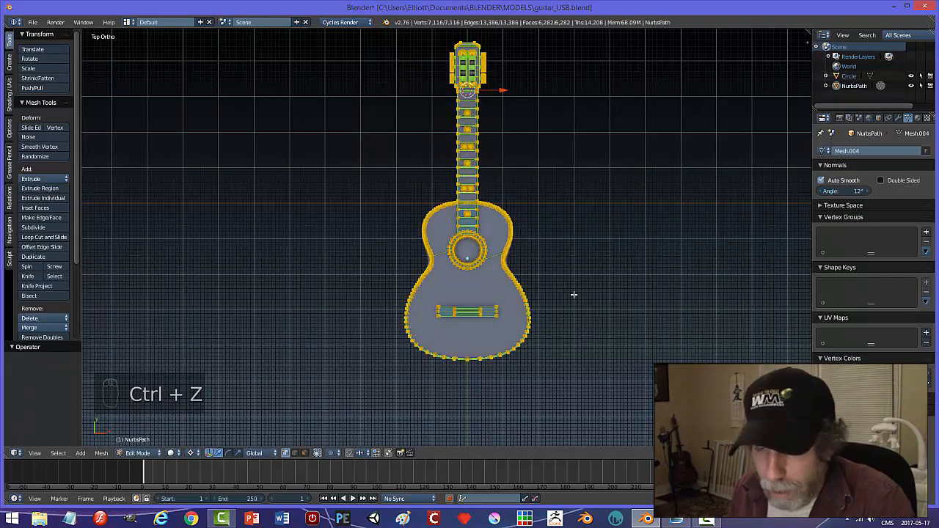
Return the guitar to Object Mode and save the file
{"action": "key", "text": "Tab"}
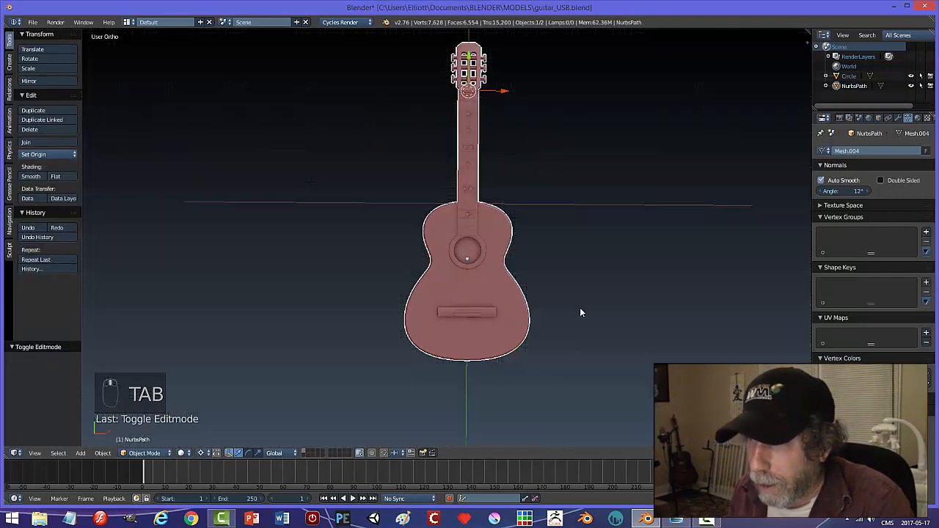
{"action": "middle_click_drag", "start_coordinate": [579, 308], "coordinate": [499, 268]}
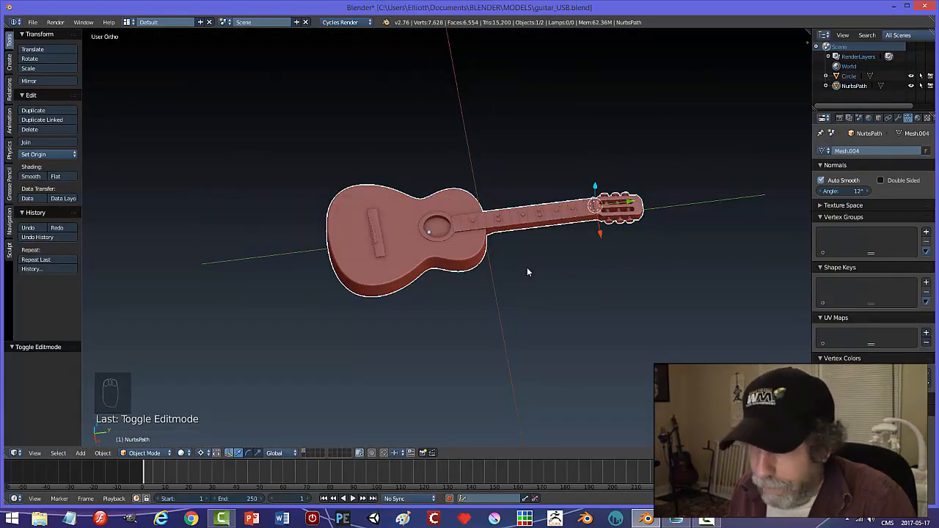
{"action": "key", "text": "ctrl+s"}
{"action": "key", "text": "KP_7"}
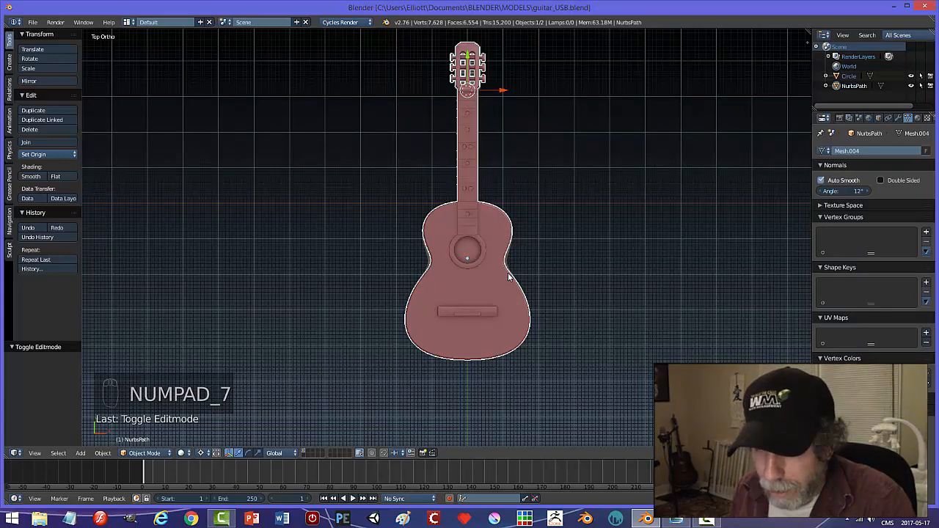
{"action": "key", "text": "Tab"}
{"action": "left_click", "coordinate": [567, 278]}
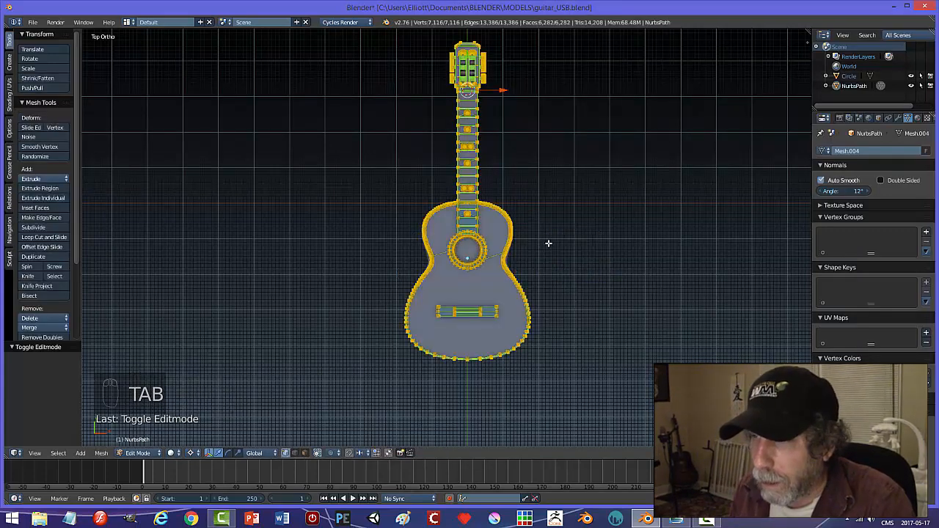
{"action": "key", "text": "Tab"}
{"action": "left_click", "coordinate": [563, 233]}
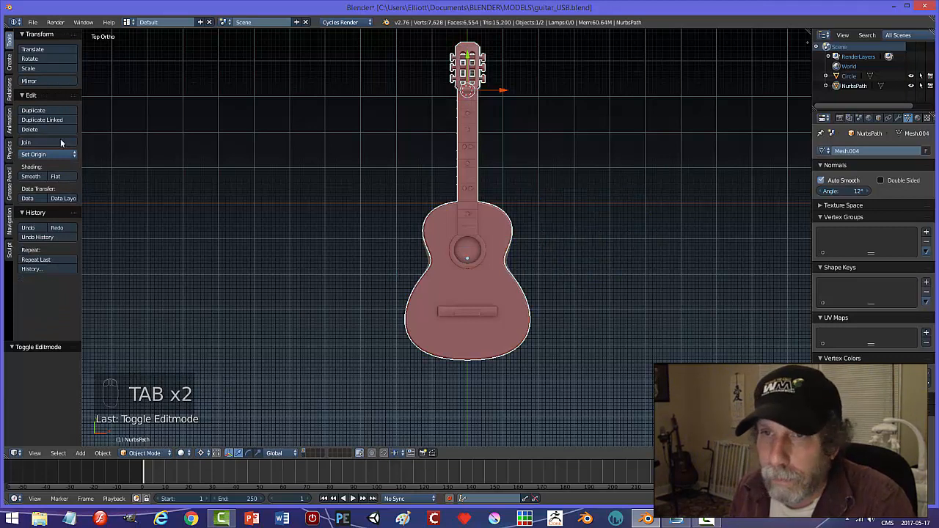
Set the guitar's origin to its geometry and switch the pivot point to Median Point
{"action": "left_click", "coordinate": [44, 154]}
{"action": "left_click", "coordinate": [132, 177]}
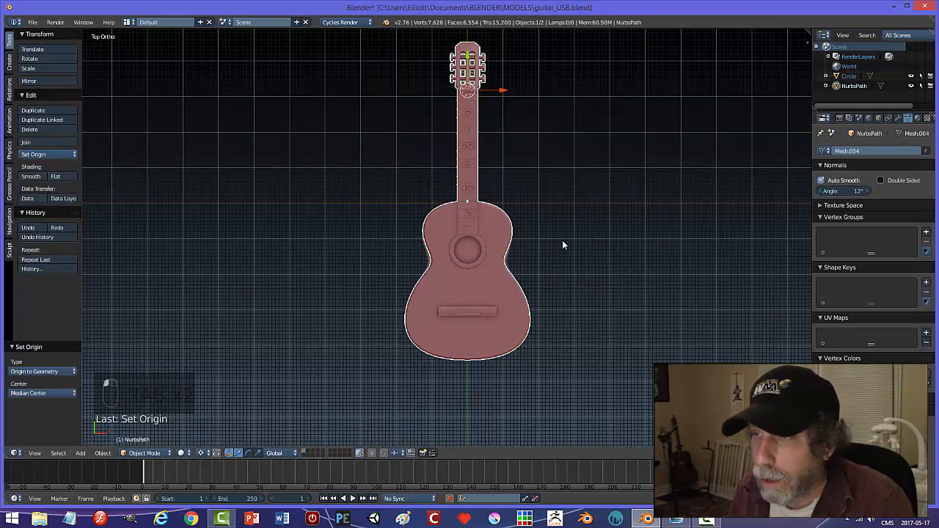
{"action": "left_click", "coordinate": [198, 454]}
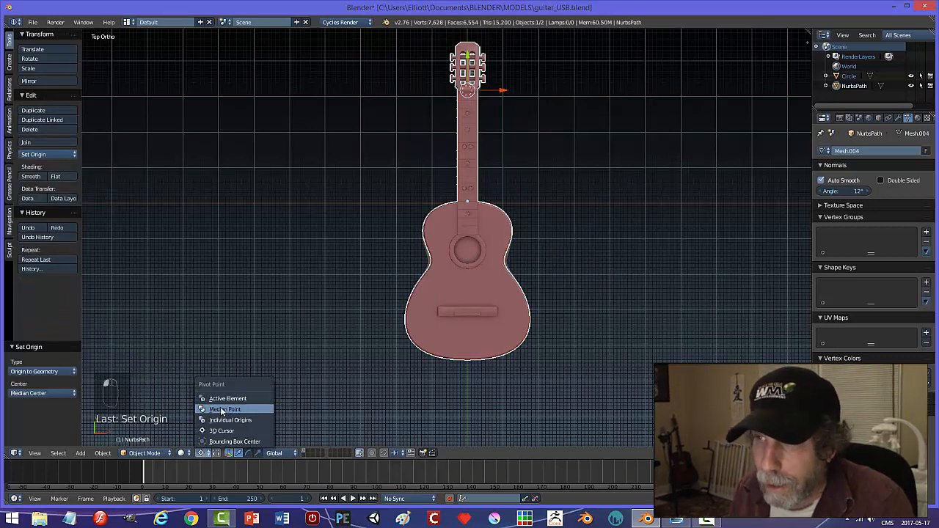
{"action": "left_click", "coordinate": [221, 410]}
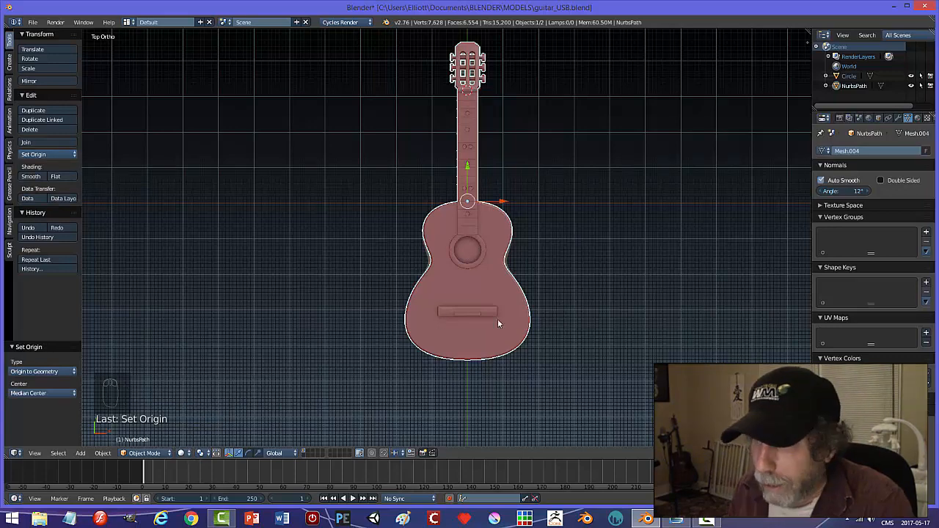
Bisect the whole guitar mesh in Edit Mode with a horizontal cut across the lower body just above the bridge
{"action": "key", "text": "Tab"}
{"action": "left_click", "coordinate": [545, 329]}
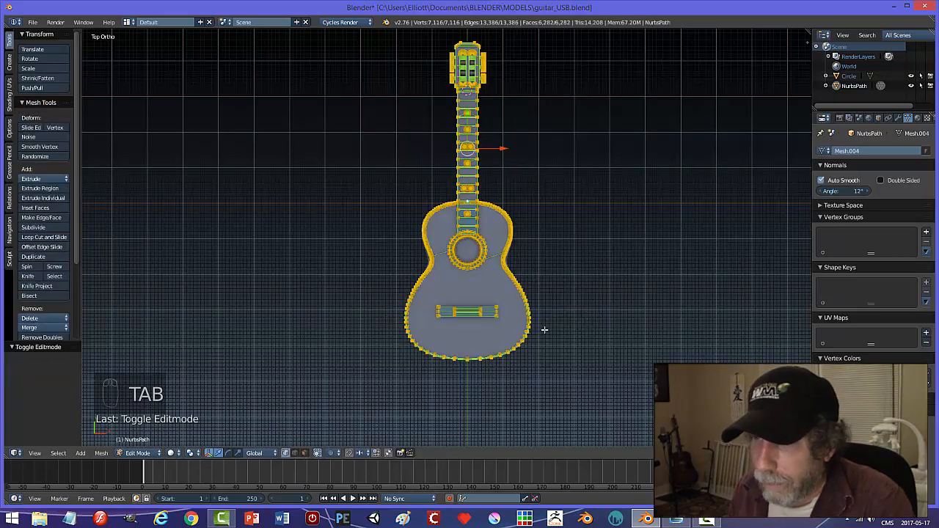
{"action": "left_click", "coordinate": [31, 296]}
{"action": "left_click_drag", "start_coordinate": [380, 296], "coordinate": [578, 296]}
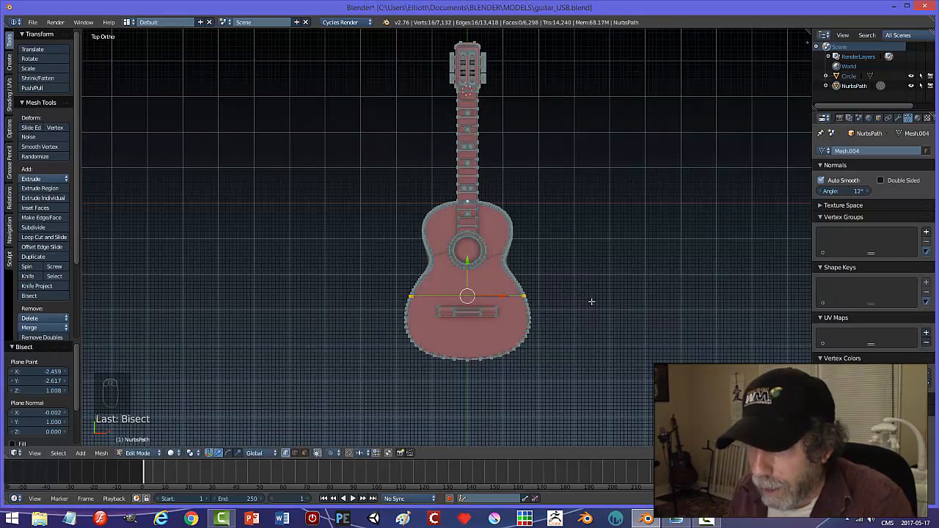
Flatten the new cut line by scaling it to 0 along Y and inspect it along the side of the body
{"action": "key", "text": "s"}
{"action": "key", "text": "y"}
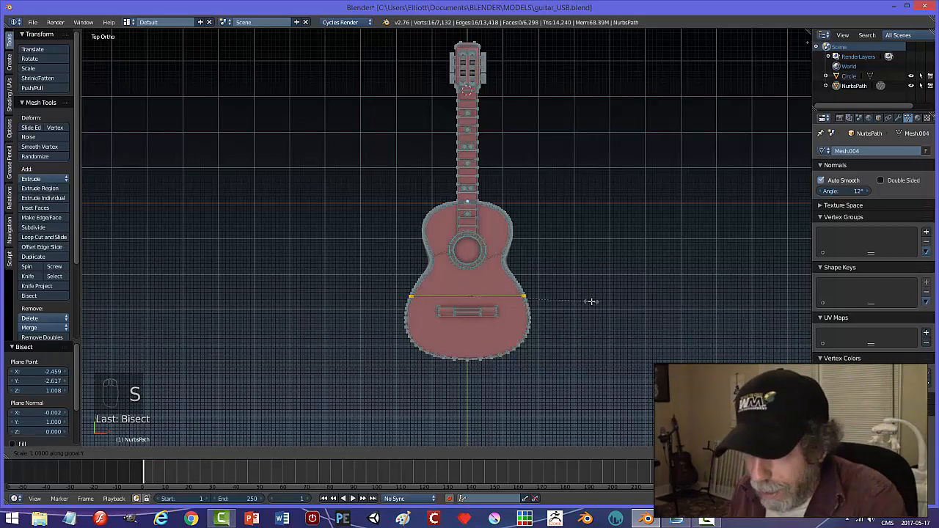
{"action": "key", "text": "0"}
{"action": "key", "text": "Return"}
{"action": "middle_click_drag", "start_coordinate": [604, 300], "coordinate": [531, 271]}
{"action": "scroll", "coordinate": [484, 310], "scroll_direction": "up", "scroll_amount": 3}
{"action": "scroll", "coordinate": [485, 309], "scroll_direction": "up", "scroll_amount": 6}
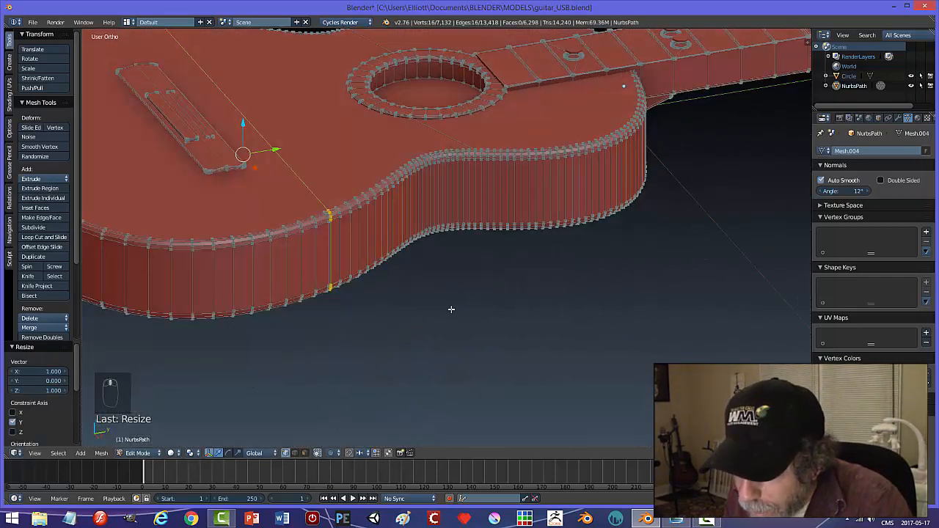
{"action": "scroll", "coordinate": [387, 320], "scroll_direction": "up", "scroll_amount": 2}
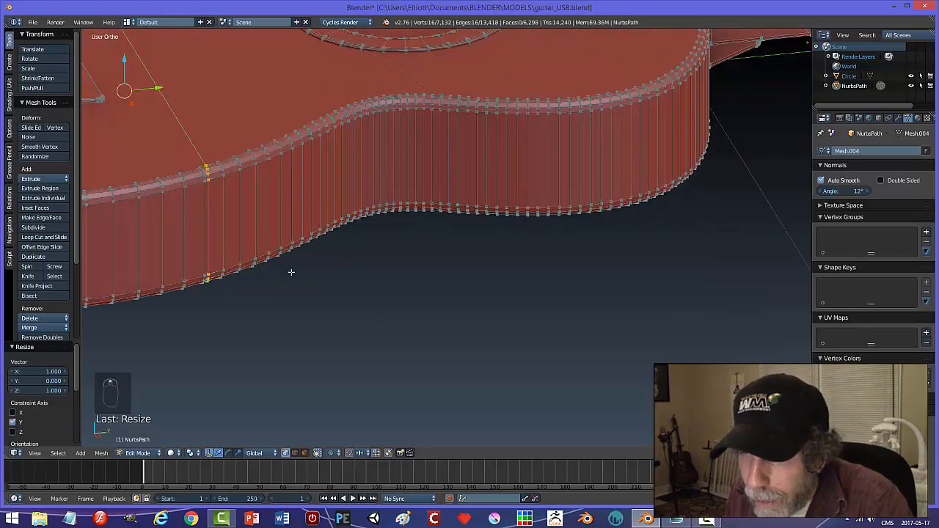
{"action": "scroll", "coordinate": [361, 281], "scroll_direction": "down", "scroll_amount": 4}
{"action": "scroll", "coordinate": [519, 287], "scroll_direction": "up", "scroll_amount": 3}
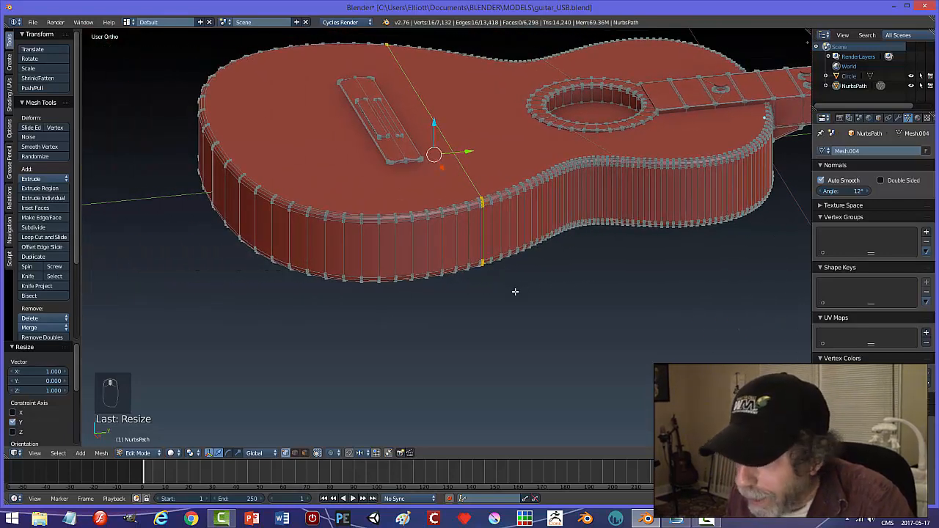
Switch to wireframe shading in top view and box-select all vertices of the lower body below the cut, including the bridge
{"action": "key", "text": "KP_7"}
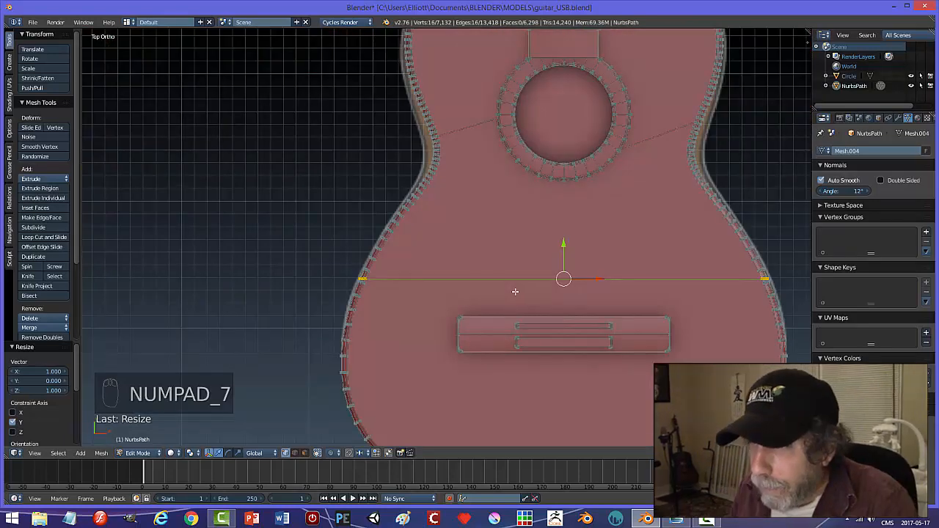
{"action": "scroll", "coordinate": [525, 301], "scroll_direction": "down", "scroll_amount": 3}
{"action": "middle_click_drag", "start_coordinate": [532, 309], "coordinate": [482, 267], "text": "shift"}
{"action": "key", "text": "z"}
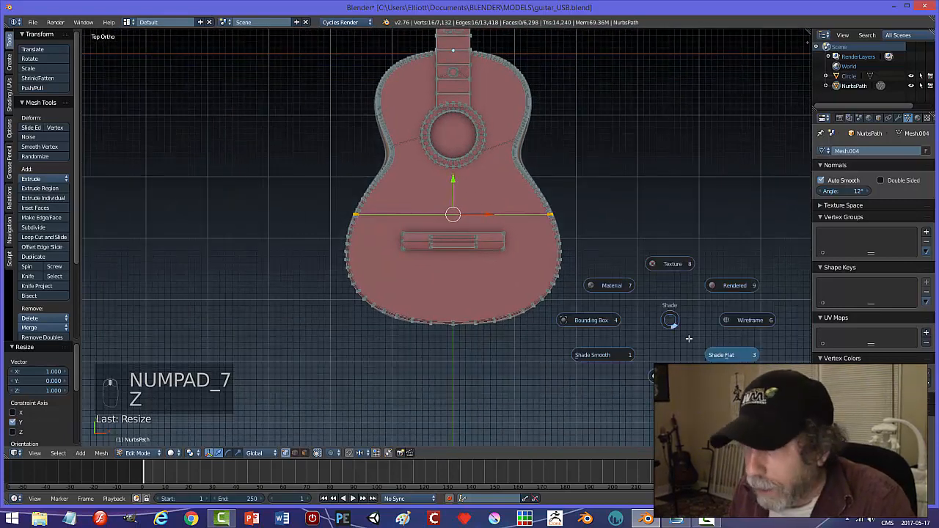
{"action": "left_click", "coordinate": [738, 329]}
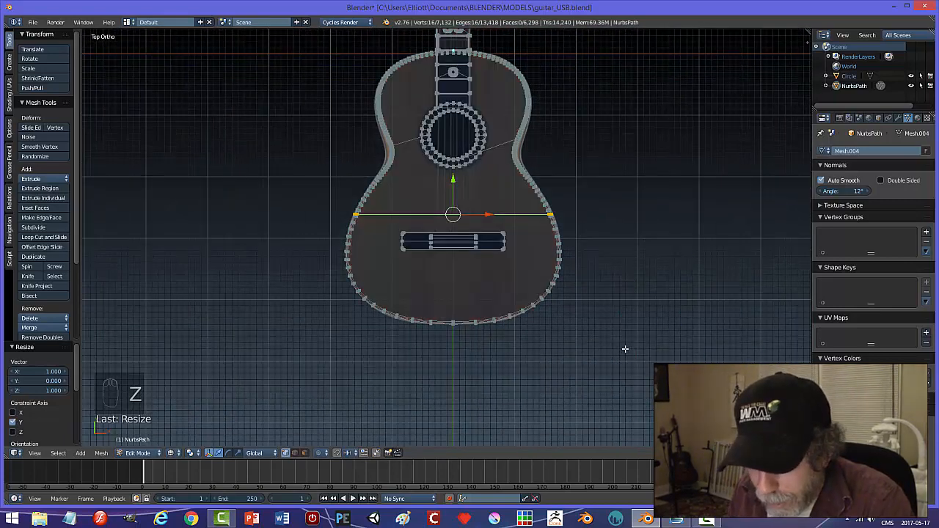
{"action": "key", "text": "a"}
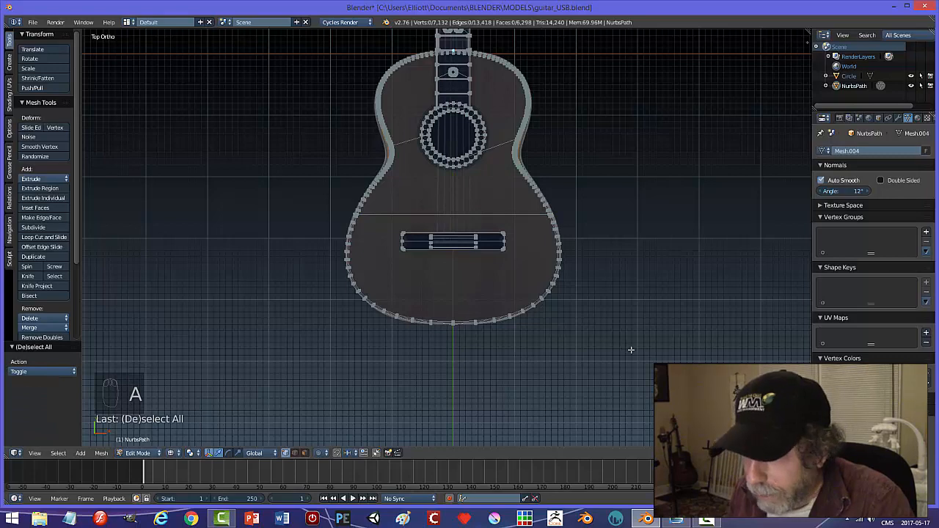
{"action": "key", "text": "b"}
{"action": "left_click_drag", "start_coordinate": [662, 362], "coordinate": [246, 220]}
{"action": "scroll", "coordinate": [604, 256], "scroll_direction": "up", "scroll_amount": 3}
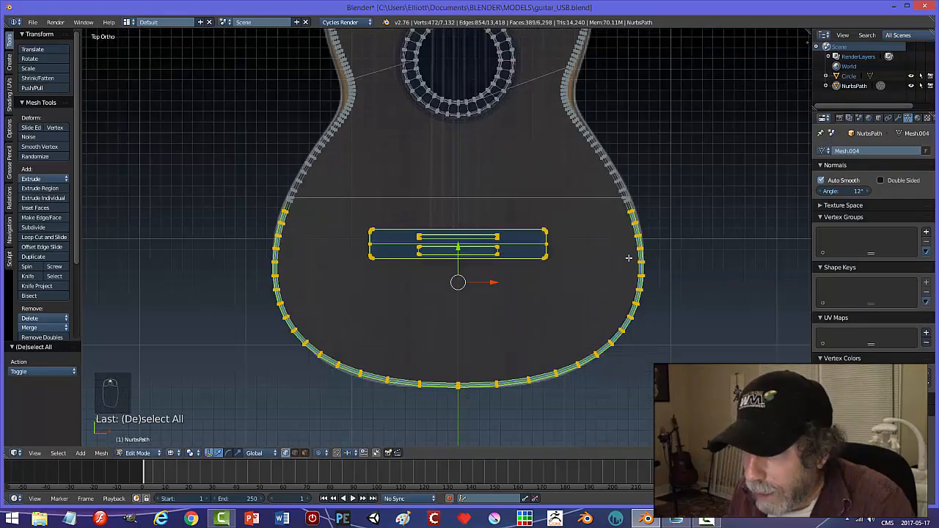
Switch to face selection, add the first unselected rim face beside the cut, and return to solid shading
{"action": "scroll", "coordinate": [687, 268], "scroll_direction": "up", "scroll_amount": 2}
{"action": "middle_click_drag", "start_coordinate": [756, 264], "coordinate": [492, 262], "text": "shift"}
{"action": "scroll", "coordinate": [537, 259], "scroll_direction": "up", "scroll_amount": 3}
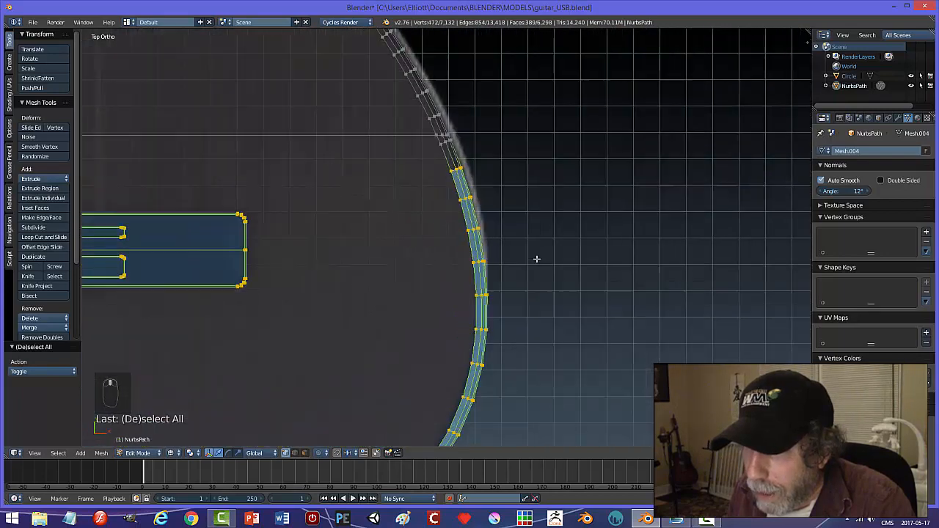
{"action": "key", "text": "ctrl+Tab"}
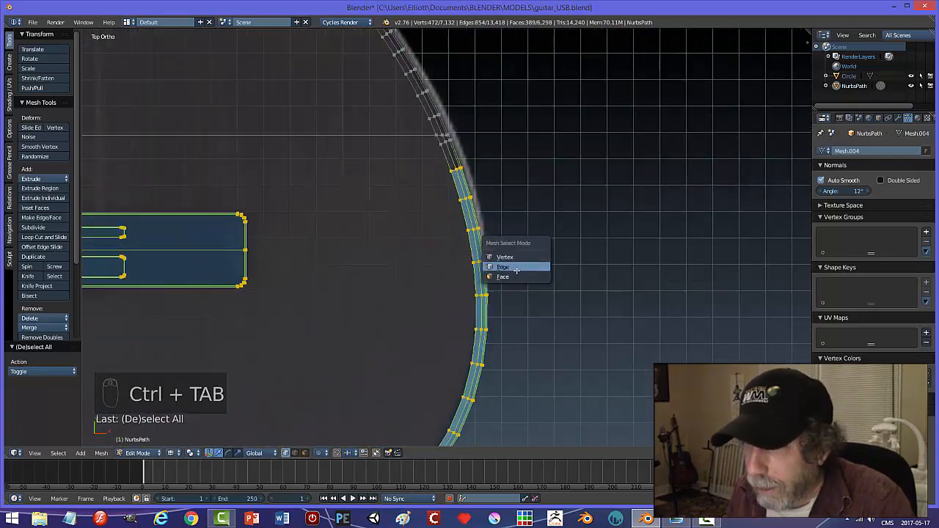
{"action": "left_click", "coordinate": [521, 274]}
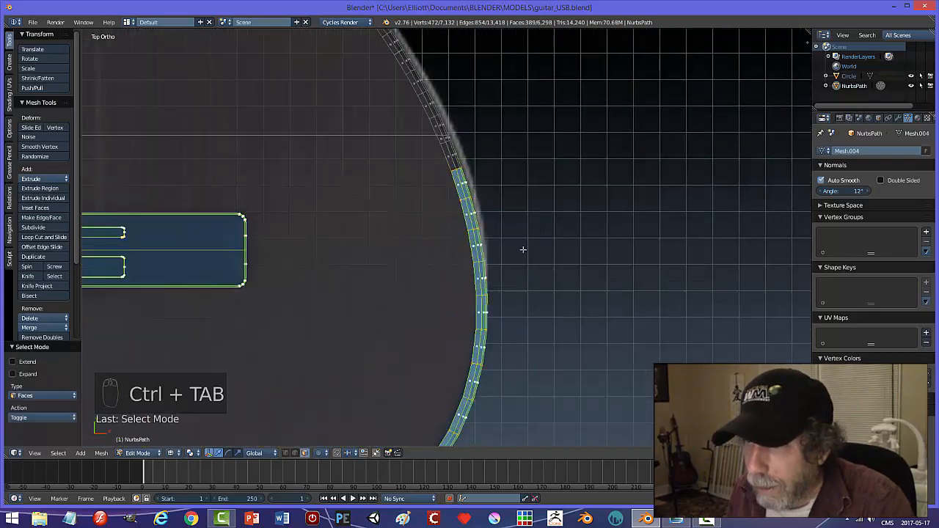
{"action": "left_click", "coordinate": [456, 155]}
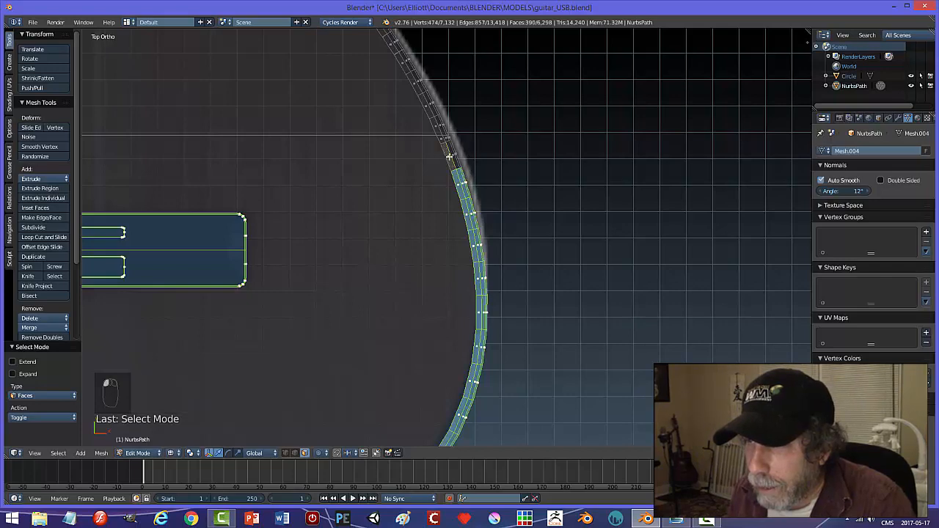
{"action": "middle_click_drag", "start_coordinate": [526, 178], "coordinate": [440, 150]}
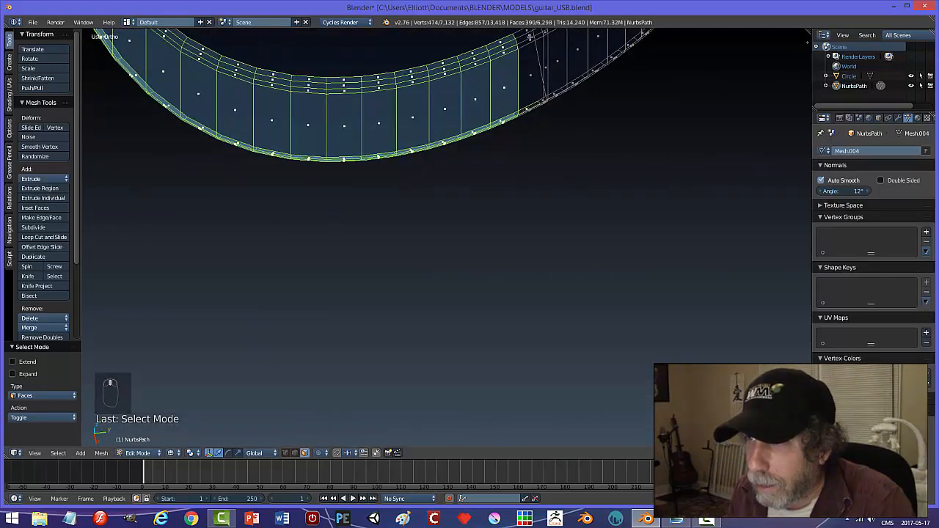
{"action": "key", "text": "z"}
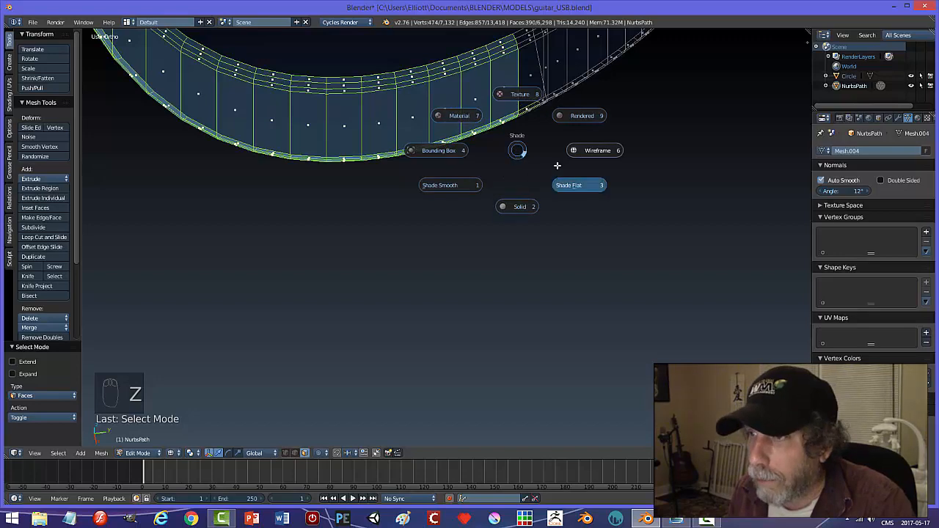
{"action": "key", "text": "z"}
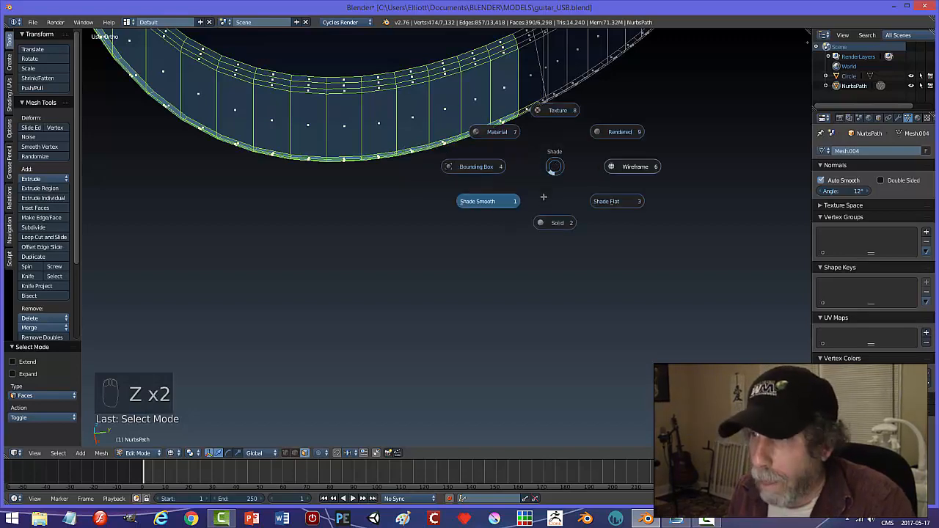
{"action": "left_click", "coordinate": [560, 199]}
{"action": "middle_click_drag", "start_coordinate": [578, 127], "coordinate": [553, 157]}
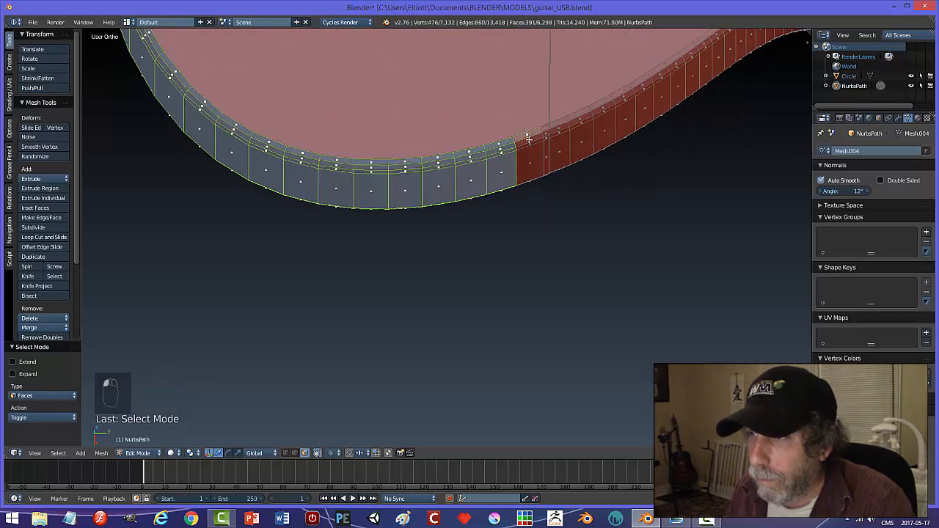
Add the remaining side-wall and upper rim faces up to the cut on this side of the body to the selection
{"action": "left_click", "coordinate": [538, 146], "text": "shift"}
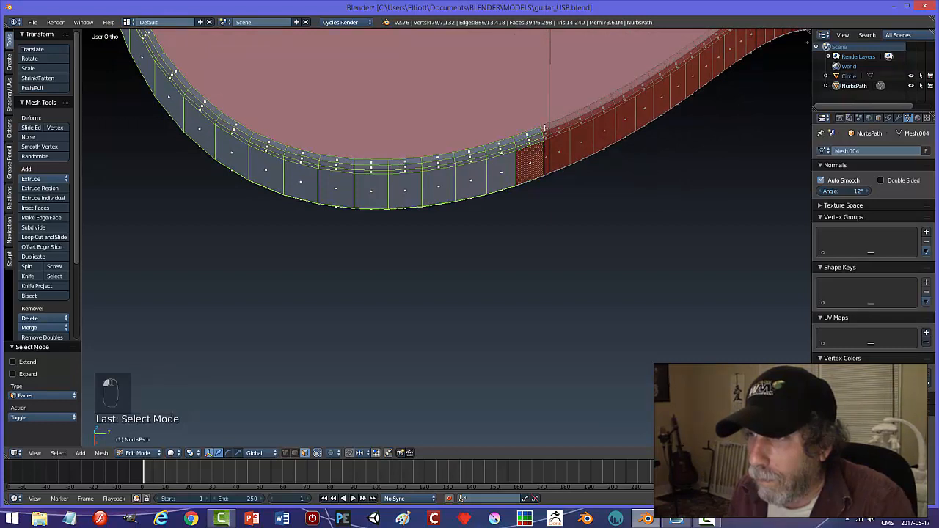
{"action": "left_click", "coordinate": [546, 132], "text": "shift"}
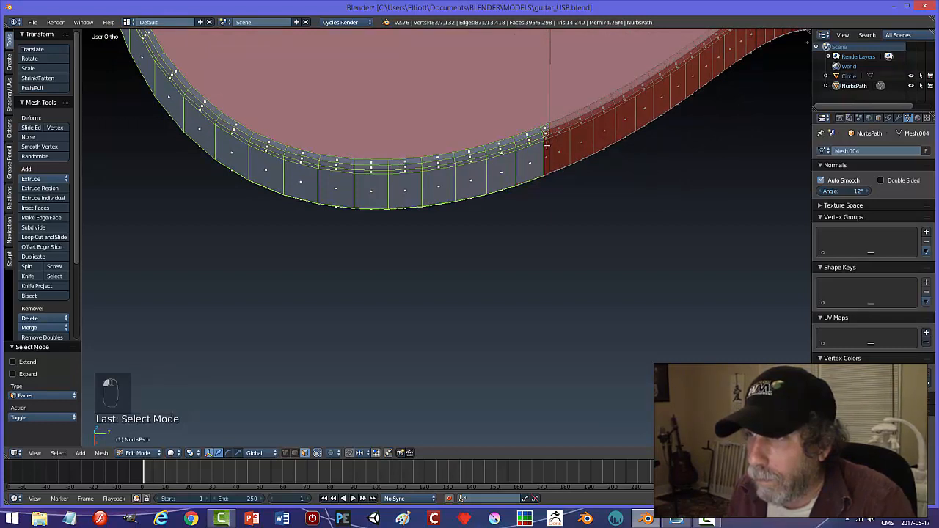
{"action": "left_click", "coordinate": [547, 152], "text": "shift"}
{"action": "scroll", "coordinate": [571, 161], "scroll_direction": "up", "scroll_amount": 3}
{"action": "middle_click_drag", "start_coordinate": [600, 141], "coordinate": [522, 135], "text": "shift"}
{"action": "left_click", "coordinate": [546, 127], "text": "shift"}
{"action": "scroll", "coordinate": [523, 150], "scroll_direction": "down", "scroll_amount": 6}
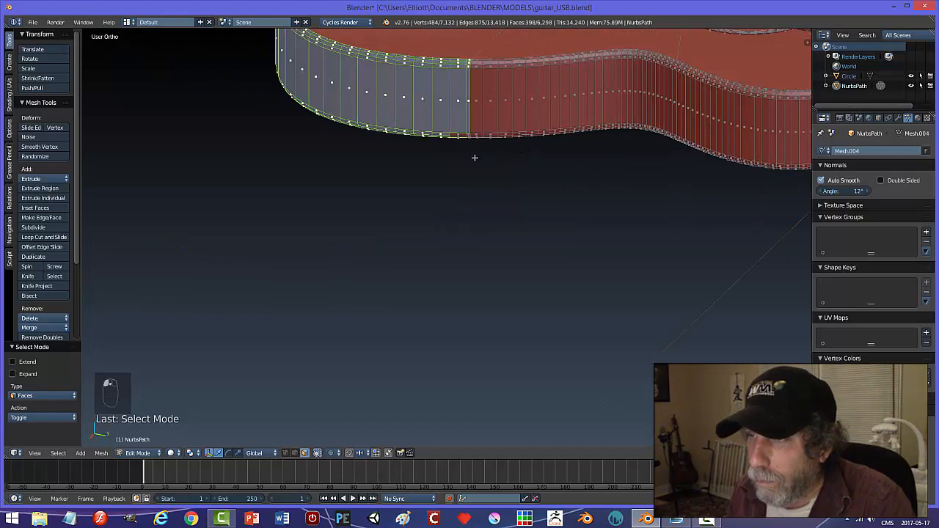
Add the back-edge rim faces beside the cut and the large back face of the lower body to the selection
{"action": "scroll", "coordinate": [475, 157], "scroll_direction": "up", "scroll_amount": 4}
{"action": "middle_click_drag", "start_coordinate": [473, 99], "coordinate": [482, 265], "text": "shift"}
{"action": "left_click", "coordinate": [482, 192], "text": "shift"}
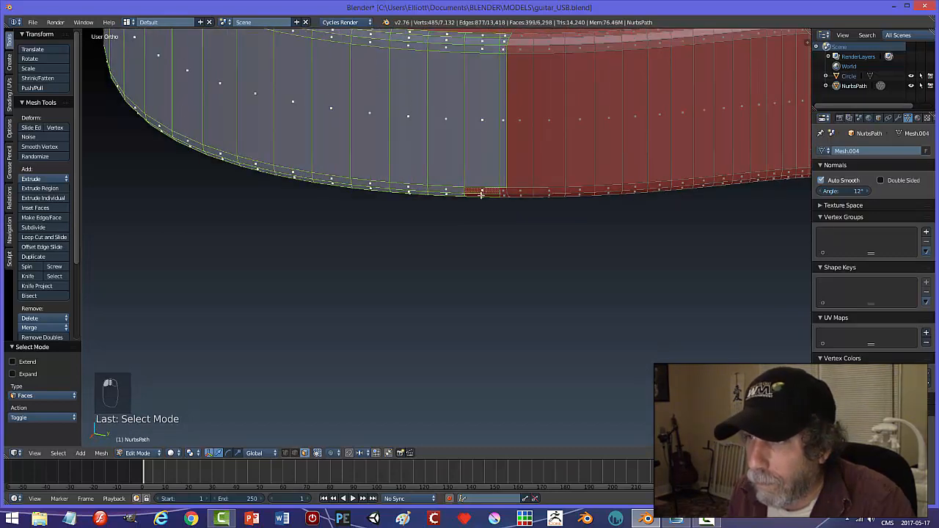
{"action": "left_click", "coordinate": [481, 196], "text": "shift"}
{"action": "middle_click_drag", "start_coordinate": [505, 201], "coordinate": [486, 102]}
{"action": "left_click", "coordinate": [502, 196], "text": "shift"}
{"action": "left_click", "coordinate": [486, 71], "text": "shift"}
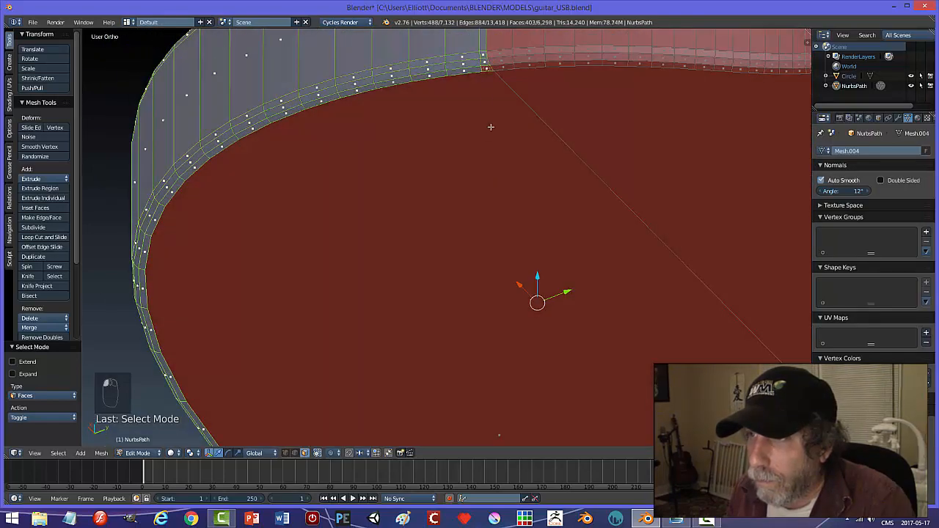
{"action": "left_click", "coordinate": [491, 128], "text": "shift"}
On the opposite side of the body, add the side-wall and back-edge rim faces up to the cut to the selection
{"action": "scroll", "coordinate": [540, 203], "scroll_direction": "down", "scroll_amount": 4}
{"action": "middle_click_drag", "start_coordinate": [554, 254], "coordinate": [412, 111]}
{"action": "scroll", "coordinate": [444, 134], "scroll_direction": "up", "scroll_amount": 2}
{"action": "middle_click_drag", "start_coordinate": [425, 79], "coordinate": [456, 254], "text": "shift"}
{"action": "left_click", "coordinate": [421, 151], "text": "shift"}
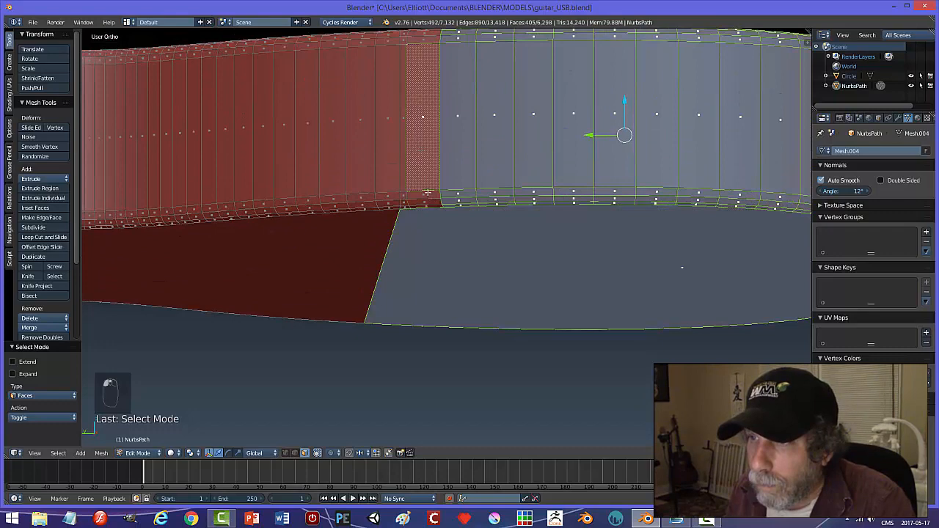
{"action": "left_click", "coordinate": [428, 193], "text": "shift"}
{"action": "left_click", "coordinate": [428, 202], "text": "shift"}
{"action": "left_click", "coordinate": [429, 206], "text": "shift"}
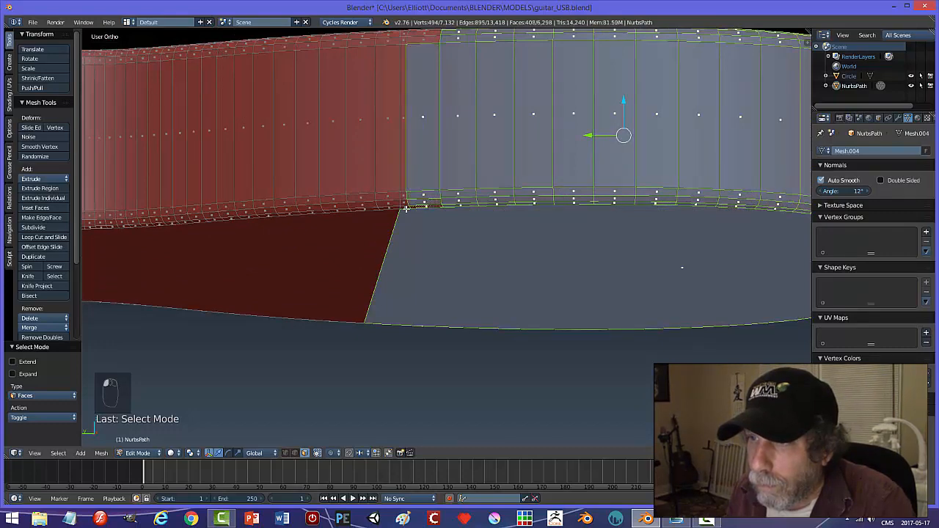
{"action": "left_click", "coordinate": [404, 205], "text": "shift"}
{"action": "left_click", "coordinate": [405, 199], "text": "shift"}
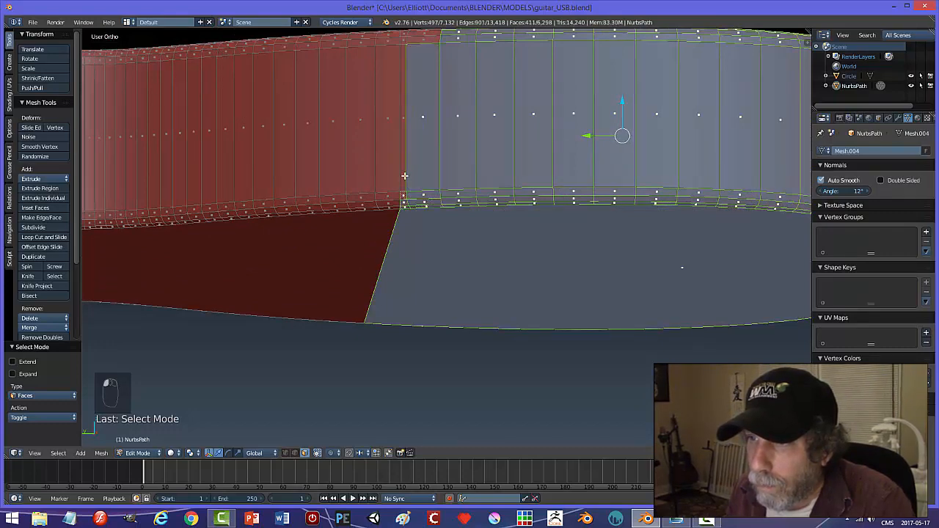
{"action": "left_click", "coordinate": [404, 176], "text": "shift"}
Add the opposite side's upper rim faces and the front face around the bridge, and check the complete lower-body selection
{"action": "middle_click_drag", "start_coordinate": [455, 101], "coordinate": [460, 120]}
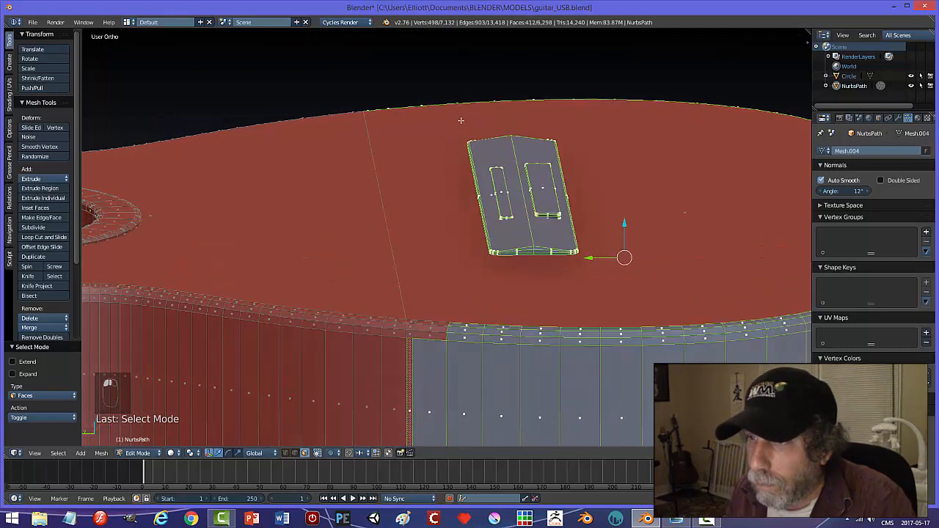
{"action": "left_click", "coordinate": [432, 335], "text": "shift"}
{"action": "left_click", "coordinate": [409, 332], "text": "shift"}
{"action": "left_click", "coordinate": [410, 324], "text": "shift"}
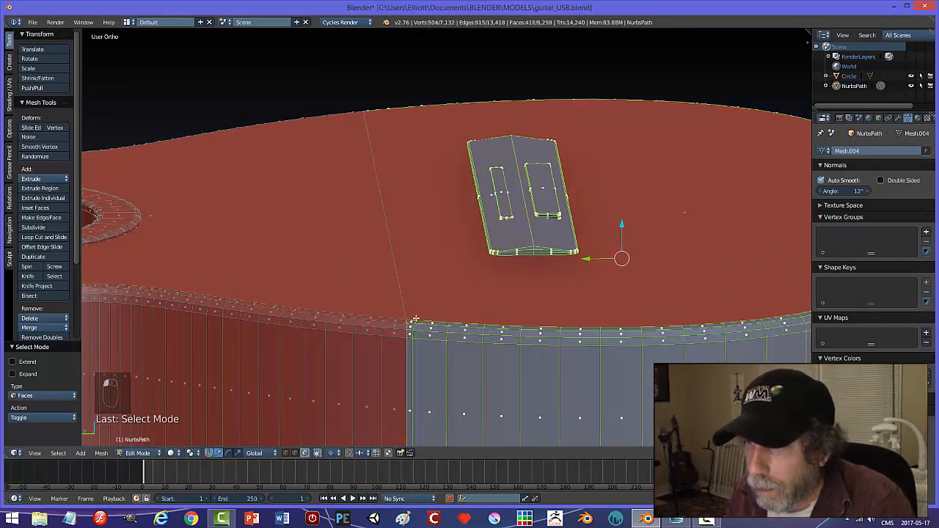
{"action": "left_click", "coordinate": [484, 274], "text": "shift"}
{"action": "middle_click_drag", "start_coordinate": [516, 253], "coordinate": [488, 289]}
{"action": "scroll", "coordinate": [486, 289], "scroll_direction": "down", "scroll_amount": 4}
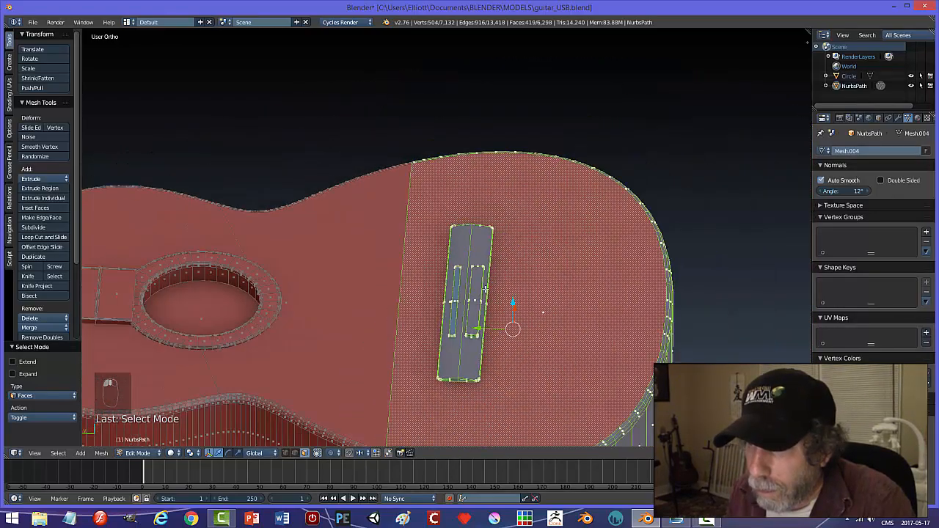
{"action": "middle_click_drag", "start_coordinate": [472, 327], "coordinate": [522, 112], "text": "shift"}
{"action": "middle_click_drag", "start_coordinate": [467, 258], "coordinate": [475, 241]}
{"action": "middle_click_drag", "start_coordinate": [475, 219], "coordinate": [326, 298]}
{"action": "scroll", "coordinate": [647, 269], "scroll_direction": "down", "scroll_amount": 2}
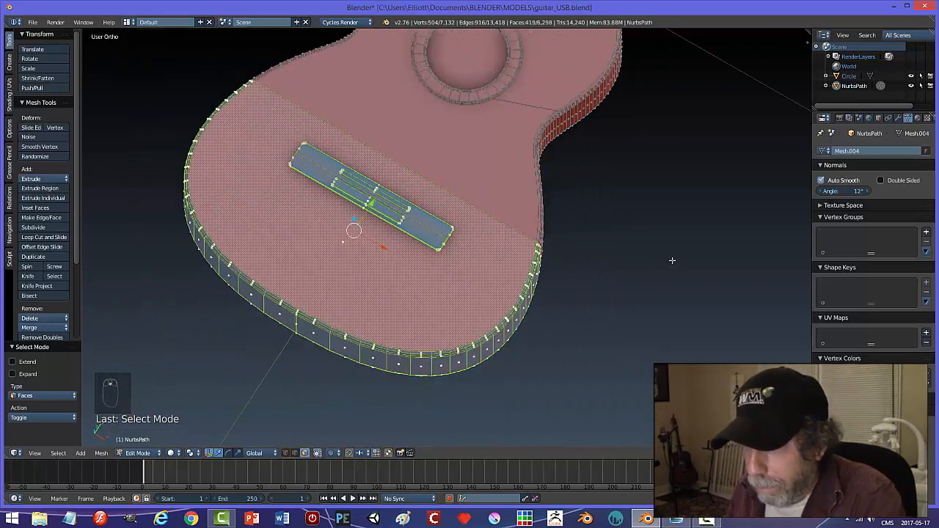
Separate the selected lower body into its own object and return to Object Mode
{"action": "key", "text": "p"}
{"action": "left_click", "coordinate": [672, 260]}
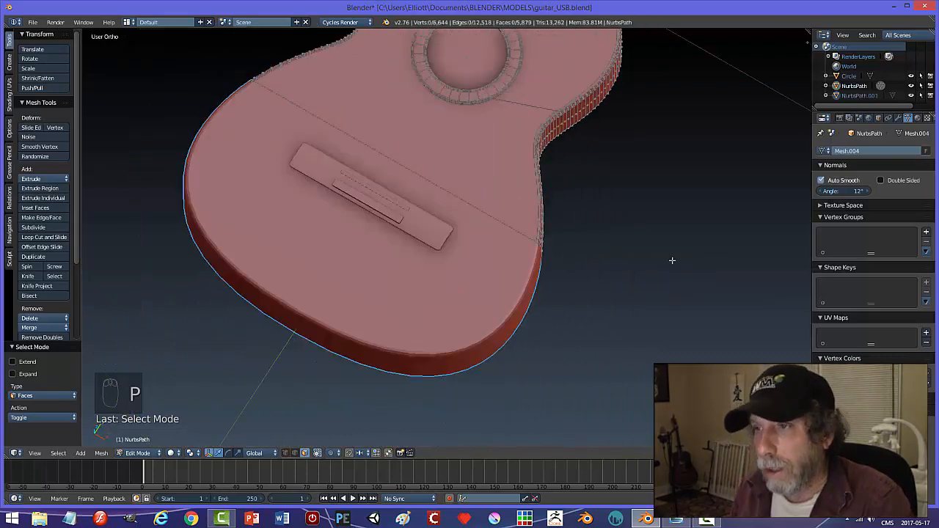
{"action": "key", "text": "Tab"}
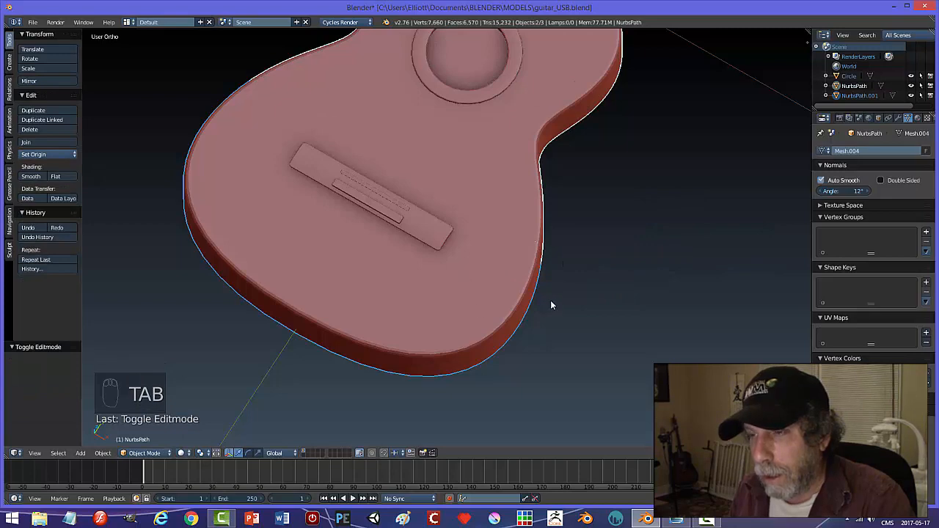
Select the separated lower body and set its origin to its geometry
{"action": "middle_click_drag", "start_coordinate": [550, 300], "coordinate": [580, 323]}
{"action": "left_click", "coordinate": [460, 323]}
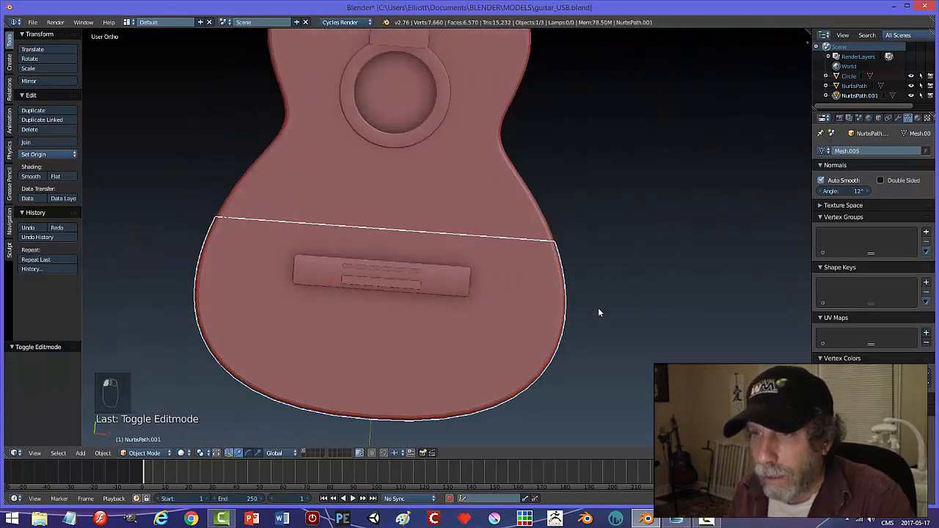
{"action": "left_click", "coordinate": [31, 155]}
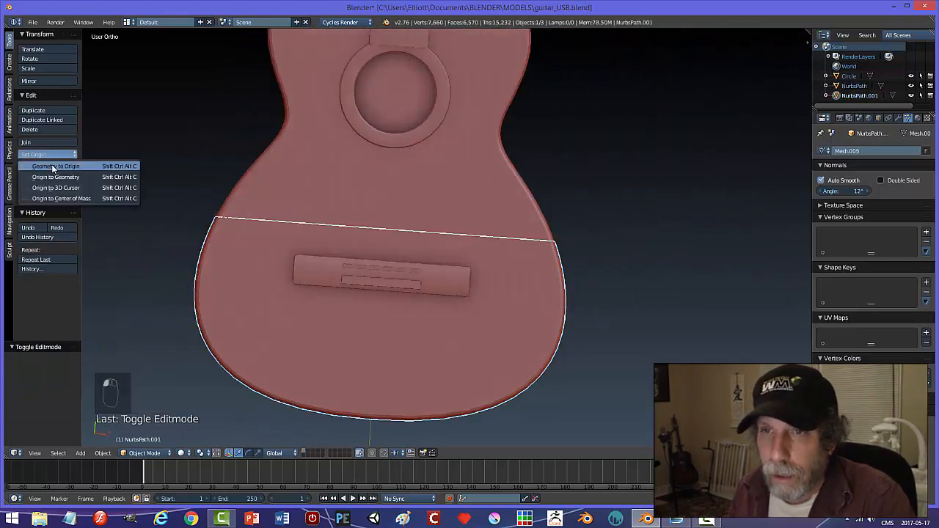
{"action": "left_click", "coordinate": [94, 173]}
Select the remaining upper guitar part and set its origin to its geometry
{"action": "scroll", "coordinate": [487, 234], "scroll_direction": "down", "scroll_amount": 3}
{"action": "middle_click_drag", "start_coordinate": [515, 260], "coordinate": [542, 251]}
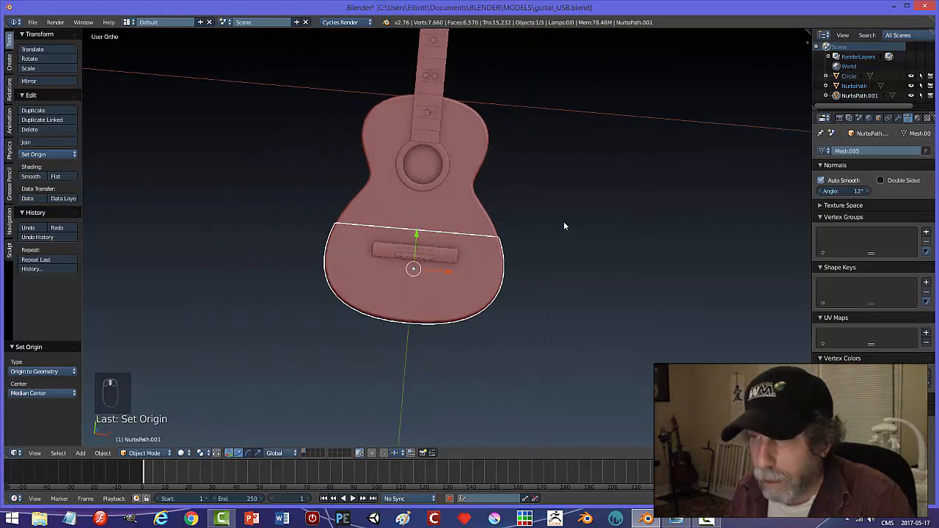
{"action": "key", "text": "a"}
{"action": "middle_click_drag", "start_coordinate": [564, 221], "coordinate": [411, 223]}
{"action": "left_click", "coordinate": [413, 230]}
{"action": "right_click", "coordinate": [464, 187]}
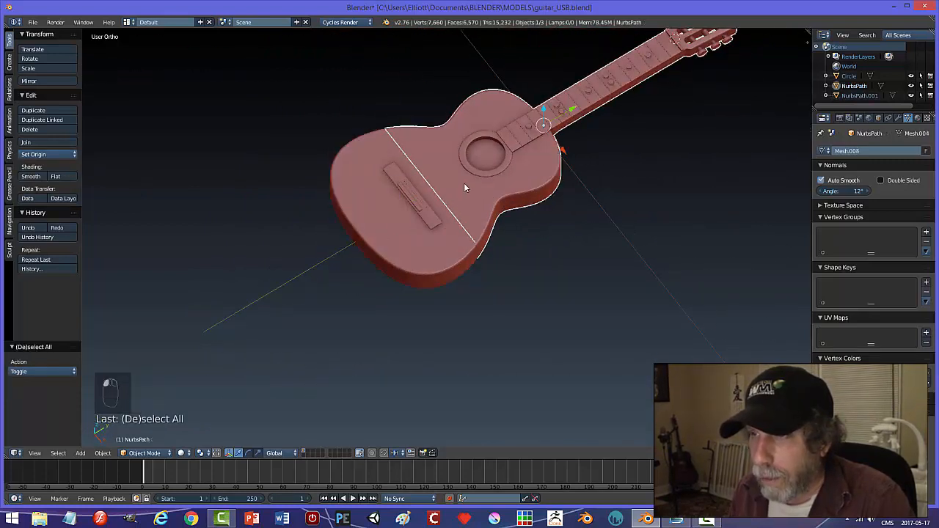
{"action": "left_click", "coordinate": [42, 155]}
{"action": "left_click", "coordinate": [44, 176]}
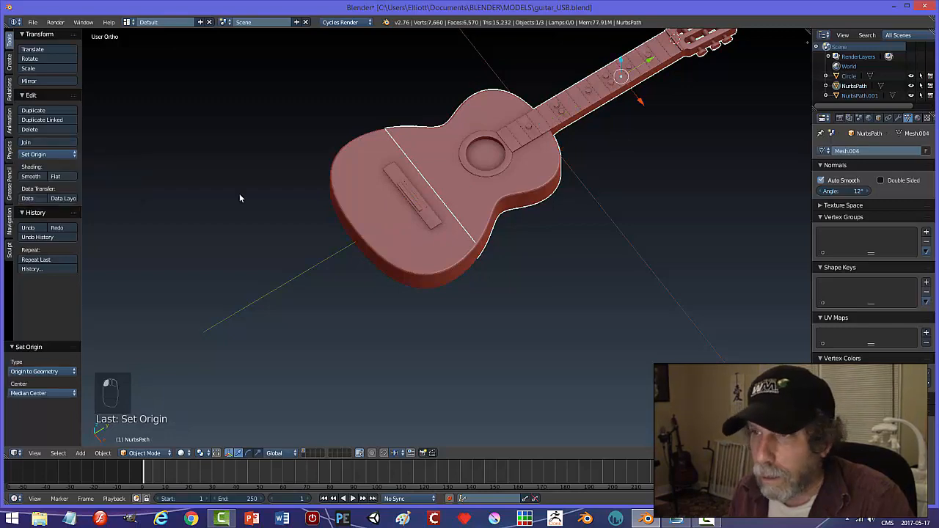
Move the lower body about -1.042 along Y, away from the upper guitar part
{"action": "right_click", "coordinate": [380, 204]}
{"action": "left_click_drag", "start_coordinate": [430, 195], "coordinate": [383, 213]}
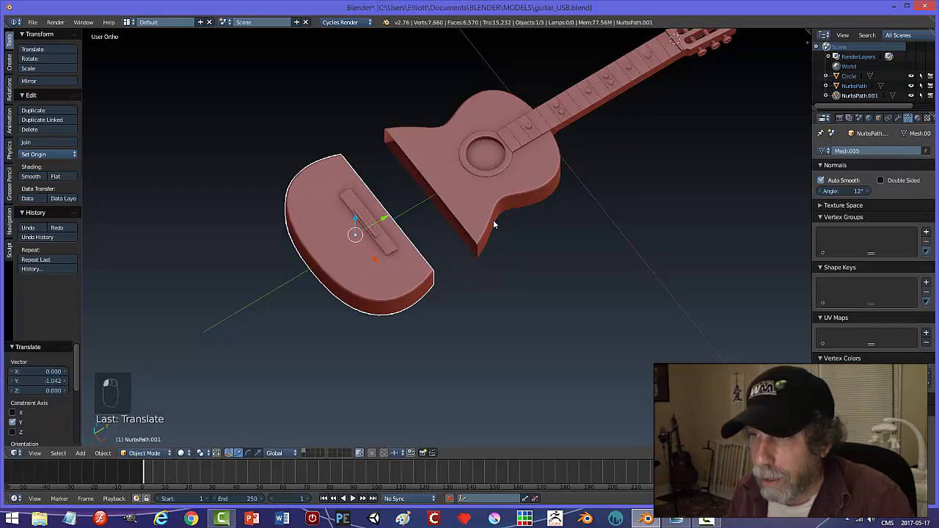
{"action": "middle_click_drag", "start_coordinate": [495, 222], "coordinate": [374, 178]}
Select the edge loop around the lower body's open cut, fill it with a face, and leave Edit Mode
{"action": "key", "text": "Tab"}
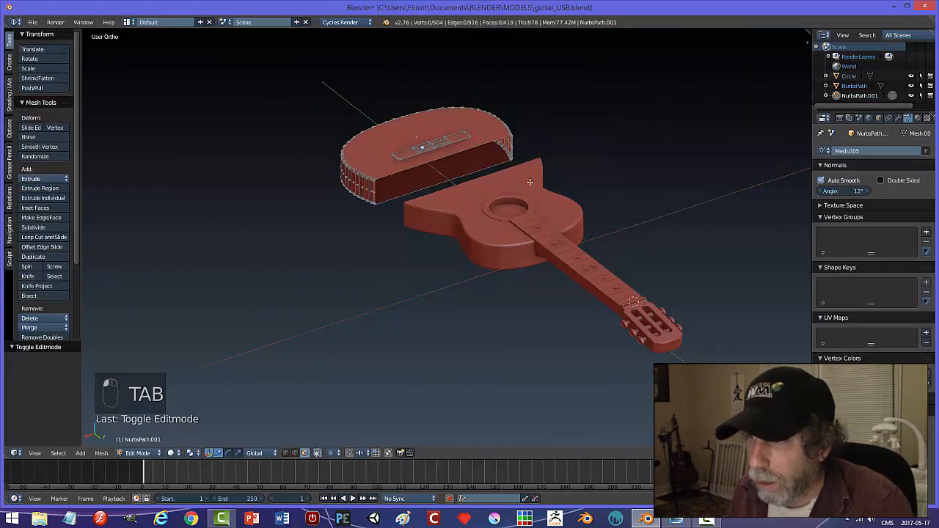
{"action": "key", "text": "ctrl+Tab"}
{"action": "left_click", "coordinate": [506, 175]}
{"action": "right_click", "coordinate": [460, 151], "text": "alt"}
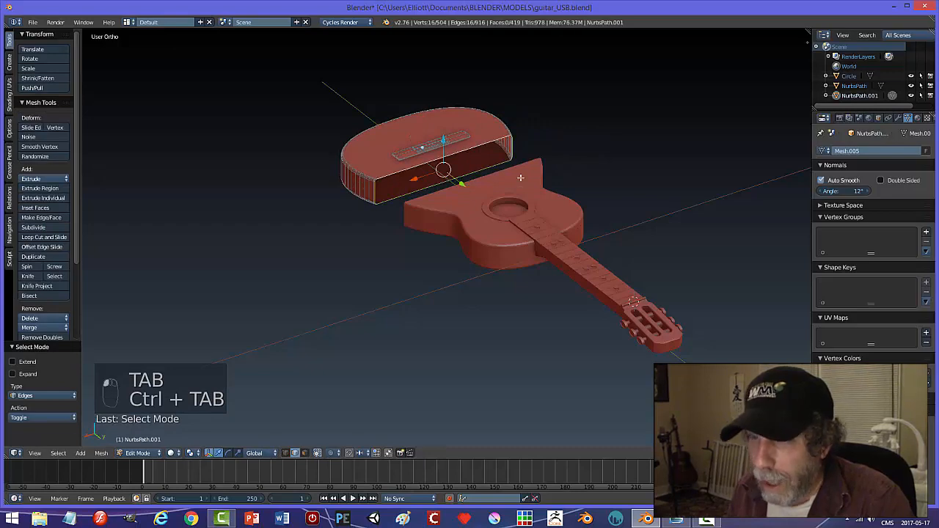
{"action": "key", "text": "f"}
{"action": "key", "text": "a"}
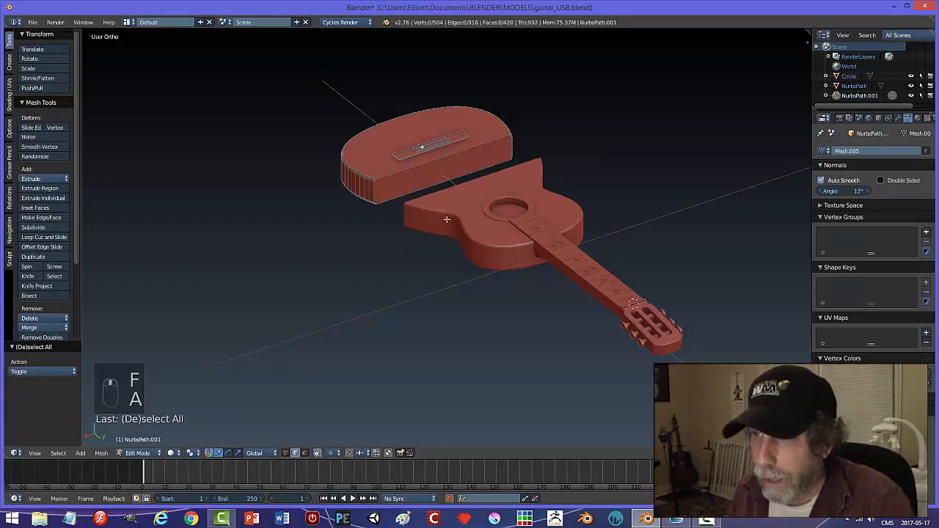
{"action": "middle_click_drag", "start_coordinate": [522, 186], "coordinate": [469, 205]}
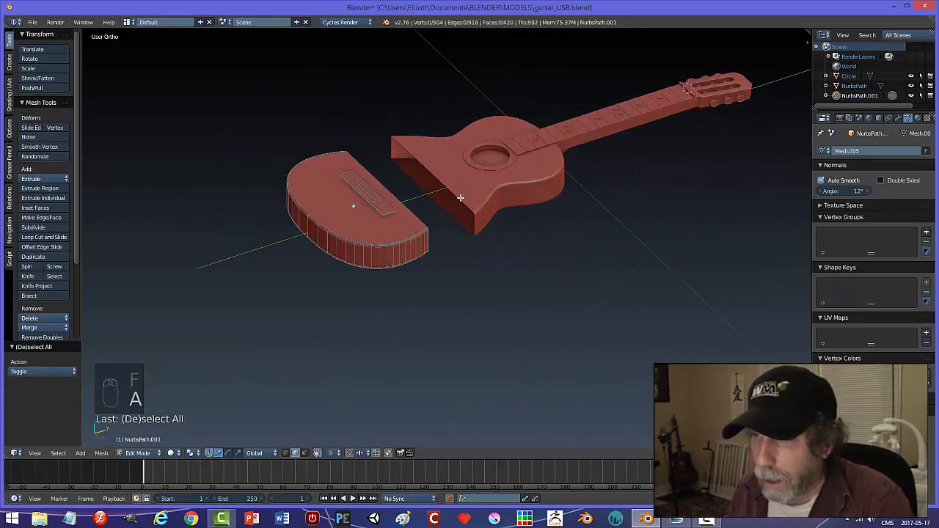
{"action": "key", "text": "Tab"}
Fill the upper guitar part's open cut with a face, deselect everything, and return to Object Mode
{"action": "right_click", "coordinate": [443, 175]}
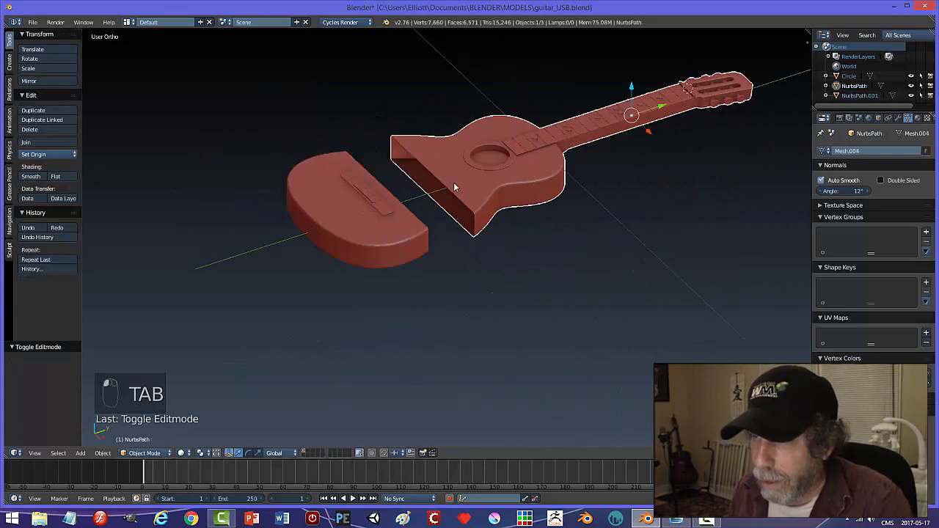
{"action": "key", "text": "Tab"}
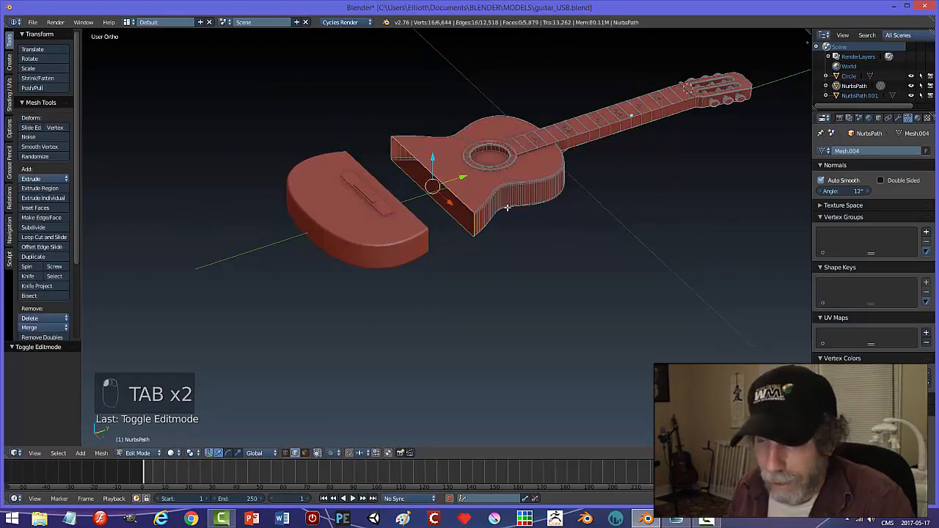
{"action": "key", "text": "f"}
{"action": "key", "text": "a"}
{"action": "key", "text": "Tab"}
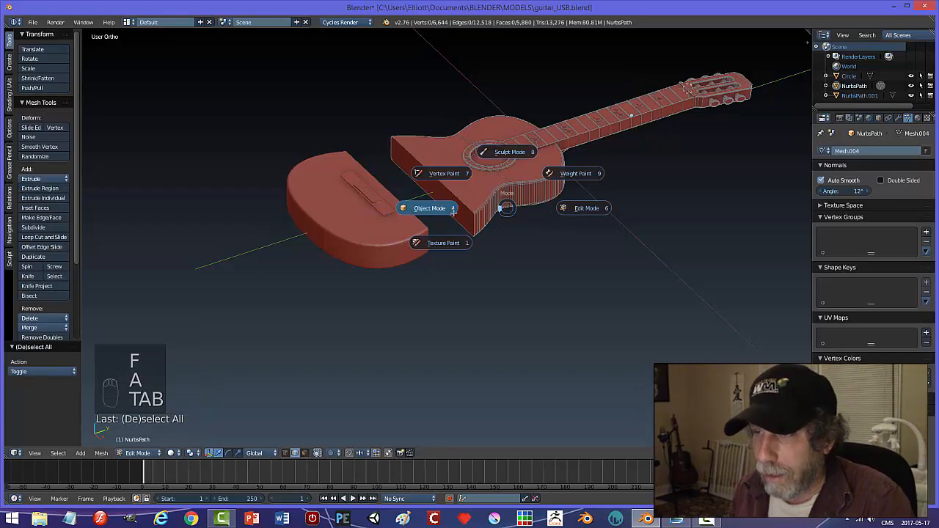
Return to Object Mode and clear the selection with both capped guitar parts in view
{"action": "left_click", "coordinate": [485, 217]}
{"action": "middle_click_drag", "start_coordinate": [491, 223], "coordinate": [686, 242]}
{"action": "key", "text": "a"}
{"action": "key", "text": "a"}
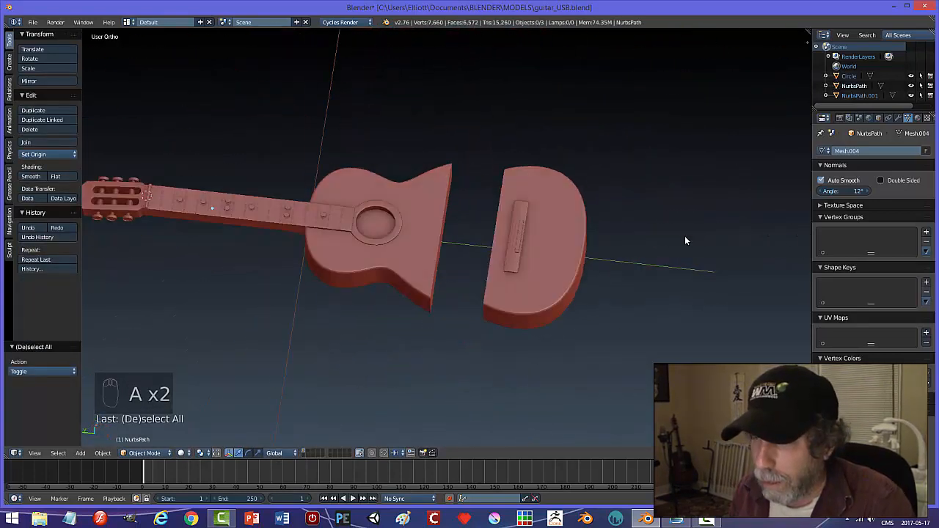
{"action": "scroll", "coordinate": [494, 267], "scroll_direction": "up", "scroll_amount": 3}
{"action": "middle_click_drag", "start_coordinate": [494, 267], "coordinate": [608, 172]}
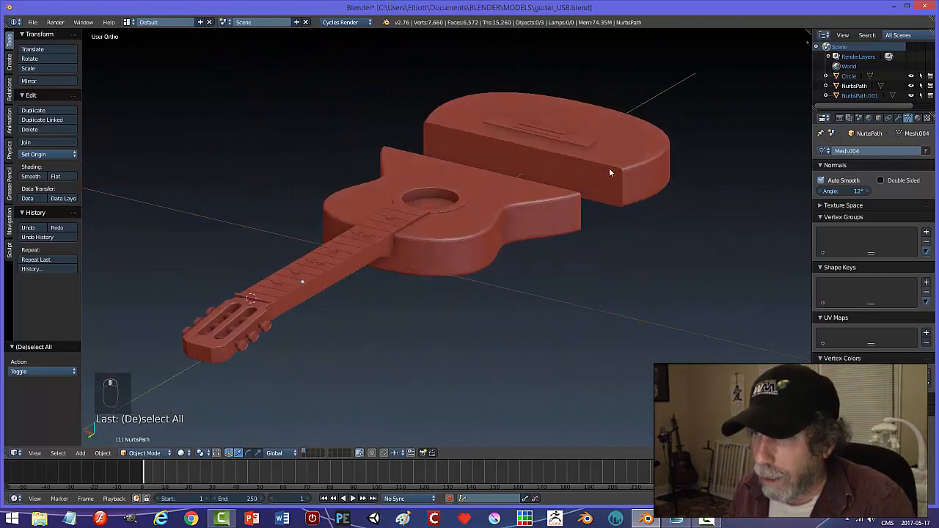
Open the lower body in Edit Mode and clear its mesh selection
{"action": "right_click", "coordinate": [660, 178]}
{"action": "key", "text": "Tab"}
{"action": "left_click", "coordinate": [710, 183]}
{"action": "scroll", "coordinate": [614, 186], "scroll_direction": "up", "scroll_amount": 2}
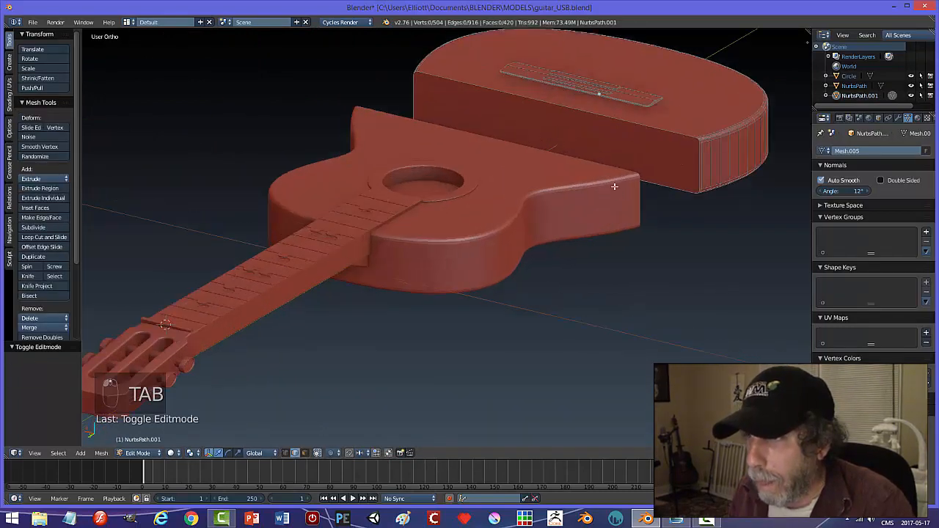
{"action": "right_click", "coordinate": [649, 126]}
{"action": "key", "text": "a"}
{"action": "key", "text": "a"}
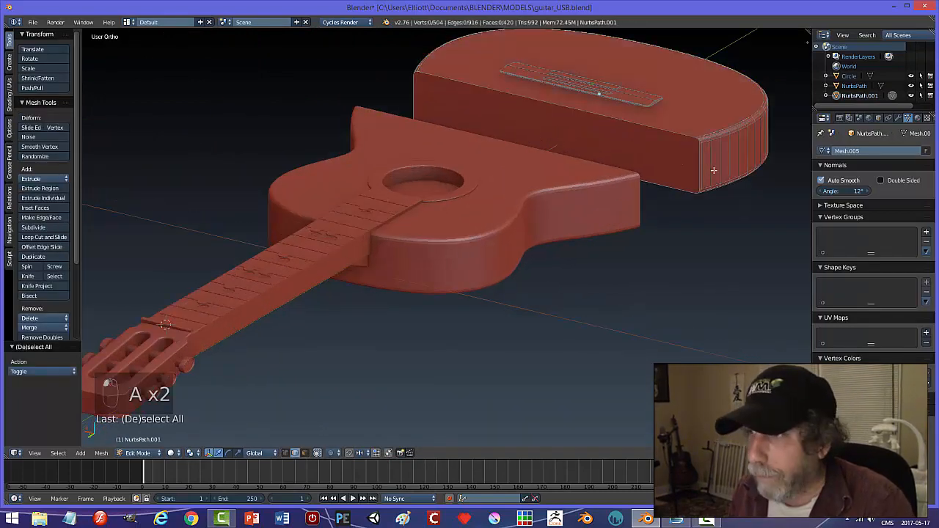
Switch to face selection and select the flat cut face of the lower body
{"action": "key", "text": "ctrl+Tab"}
{"action": "left_click", "coordinate": [667, 153]}
{"action": "right_click", "coordinate": [670, 130]}
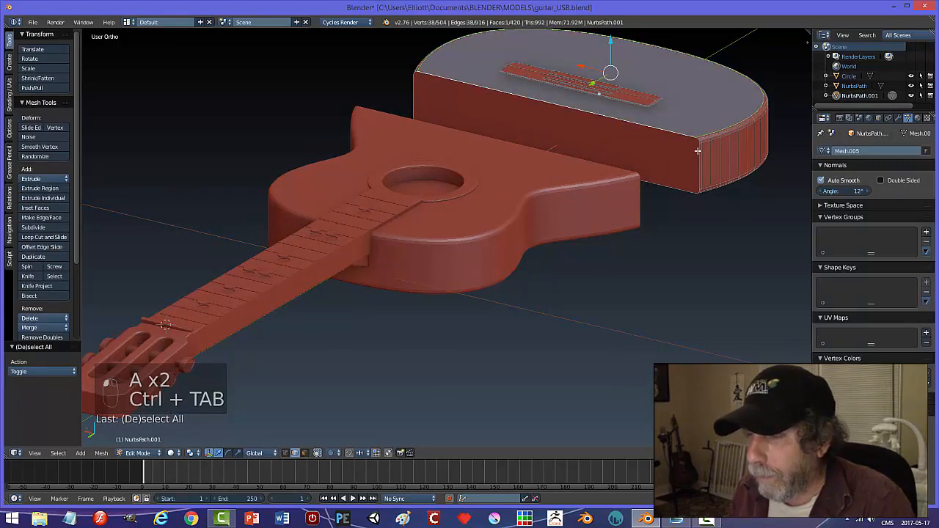
{"action": "key", "text": "a"}
{"action": "key", "text": "ctrl+Tab"}
{"action": "left_click", "coordinate": [664, 159]}
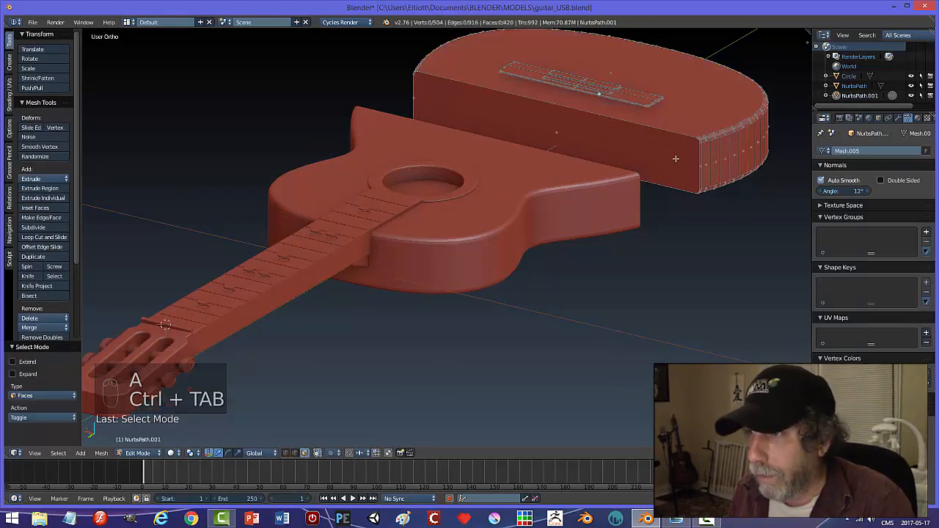
{"action": "right_click", "coordinate": [674, 154]}
Bevel the lower body's cut face by about 0.013 with 3 segments, then deselect it and return to Object Mode
{"action": "middle_click_drag", "start_coordinate": [710, 201], "coordinate": [673, 215]}
{"action": "middle_click_drag", "start_coordinate": [598, 216], "coordinate": [439, 197], "text": "shift"}
{"action": "scroll", "coordinate": [471, 213], "scroll_direction": "up", "scroll_amount": 2}
{"action": "scroll", "coordinate": [518, 219], "scroll_direction": "up", "scroll_amount": 2}
{"action": "mouse_move", "coordinate": [536, 215]}
{"action": "middle_mouse_down"}
{"action": "mouse_move", "coordinate": [527, 225]}
{"action": "mouse_move", "coordinate": [541, 228]}
{"action": "middle_mouse_up"}
{"action": "key", "text": "ctrl+b"}
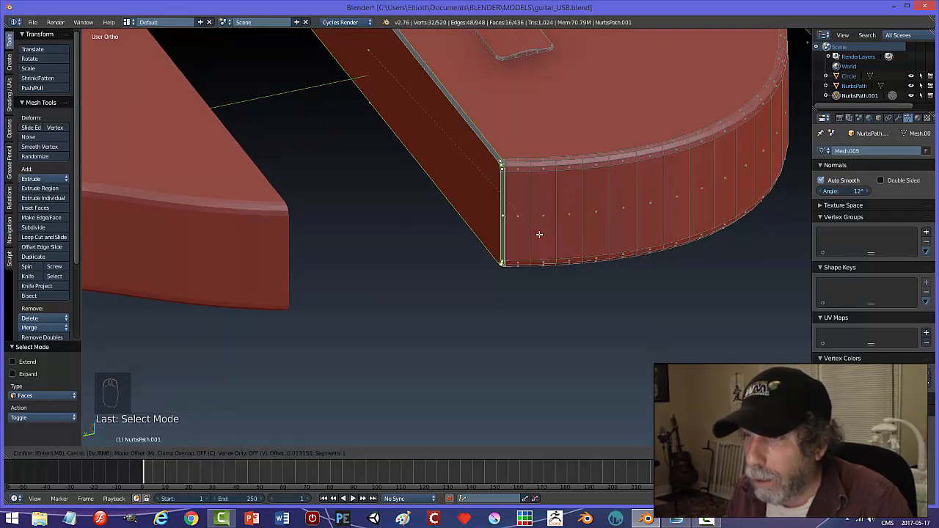
{"action": "left_click", "coordinate": [539, 234]}
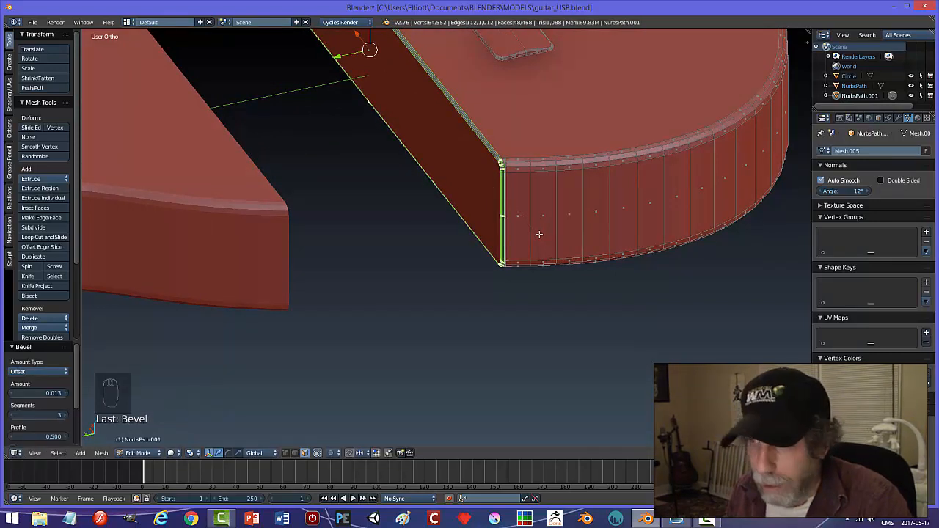
{"action": "key", "text": "a"}
{"action": "key", "text": "Tab"}
{"action": "left_click", "coordinate": [485, 235]}
{"action": "scroll", "coordinate": [533, 241], "scroll_direction": "down", "scroll_amount": 2}
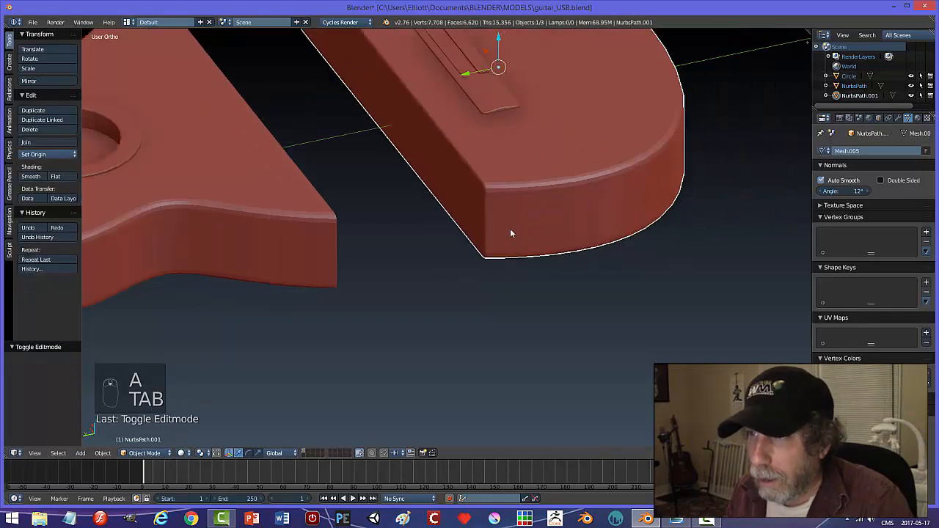
Open the upper guitar part in Edit Mode and select its flat cut face
{"action": "scroll", "coordinate": [506, 229], "scroll_direction": "down", "scroll_amount": 3}
{"action": "middle_click_drag", "start_coordinate": [497, 222], "coordinate": [279, 225]}
{"action": "key", "text": "a"}
{"action": "middle_click_drag", "start_coordinate": [457, 247], "coordinate": [524, 207]}
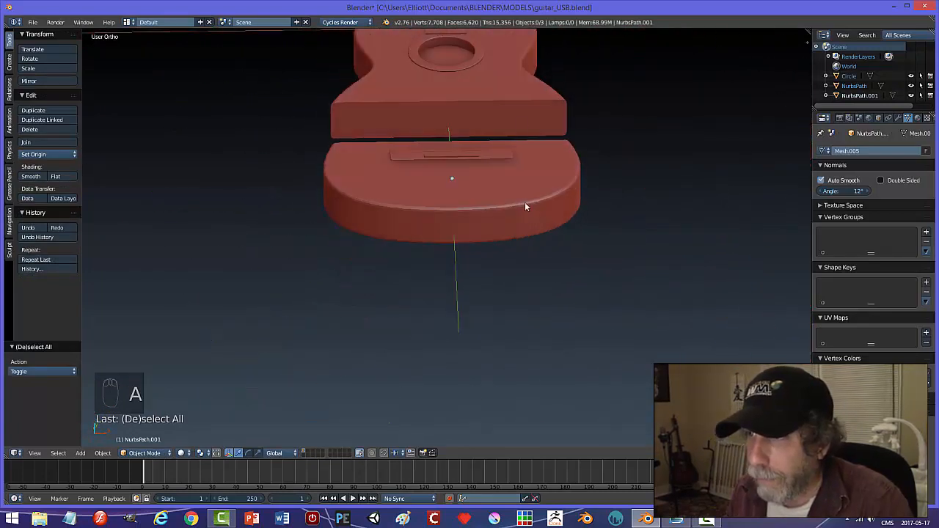
{"action": "right_click", "coordinate": [518, 104]}
{"action": "key", "text": "Tab"}
{"action": "middle_click_drag", "start_coordinate": [589, 170], "coordinate": [552, 148]}
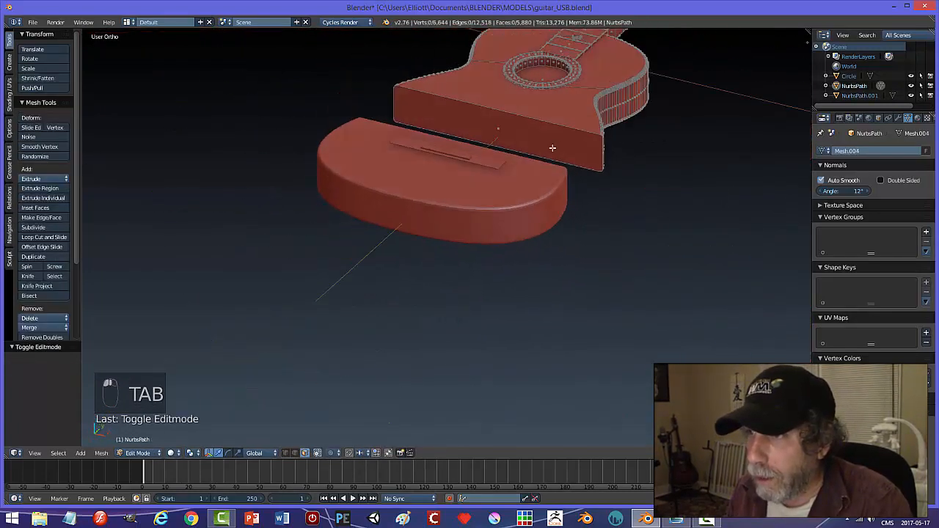
{"action": "right_click", "coordinate": [554, 140]}
Bevel the upper part's cut face by about 0.025 with 3 segments, then deselect it and return to Object Mode
{"action": "middle_click_drag", "start_coordinate": [639, 199], "coordinate": [541, 219]}
{"action": "scroll", "coordinate": [665, 245], "scroll_direction": "up", "scroll_amount": 3}
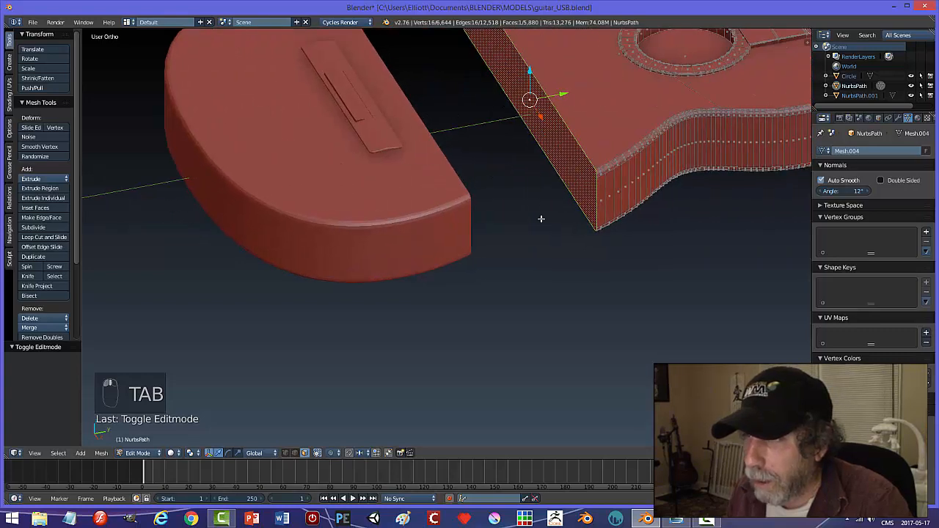
{"action": "middle_click_drag", "start_coordinate": [637, 244], "coordinate": [540, 231], "text": "shift"}
{"action": "scroll", "coordinate": [540, 231], "scroll_direction": "up", "scroll_amount": 1}
{"action": "key", "text": "ctrl+b"}
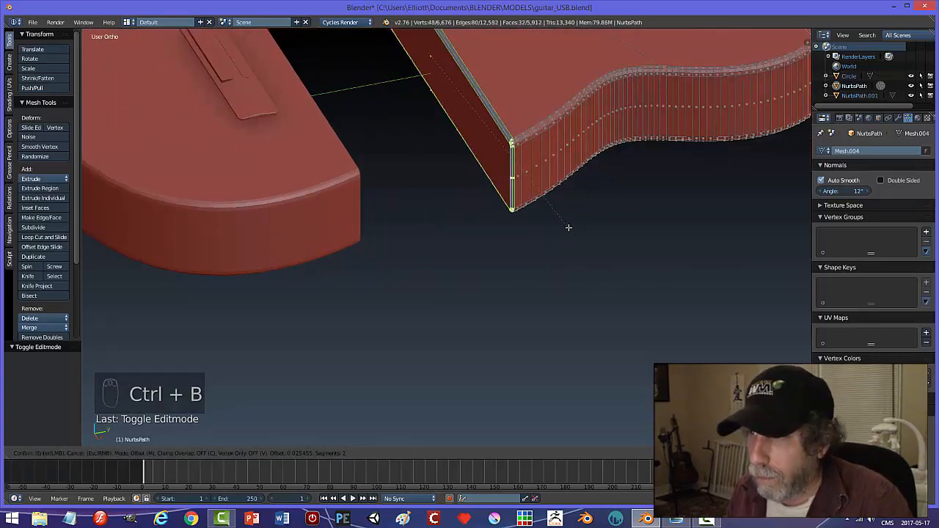
{"action": "left_click", "coordinate": [568, 228]}
{"action": "key", "text": "a"}
{"action": "key", "text": "Tab"}
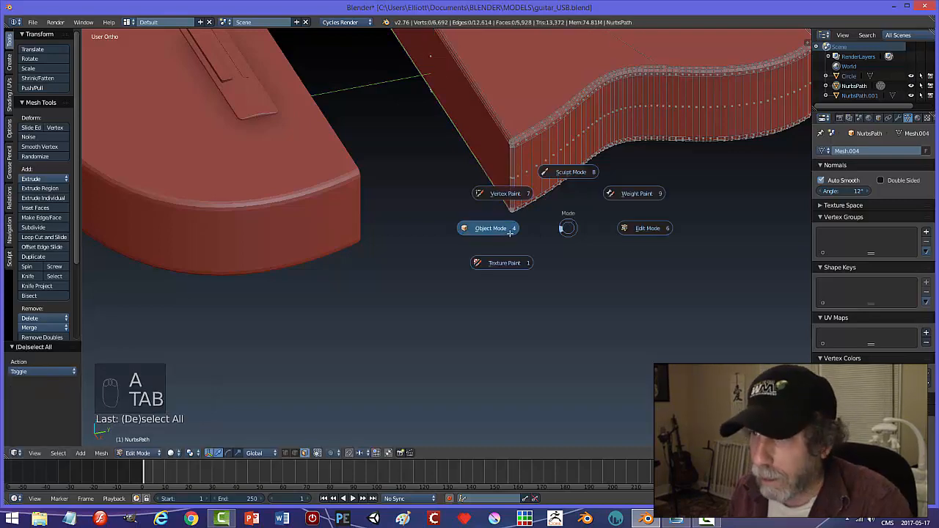
{"action": "left_click", "coordinate": [510, 232]}
Move the lower body about 1.05 along Y so its cut face meets the upper guitar part
{"action": "key", "text": "a"}
{"action": "key", "text": "a"}
{"action": "scroll", "coordinate": [556, 237], "scroll_direction": "down", "scroll_amount": 8}
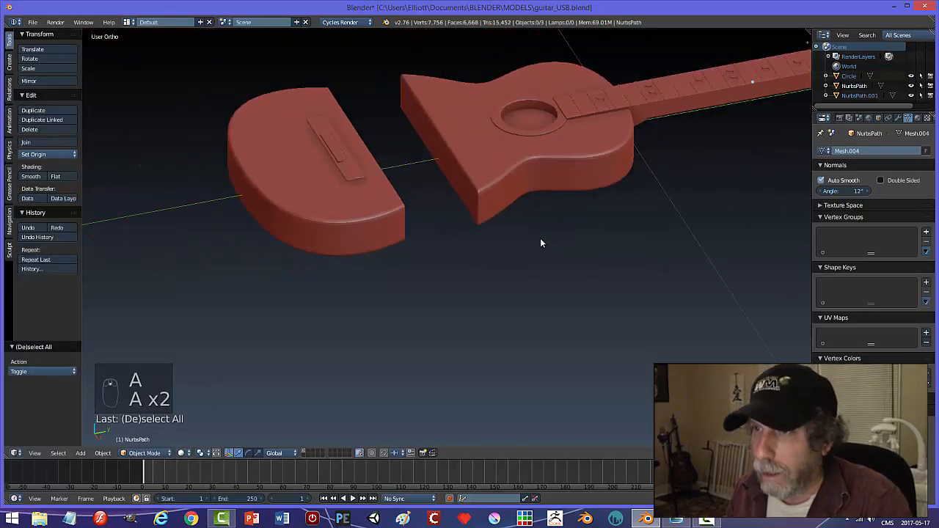
{"action": "middle_click_drag", "start_coordinate": [599, 266], "coordinate": [384, 215]}
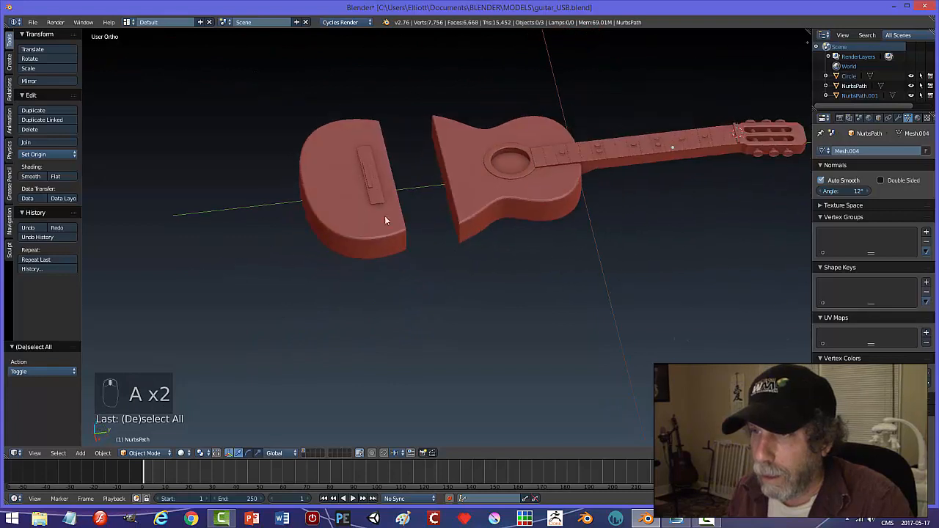
{"action": "right_click", "coordinate": [388, 188]}
{"action": "key", "text": "g"}
{"action": "key", "text": "y"}
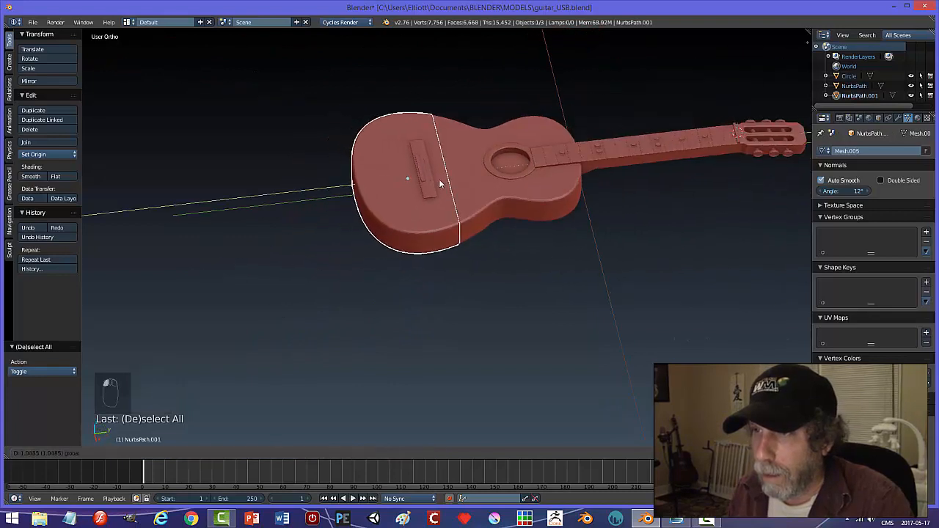
{"action": "left_click", "coordinate": [506, 231]}
{"action": "key", "text": "a"}
{"action": "middle_click_drag", "start_coordinate": [519, 238], "coordinate": [442, 214]}
Fine-tune the lower body's position along Y so it sits flush against the upper part, then clear the selection
{"action": "key", "text": "g"}
{"action": "key", "text": "y"}
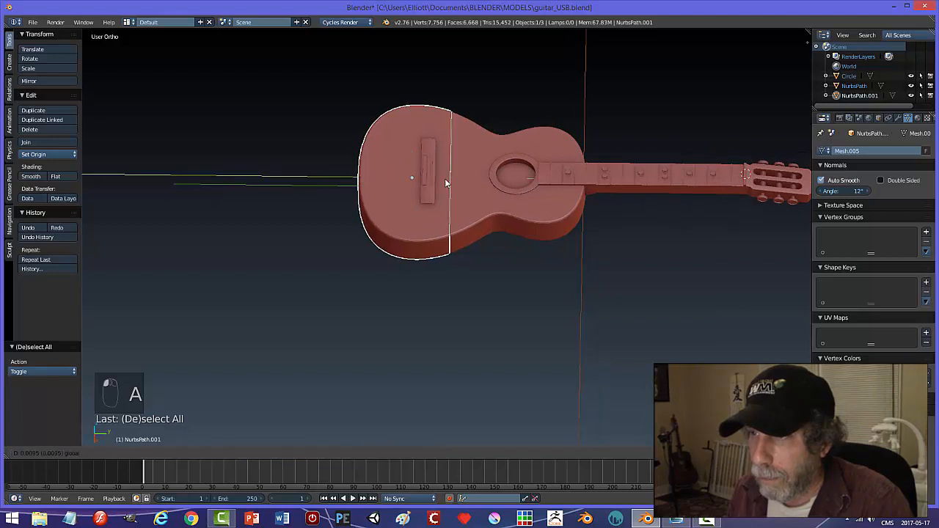
{"action": "left_click", "coordinate": [485, 228]}
{"action": "key", "text": "a"}
{"action": "middle_click_drag", "start_coordinate": [501, 240], "coordinate": [424, 198]}
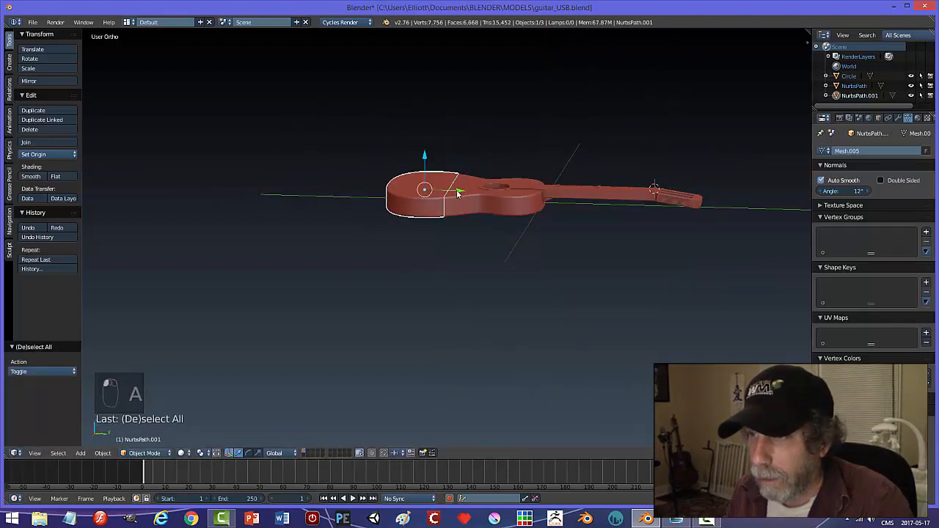
{"action": "left_click", "coordinate": [456, 191]}
{"action": "key", "text": "a"}
{"action": "middle_click_drag", "start_coordinate": [473, 222], "coordinate": [405, 211]}
Select the lower body and move it about -2.198 along Y, away from the upper guitar part
{"action": "right_click", "coordinate": [408, 211]}
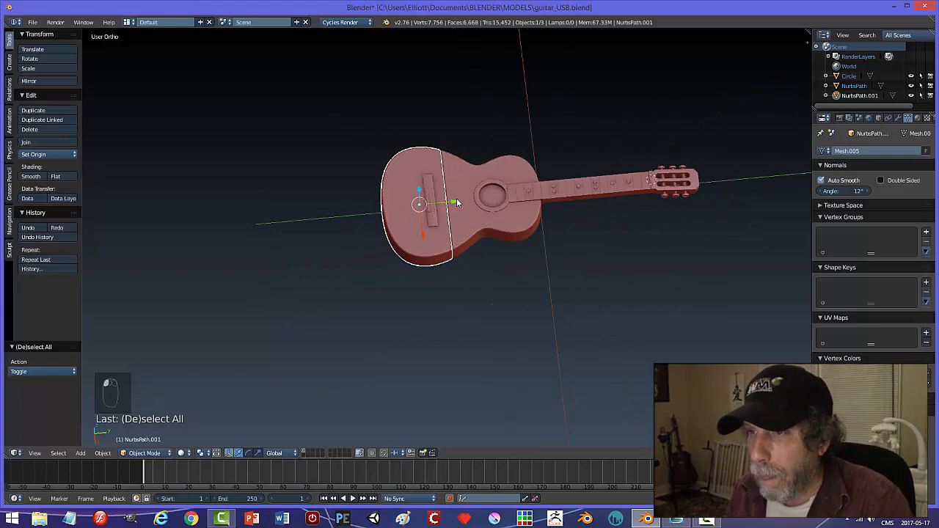
{"action": "left_click_drag", "start_coordinate": [456, 202], "coordinate": [377, 210]}
{"action": "middle_click_drag", "start_coordinate": [377, 210], "coordinate": [441, 197]}
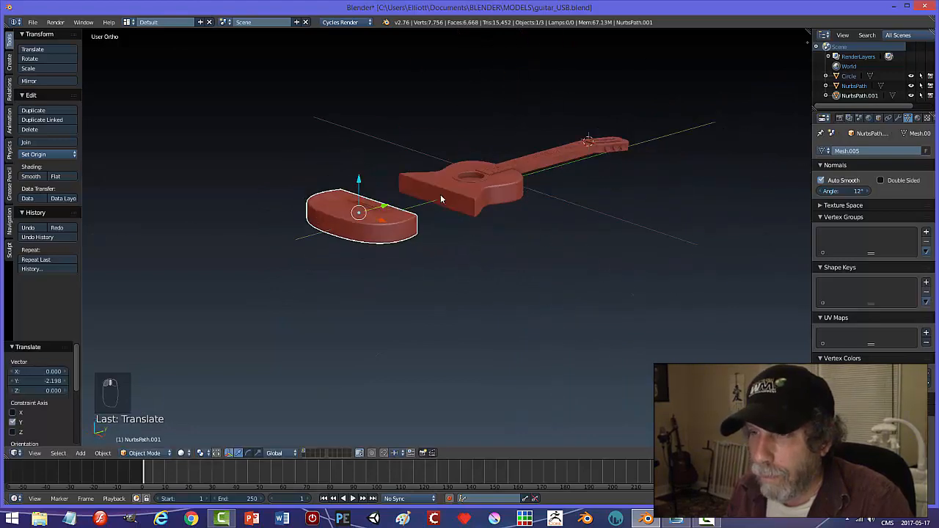
Examine the separated guitar parts and their facing cut surfaces from several angles
{"action": "middle_click_drag", "start_coordinate": [336, 216], "coordinate": [308, 245]}
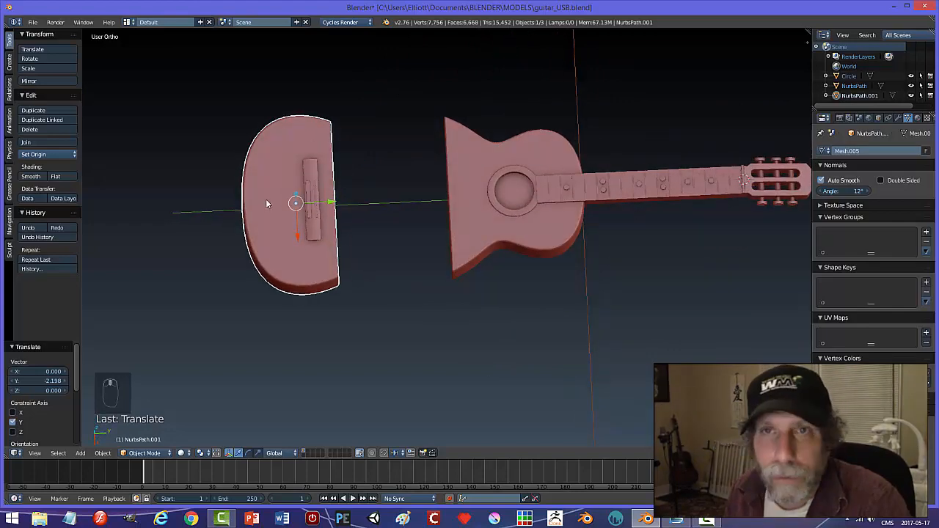
{"action": "mouse_move", "coordinate": [324, 259]}
{"action": "middle_mouse_down"}
{"action": "mouse_move", "coordinate": [287, 268]}
{"action": "mouse_move", "coordinate": [309, 248]}
{"action": "middle_mouse_up"}
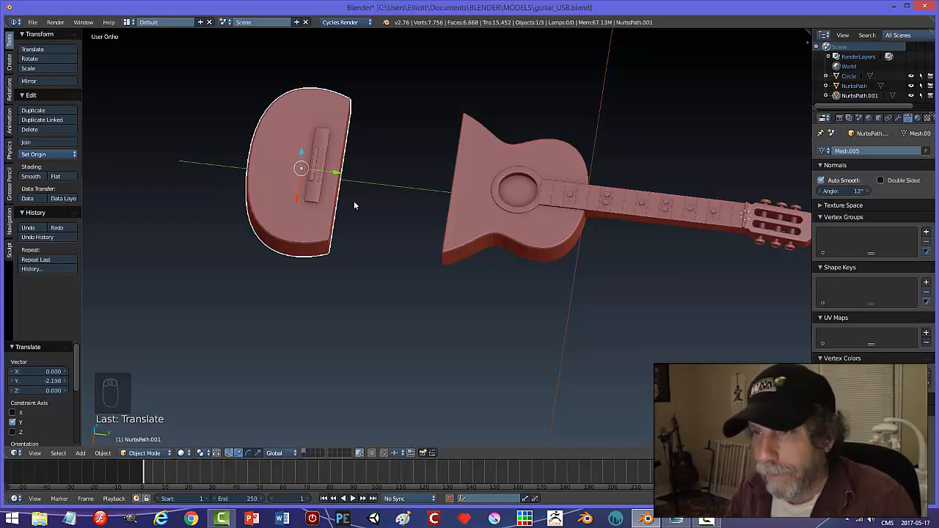
{"action": "middle_click_drag", "start_coordinate": [354, 205], "coordinate": [322, 129]}
{"action": "middle_click_drag", "start_coordinate": [420, 135], "coordinate": [445, 174]}
{"action": "middle_click_drag", "start_coordinate": [441, 229], "coordinate": [367, 215]}
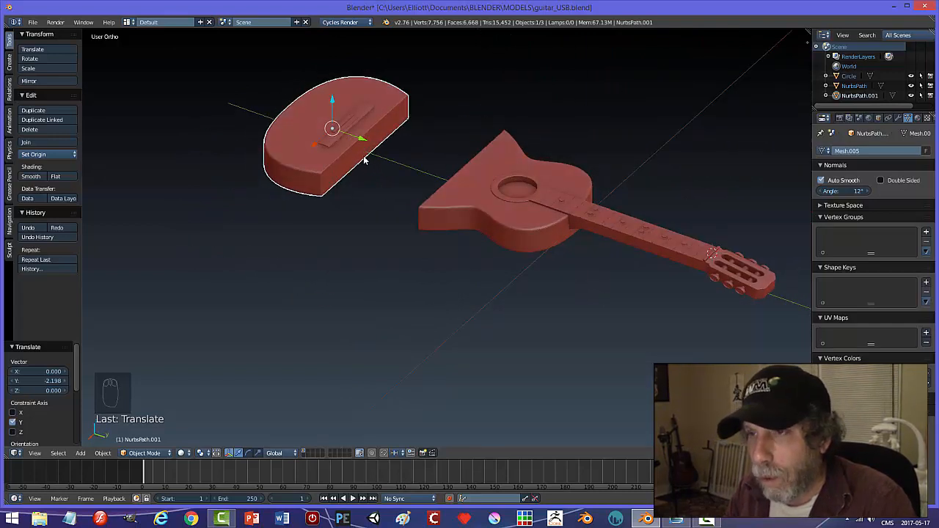
{"action": "middle_click_drag", "start_coordinate": [371, 142], "coordinate": [317, 192]}
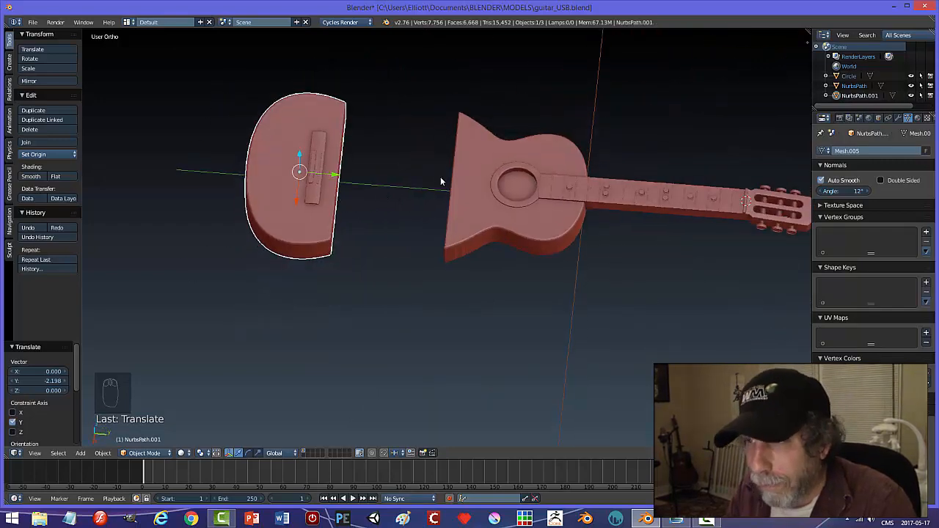
{"action": "middle_click_drag", "start_coordinate": [441, 181], "coordinate": [500, 167]}
{"action": "middle_click_drag", "start_coordinate": [442, 168], "coordinate": [432, 148]}
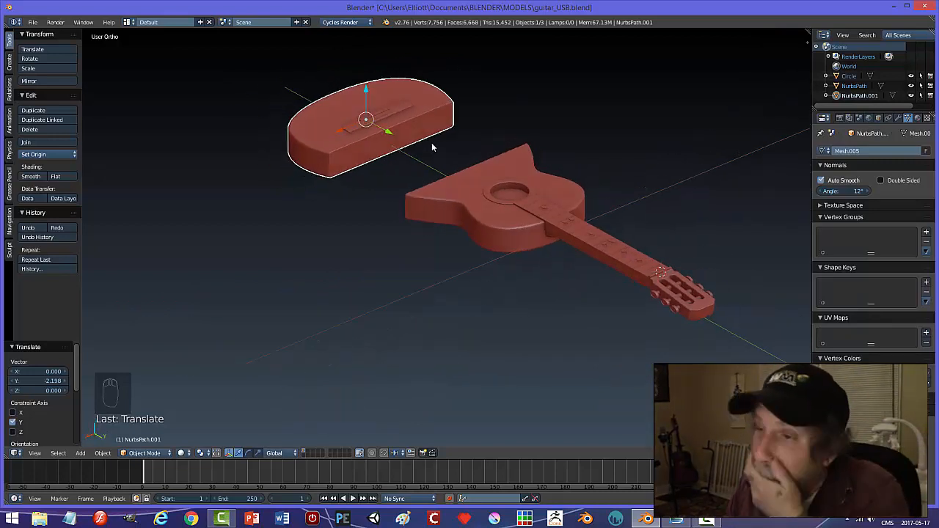
{"action": "middle_click_drag", "start_coordinate": [403, 159], "coordinate": [395, 141]}
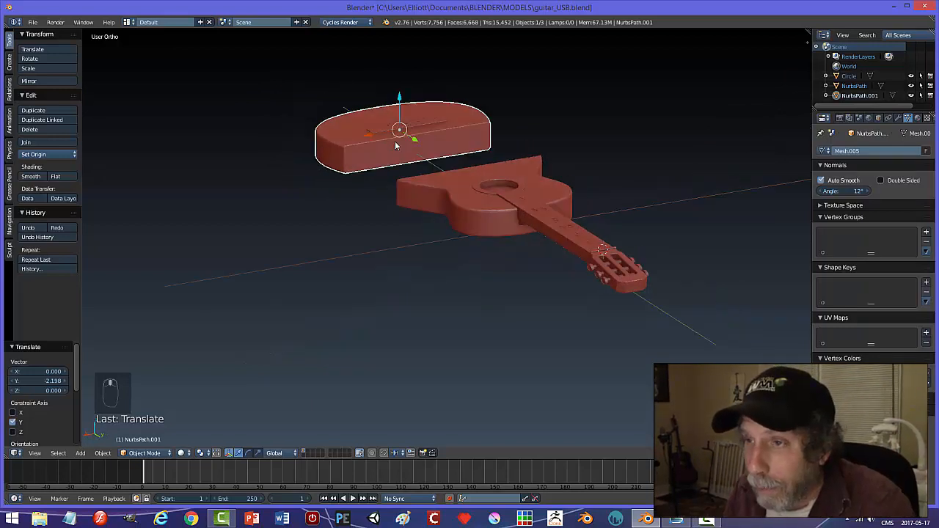
Snap the 3D cursor to the lower body's cut face, then deselect the face and return to Object Mode
{"action": "key", "text": "Tab"}
{"action": "right_click", "coordinate": [442, 149]}
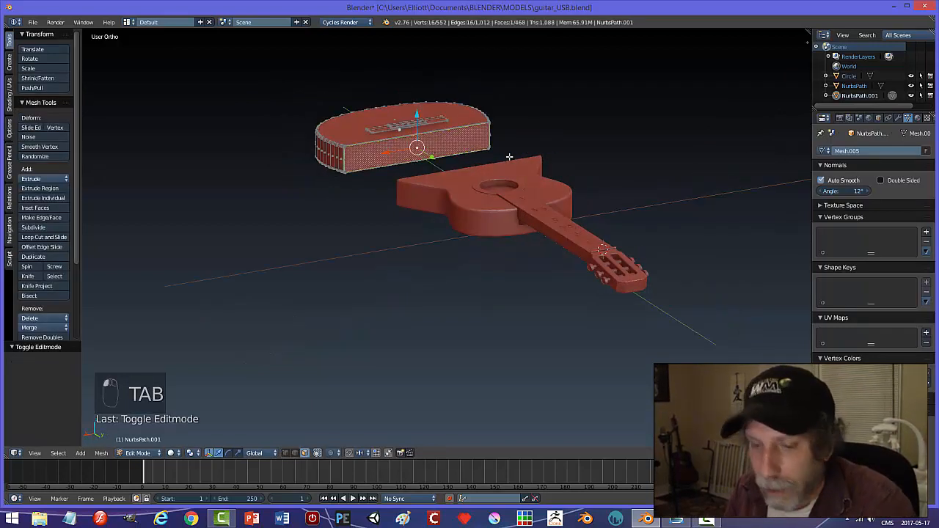
{"action": "key", "text": "shift+s"}
{"action": "left_click", "coordinate": [530, 166]}
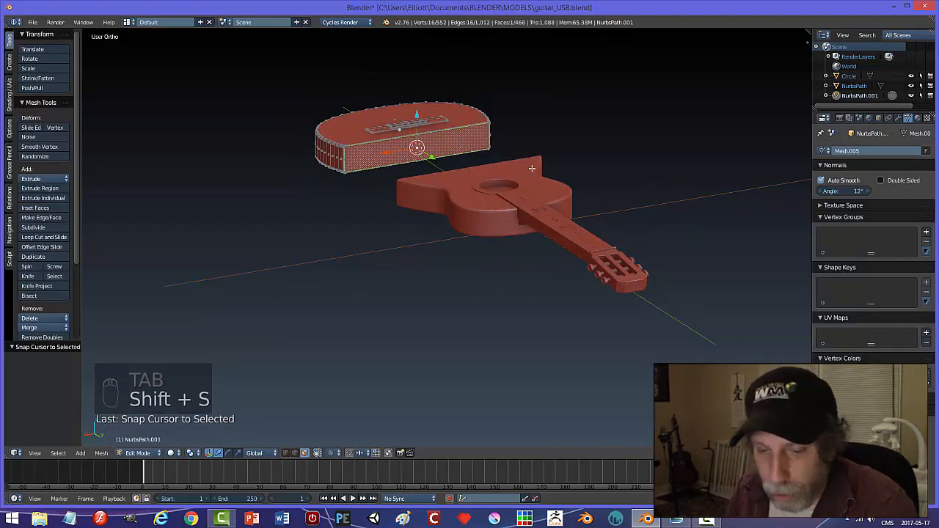
{"action": "key", "text": "a"}
{"action": "key", "text": "Tab"}
{"action": "left_click", "coordinate": [457, 168]}
Add a cube mesh at the 3D cursor on the lower body's cut face
{"action": "mouse_move", "coordinate": [499, 177]}
{"action": "middle_mouse_down"}
{"action": "mouse_move", "coordinate": [503, 184]}
{"action": "mouse_move", "coordinate": [490, 181]}
{"action": "middle_mouse_up"}
{"action": "key", "text": "shift+a"}
{"action": "mouse_move", "coordinate": [491, 179]}
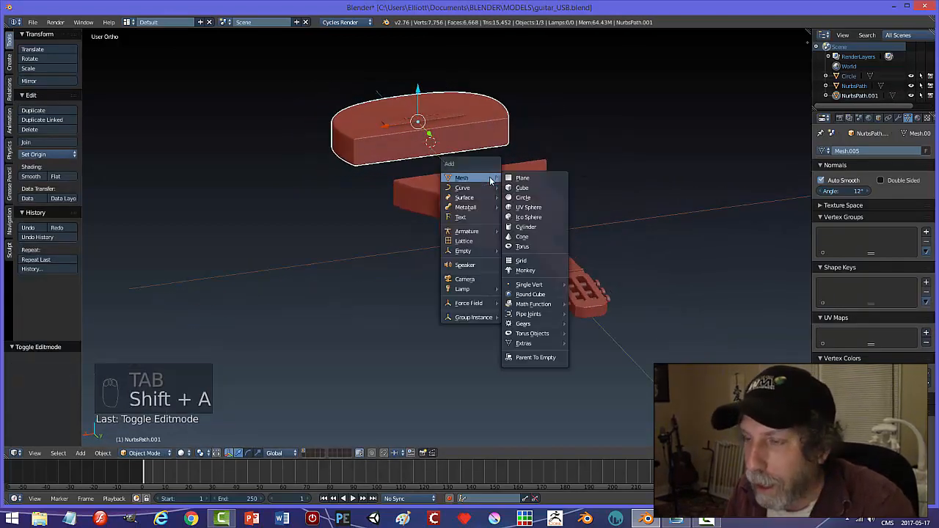
{"action": "left_click", "coordinate": [517, 189]}
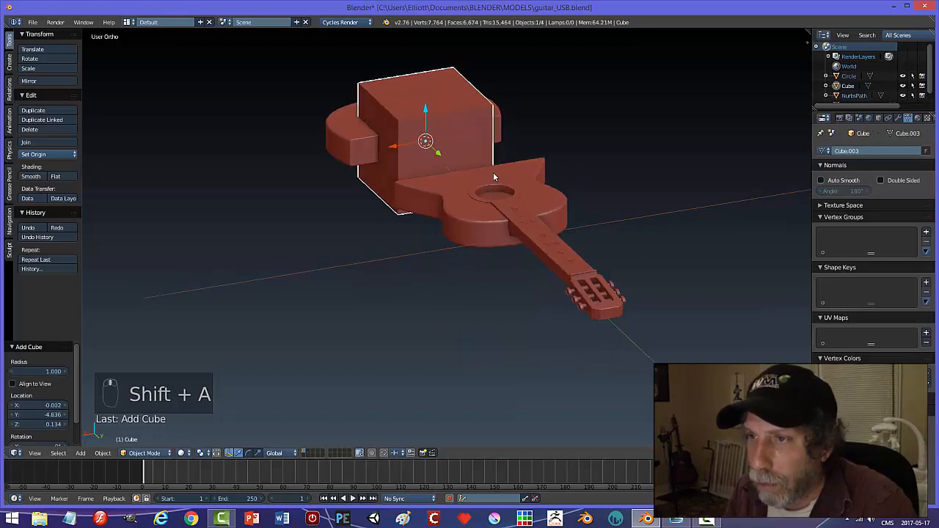
Scale the cube to about 0.185 along Z and about 0.609 along X
{"action": "key", "text": "s"}
{"action": "key", "text": "z"}
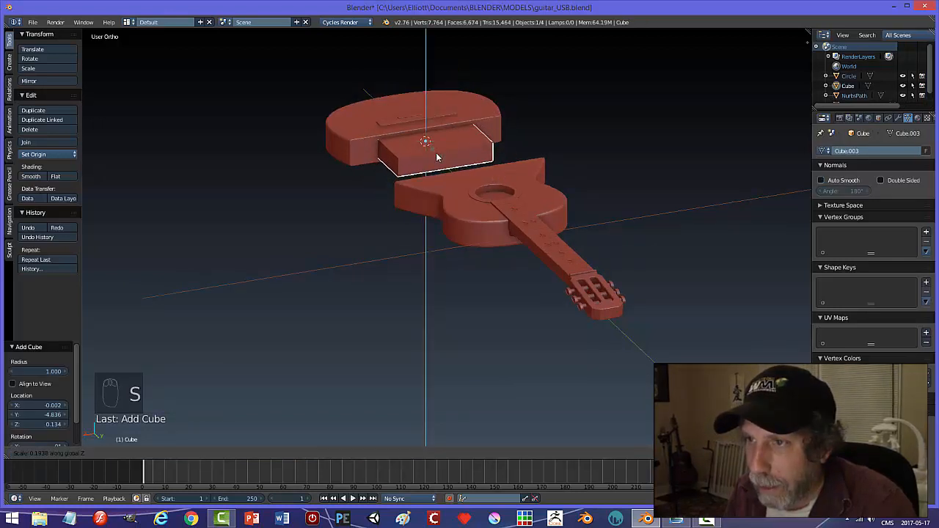
{"action": "left_click", "coordinate": [437, 155]}
{"action": "middle_click_drag", "start_coordinate": [439, 155], "coordinate": [521, 152]}
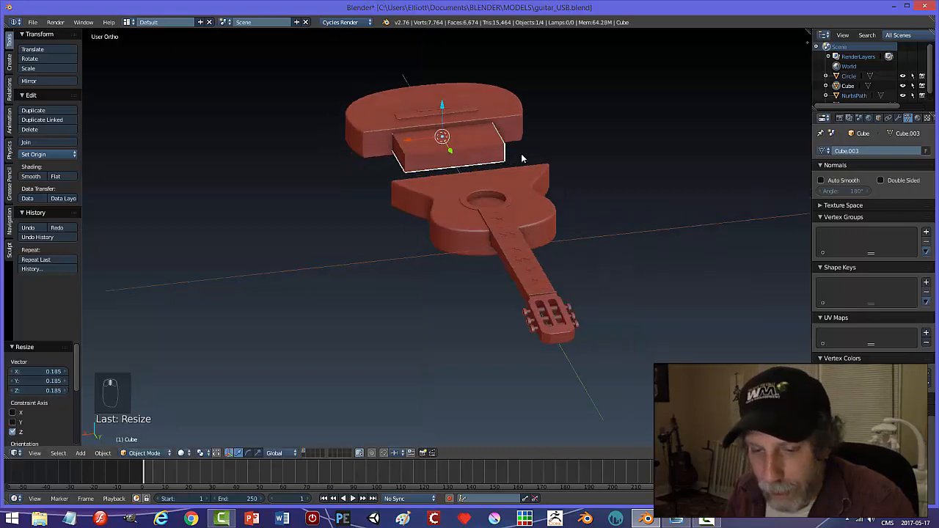
{"action": "key", "text": "s"}
{"action": "key", "text": "x"}
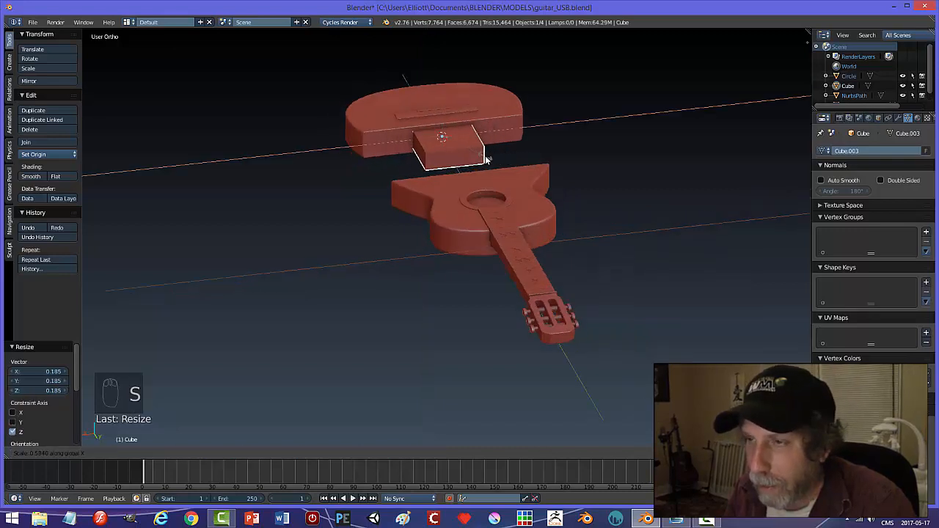
{"action": "left_click", "coordinate": [490, 159]}
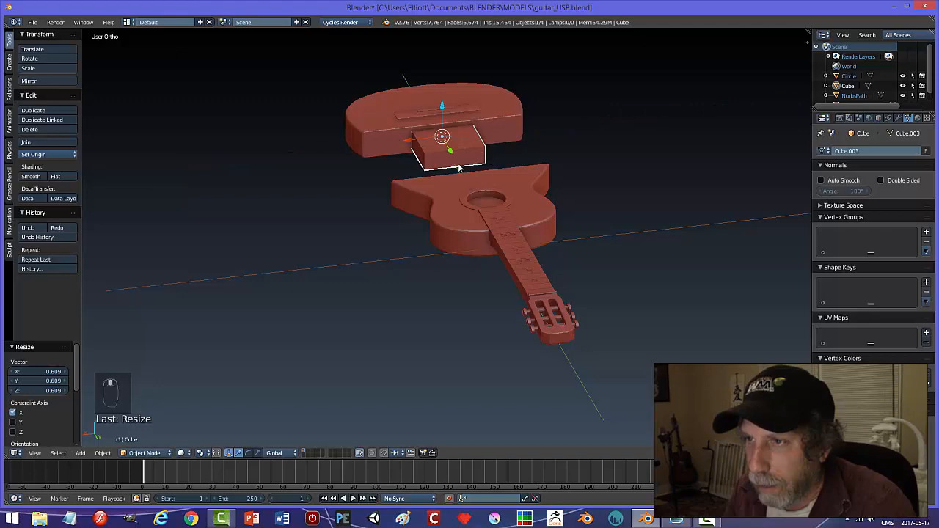
Move the cube about 1.03 along Y out of the cut face, then scale it to about 0.706 along Y and 0.938 along X
{"action": "middle_click_drag", "start_coordinate": [459, 169], "coordinate": [486, 178]}
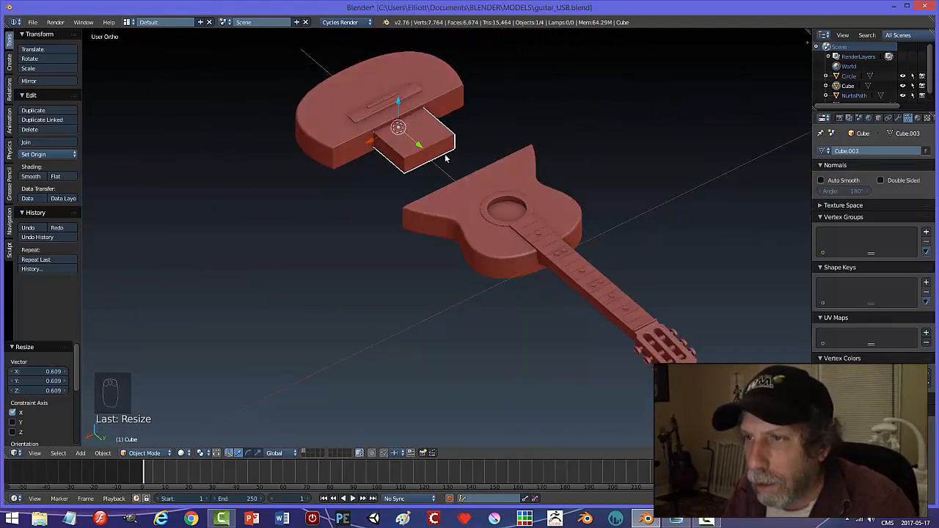
{"action": "left_click_drag", "start_coordinate": [419, 146], "coordinate": [524, 189]}
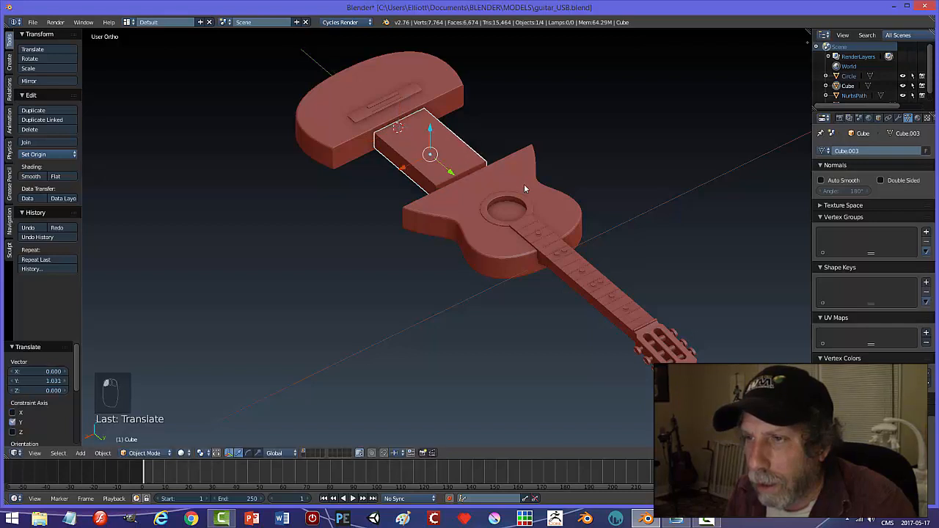
{"action": "key", "text": "s"}
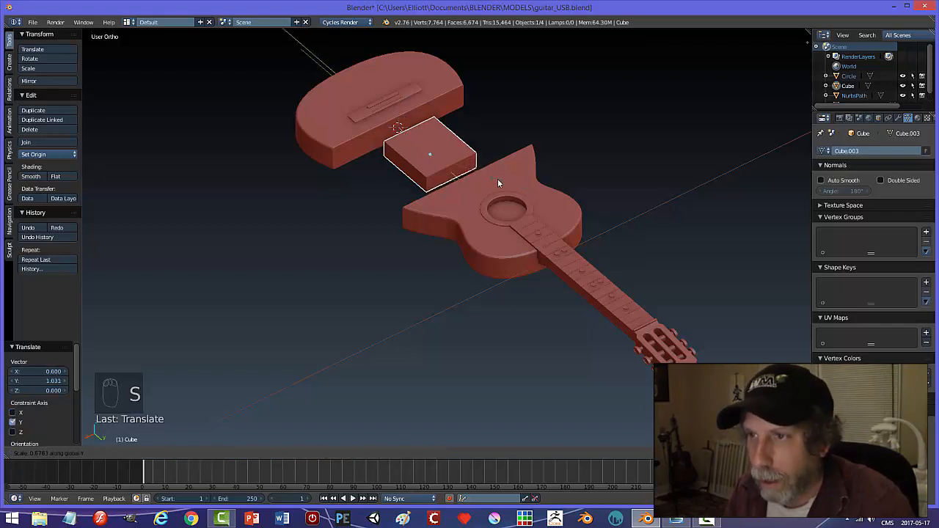
{"action": "left_click", "coordinate": [502, 179]}
{"action": "middle_click_drag", "start_coordinate": [555, 154], "coordinate": [541, 153]}
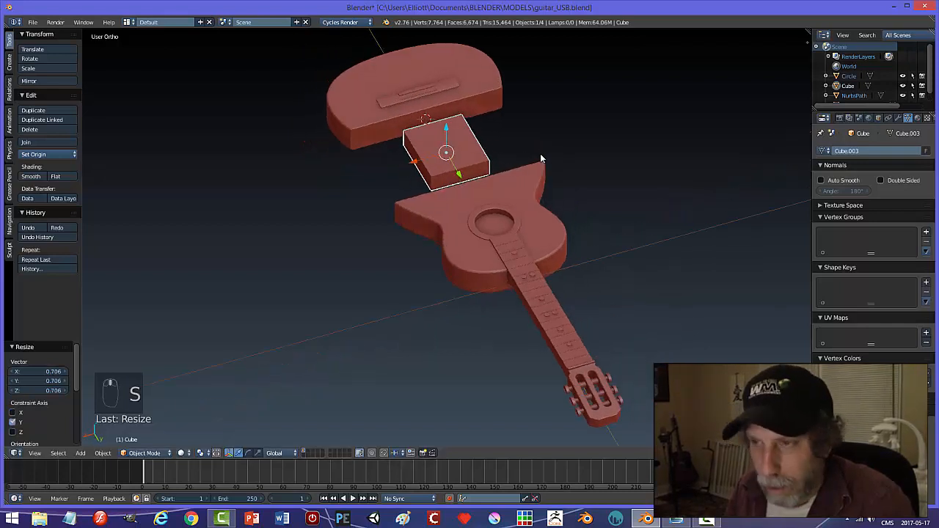
{"action": "key", "text": "s"}
{"action": "left_click", "coordinate": [536, 159]}
Move the cube about 1.0 back along Y so it sits partly inside the lower body
{"action": "middle_click_drag", "start_coordinate": [494, 182], "coordinate": [463, 178]}
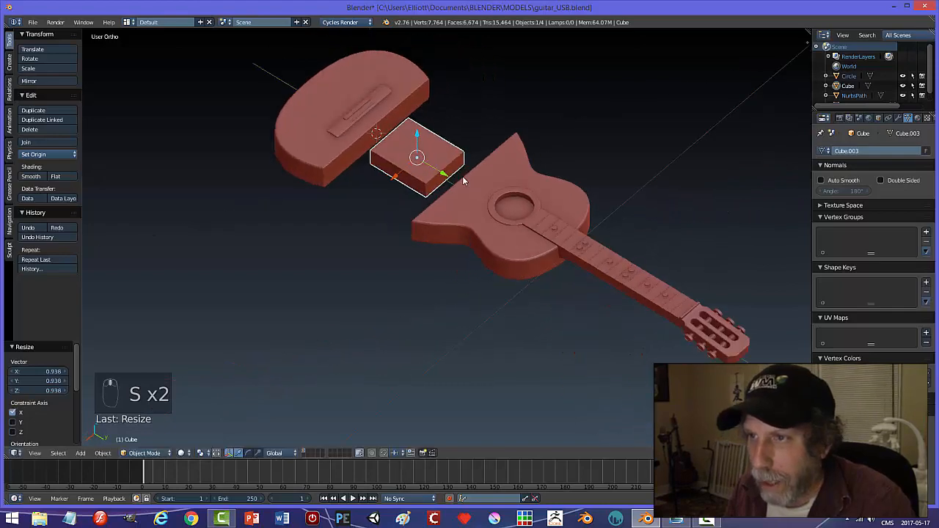
{"action": "left_click_drag", "start_coordinate": [449, 173], "coordinate": [420, 150]}
{"action": "middle_click_drag", "start_coordinate": [441, 157], "coordinate": [422, 181]}
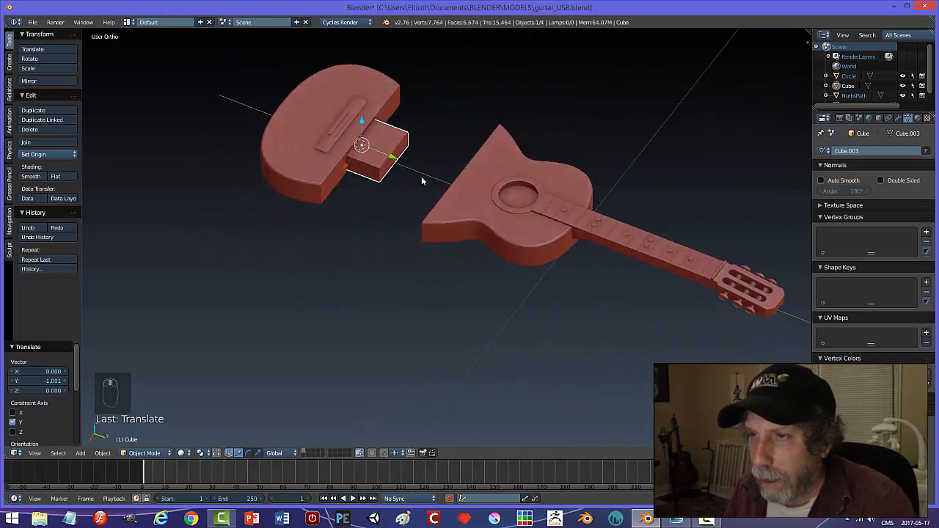
Slide the lower body and cube together along Y to test the fit, leaving them about 0.51 farther from the upper body
{"action": "right_click", "coordinate": [314, 157], "text": "shift"}
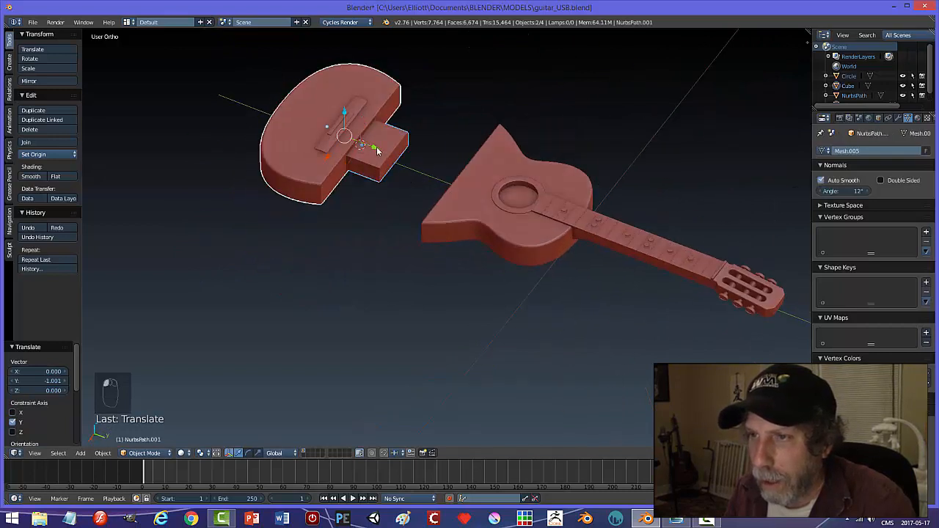
{"action": "key", "text": "g"}
{"action": "key", "text": "y"}
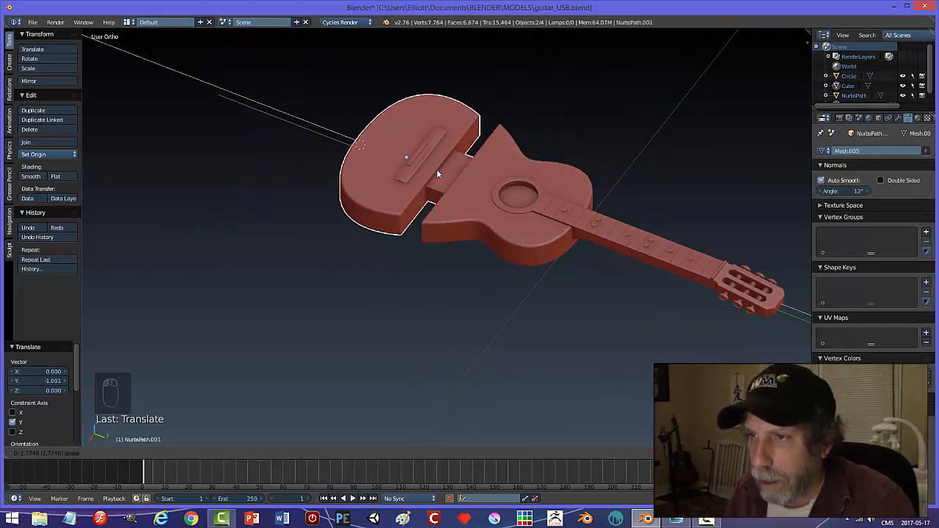
{"action": "left_click", "coordinate": [358, 138]}
Move only the cube about 0.113 along Y so it protrudes farther from the lower body
{"action": "right_click", "coordinate": [366, 140]}
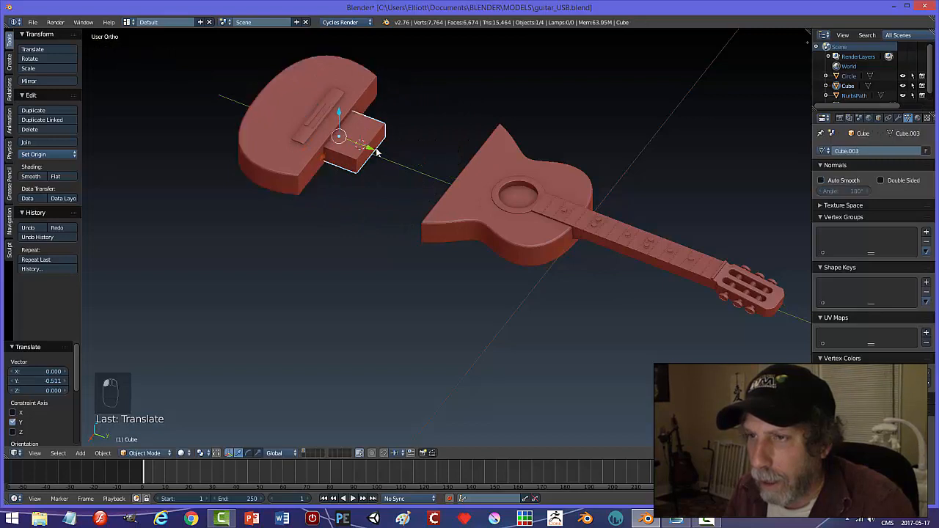
{"action": "key", "text": "g"}
{"action": "key", "text": "y"}
{"action": "left_click", "coordinate": [376, 153]}
Test the fit of the lower body and cube again, leaving them about 0.283 back along Y, then move both 0.448 toward the upper body
{"action": "right_click", "coordinate": [363, 145], "text": "shift"}
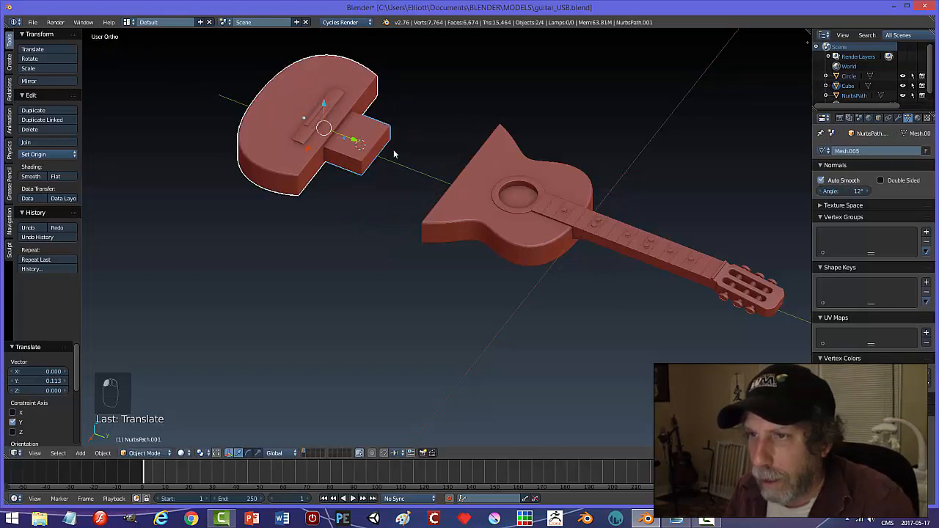
{"action": "key", "text": "g"}
{"action": "key", "text": "y"}
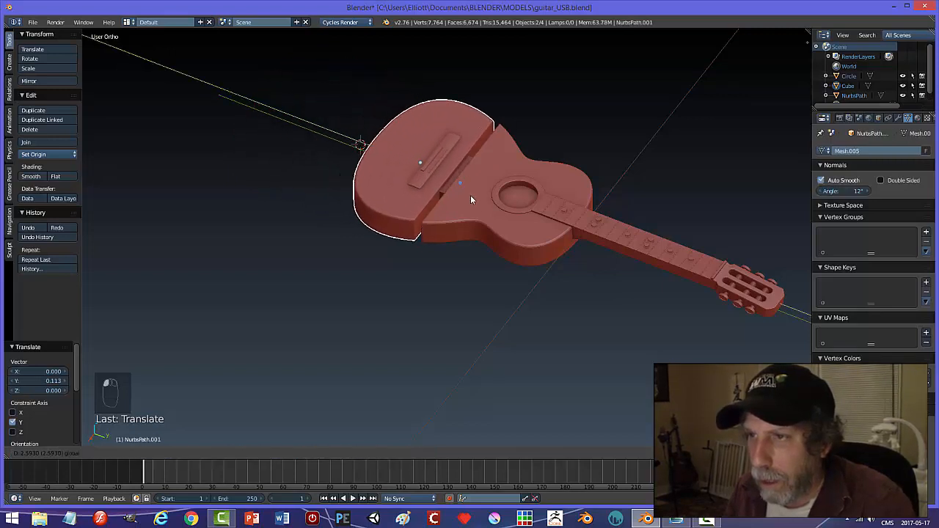
{"action": "left_click", "coordinate": [383, 149]}
{"action": "middle_click_drag", "start_coordinate": [383, 148], "coordinate": [481, 217]}
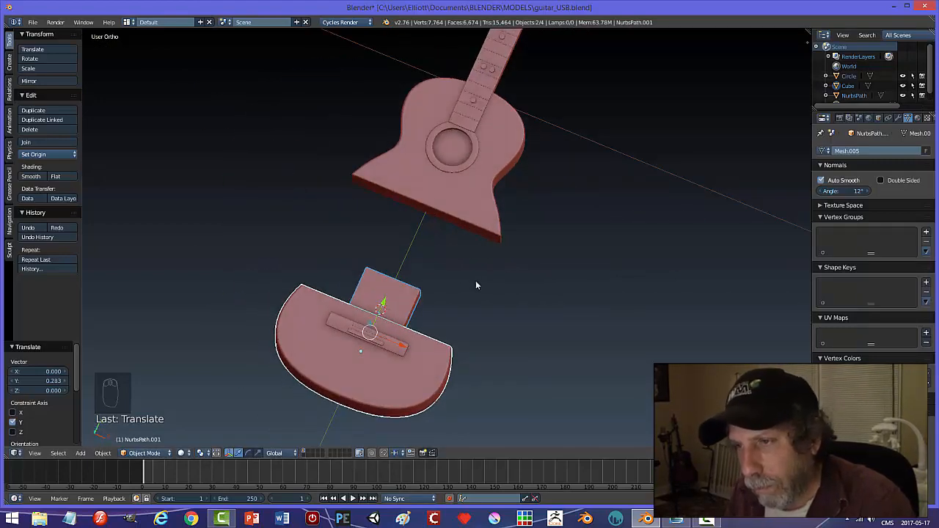
{"action": "middle_click_drag", "start_coordinate": [476, 283], "coordinate": [451, 261]}
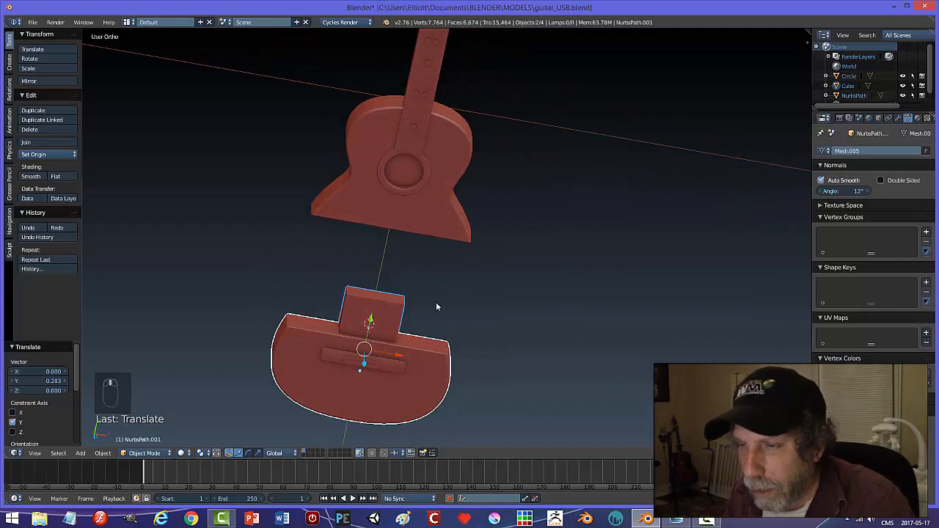
{"action": "mouse_move", "coordinate": [436, 307]}
{"action": "middle_mouse_down"}
{"action": "mouse_move", "coordinate": [357, 218]}
{"action": "mouse_move", "coordinate": [465, 243]}
{"action": "mouse_move", "coordinate": [370, 273]}
{"action": "middle_mouse_up"}
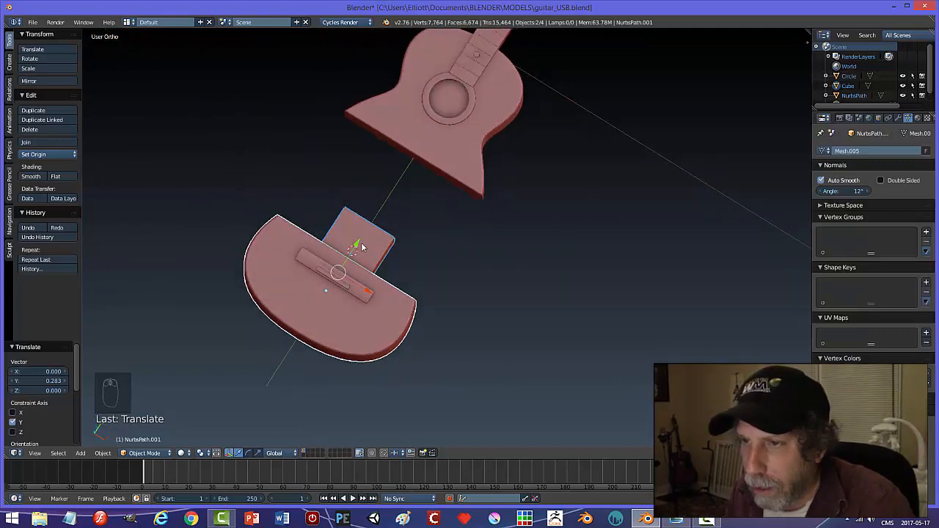
{"action": "left_click_drag", "start_coordinate": [361, 248], "coordinate": [373, 224]}
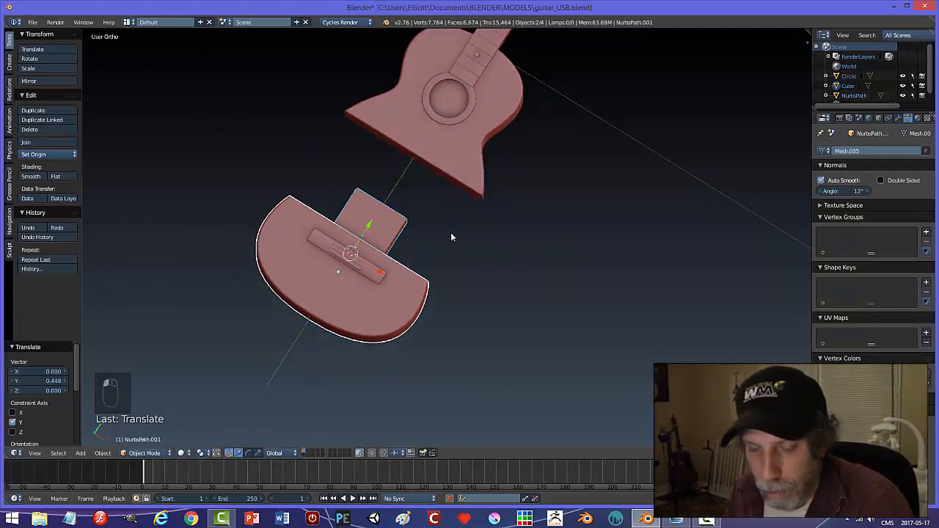
Select only the cube and pull it about 0.507 along Y out of the lower body
{"action": "right_click", "coordinate": [378, 212]}
{"action": "middle_click_drag", "start_coordinate": [440, 255], "coordinate": [398, 222]}
{"action": "left_click_drag", "start_coordinate": [416, 146], "coordinate": [450, 154]}
Move the cube to layer 11 and display only that layer, framed on the cube
{"action": "key", "text": "m"}
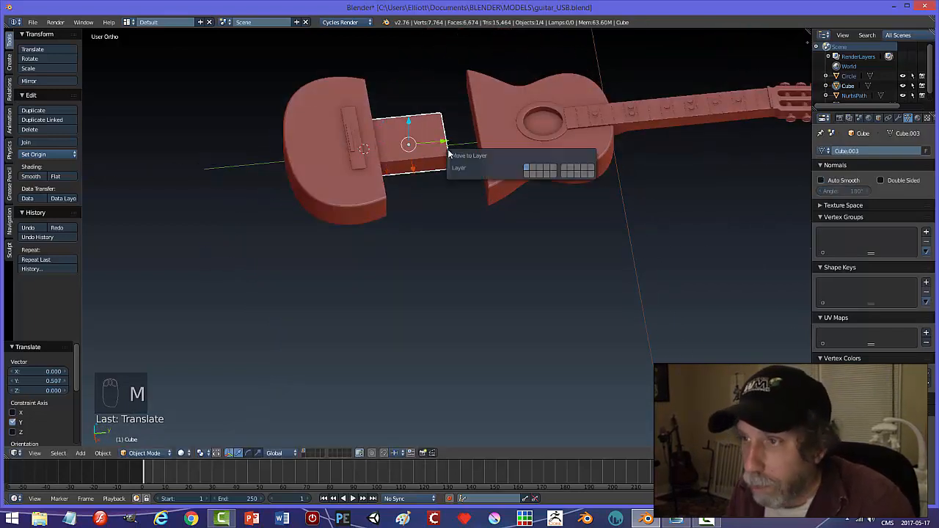
{"action": "left_click", "coordinate": [525, 174]}
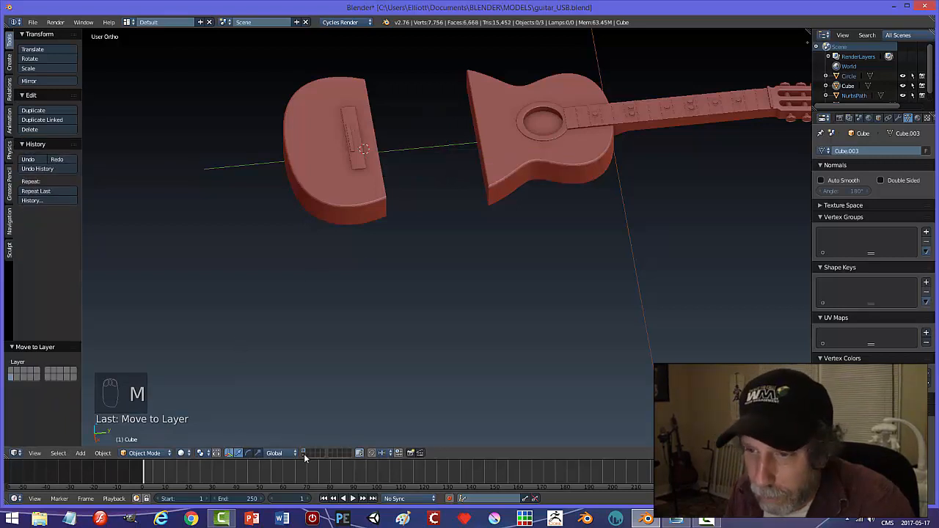
{"action": "left_click", "coordinate": [305, 454]}
{"action": "key", "text": "KP_Decimal"}
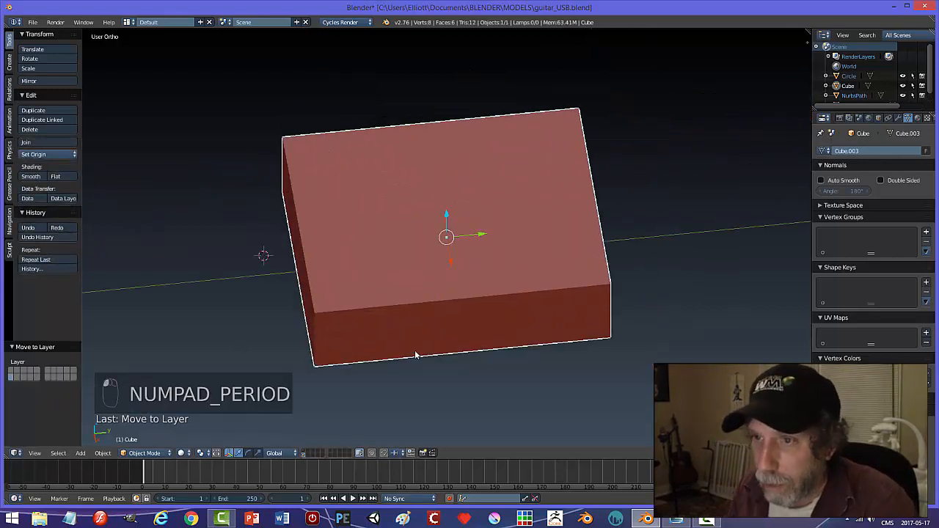
Switch the cube to edge selection in Edit Mode and select its four lengthwise edges
{"action": "middle_click_drag", "start_coordinate": [414, 355], "coordinate": [408, 289]}
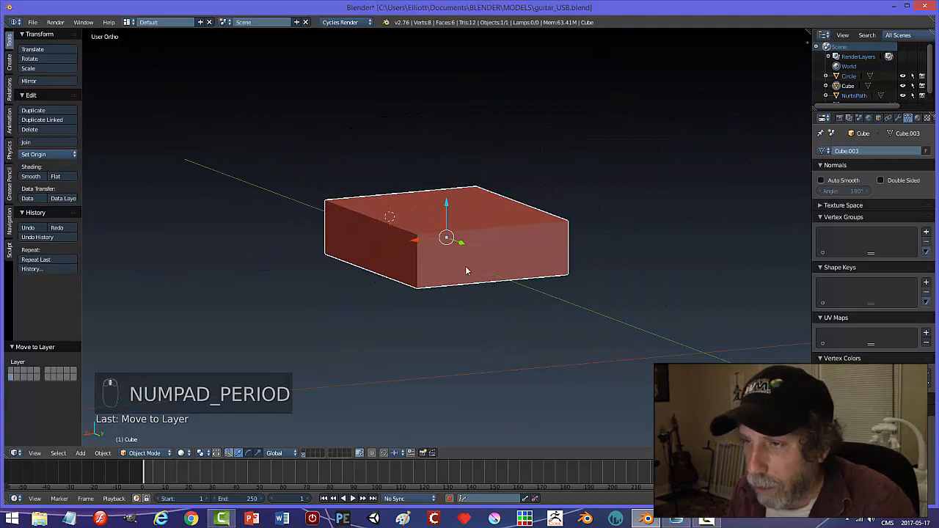
{"action": "middle_click_drag", "start_coordinate": [466, 271], "coordinate": [485, 276]}
{"action": "key", "text": "Tab"}
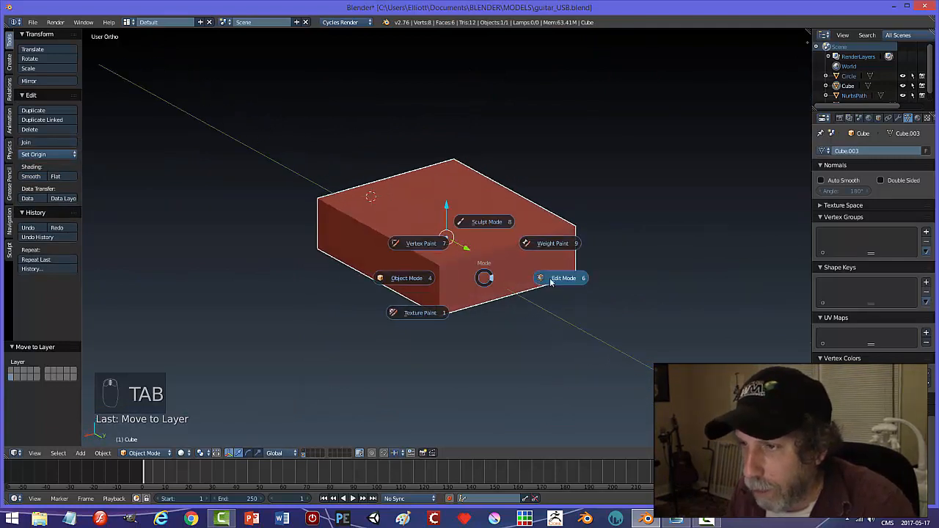
{"action": "left_click", "coordinate": [551, 281]}
{"action": "key", "text": "a"}
{"action": "key", "text": "a"}
{"action": "key", "text": "ctrl+Tab"}
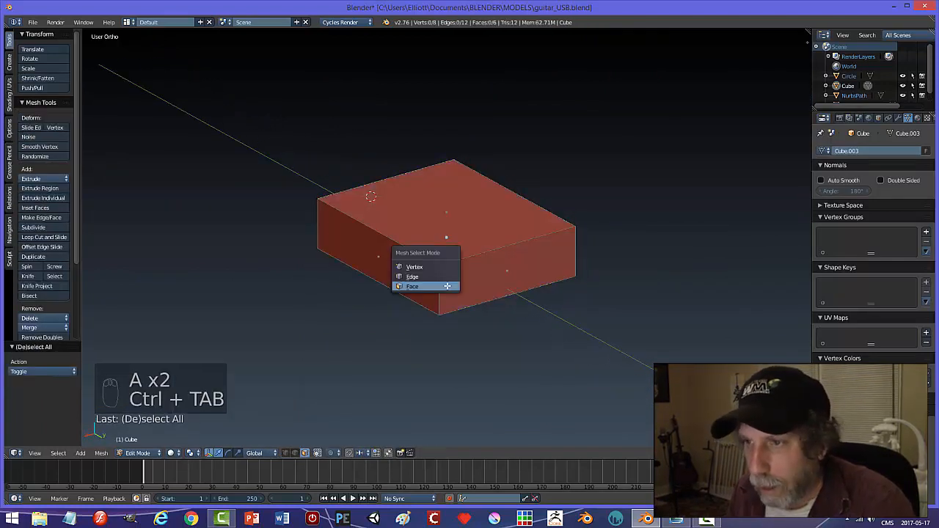
{"action": "left_click", "coordinate": [424, 275]}
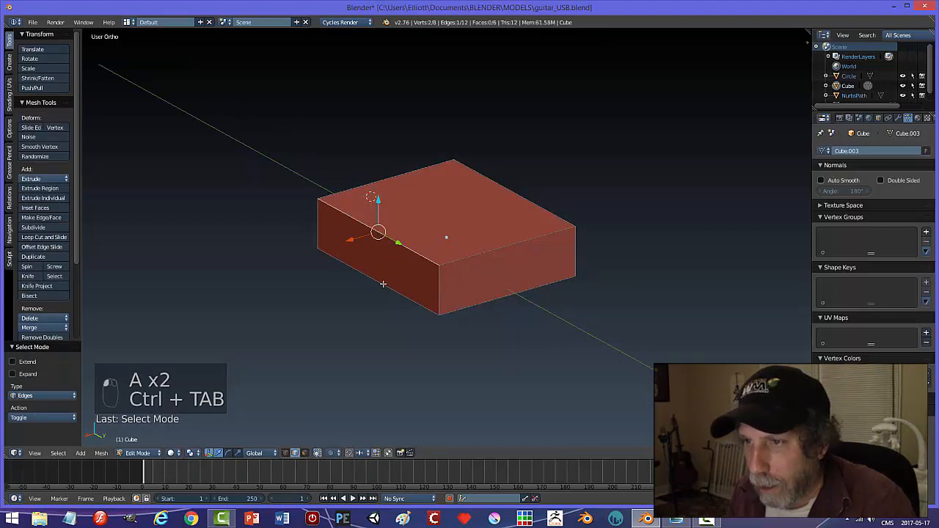
{"action": "middle_click_drag", "start_coordinate": [491, 222], "coordinate": [503, 188]}
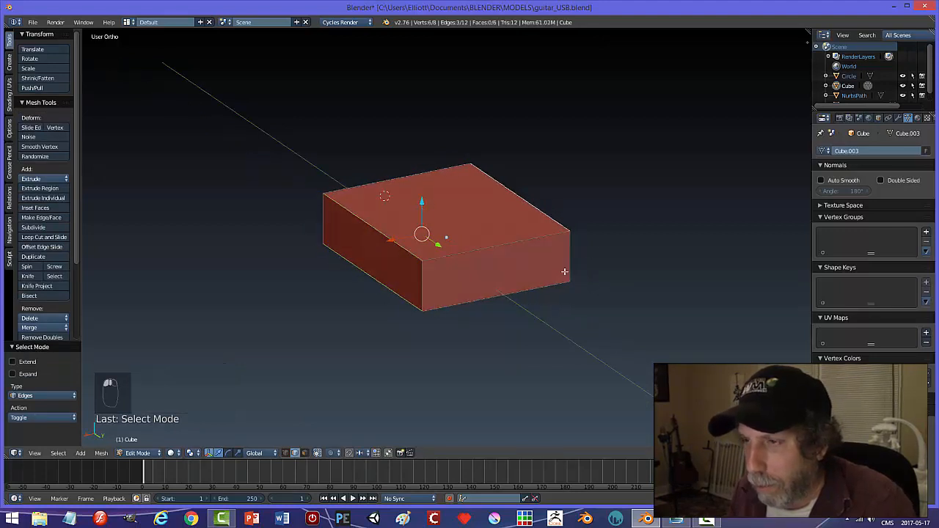
{"action": "middle_click_drag", "start_coordinate": [564, 271], "coordinate": [527, 266]}
{"action": "middle_click_drag", "start_coordinate": [429, 291], "coordinate": [543, 322]}
Try bevelling the four lengthwise edges by about 0.093 with three segments, and undo the bevel
{"action": "key", "text": "ctrl+b"}
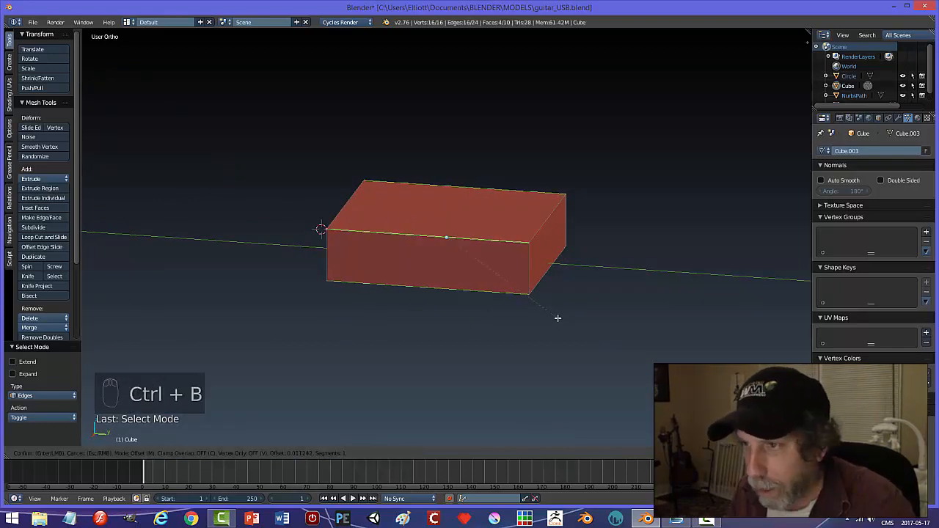
{"action": "scroll", "coordinate": [562, 330], "scroll_direction": "up", "scroll_amount": 2}
{"action": "left_click", "coordinate": [563, 330]}
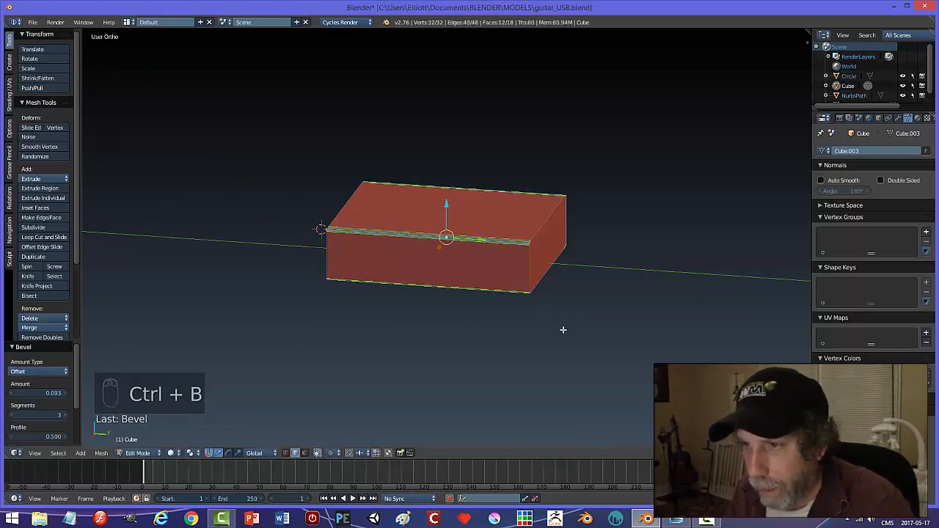
{"action": "key", "text": "a"}
{"action": "middle_click_drag", "start_coordinate": [563, 330], "coordinate": [511, 320]}
{"action": "key", "text": "ctrl+z"}
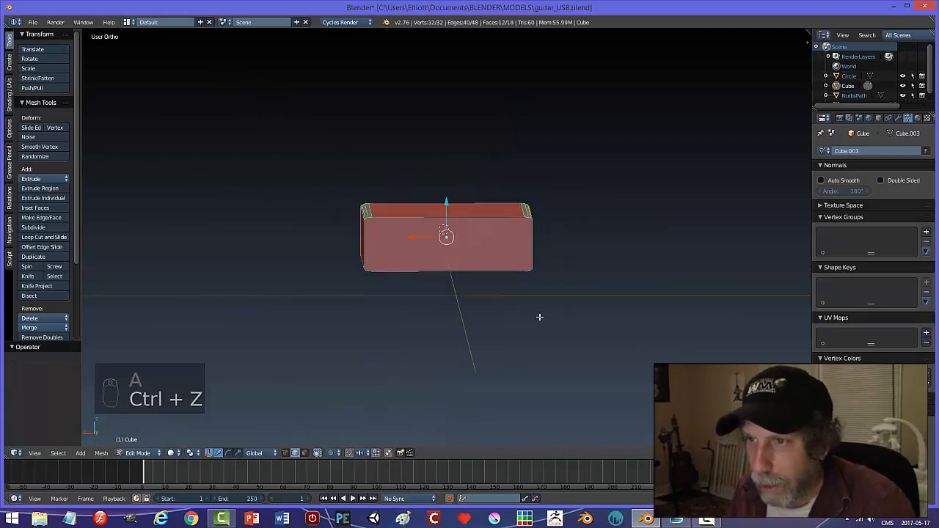
{"action": "key", "text": "ctrl+z"}
Return to Object Mode and apply the cube's scale
{"action": "key", "text": "Tab"}
{"action": "left_click", "coordinate": [484, 321]}
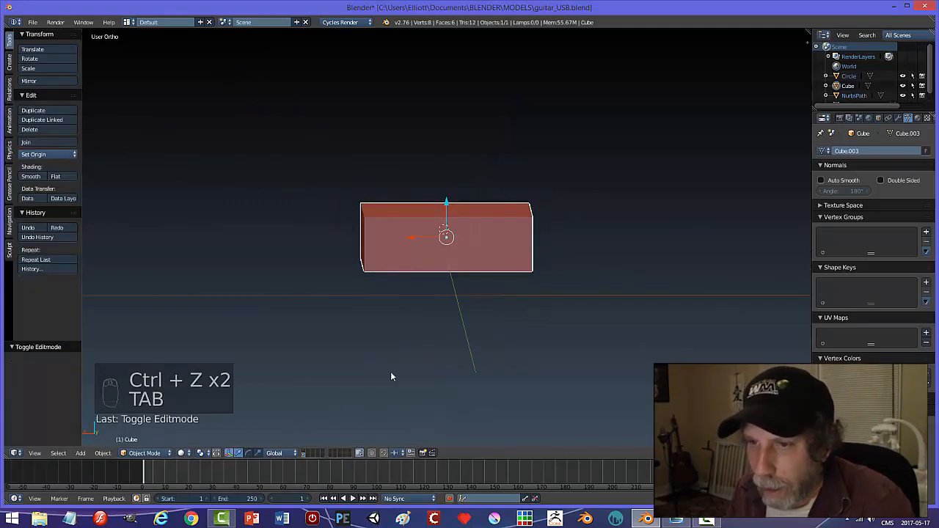
{"action": "left_click", "coordinate": [103, 453]}
{"action": "mouse_move", "coordinate": [123, 378]}
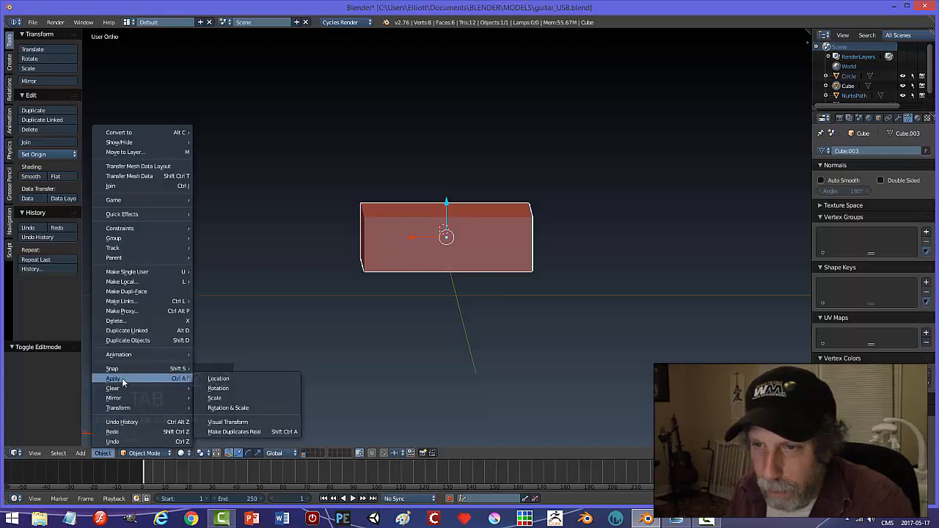
{"action": "left_click", "coordinate": [209, 399]}
Bevel the cube's four lengthwise edges in Edit Mode by about 0.04 with four segments, then deselect everything
{"action": "key", "text": "Tab"}
{"action": "left_click", "coordinate": [470, 314]}
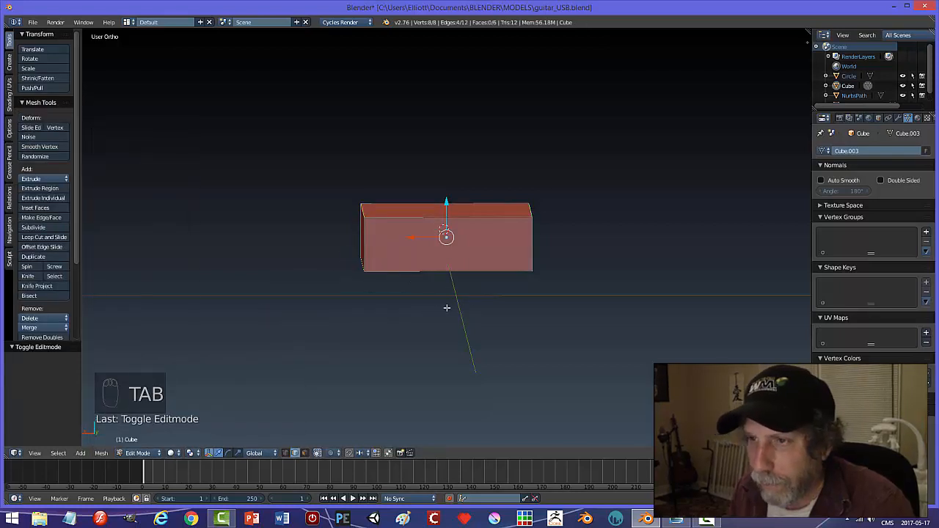
{"action": "key", "text": "ctrl+b"}
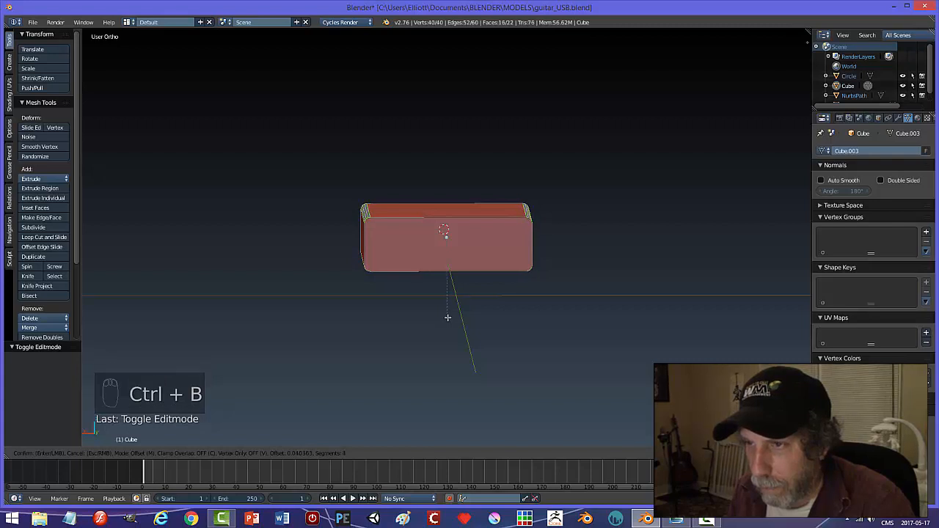
{"action": "left_click", "coordinate": [447, 317]}
{"action": "key", "text": "a"}
Select the edge loop around the block's outer end face and bevel it by about 0.016 with three segments
{"action": "middle_click_drag", "start_coordinate": [418, 313], "coordinate": [364, 223]}
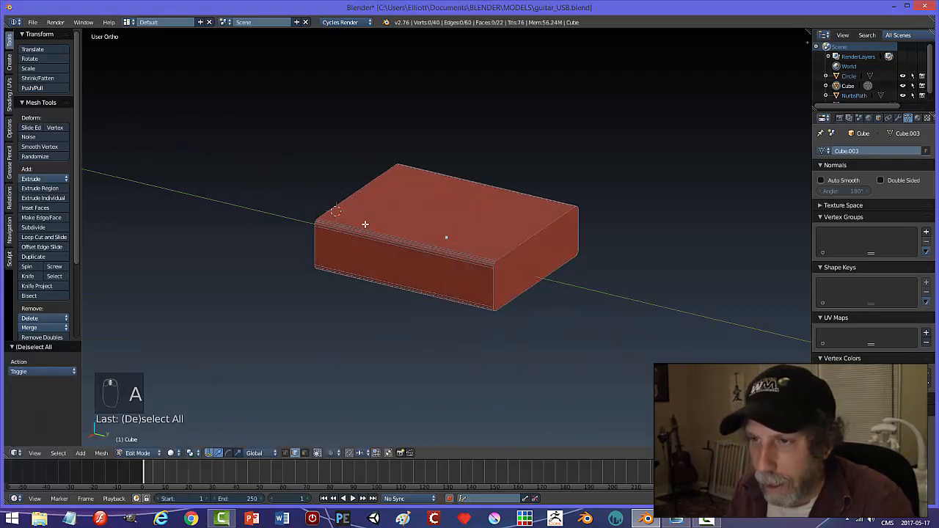
{"action": "middle_click_drag", "start_coordinate": [499, 300], "coordinate": [476, 237]}
{"action": "right_click", "coordinate": [476, 236]}
{"action": "middle_click_drag", "start_coordinate": [544, 299], "coordinate": [563, 328]}
{"action": "key", "text": "ctrl+b"}
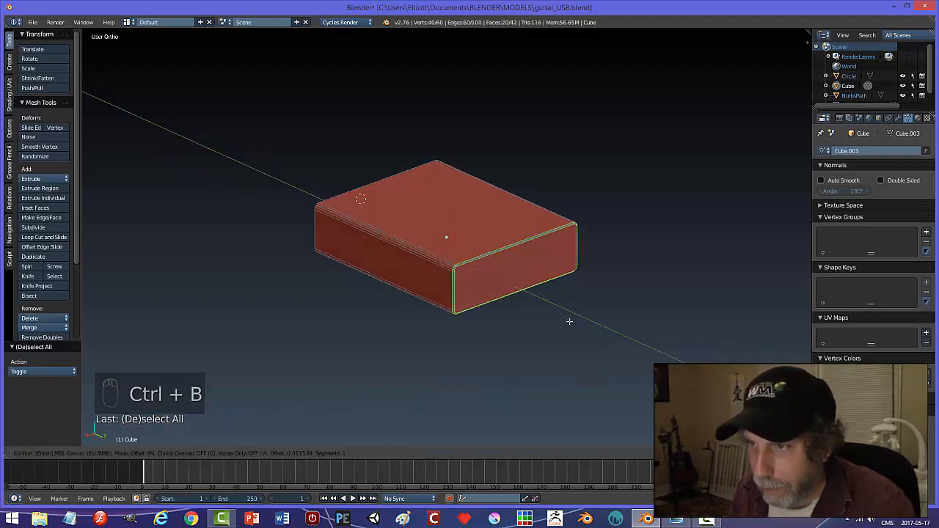
{"action": "scroll", "coordinate": [570, 321], "scroll_direction": "up", "scroll_amount": 2}
{"action": "left_click", "coordinate": [570, 321]}
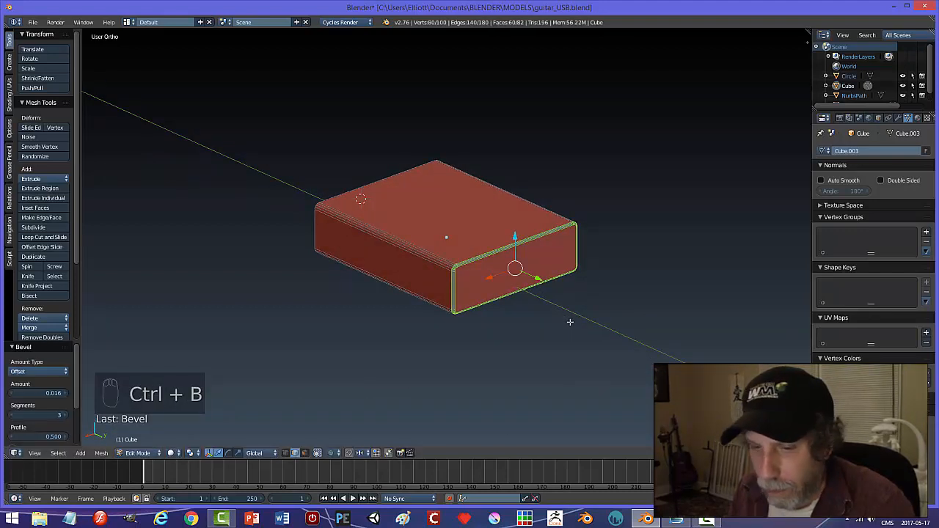
{"action": "key", "text": "a"}
Select the connector block's bevelled outer end face and extrude it about 0.83 inward along Y to hollow the block
{"action": "key", "text": "Tab"}
{"action": "middle_click_drag", "start_coordinate": [589, 329], "coordinate": [491, 258]}
{"action": "key", "text": "Tab"}
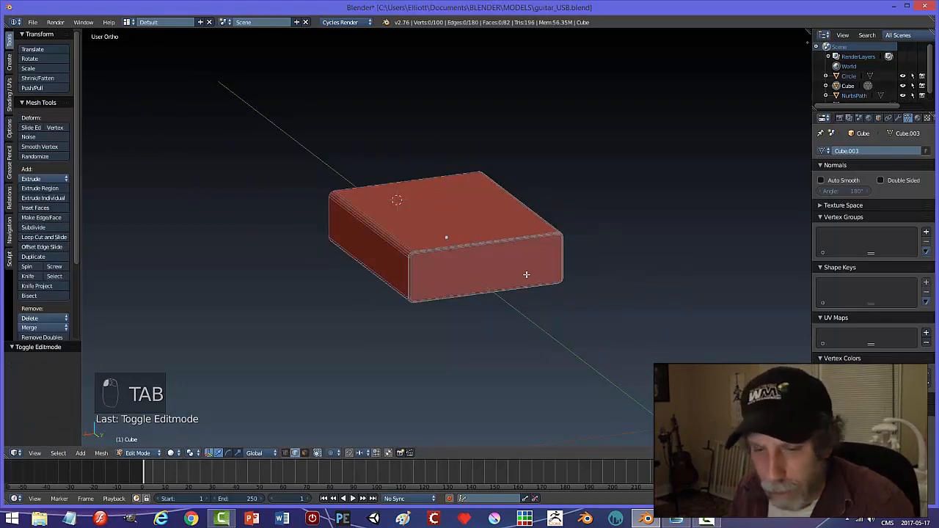
{"action": "key", "text": "ctrl+Tab"}
{"action": "left_click", "coordinate": [504, 283]}
{"action": "right_click", "coordinate": [536, 289]}
{"action": "middle_click_drag", "start_coordinate": [555, 298], "coordinate": [502, 302]}
{"action": "scroll", "coordinate": [547, 294], "scroll_direction": "up", "scroll_amount": 2}
{"action": "key", "text": "e"}
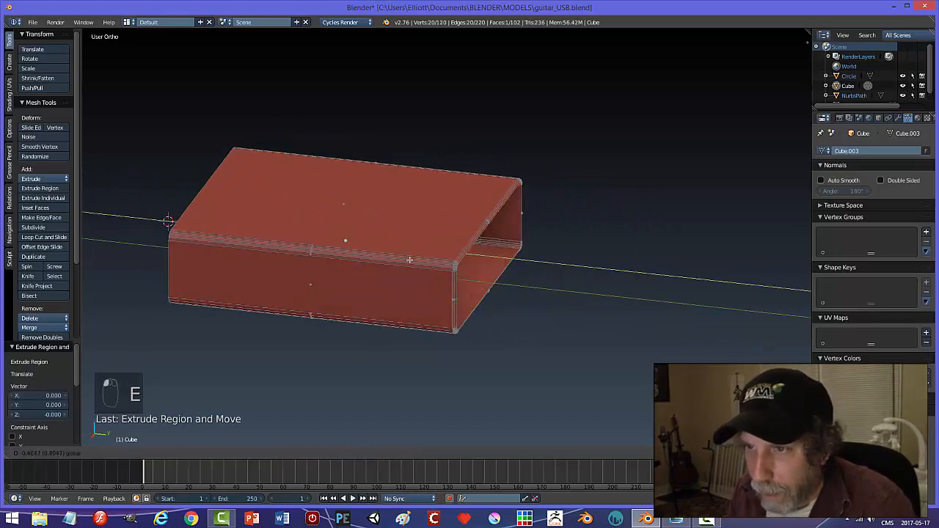
{"action": "left_click", "coordinate": [352, 260]}
Push the recessed face farther along Y in wireframe until it nears the closed end, then return to Object Mode with solid shading
{"action": "key", "text": "z"}
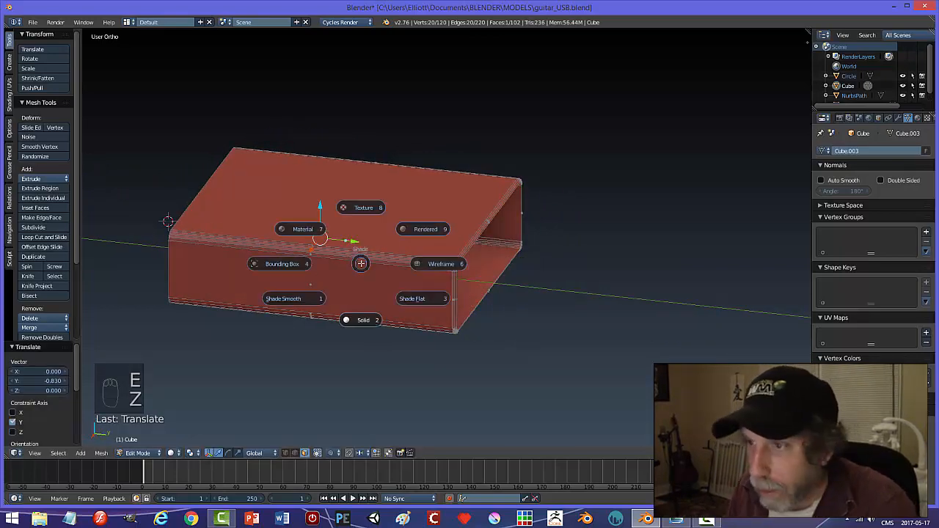
{"action": "left_click", "coordinate": [371, 263]}
{"action": "left_click_drag", "start_coordinate": [347, 243], "coordinate": [238, 239]}
{"action": "key", "text": "a"}
{"action": "key", "text": "Tab"}
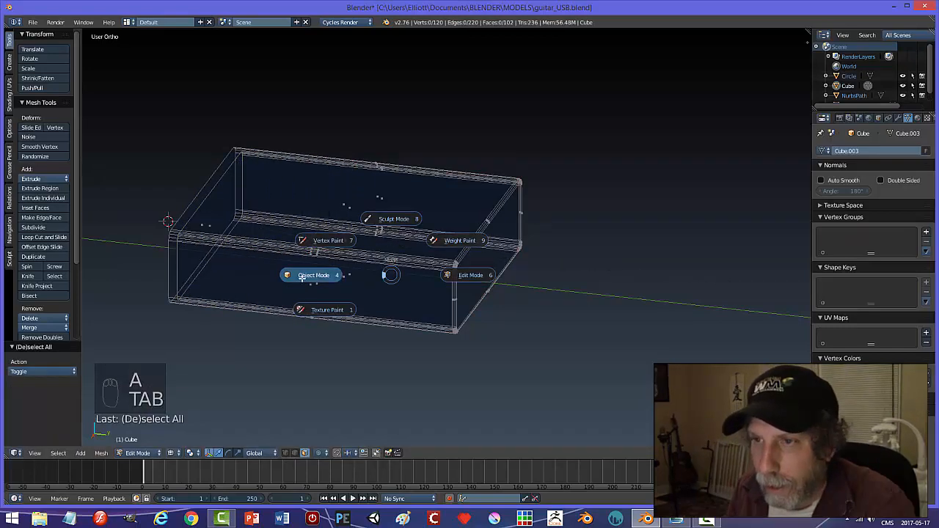
{"action": "left_click", "coordinate": [302, 276]}
{"action": "scroll", "coordinate": [522, 303], "scroll_direction": "down", "scroll_amount": 3}
{"action": "key", "text": "z"}
{"action": "left_click", "coordinate": [520, 314]}
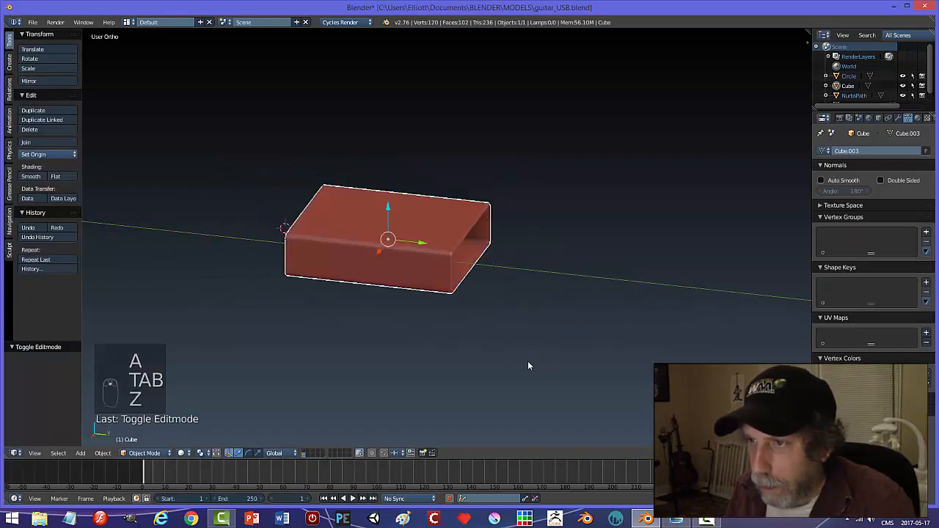
Check the hollowed block from several angles and from the top, then save the file
{"action": "middle_click_drag", "start_coordinate": [528, 367], "coordinate": [738, 325]}
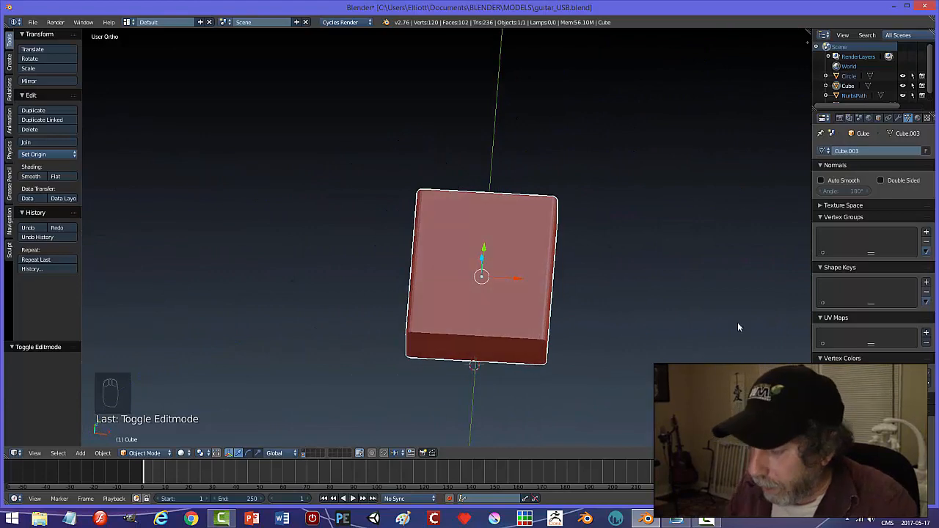
{"action": "key", "text": "KP_7"}
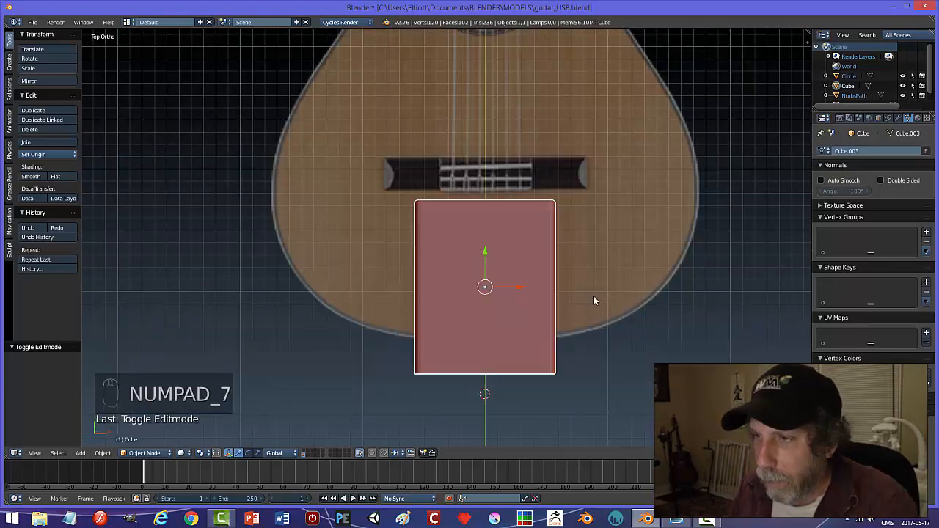
{"action": "scroll", "coordinate": [539, 290], "scroll_direction": "down", "scroll_amount": 2}
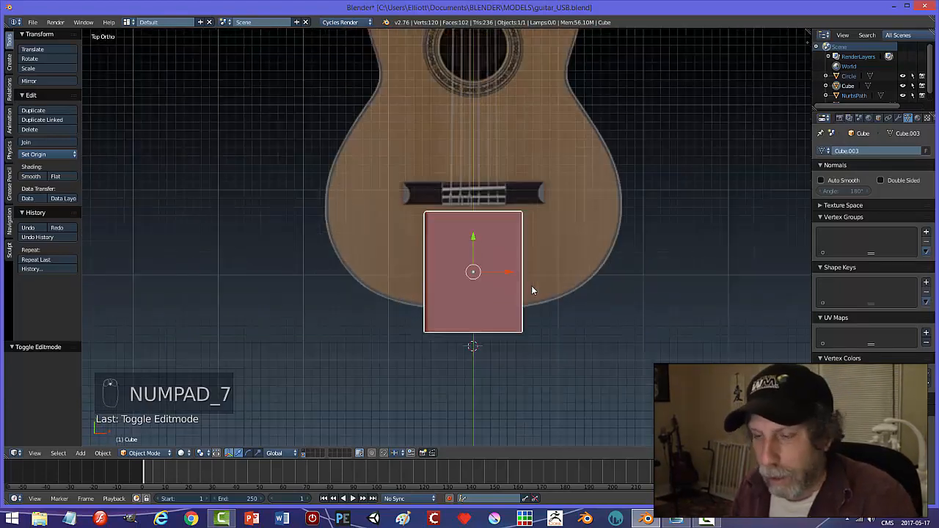
{"action": "key", "text": "ctrl+s"}
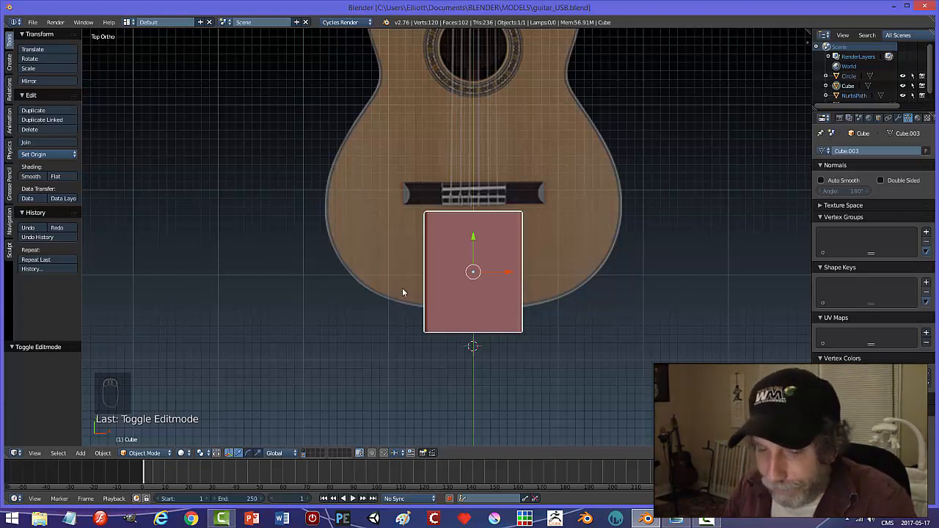
Snap the 3D cursor to the connector block's centre and add a new cube there
{"action": "key", "text": "shift+s"}
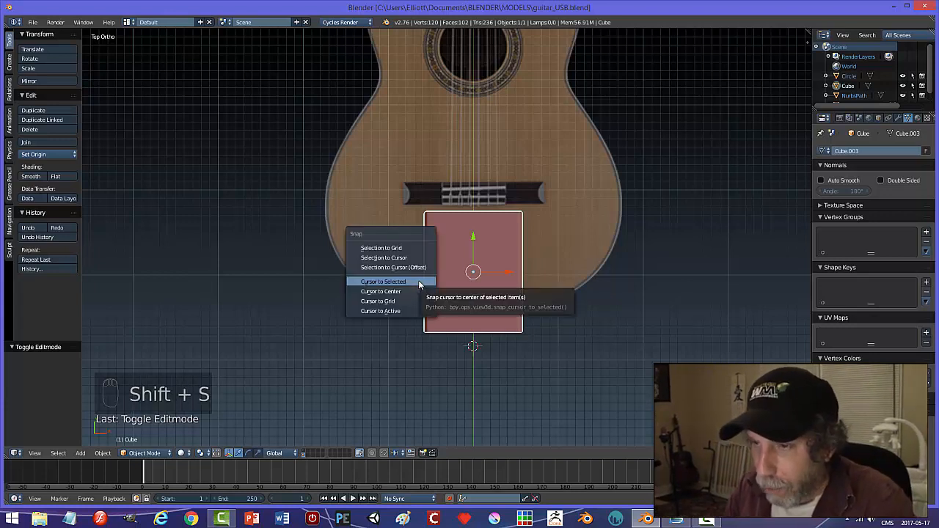
{"action": "left_click", "coordinate": [414, 282]}
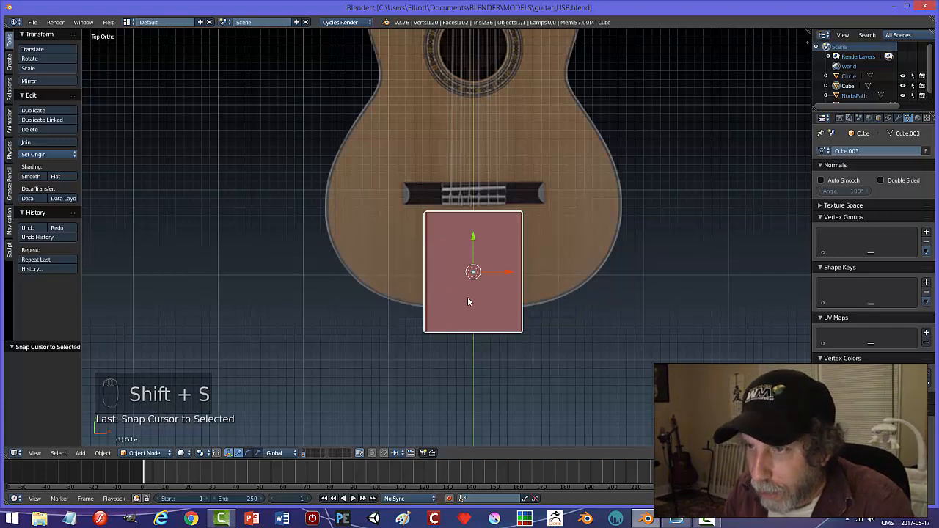
{"action": "key", "text": "shift+a"}
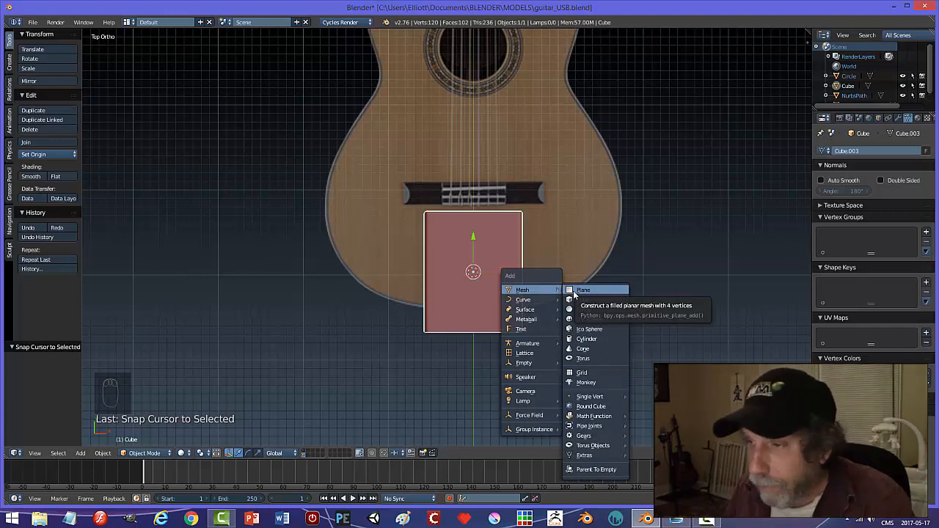
{"action": "left_click", "coordinate": [580, 299]}
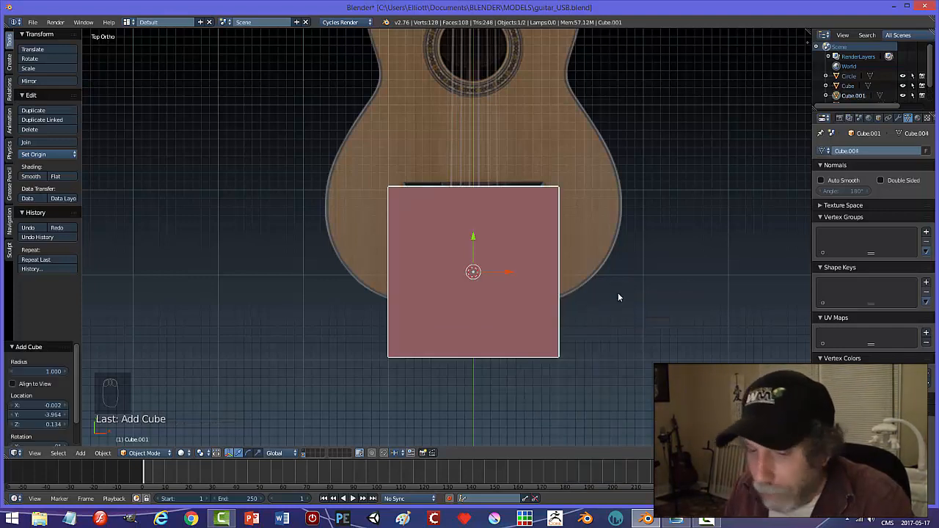
Scale the new cube uniformly to about 0.229 and raise it along Z so it protrudes from the block's upper face
{"action": "key", "text": "s"}
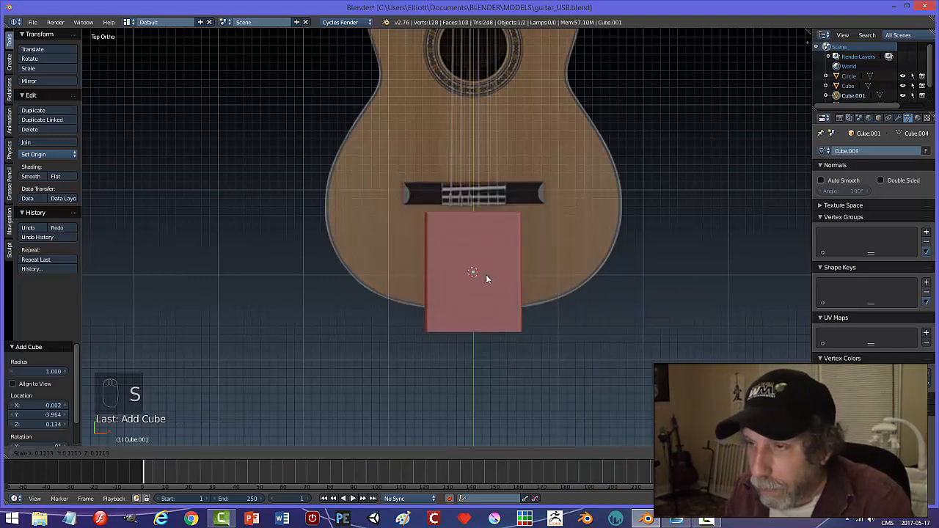
{"action": "left_click", "coordinate": [513, 279]}
{"action": "middle_click_drag", "start_coordinate": [573, 279], "coordinate": [477, 209]}
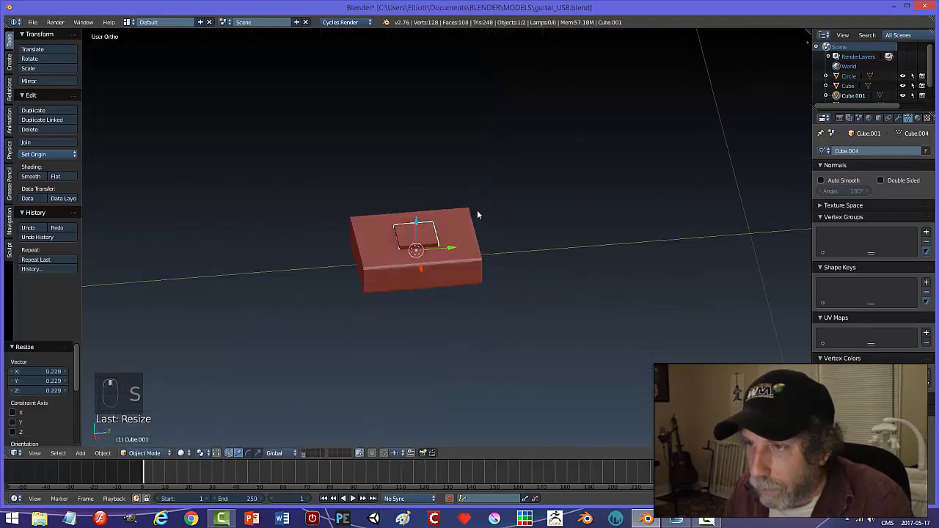
{"action": "left_click_drag", "start_coordinate": [425, 229], "coordinate": [444, 216]}
Scale the small cube by about 0.36 along Y, 0.569 along X and 0.779 overall
{"action": "key", "text": "s"}
{"action": "key", "text": "y"}
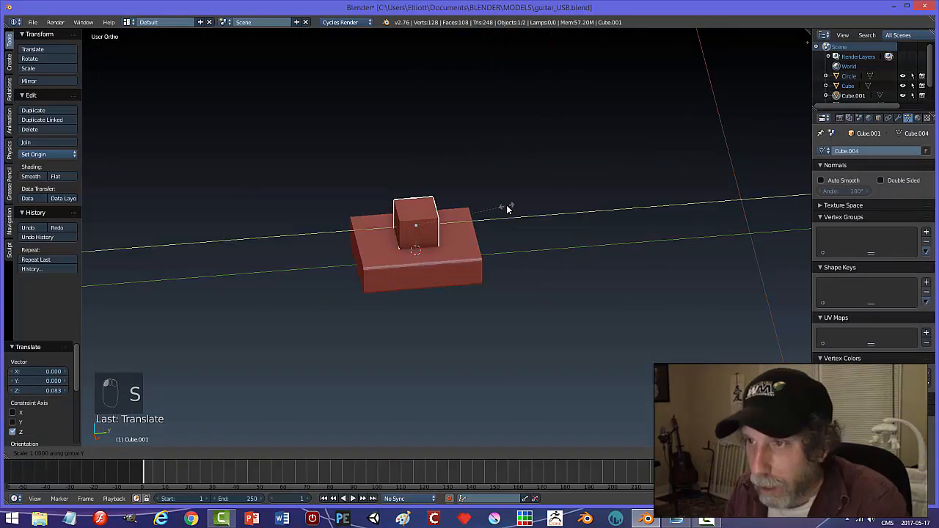
{"action": "left_click", "coordinate": [447, 211]}
{"action": "middle_click_drag", "start_coordinate": [438, 229], "coordinate": [528, 242]}
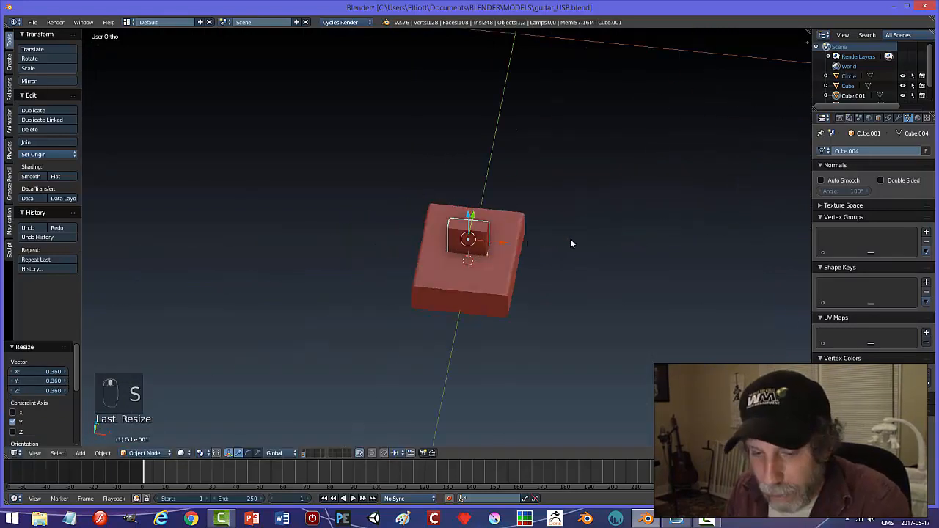
{"action": "key", "text": "s"}
{"action": "key", "text": "x"}
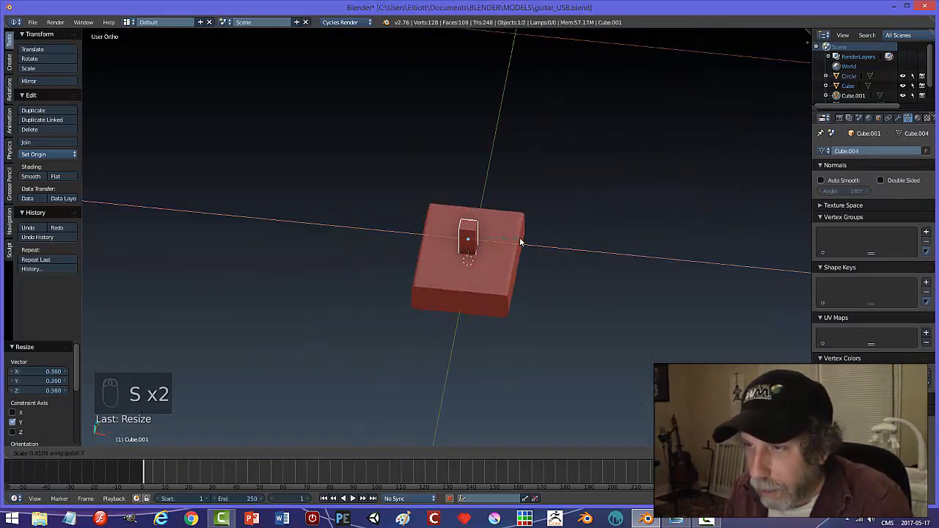
{"action": "left_click", "coordinate": [525, 239]}
{"action": "mouse_move", "coordinate": [526, 237]}
{"action": "middle_mouse_down"}
{"action": "mouse_move", "coordinate": [533, 227]}
{"action": "mouse_move", "coordinate": [511, 227]}
{"action": "middle_mouse_up"}
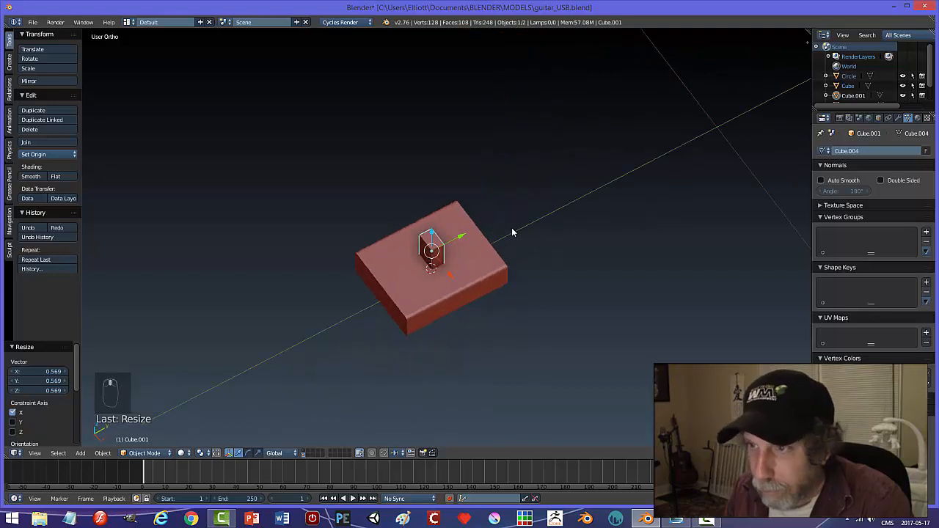
{"action": "key", "text": "s"}
{"action": "left_click", "coordinate": [474, 265]}
Lower the small cube about 0.317 into the block and scale it by about 1.701 along Z to pass through both faces
{"action": "middle_click_drag", "start_coordinate": [474, 265], "coordinate": [435, 207]}
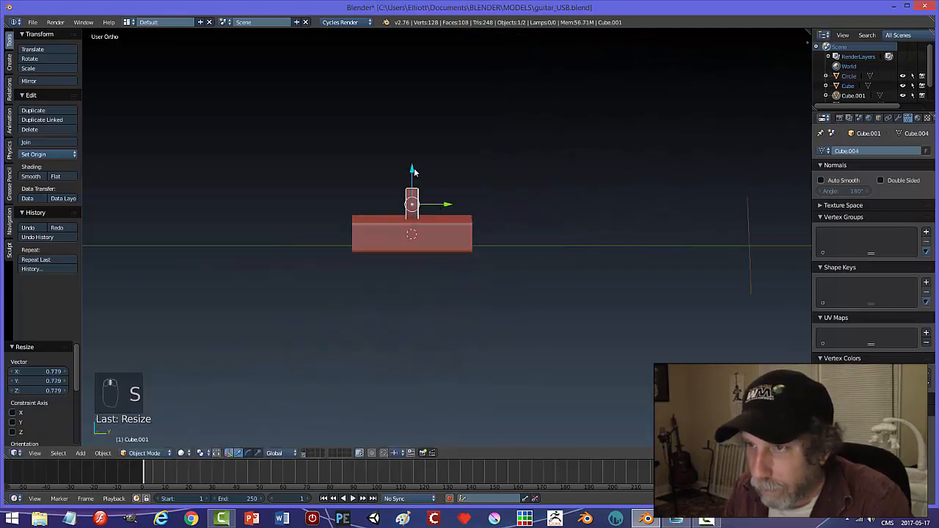
{"action": "left_click_drag", "start_coordinate": [414, 171], "coordinate": [436, 210]}
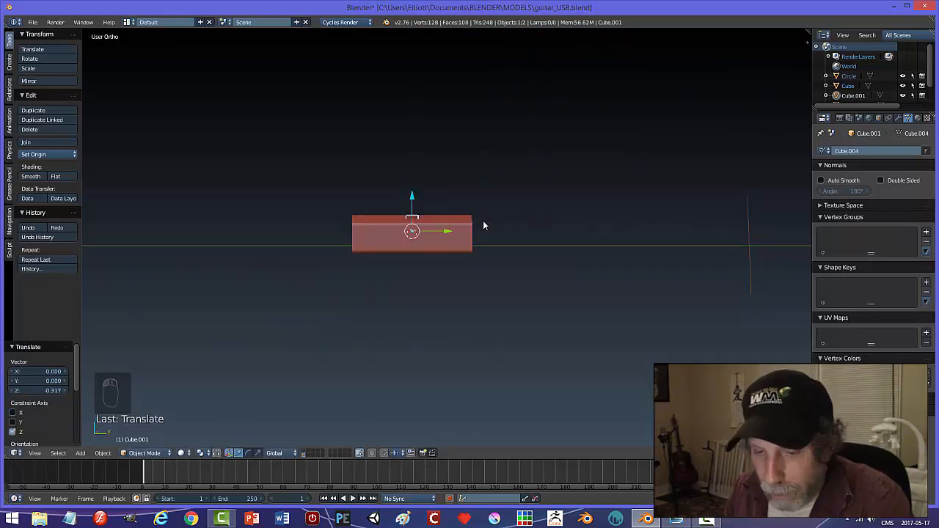
{"action": "key", "text": "s"}
{"action": "key", "text": "z"}
{"action": "left_click", "coordinate": [513, 291]}
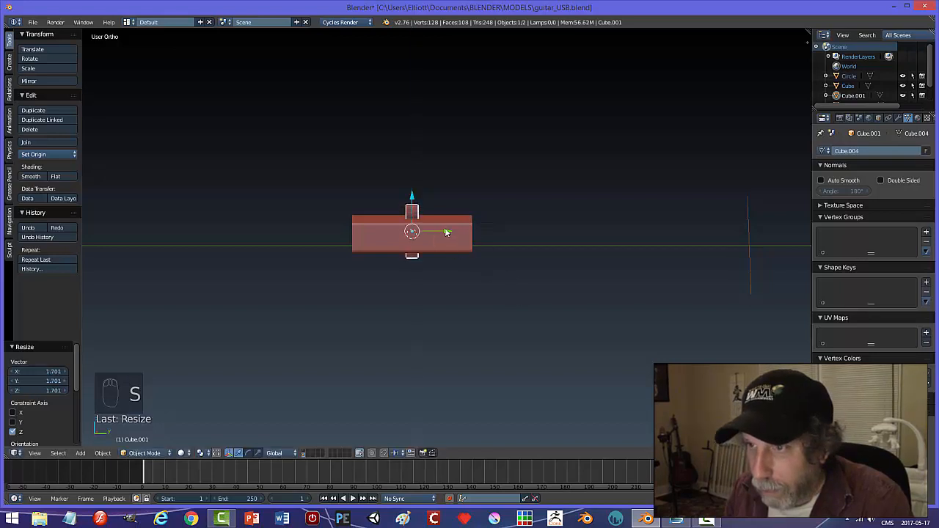
Move the small cube about 0.397 along Y and about 0.28 along negative X, near a corner of the block's open end
{"action": "left_click_drag", "start_coordinate": [446, 229], "coordinate": [487, 237]}
{"action": "key", "text": "KP_7"}
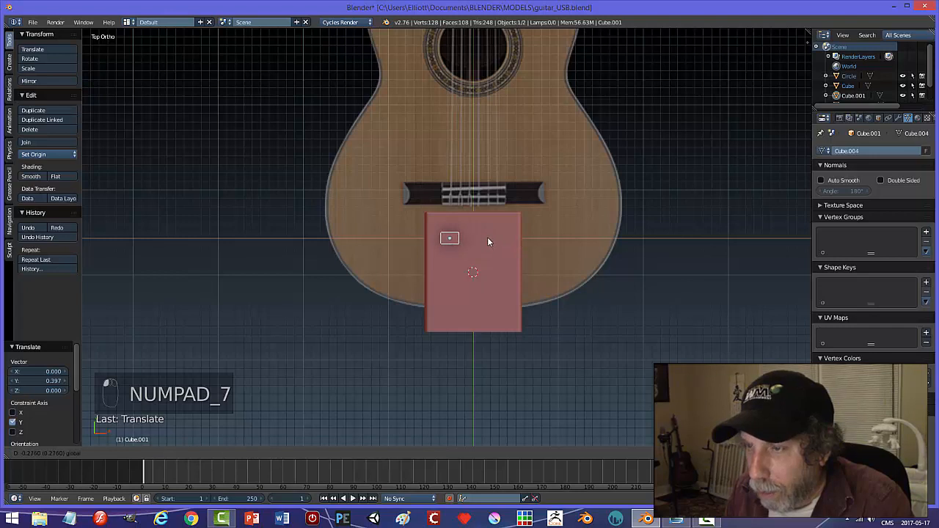
{"action": "middle_click_drag", "start_coordinate": [549, 273], "coordinate": [467, 228]}
{"action": "scroll", "coordinate": [472, 255], "scroll_direction": "up", "scroll_amount": 5}
Apply the small cube's rotation and scale in Object Mode
{"action": "key", "text": "Tab"}
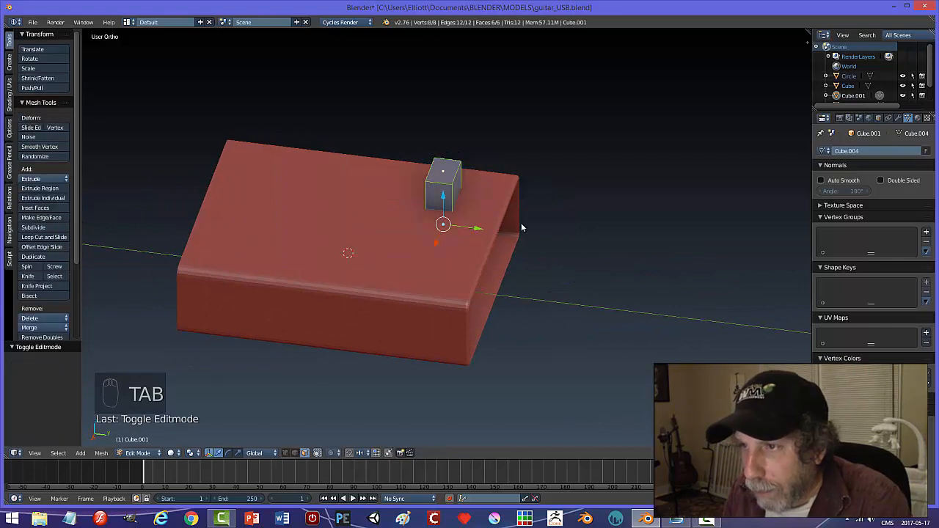
{"action": "key", "text": "Tab"}
{"action": "left_click", "coordinate": [456, 225]}
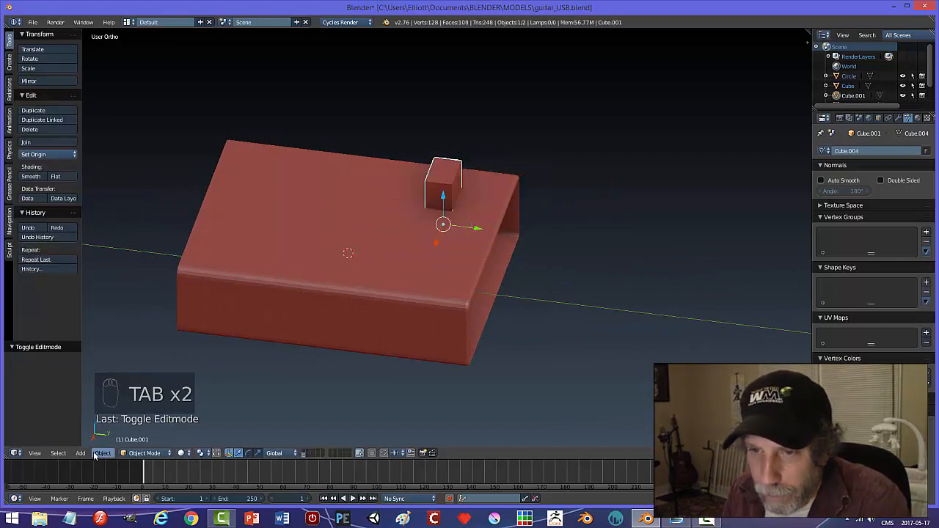
{"action": "left_click", "coordinate": [97, 453]}
{"action": "mouse_move", "coordinate": [132, 379]}
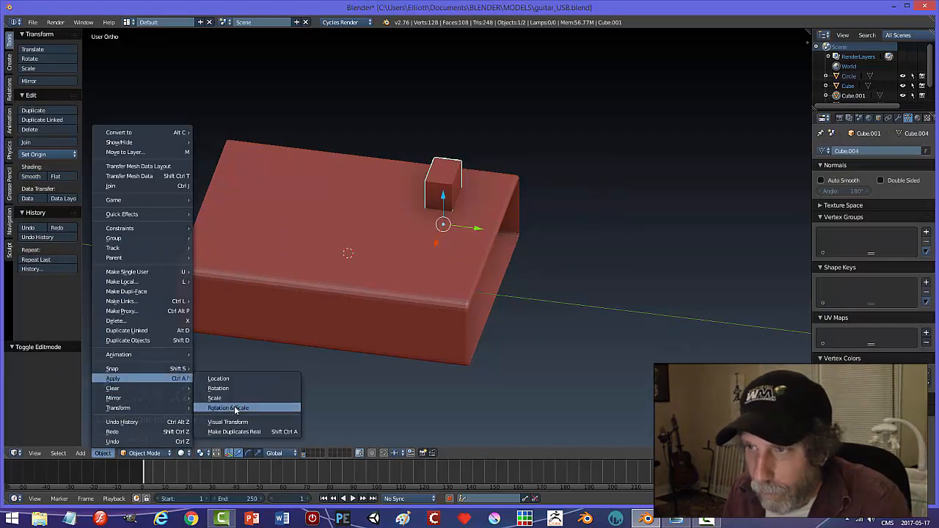
{"action": "left_click", "coordinate": [235, 410]}
Bevel the small cube's four vertical edges by about 0.027 with four segments, then deselect everything and return to Object Mode
{"action": "key", "text": "Tab"}
{"action": "left_click", "coordinate": [573, 270]}
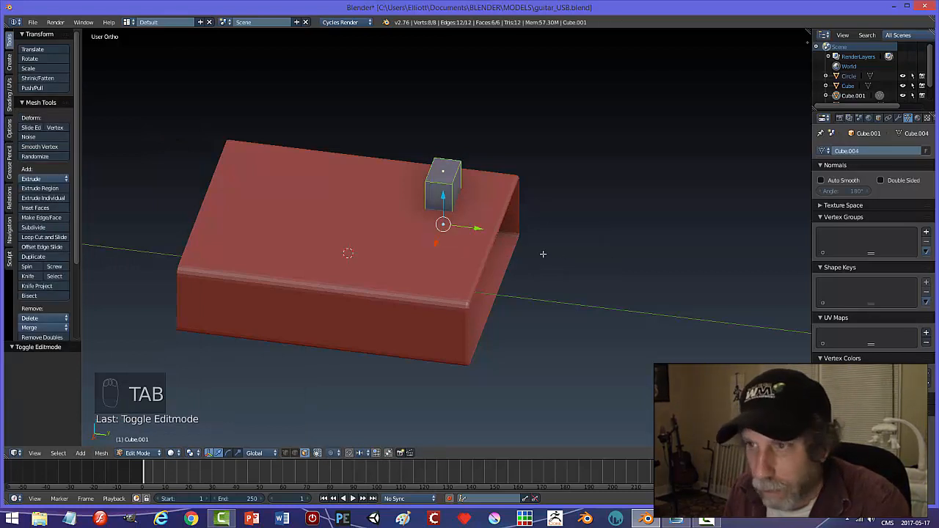
{"action": "key", "text": "a"}
{"action": "key", "text": "a"}
{"action": "key", "text": "ctrl+Tab"}
{"action": "left_click", "coordinate": [509, 245]}
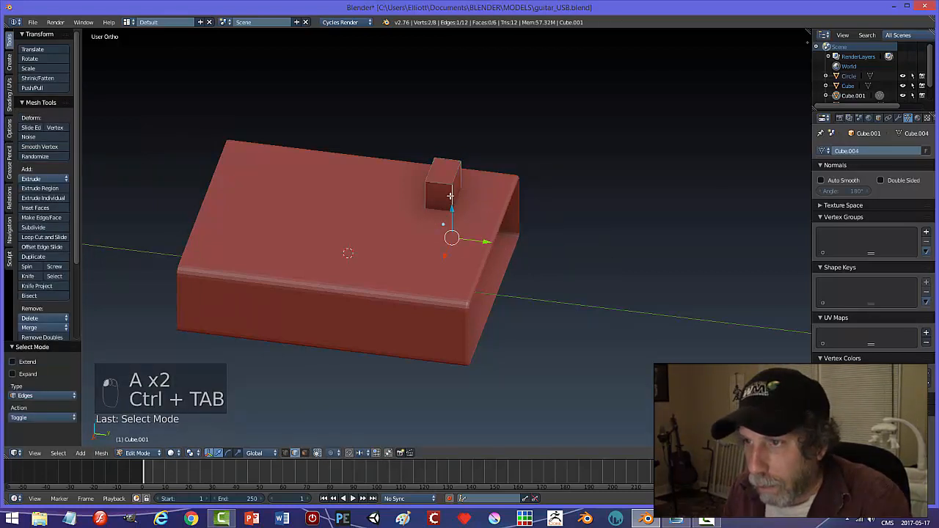
{"action": "middle_click_drag", "start_coordinate": [433, 190], "coordinate": [523, 234]}
{"action": "right_click", "coordinate": [462, 184], "text": "shift"}
{"action": "right_click", "coordinate": [467, 169], "text": "shift"}
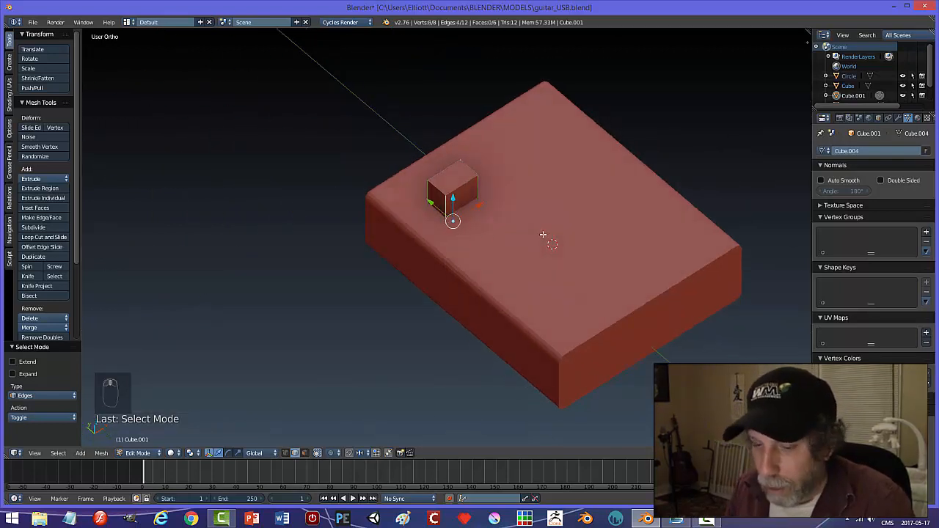
{"action": "key", "text": "ctrl+b"}
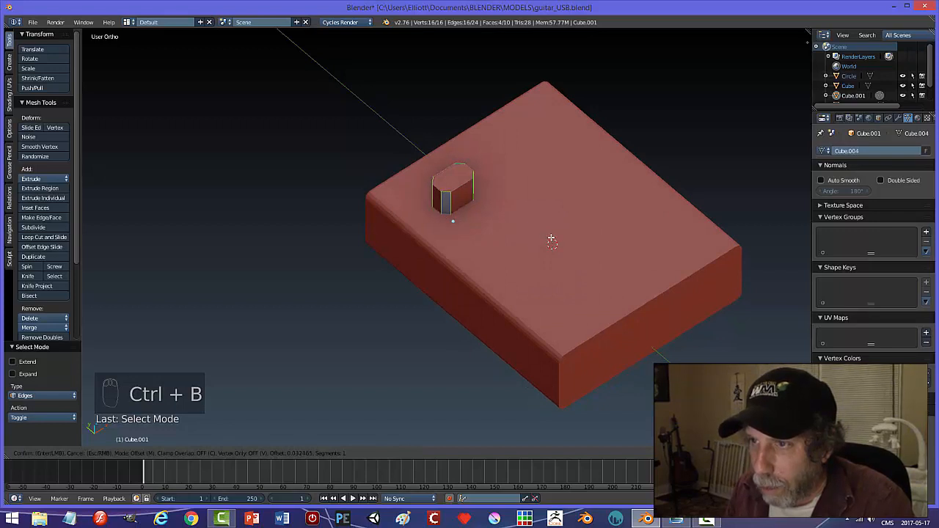
{"action": "left_click", "coordinate": [551, 240]}
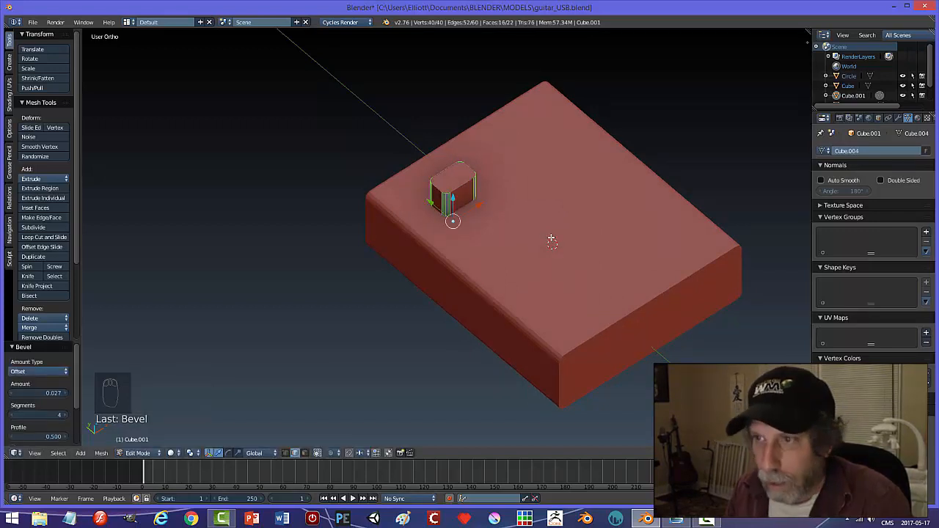
{"action": "key", "text": "a"}
{"action": "key", "text": "Tab"}
Set the connector block's origin to its geometry from the top view, then select the small rounded cube
{"action": "left_click", "coordinate": [502, 237]}
{"action": "middle_click_drag", "start_coordinate": [502, 237], "coordinate": [593, 235]}
{"action": "key", "text": "KP_7"}
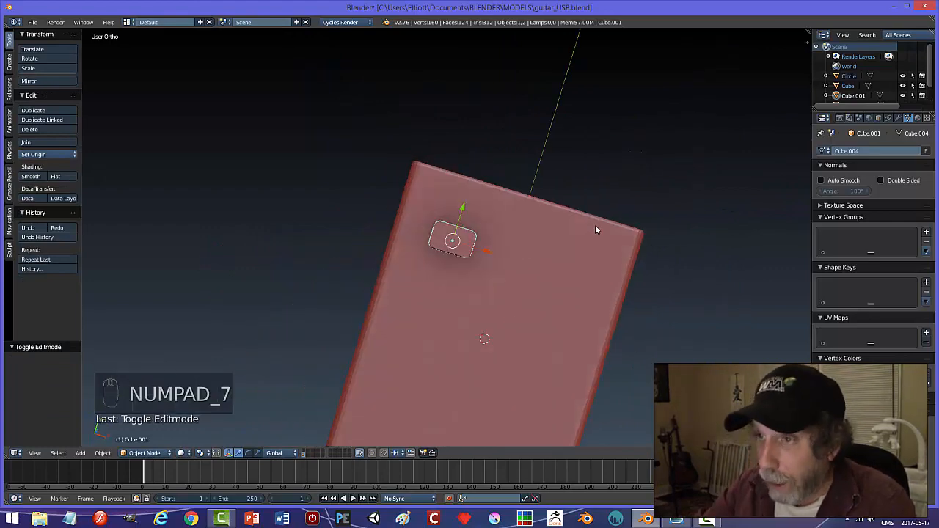
{"action": "middle_click_drag", "start_coordinate": [578, 298], "coordinate": [509, 220], "text": "shift"}
{"action": "right_click", "coordinate": [511, 226]}
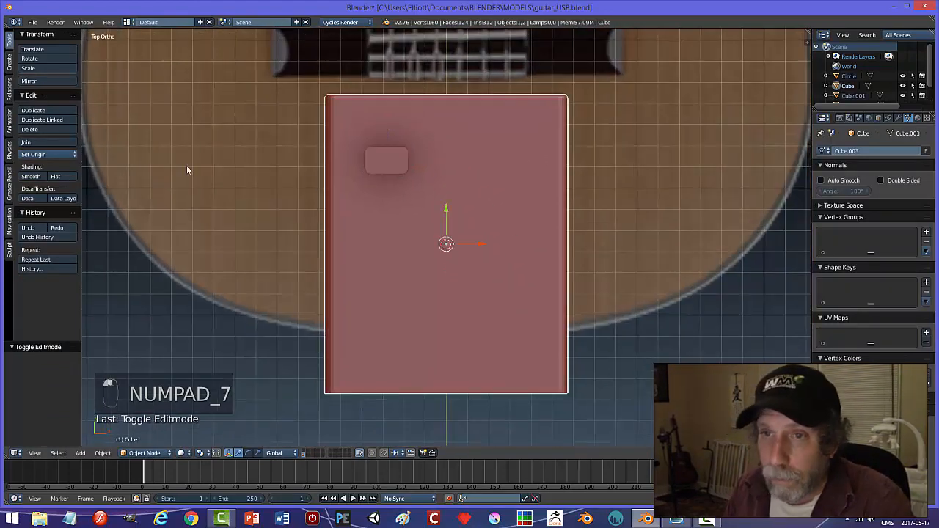
{"action": "left_click", "coordinate": [42, 155]}
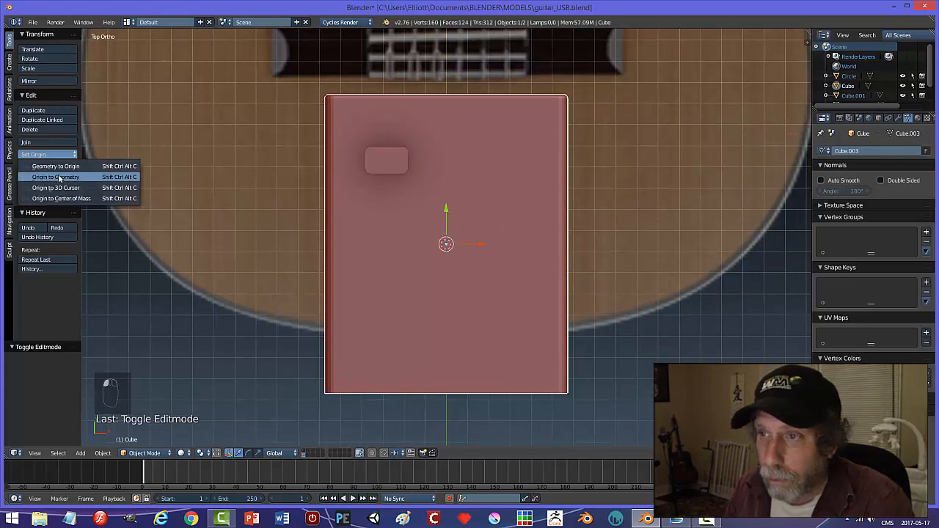
{"action": "left_click", "coordinate": [42, 175]}
{"action": "right_click", "coordinate": [404, 168]}
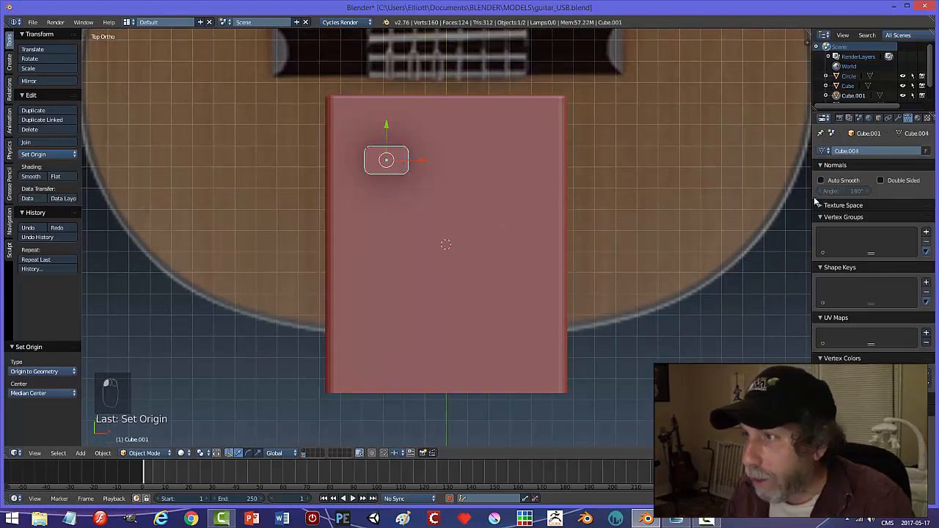
Mirror the small rounded cube along X with a Mirror modifier using the connector block as mirror object, and apply it
{"action": "left_click", "coordinate": [899, 119]}
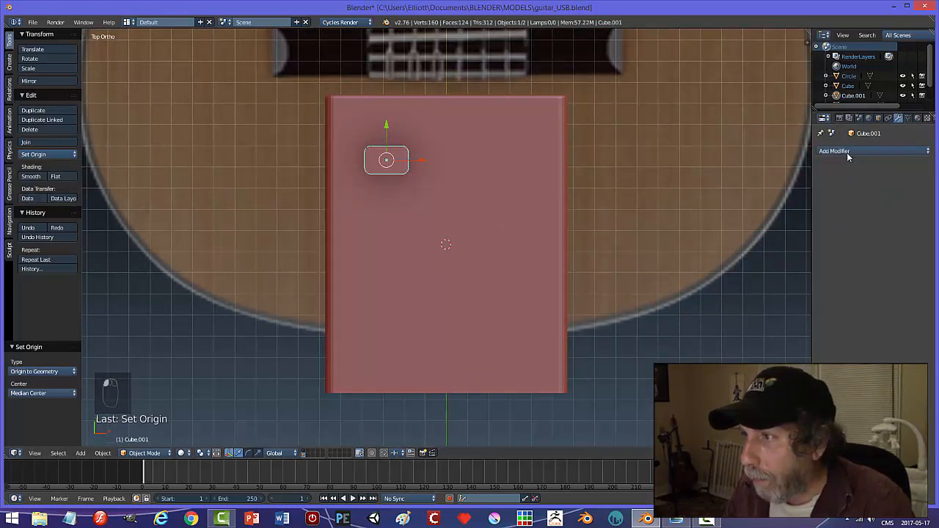
{"action": "left_click", "coordinate": [847, 152]}
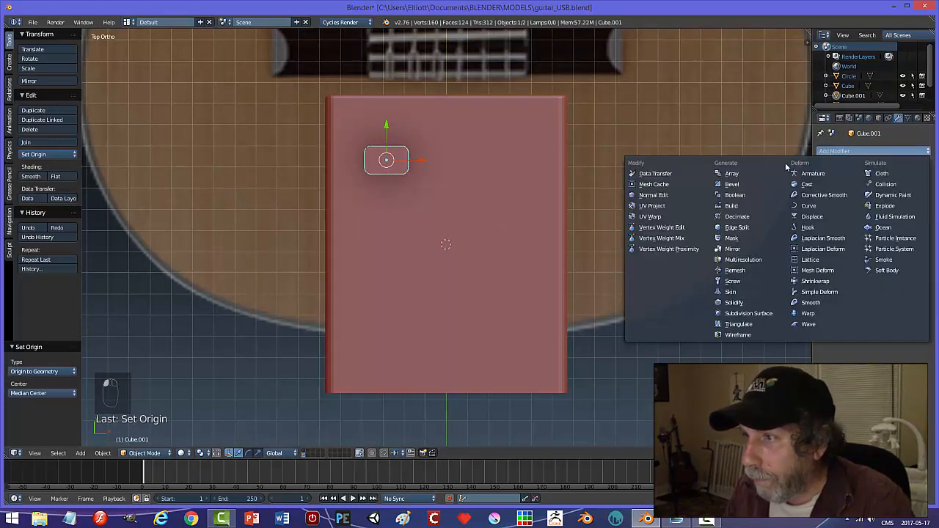
{"action": "left_click", "coordinate": [737, 249]}
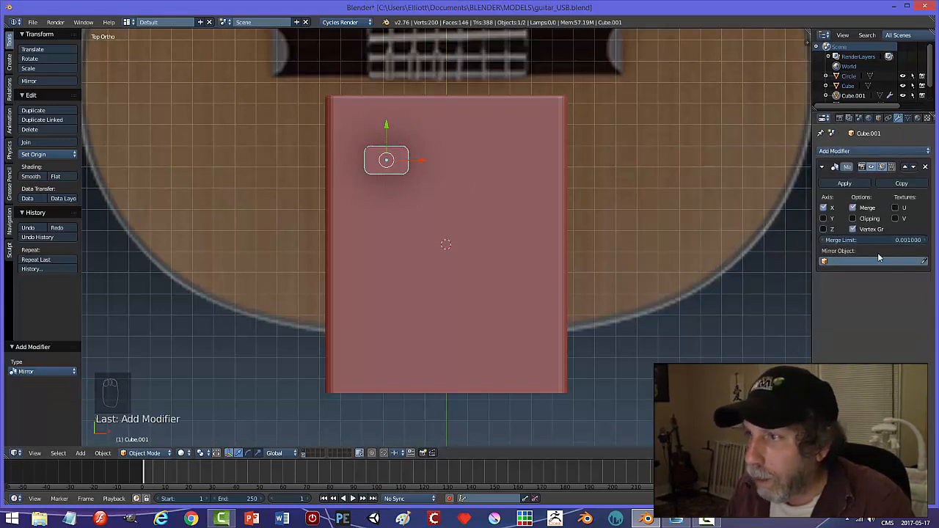
{"action": "left_click", "coordinate": [516, 237]}
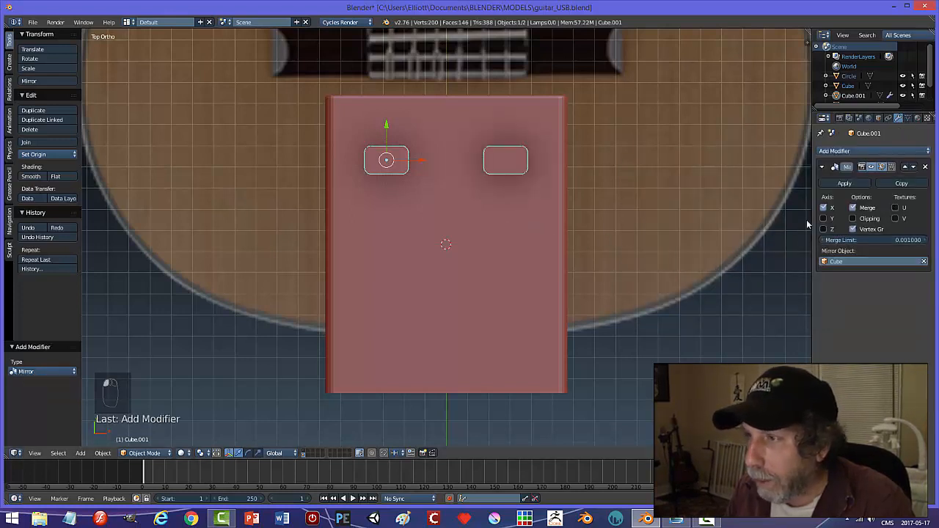
{"action": "left_click", "coordinate": [845, 182]}
Cut the rounded cubes out of the connector block with a Boolean modifier set to Difference with Cube.001, and apply it
{"action": "middle_click_drag", "start_coordinate": [565, 220], "coordinate": [496, 151]}
{"action": "middle_click_drag", "start_coordinate": [496, 151], "coordinate": [455, 218]}
{"action": "right_click", "coordinate": [455, 218]}
{"action": "middle_click_drag", "start_coordinate": [667, 262], "coordinate": [800, 180]}
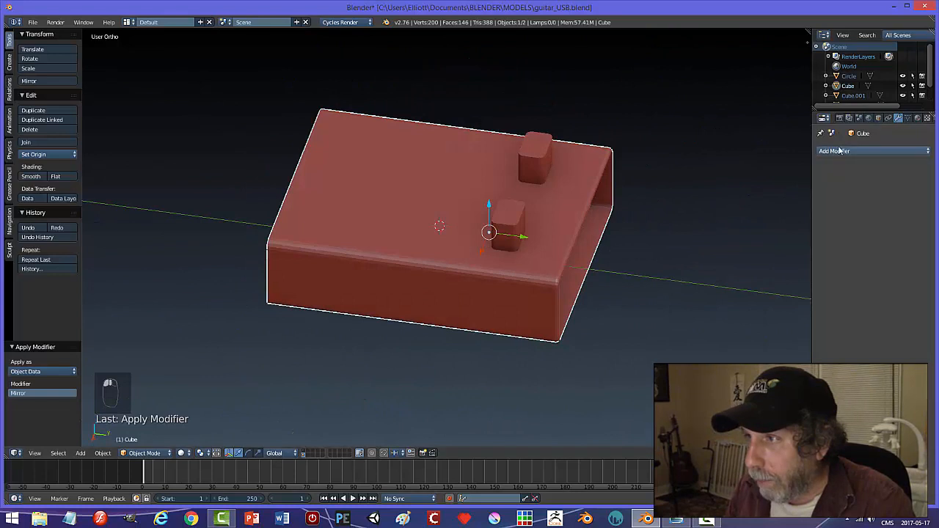
{"action": "left_click", "coordinate": [841, 151]}
{"action": "left_click", "coordinate": [771, 196]}
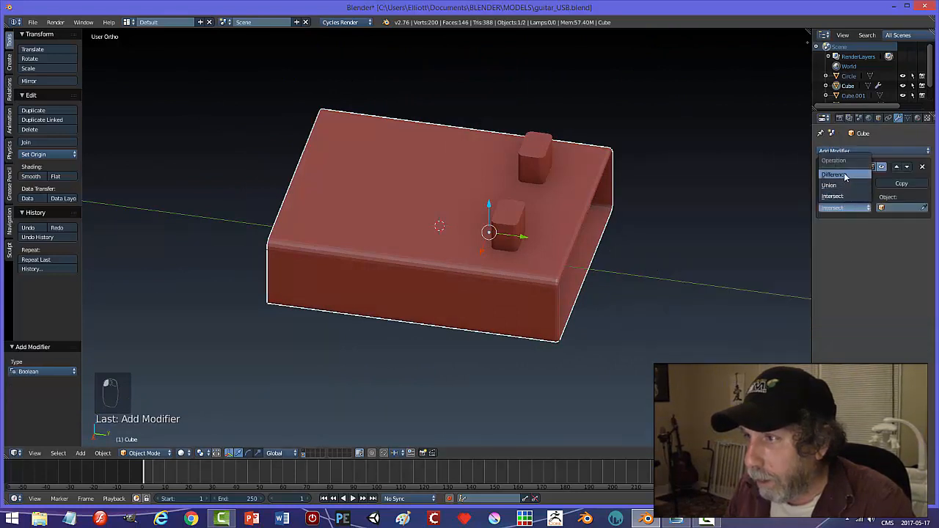
{"action": "left_click", "coordinate": [547, 142]}
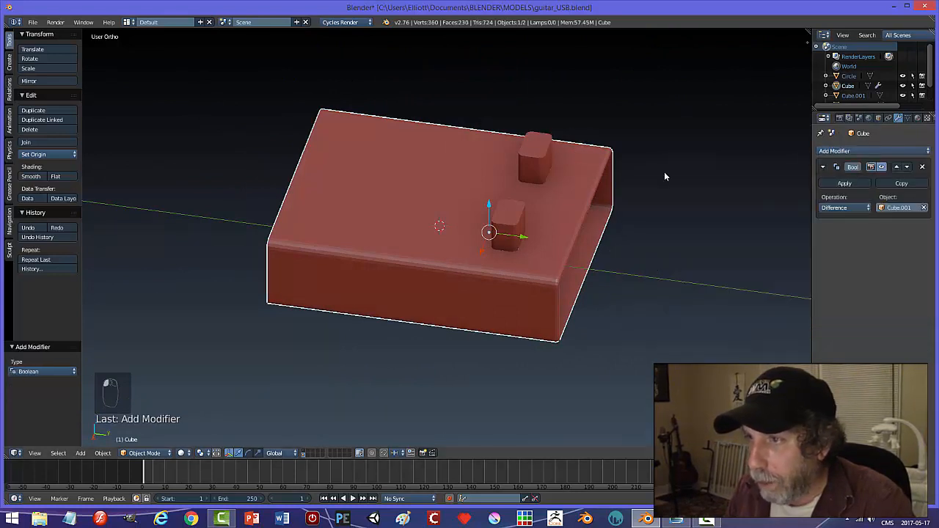
{"action": "left_click", "coordinate": [828, 182]}
Hide the two rounded cutter cubes
{"action": "right_click", "coordinate": [562, 156]}
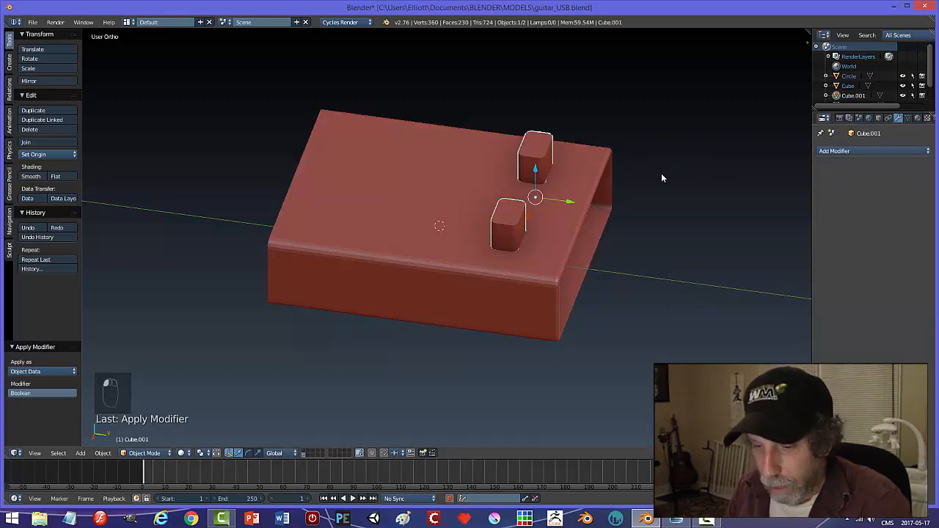
{"action": "key", "text": "h"}
{"action": "middle_click_drag", "start_coordinate": [661, 173], "coordinate": [524, 238]}
Select the outer rim edge loops of both contact holes on the connector block's upper face in Edit Mode
{"action": "key", "text": "Tab"}
{"action": "scroll", "coordinate": [433, 209], "scroll_direction": "up", "scroll_amount": 3}
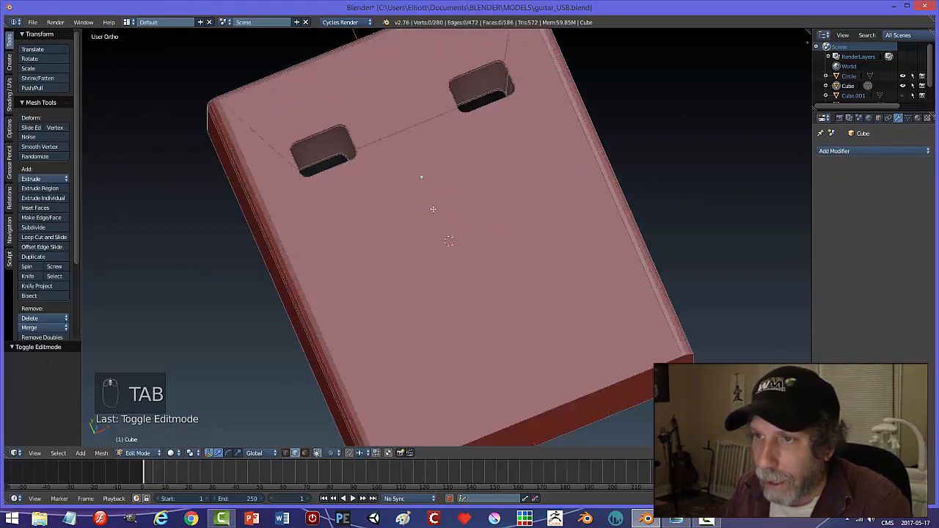
{"action": "scroll", "coordinate": [433, 209], "scroll_direction": "up", "scroll_amount": 1}
{"action": "middle_click_drag", "start_coordinate": [369, 165], "coordinate": [537, 178], "text": "shift"}
{"action": "scroll", "coordinate": [554, 223], "scroll_direction": "up", "scroll_amount": 3}
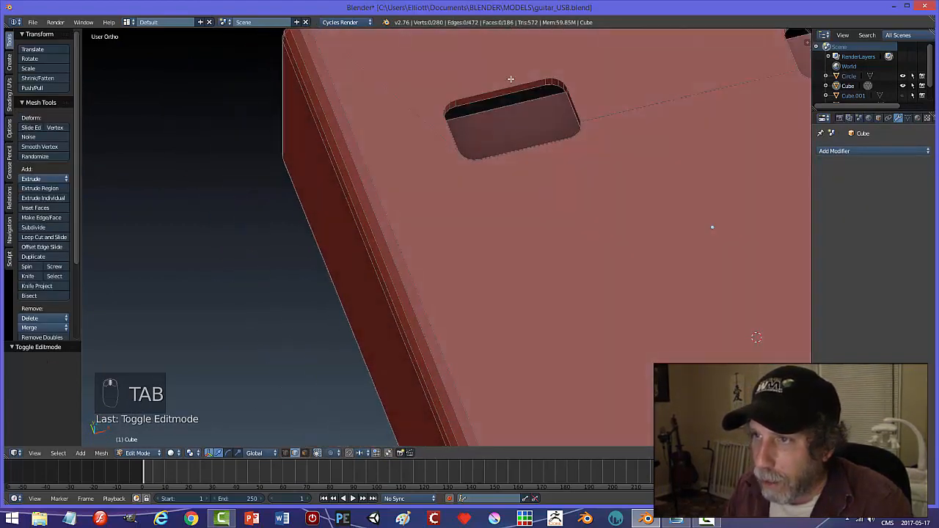
{"action": "left_click", "coordinate": [502, 88], "text": "alt"}
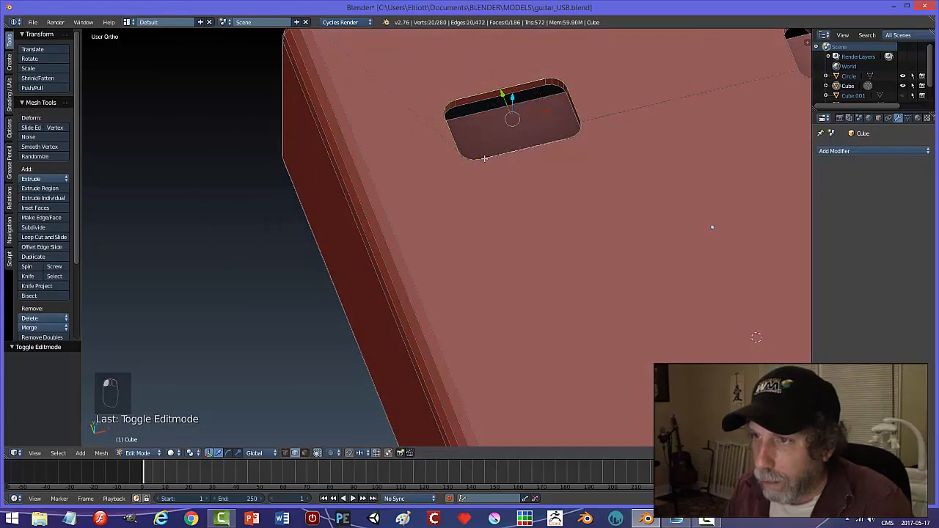
{"action": "middle_click_drag", "start_coordinate": [596, 165], "coordinate": [417, 123]}
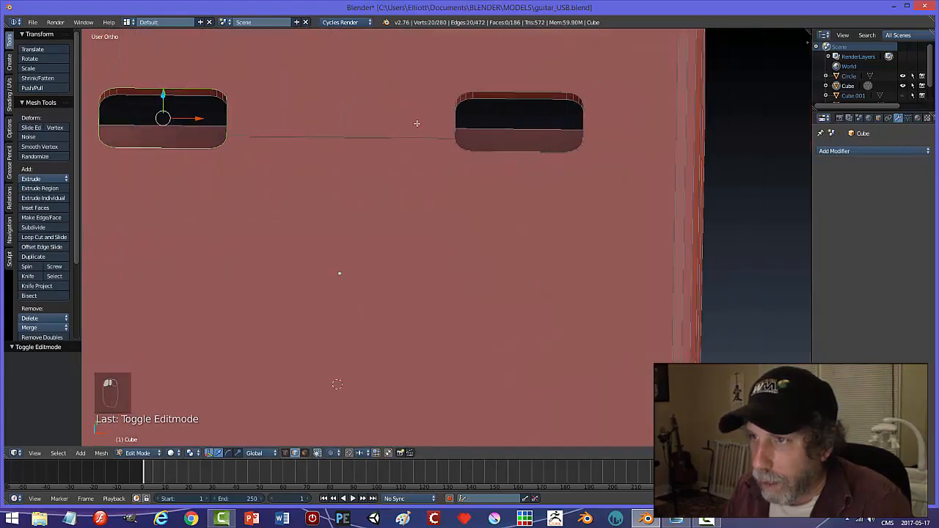
{"action": "left_click", "coordinate": [494, 89], "text": "alt+shift"}
Add the outer rim edge loops of both contact holes on the connector's underside to the selection
{"action": "middle_click_drag", "start_coordinate": [504, 152], "coordinate": [449, 206]}
{"action": "left_click", "coordinate": [416, 245], "text": "alt+shift"}
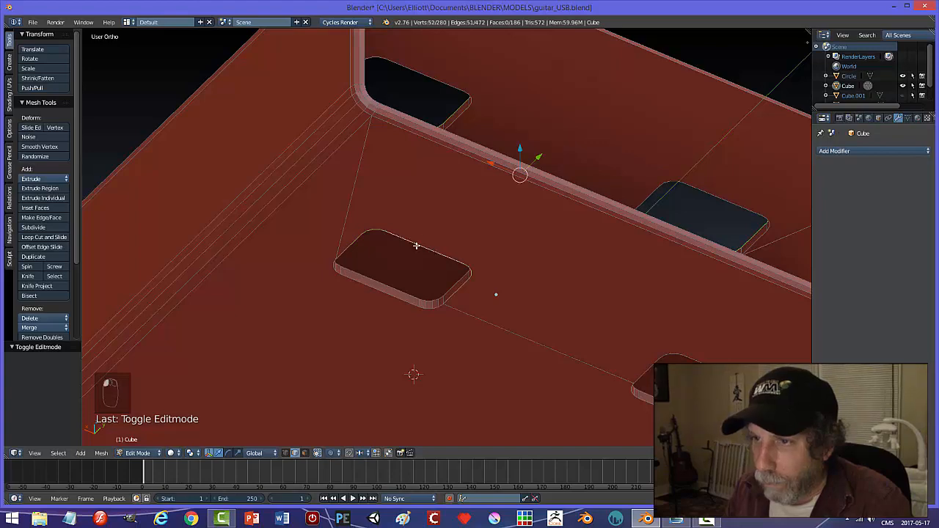
{"action": "left_click", "coordinate": [368, 289], "text": "alt+shift"}
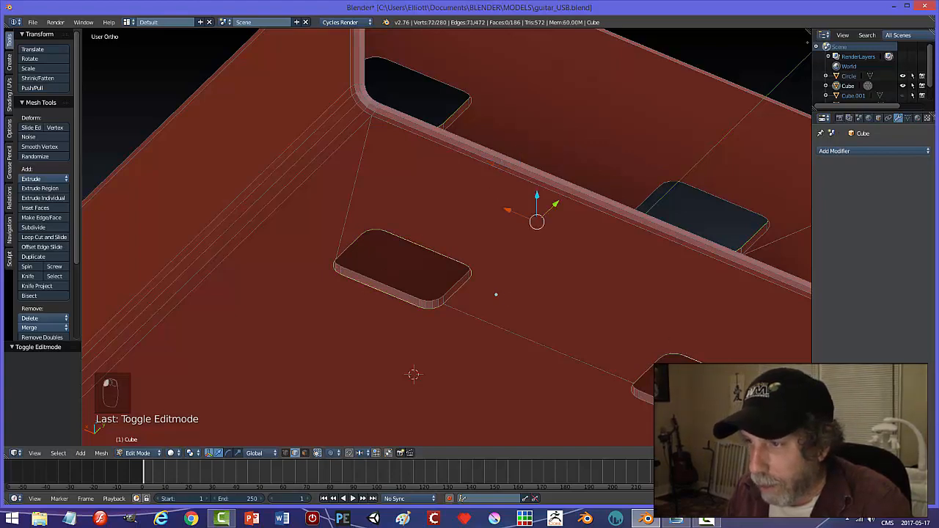
{"action": "right_click", "coordinate": [680, 418], "text": "alt+shift"}
{"action": "middle_click_drag", "start_coordinate": [672, 189], "coordinate": [683, 334]}
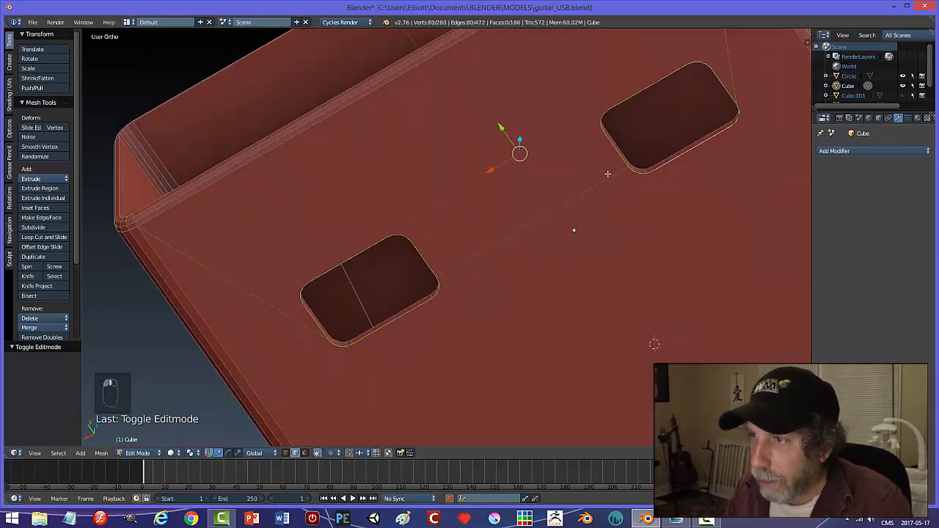
Bevel the rims of the two large rectangular holes by about 0.011 with 3 segments and return to Object Mode
{"action": "key", "text": "ctrl+b"}
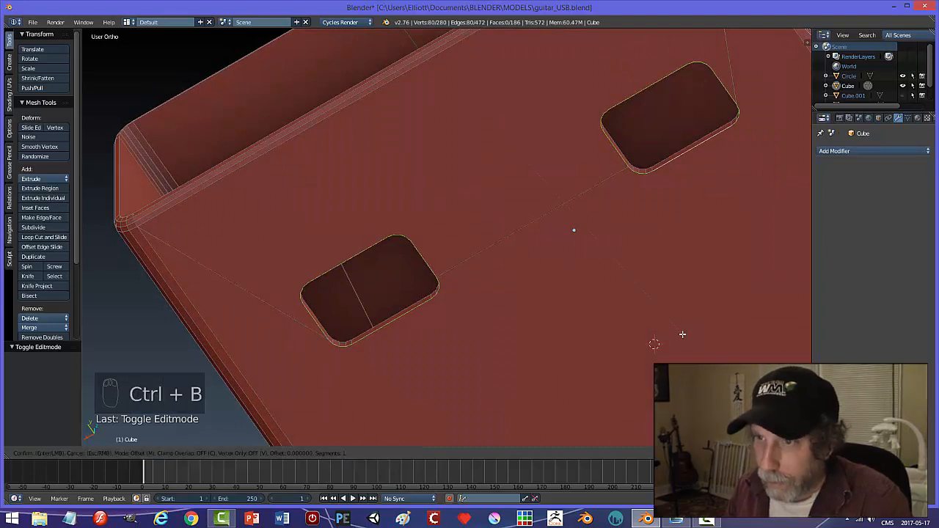
{"action": "scroll", "coordinate": [687, 343], "scroll_direction": "up", "scroll_amount": 2}
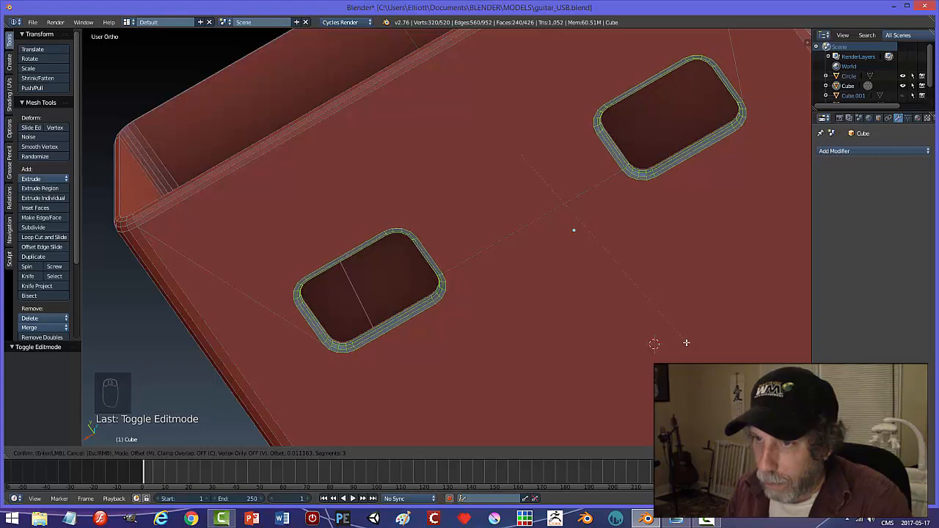
{"action": "left_click", "coordinate": [685, 342]}
{"action": "key", "text": "a"}
{"action": "key", "text": "Tab"}
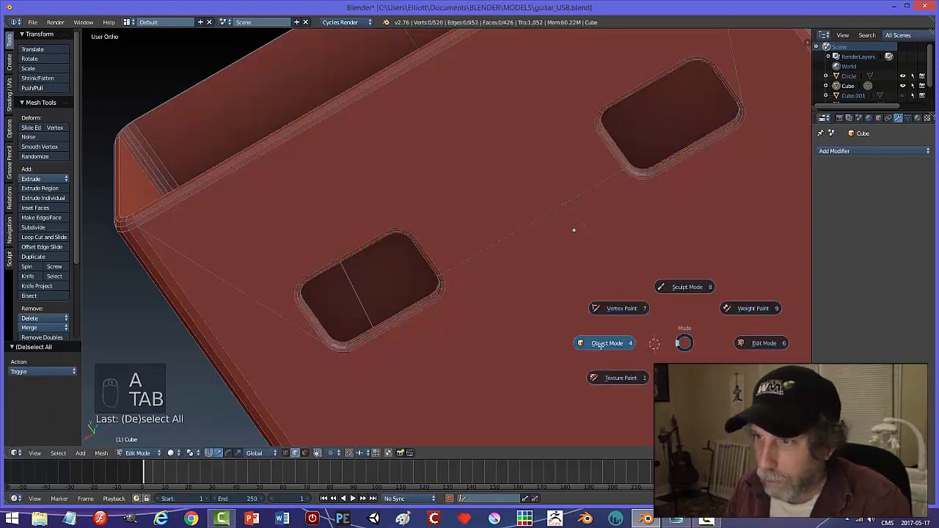
{"action": "left_click", "coordinate": [607, 343]}
In top view, reveal the hidden cutter blocks and move them about -0.183 along Y, off the two holes
{"action": "scroll", "coordinate": [553, 269], "scroll_direction": "down", "scroll_amount": 3}
{"action": "mouse_move", "coordinate": [553, 270]}
{"action": "middle_mouse_down"}
{"action": "mouse_move", "coordinate": [658, 338]}
{"action": "mouse_move", "coordinate": [556, 306]}
{"action": "mouse_move", "coordinate": [553, 276]}
{"action": "middle_mouse_up"}
{"action": "key", "text": "a"}
{"action": "key", "text": "KP_7"}
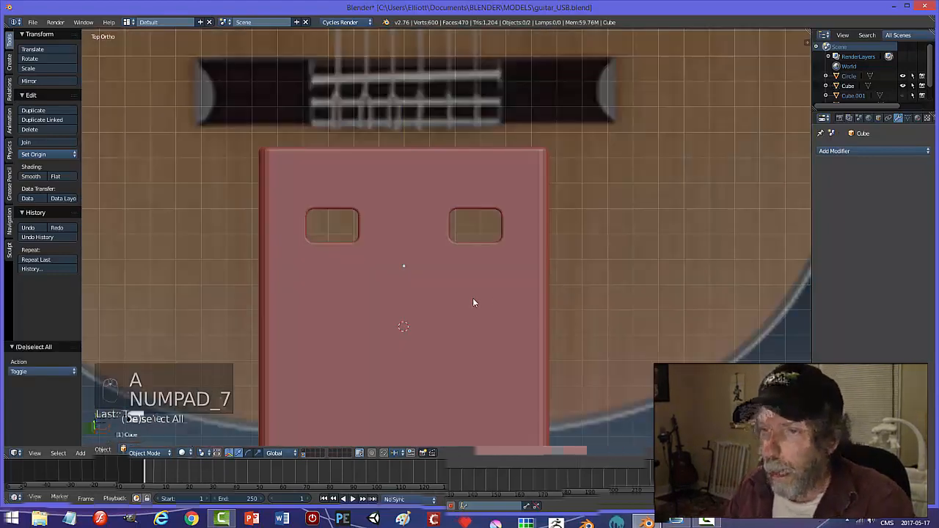
{"action": "scroll", "coordinate": [472, 298], "scroll_direction": "down", "scroll_amount": 1}
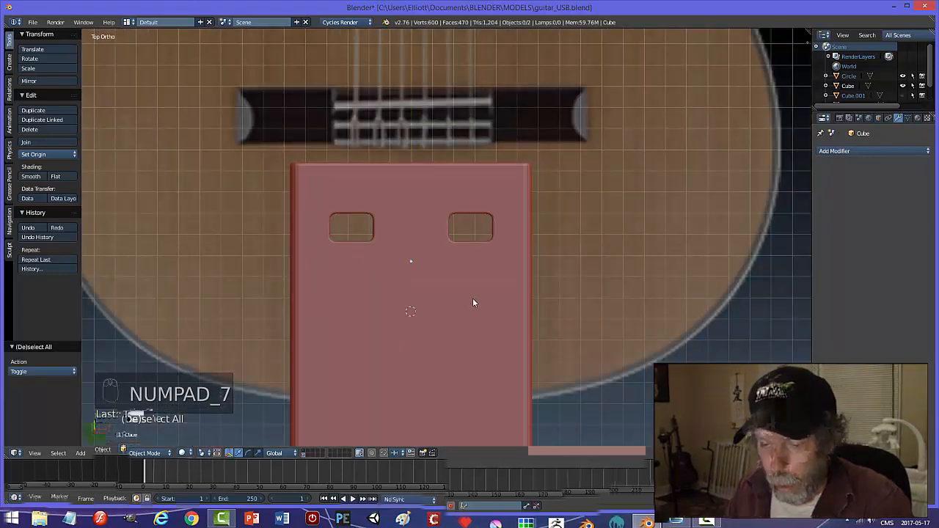
{"action": "key", "text": "alt+h"}
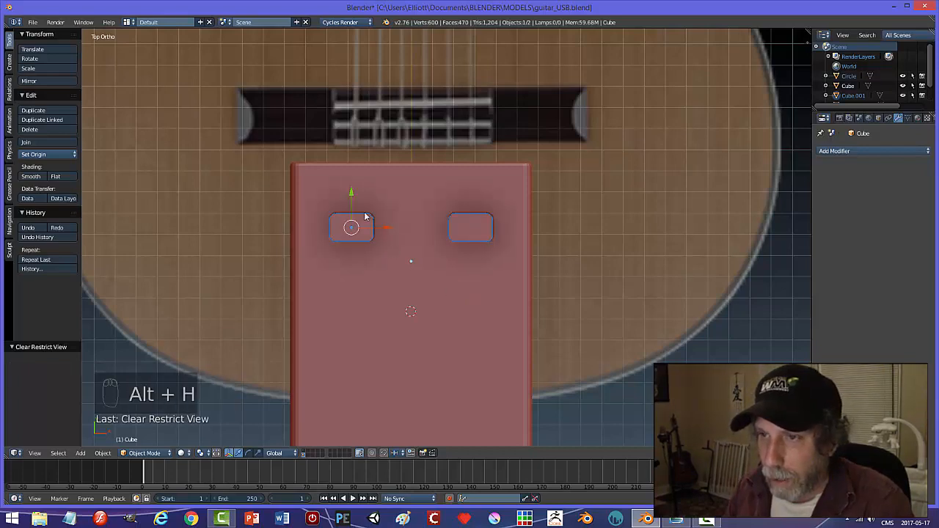
{"action": "left_click_drag", "start_coordinate": [353, 195], "coordinate": [353, 228]}
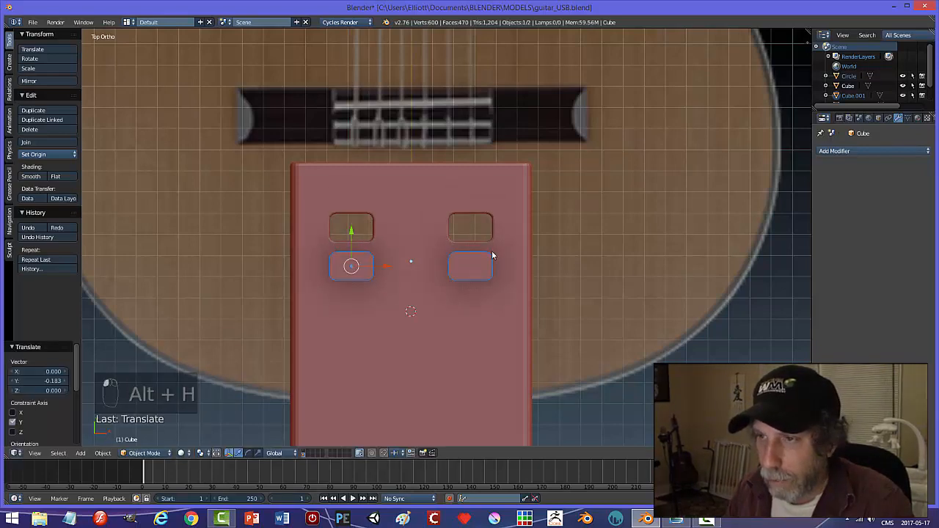
Flatten the cutter blocks along Z to a scale of about 0.191 and raise them about 0.204 along Z
{"action": "middle_click_drag", "start_coordinate": [492, 250], "coordinate": [548, 235]}
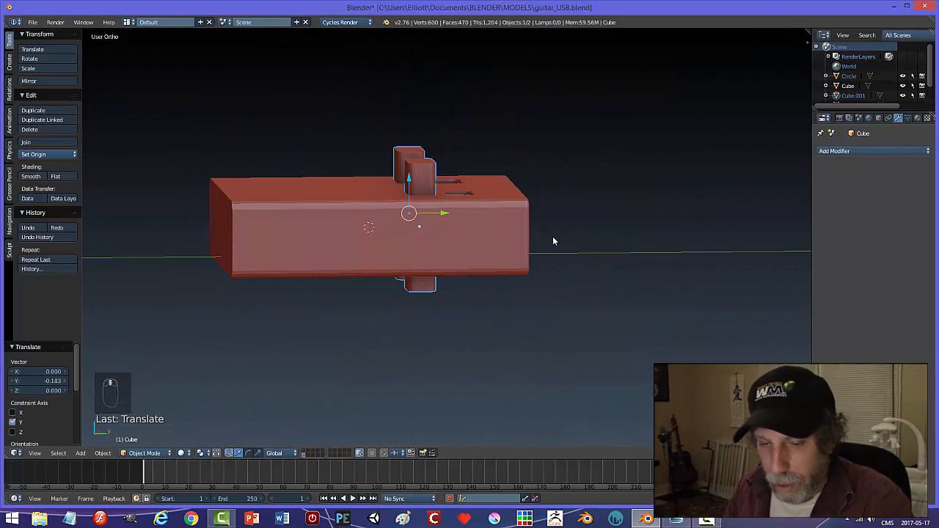
{"action": "key", "text": "s"}
{"action": "key", "text": "z"}
{"action": "left_click", "coordinate": [433, 198]}
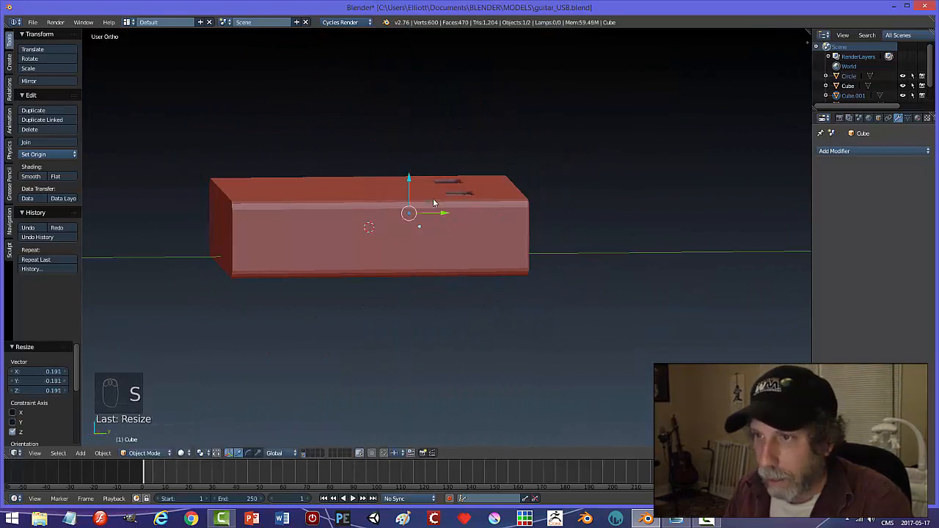
{"action": "left_click_drag", "start_coordinate": [413, 180], "coordinate": [413, 147]}
{"action": "middle_click_drag", "start_coordinate": [413, 147], "coordinate": [558, 322]}
{"action": "middle_click_drag", "start_coordinate": [457, 327], "coordinate": [446, 293]}
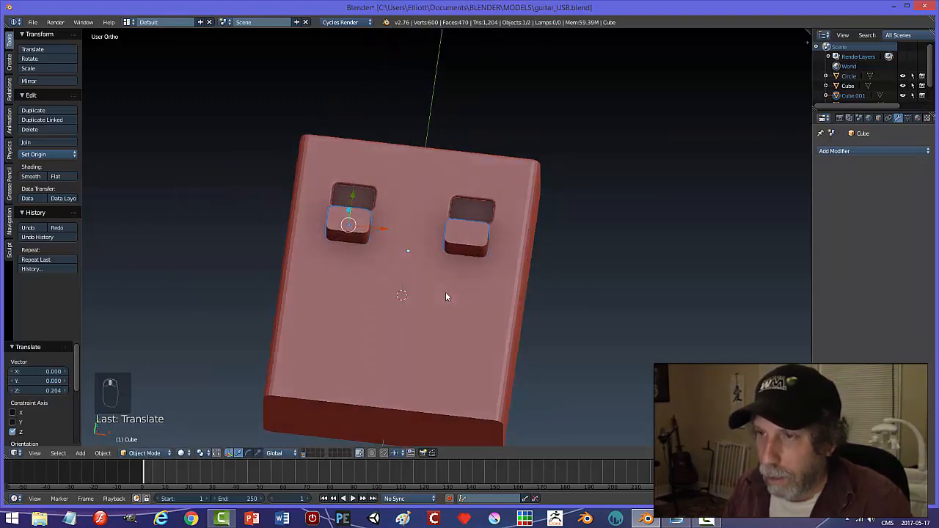
{"action": "key", "text": "Tab"}
{"action": "left_click", "coordinate": [506, 298]}
{"action": "key", "text": "a"}
{"action": "key", "text": "a"}
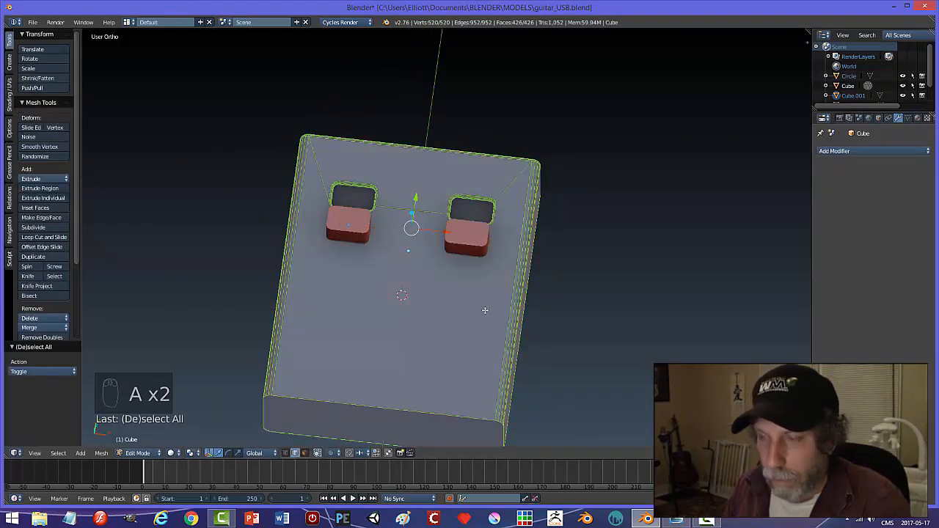
{"action": "key", "text": "Tab"}
{"action": "left_click", "coordinate": [359, 256]}
In Edit Mode on the cutter object, shrink all the geometry of both blocks, each about its own individual origin
{"action": "right_click", "coordinate": [351, 228]}
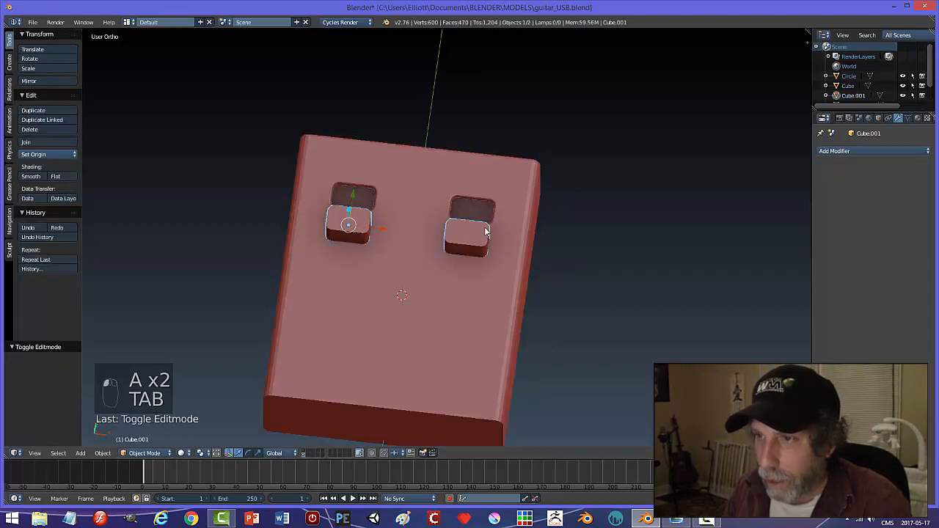
{"action": "key", "text": "Tab"}
{"action": "left_click", "coordinate": [630, 242]}
{"action": "key", "text": "a"}
{"action": "key", "text": "a"}
{"action": "key", "text": "a"}
{"action": "middle_click_drag", "start_coordinate": [558, 298], "coordinate": [556, 325]}
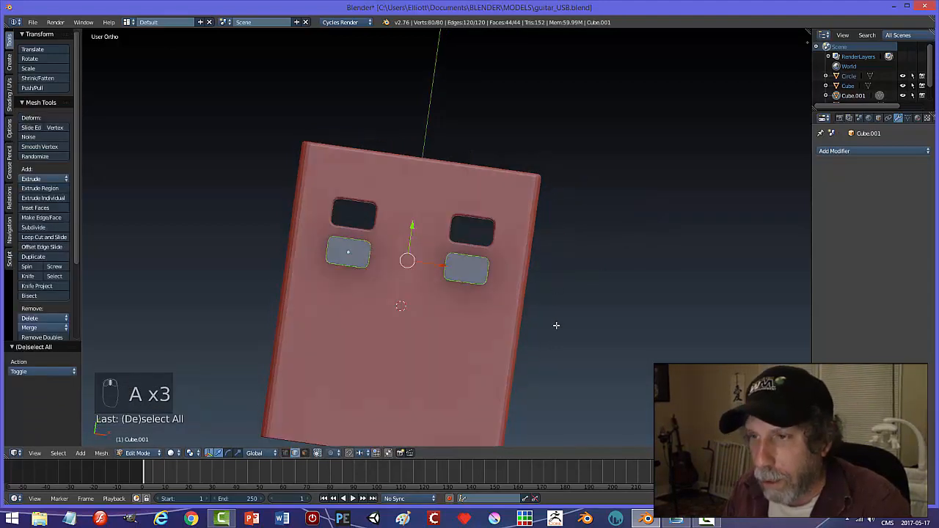
{"action": "left_click", "coordinate": [194, 453]}
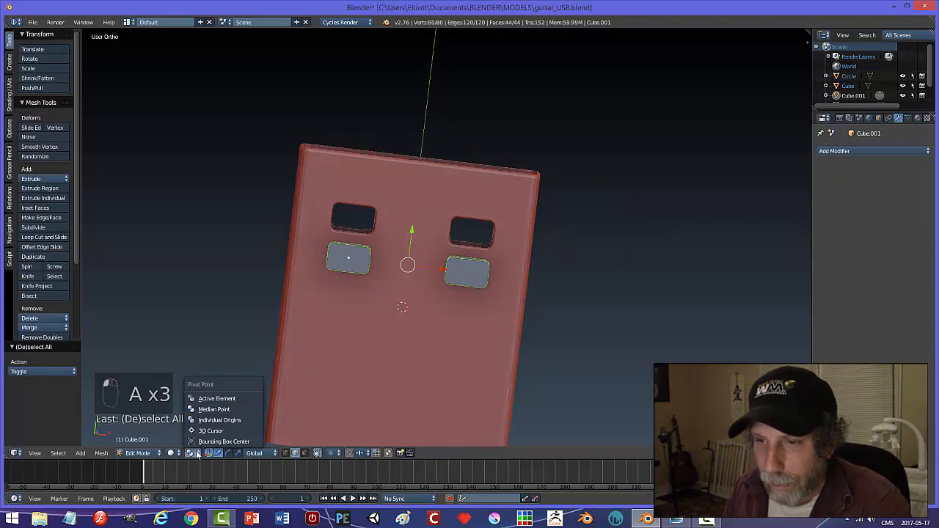
{"action": "key", "text": "s"}
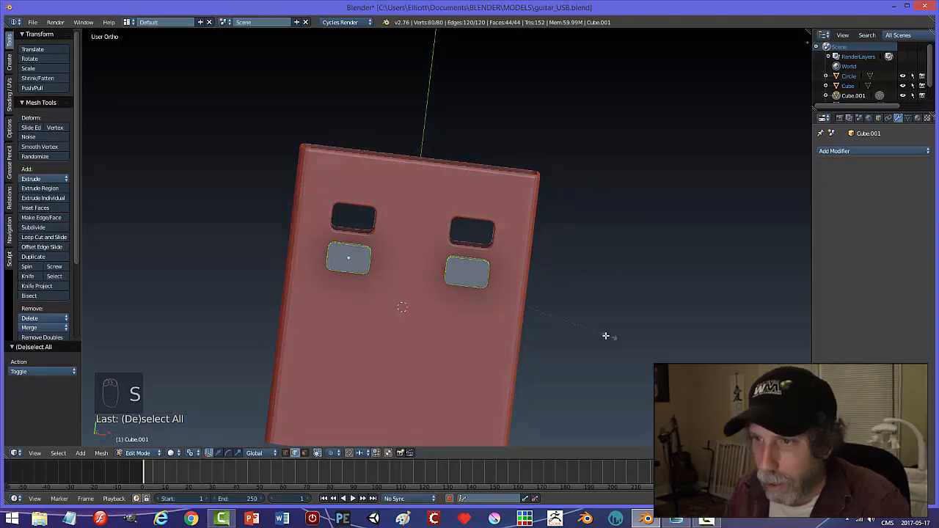
{"action": "left_click", "coordinate": [505, 323]}
{"action": "key", "text": "Tab"}
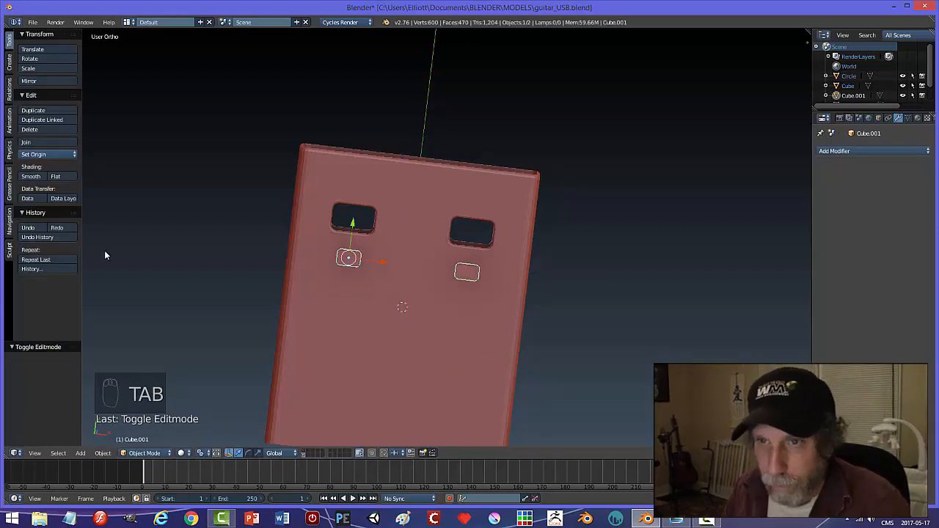
Set the cutter object's origin to its geometry and scale it down along X to bring the two blocks closer together
{"action": "left_click", "coordinate": [40, 154]}
{"action": "left_click", "coordinate": [44, 176]}
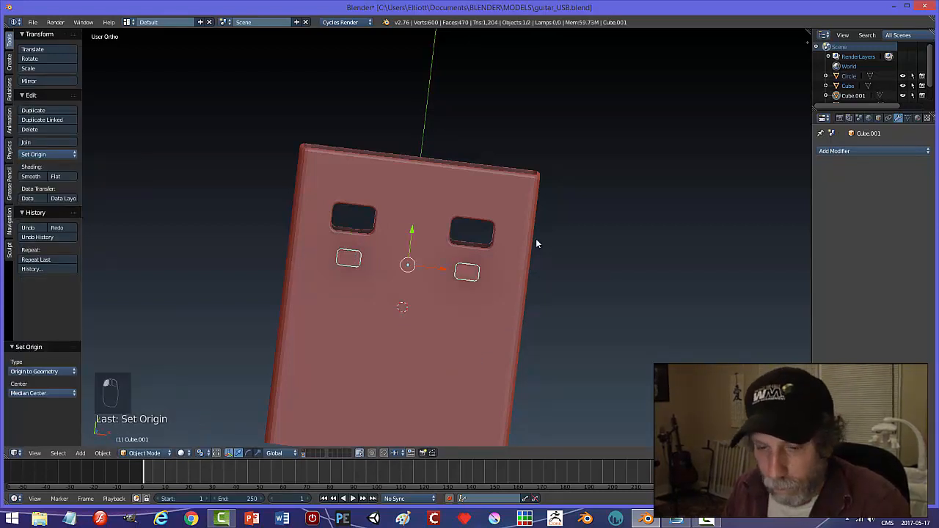
{"action": "key", "text": "x"}
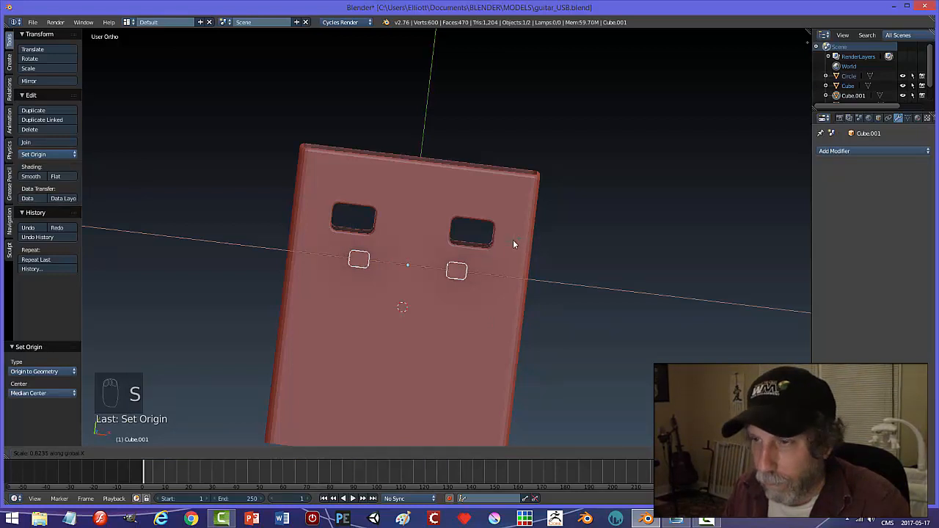
{"action": "left_click", "coordinate": [526, 244]}
Lower the small cutter blocks by about 0.035 along Z into the top face and select the box body
{"action": "middle_click_drag", "start_coordinate": [562, 296], "coordinate": [477, 194]}
{"action": "left_click_drag", "start_coordinate": [456, 155], "coordinate": [455, 158]}
{"action": "middle_click_drag", "start_coordinate": [625, 204], "coordinate": [635, 254]}
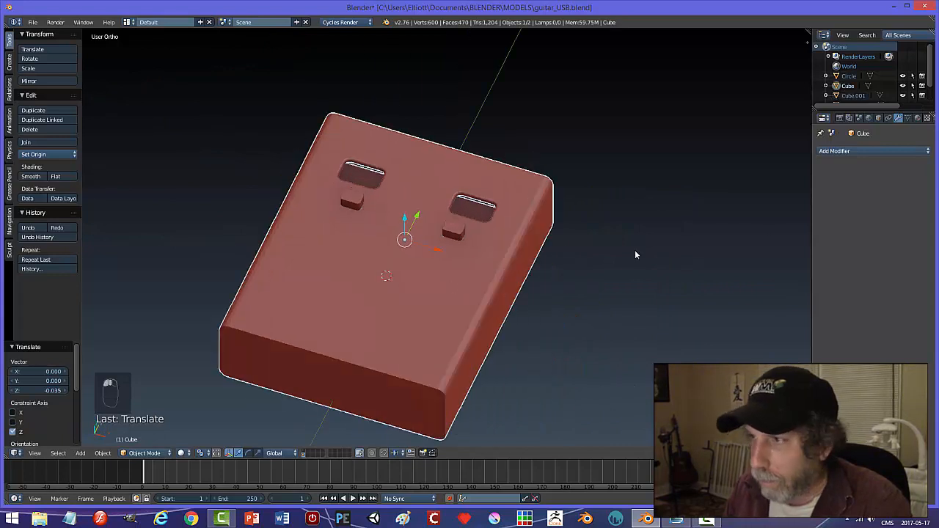
Add a Boolean modifier to the box, set it to Difference with the small cutter object, and apply it
{"action": "left_click", "coordinate": [844, 151]}
{"action": "left_click", "coordinate": [738, 196]}
{"action": "left_click", "coordinate": [844, 208]}
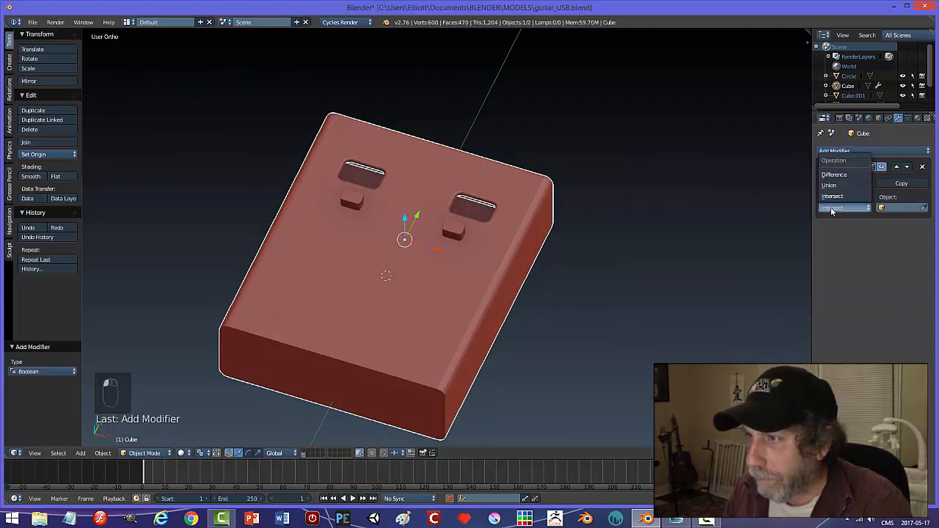
{"action": "left_click", "coordinate": [844, 174]}
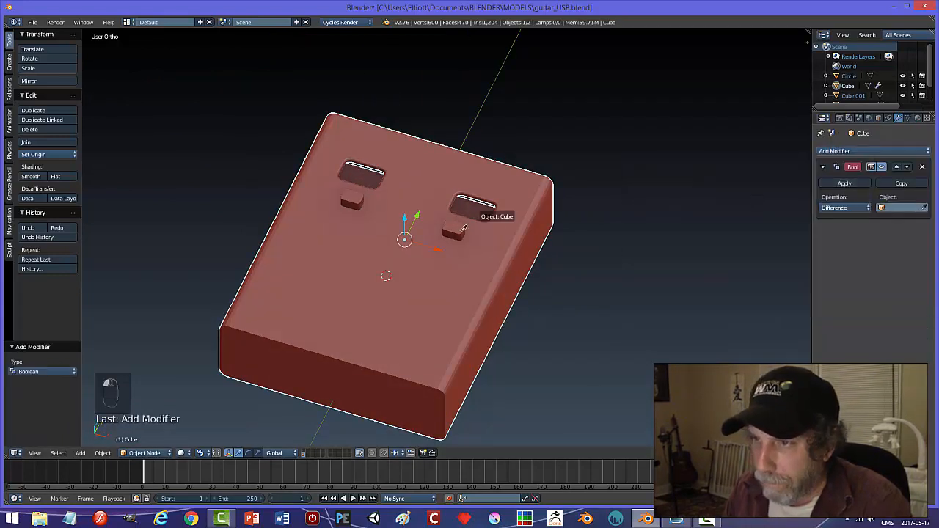
{"action": "left_click", "coordinate": [457, 232]}
{"action": "left_click", "coordinate": [848, 185]}
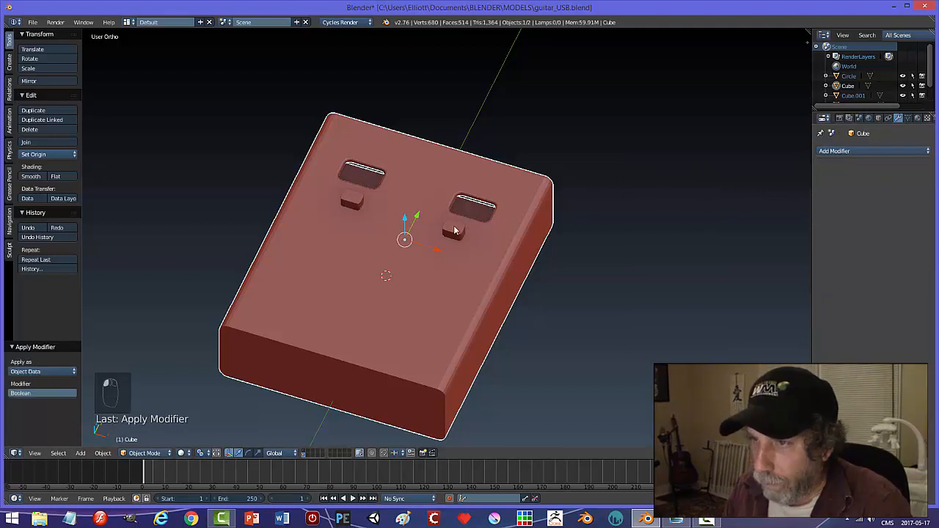
Hide the small cutter blocks and select the box body
{"action": "right_click", "coordinate": [454, 230]}
{"action": "key", "text": "h"}
{"action": "middle_click_drag", "start_coordinate": [508, 229], "coordinate": [509, 259]}
{"action": "right_click", "coordinate": [548, 256]}
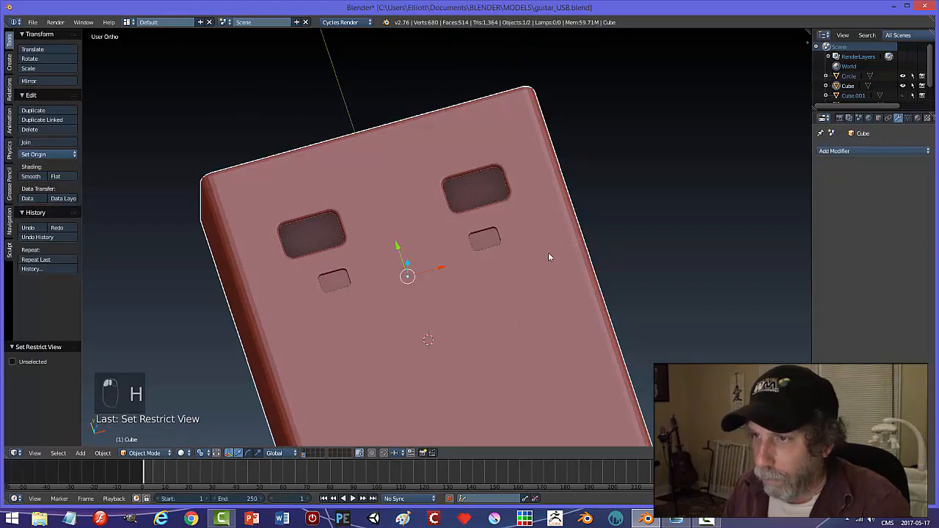
In Edit Mode on the box, deselect everything and select the complete rim of one small rectangular recess
{"action": "key", "text": "Tab"}
{"action": "scroll", "coordinate": [510, 221], "scroll_direction": "up", "scroll_amount": 2}
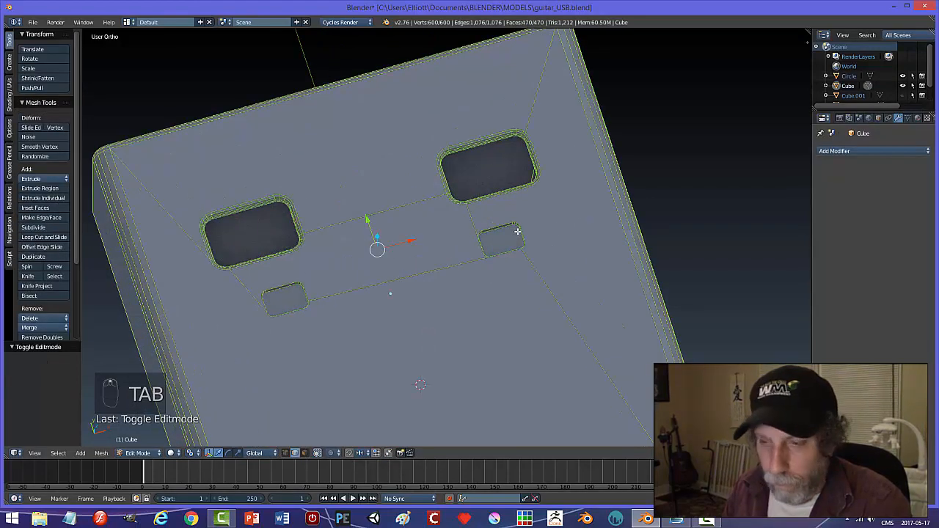
{"action": "key", "text": "a"}
{"action": "key", "text": "a"}
{"action": "right_click", "coordinate": [500, 223], "text": "alt"}
{"action": "right_click", "coordinate": [502, 256], "text": "alt+shift"}
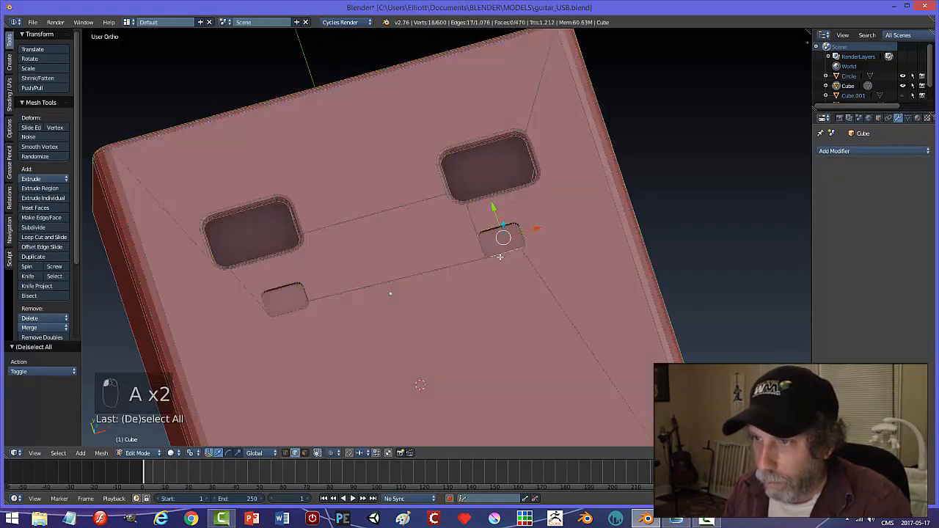
{"action": "scroll", "coordinate": [537, 277], "scroll_direction": "up", "scroll_amount": 4}
{"action": "middle_click_drag", "start_coordinate": [549, 287], "coordinate": [542, 261]}
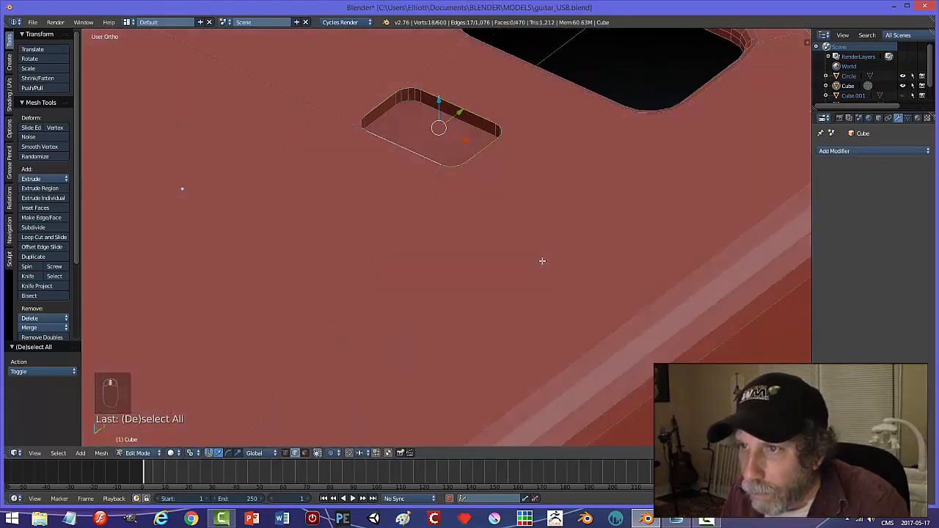
{"action": "right_click", "coordinate": [359, 122], "text": "alt+shift"}
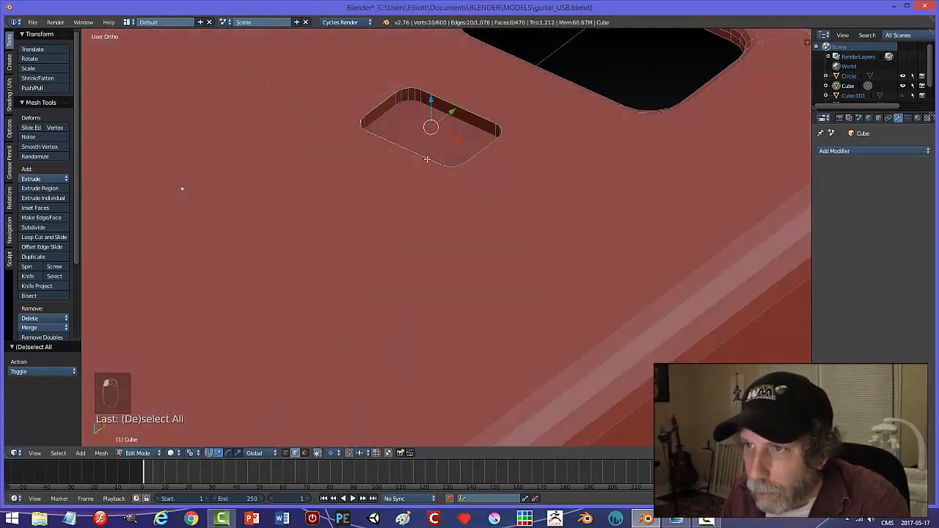
Add the rim edges of the other small rectangular recess to the selection
{"action": "middle_click_drag", "start_coordinate": [437, 173], "coordinate": [541, 182]}
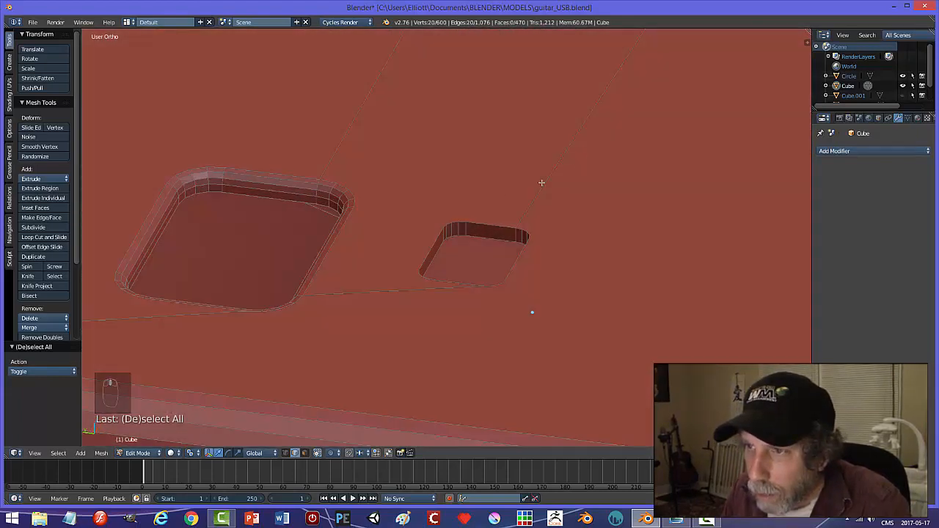
{"action": "right_click", "coordinate": [485, 221], "text": "alt+shift"}
{"action": "right_click", "coordinate": [516, 264], "text": "alt+shift"}
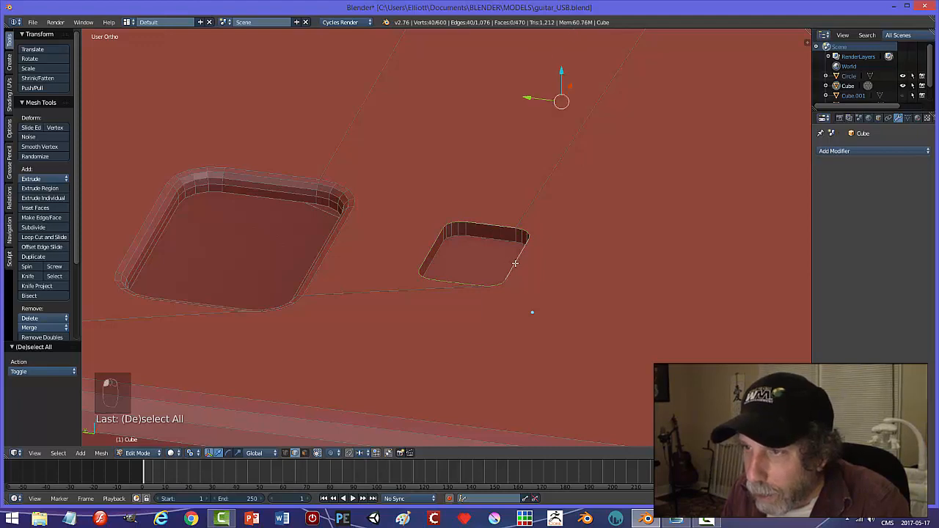
{"action": "middle_click_drag", "start_coordinate": [549, 258], "coordinate": [623, 224]}
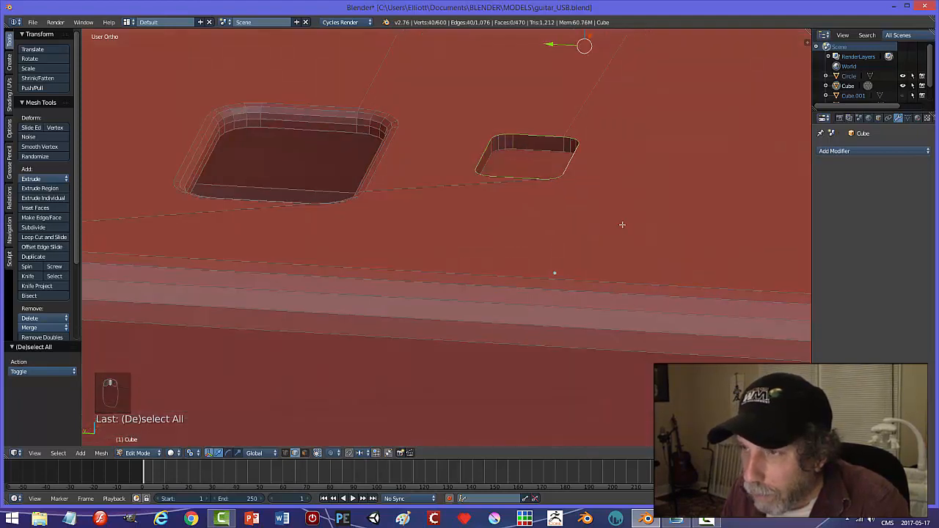
{"action": "scroll", "coordinate": [623, 224], "scroll_direction": "down", "scroll_amount": 2}
{"action": "middle_click_drag", "start_coordinate": [675, 161], "coordinate": [558, 232], "text": "shift"}
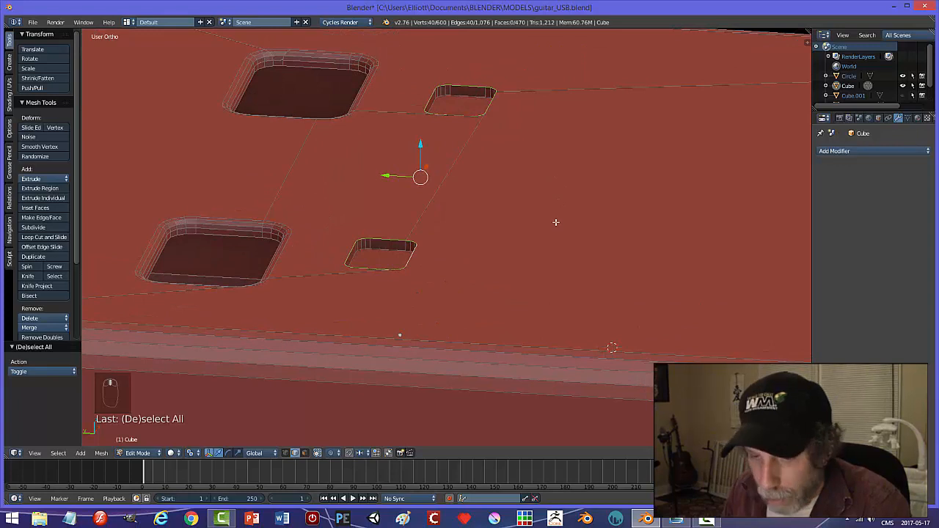
Bevel both small recess rims by about 0.002 with 3 segments, return to Object Mode and save the file
{"action": "key", "text": "ctrl+b"}
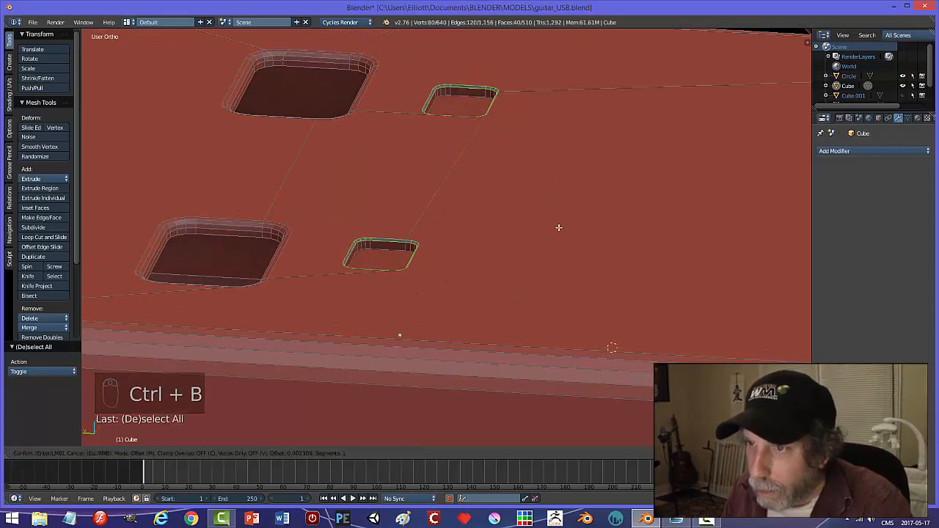
{"action": "scroll", "coordinate": [559, 228], "scroll_direction": "up", "scroll_amount": 2}
{"action": "left_click", "coordinate": [558, 228]}
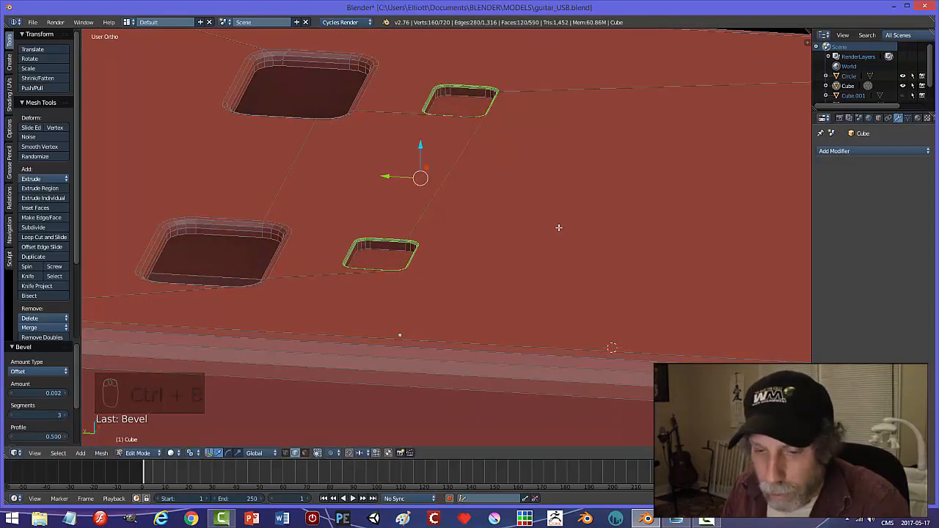
{"action": "key", "text": "a"}
{"action": "key", "text": "Tab"}
{"action": "key", "text": "a"}
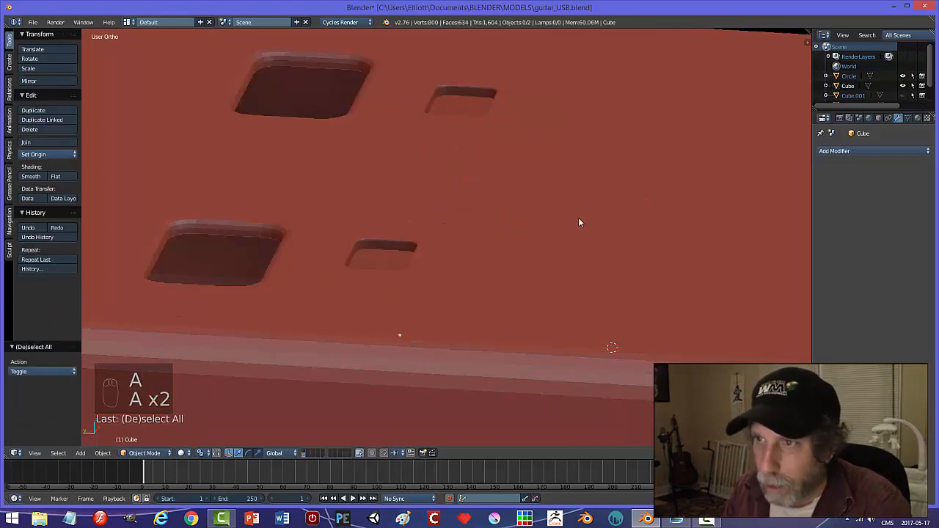
{"action": "middle_click_drag", "start_coordinate": [579, 223], "coordinate": [455, 205]}
{"action": "key", "text": "ctrl+s"}
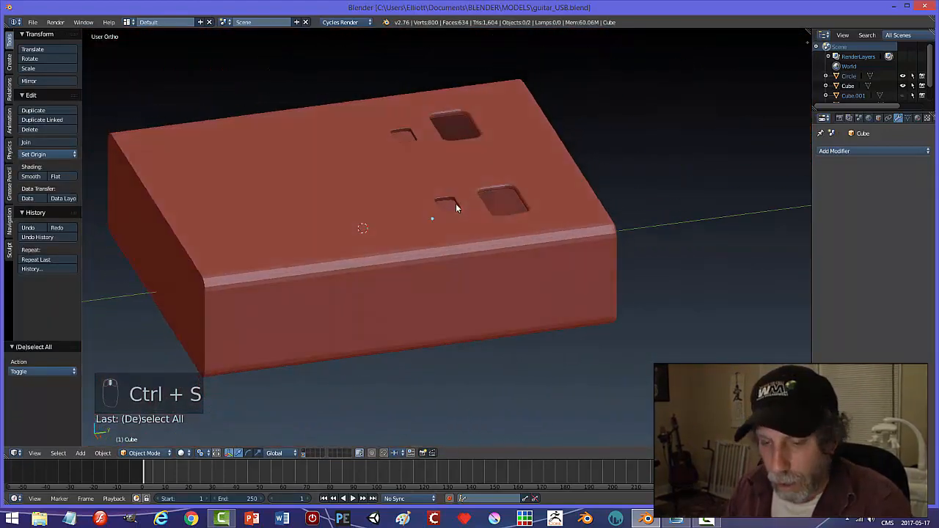
Unhide the small cutter blocks and delete them from the scene
{"action": "key", "text": "alt+h"}
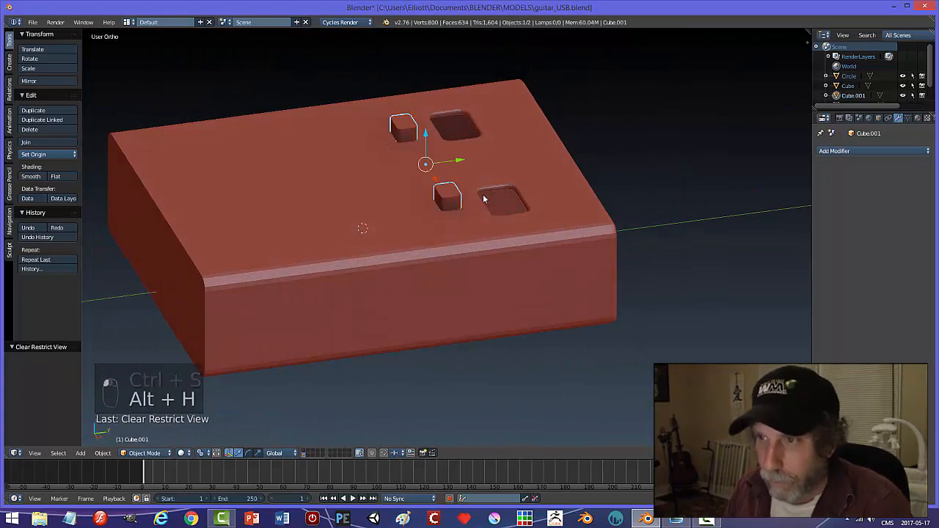
{"action": "key", "text": "x"}
{"action": "left_click", "coordinate": [484, 199]}
{"action": "mouse_move", "coordinate": [529, 224]}
{"action": "middle_mouse_down"}
{"action": "mouse_move", "coordinate": [514, 239]}
{"action": "mouse_move", "coordinate": [545, 233]}
{"action": "middle_mouse_up"}
{"action": "scroll", "coordinate": [545, 234], "scroll_direction": "down", "scroll_amount": 4}
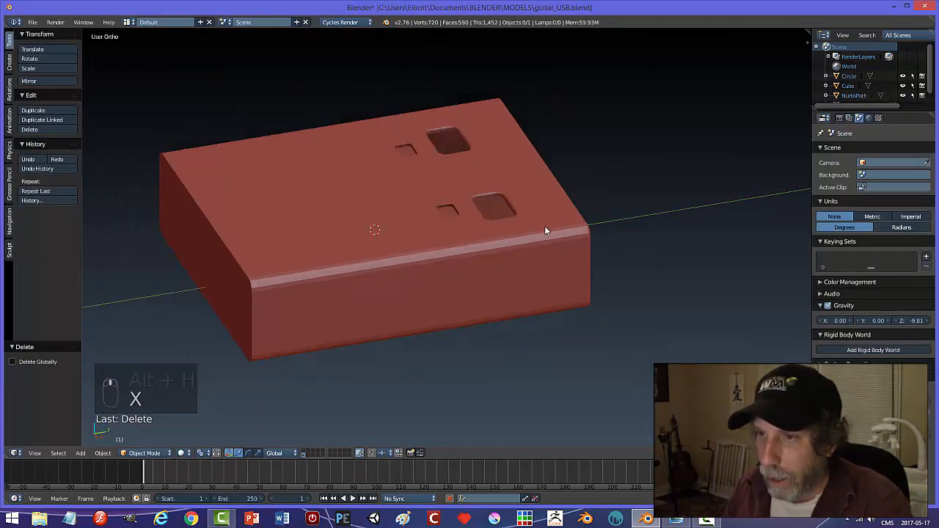
Show the guitar parts around the connector, select the connector box and display only its layer again
{"action": "left_click", "coordinate": [303, 451]}
{"action": "middle_click_drag", "start_coordinate": [432, 314], "coordinate": [409, 277]}
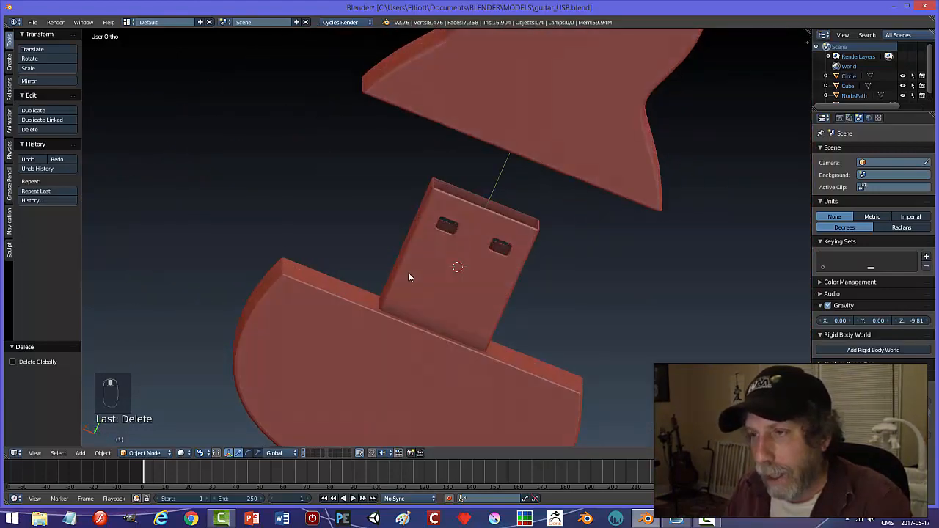
{"action": "right_click", "coordinate": [456, 269]}
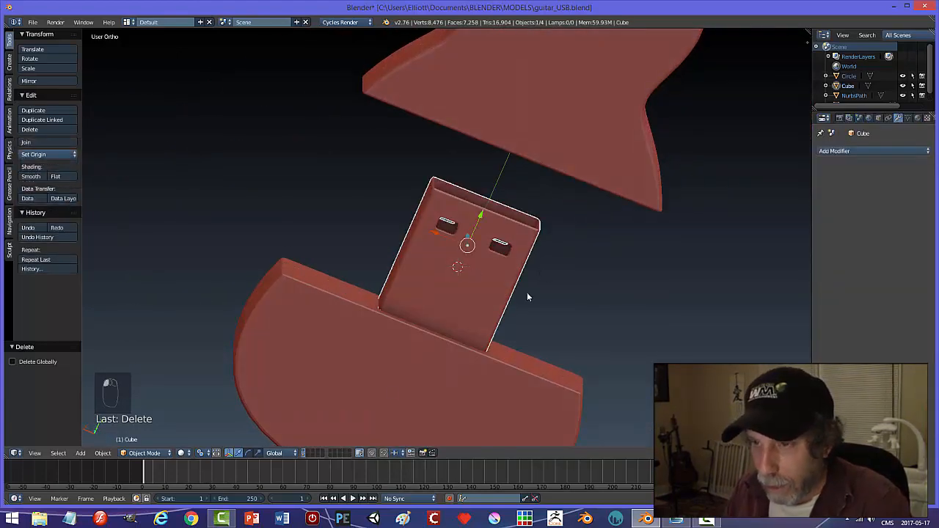
{"action": "left_click", "coordinate": [304, 453]}
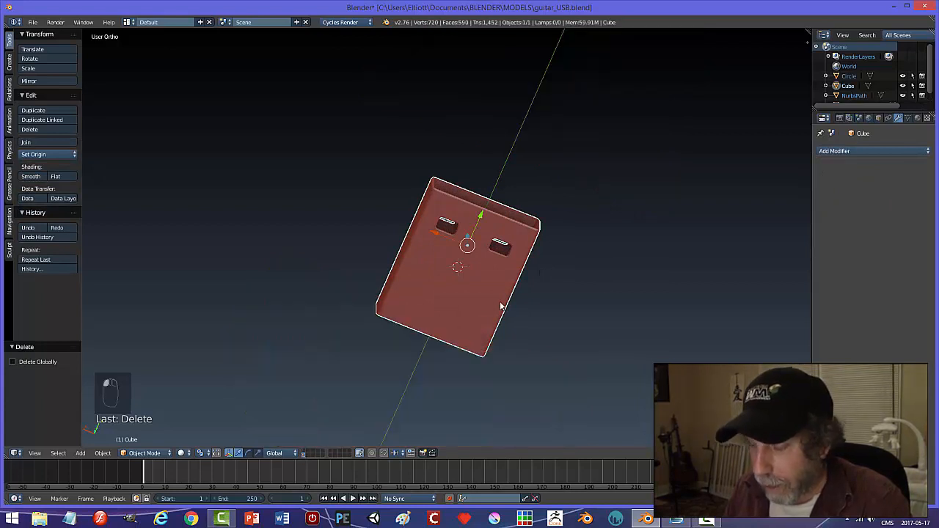
In Edit Mode, knife-cut a lengthwise seam down the middle of the box's underside, with two square notches jogging to one side
{"action": "key", "text": "KP_7"}
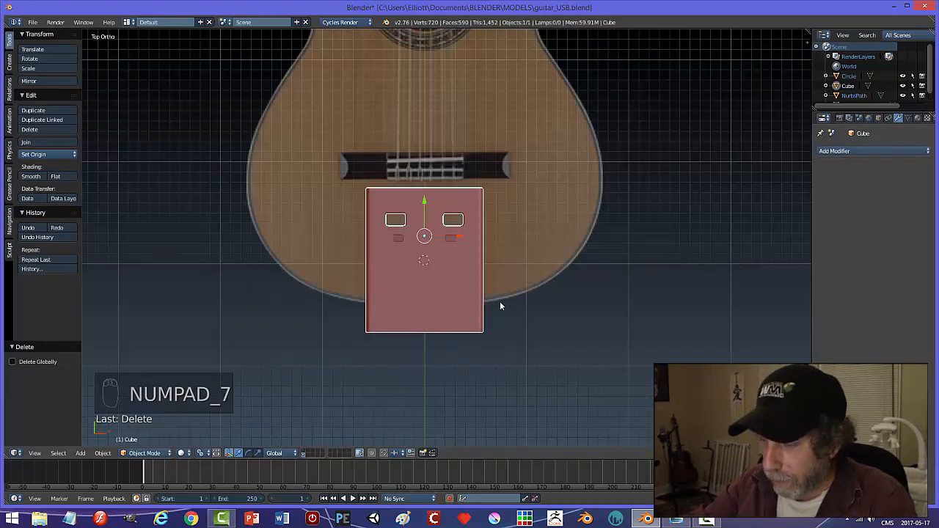
{"action": "key", "text": "ctrl+KP_7"}
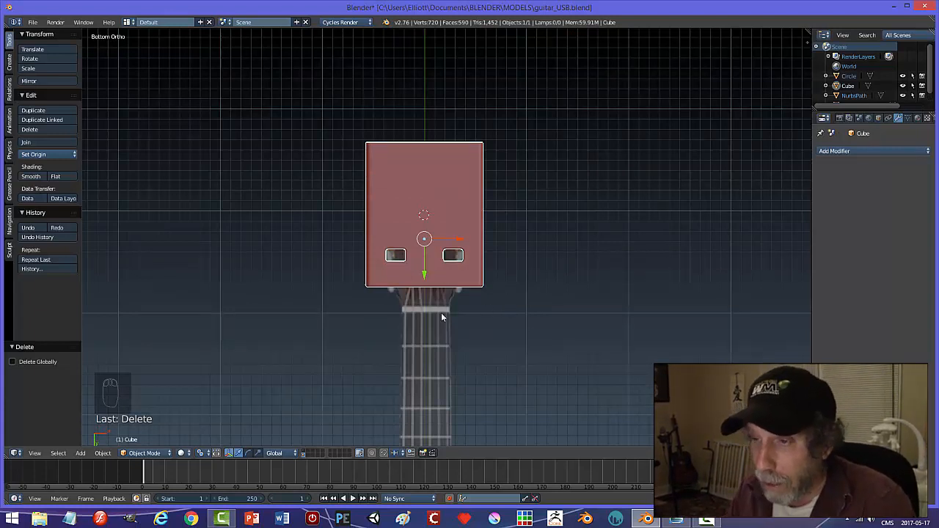
{"action": "middle_click_drag", "start_coordinate": [441, 313], "coordinate": [268, 293]}
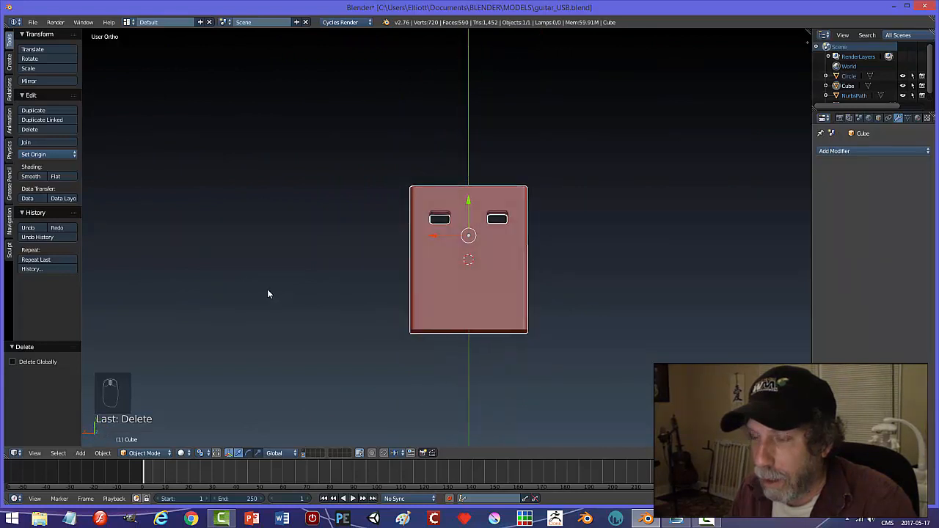
{"action": "middle_click_drag", "start_coordinate": [484, 255], "coordinate": [358, 215], "text": "shift"}
{"action": "middle_click_drag", "start_coordinate": [394, 244], "coordinate": [392, 250]}
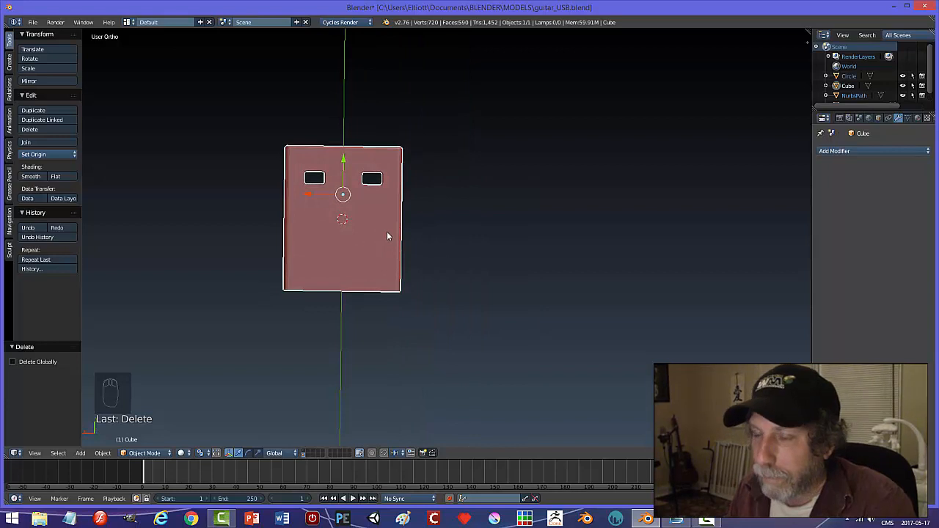
{"action": "key", "text": "Tab"}
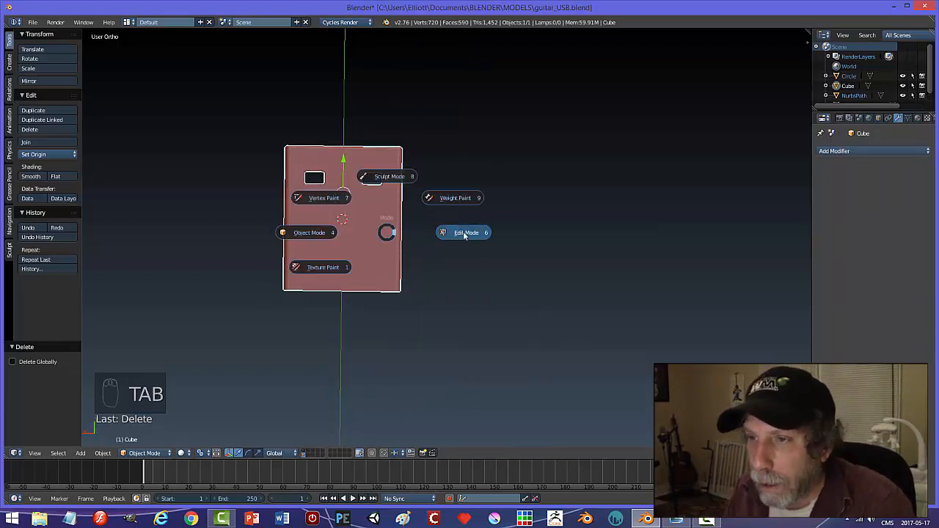
{"action": "left_click", "coordinate": [464, 233]}
{"action": "scroll", "coordinate": [404, 242], "scroll_direction": "up", "scroll_amount": 3}
{"action": "middle_click_drag", "start_coordinate": [341, 212], "coordinate": [464, 234], "text": "shift"}
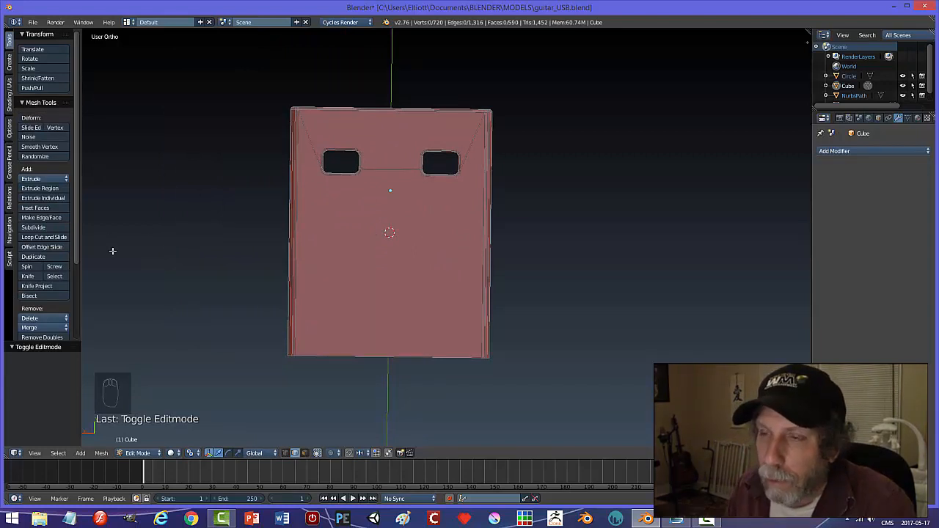
{"action": "middle_click_drag", "start_coordinate": [338, 223], "coordinate": [315, 227]}
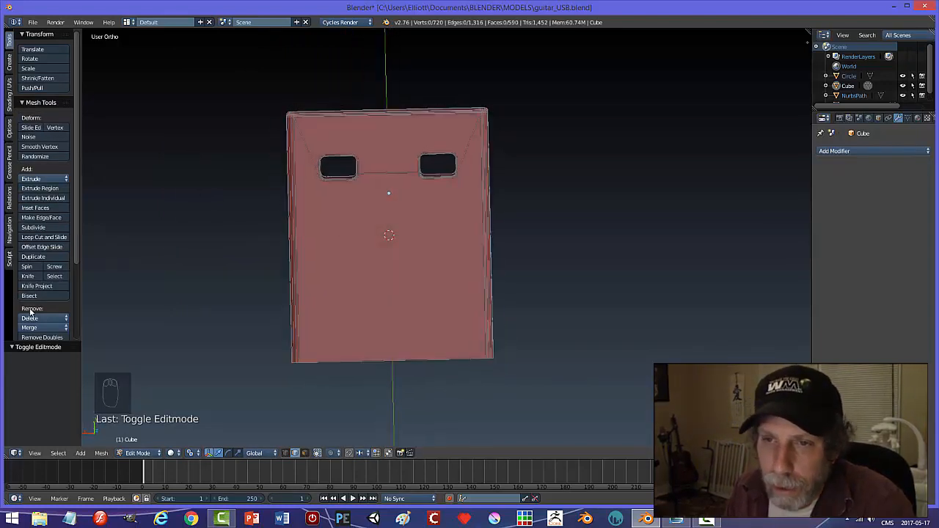
{"action": "left_click", "coordinate": [28, 276]}
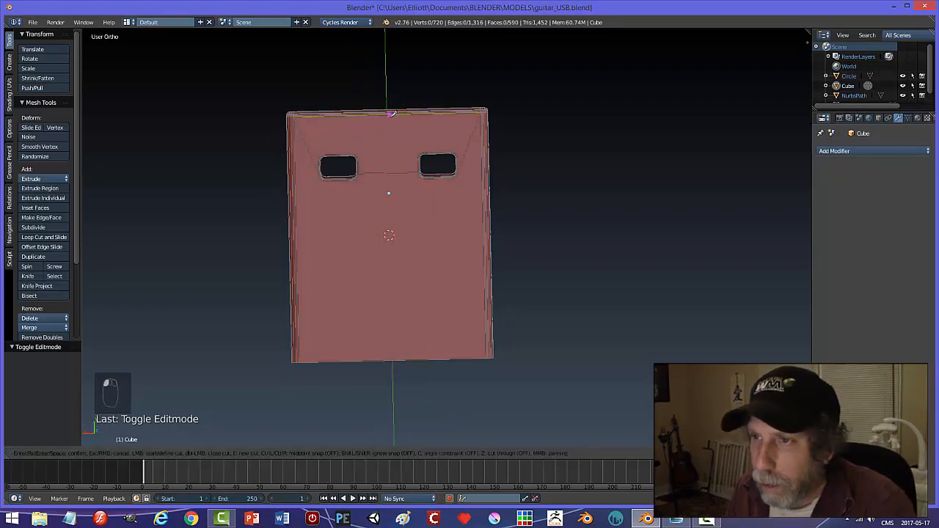
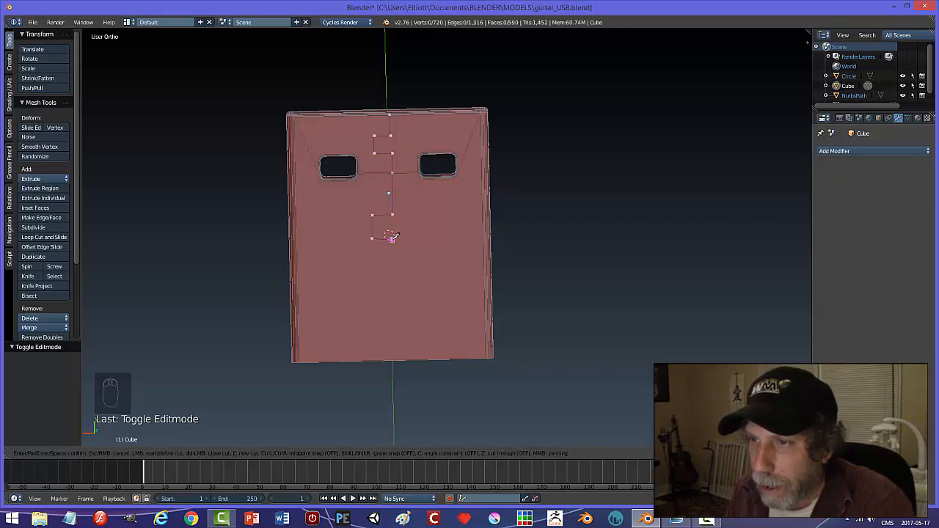
{"action": "left_click", "coordinate": [394, 361]}
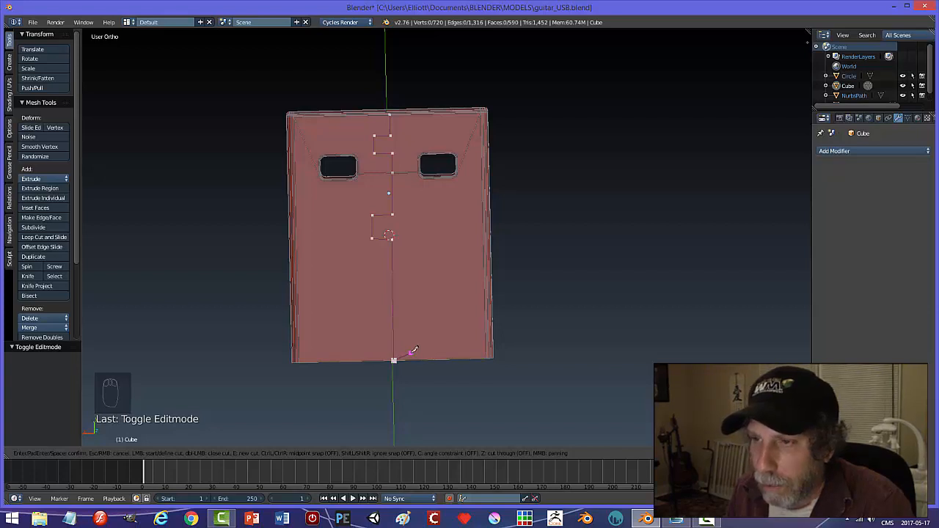
{"action": "key", "text": "Return"}
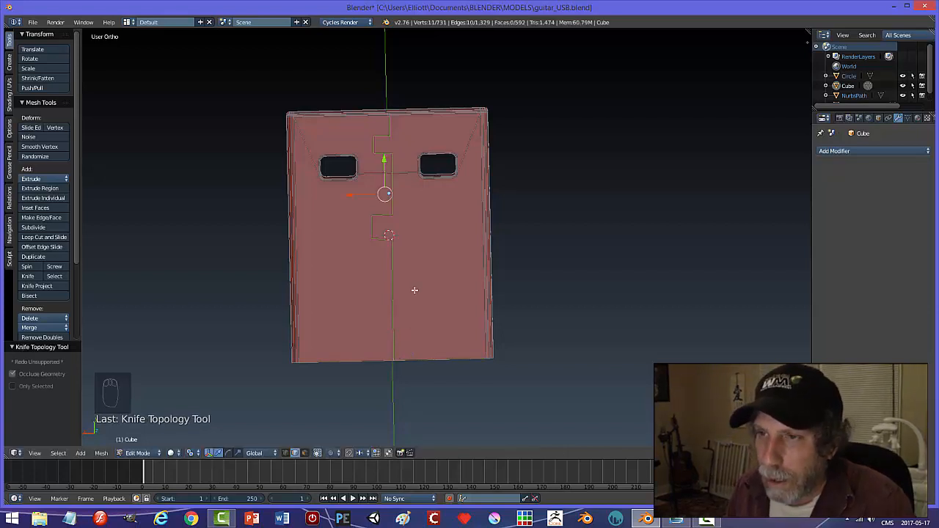
Select the four lengthwise edges along the seam's centre line and straighten them by scaling to 0 along X
{"action": "left_click", "coordinate": [387, 121]}
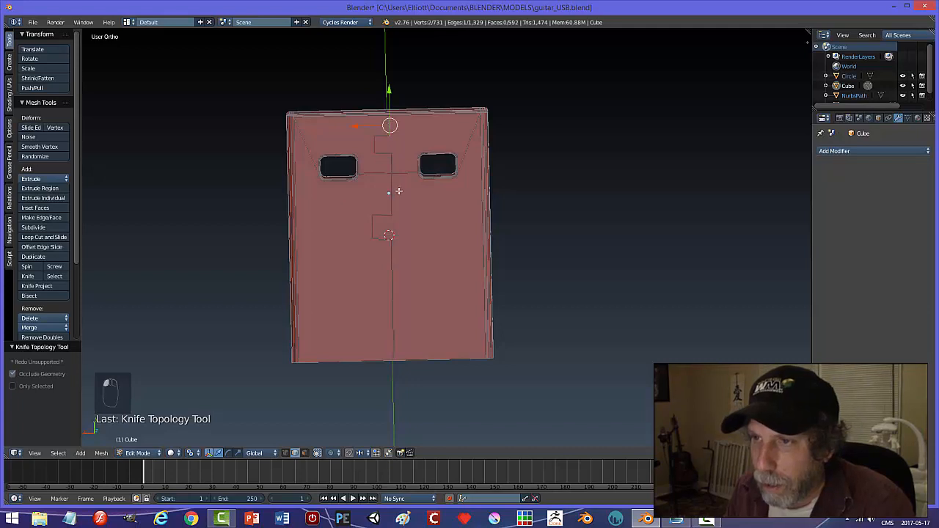
{"action": "left_click", "coordinate": [393, 166], "text": "shift"}
{"action": "left_click", "coordinate": [392, 203], "text": "shift"}
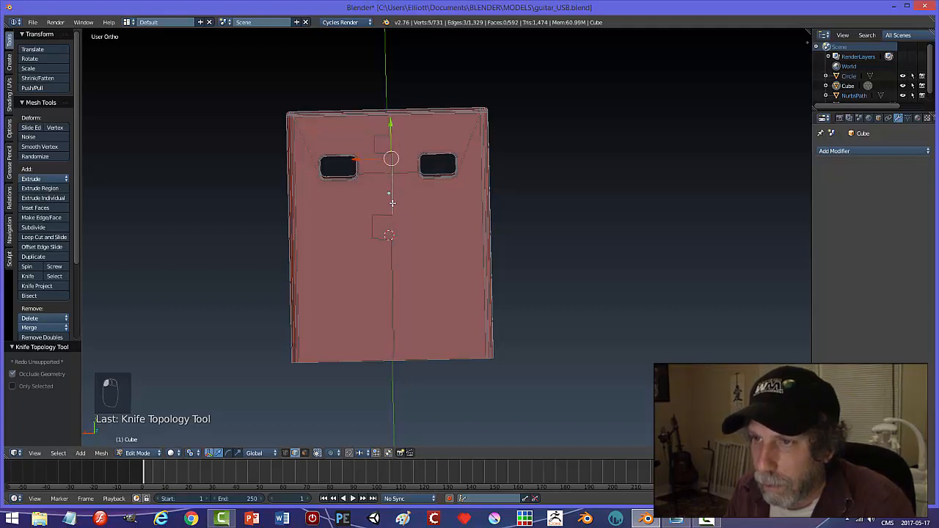
{"action": "left_click", "coordinate": [393, 262], "text": "shift"}
{"action": "key", "text": "s"}
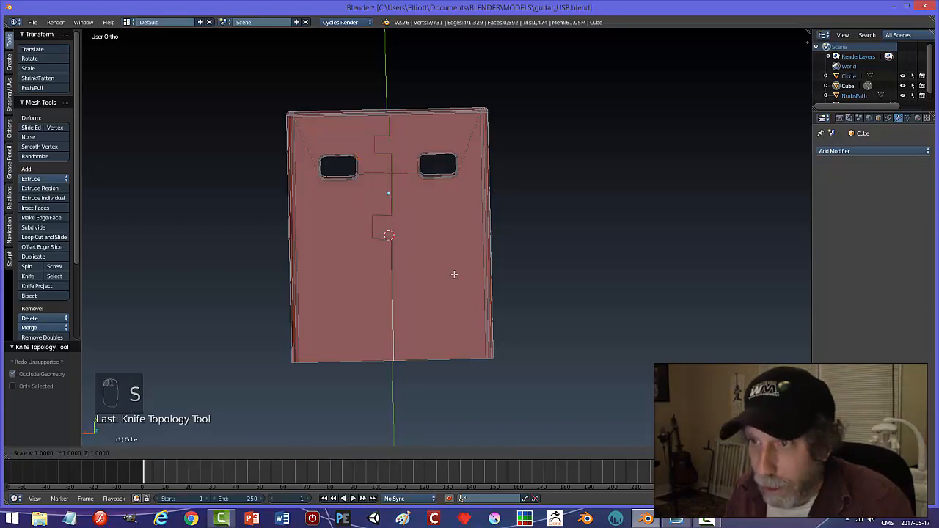
{"action": "key", "text": "x"}
{"action": "key", "text": "0"}
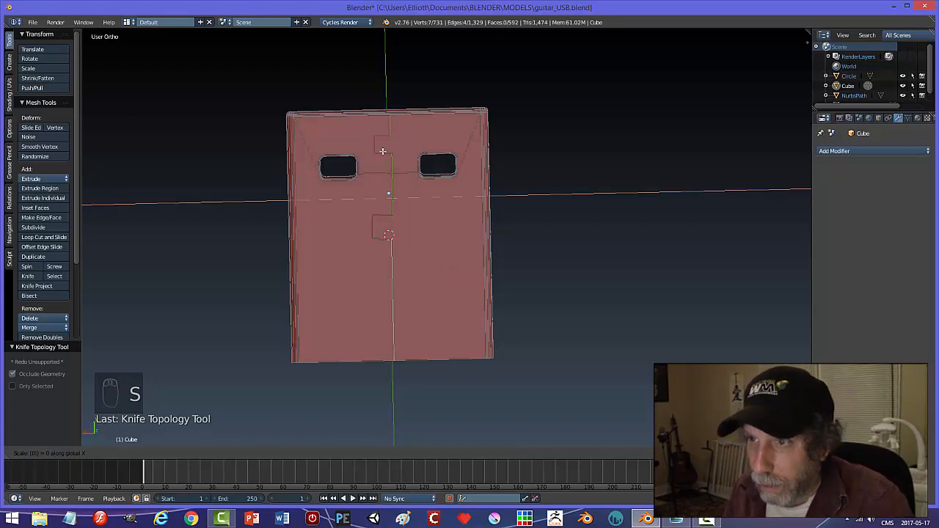
{"action": "key", "text": "Return"}
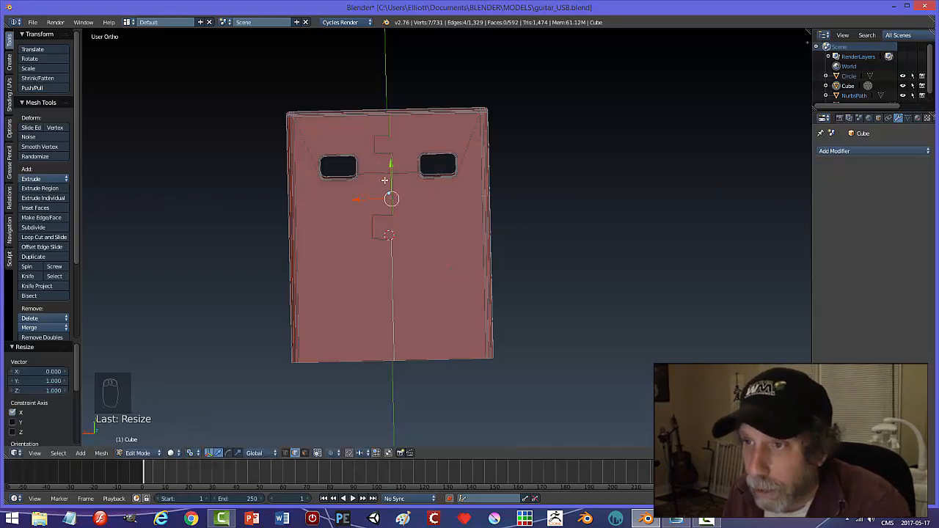
{"action": "key", "text": "Escape"}
Select the outer lengthwise edges of both seam notches and straighten them by scaling to 0 along X
{"action": "right_click", "coordinate": [385, 173]}
{"action": "right_click", "coordinate": [373, 223], "text": "shift"}
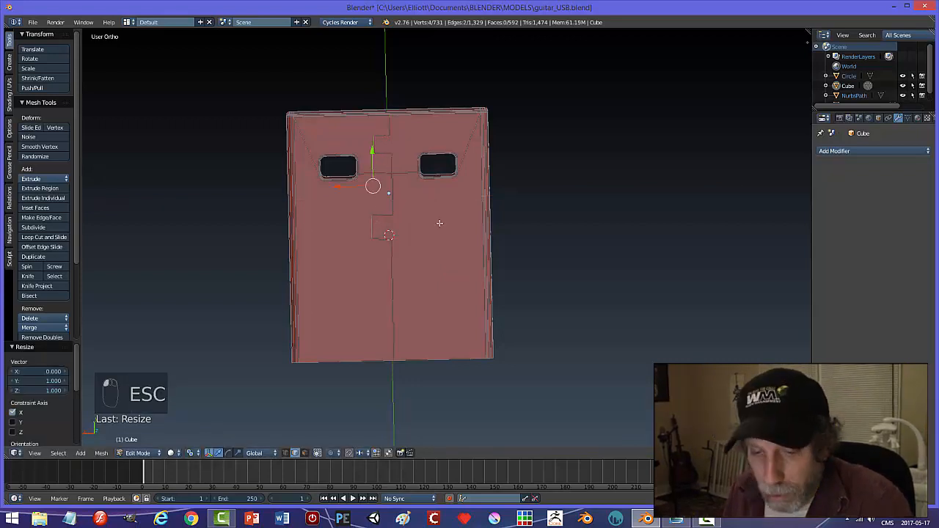
{"action": "key", "text": "s"}
{"action": "key", "text": "s"}
{"action": "key", "text": "x"}
{"action": "left_click", "coordinate": [439, 223]}
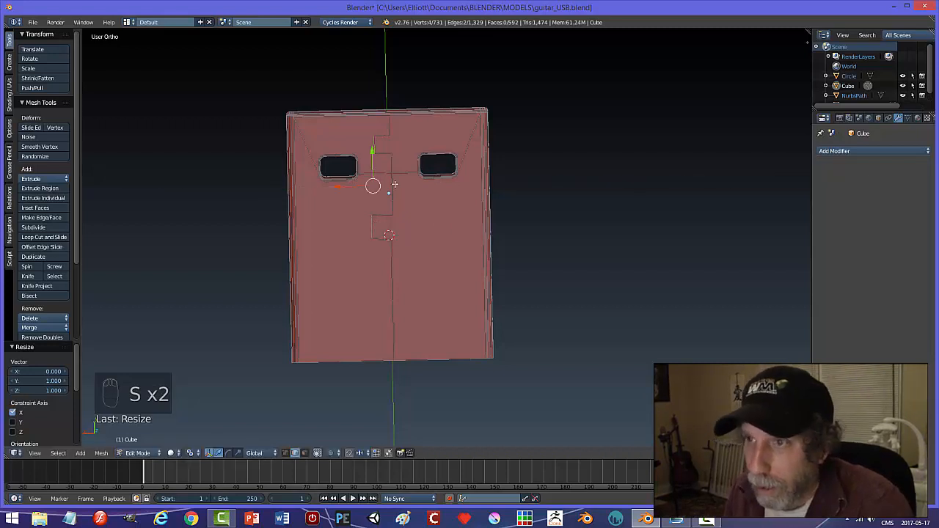
Move the lower crosswise edge of the upper notch by -0.04 along Y and add both notches' outer lengthwise edges to the selection
{"action": "right_click", "coordinate": [379, 136]}
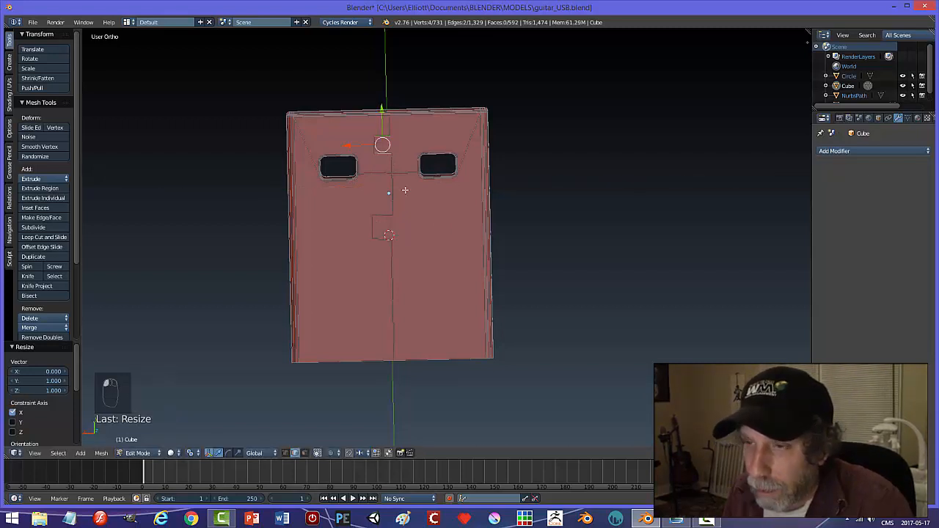
{"action": "key", "text": "a"}
{"action": "scroll", "coordinate": [389, 161], "scroll_direction": "up", "scroll_amount": 2}
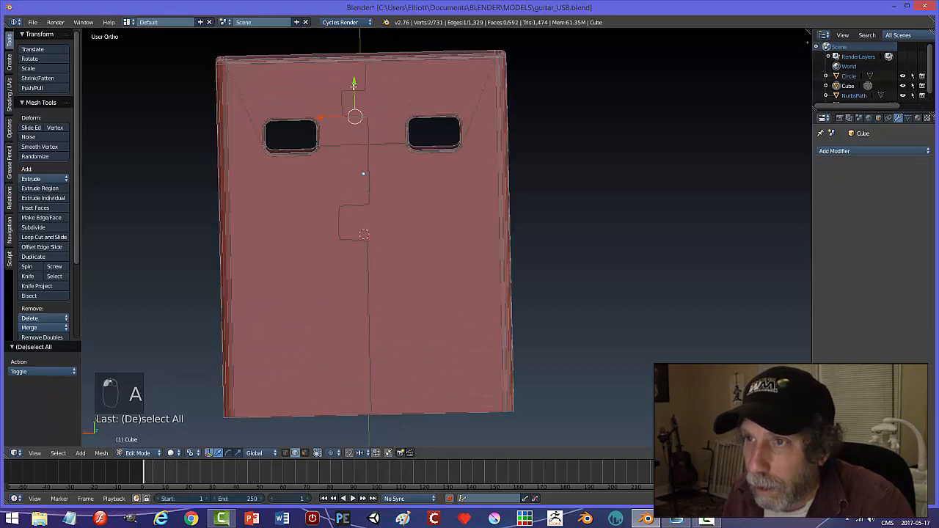
{"action": "left_click_drag", "start_coordinate": [354, 86], "coordinate": [352, 92]}
{"action": "left_click", "coordinate": [343, 102], "text": "shift"}
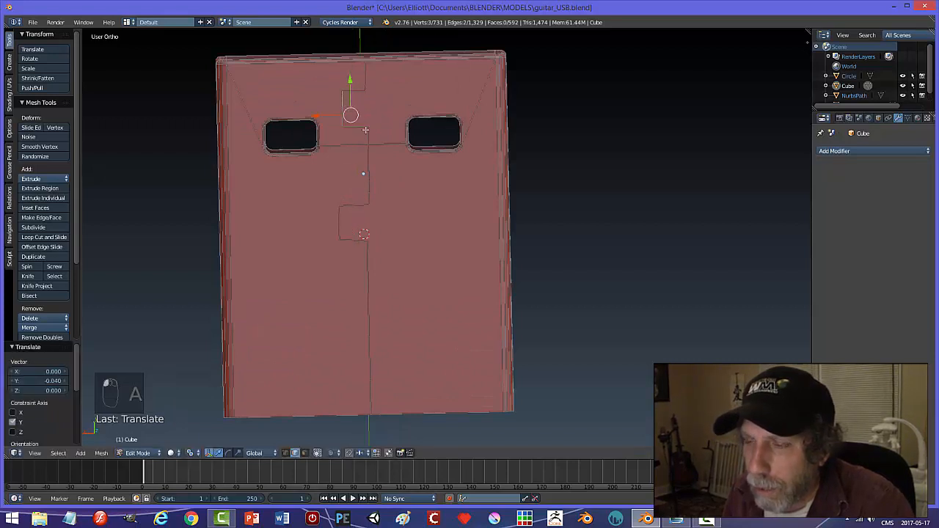
{"action": "left_click", "coordinate": [339, 223], "text": "shift"}
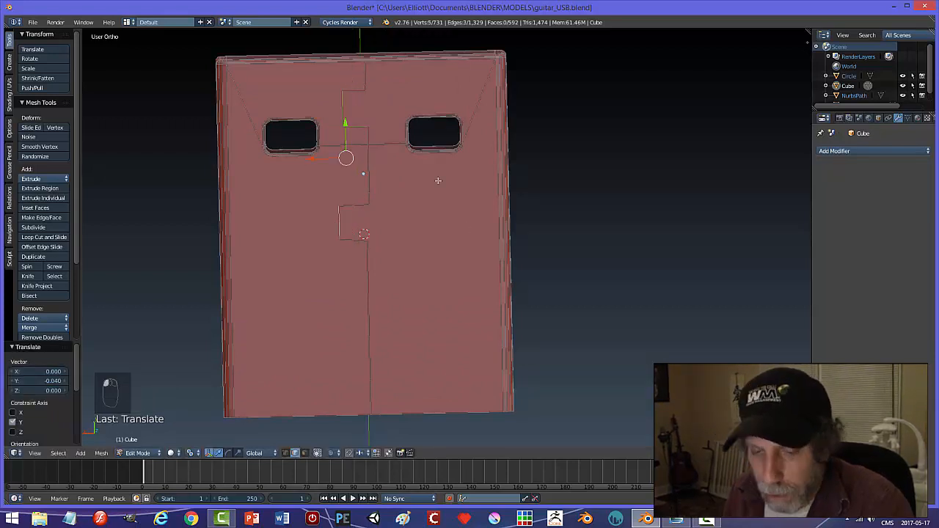
{"action": "key", "text": "s"}
{"action": "key", "text": "x"}
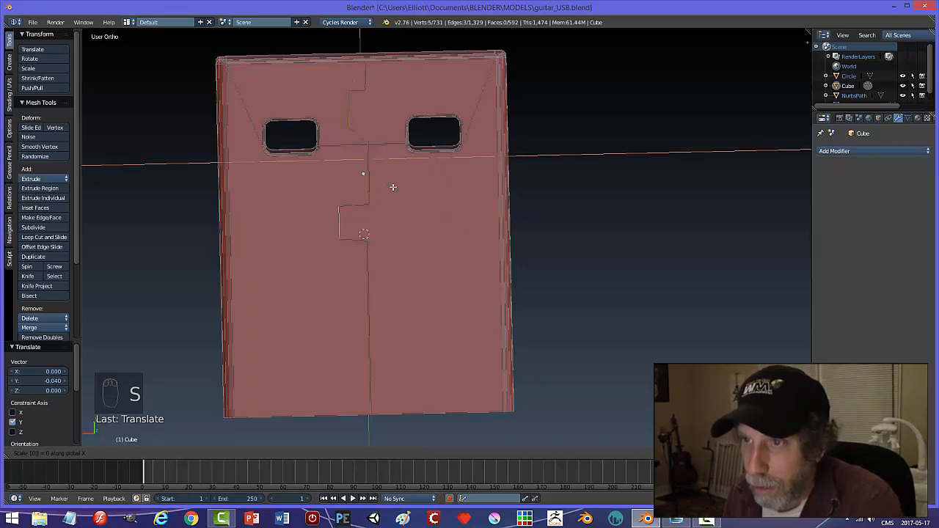
{"action": "key", "text": "Escape"}
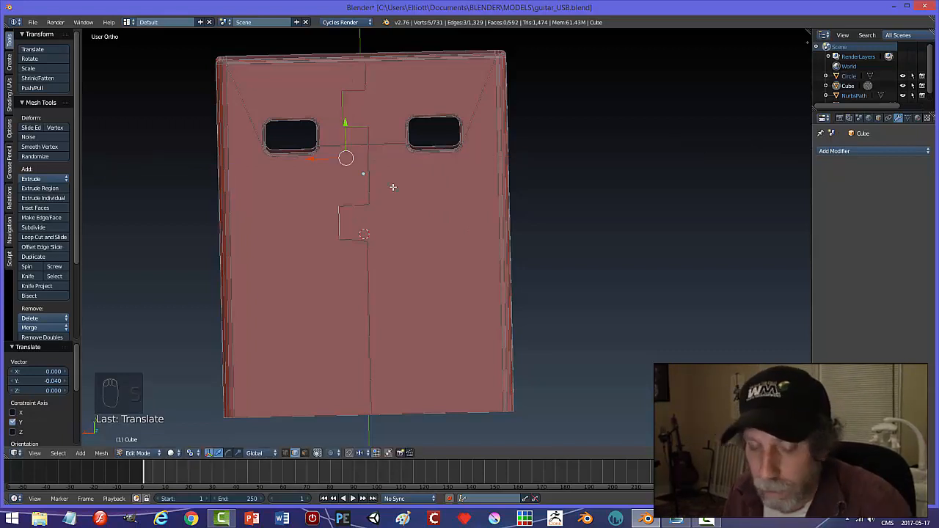
Deselect the upper notch's crosswise edge and scale the two outer lengthwise notch edges to 0 along X
{"action": "right_click", "coordinate": [414, 154], "text": "shift"}
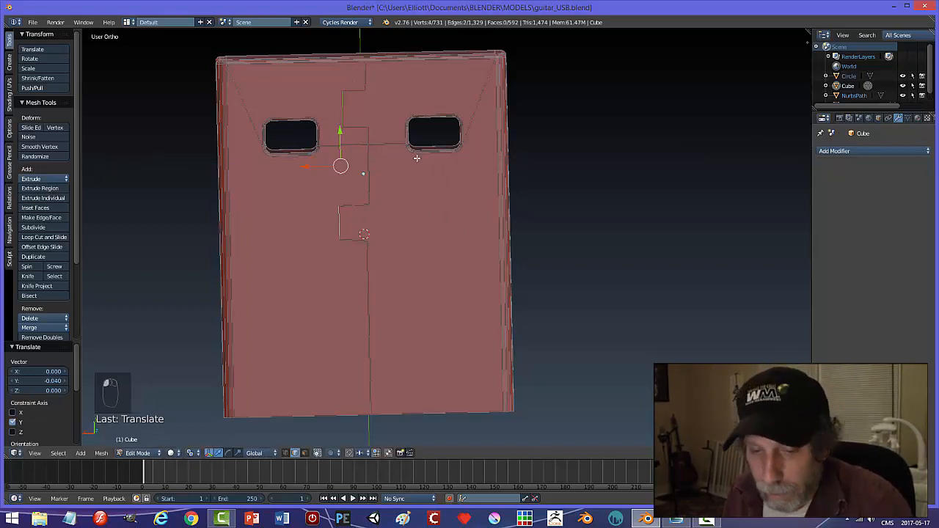
{"action": "key", "text": "s"}
{"action": "key", "text": "x"}
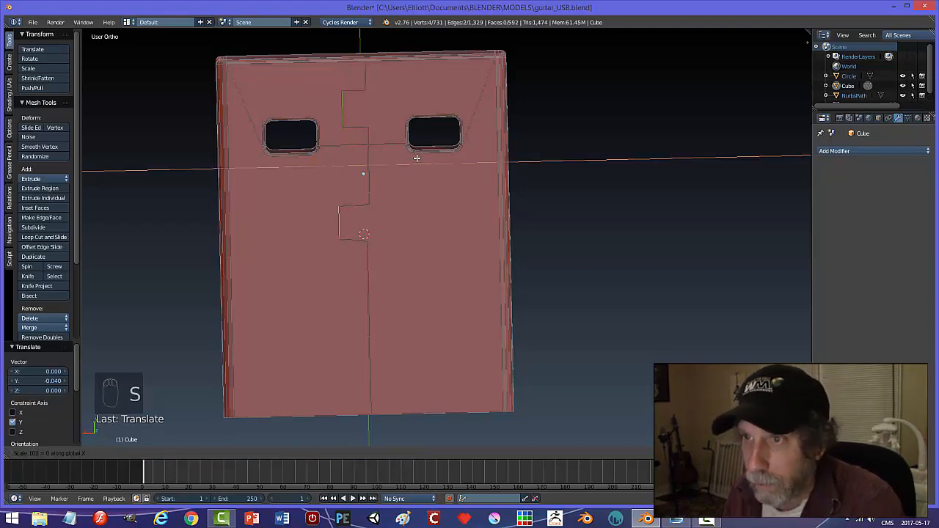
{"action": "left_click", "coordinate": [417, 158]}
Select the four crosswise edges of the two seam notches and straighten them by scaling to 0 along Y
{"action": "mouse_move", "coordinate": [441, 195]}
{"action": "middle_mouse_down"}
{"action": "mouse_move", "coordinate": [415, 189]}
{"action": "mouse_move", "coordinate": [436, 178]}
{"action": "mouse_move", "coordinate": [443, 198]}
{"action": "middle_mouse_up"}
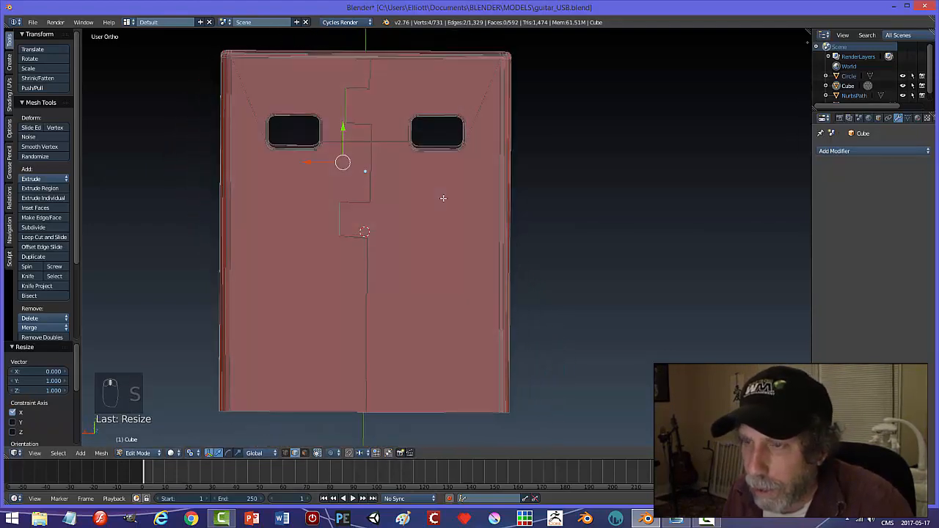
{"action": "right_click", "coordinate": [356, 236]}
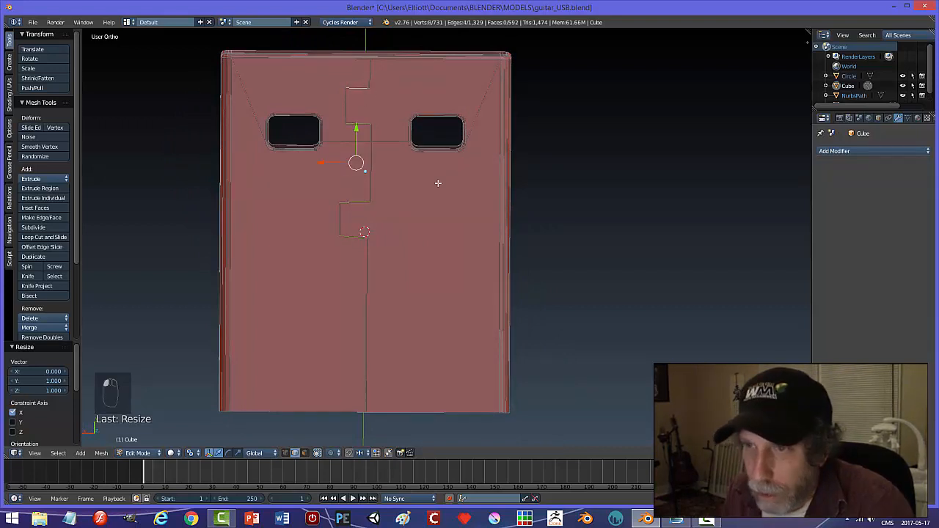
{"action": "key", "text": "s"}
{"action": "key", "text": "y"}
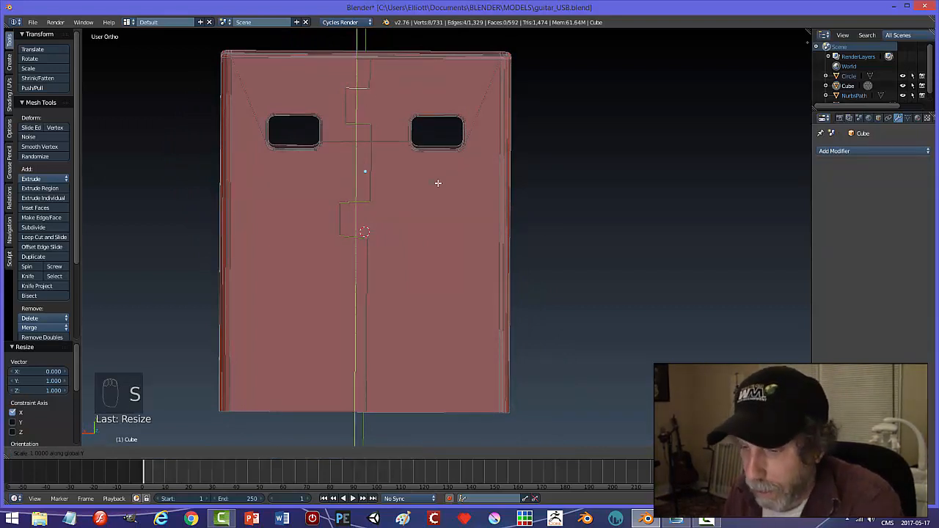
{"action": "left_click", "coordinate": [438, 183]}
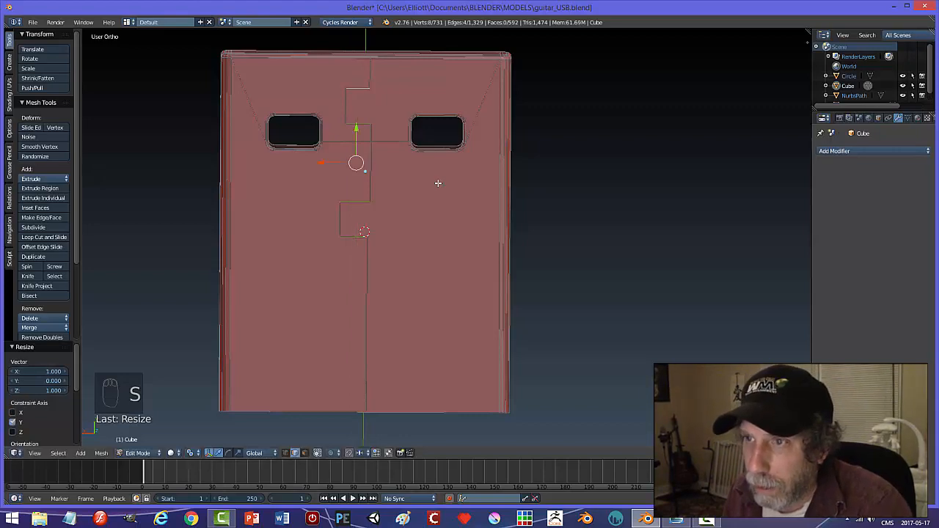
Select the whole notched seam line along the connector's underside and bevel it by about 0.006 with 2 segments
{"action": "middle_click_drag", "start_coordinate": [445, 233], "coordinate": [445, 321]}
{"action": "key", "text": "a"}
{"action": "scroll", "coordinate": [465, 296], "scroll_direction": "up", "scroll_amount": 2}
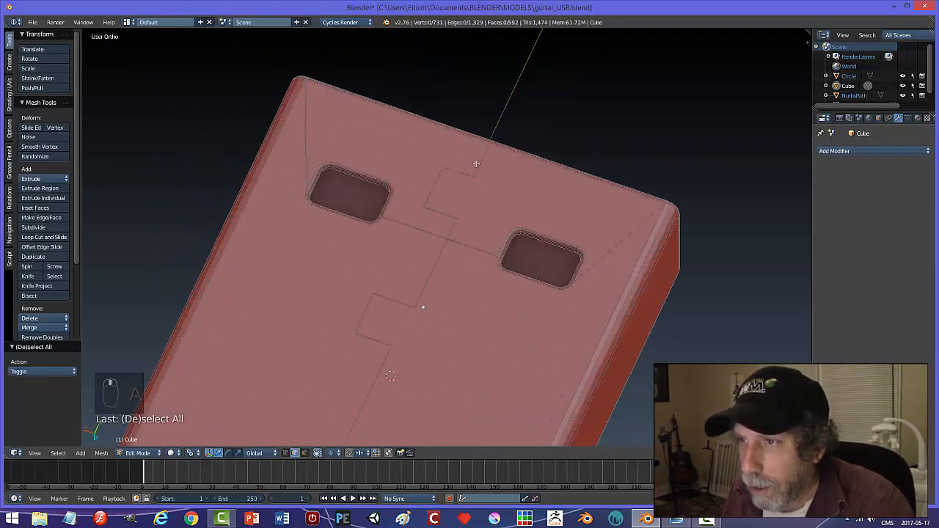
{"action": "right_click", "coordinate": [451, 177], "text": "shift"}
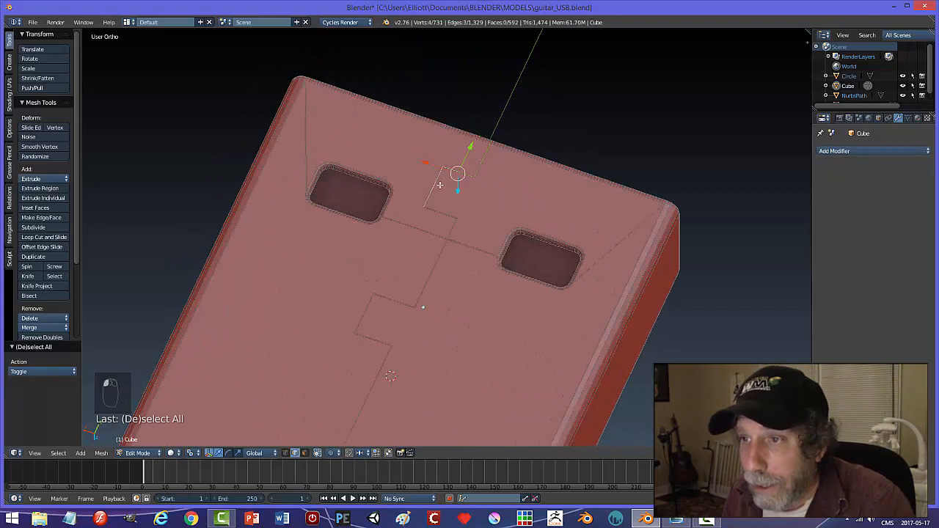
{"action": "right_click", "coordinate": [433, 267], "text": "shift"}
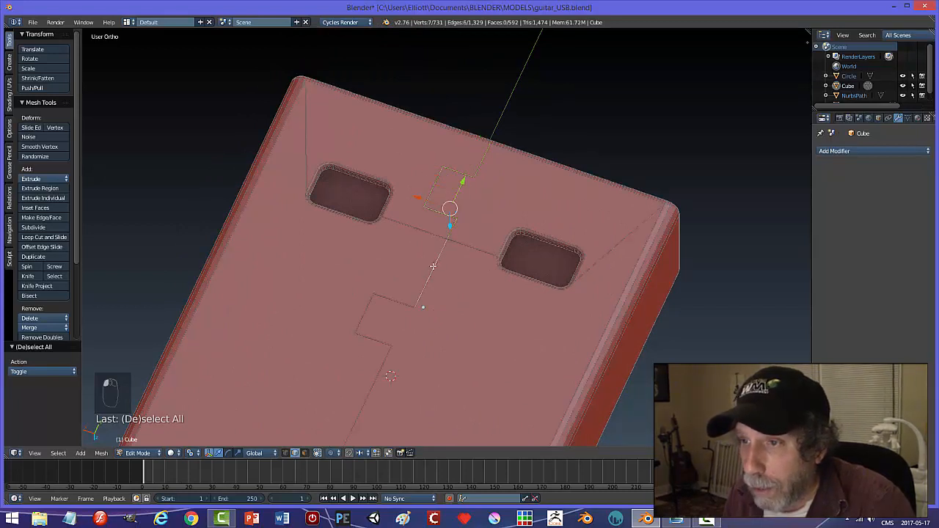
{"action": "right_click", "coordinate": [376, 342], "text": "shift"}
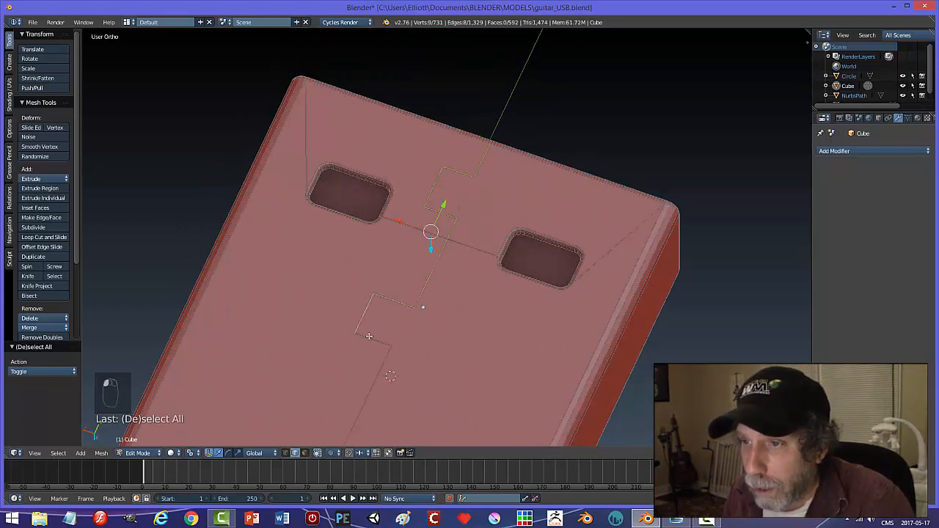
{"action": "right_click", "coordinate": [372, 337], "text": "shift"}
{"action": "right_click", "coordinate": [384, 363], "text": "shift"}
{"action": "scroll", "coordinate": [479, 339], "scroll_direction": "down", "scroll_amount": 3}
{"action": "middle_click_drag", "start_coordinate": [469, 330], "coordinate": [470, 240], "text": "shift"}
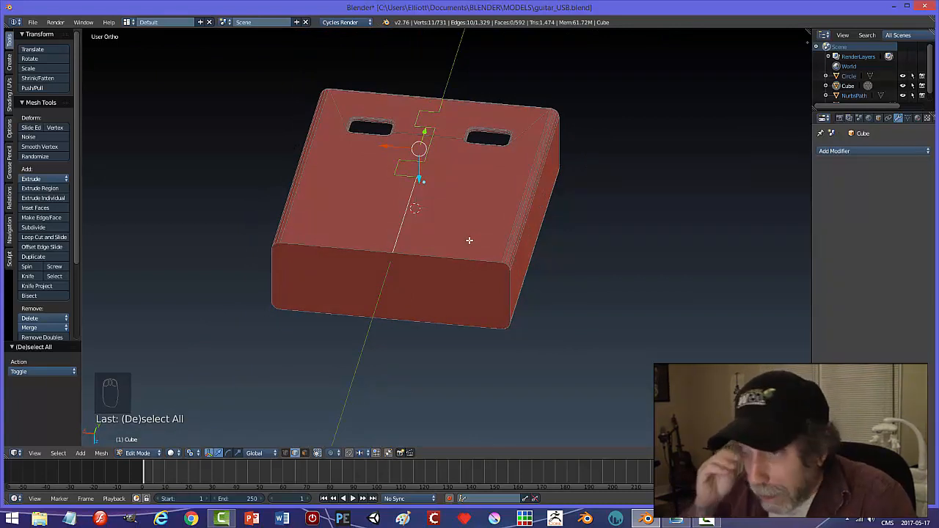
{"action": "middle_click_drag", "start_coordinate": [470, 240], "coordinate": [450, 246], "text": "shift"}
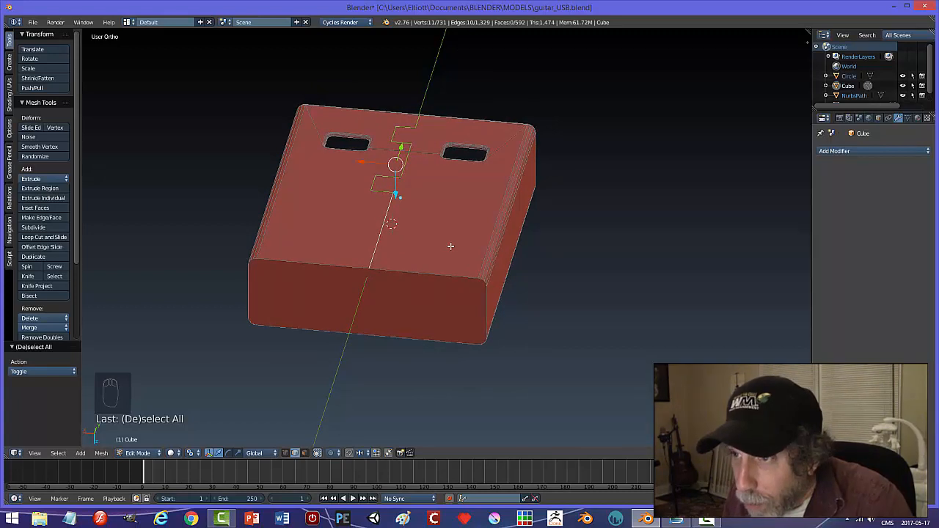
{"action": "key", "text": "ctrl+b"}
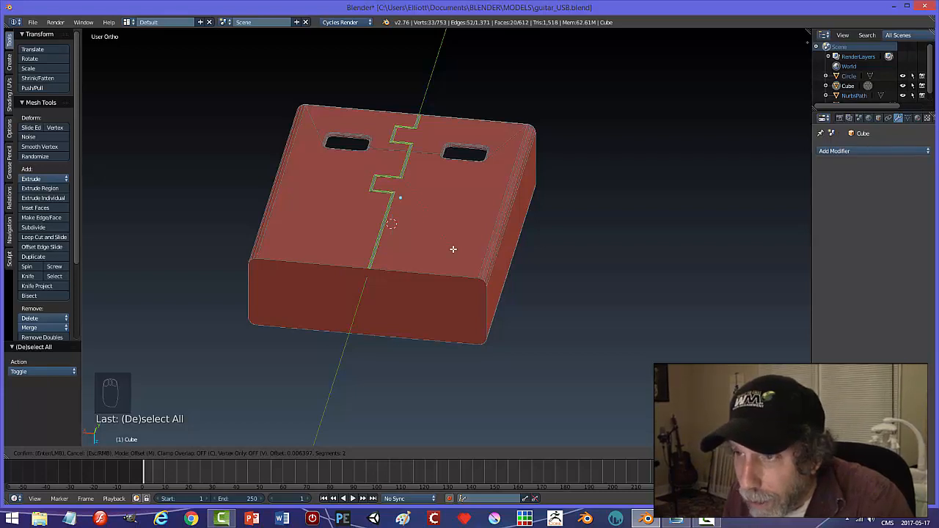
{"action": "left_click", "coordinate": [453, 249]}
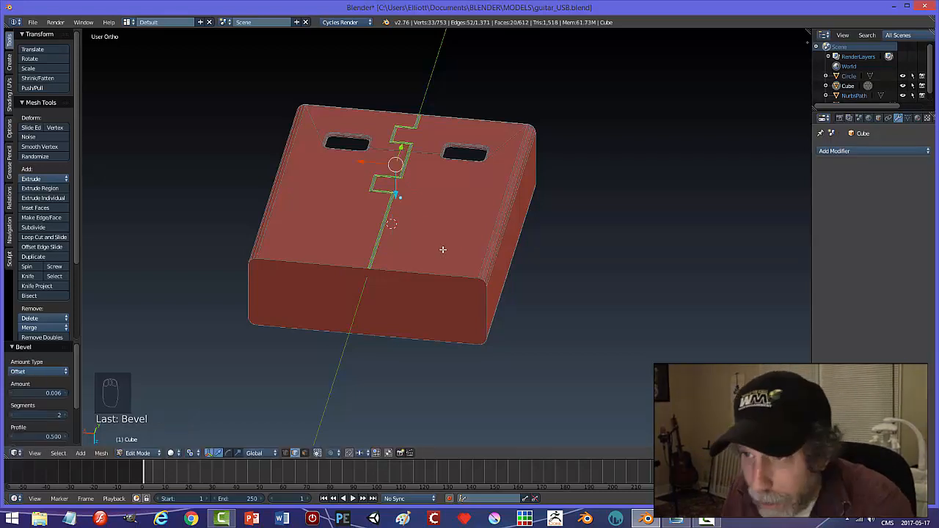
Select the middle edge line of the bevelled seam and move it slightly inward along Z to form a groove
{"action": "scroll", "coordinate": [442, 249], "scroll_direction": "up", "scroll_amount": 5}
{"action": "left_click", "coordinate": [272, 250]}
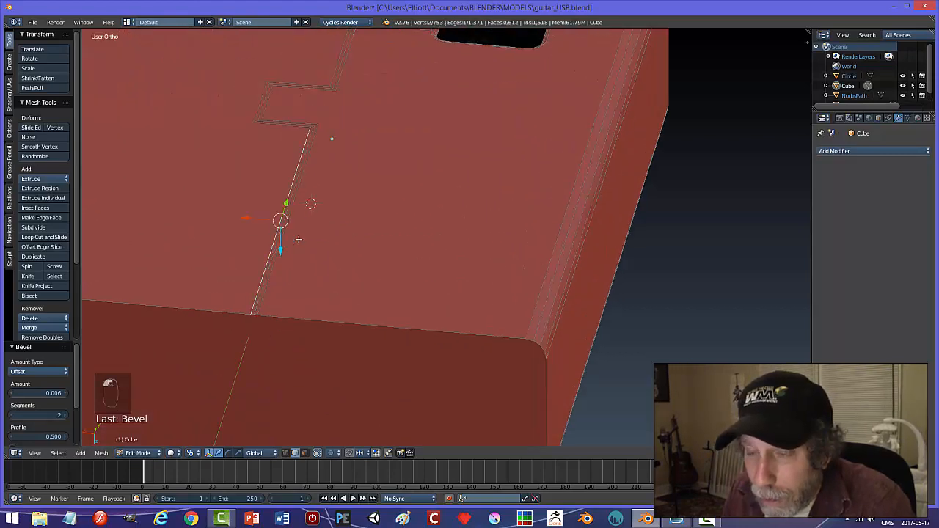
{"action": "left_click", "coordinate": [303, 167]}
{"action": "mouse_move", "coordinate": [383, 197]}
{"action": "middle_mouse_down"}
{"action": "mouse_move", "coordinate": [382, 234]}
{"action": "mouse_move", "coordinate": [411, 204]}
{"action": "mouse_move", "coordinate": [392, 185]}
{"action": "middle_mouse_up"}
{"action": "left_click", "coordinate": [302, 161], "text": "alt"}
{"action": "scroll", "coordinate": [406, 209], "scroll_direction": "down", "scroll_amount": 3}
{"action": "middle_click_drag", "start_coordinate": [593, 167], "coordinate": [471, 102]}
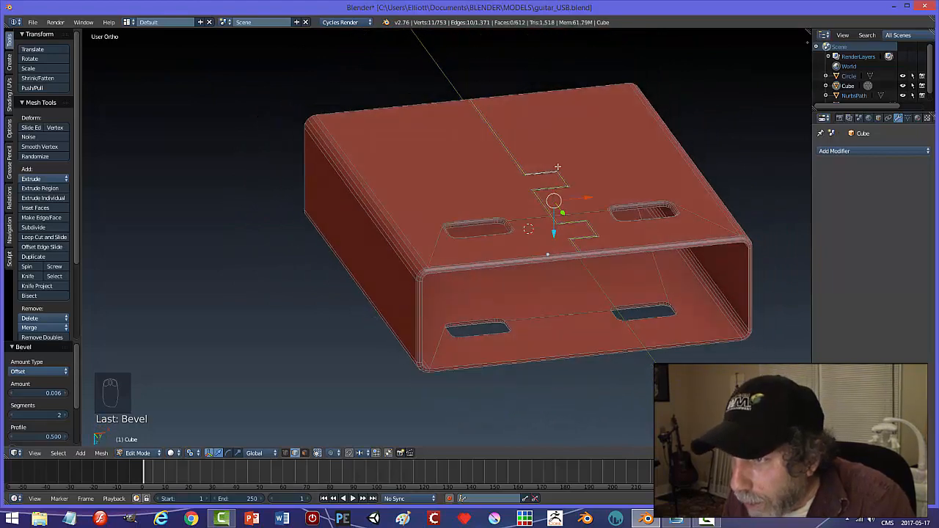
{"action": "scroll", "coordinate": [559, 169], "scroll_direction": "up", "scroll_amount": 2}
{"action": "middle_click_drag", "start_coordinate": [618, 196], "coordinate": [580, 180]}
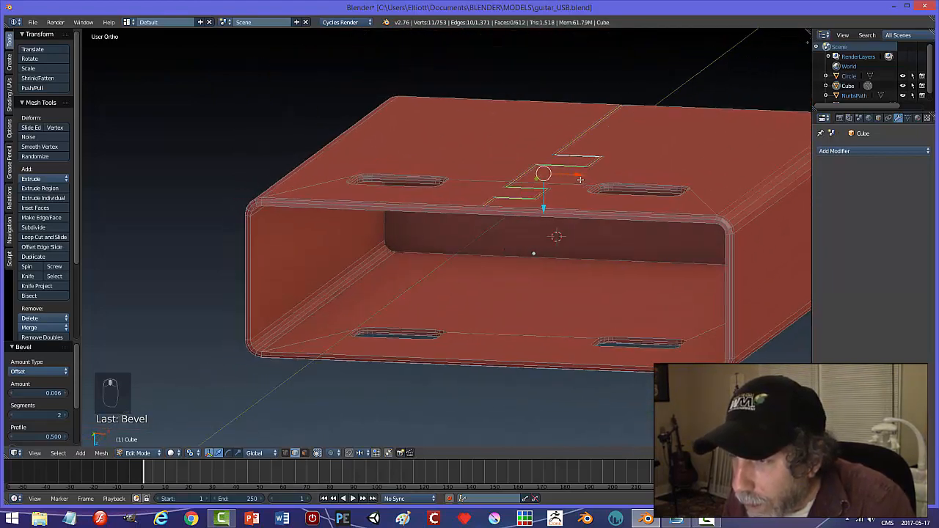
{"action": "scroll", "coordinate": [580, 179], "scroll_direction": "up", "scroll_amount": 4}
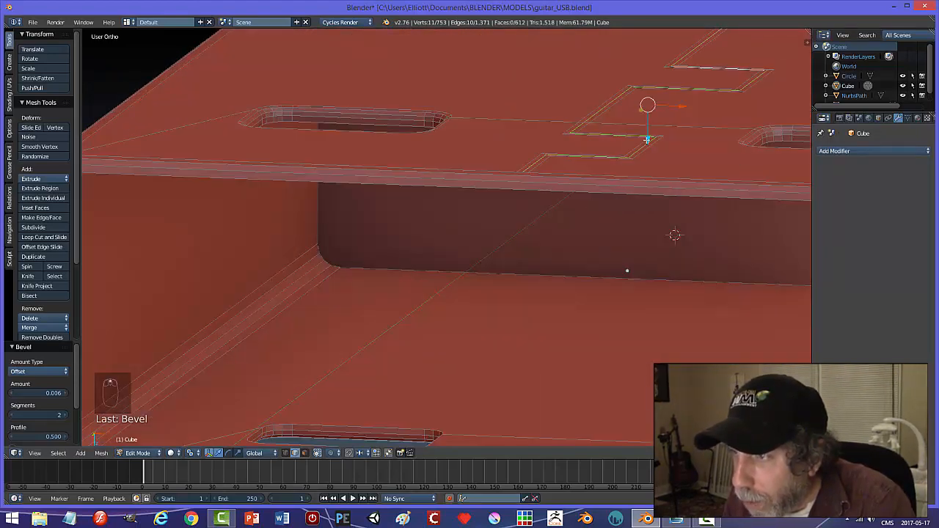
{"action": "left_click_drag", "start_coordinate": [647, 139], "coordinate": [647, 144]}
Deselect everything and examine the recessed seam groove on the underside in Object Mode
{"action": "mouse_move", "coordinate": [633, 258]}
{"action": "middle_mouse_down"}
{"action": "mouse_move", "coordinate": [627, 222]}
{"action": "mouse_move", "coordinate": [635, 283]}
{"action": "mouse_move", "coordinate": [580, 253]}
{"action": "mouse_move", "coordinate": [627, 271]}
{"action": "middle_mouse_up"}
{"action": "scroll", "coordinate": [638, 265], "scroll_direction": "down", "scroll_amount": 6}
{"action": "key", "text": "a"}
{"action": "middle_click_drag", "start_coordinate": [550, 256], "coordinate": [667, 272]}
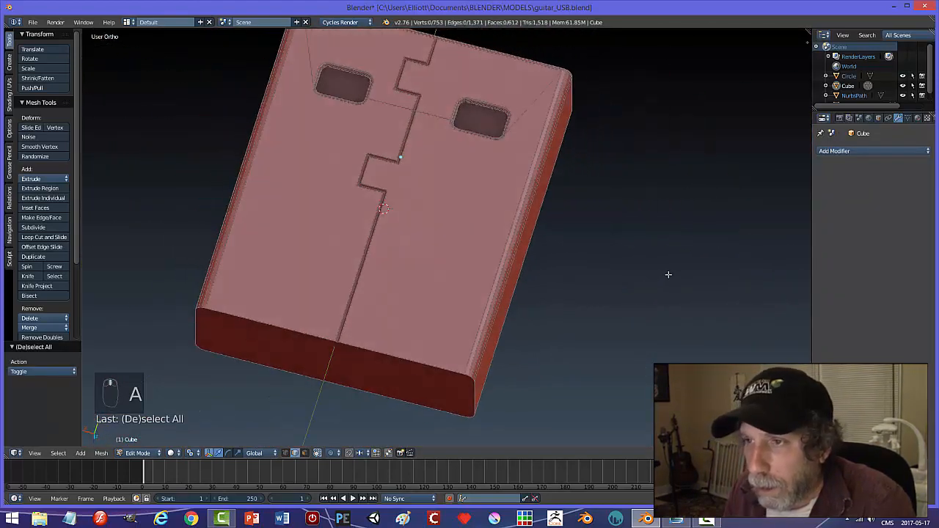
{"action": "key", "text": "Tab"}
{"action": "left_click", "coordinate": [583, 275]}
{"action": "middle_click_drag", "start_coordinate": [562, 266], "coordinate": [535, 262]}
{"action": "scroll", "coordinate": [509, 232], "scroll_direction": "up", "scroll_amount": 4}
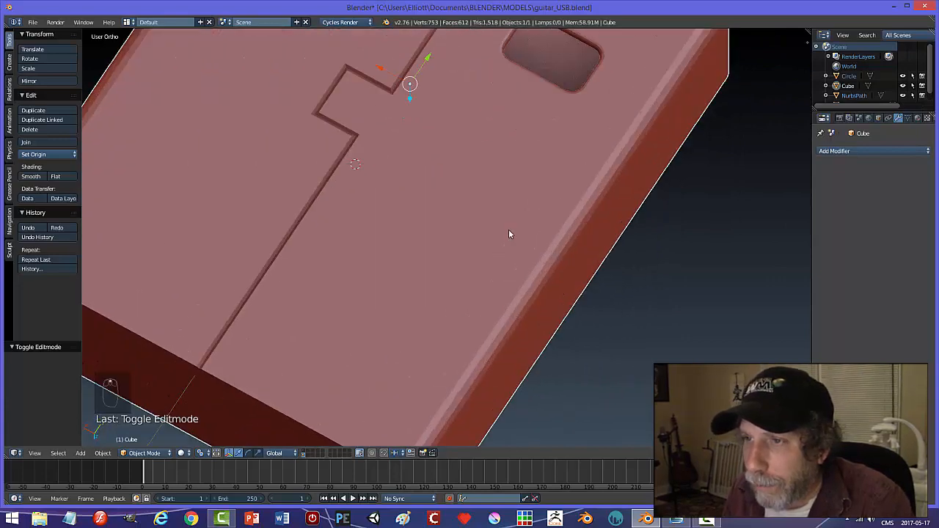
In Edit Mode, select both outer edge lines of the seam groove and bevel them by about 0.003 with 2 segments
{"action": "key", "text": "Tab"}
{"action": "left_click", "coordinate": [579, 234]}
{"action": "middle_click_drag", "start_coordinate": [579, 233], "coordinate": [323, 144]}
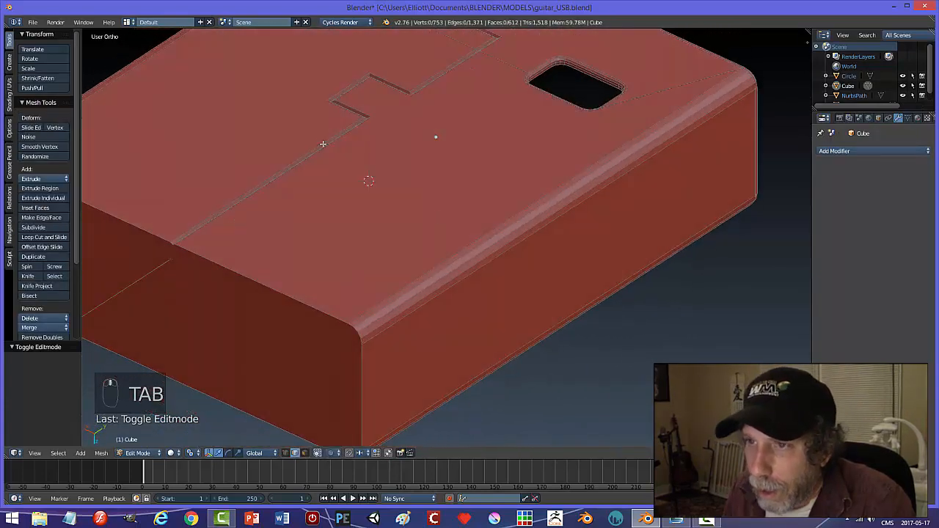
{"action": "right_click", "coordinate": [317, 143]}
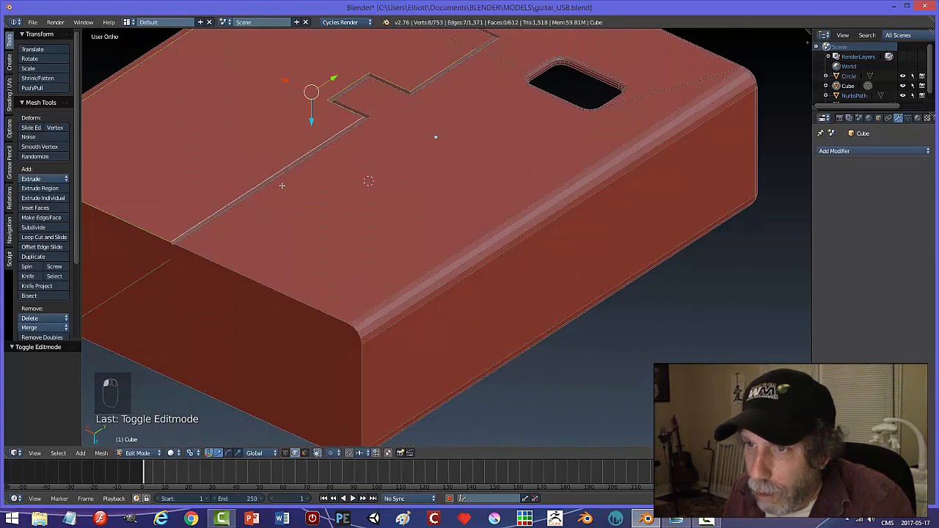
{"action": "right_click", "coordinate": [275, 179], "text": "alt+shift"}
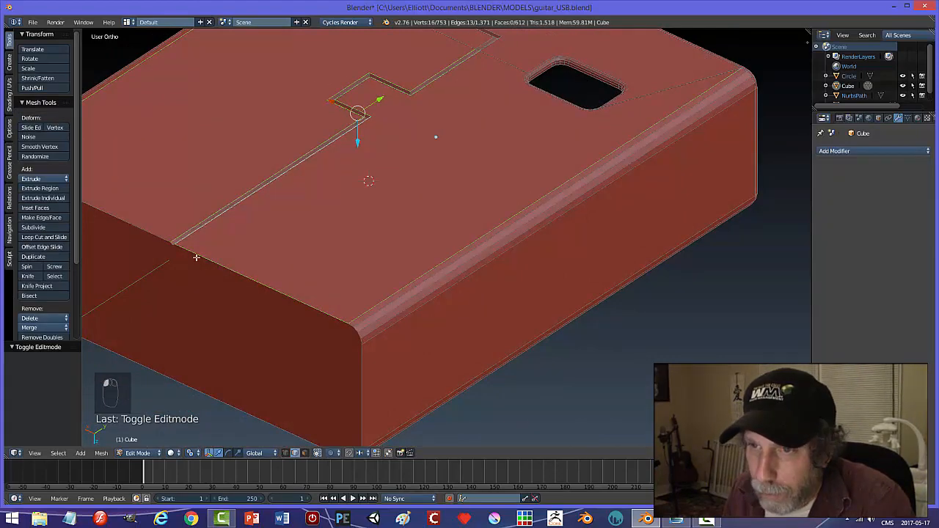
{"action": "middle_click_drag", "start_coordinate": [388, 295], "coordinate": [408, 281]}
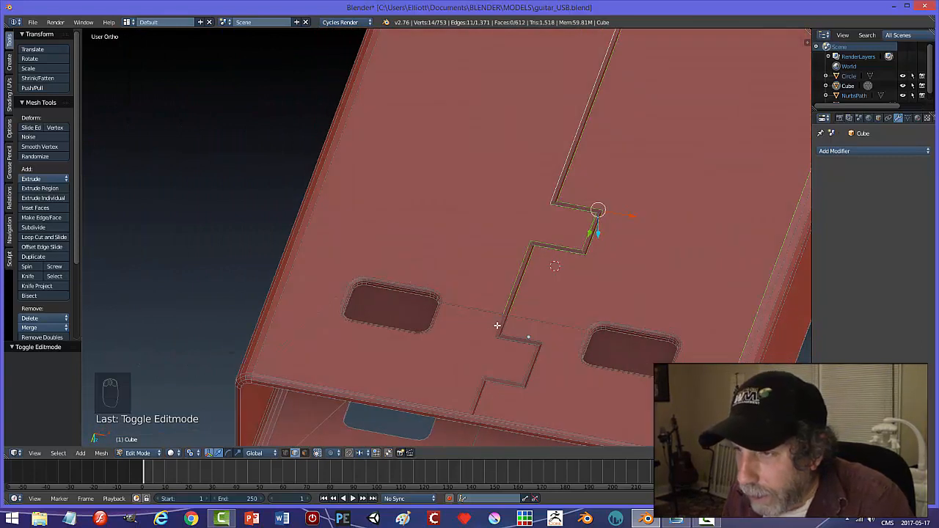
{"action": "right_click", "coordinate": [498, 324], "text": "alt+shift"}
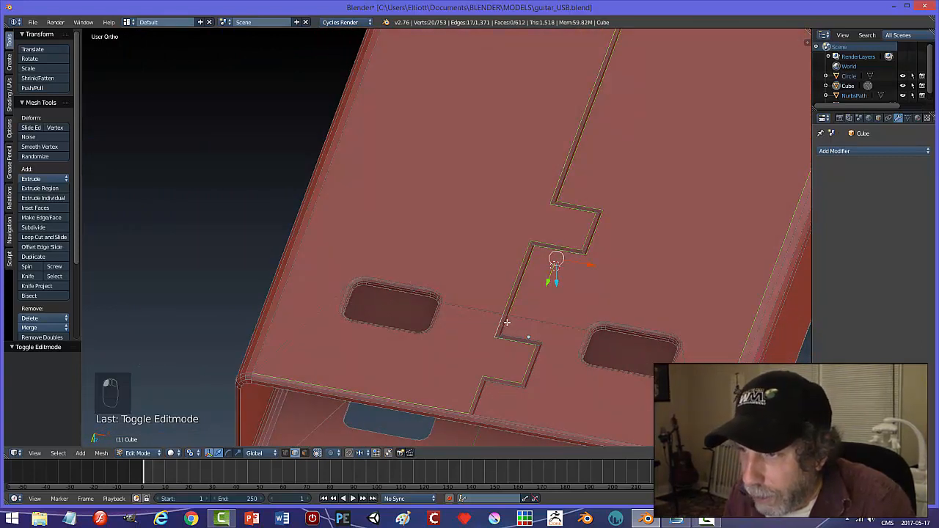
{"action": "right_click", "coordinate": [486, 360], "text": "alt+shift"}
{"action": "right_click", "coordinate": [485, 411], "text": "shift"}
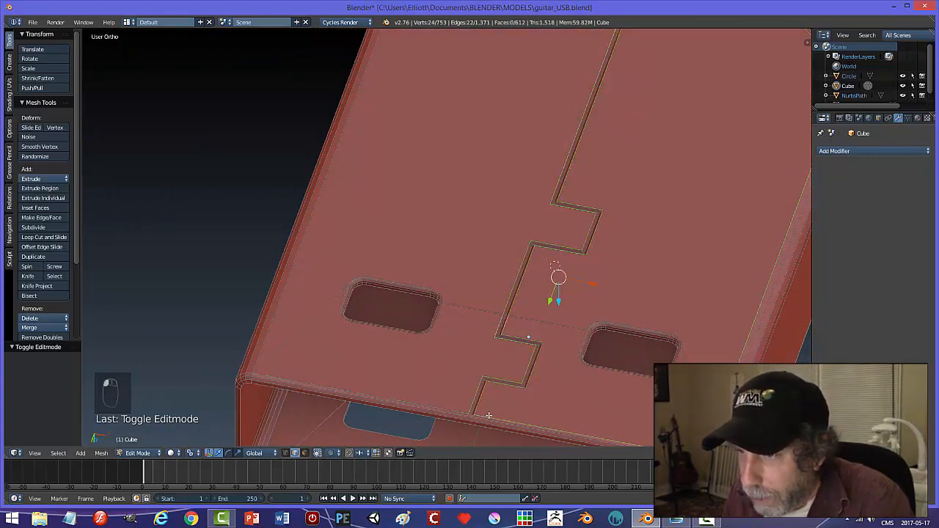
{"action": "middle_click_drag", "start_coordinate": [558, 395], "coordinate": [434, 343]}
{"action": "right_click", "coordinate": [502, 375], "text": "shift"}
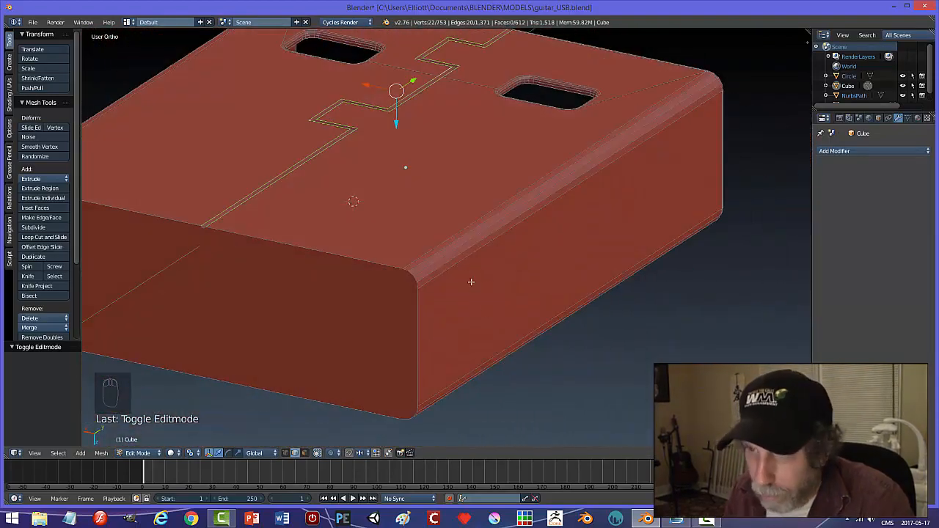
{"action": "key", "text": "ctrl+b"}
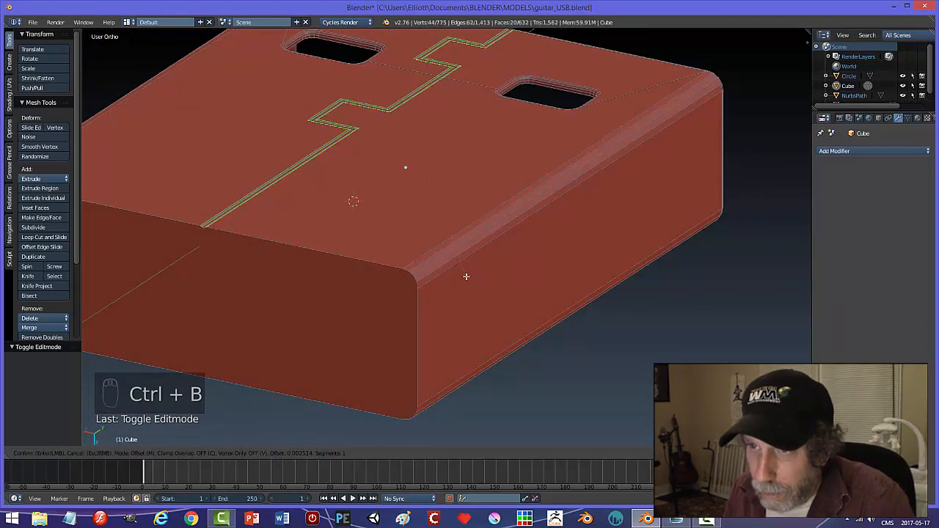
{"action": "left_click", "coordinate": [466, 277]}
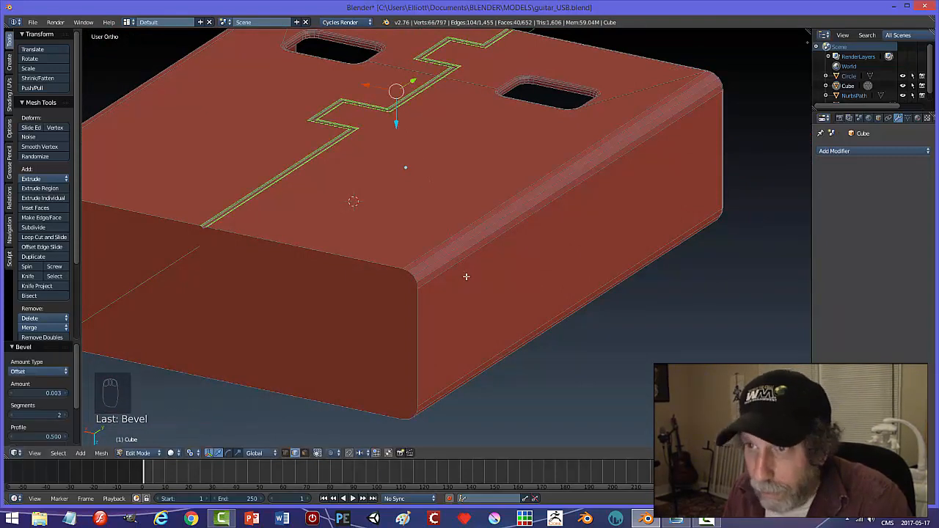
Clear the selection, return to Object Mode and examine the bevelled seam and the rest of the connector
{"action": "key", "text": "a"}
{"action": "key", "text": "Tab"}
{"action": "left_click", "coordinate": [409, 274]}
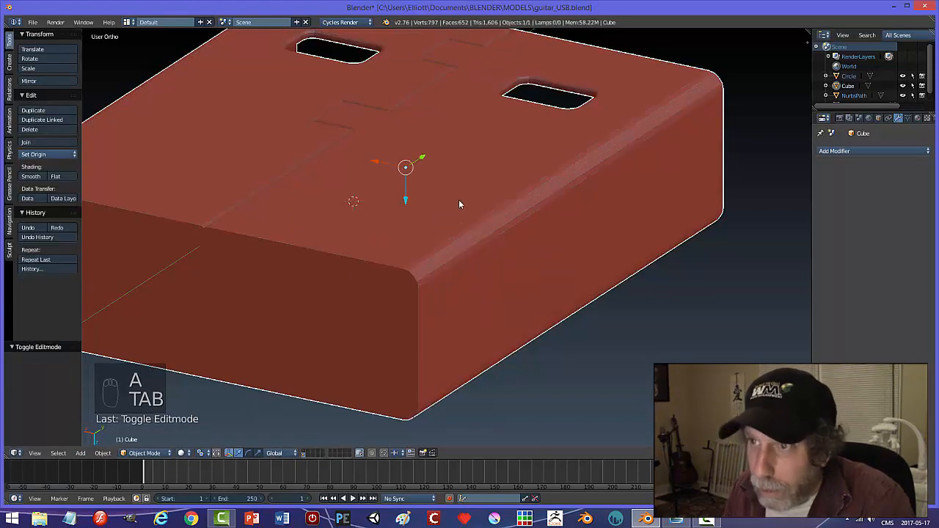
{"action": "key", "text": "a"}
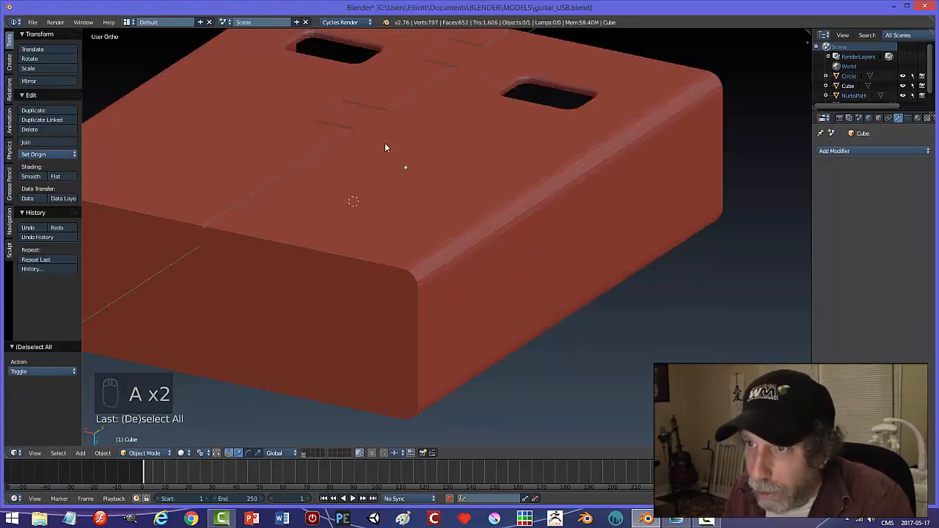
{"action": "middle_click_drag", "start_coordinate": [384, 142], "coordinate": [456, 318]}
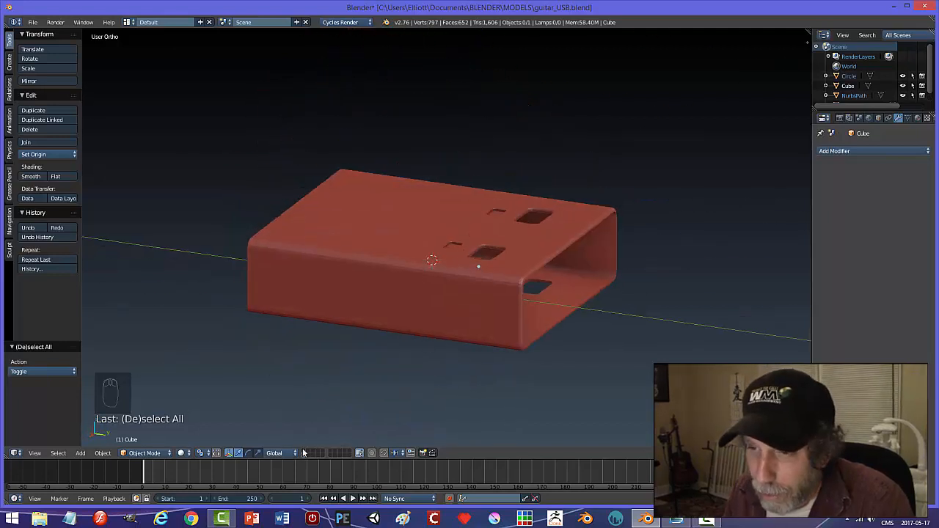
Leave local view and move the USB connector by -0.257 along Y, deeper into the rounded guitar body piece
{"action": "key", "text": "KP_Divide"}
{"action": "right_click", "coordinate": [444, 293]}
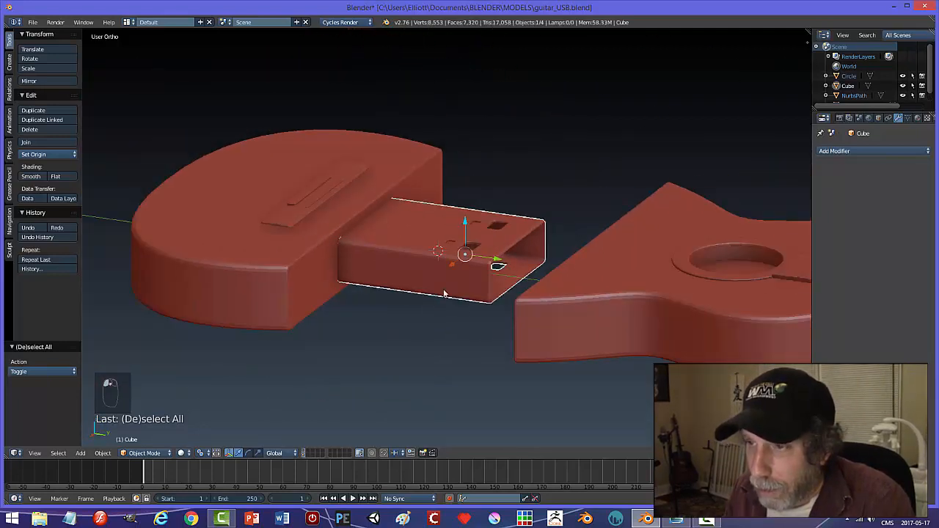
{"action": "left_click_drag", "start_coordinate": [498, 266], "coordinate": [467, 256]}
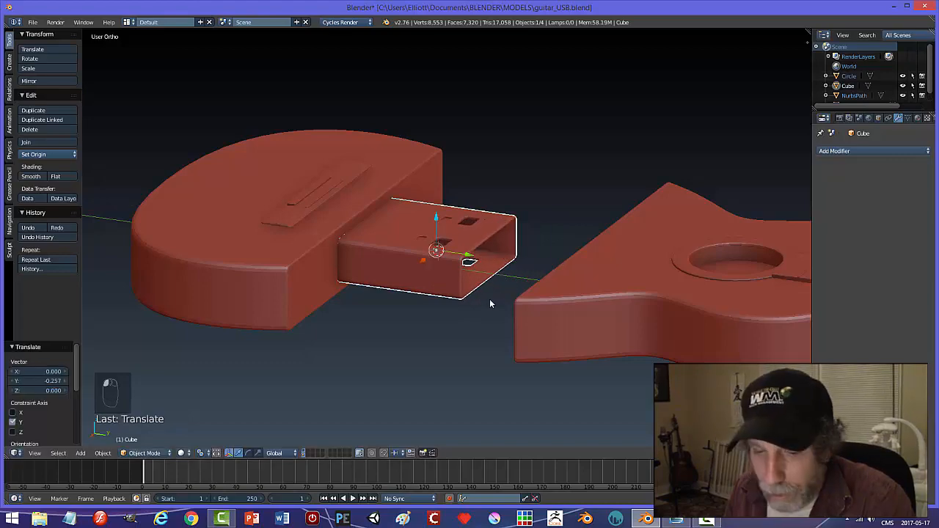
{"action": "key", "text": "a"}
{"action": "mouse_move", "coordinate": [495, 319]}
{"action": "middle_mouse_down"}
{"action": "mouse_move", "coordinate": [430, 347]}
{"action": "mouse_move", "coordinate": [379, 237]}
{"action": "mouse_move", "coordinate": [398, 183]}
{"action": "mouse_move", "coordinate": [405, 196]}
{"action": "mouse_move", "coordinate": [383, 289]}
{"action": "mouse_move", "coordinate": [419, 339]}
{"action": "mouse_move", "coordinate": [466, 309]}
{"action": "mouse_move", "coordinate": [525, 301]}
{"action": "mouse_move", "coordinate": [413, 323]}
{"action": "mouse_move", "coordinate": [393, 311]}
{"action": "mouse_move", "coordinate": [437, 317]}
{"action": "mouse_move", "coordinate": [475, 342]}
{"action": "mouse_move", "coordinate": [484, 312]}
{"action": "middle_mouse_up"}
Isolate the connector, snap the 3D cursor to the lower front edge of its opening and return to Object Mode
{"action": "right_click", "coordinate": [448, 281]}
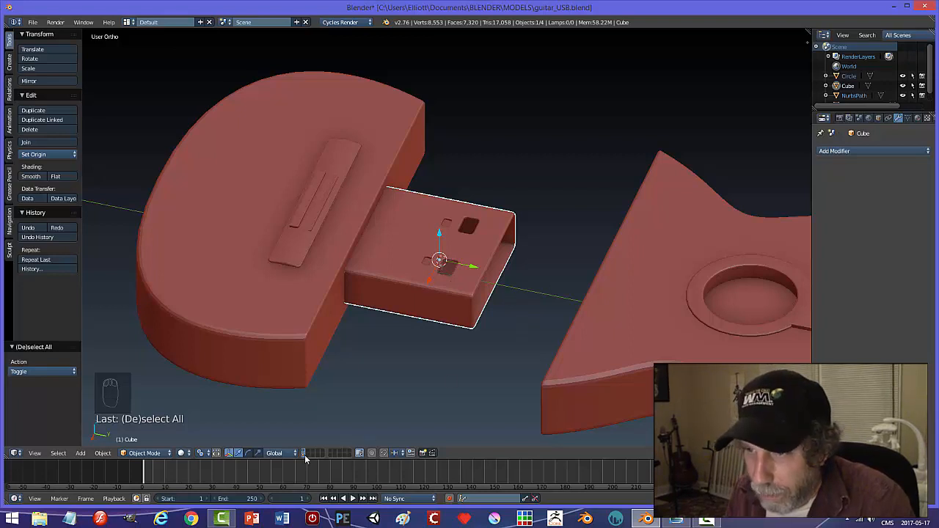
{"action": "key", "text": "KP_Divide"}
{"action": "middle_click_drag", "start_coordinate": [516, 371], "coordinate": [430, 316]}
{"action": "key", "text": "Tab"}
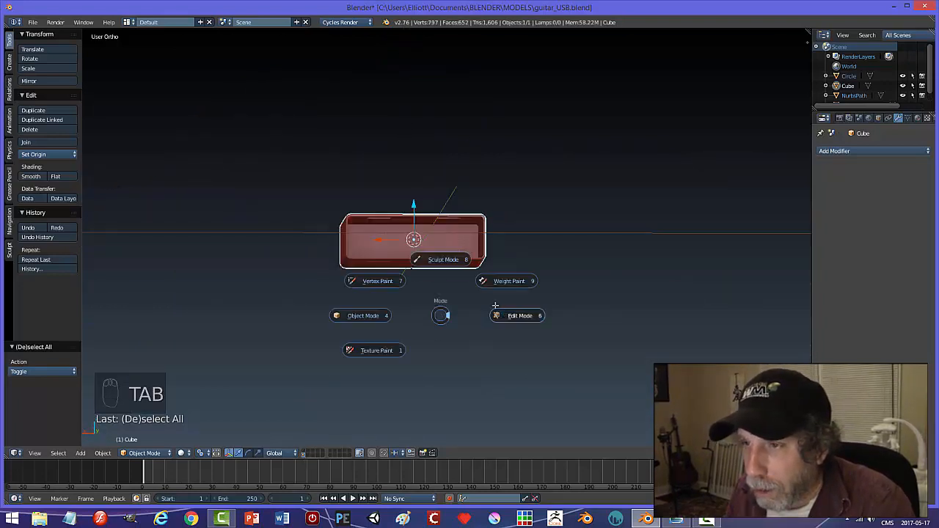
{"action": "middle_click_drag", "start_coordinate": [506, 256], "coordinate": [488, 289]}
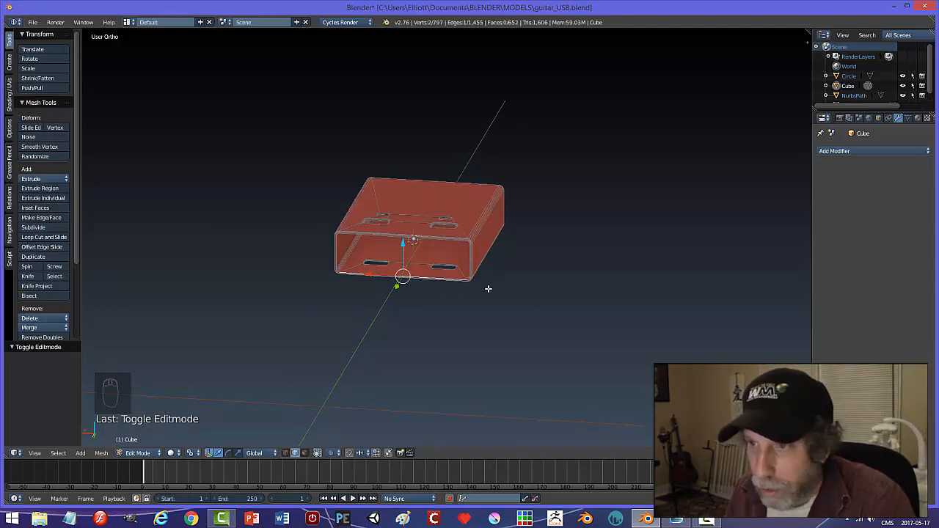
{"action": "key", "text": "shift+s"}
{"action": "left_click", "coordinate": [495, 291]}
{"action": "key", "text": "a"}
{"action": "key", "text": "Tab"}
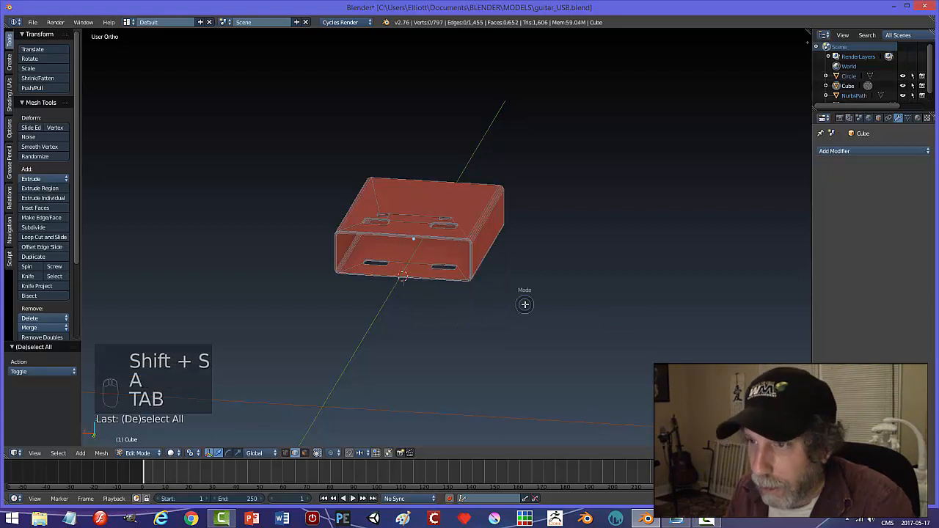
{"action": "left_click", "coordinate": [449, 310]}
Add a mesh cube at the 3D cursor on the connector's opening
{"action": "key", "text": "shift+a"}
{"action": "mouse_move", "coordinate": [569, 304]}
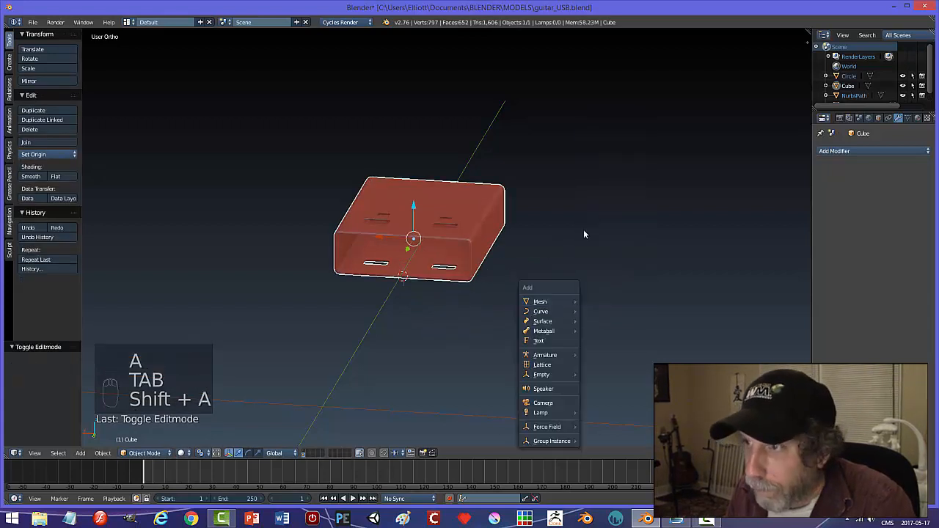
{"action": "key", "text": "shift+a"}
{"action": "mouse_move", "coordinate": [516, 269]}
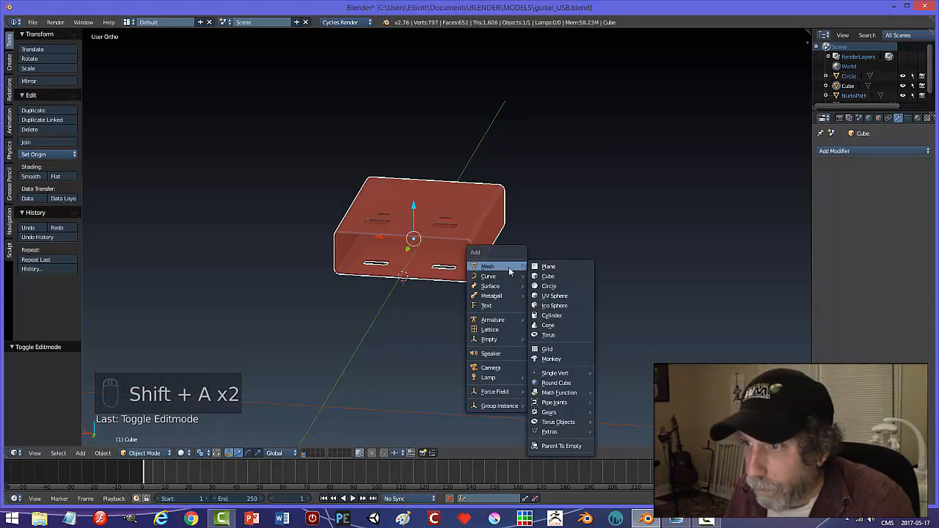
{"action": "left_click", "coordinate": [549, 276]}
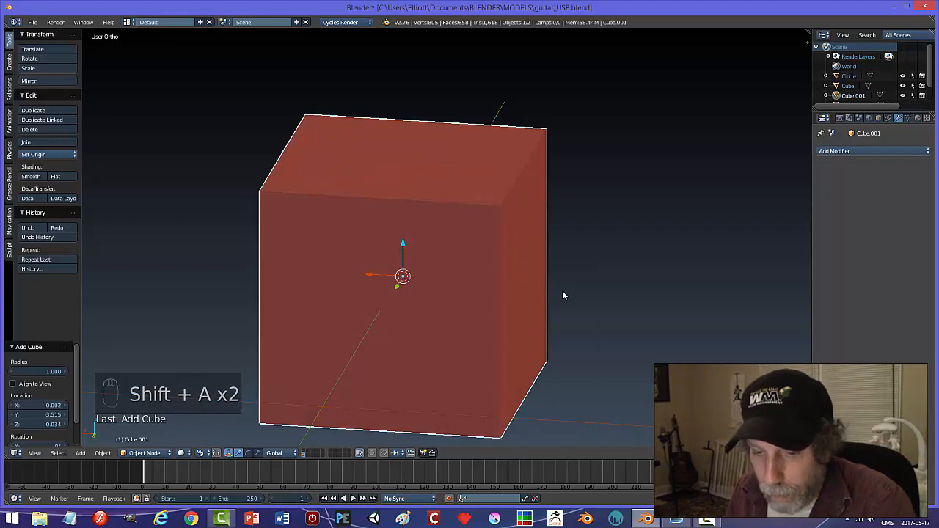
Scale the new cube uniformly by 0.552 and flatten it along Z by 0.076 into a thin slab
{"action": "key", "text": "s"}
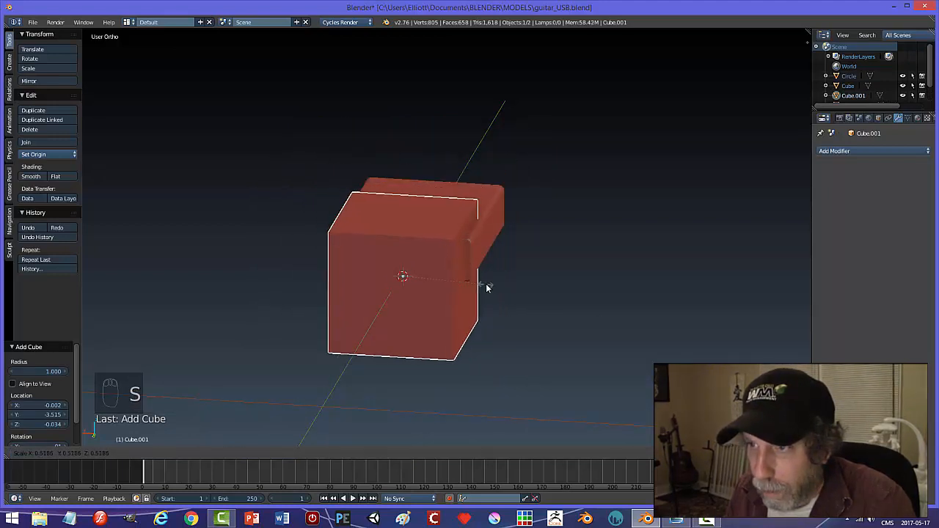
{"action": "left_click", "coordinate": [492, 287]}
{"action": "middle_click_drag", "start_coordinate": [552, 277], "coordinate": [554, 273]}
{"action": "key", "text": "s"}
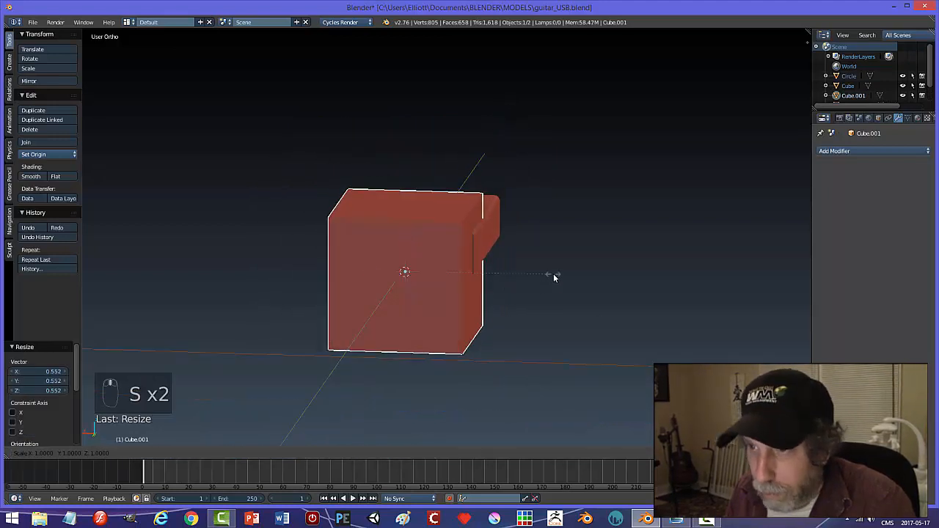
{"action": "key", "text": "z"}
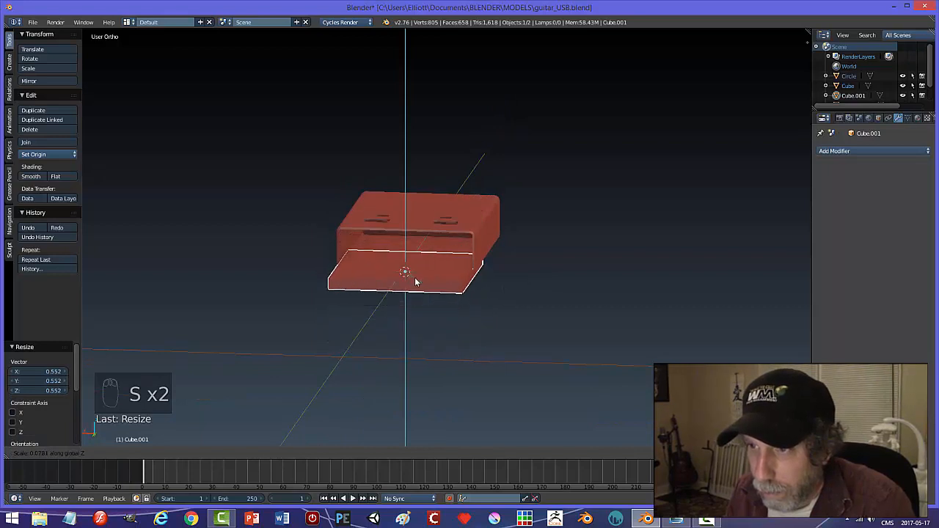
{"action": "left_click", "coordinate": [414, 279]}
Move the slab 0.076 up along Z and -0.608 along Y into the connector's opening
{"action": "middle_click_drag", "start_coordinate": [413, 277], "coordinate": [403, 247]}
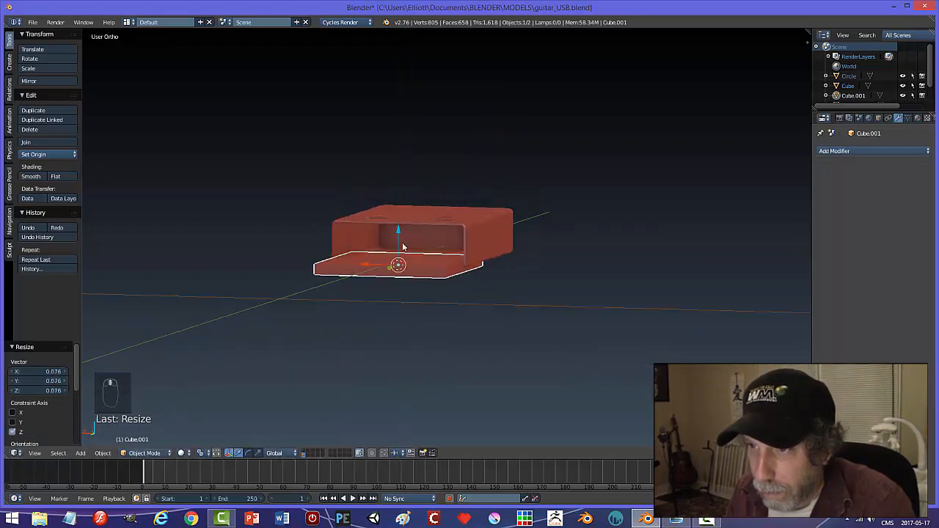
{"action": "key", "text": "g"}
{"action": "key", "text": "z"}
{"action": "left_click", "coordinate": [399, 223]}
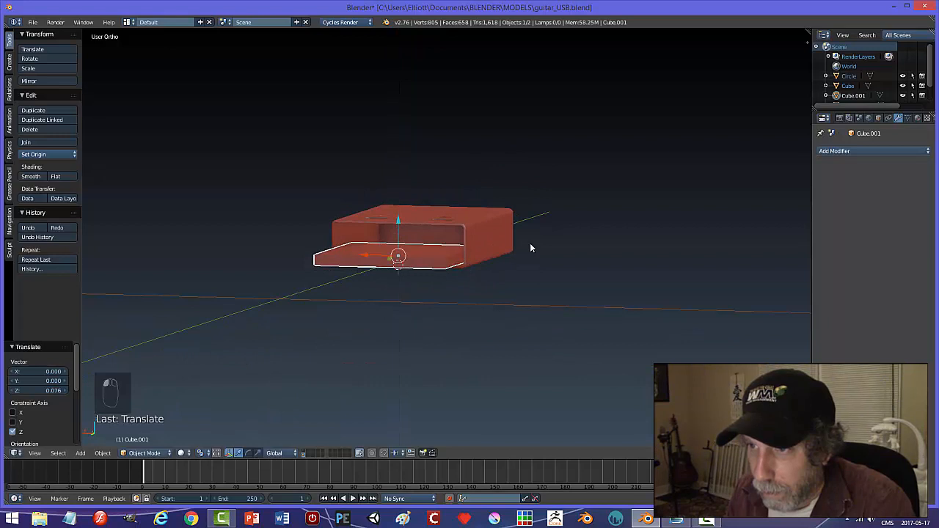
{"action": "middle_click_drag", "start_coordinate": [530, 245], "coordinate": [457, 272]}
{"action": "key", "text": "g"}
{"action": "key", "text": "y"}
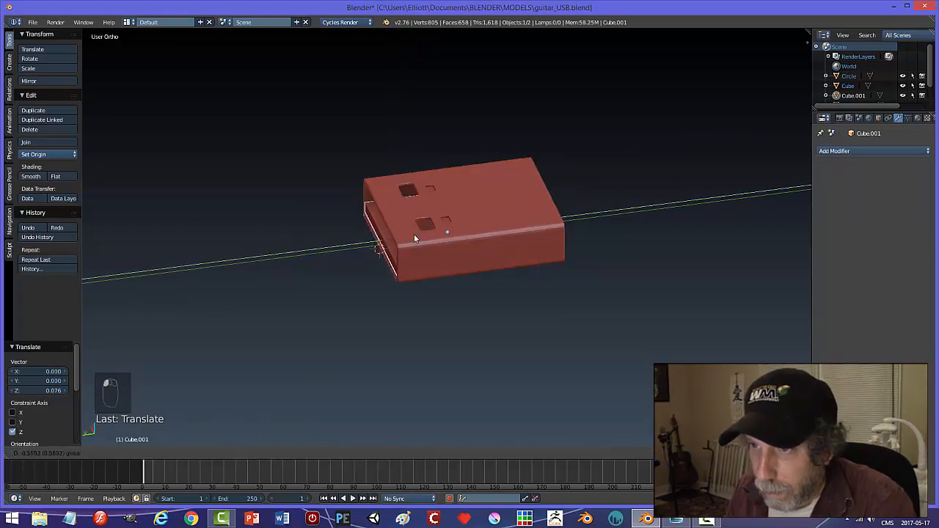
{"action": "left_click", "coordinate": [419, 232]}
In wireframe display, move the slab a further -0.212 along Y toward the connector's back, and return to solid shading
{"action": "key", "text": "z"}
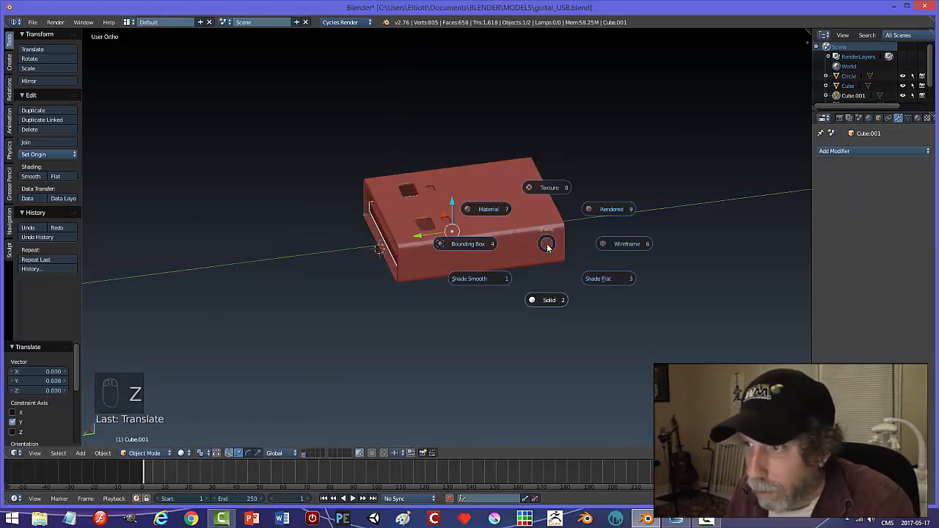
{"action": "left_click", "coordinate": [630, 245]}
{"action": "mouse_move", "coordinate": [634, 246]}
{"action": "middle_mouse_down"}
{"action": "mouse_move", "coordinate": [567, 283]}
{"action": "mouse_move", "coordinate": [523, 272]}
{"action": "mouse_move", "coordinate": [572, 271]}
{"action": "mouse_move", "coordinate": [562, 274]}
{"action": "middle_mouse_up"}
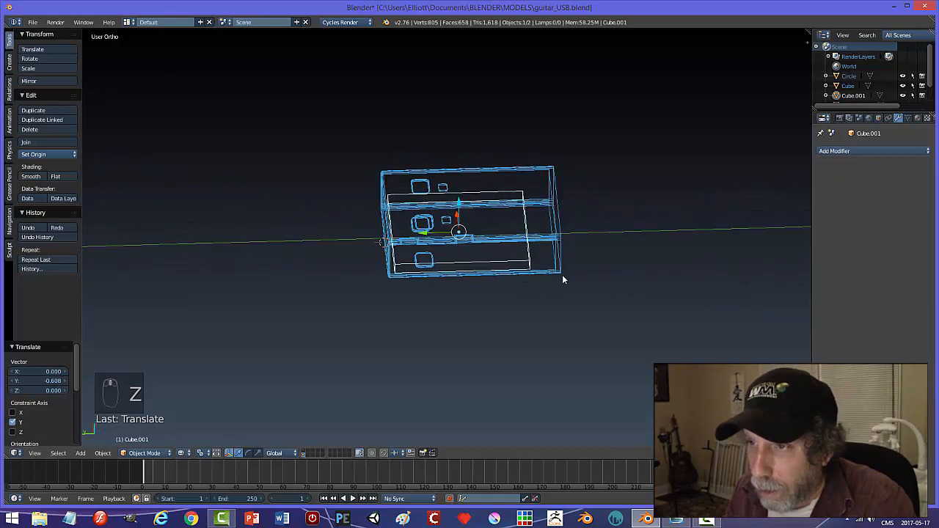
{"action": "left_click", "coordinate": [453, 237]}
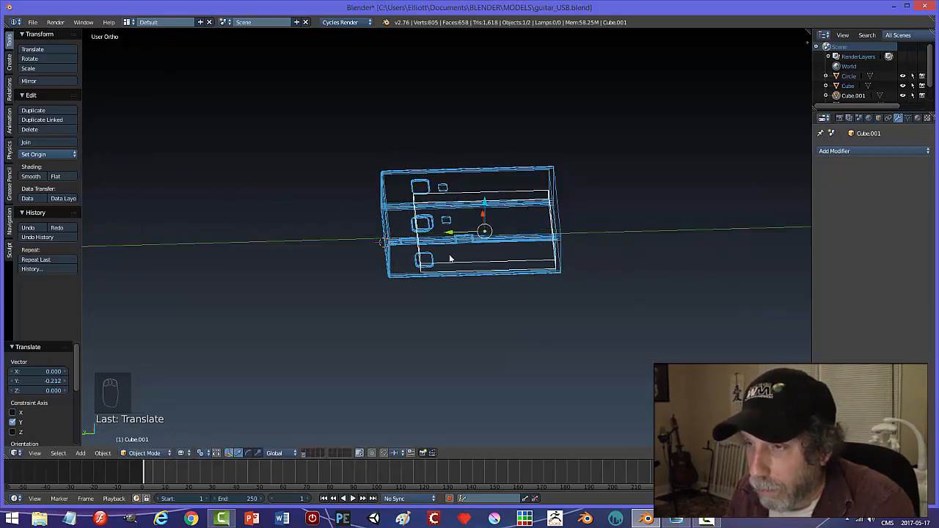
{"action": "middle_click_drag", "start_coordinate": [453, 237], "coordinate": [566, 238]}
{"action": "key", "text": "z"}
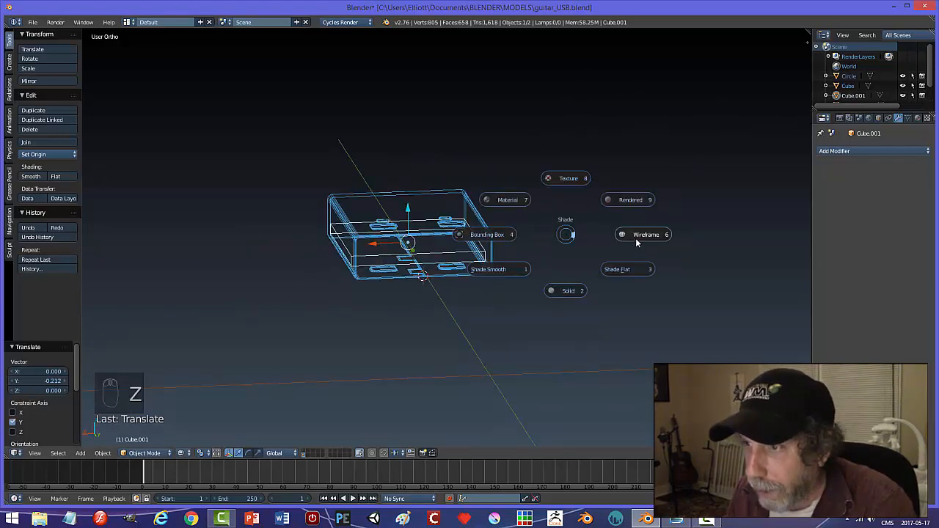
{"action": "left_click", "coordinate": [551, 279]}
Select the slab's front face in Edit Mode and move it 0.264 along Y to the connector's opening
{"action": "key", "text": "Tab"}
{"action": "middle_click_drag", "start_coordinate": [551, 280], "coordinate": [408, 244]}
{"action": "left_click", "coordinate": [581, 267]}
{"action": "left_click", "coordinate": [451, 249]}
{"action": "key", "text": "a"}
{"action": "key", "text": "a"}
{"action": "key", "text": "ctrl+Tab"}
{"action": "left_click", "coordinate": [513, 270]}
{"action": "key", "text": "g"}
{"action": "key", "text": "y"}
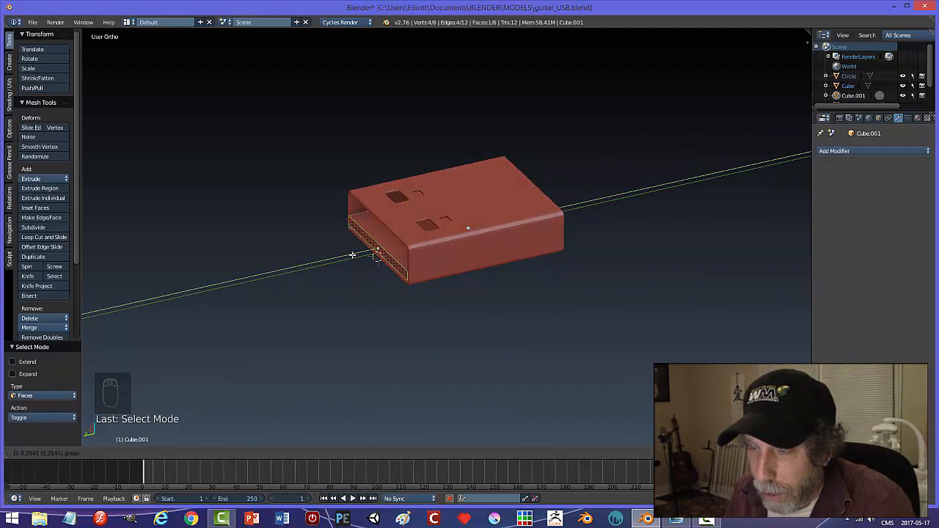
{"action": "left_click", "coordinate": [353, 255]}
Try a two-segment bevel around the slab's front face, return to Object Mode and undo the slab's mesh edits
{"action": "middle_click_drag", "start_coordinate": [380, 281], "coordinate": [406, 279]}
{"action": "key", "text": "ctrl+b"}
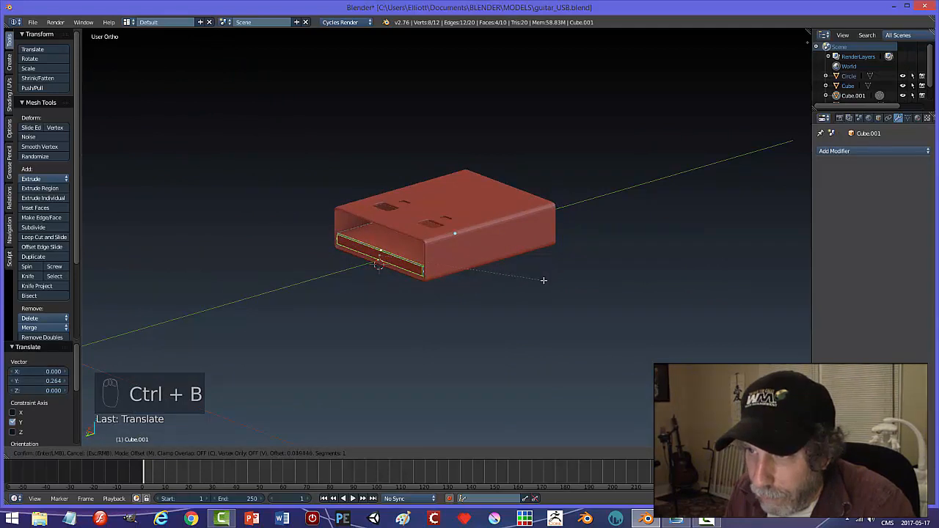
{"action": "scroll", "coordinate": [545, 282], "scroll_direction": "up", "scroll_amount": 1}
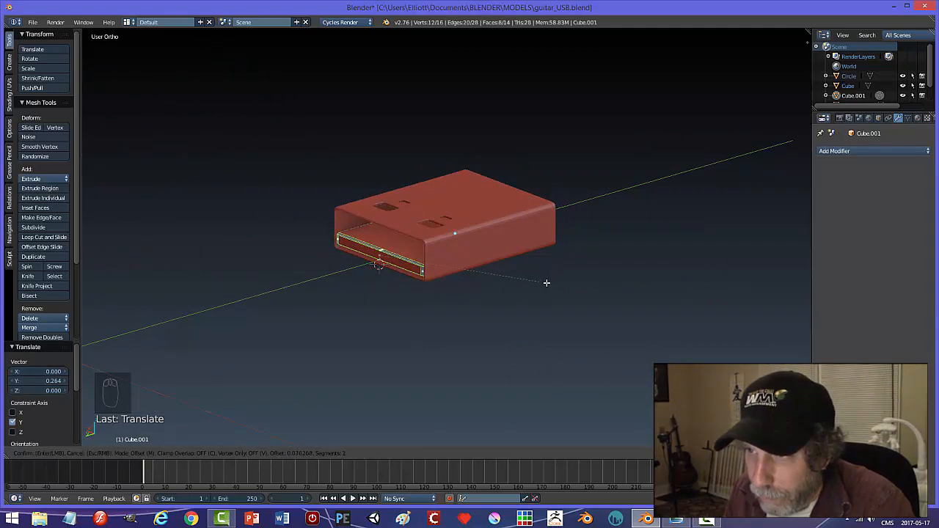
{"action": "left_click", "coordinate": [547, 282]}
{"action": "key", "text": "a"}
{"action": "key", "text": "Tab"}
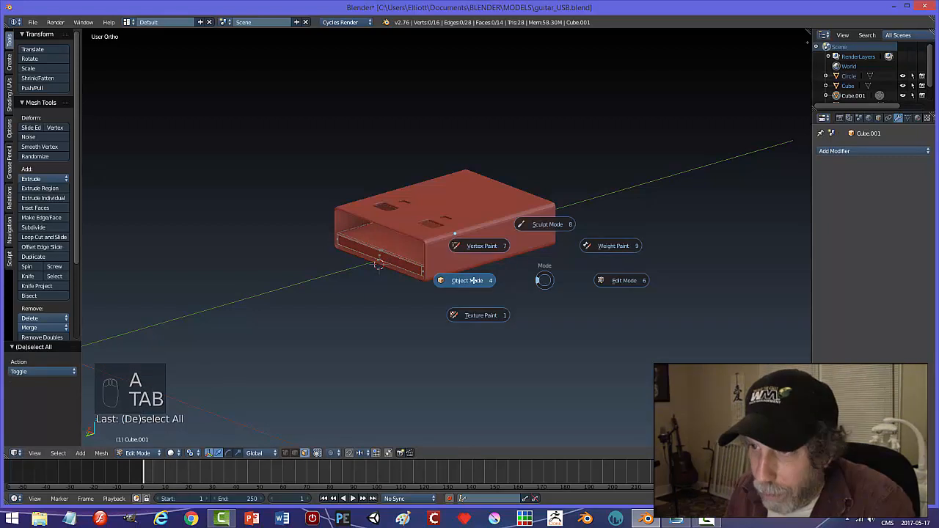
{"action": "left_click", "coordinate": [472, 280]}
{"action": "key", "text": "a"}
{"action": "mouse_move", "coordinate": [494, 282]}
{"action": "middle_mouse_down"}
{"action": "mouse_move", "coordinate": [545, 266]}
{"action": "mouse_move", "coordinate": [478, 279]}
{"action": "middle_mouse_up"}
{"action": "key", "text": "ctrl+z"}
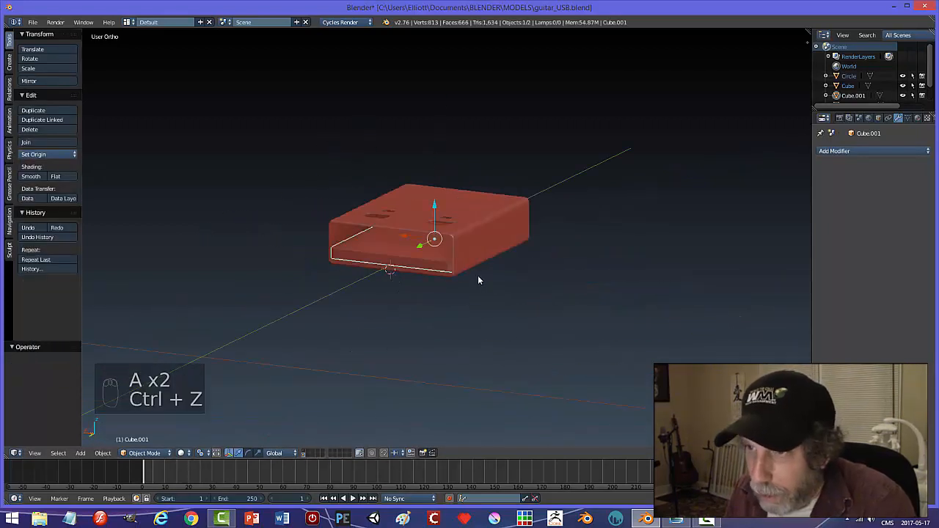
{"action": "key", "text": "ctrl+z"}
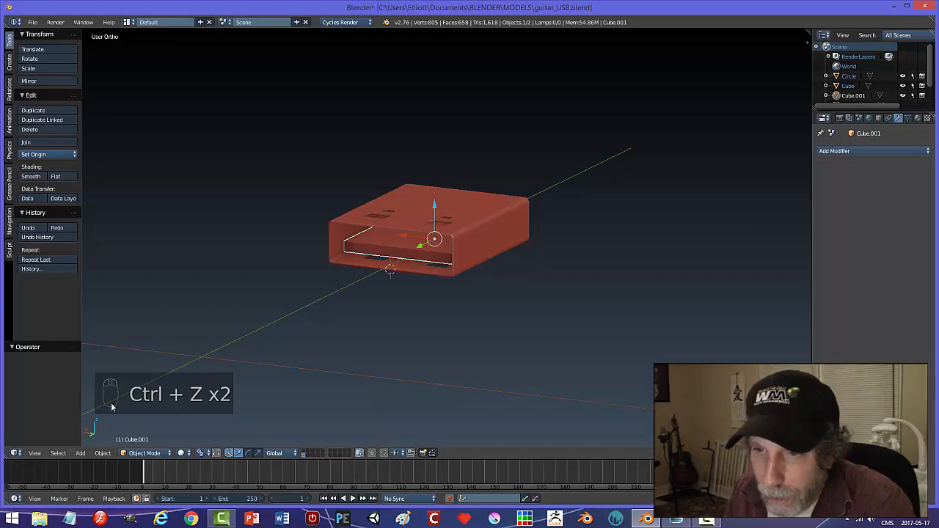
Apply the slab's scale transform in Object Mode
{"action": "left_click", "coordinate": [103, 453]}
{"action": "mouse_move", "coordinate": [128, 381]}
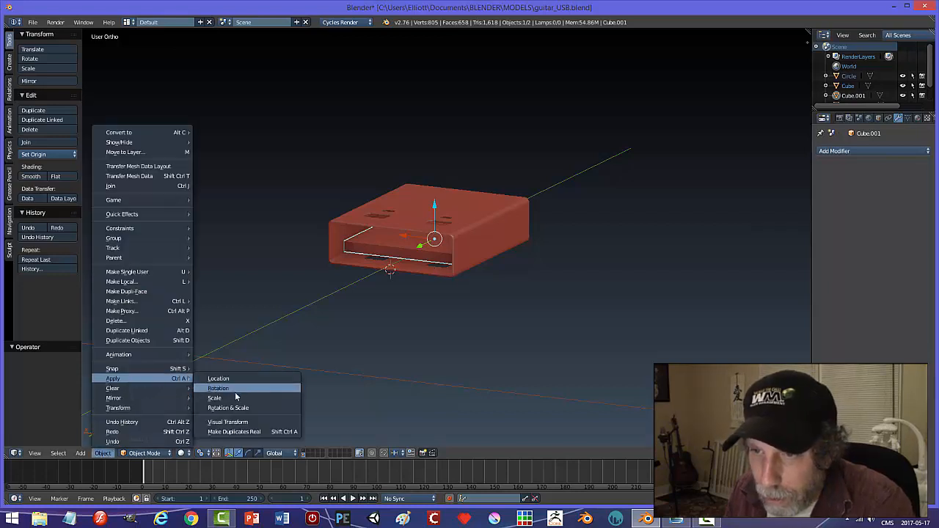
{"action": "left_click", "coordinate": [235, 392]}
Select the slab's front face in Edit Mode and extend it along Y to just inside the connector's opening
{"action": "key", "text": "Tab"}
{"action": "right_click", "coordinate": [424, 255]}
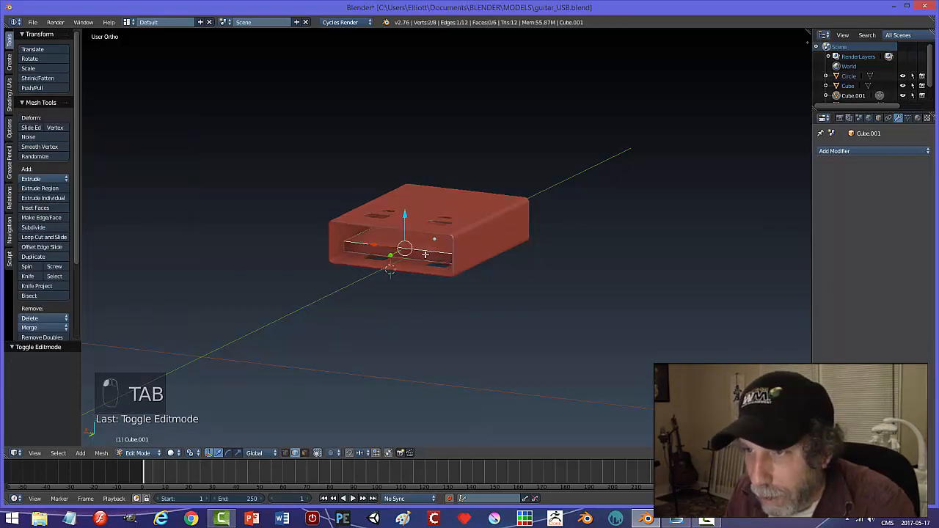
{"action": "key", "text": "a"}
{"action": "key", "text": "a"}
{"action": "key", "text": "ctrl+Tab"}
{"action": "left_click", "coordinate": [439, 268]}
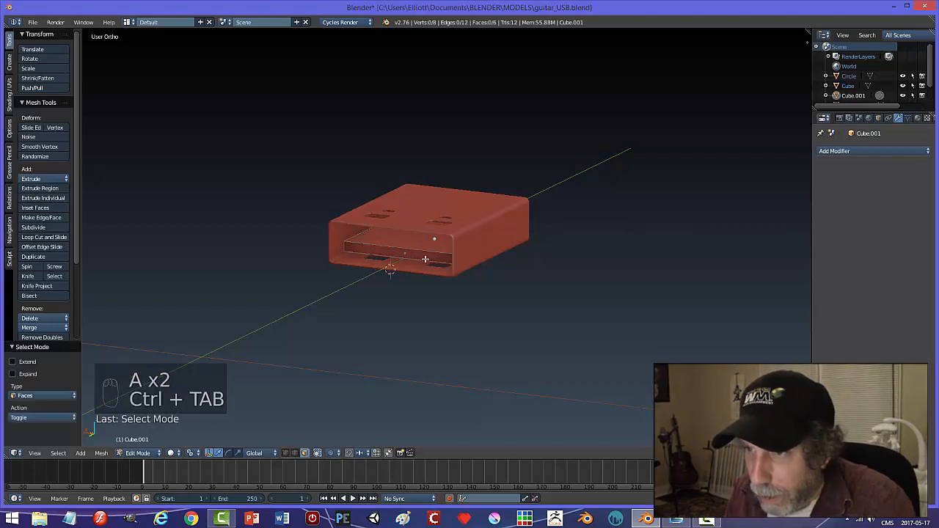
{"action": "right_click", "coordinate": [423, 242]}
{"action": "left_click_drag", "start_coordinate": [392, 261], "coordinate": [438, 287]}
{"action": "middle_click_drag", "start_coordinate": [438, 288], "coordinate": [423, 310]}
{"action": "left_click_drag", "start_coordinate": [359, 254], "coordinate": [353, 253]}
{"action": "key", "text": "a"}
{"action": "key", "text": "Tab"}
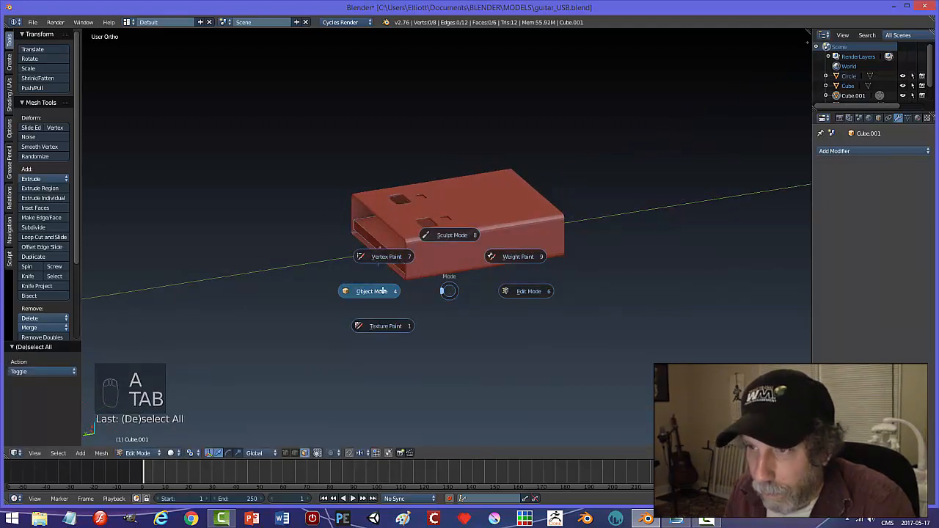
Make all of the slab's normals consistent, return to Object Mode and apply its scale
{"action": "key", "text": "Tab"}
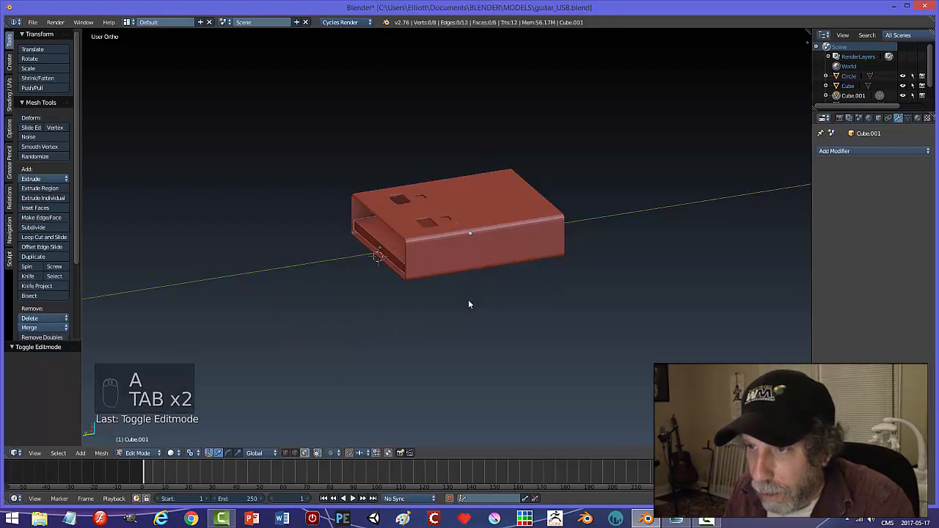
{"action": "key", "text": "a"}
{"action": "key", "text": "a"}
{"action": "key", "text": "a"}
{"action": "key", "text": "ctrl+n"}
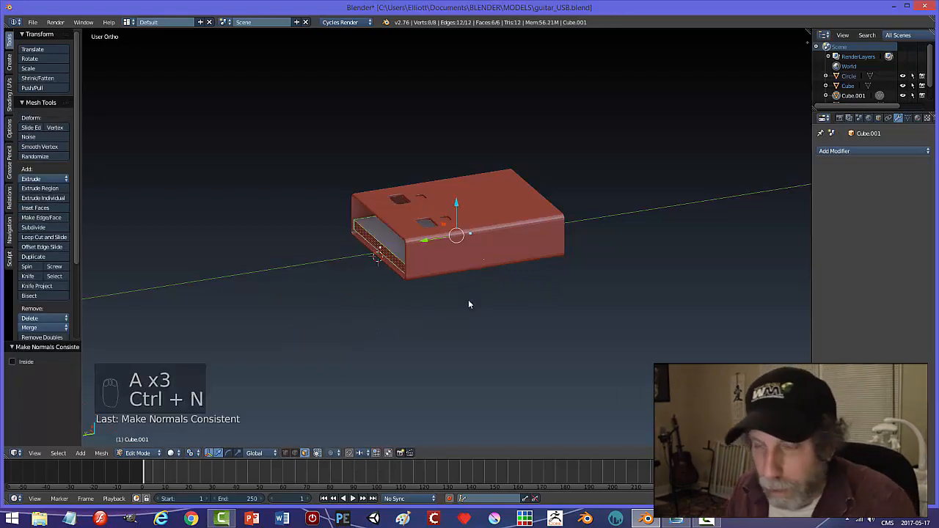
{"action": "key", "text": "a"}
{"action": "key", "text": "Tab"}
{"action": "left_click", "coordinate": [406, 301]}
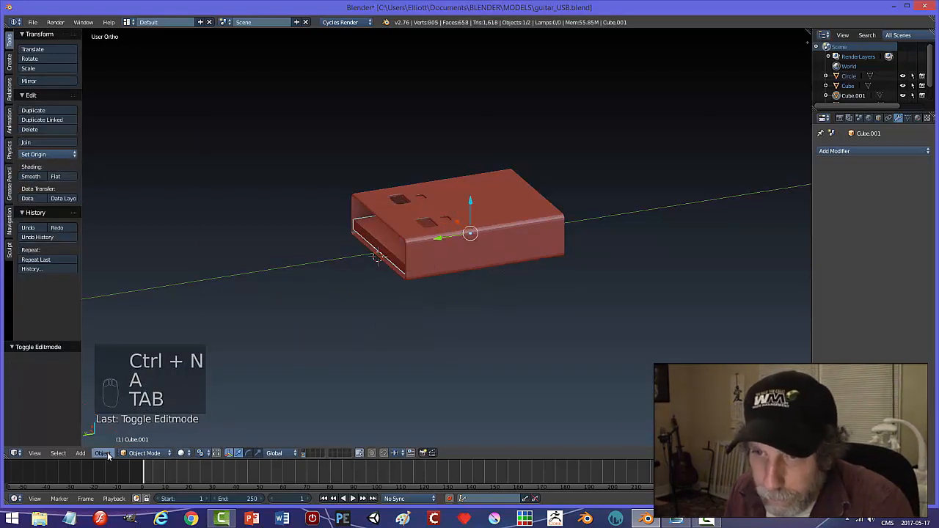
{"action": "left_click", "coordinate": [102, 453]}
{"action": "mouse_move", "coordinate": [197, 372]}
{"action": "left_click", "coordinate": [218, 388]}
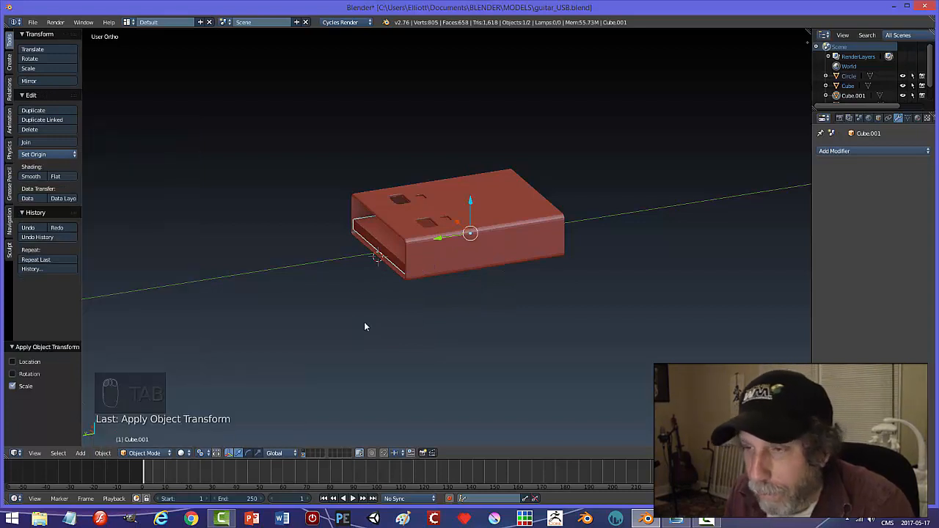
Bevel the slab's two long front edges by 0.013 with 3 segments and return to Object Mode
{"action": "key", "text": "Tab"}
{"action": "left_click", "coordinate": [433, 324]}
{"action": "key", "text": "ctrl+Tab"}
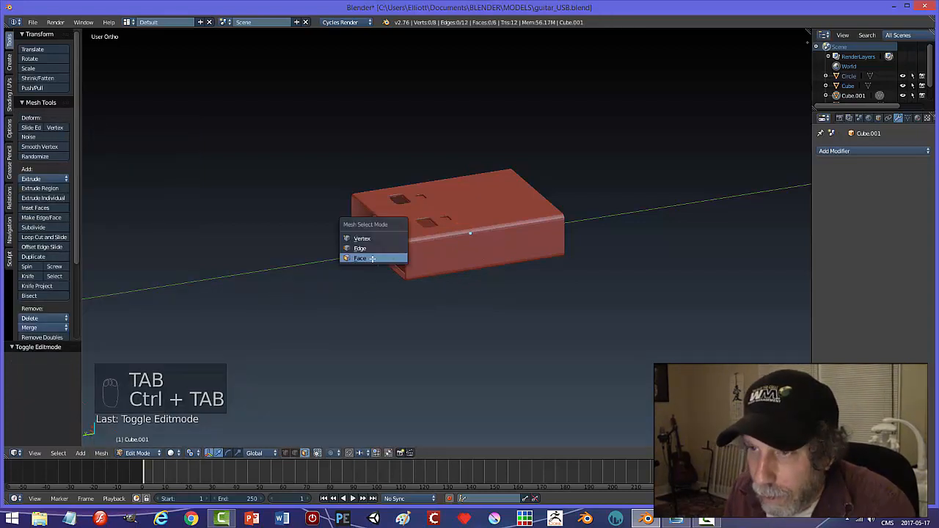
{"action": "left_click", "coordinate": [365, 250]}
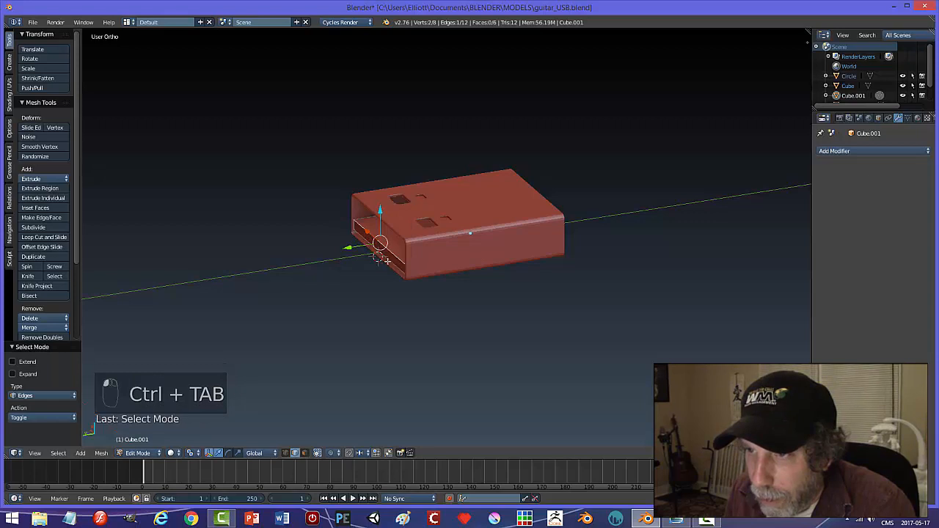
{"action": "scroll", "coordinate": [452, 301], "scroll_direction": "up", "scroll_amount": 2}
{"action": "key", "text": "ctrl+b"}
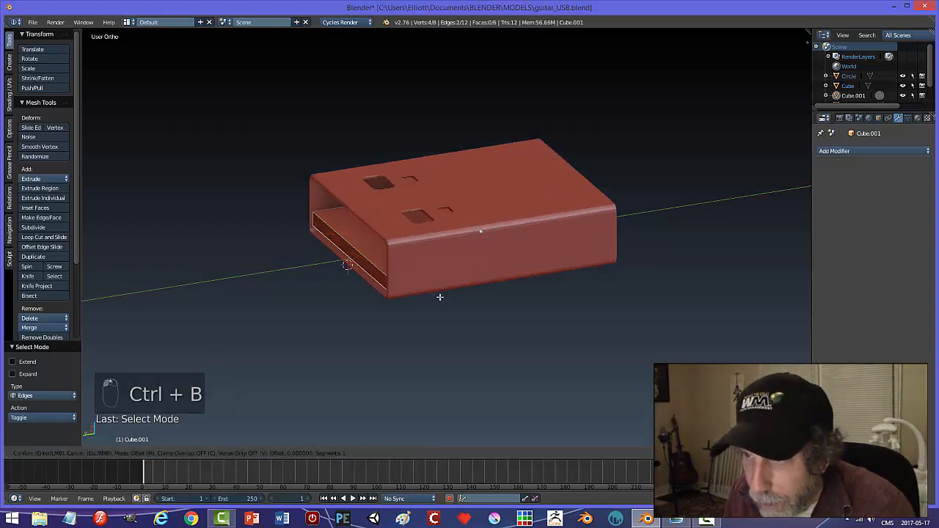
{"action": "scroll", "coordinate": [446, 302], "scroll_direction": "up", "scroll_amount": 1}
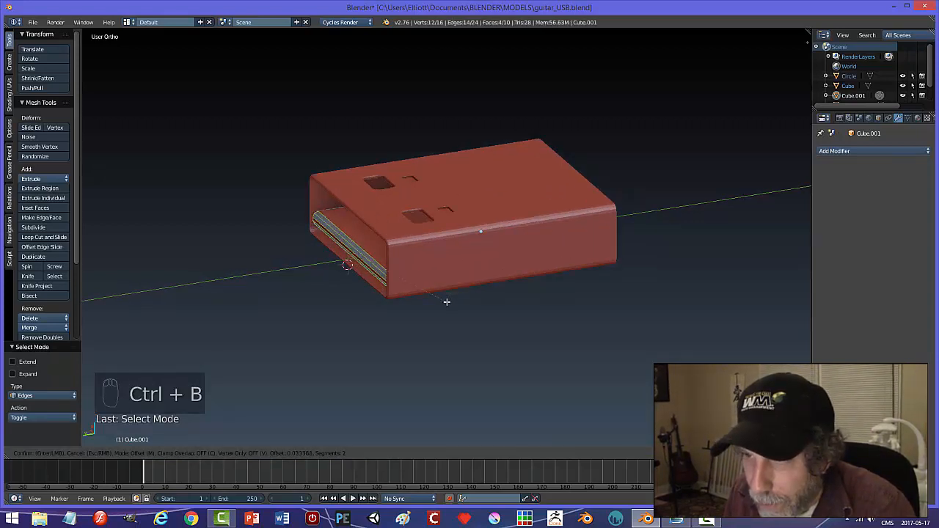
{"action": "left_click", "coordinate": [443, 302]}
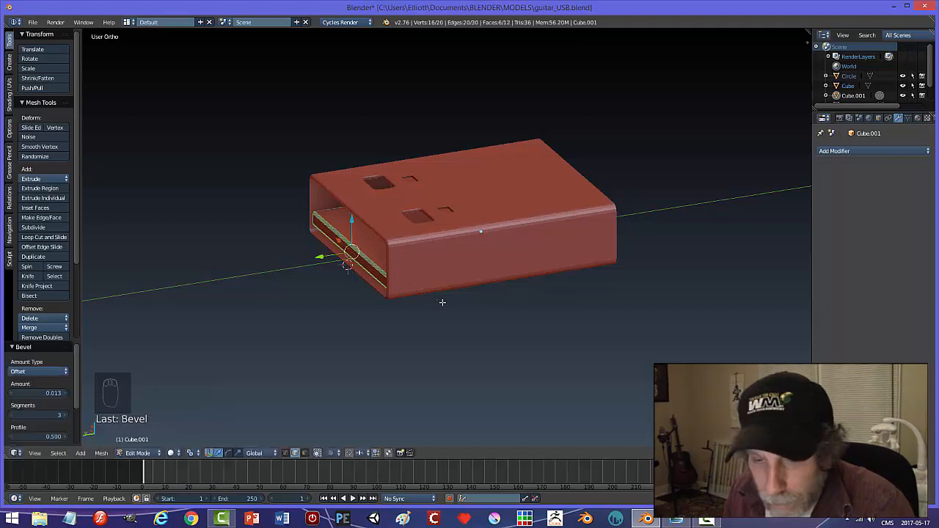
{"action": "key", "text": "a"}
{"action": "key", "text": "Tab"}
{"action": "left_click", "coordinate": [377, 304]}
Lower the slab by 0.017 along Z onto the connector's floor and save the file
{"action": "middle_click_drag", "start_coordinate": [447, 307], "coordinate": [499, 282]}
{"action": "key", "text": "a"}
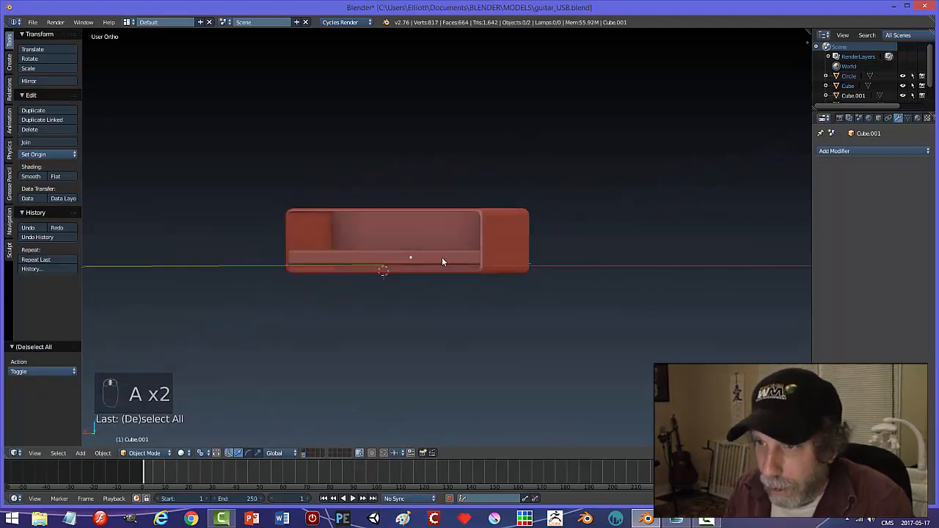
{"action": "left_click_drag", "start_coordinate": [410, 230], "coordinate": [409, 232]}
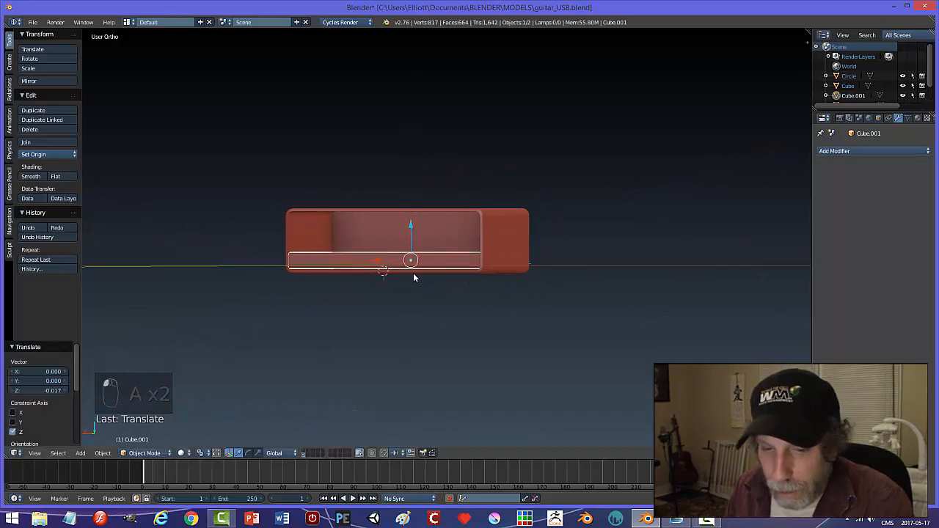
{"action": "key", "text": "a"}
{"action": "middle_click_drag", "start_coordinate": [402, 293], "coordinate": [477, 278]}
{"action": "key", "text": "ctrl+s"}
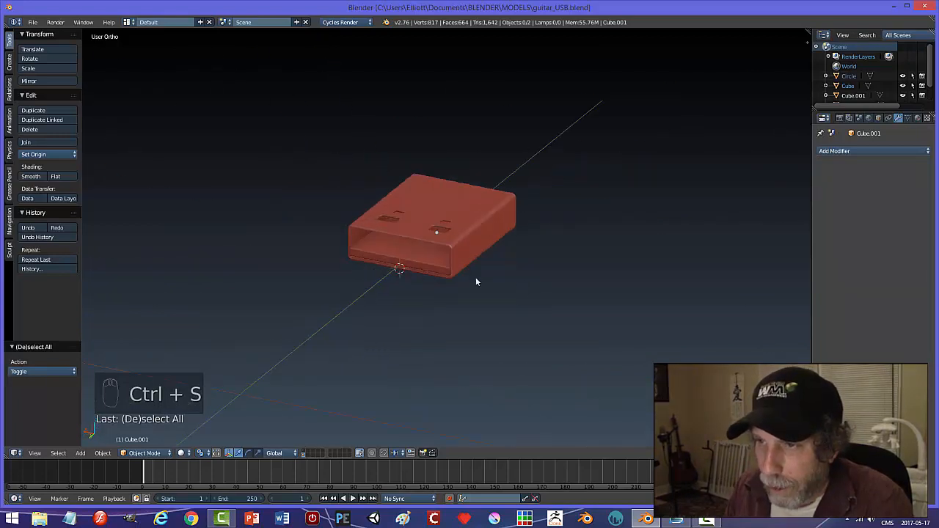
Join the slab insert to the connector as one object, clear the selection and save the file
{"action": "right_click", "coordinate": [439, 220]}
{"action": "left_click", "coordinate": [442, 204]}
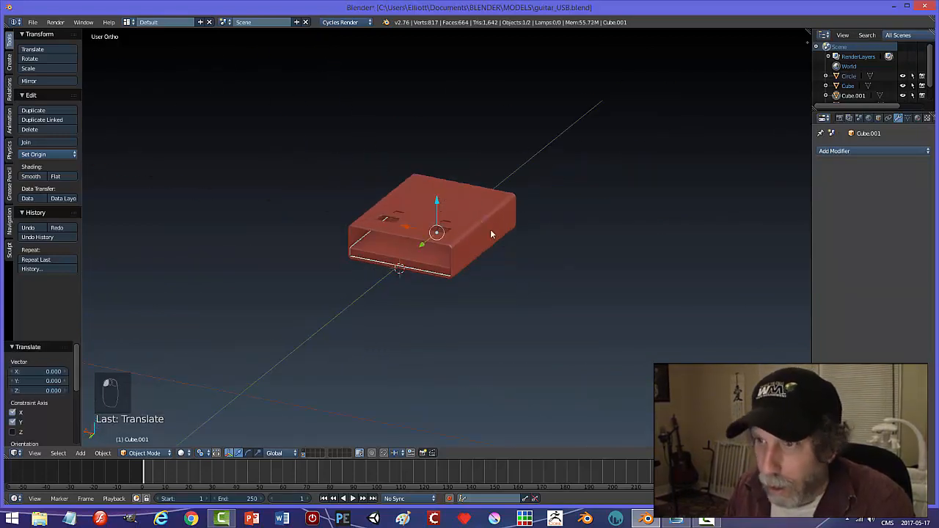
{"action": "key", "text": "a"}
{"action": "right_click", "coordinate": [422, 257]}
{"action": "right_click", "coordinate": [463, 192], "text": "shift"}
{"action": "key", "text": "ctrl+j"}
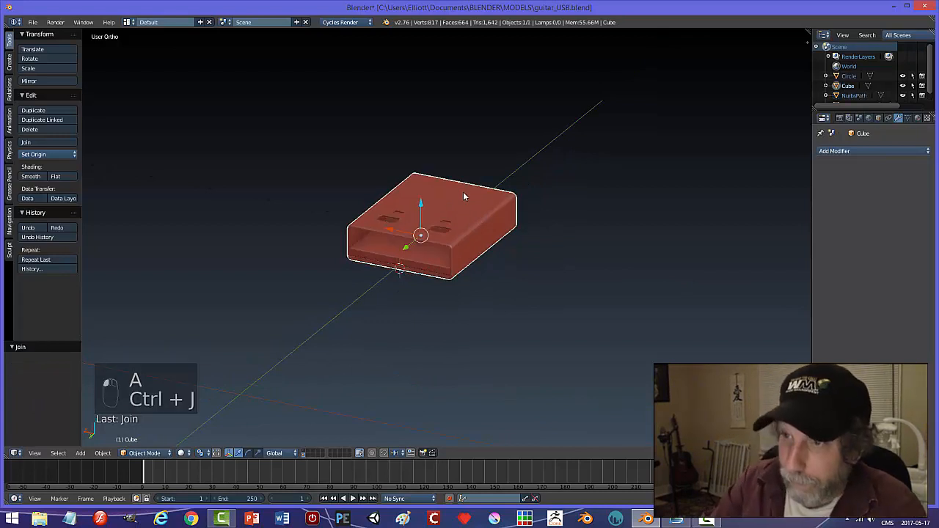
{"action": "key", "text": "a"}
{"action": "middle_click_drag", "start_coordinate": [478, 193], "coordinate": [500, 257]}
{"action": "key", "text": "ctrl+s"}
Show the layer with the guitar parts alongside the connector and view the whole model
{"action": "middle_click_drag", "start_coordinate": [446, 283], "coordinate": [353, 426]}
{"action": "left_click", "coordinate": [305, 451], "text": "shift"}
{"action": "scroll", "coordinate": [441, 320], "scroll_direction": "down", "scroll_amount": 3}
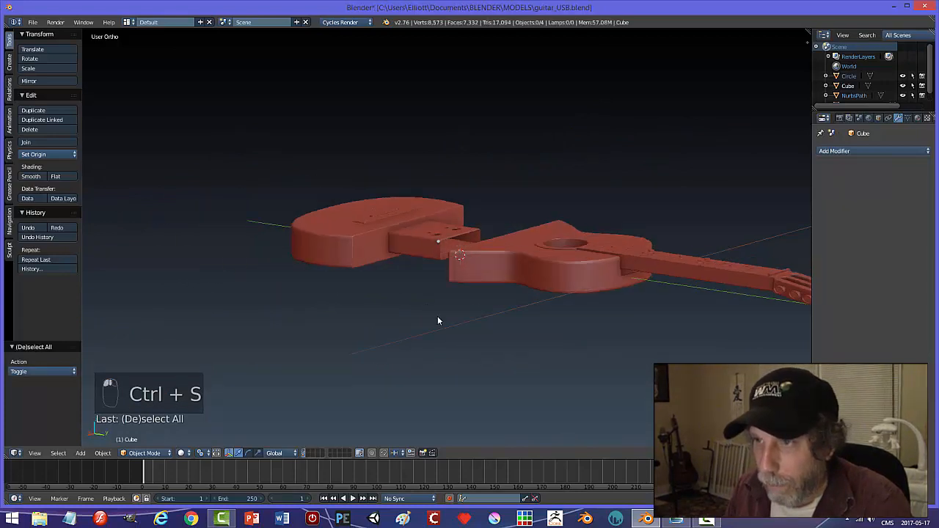
Nudge the USB connector slightly along the X axis and clear the selection
{"action": "middle_click_drag", "start_coordinate": [437, 317], "coordinate": [452, 267]}
{"action": "right_click", "coordinate": [451, 267]}
{"action": "key", "text": "g"}
{"action": "key", "text": "x"}
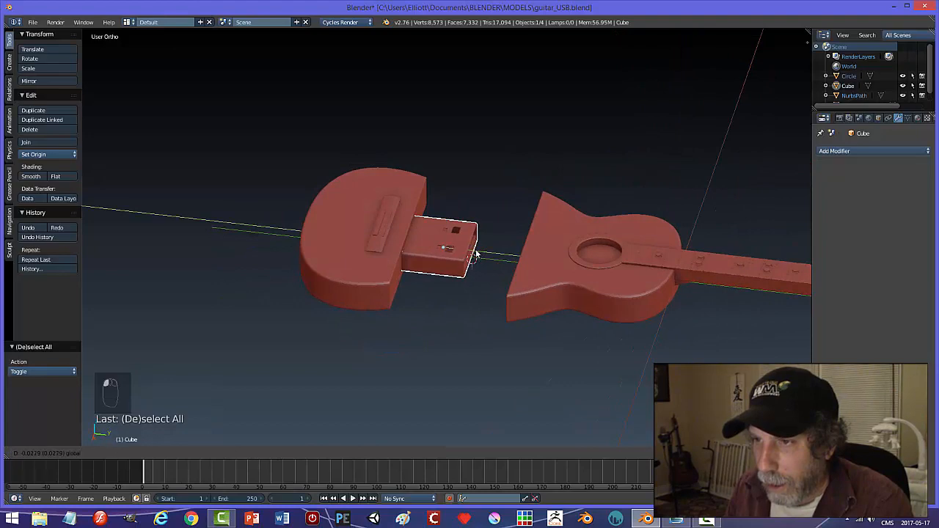
{"action": "left_click", "coordinate": [474, 257]}
{"action": "key", "text": "a"}
{"action": "middle_click_drag", "start_coordinate": [474, 295], "coordinate": [403, 286]}
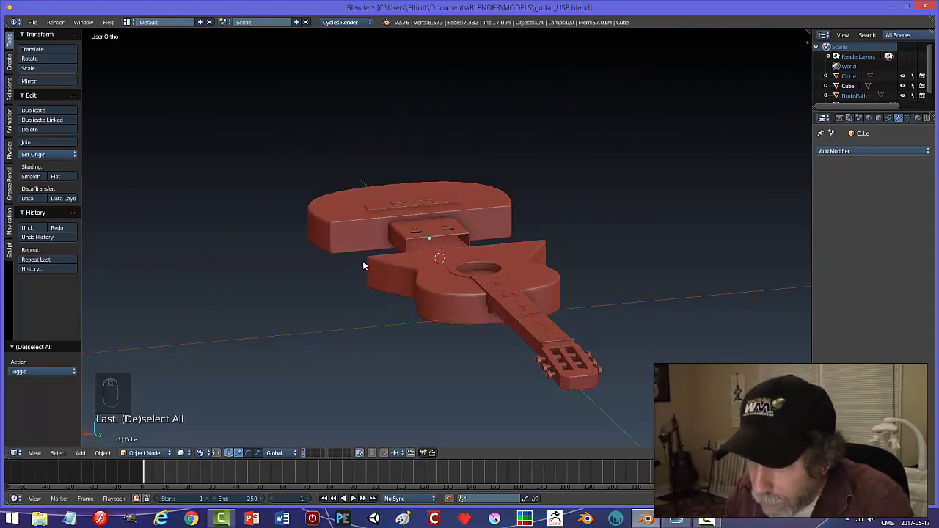
Open the connector's mesh for editing in edge select mode
{"action": "middle_click_drag", "start_coordinate": [363, 264], "coordinate": [440, 279]}
{"action": "scroll", "coordinate": [461, 275], "scroll_direction": "up", "scroll_amount": 4}
{"action": "right_click", "coordinate": [445, 266]}
{"action": "key", "text": "Tab"}
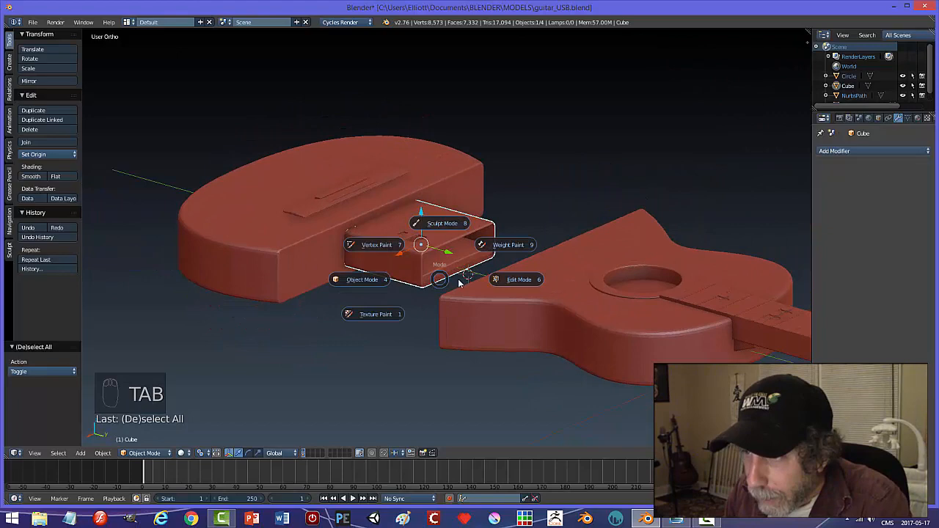
{"action": "left_click", "coordinate": [507, 281]}
{"action": "scroll", "coordinate": [470, 286], "scroll_direction": "up", "scroll_amount": 5}
{"action": "key", "text": "ctrl+Tab"}
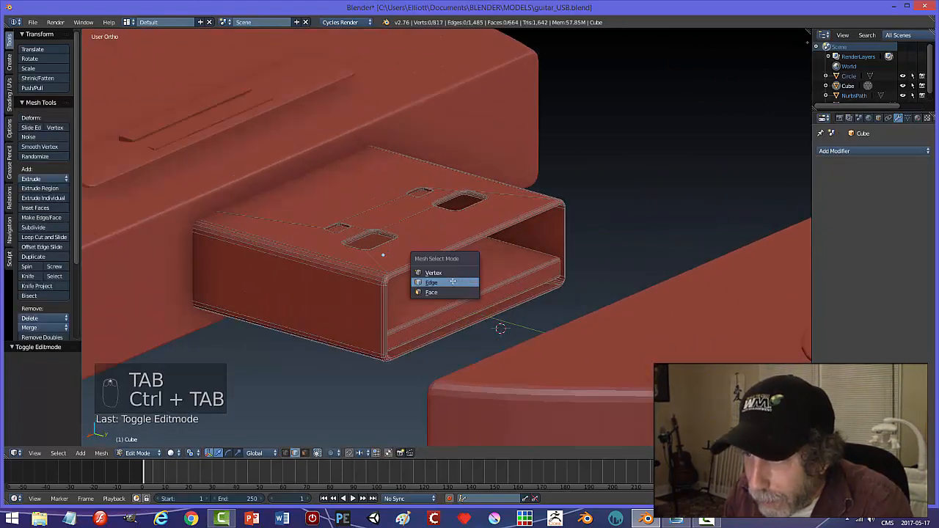
{"action": "left_click", "coordinate": [452, 282]}
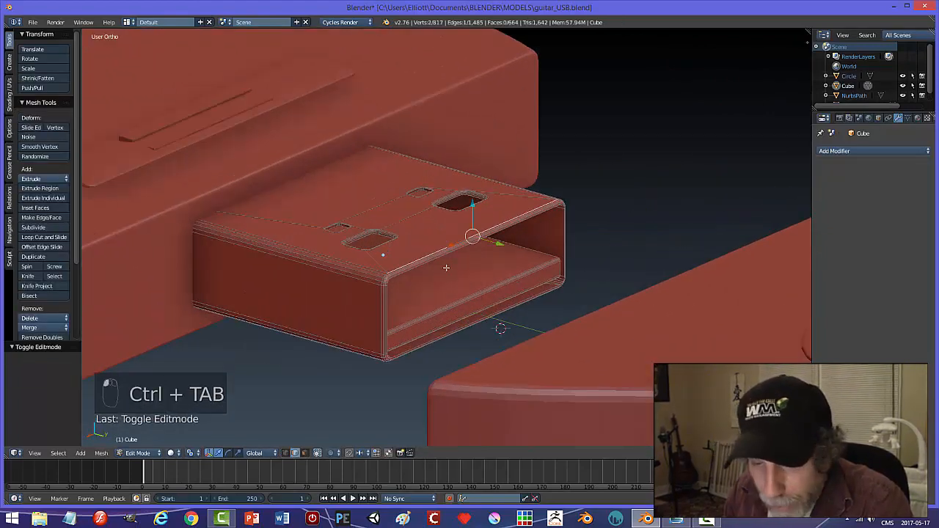
Duplicate the full edge loop around the connector's front opening, separate it into its own object and return to Object Mode
{"action": "key", "text": "a"}
{"action": "right_click", "coordinate": [427, 262], "text": "alt"}
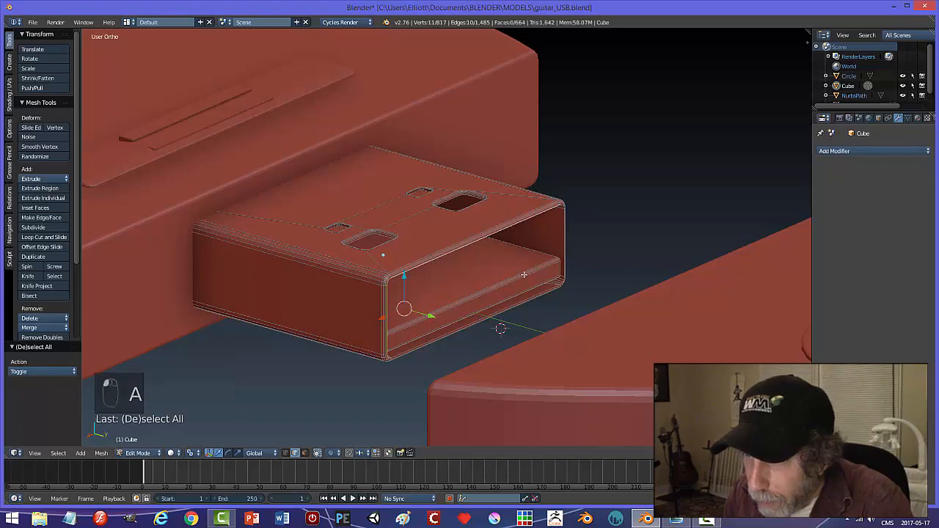
{"action": "middle_click_drag", "start_coordinate": [524, 275], "coordinate": [429, 293]}
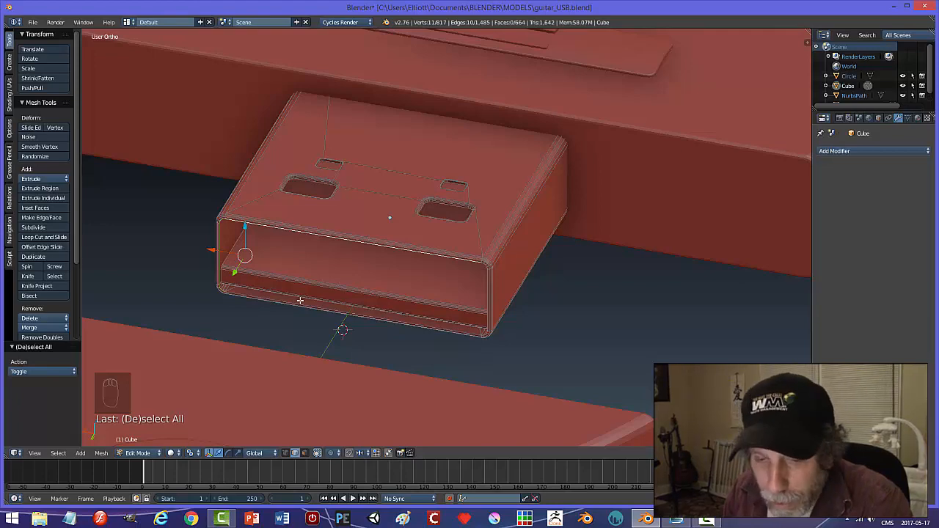
{"action": "key", "text": "a"}
{"action": "middle_click_drag", "start_coordinate": [336, 242], "coordinate": [342, 260]}
{"action": "right_click", "coordinate": [318, 257], "text": "alt"}
{"action": "middle_click_drag", "start_coordinate": [493, 258], "coordinate": [372, 254]}
{"action": "key", "text": "shift+d"}
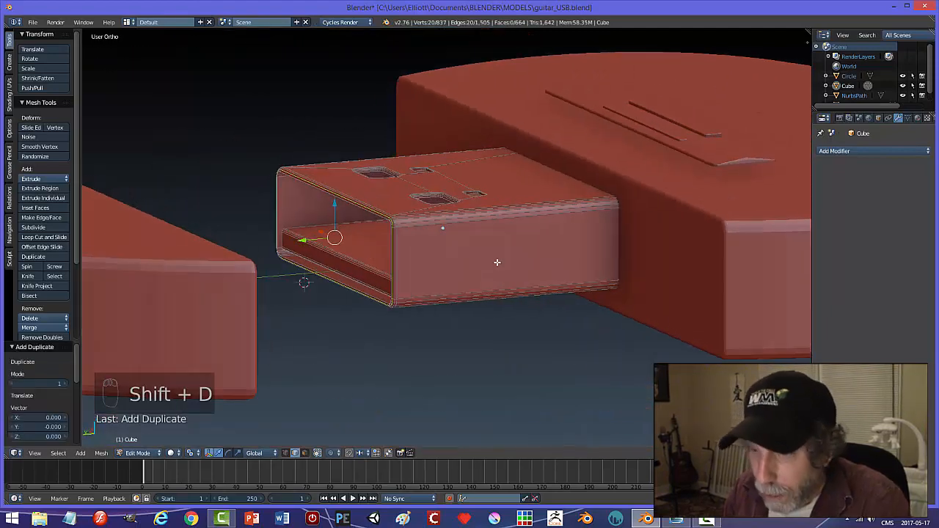
{"action": "key", "text": "p"}
{"action": "left_click", "coordinate": [488, 265]}
{"action": "key", "text": "Tab"}
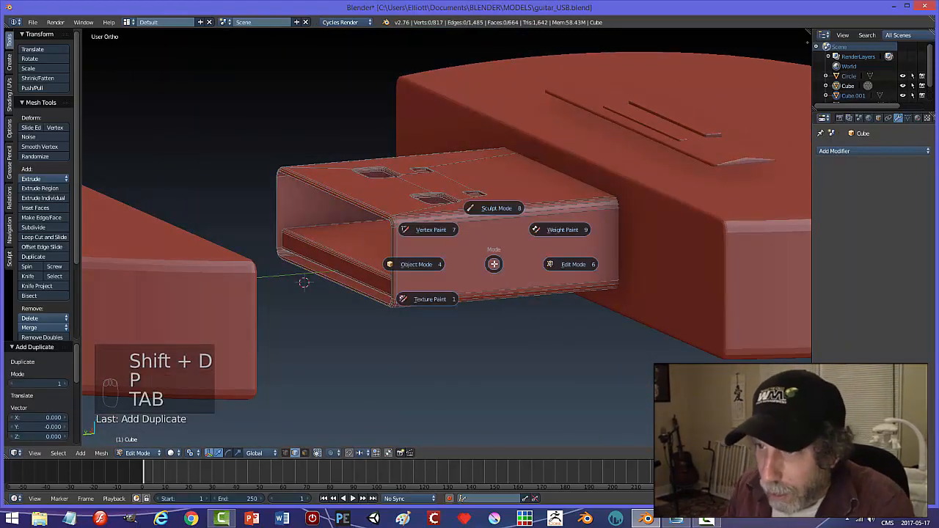
{"action": "left_click", "coordinate": [421, 266]}
Move the separated outline 0.109 along Y in front of the connector and set its origin to its geometry
{"action": "right_click", "coordinate": [371, 208]}
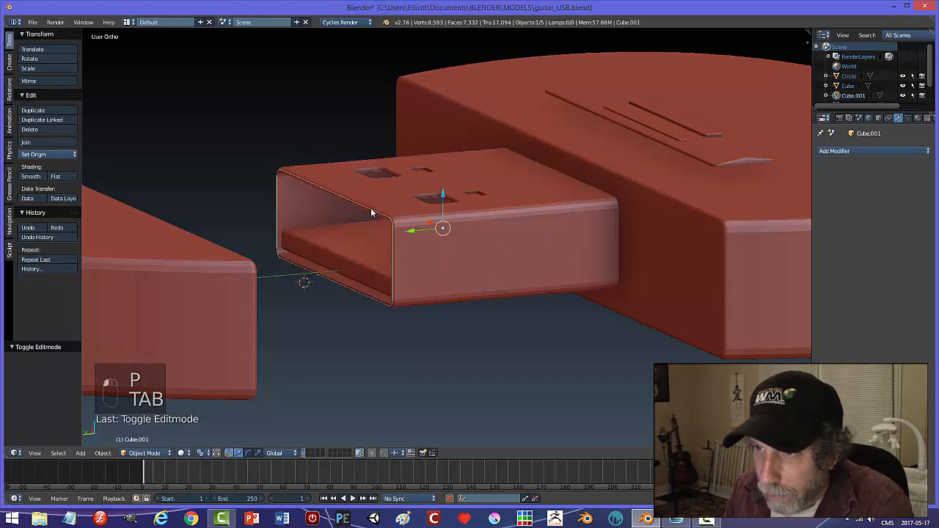
{"action": "left_click_drag", "start_coordinate": [416, 232], "coordinate": [390, 228]}
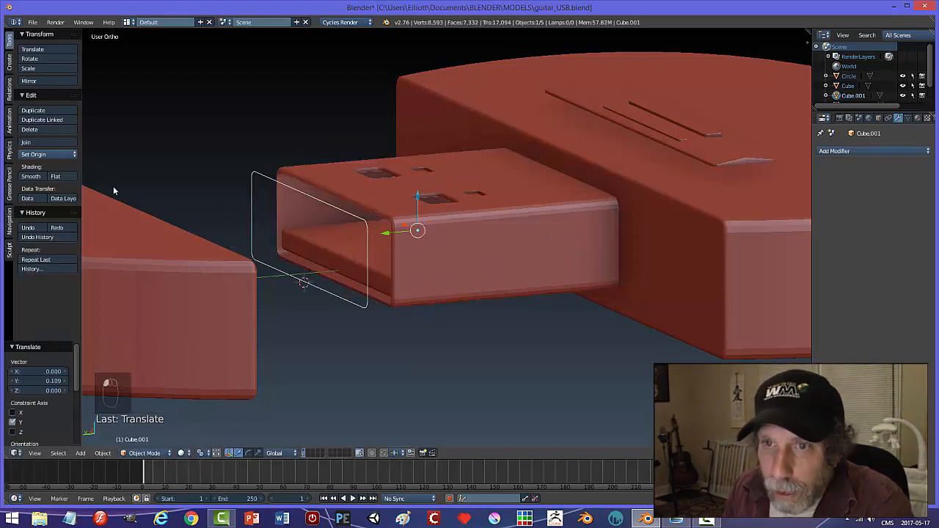
{"action": "left_click", "coordinate": [44, 155]}
{"action": "left_click", "coordinate": [44, 179]}
{"action": "middle_click_drag", "start_coordinate": [190, 235], "coordinate": [256, 231]}
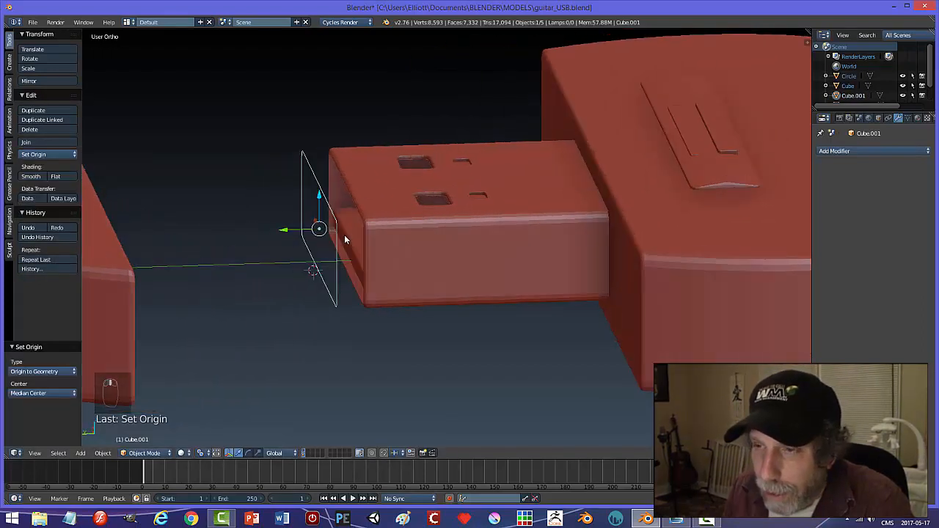
{"action": "middle_click_drag", "start_coordinate": [345, 239], "coordinate": [353, 232]}
Fill the separated outline with a single face in Edit Mode
{"action": "key", "text": "Tab"}
{"action": "left_click", "coordinate": [413, 233]}
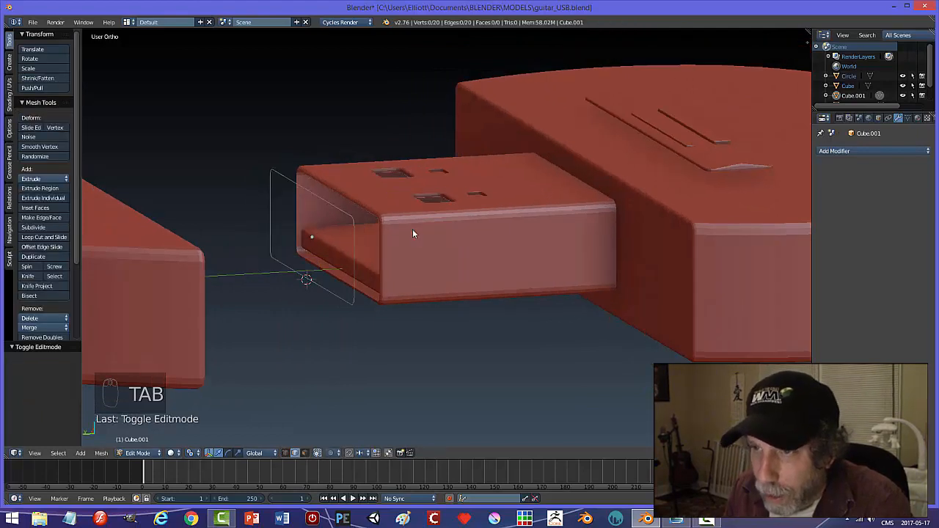
{"action": "key", "text": "a"}
{"action": "key", "text": "a"}
{"action": "key", "text": "f"}
{"action": "middle_click_drag", "start_coordinate": [413, 233], "coordinate": [380, 261]}
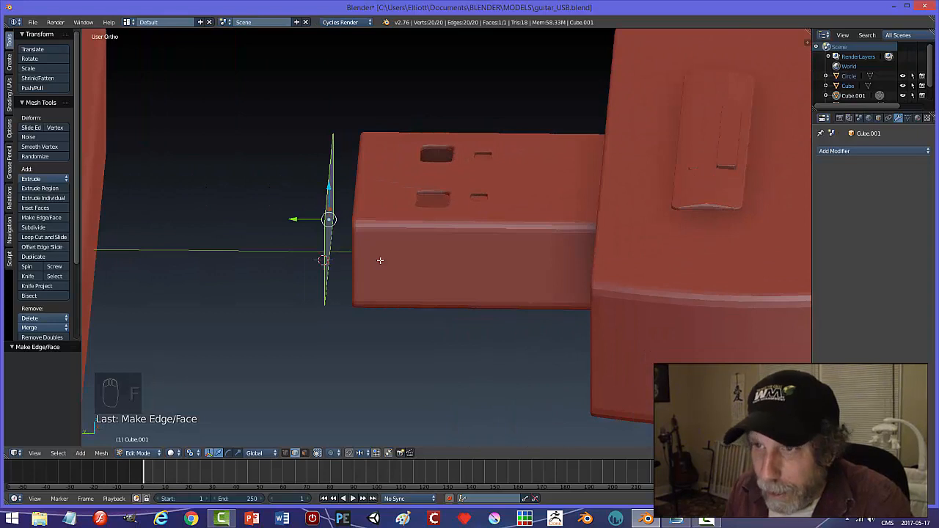
Extrude the outline's face along Y, away from the connector, into a solid block and return to Object Mode
{"action": "key", "text": "e"}
{"action": "right_click", "coordinate": [312, 246]}
{"action": "left_click_drag", "start_coordinate": [290, 224], "coordinate": [400, 239]}
{"action": "right_click", "coordinate": [399, 239]}
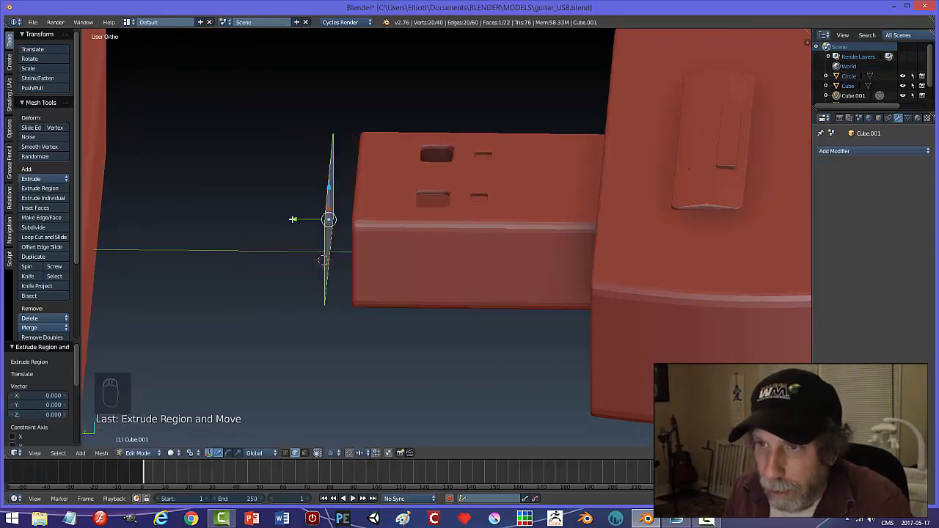
{"action": "left_click_drag", "start_coordinate": [293, 220], "coordinate": [228, 218]}
{"action": "middle_click_drag", "start_coordinate": [277, 236], "coordinate": [326, 250]}
{"action": "key", "text": "a"}
{"action": "key", "text": "Tab"}
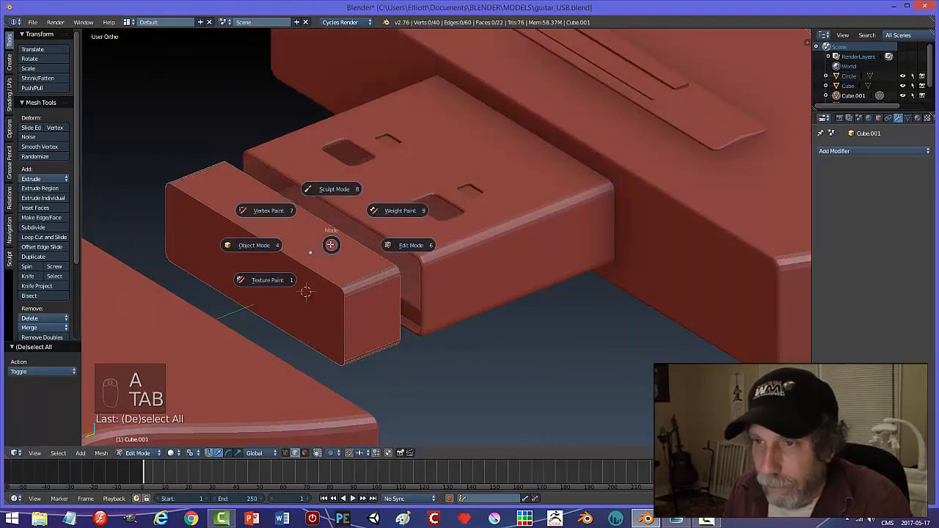
{"action": "left_click", "coordinate": [262, 250]}
Move the block -0.140 along Y onto the connector's end and scale it by 1.028 along X
{"action": "middle_click_drag", "start_coordinate": [266, 250], "coordinate": [460, 314]}
{"action": "left_click", "coordinate": [311, 260]}
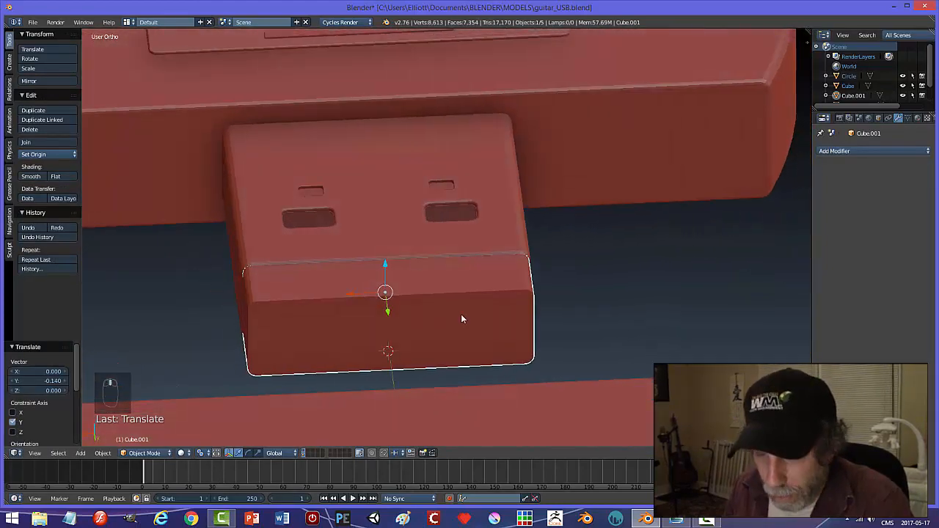
{"action": "key", "text": "s"}
{"action": "key", "text": "x"}
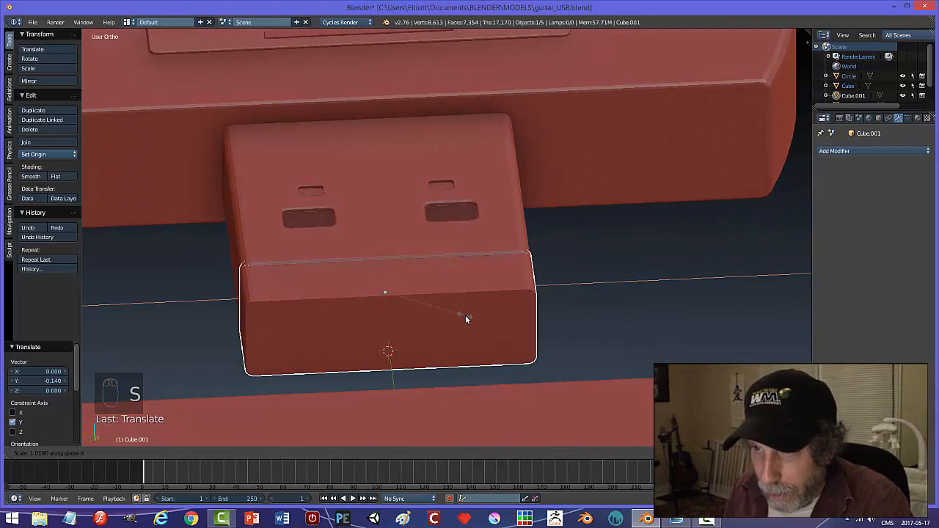
{"action": "left_click", "coordinate": [465, 316]}
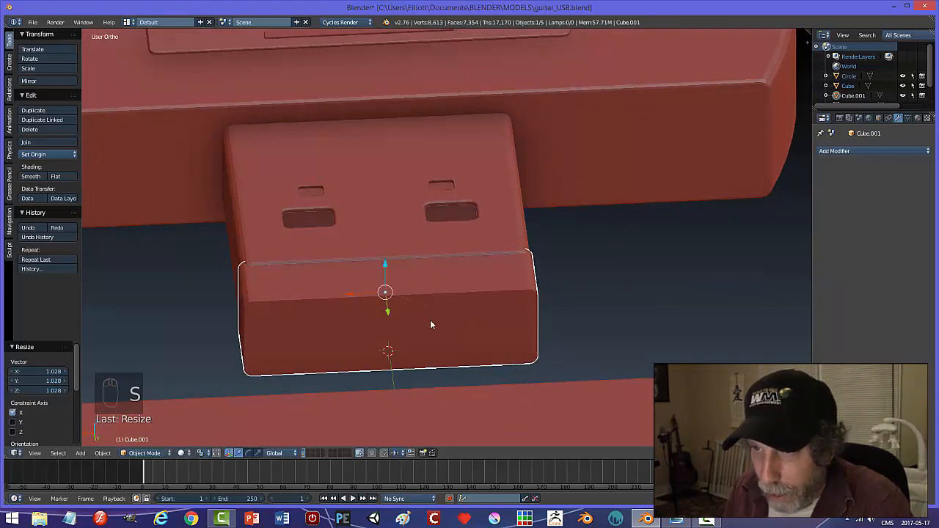
{"action": "middle_click_drag", "start_coordinate": [430, 320], "coordinate": [482, 297]}
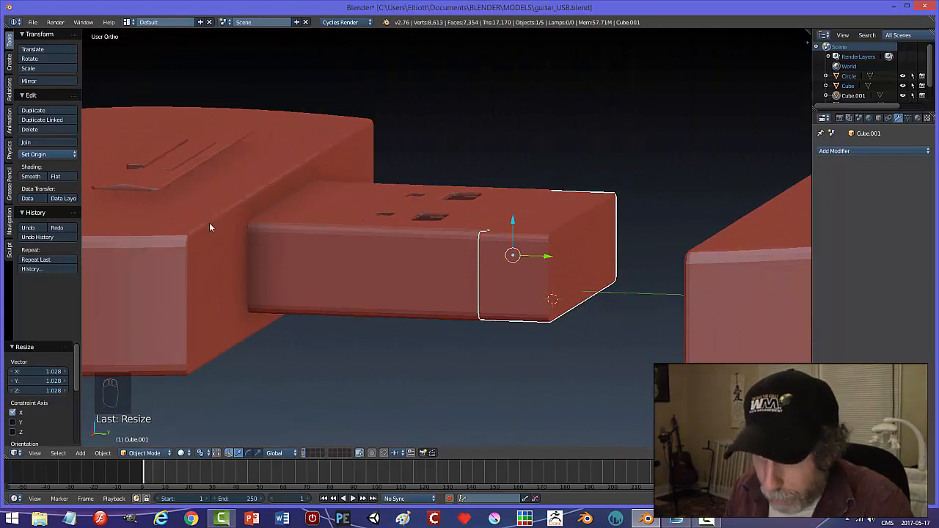
Scale the block by 1.051 along Z, and enlarge its height slightly once more so it stands proud of the connector
{"action": "key", "text": "s"}
{"action": "key", "text": "z"}
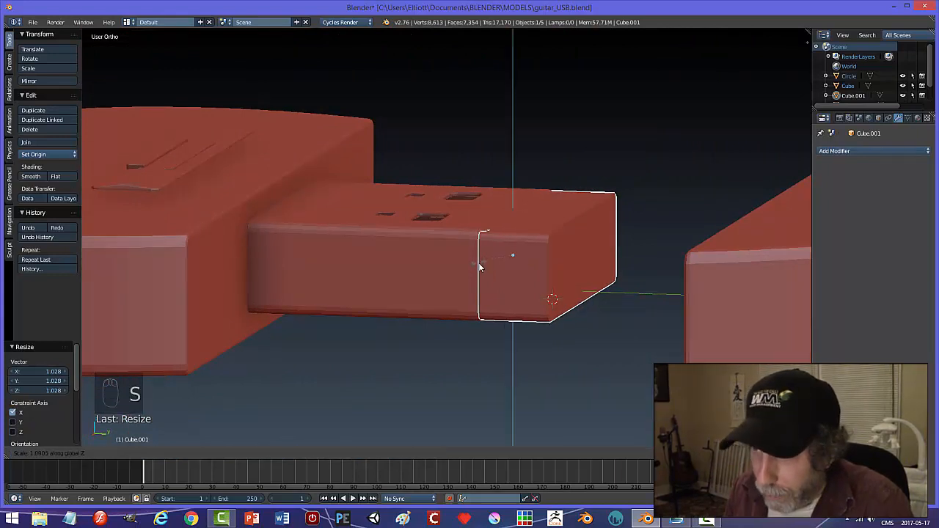
{"action": "left_click", "coordinate": [481, 273]}
{"action": "middle_click_drag", "start_coordinate": [480, 270], "coordinate": [610, 279]}
{"action": "scroll", "coordinate": [597, 280], "scroll_direction": "up", "scroll_amount": 3}
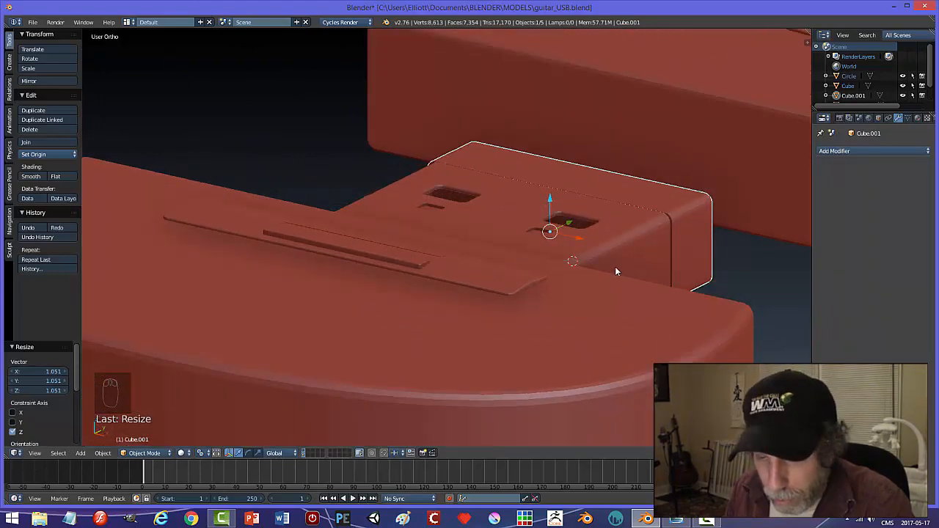
{"action": "key", "text": "s"}
{"action": "key", "text": "z"}
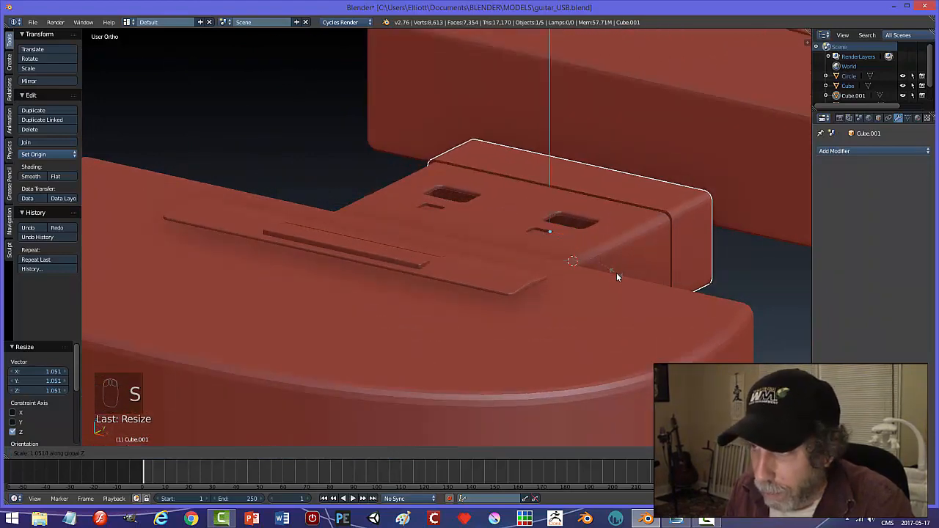
{"action": "left_click", "coordinate": [617, 274]}
Try the block in the guitar body's flat end by moving it 0.871 and 0.125 along Y, and bring it back by -1.030
{"action": "middle_click_drag", "start_coordinate": [719, 257], "coordinate": [598, 273]}
{"action": "left_click_drag", "start_coordinate": [555, 282], "coordinate": [701, 285]}
{"action": "middle_click_drag", "start_coordinate": [702, 286], "coordinate": [759, 180]}
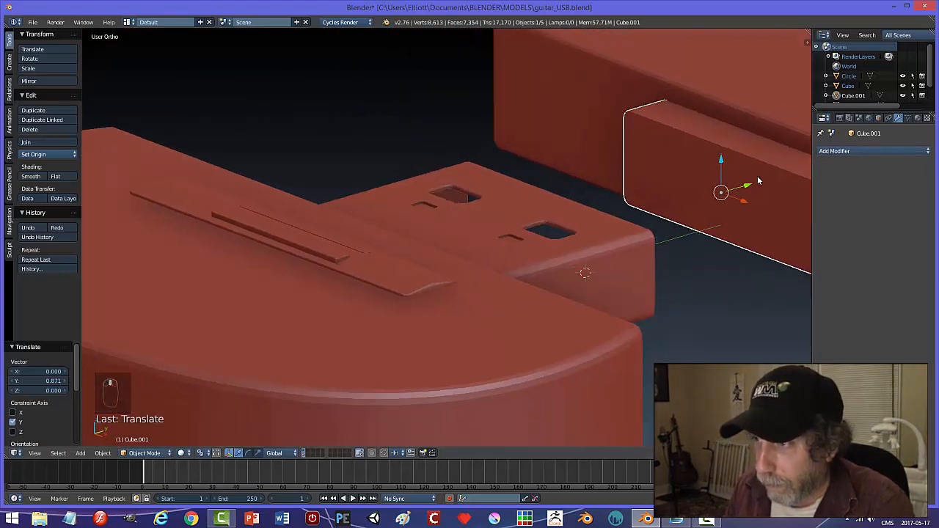
{"action": "left_click_drag", "start_coordinate": [759, 181], "coordinate": [771, 171]}
{"action": "middle_click_drag", "start_coordinate": [771, 171], "coordinate": [793, 201]}
{"action": "middle_click_drag", "start_coordinate": [688, 165], "coordinate": [598, 143], "text": "shift"}
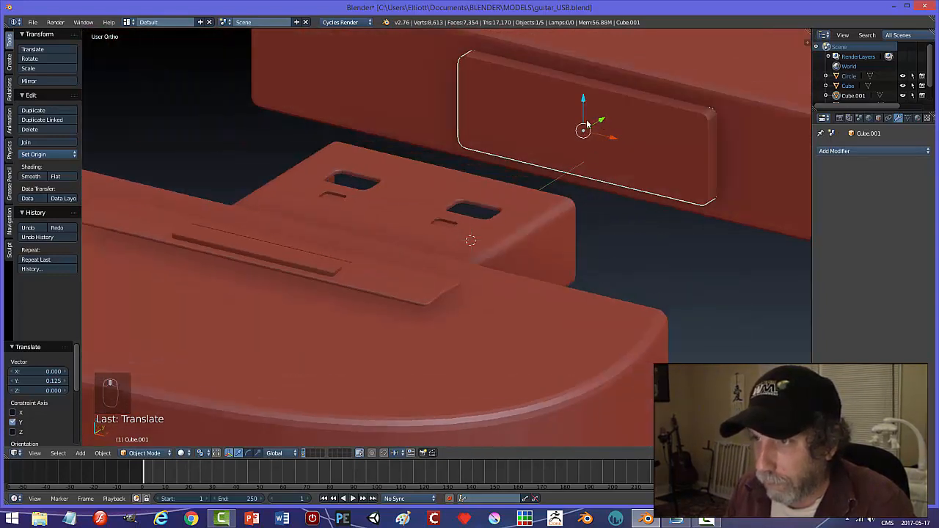
{"action": "left_click_drag", "start_coordinate": [587, 125], "coordinate": [445, 176]}
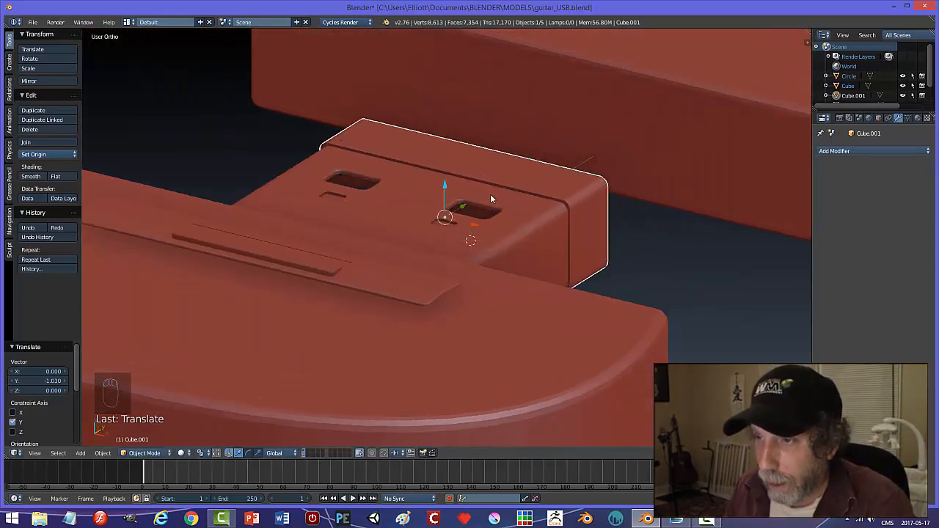
Scale the block by 1.022 along X and by 1.027 along Z for extra clearance around the connector
{"action": "key", "text": "s"}
{"action": "key", "text": "x"}
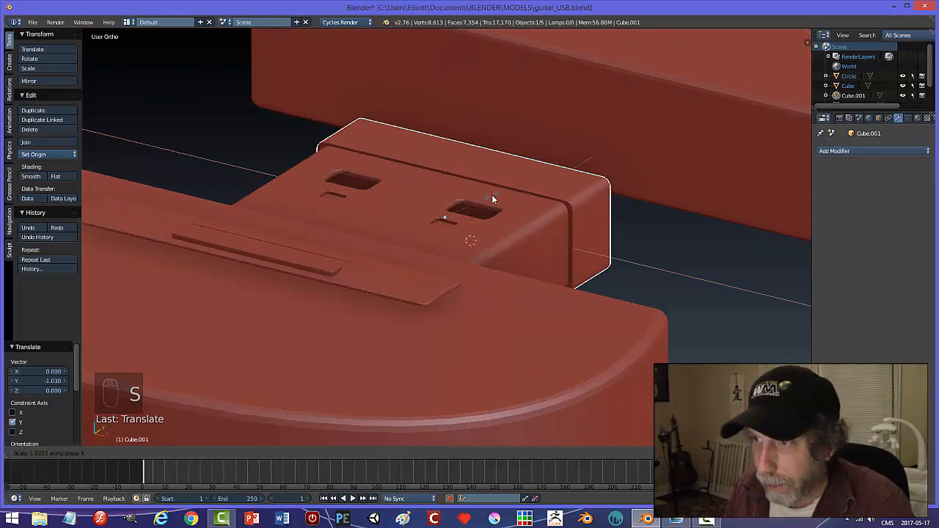
{"action": "left_click", "coordinate": [495, 193]}
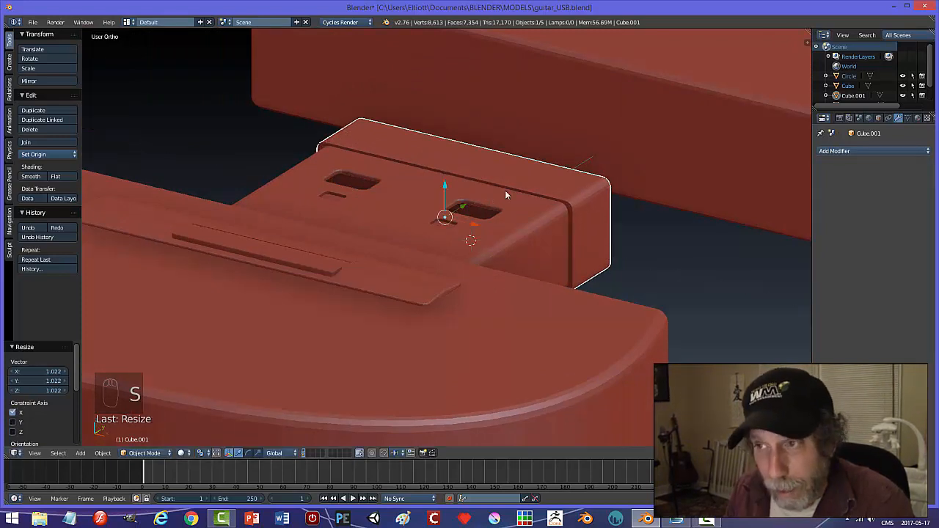
{"action": "key", "text": "s"}
{"action": "key", "text": "z"}
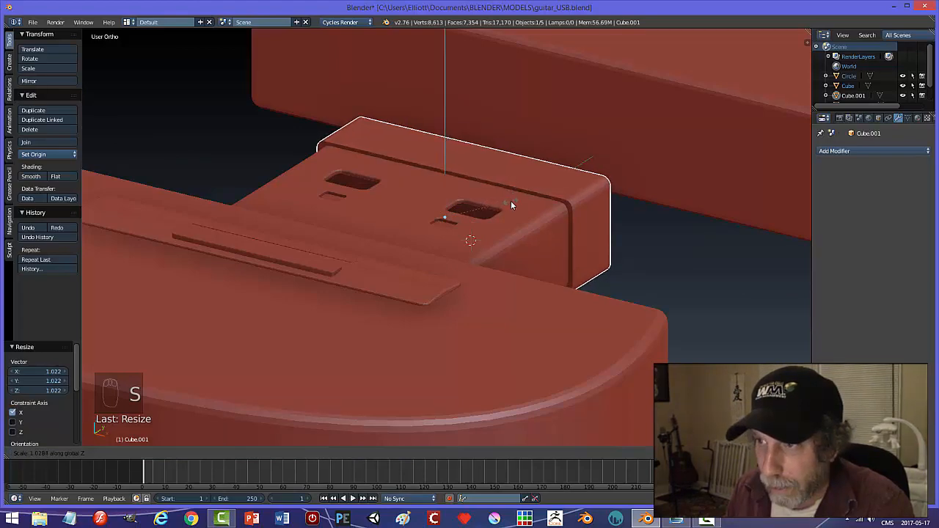
{"action": "left_click", "coordinate": [511, 201]}
{"action": "middle_click_drag", "start_coordinate": [511, 201], "coordinate": [536, 213]}
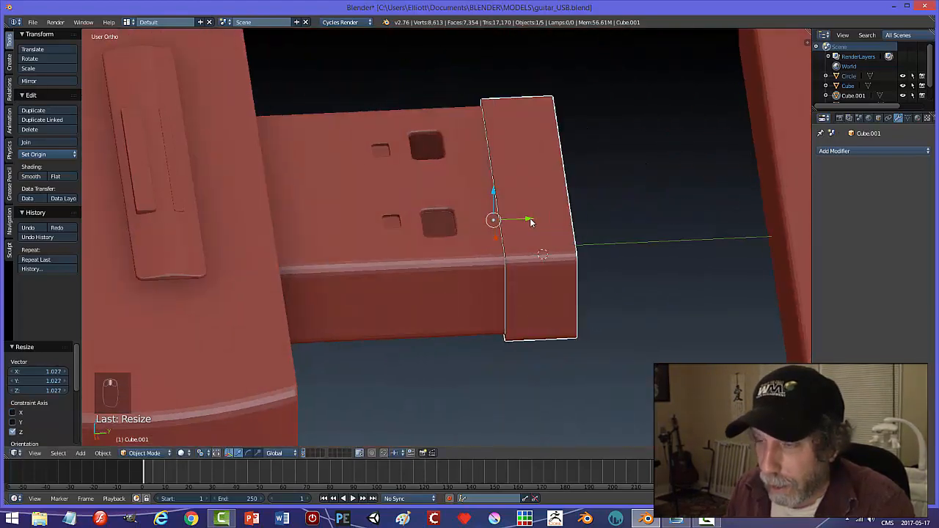
Shift the block -0.009 along Y and lengthen it several times over along the Y axis
{"action": "left_click_drag", "start_coordinate": [532, 222], "coordinate": [527, 217]}
{"action": "middle_click_drag", "start_coordinate": [527, 217], "coordinate": [444, 204], "text": "shift"}
{"action": "key", "text": "s"}
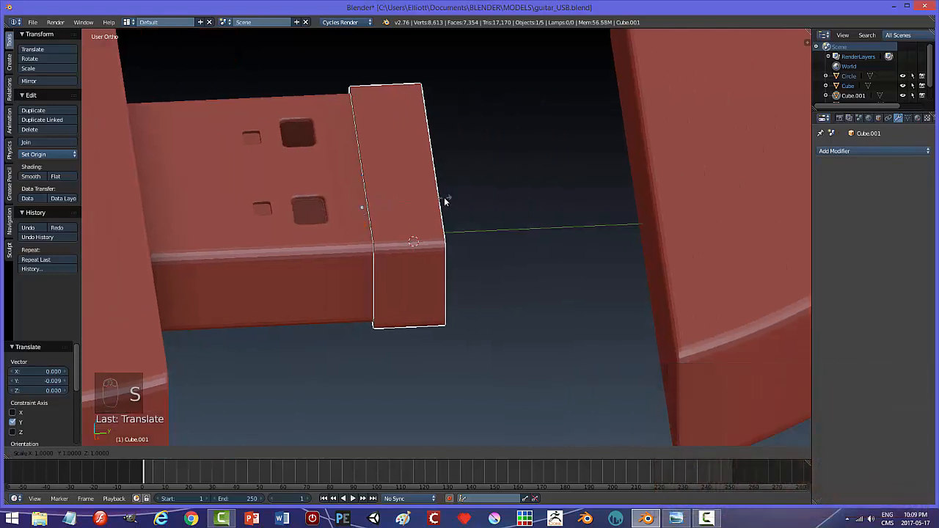
{"action": "key", "text": "y"}
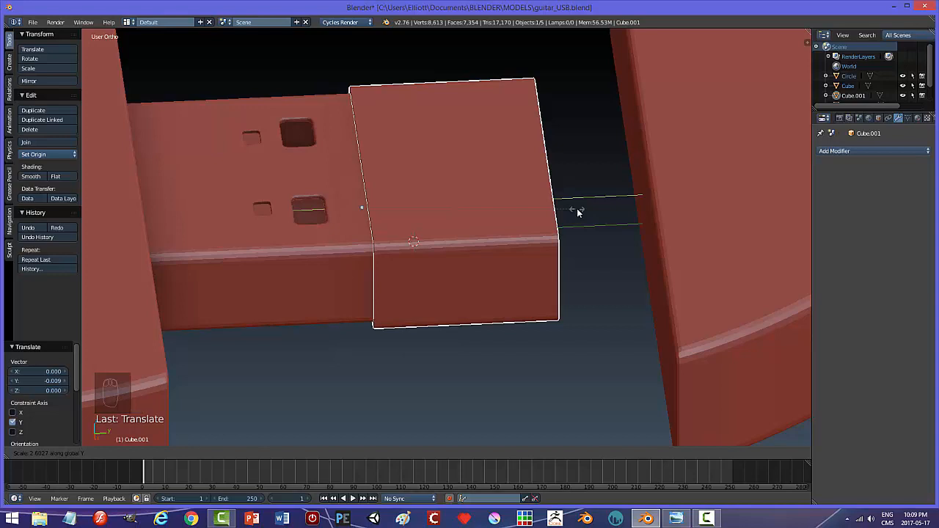
{"action": "left_click", "coordinate": [671, 216]}
Move the lengthened block along Y into the guitar body's flat end and pull it back by -0.104 so it protrudes slightly
{"action": "left_click_drag", "start_coordinate": [394, 208], "coordinate": [657, 204]}
{"action": "middle_click_drag", "start_coordinate": [652, 226], "coordinate": [441, 178], "text": "shift"}
{"action": "left_click_drag", "start_coordinate": [466, 139], "coordinate": [440, 136]}
{"action": "middle_click_drag", "start_coordinate": [727, 184], "coordinate": [670, 175]}
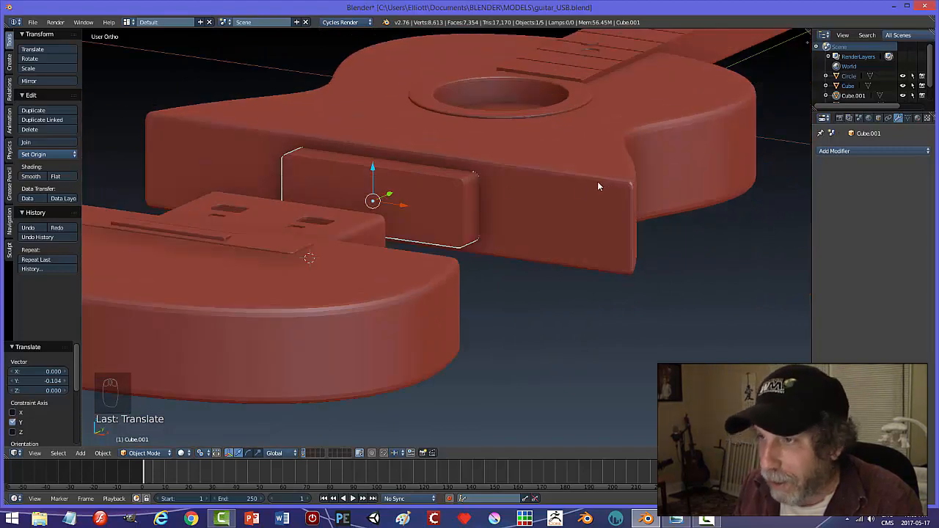
{"action": "middle_click_drag", "start_coordinate": [598, 185], "coordinate": [621, 181]}
Cut the block out of the guitar body with an applied Boolean Difference modifier, and hide the block
{"action": "right_click", "coordinate": [622, 181]}
{"action": "middle_click_drag", "start_coordinate": [690, 178], "coordinate": [600, 183], "text": "shift"}
{"action": "scroll", "coordinate": [633, 175], "scroll_direction": "down", "scroll_amount": 1}
{"action": "scroll", "coordinate": [600, 183], "scroll_direction": "down", "scroll_amount": 2}
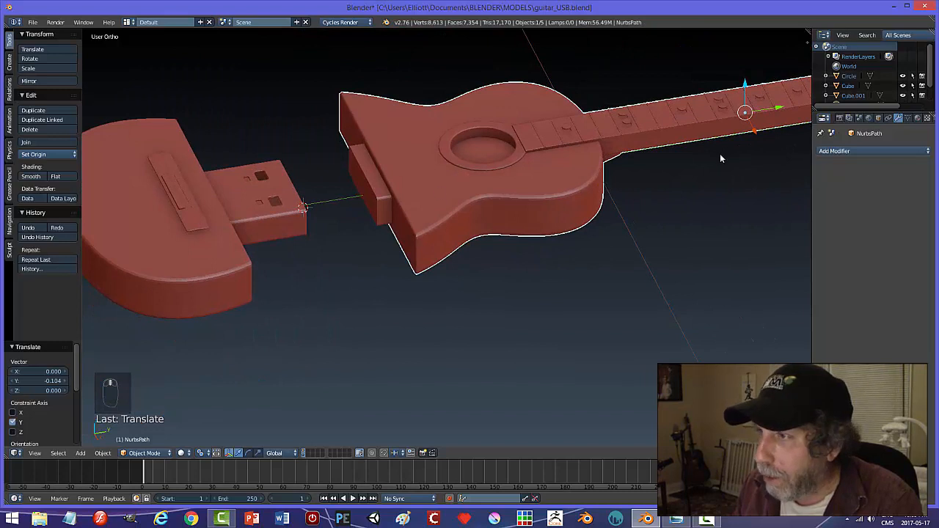
{"action": "left_click", "coordinate": [829, 151]}
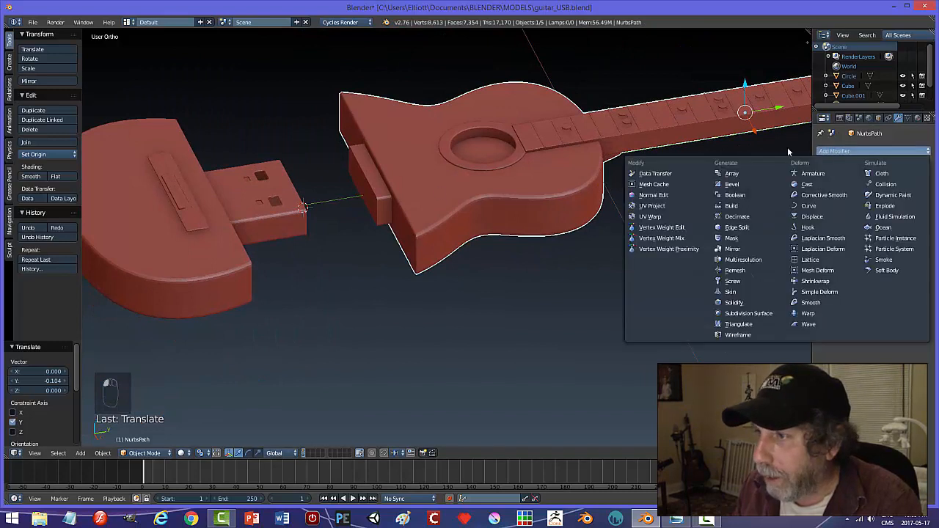
{"action": "left_click", "coordinate": [736, 196]}
{"action": "left_click", "coordinate": [841, 207]}
{"action": "left_click", "coordinate": [862, 178]}
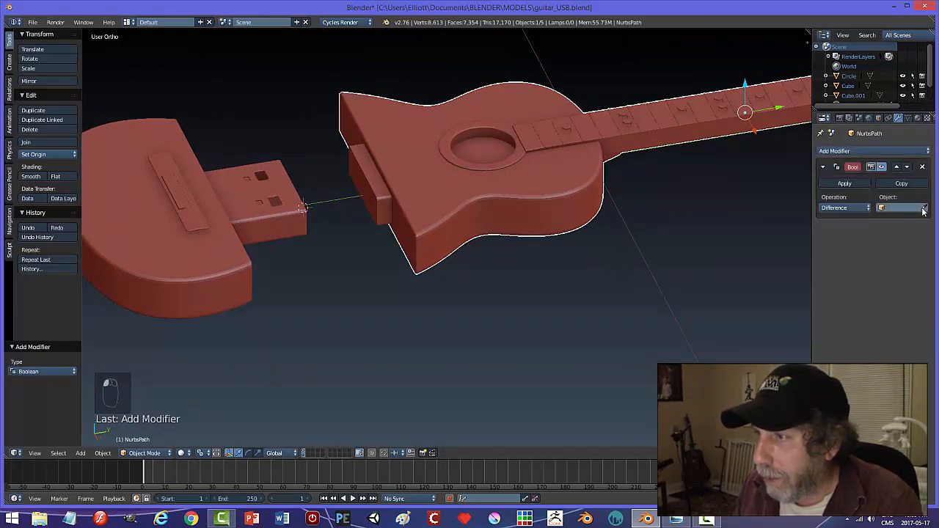
{"action": "left_click", "coordinate": [375, 195]}
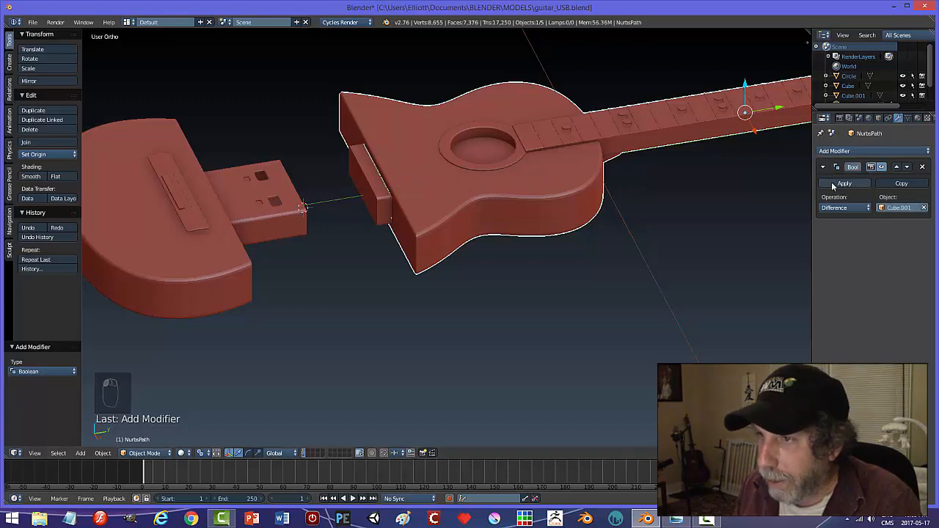
{"action": "right_click", "coordinate": [384, 190]}
{"action": "key", "text": "h"}
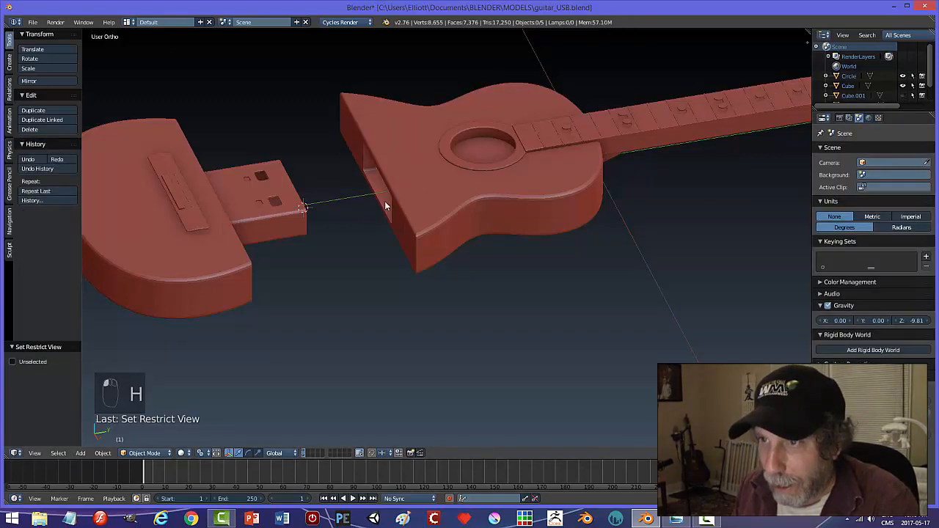
Test the connector and base together in the guitar's socket along Y, and pull them back by -1.389
{"action": "middle_click_drag", "start_coordinate": [385, 201], "coordinate": [408, 198]}
{"action": "right_click", "coordinate": [275, 229]}
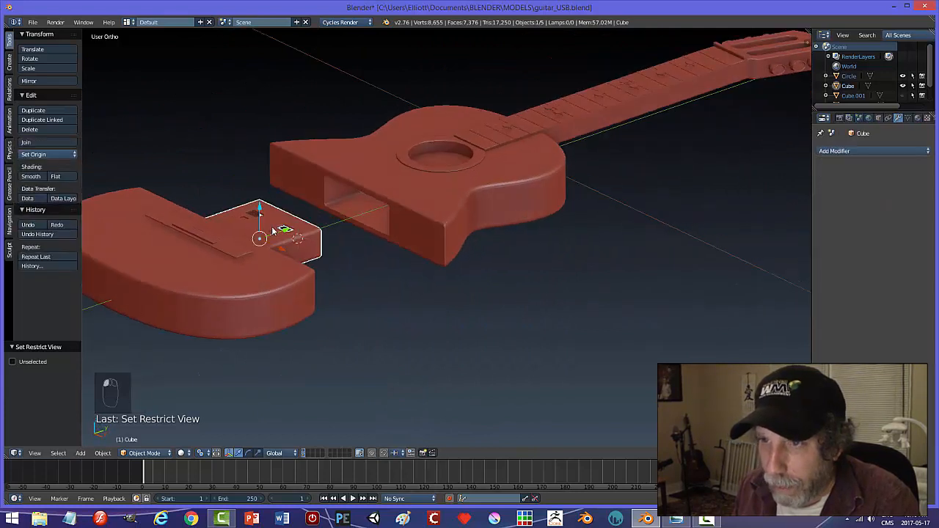
{"action": "right_click", "coordinate": [223, 247], "text": "shift"}
{"action": "key", "text": "g"}
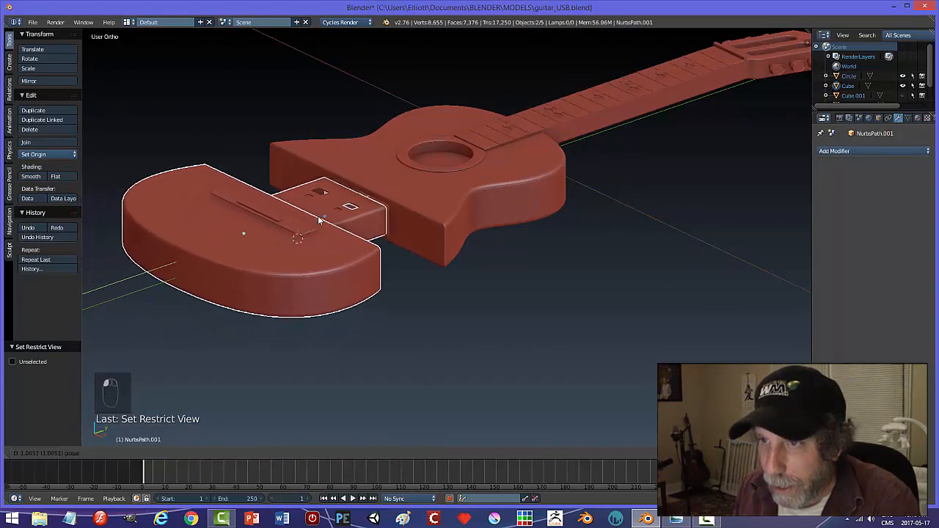
{"action": "middle_click_drag", "start_coordinate": [355, 212], "coordinate": [385, 233]}
{"action": "left_click_drag", "start_coordinate": [353, 195], "coordinate": [408, 244]}
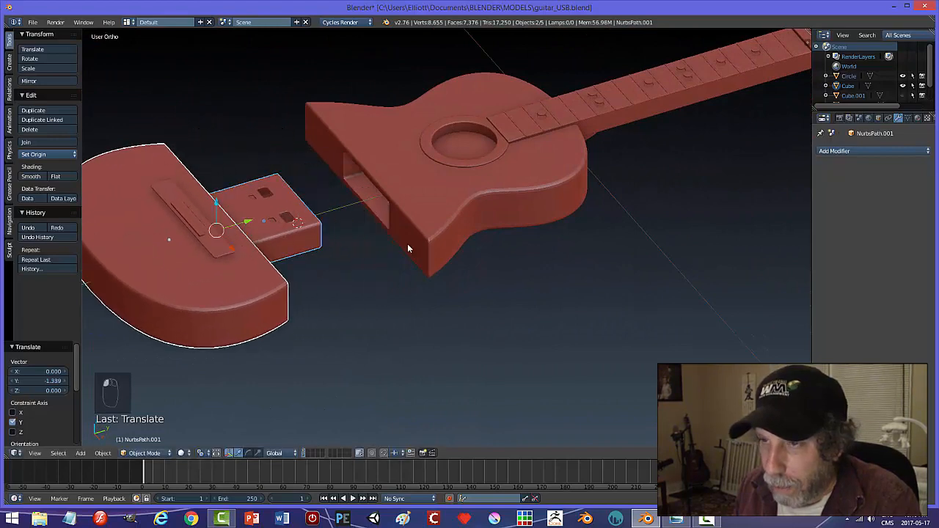
Hide the connector and the base to clear the view of the guitar's socket
{"action": "middle_click_drag", "start_coordinate": [408, 243], "coordinate": [481, 218]}
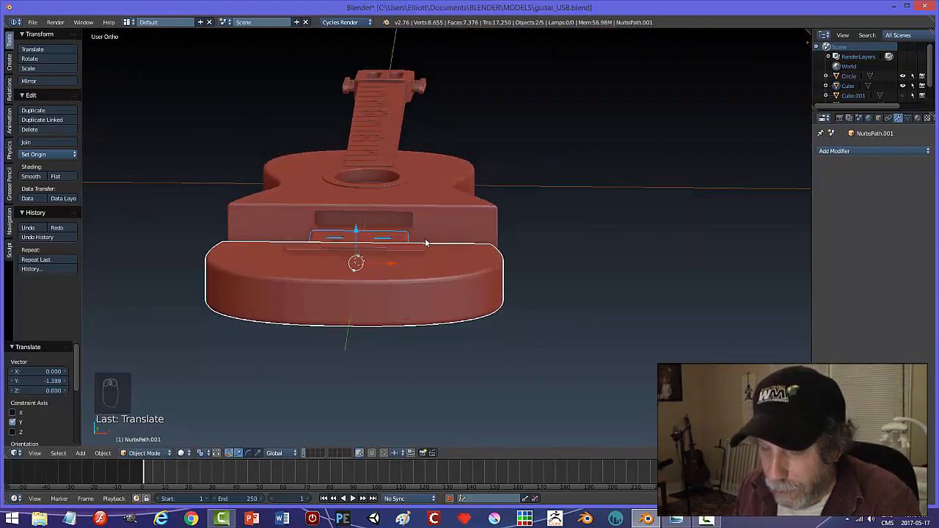
{"action": "key", "text": "h"}
{"action": "scroll", "coordinate": [419, 253], "scroll_direction": "up", "scroll_amount": 2}
{"action": "middle_click_drag", "start_coordinate": [414, 255], "coordinate": [436, 226]}
Select the edge loops around the socket opening in the guitar body's mesh, using edge selection
{"action": "right_click", "coordinate": [491, 224]}
{"action": "key", "text": "Tab"}
{"action": "left_click", "coordinate": [562, 225]}
{"action": "scroll", "coordinate": [428, 236], "scroll_direction": "up", "scroll_amount": 3}
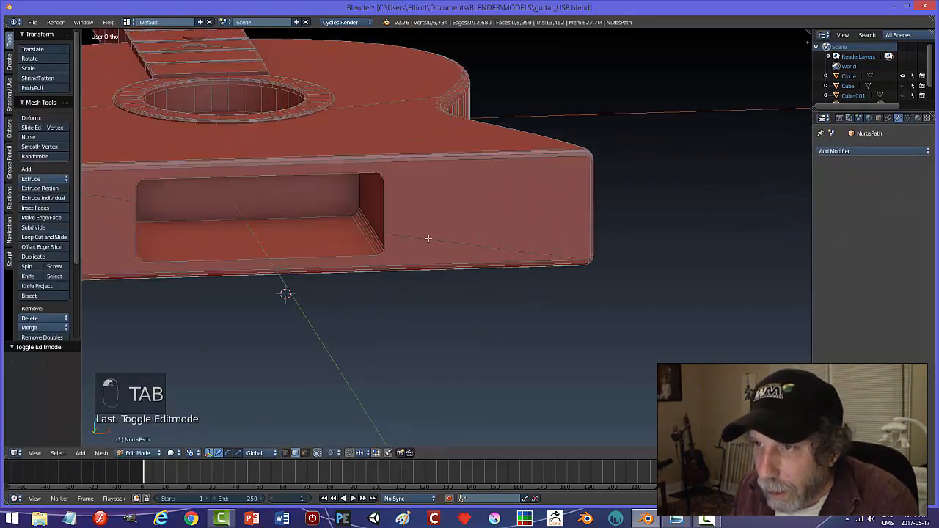
{"action": "key", "text": "ctrl+Tab"}
{"action": "left_click", "coordinate": [393, 229]}
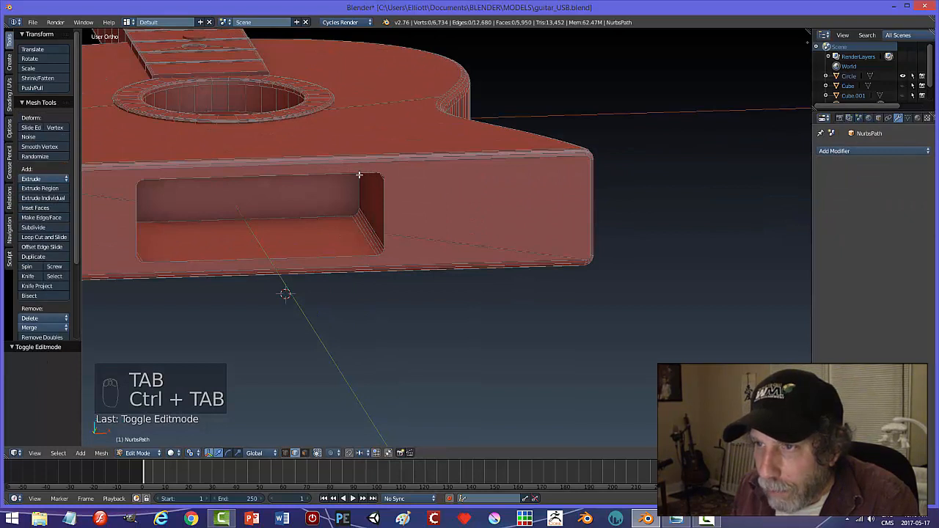
{"action": "right_click", "coordinate": [359, 174], "text": "alt"}
{"action": "right_click", "coordinate": [136, 220], "text": "shift"}
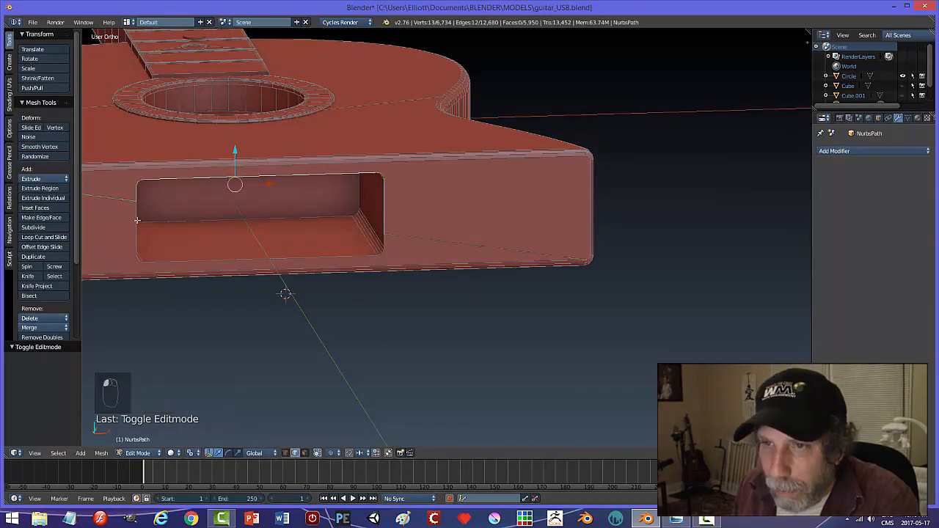
{"action": "right_click", "coordinate": [168, 261], "text": "alt+shift"}
{"action": "middle_click_drag", "start_coordinate": [324, 259], "coordinate": [354, 256]}
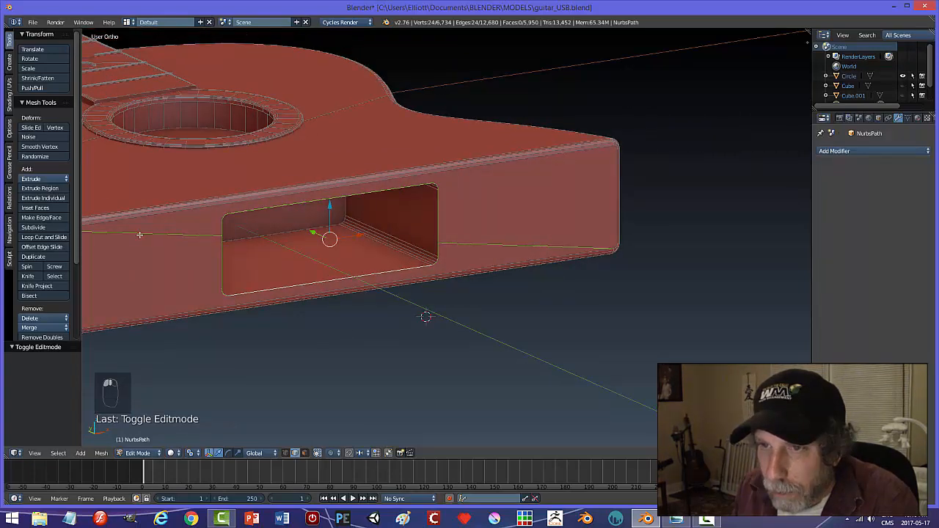
{"action": "middle_click_drag", "start_coordinate": [489, 253], "coordinate": [519, 244]}
Bevel the socket opening's edges by 0.010 with 3 segments, and return to Object Mode
{"action": "key", "text": "ctrl+b"}
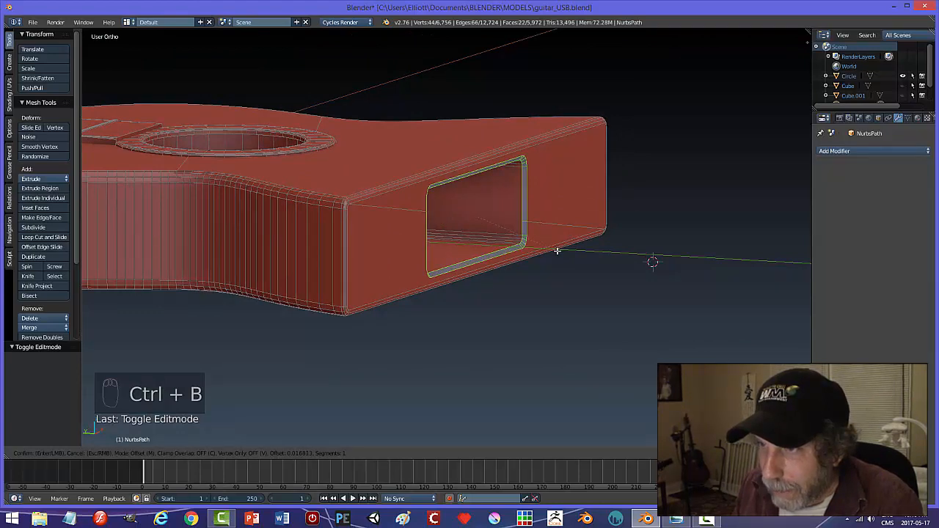
{"action": "scroll", "coordinate": [558, 251], "scroll_direction": "up", "scroll_amount": 2}
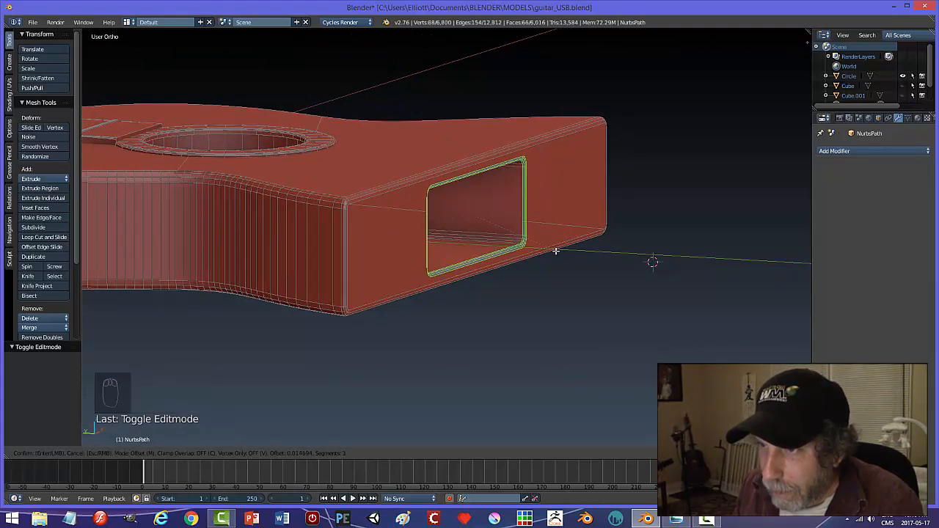
{"action": "left_click", "coordinate": [555, 251]}
{"action": "middle_click_drag", "start_coordinate": [576, 250], "coordinate": [507, 251]}
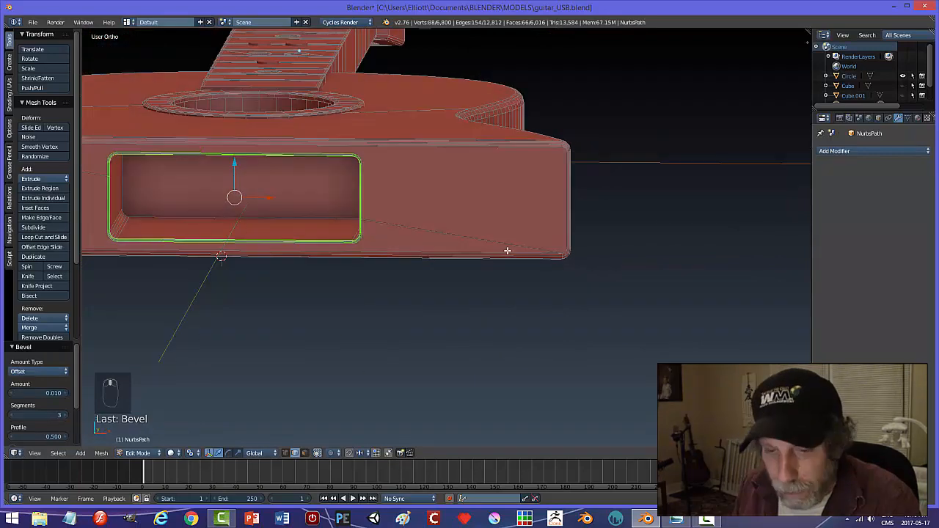
{"action": "key", "text": "a"}
{"action": "key", "text": "Tab"}
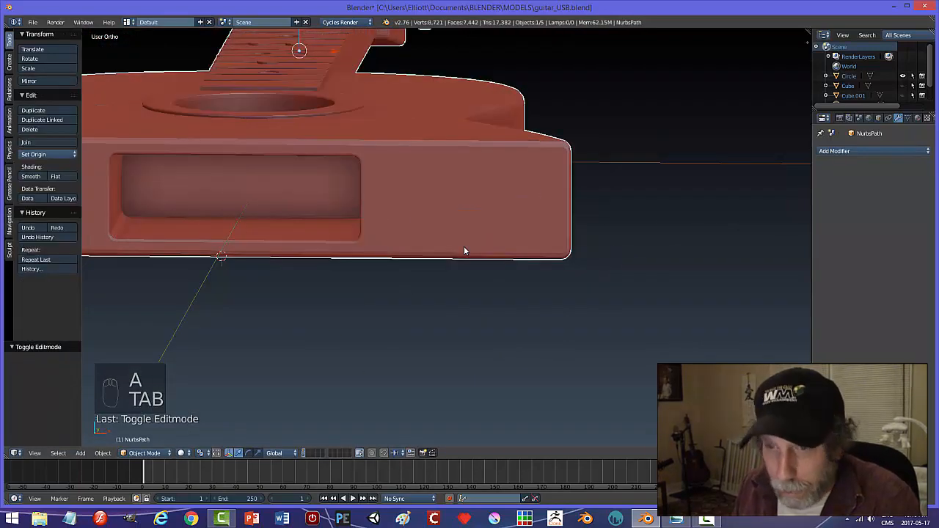
Save the file over the existing one and unhide all hidden objects
{"action": "key", "text": "a"}
{"action": "middle_click_drag", "start_coordinate": [387, 242], "coordinate": [416, 240]}
{"action": "key", "text": "ctrl+s"}
{"action": "left_click", "coordinate": [433, 218]}
{"action": "key", "text": "alt+h"}
Move the block -0.556 along Y, out of the guitar body toward the connector
{"action": "right_click", "coordinate": [382, 220]}
{"action": "scroll", "coordinate": [380, 240], "scroll_direction": "up", "scroll_amount": 2}
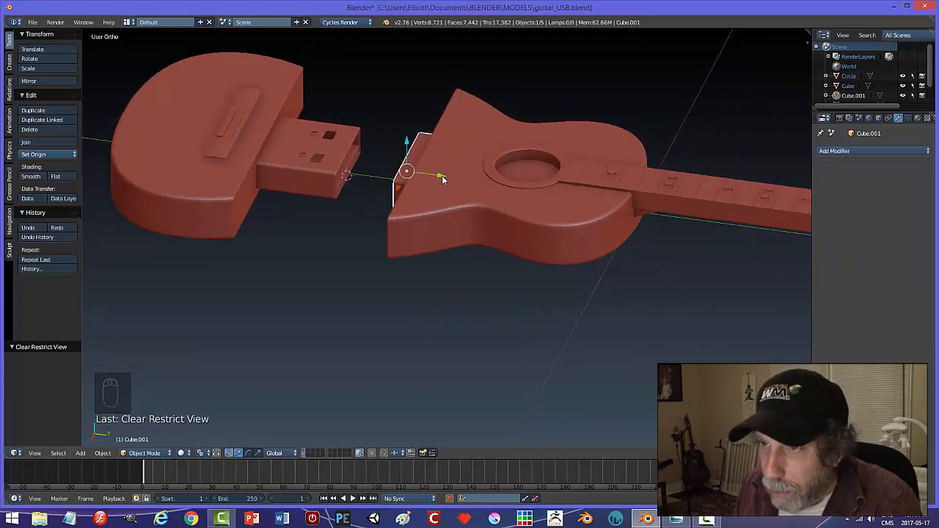
{"action": "left_click_drag", "start_coordinate": [443, 180], "coordinate": [393, 195]}
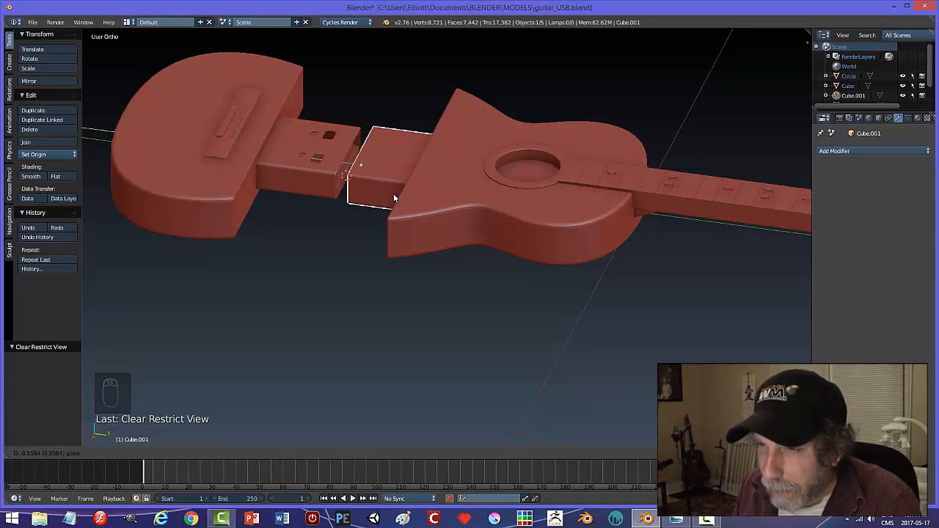
{"action": "left_click_drag", "start_coordinate": [394, 193], "coordinate": [393, 193]}
{"action": "middle_click_drag", "start_coordinate": [318, 228], "coordinate": [352, 200]}
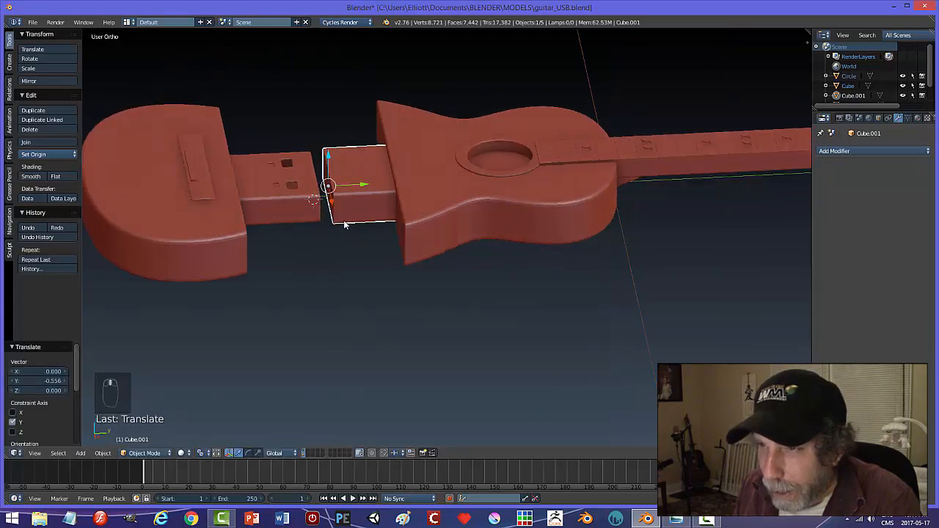
Hide the connector and move the block -2.051 along Y into the base's flat side, leaving it slightly protruding
{"action": "right_click", "coordinate": [265, 190]}
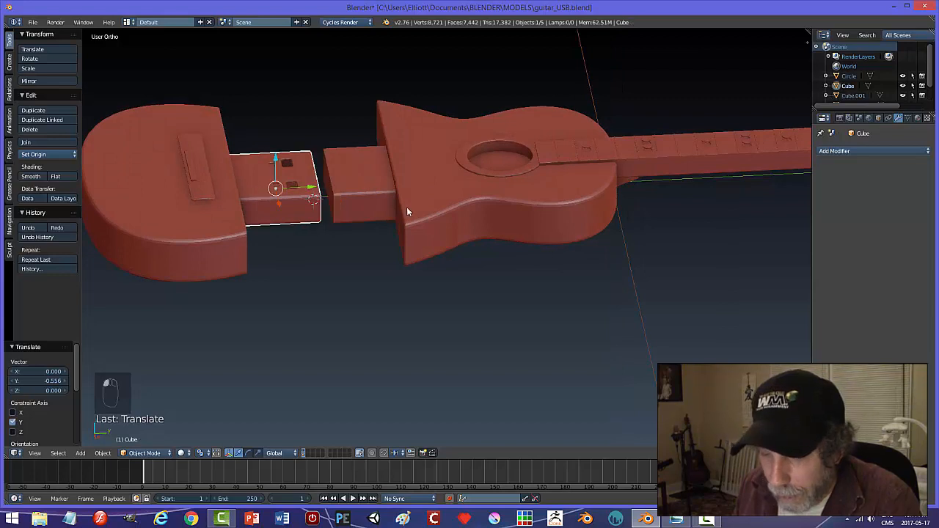
{"action": "key", "text": "h"}
{"action": "right_click_drag", "start_coordinate": [388, 177], "coordinate": [190, 185]}
{"action": "left_click_drag", "start_coordinate": [190, 187], "coordinate": [193, 188]}
{"action": "middle_click_drag", "start_coordinate": [320, 245], "coordinate": [267, 226]}
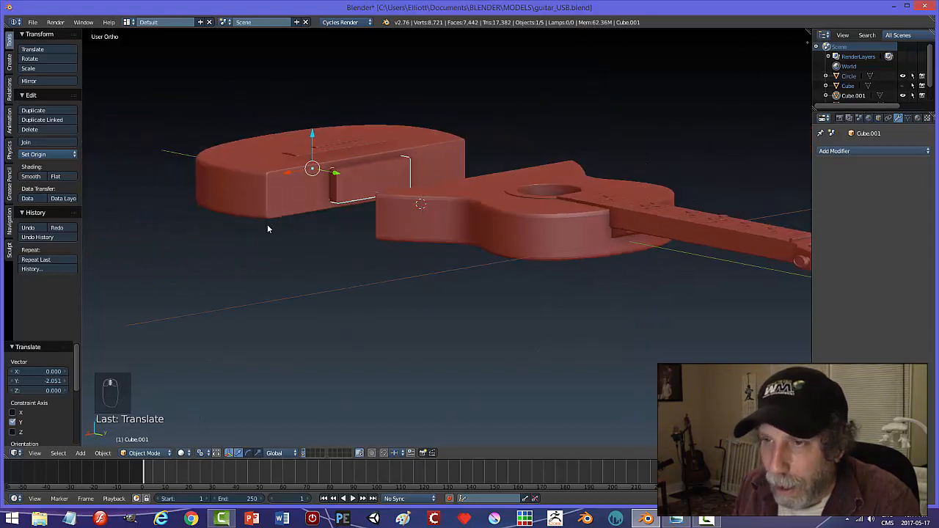
Save the file and cut the block out of the base with an applied Boolean Difference modifier
{"action": "right_click", "coordinate": [276, 209]}
{"action": "key", "text": "ctrl+s"}
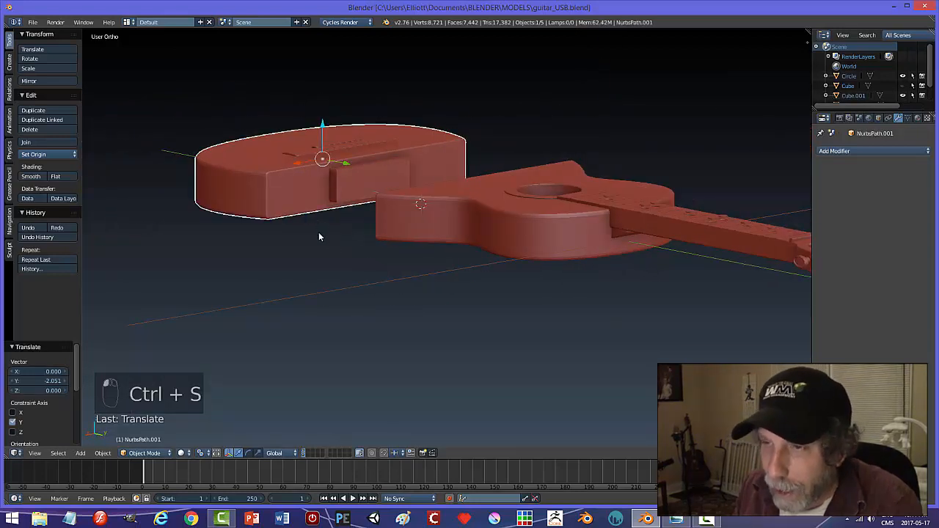
{"action": "left_click", "coordinate": [838, 151]}
{"action": "left_click", "coordinate": [755, 195]}
{"action": "left_click", "coordinate": [829, 207]}
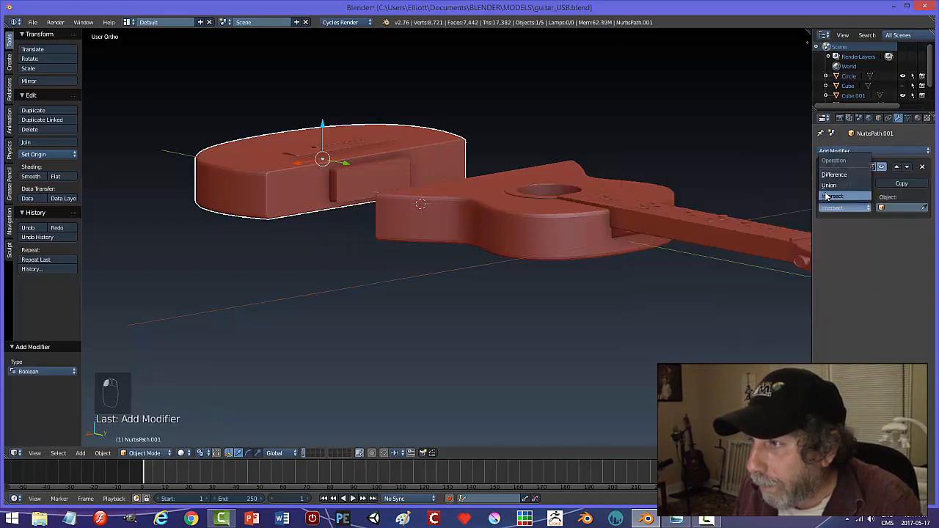
{"action": "left_click", "coordinate": [830, 176]}
{"action": "key", "text": "e"}
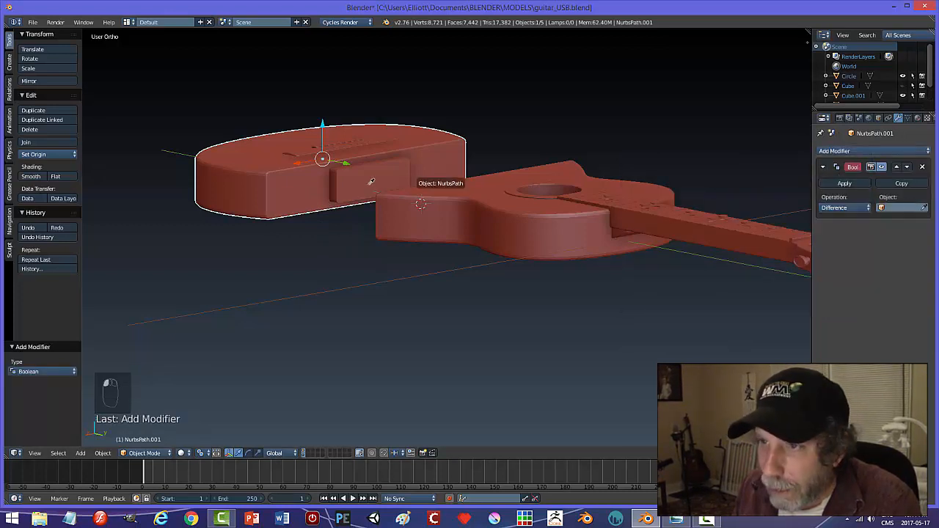
{"action": "left_click", "coordinate": [349, 173]}
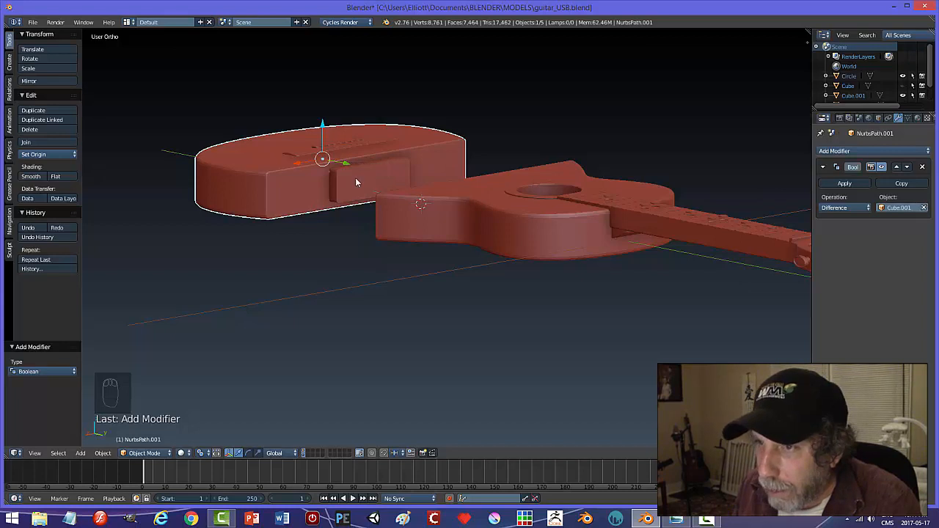
{"action": "left_click", "coordinate": [845, 184]}
Hide the block and the connector to expose the recess cut into the base
{"action": "right_click", "coordinate": [391, 176]}
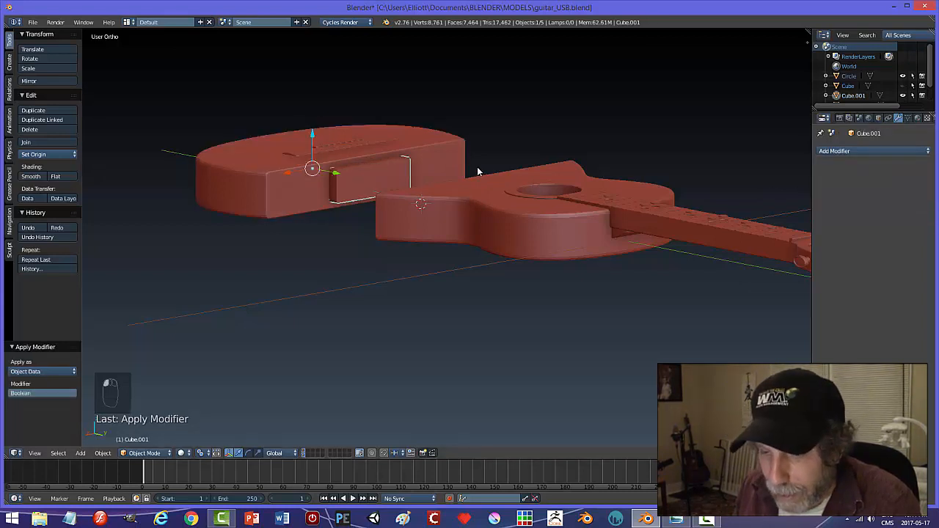
{"action": "key", "text": "h"}
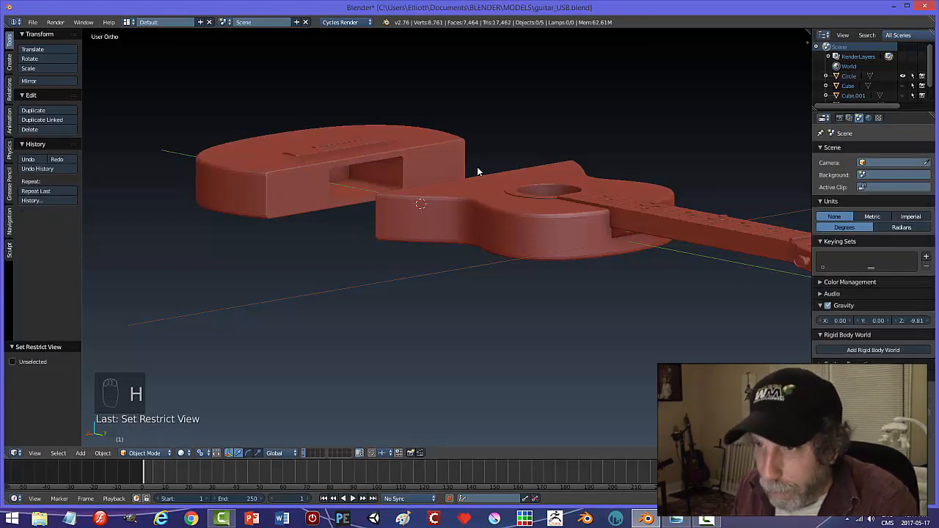
{"action": "key", "text": "alt+h"}
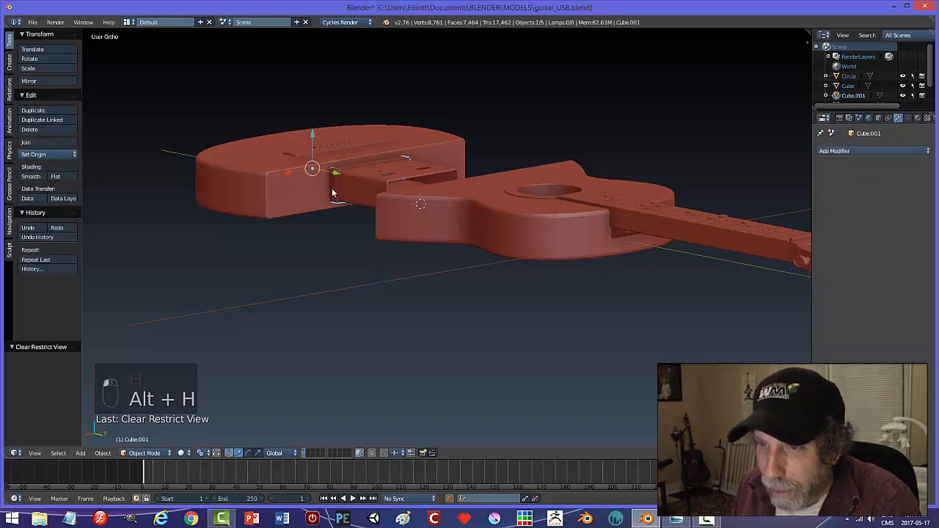
{"action": "key", "text": "h"}
{"action": "middle_click_drag", "start_coordinate": [330, 192], "coordinate": [359, 199]}
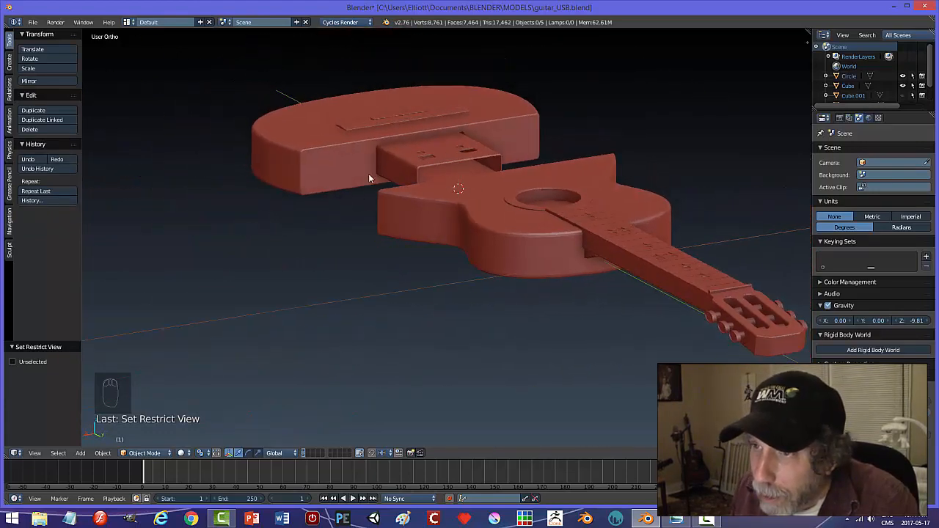
{"action": "right_click", "coordinate": [391, 163]}
{"action": "key", "text": "h"}
{"action": "scroll", "coordinate": [436, 179], "scroll_direction": "up", "scroll_amount": 2}
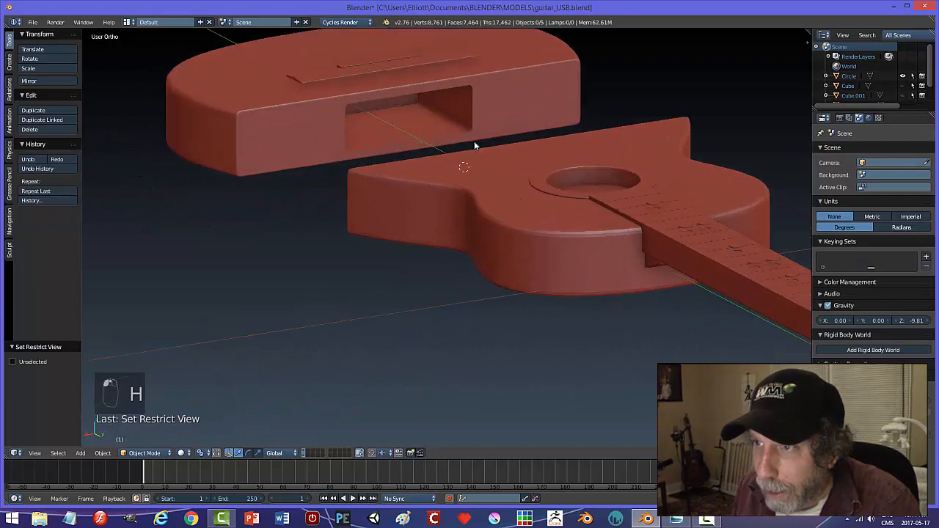
Bevel the edge loop around the recess opening on the base's flat side with a narrow three-segment bevel
{"action": "right_click", "coordinate": [496, 104]}
{"action": "key", "text": "Tab"}
{"action": "key", "text": "ctrl+Tab"}
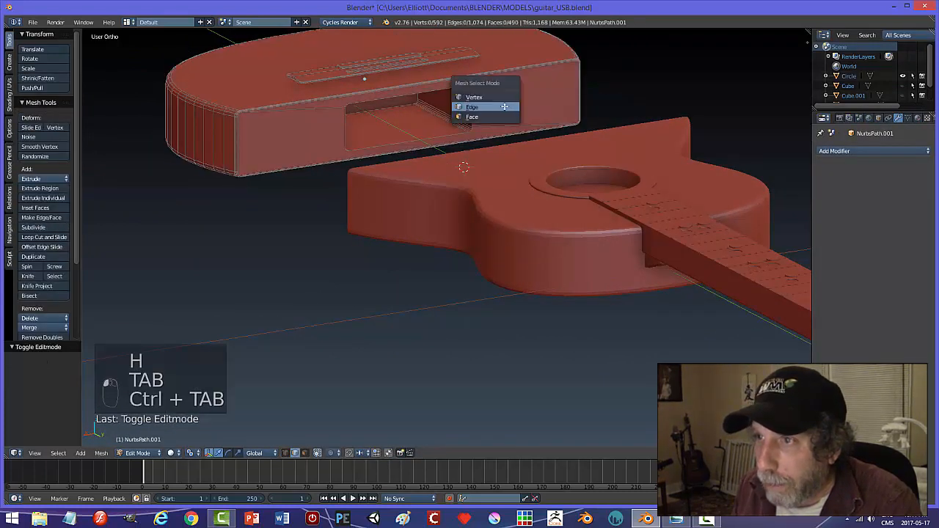
{"action": "left_click", "coordinate": [486, 107]}
{"action": "right_click", "coordinate": [412, 96], "text": "alt"}
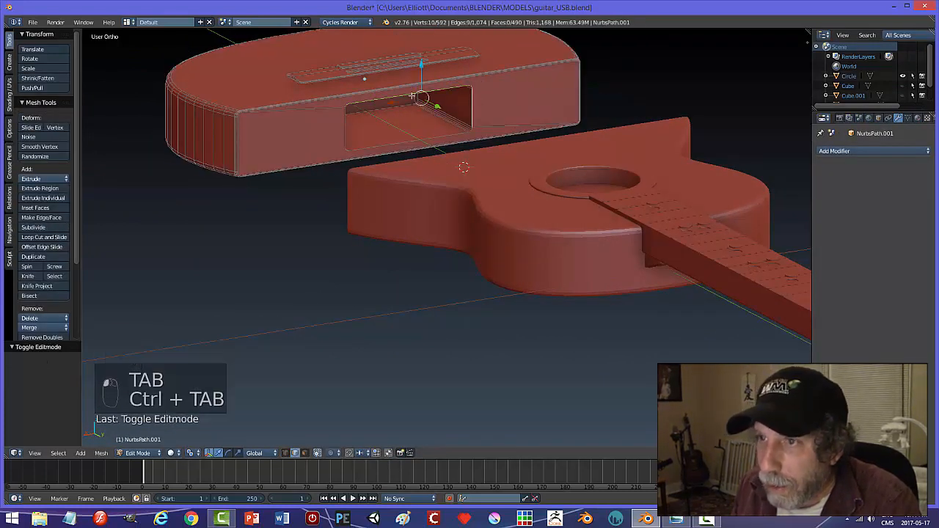
{"action": "right_click", "coordinate": [343, 124], "text": "alt+shift"}
{"action": "middle_click_drag", "start_coordinate": [481, 146], "coordinate": [406, 135]}
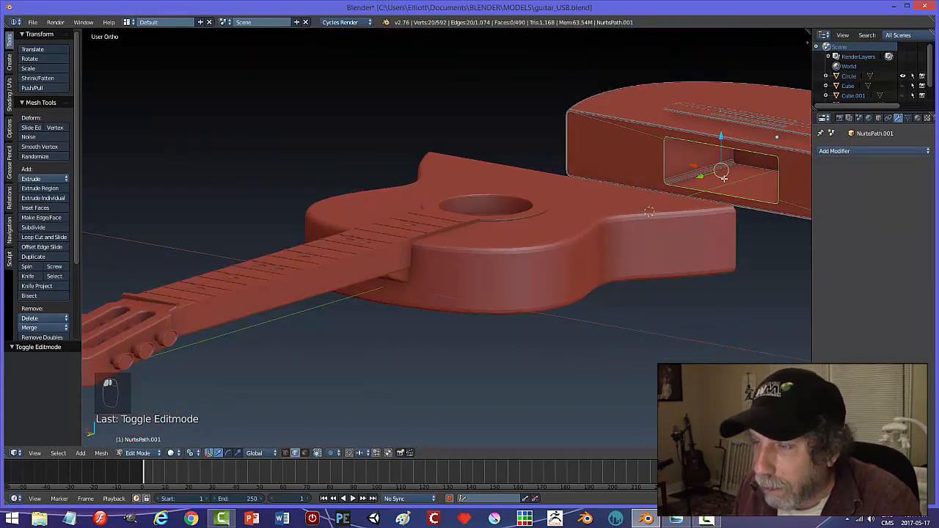
{"action": "middle_click_drag", "start_coordinate": [725, 179], "coordinate": [463, 187], "text": "shift"}
{"action": "scroll", "coordinate": [576, 195], "scroll_direction": "up", "scroll_amount": 3}
{"action": "middle_click_drag", "start_coordinate": [576, 195], "coordinate": [570, 190]}
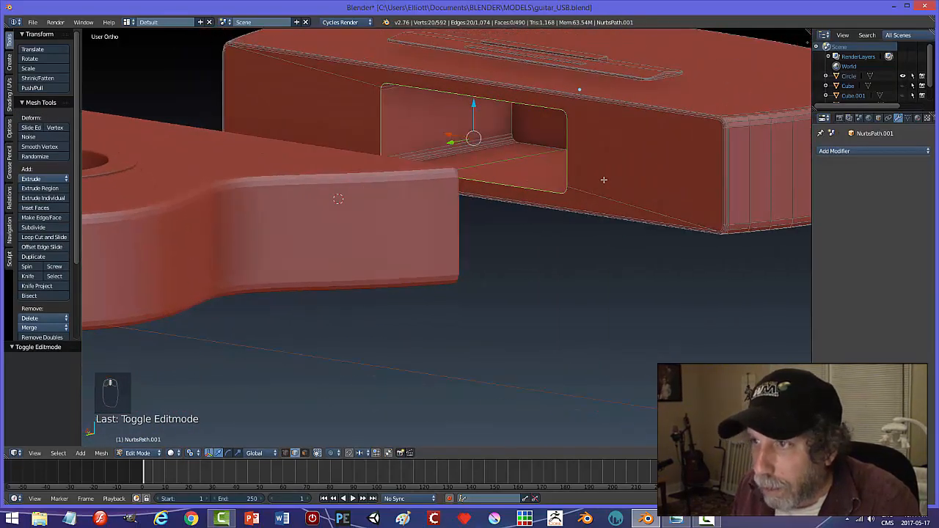
{"action": "key", "text": "ctrl+b"}
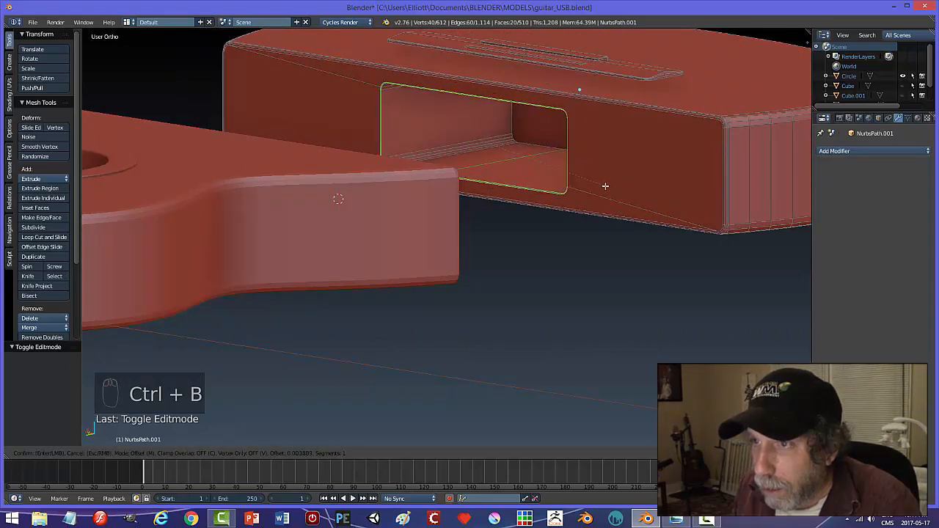
{"action": "scroll", "coordinate": [606, 189], "scroll_direction": "up", "scroll_amount": 2}
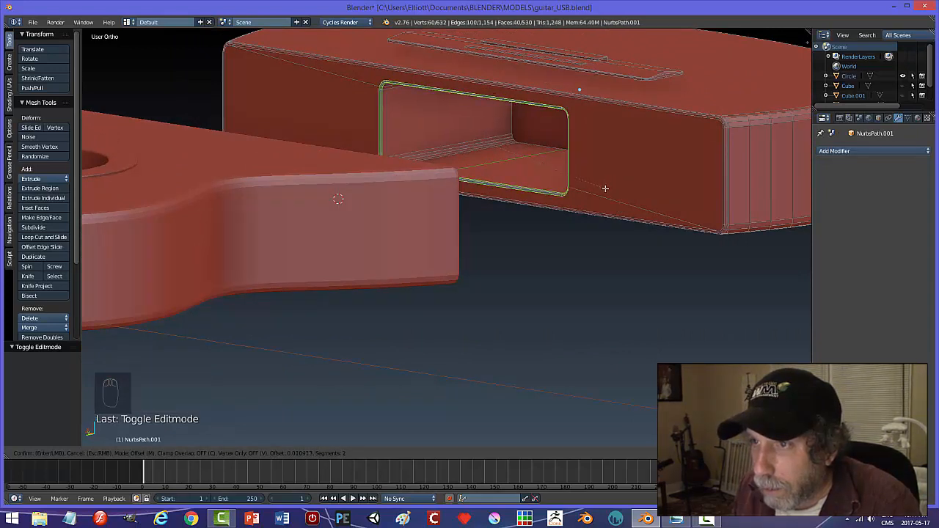
{"action": "left_click", "coordinate": [606, 188]}
{"action": "key", "text": "a"}
{"action": "key", "text": "Tab"}
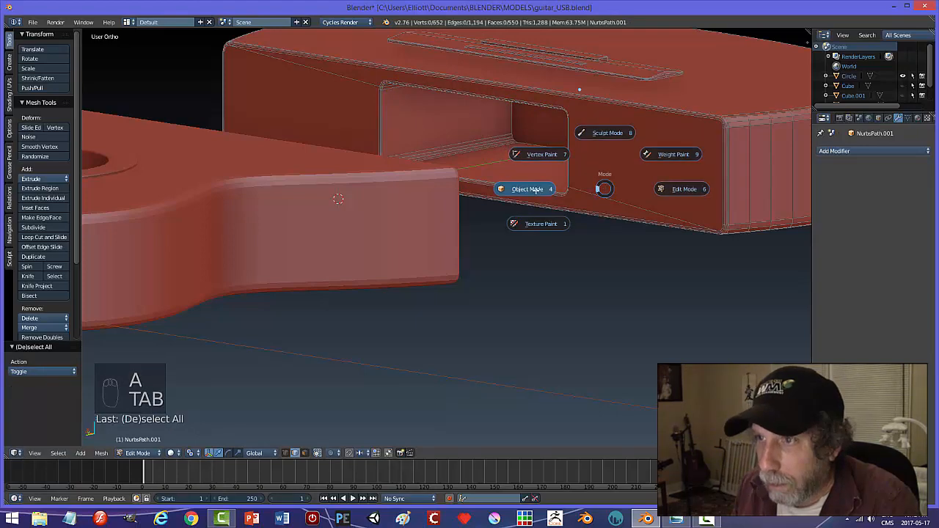
{"action": "key", "text": "a"}
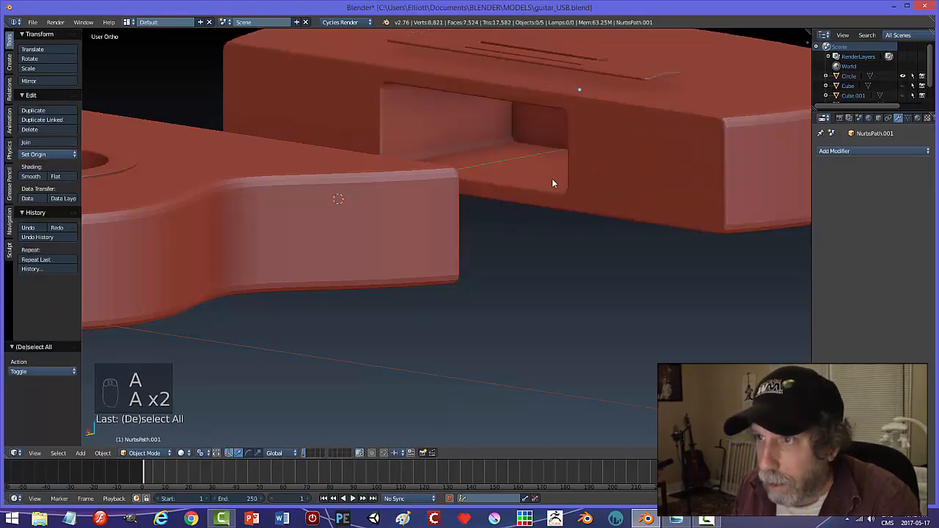
Reveal the hidden objects and hide the cutting block again, keeping the connector visible
{"action": "middle_click_drag", "start_coordinate": [552, 178], "coordinate": [403, 214]}
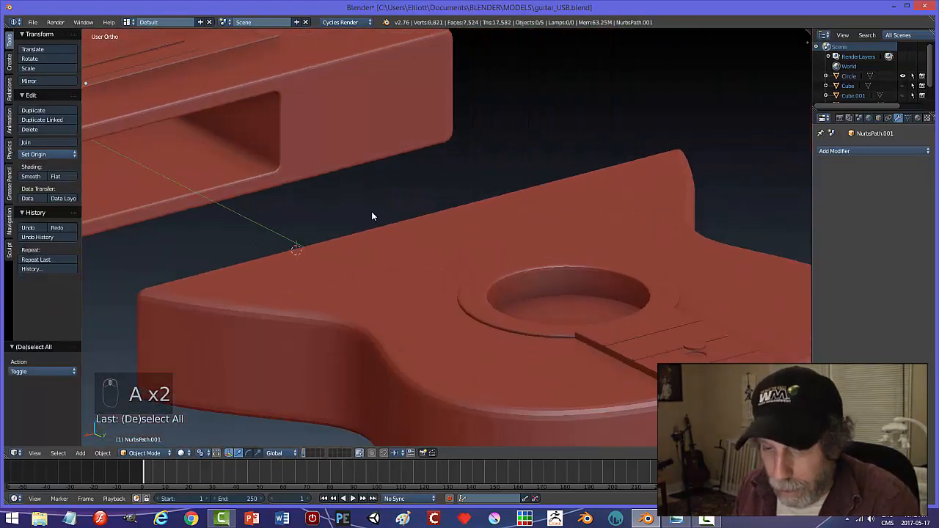
{"action": "key", "text": "alt+h"}
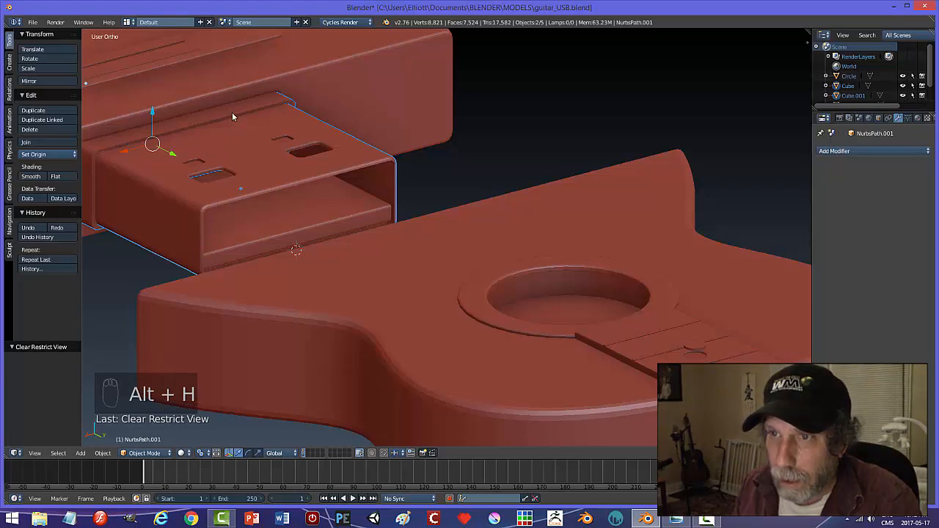
{"action": "key", "text": "h"}
{"action": "middle_click_drag", "start_coordinate": [282, 129], "coordinate": [332, 150]}
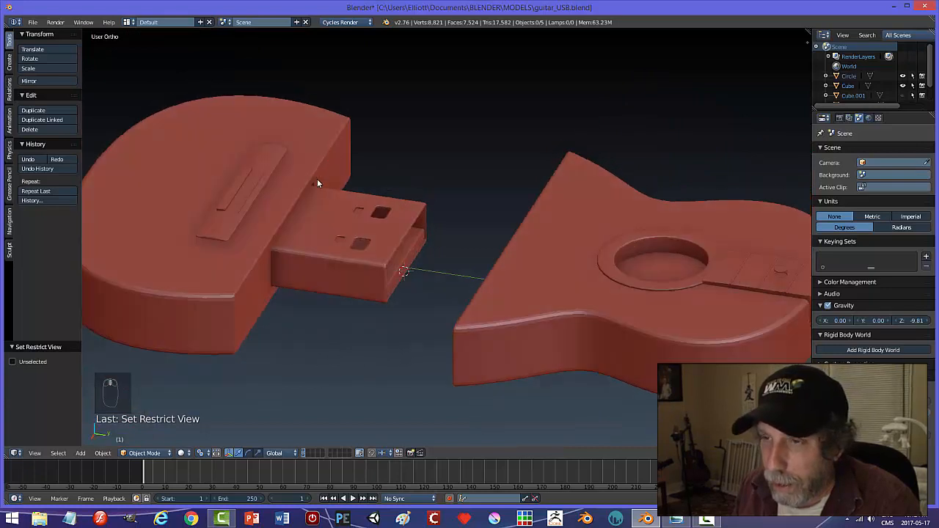
Move the connector -0.080 along Y, deeper into the base's recess, and save the file
{"action": "right_click", "coordinate": [339, 209]}
{"action": "key", "text": "g"}
{"action": "key", "text": "y"}
{"action": "left_click", "coordinate": [375, 251]}
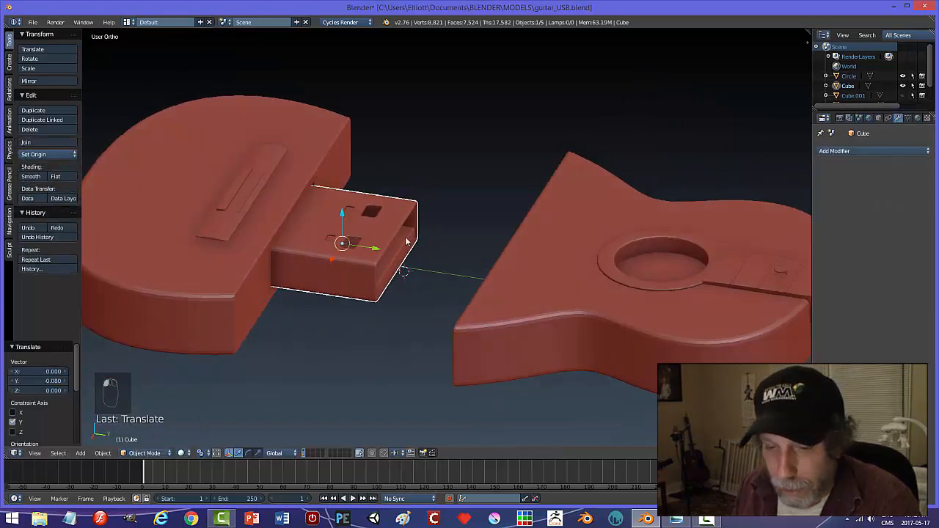
{"action": "key", "text": "a"}
{"action": "scroll", "coordinate": [425, 210], "scroll_direction": "down", "scroll_amount": 3}
{"action": "key", "text": "ctrl+s"}
{"action": "left_click", "coordinate": [432, 212]}
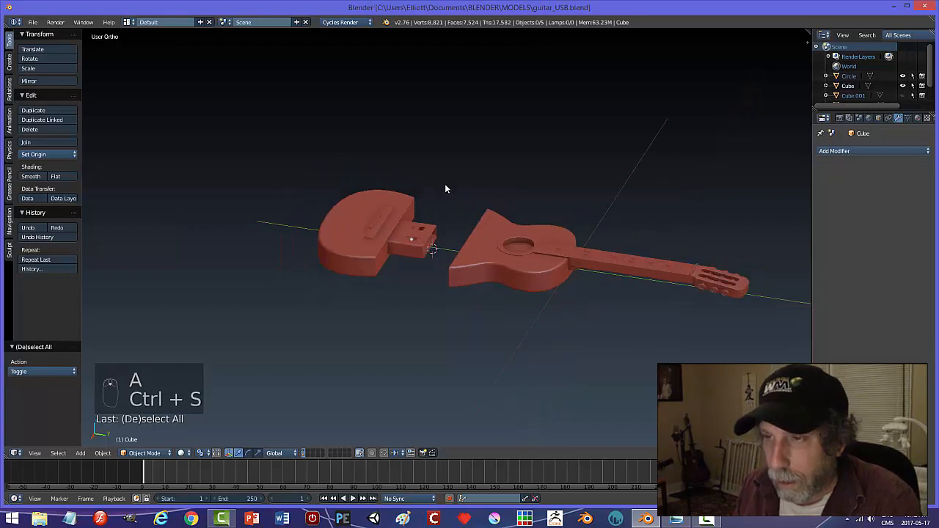
Select the connector and the base and move them together -0.147 along Y, away from the guitar body
{"action": "middle_click_drag", "start_coordinate": [445, 183], "coordinate": [491, 250]}
{"action": "right_click", "coordinate": [437, 262]}
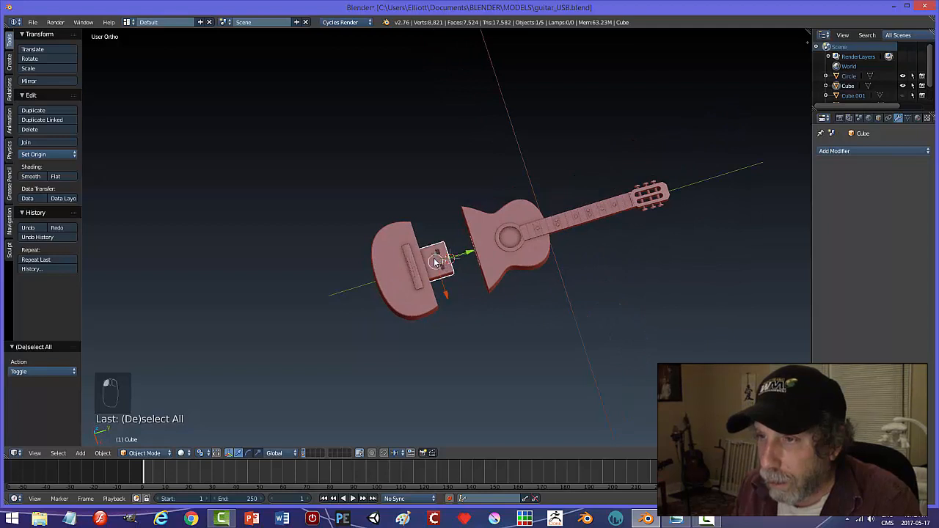
{"action": "right_click", "coordinate": [391, 272], "text": "shift"}
{"action": "key", "text": "g"}
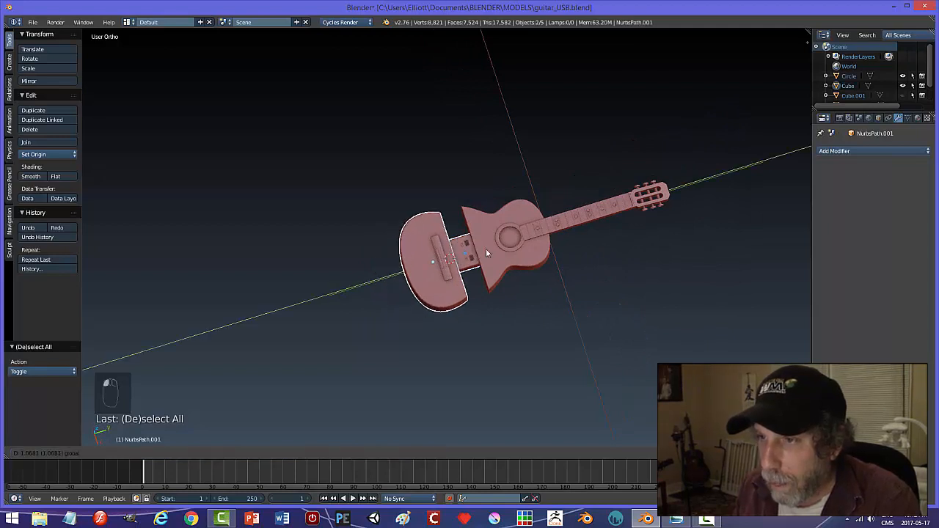
{"action": "left_click_drag", "start_coordinate": [499, 245], "coordinate": [442, 264]}
{"action": "middle_click_drag", "start_coordinate": [442, 264], "coordinate": [406, 248]}
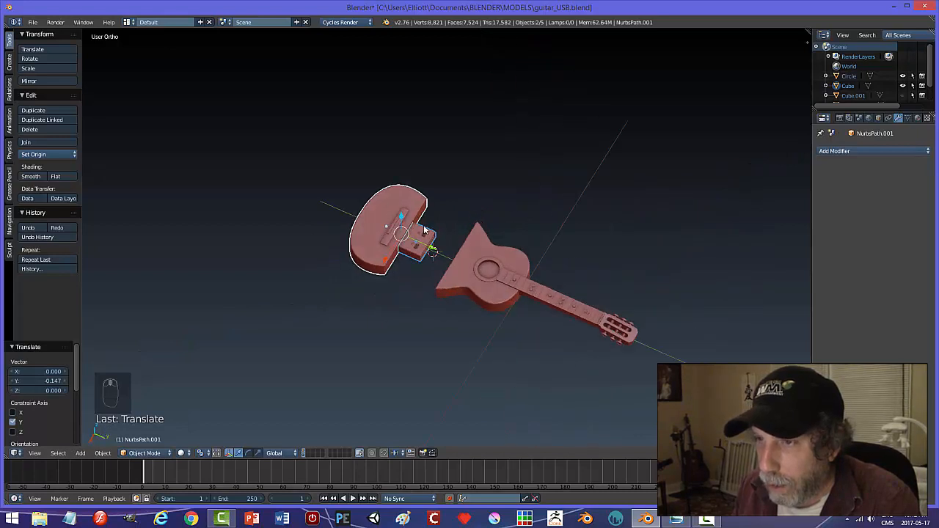
{"action": "mouse_move", "coordinate": [439, 209]}
{"action": "middle_mouse_down"}
{"action": "mouse_move", "coordinate": [411, 185]}
{"action": "mouse_move", "coordinate": [436, 218]}
{"action": "middle_mouse_up"}
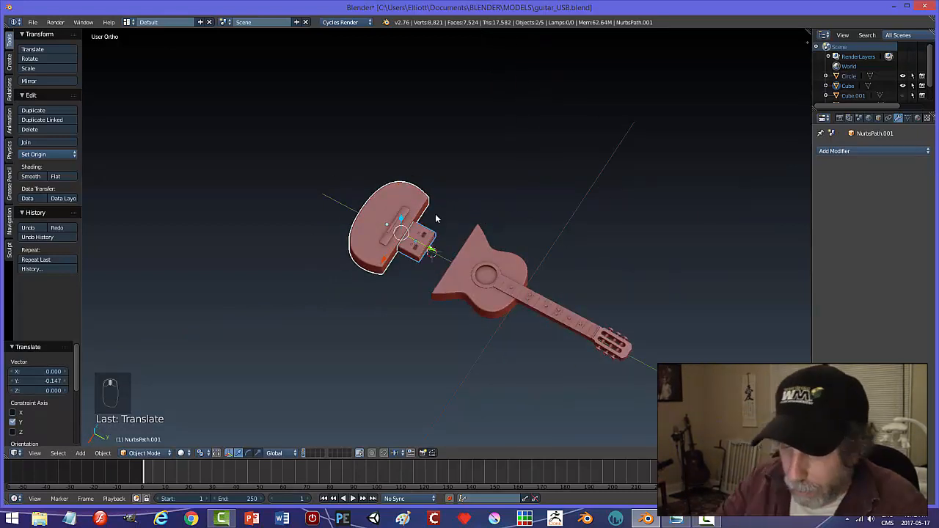
Join the connector and the base into one object and save the file
{"action": "key", "text": "ctrl+j"}
{"action": "key", "text": "a"}
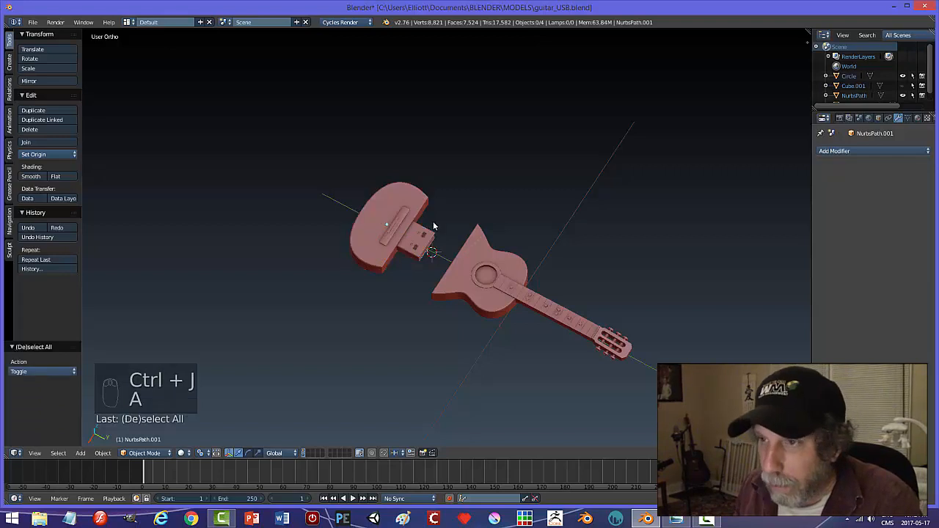
{"action": "middle_click_drag", "start_coordinate": [436, 218], "coordinate": [461, 218]}
{"action": "scroll", "coordinate": [448, 236], "scroll_direction": "up", "scroll_amount": 5}
{"action": "middle_click_drag", "start_coordinate": [391, 245], "coordinate": [507, 292]}
{"action": "key", "text": "ctrl+s"}
Snap the 3D cursor to the middle of the base's rounded end, using an edge selected in Edit Mode
{"action": "right_click", "coordinate": [528, 282]}
{"action": "key", "text": "Tab"}
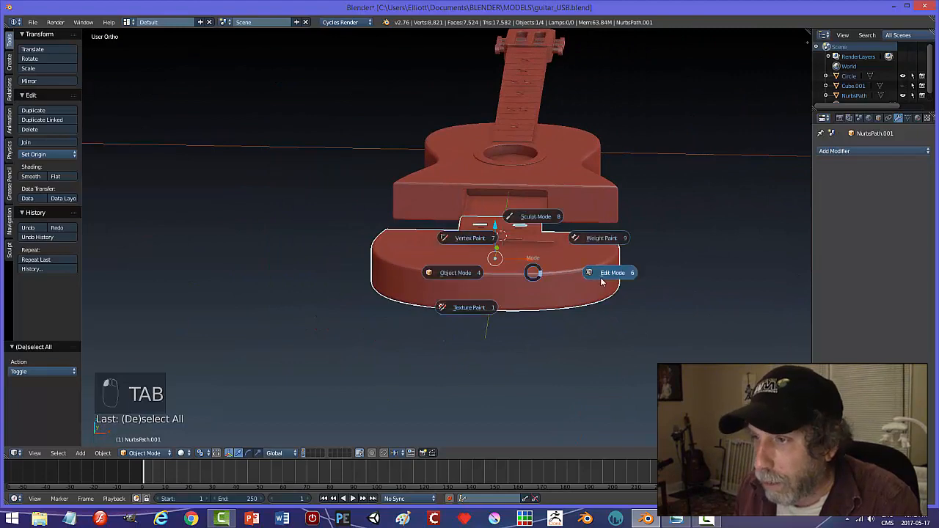
{"action": "middle_click_drag", "start_coordinate": [505, 297], "coordinate": [558, 299]}
{"action": "key", "text": "shift+s"}
{"action": "left_click", "coordinate": [559, 300]}
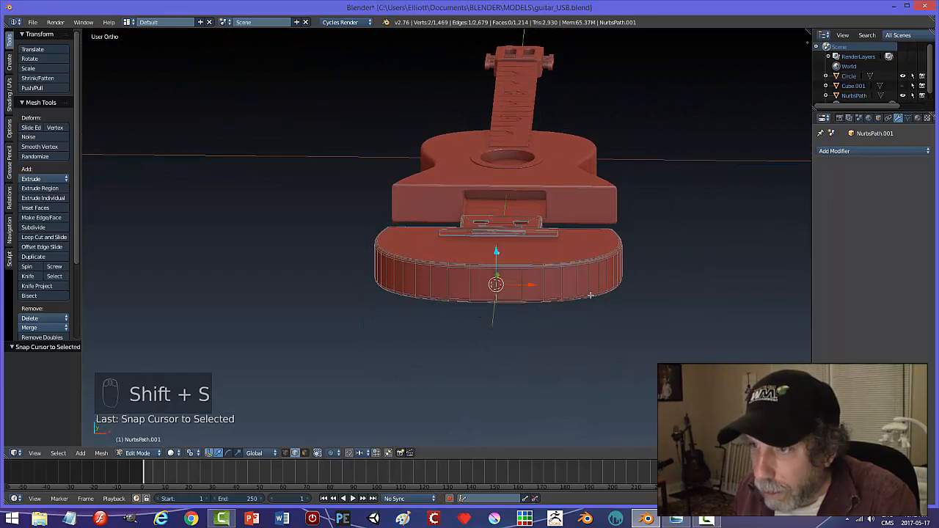
{"action": "key", "text": "Tab"}
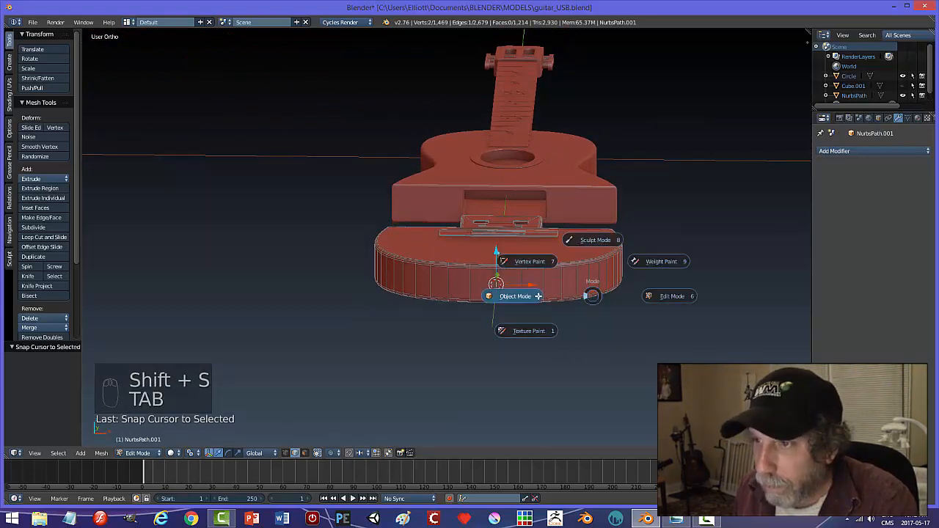
Add a mesh circle at the base's rounded end and rotate it 90 degrees about X
{"action": "key", "text": "shift+a"}
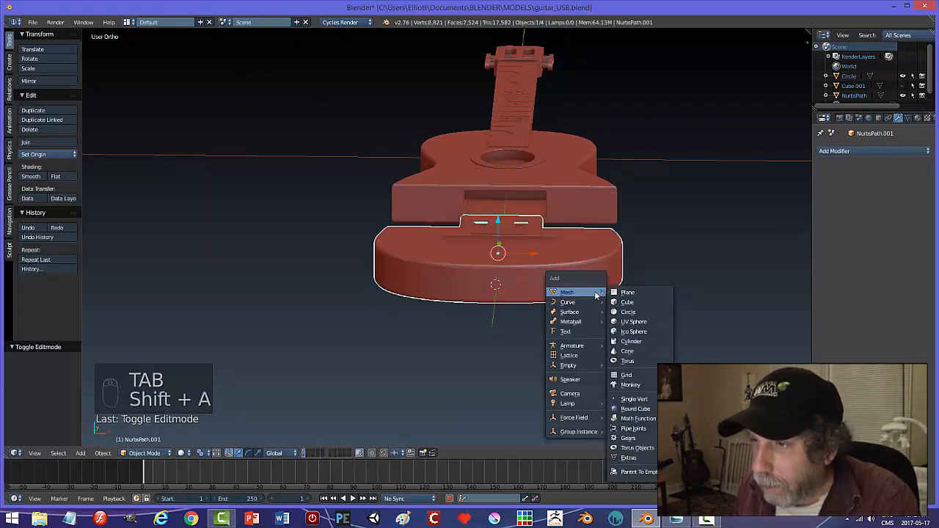
{"action": "left_click", "coordinate": [628, 312]}
{"action": "middle_click_drag", "start_coordinate": [624, 306], "coordinate": [592, 291]}
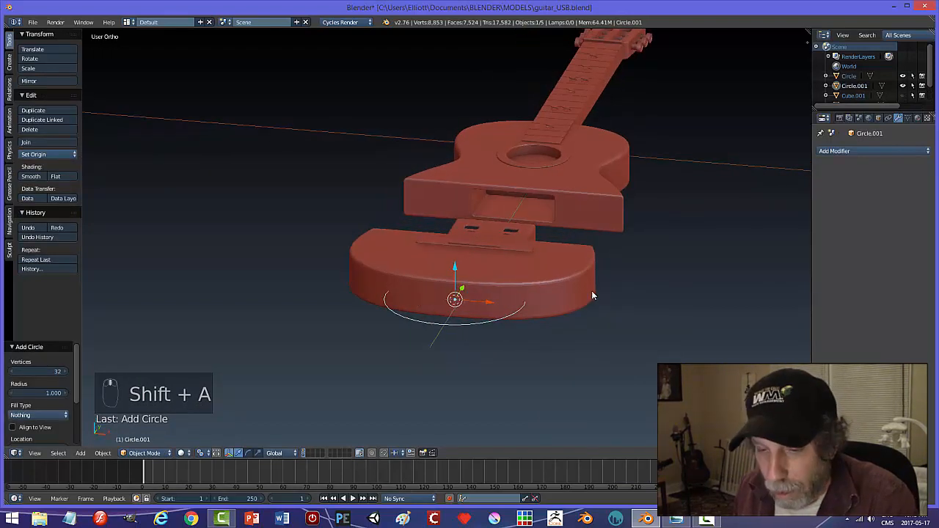
{"action": "key", "text": "r"}
{"action": "key", "text": "x"}
{"action": "key", "text": "9"}
{"action": "key", "text": "0"}
{"action": "key", "text": "Return"}
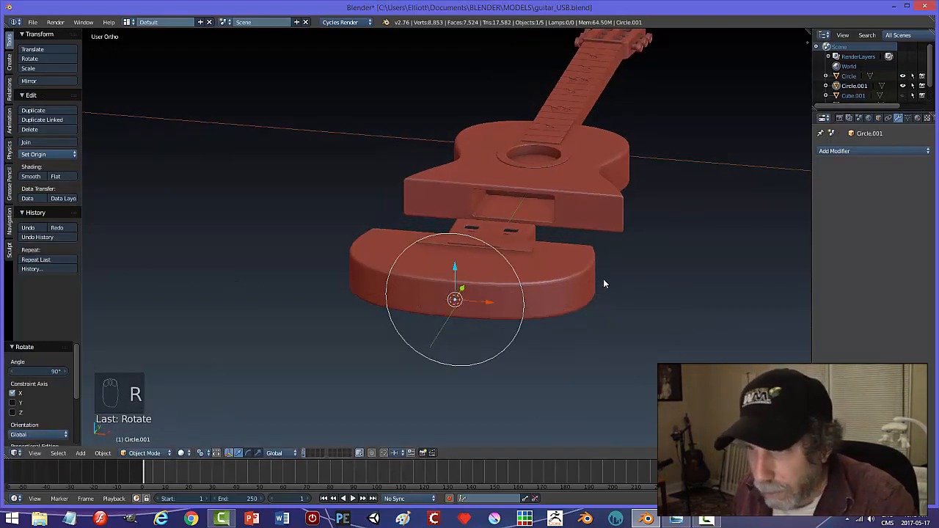
Scale the circle down by a factor of 0.123 to a small disc size
{"action": "key", "text": "s"}
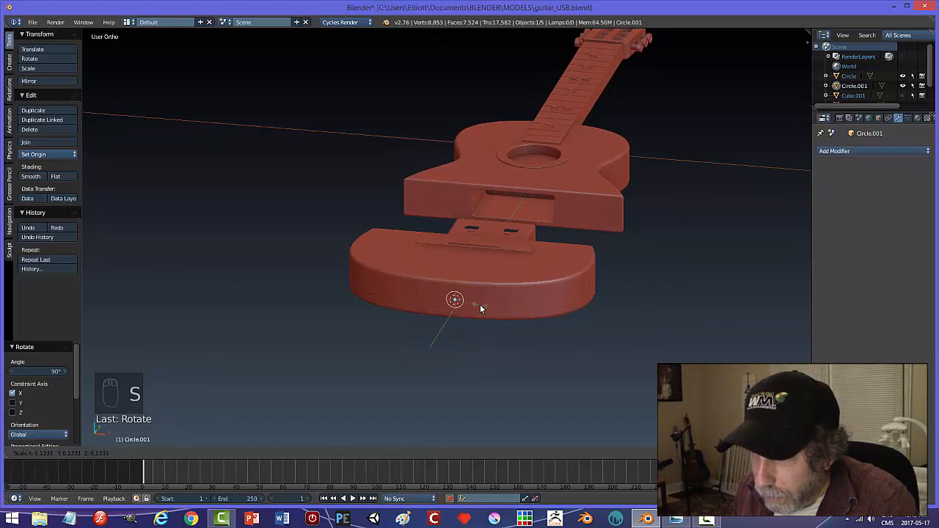
{"action": "left_click", "coordinate": [480, 305]}
{"action": "middle_click_drag", "start_coordinate": [538, 280], "coordinate": [512, 307]}
{"action": "scroll", "coordinate": [501, 284], "scroll_direction": "up", "scroll_amount": 2}
{"action": "middle_click_drag", "start_coordinate": [465, 366], "coordinate": [394, 273], "text": "shift"}
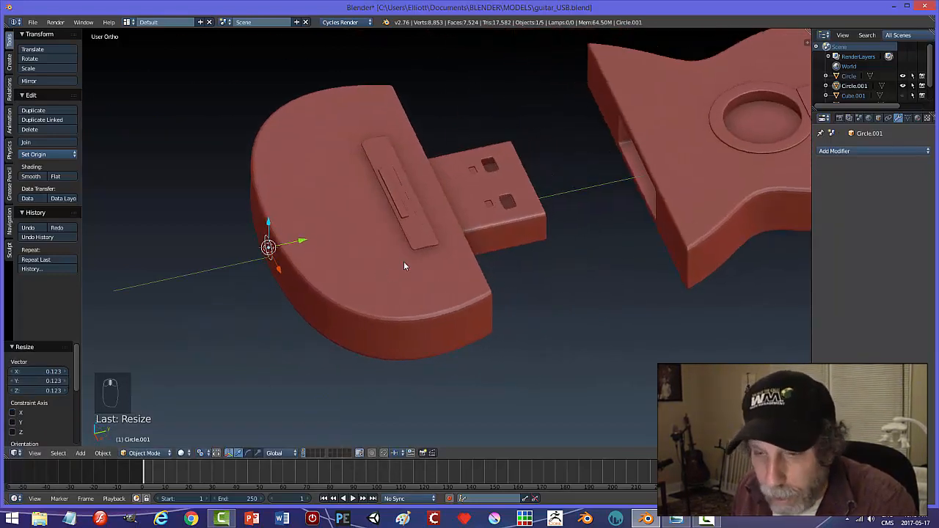
Fill the circle with a face and extrude it -0.042 along Y into a short cylinder
{"action": "key", "text": "Tab"}
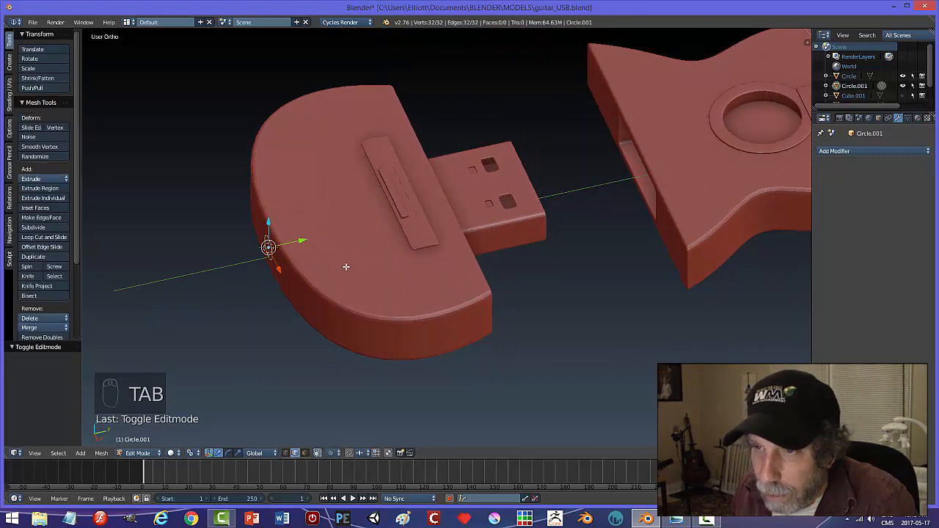
{"action": "key", "text": "f"}
{"action": "key", "text": "e"}
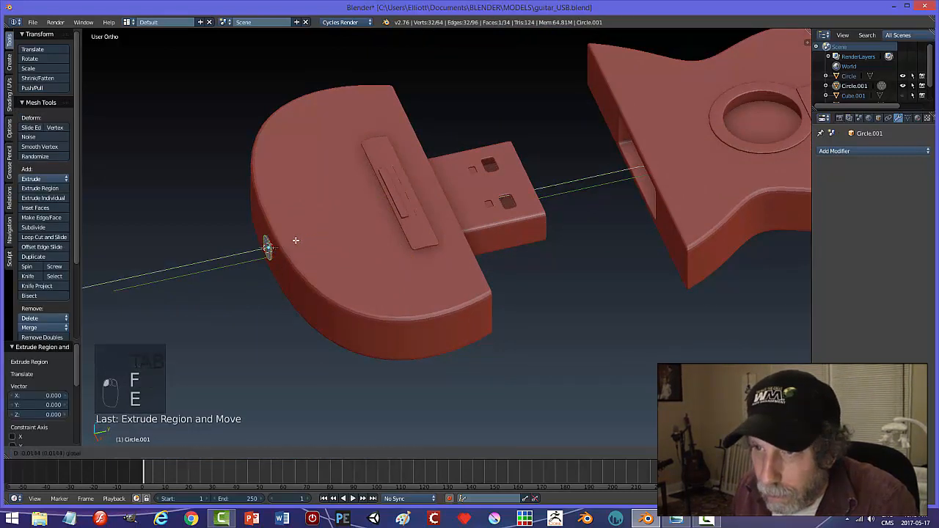
{"action": "left_click", "coordinate": [297, 241]}
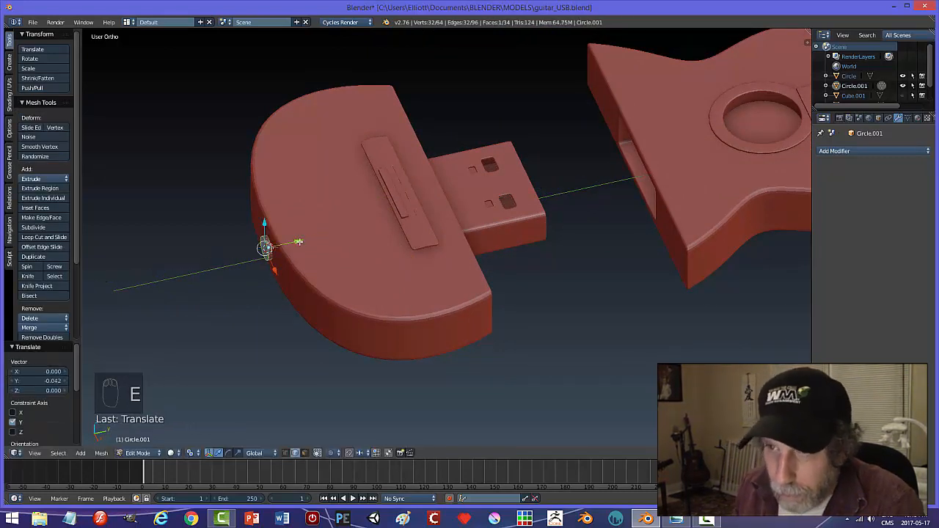
Make the normals of the whole small cylinder consistent
{"action": "key", "text": "a"}
{"action": "key", "text": "a"}
{"action": "key", "text": "ctrl+n"}
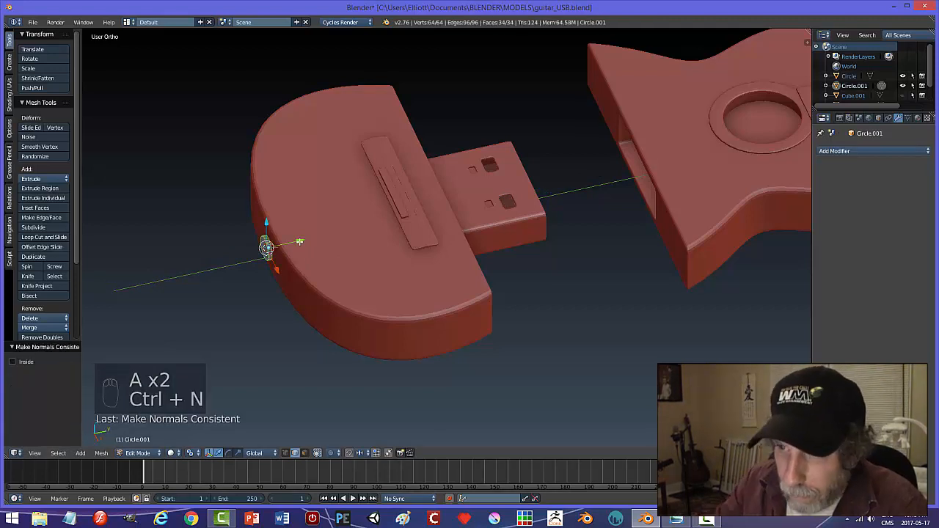
Extrude the small cylinder's outer face -0.031 along Y and scale it by 1.257 to flare the end
{"action": "key", "text": "KP_Decimal"}
{"action": "middle_click_drag", "start_coordinate": [299, 241], "coordinate": [429, 264]}
{"action": "key", "text": "a"}
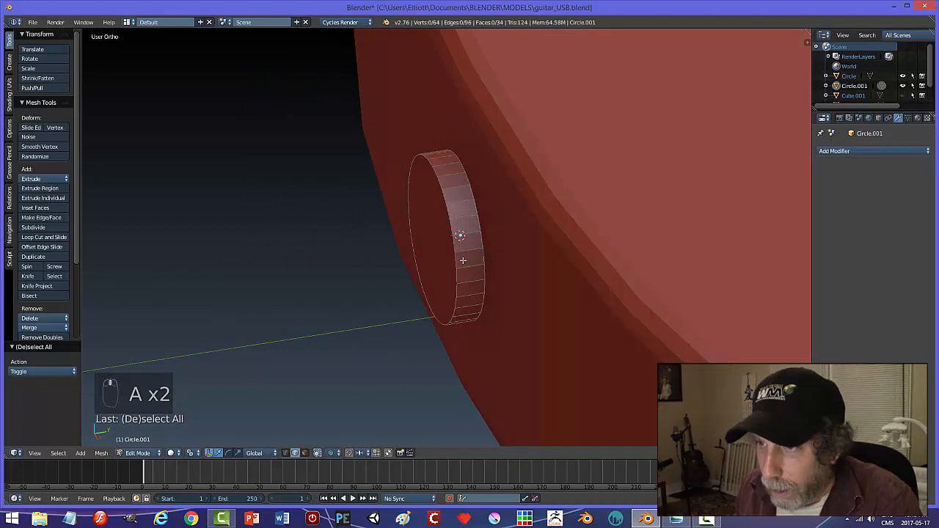
{"action": "key", "text": "ctrl+Tab"}
{"action": "left_click", "coordinate": [424, 270]}
{"action": "right_click", "coordinate": [434, 254]}
{"action": "middle_click_drag", "start_coordinate": [492, 266], "coordinate": [478, 258]}
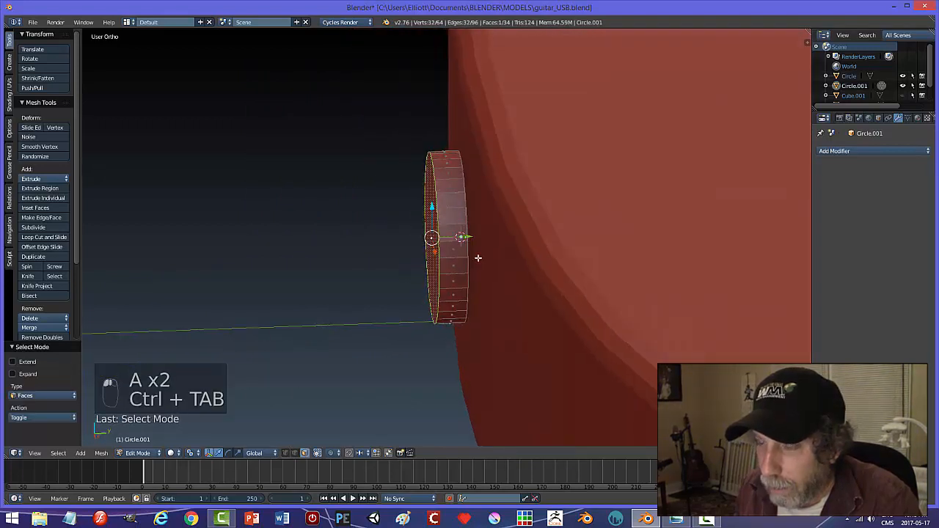
{"action": "key", "text": "e"}
{"action": "right_click", "coordinate": [478, 257]}
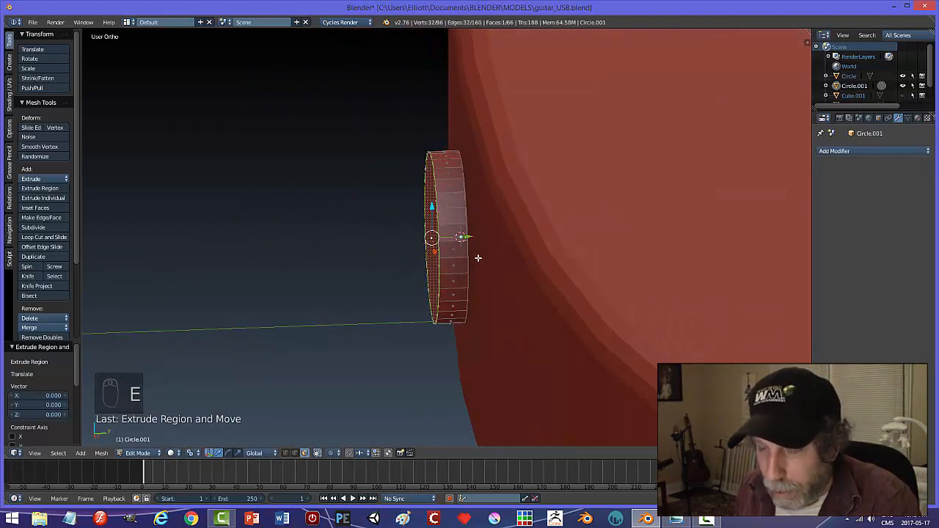
{"action": "left_click", "coordinate": [478, 258]}
{"action": "left_click_drag", "start_coordinate": [468, 238], "coordinate": [447, 241]}
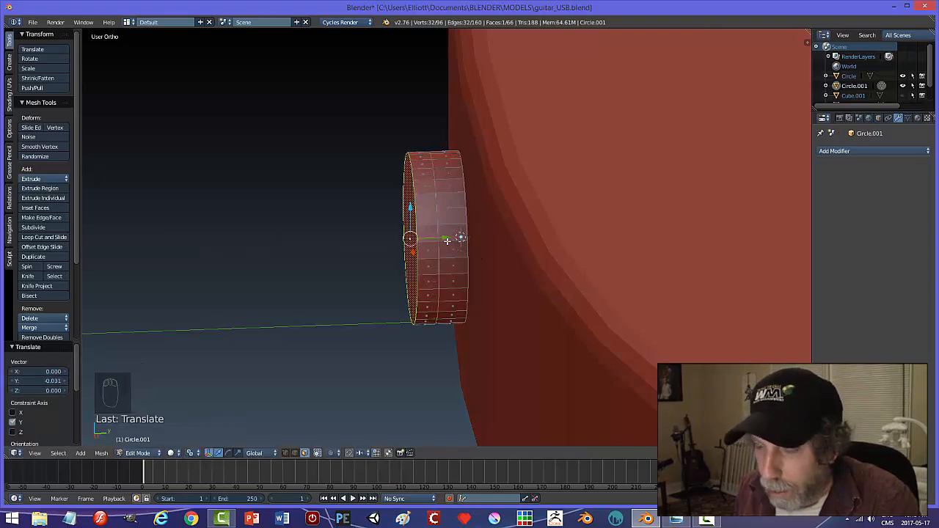
{"action": "key", "text": "s"}
{"action": "left_click", "coordinate": [452, 249]}
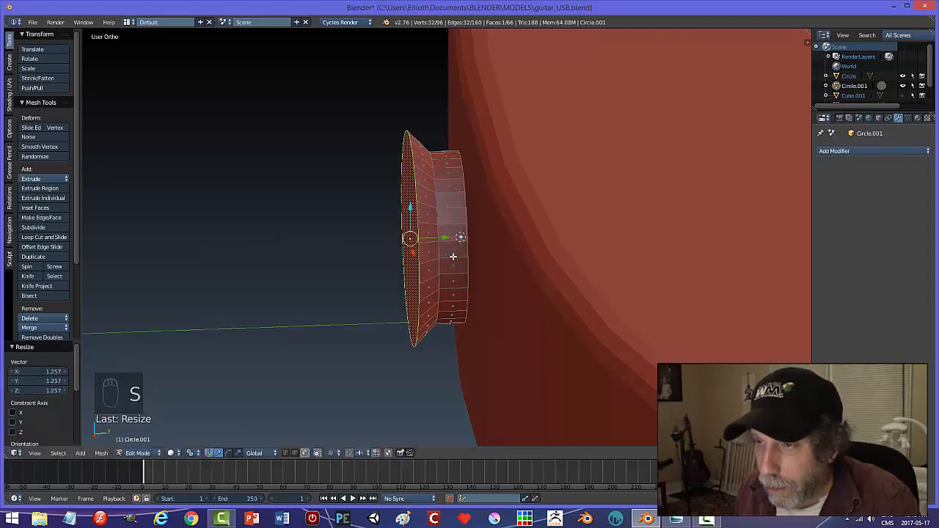
Extrude the strap button's flared outer face -0.089 along Y to form a thick cylindrical rim
{"action": "middle_click_drag", "start_coordinate": [451, 237], "coordinate": [451, 272]}
{"action": "key", "text": "e"}
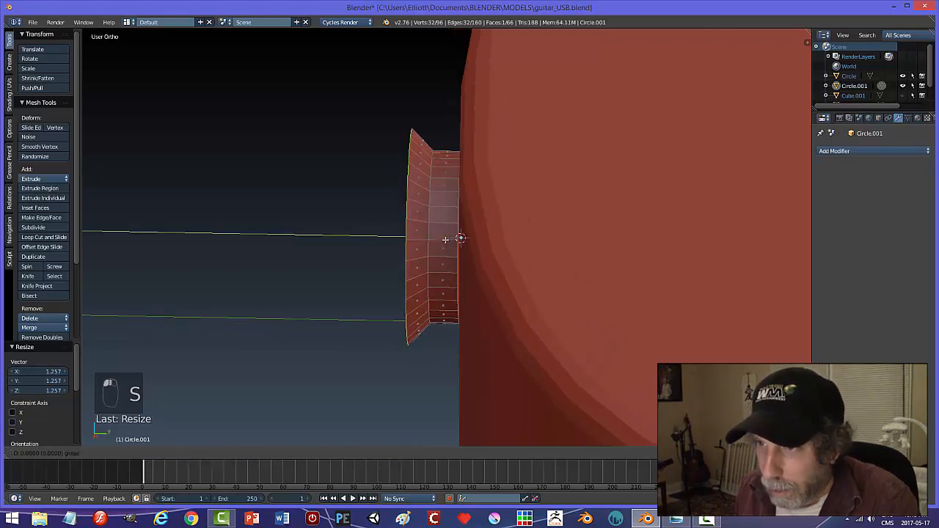
{"action": "left_click", "coordinate": [445, 269]}
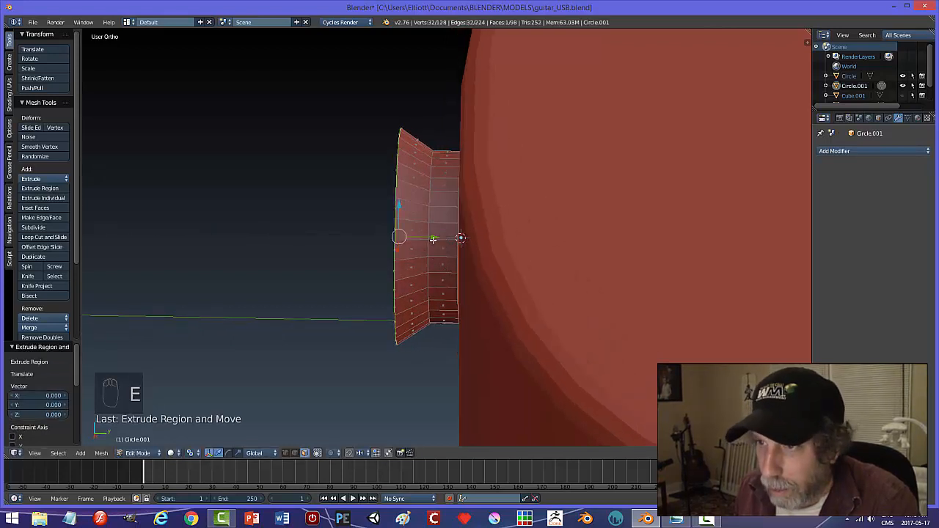
{"action": "left_click_drag", "start_coordinate": [433, 240], "coordinate": [371, 249]}
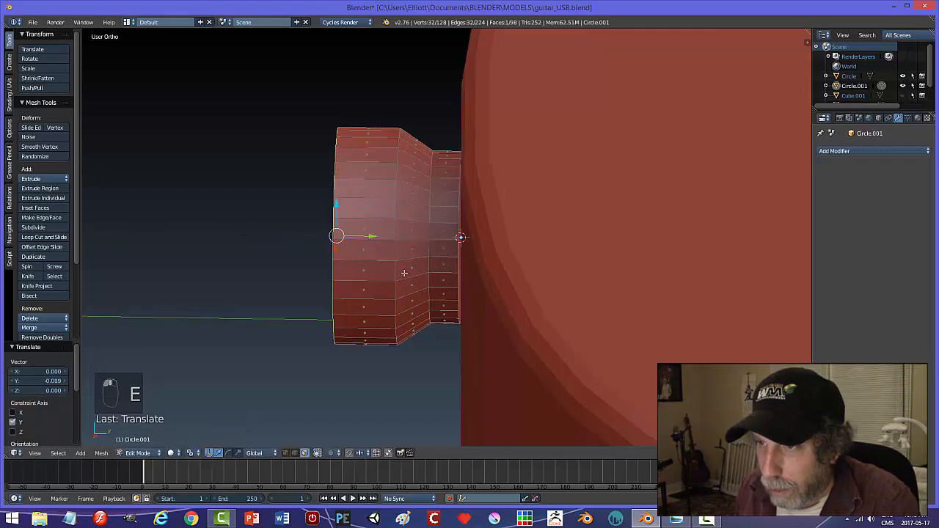
{"action": "middle_click_drag", "start_coordinate": [405, 273], "coordinate": [480, 279]}
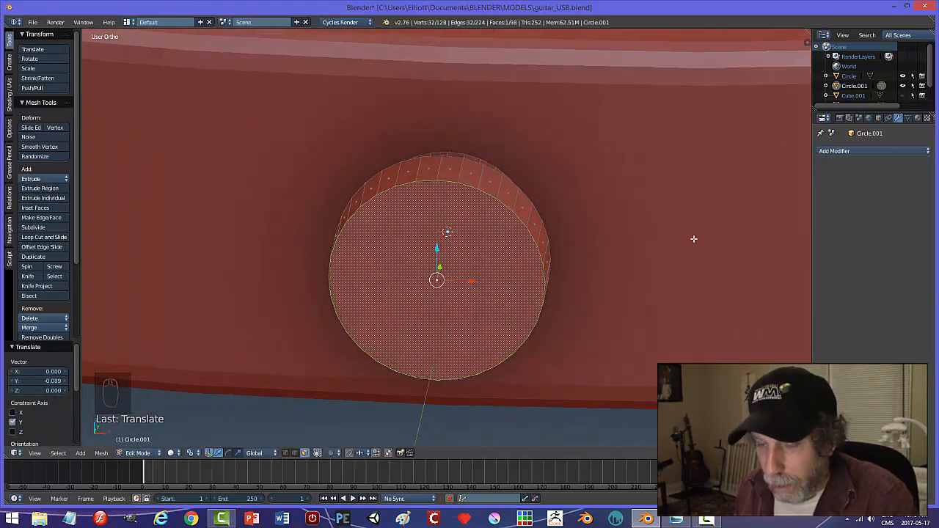
{"action": "middle_click_drag", "start_coordinate": [693, 239], "coordinate": [600, 253]}
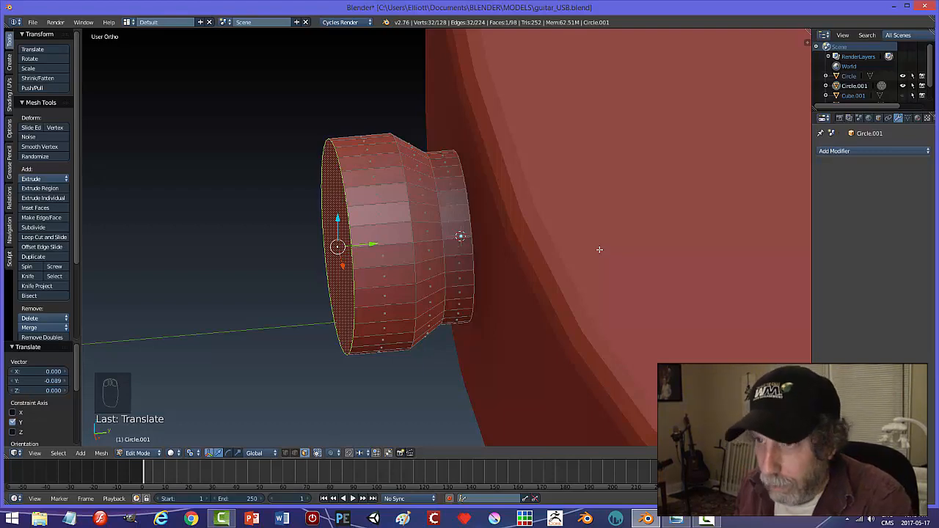
Inset the strap button's outer end face with a thickness of 0.1422
{"action": "key", "text": "i"}
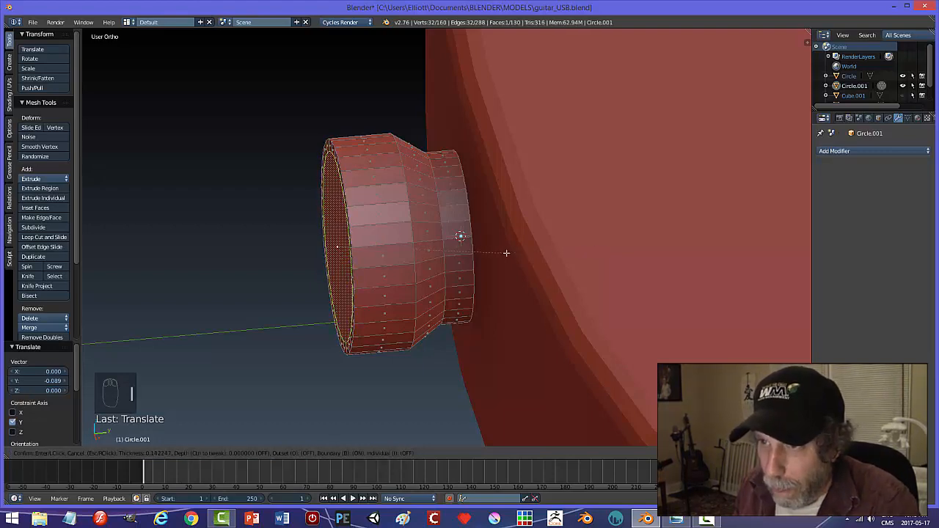
{"action": "left_click", "coordinate": [506, 251]}
{"action": "middle_click_drag", "start_coordinate": [505, 251], "coordinate": [461, 257]}
Extrude the inset face inward along Y and scale it by 0.816 to form a tapered recess
{"action": "key", "text": "e"}
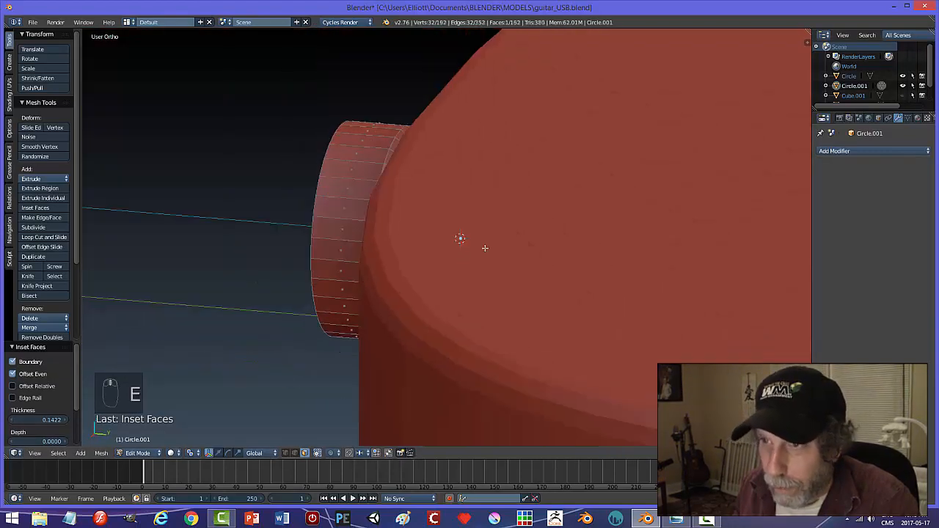
{"action": "left_click", "coordinate": [485, 248]}
{"action": "left_click_drag", "start_coordinate": [378, 232], "coordinate": [394, 236]}
{"action": "middle_click_drag", "start_coordinate": [394, 236], "coordinate": [487, 223]}
{"action": "key", "text": "s"}
{"action": "left_click", "coordinate": [659, 200]}
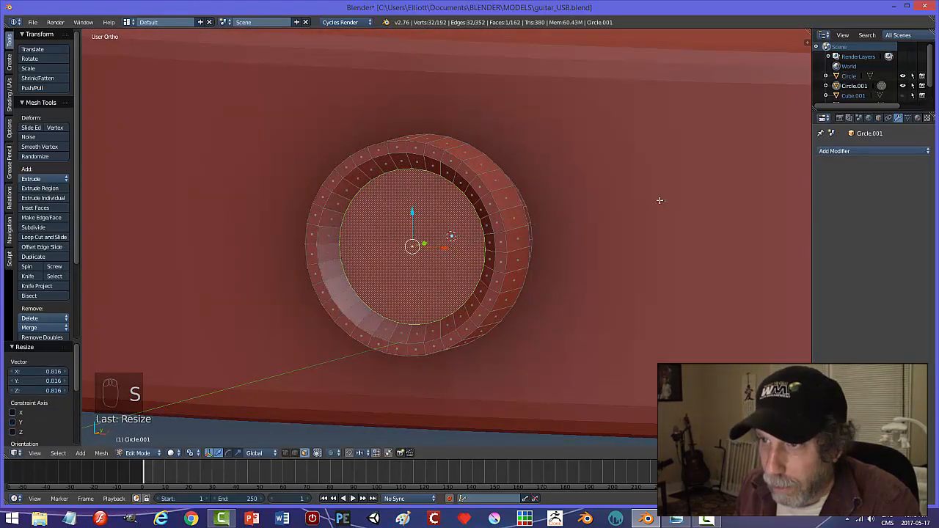
Bevel the inner and outer edge loops of the strap button's end rim with 3 segments
{"action": "key", "text": "a"}
{"action": "middle_click_drag", "start_coordinate": [562, 232], "coordinate": [558, 228]}
{"action": "key", "text": "ctrl+Tab"}
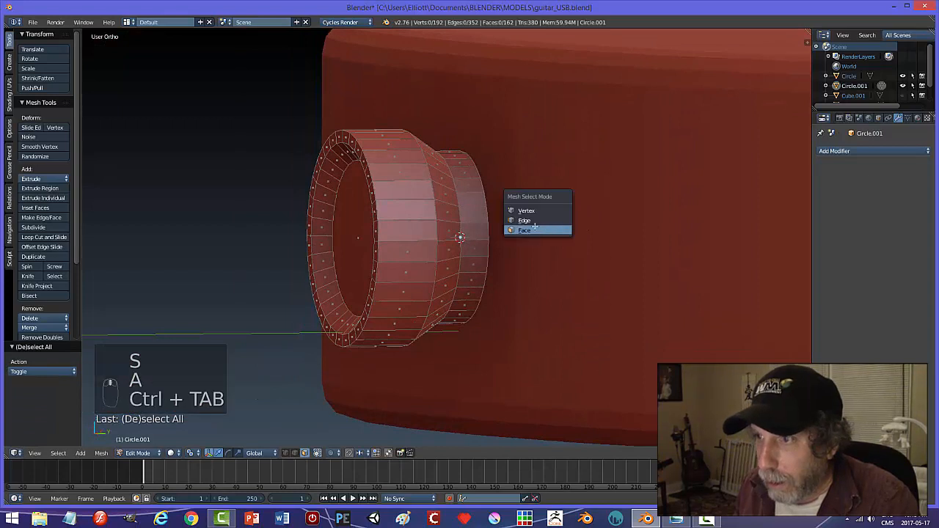
{"action": "left_click", "coordinate": [539, 218]}
{"action": "right_click", "coordinate": [377, 193], "text": "alt"}
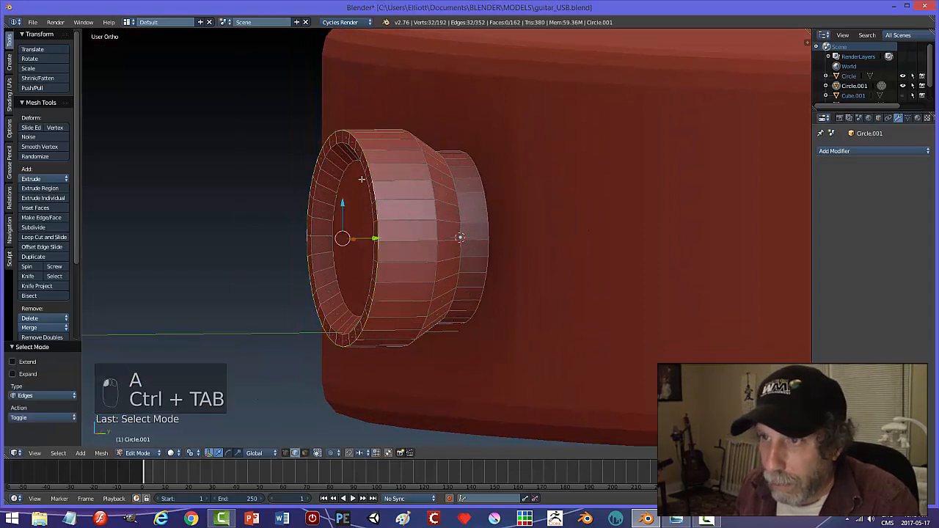
{"action": "left_click", "coordinate": [345, 142], "text": "alt+shift"}
{"action": "left_click", "coordinate": [433, 177], "text": "alt+shift"}
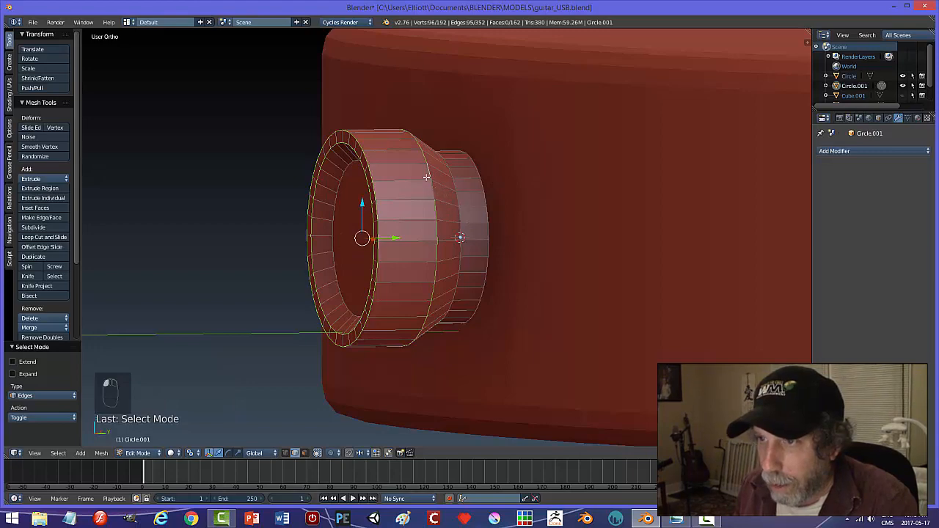
{"action": "right_click", "coordinate": [438, 198], "text": "alt+shift"}
{"action": "mouse_move", "coordinate": [477, 231]}
{"action": "middle_mouse_down"}
{"action": "mouse_move", "coordinate": [455, 247]}
{"action": "mouse_move", "coordinate": [485, 235]}
{"action": "middle_mouse_up"}
{"action": "key", "text": "ctrl+b"}
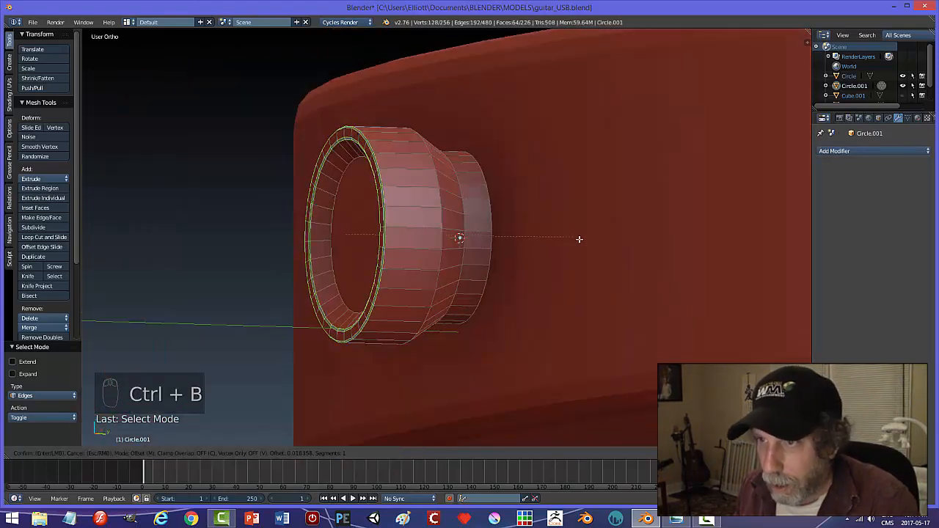
{"action": "scroll", "coordinate": [589, 243], "scroll_direction": "up", "scroll_amount": 2}
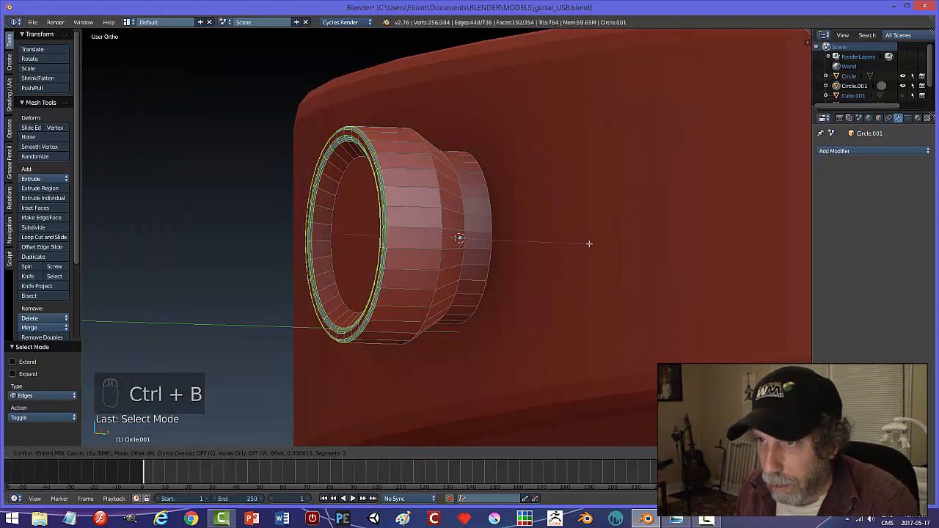
{"action": "left_click", "coordinate": [588, 243]}
Bevel the edge loop where the strap button's thick rim meets the flare with 2 segments
{"action": "key", "text": "a"}
{"action": "right_click", "coordinate": [445, 181], "text": "alt"}
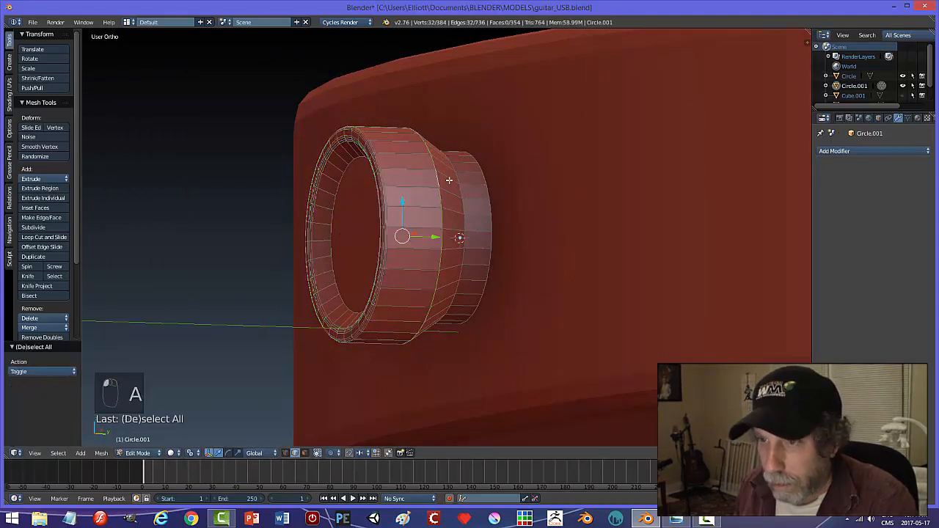
{"action": "key", "text": "ctrl+b"}
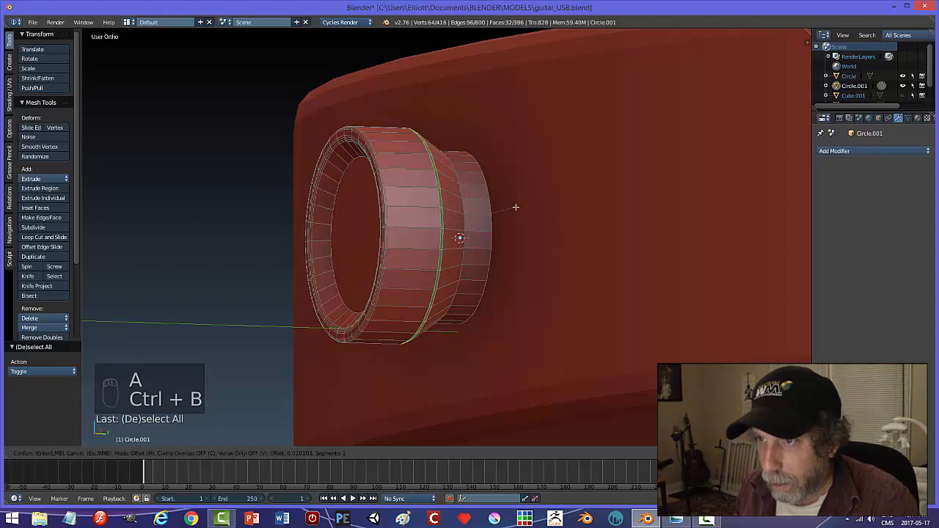
{"action": "scroll", "coordinate": [532, 214], "scroll_direction": "up", "scroll_amount": 1}
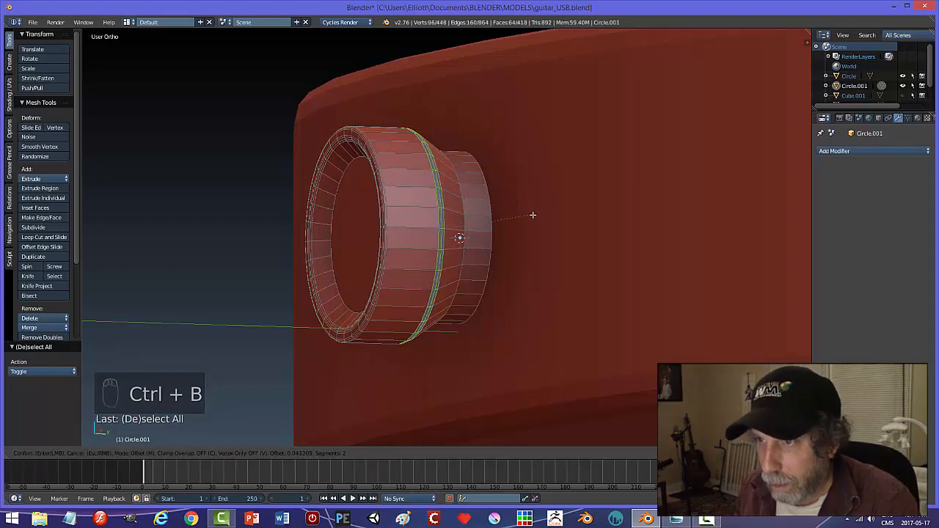
{"action": "left_click", "coordinate": [533, 215]}
{"action": "key", "text": "a"}
Return to Object Mode and apply smooth shading to the strap button
{"action": "key", "text": "Tab"}
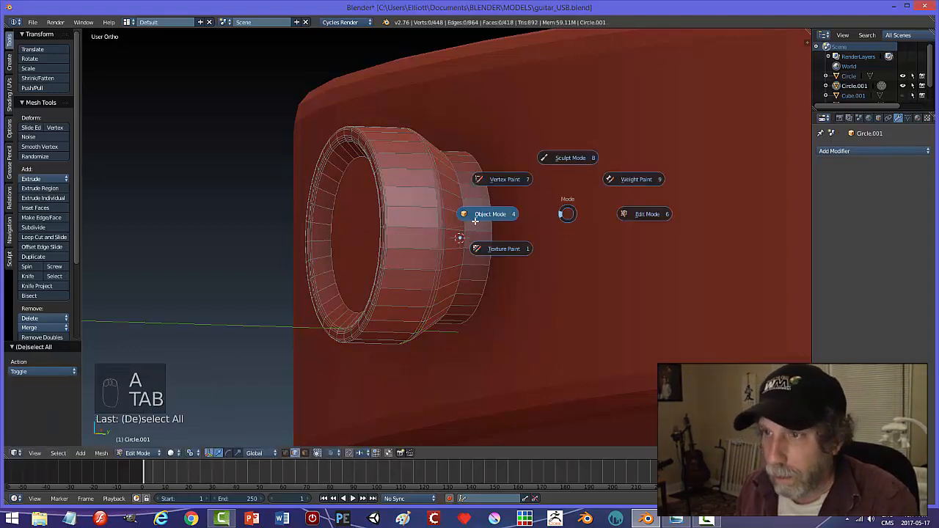
{"action": "left_click", "coordinate": [481, 217]}
{"action": "scroll", "coordinate": [501, 217], "scroll_direction": "down", "scroll_amount": 4}
{"action": "middle_click_drag", "start_coordinate": [500, 217], "coordinate": [598, 245]}
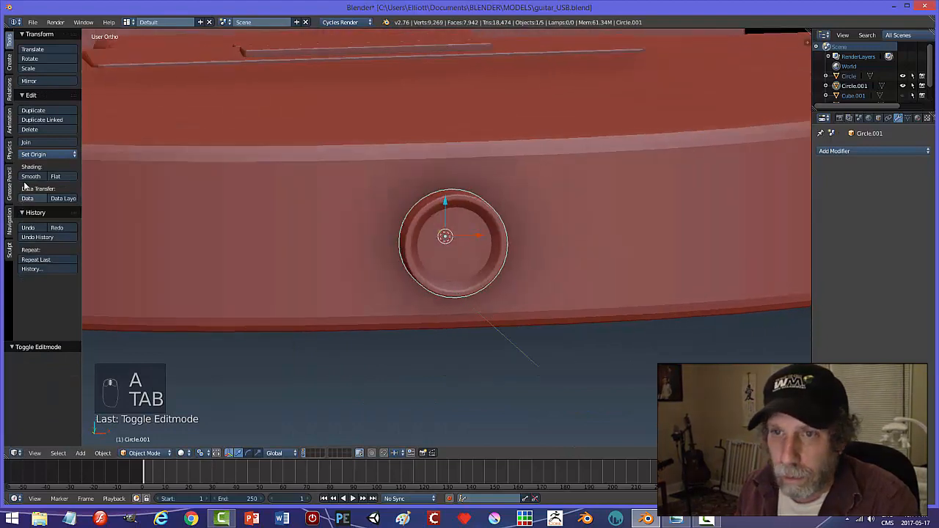
{"action": "left_click", "coordinate": [31, 176]}
{"action": "mouse_move", "coordinate": [472, 209]}
{"action": "middle_mouse_down"}
{"action": "mouse_move", "coordinate": [491, 226]}
{"action": "mouse_move", "coordinate": [449, 234]}
{"action": "middle_mouse_up"}
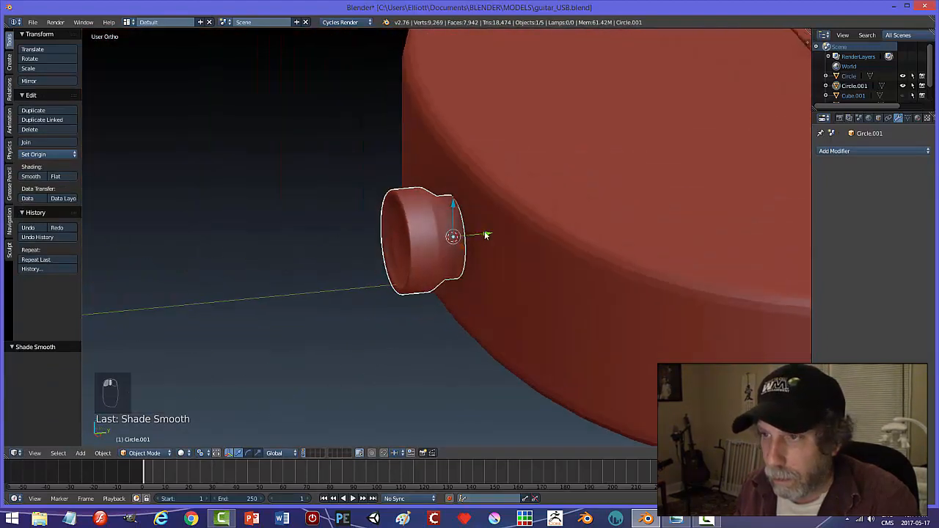
Scale the strap button by 0.741 and nudge it along Y into the base's rounded end, with a final 0.004 move
{"action": "left_click_drag", "start_coordinate": [486, 234], "coordinate": [489, 230]}
{"action": "key", "text": "a"}
{"action": "scroll", "coordinate": [502, 229], "scroll_direction": "down", "scroll_amount": 5}
{"action": "mouse_move", "coordinate": [501, 229]}
{"action": "middle_mouse_down"}
{"action": "mouse_move", "coordinate": [485, 250]}
{"action": "mouse_move", "coordinate": [452, 250]}
{"action": "mouse_move", "coordinate": [483, 240]}
{"action": "middle_mouse_up"}
{"action": "right_click", "coordinate": [447, 246]}
{"action": "key", "text": "s"}
{"action": "left_click", "coordinate": [536, 237]}
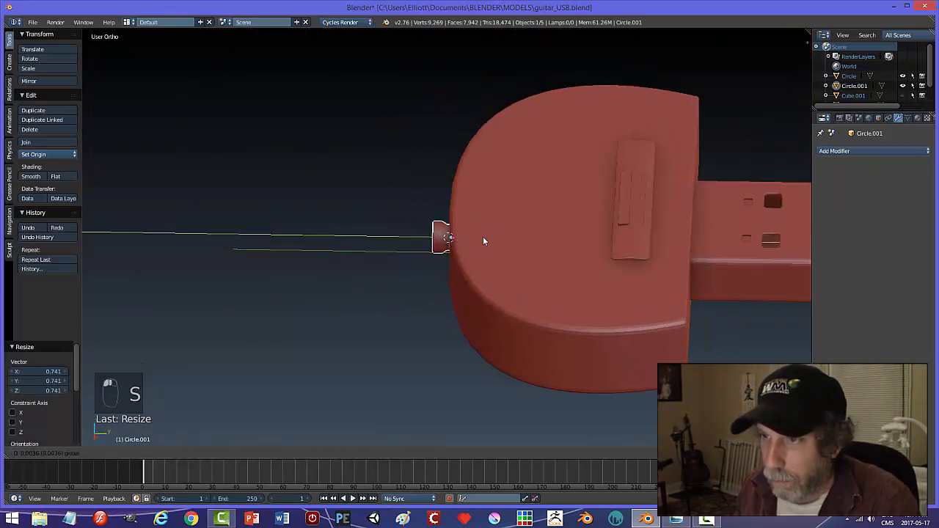
{"action": "left_click_drag", "start_coordinate": [483, 237], "coordinate": [483, 236]}
{"action": "middle_click_drag", "start_coordinate": [483, 236], "coordinate": [598, 238]}
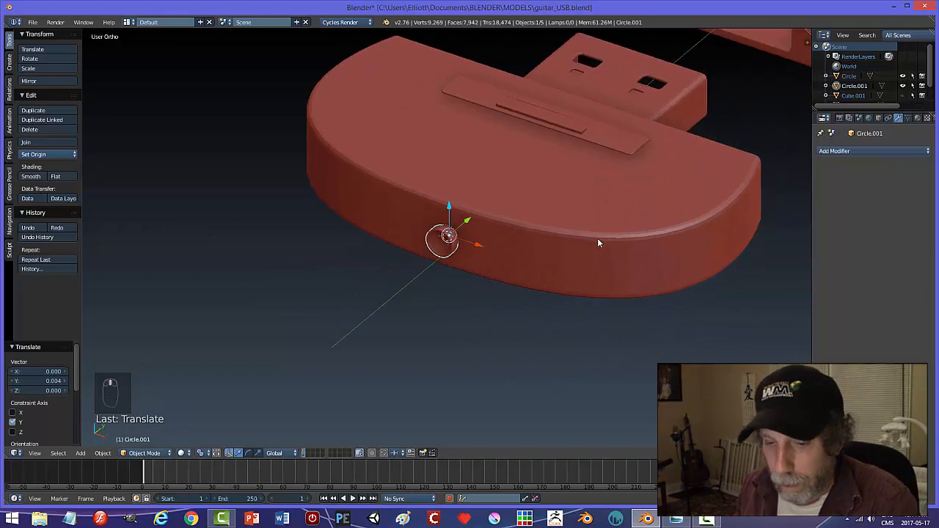
{"action": "right_click", "coordinate": [596, 239]}
{"action": "key", "text": "a"}
{"action": "scroll", "coordinate": [587, 232], "scroll_direction": "down", "scroll_amount": 4}
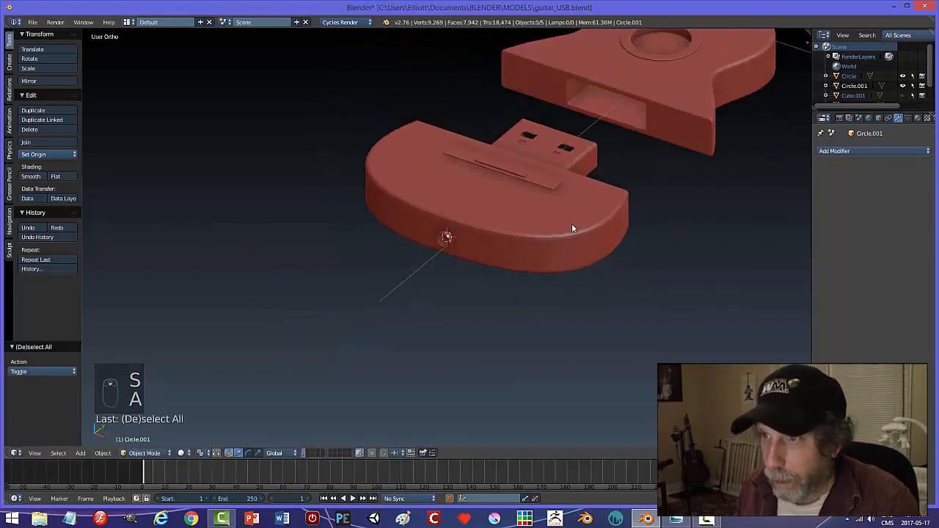
Join the strap button to the base as one object and save the file over the existing version
{"action": "middle_click_drag", "start_coordinate": [511, 214], "coordinate": [527, 202]}
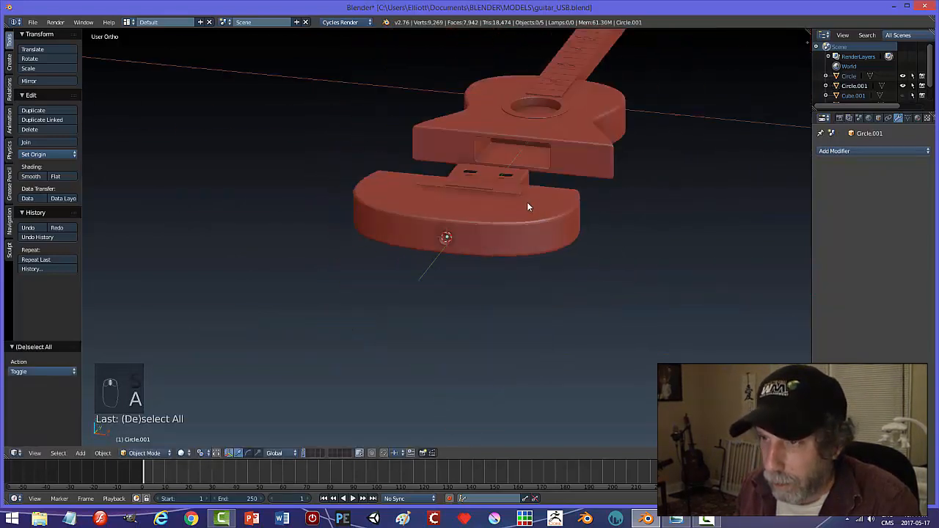
{"action": "scroll", "coordinate": [500, 248], "scroll_direction": "up", "scroll_amount": 3}
{"action": "scroll", "coordinate": [501, 249], "scroll_direction": "up", "scroll_amount": 5}
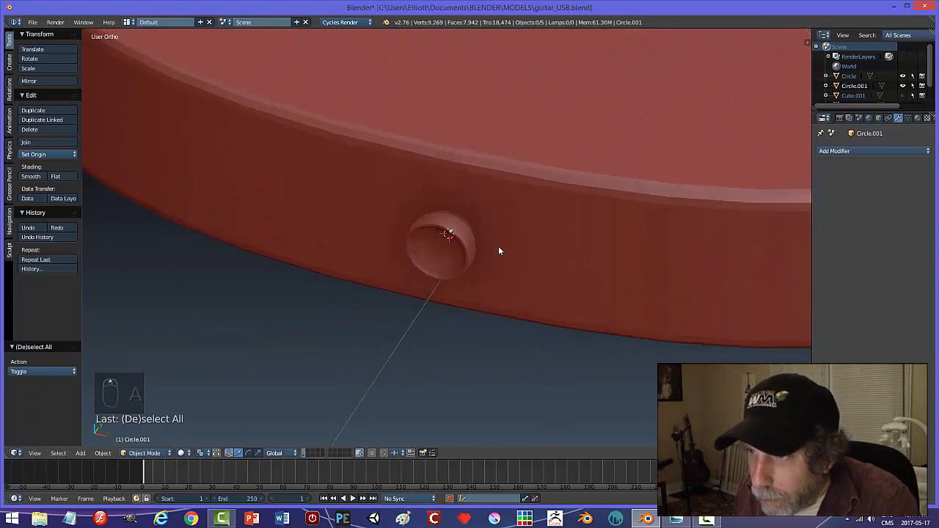
{"action": "middle_click_drag", "start_coordinate": [497, 250], "coordinate": [459, 243]}
{"action": "right_click", "coordinate": [451, 249]}
{"action": "right_click", "coordinate": [461, 169], "text": "shift"}
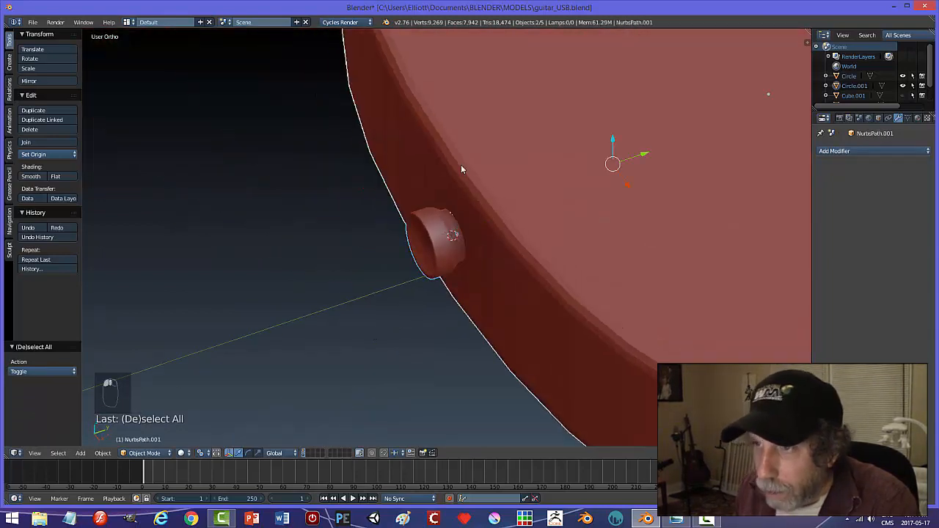
{"action": "key", "text": "ctrl+j"}
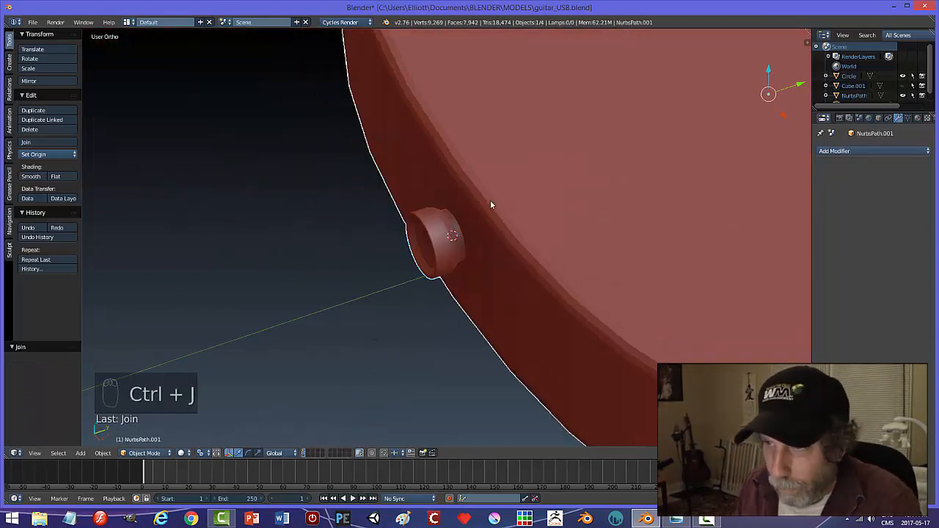
{"action": "middle_click_drag", "start_coordinate": [503, 251], "coordinate": [583, 252]}
{"action": "key", "text": "a"}
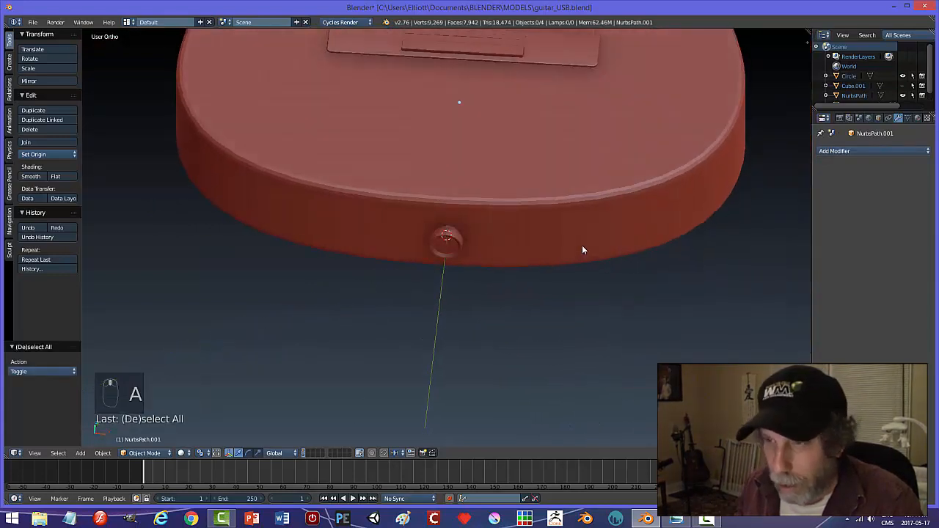
{"action": "key", "text": "ctrl+s"}
{"action": "left_click", "coordinate": [582, 245]}
Delete the leftover raised cylinders object from the fretboard's marker holes and save the file
{"action": "scroll", "coordinate": [576, 230], "scroll_direction": "down", "scroll_amount": 2}
{"action": "middle_click_drag", "start_coordinate": [561, 196], "coordinate": [657, 243]}
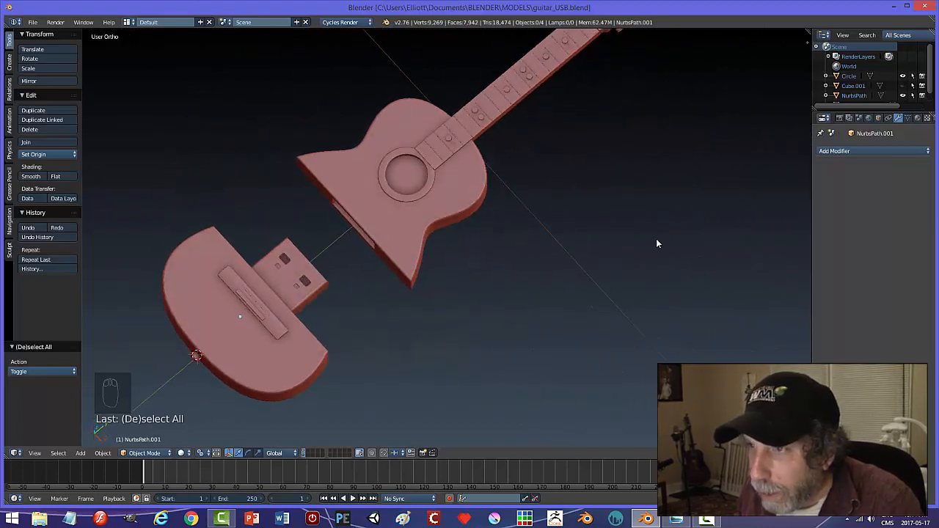
{"action": "scroll", "coordinate": [658, 244], "scroll_direction": "up", "scroll_amount": 4}
{"action": "middle_click_drag", "start_coordinate": [547, 164], "coordinate": [541, 157]}
{"action": "middle_click_drag", "start_coordinate": [522, 108], "coordinate": [463, 249]}
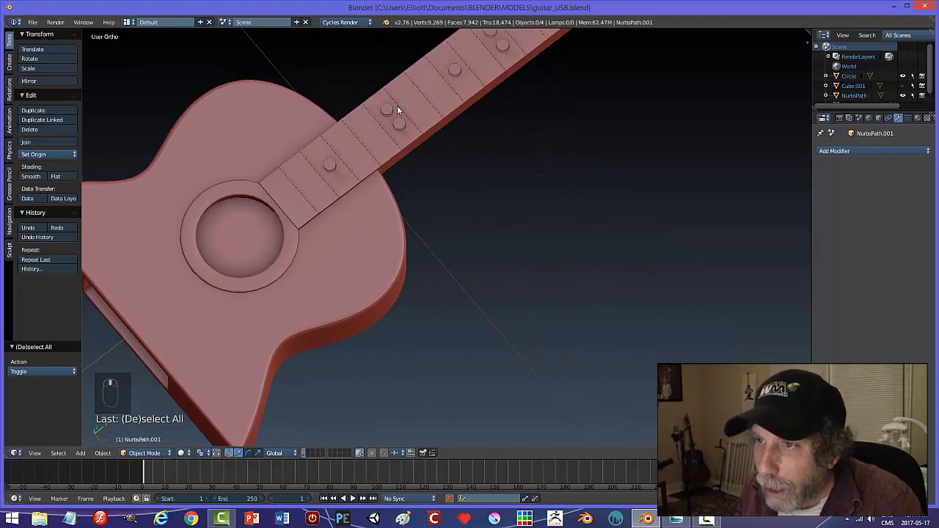
{"action": "right_click", "coordinate": [389, 110]}
{"action": "key", "text": "x"}
{"action": "left_click", "coordinate": [573, 204]}
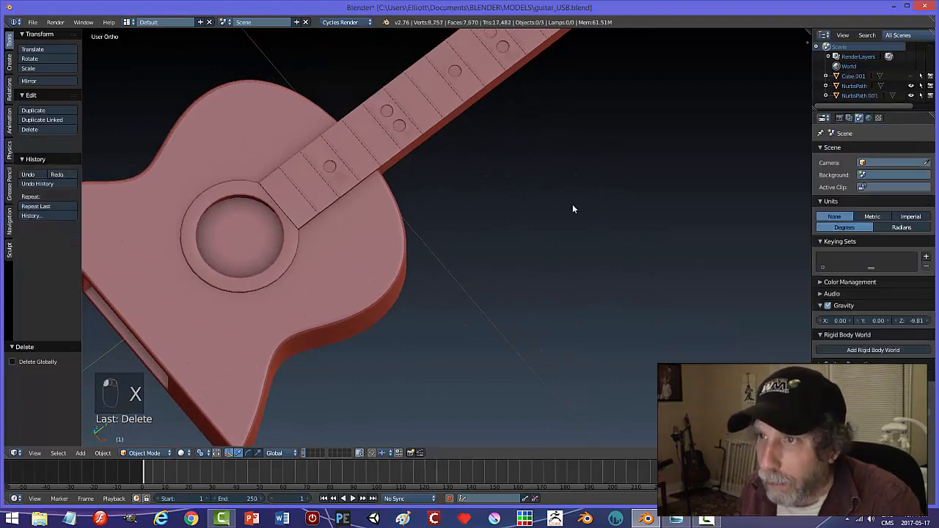
{"action": "scroll", "coordinate": [572, 204], "scroll_direction": "down", "scroll_amount": 4}
{"action": "middle_click_drag", "start_coordinate": [569, 225], "coordinate": [358, 126]}
{"action": "key", "text": "ctrl+s"}
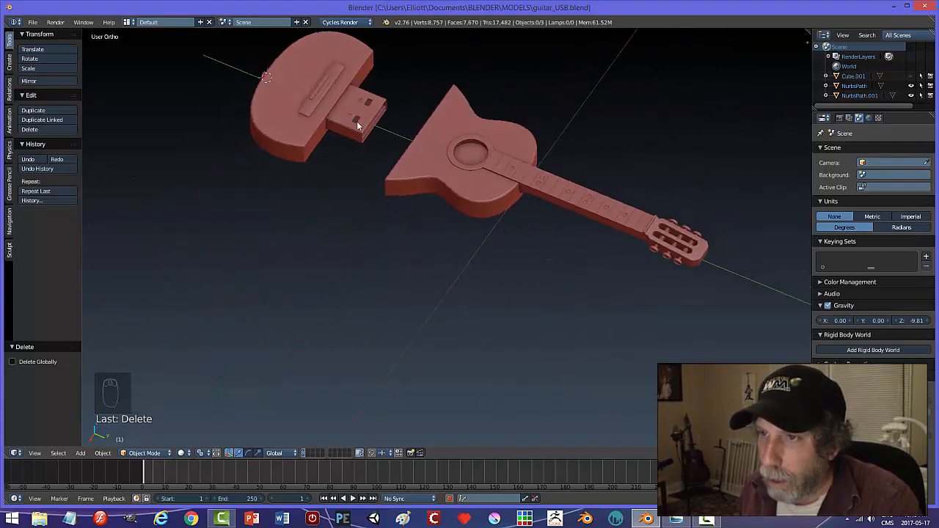
Select all linked geometry of the USB connector within the base mesh and move it outward along Y by about 0.167
{"action": "right_click", "coordinate": [350, 121]}
{"action": "key", "text": "Tab"}
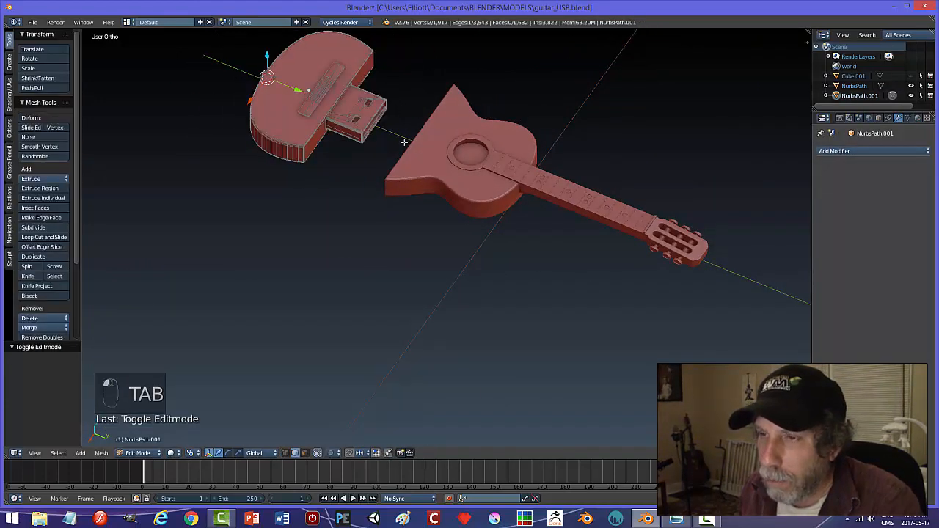
{"action": "scroll", "coordinate": [394, 144], "scroll_direction": "up", "scroll_amount": 1}
{"action": "middle_click_drag", "start_coordinate": [394, 144], "coordinate": [351, 74]}
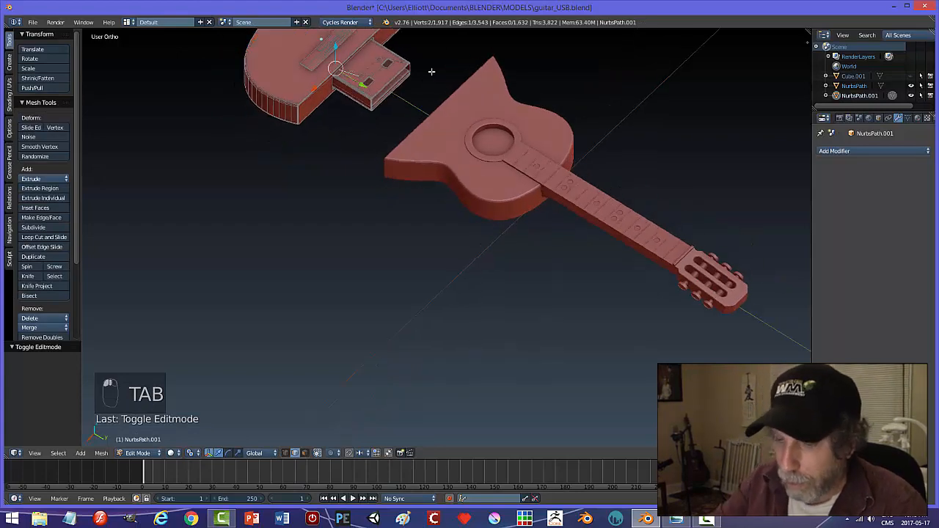
{"action": "key", "text": "ctrl+l"}
{"action": "middle_click_drag", "start_coordinate": [446, 78], "coordinate": [414, 113]}
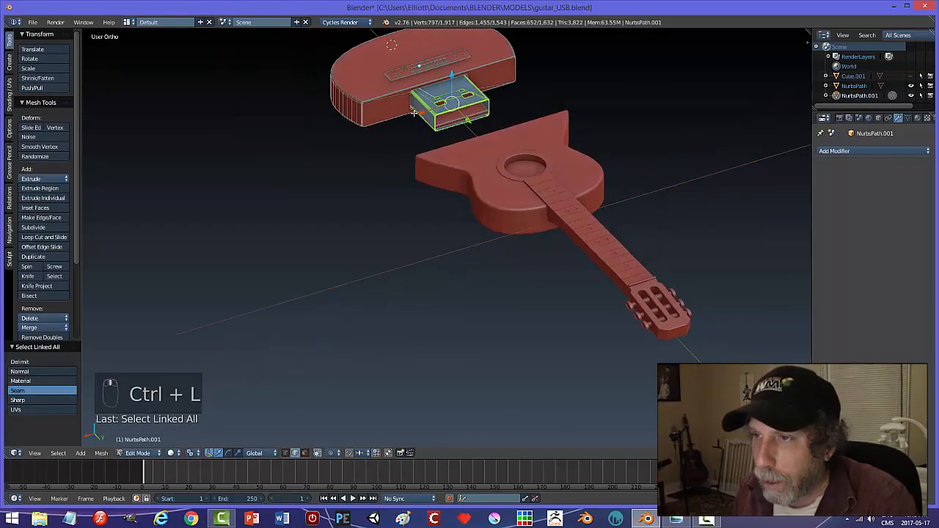
{"action": "scroll", "coordinate": [477, 128], "scroll_direction": "up", "scroll_amount": 2}
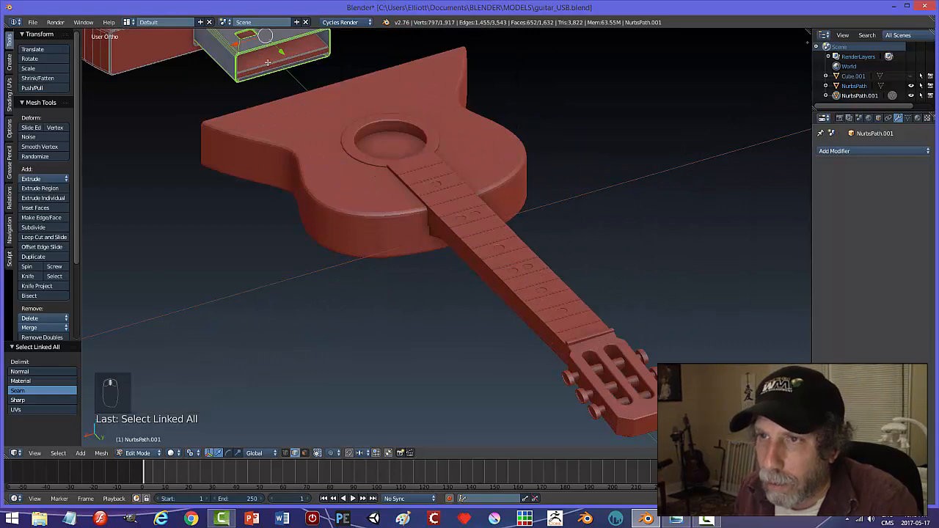
{"action": "key", "text": "ctrl+l"}
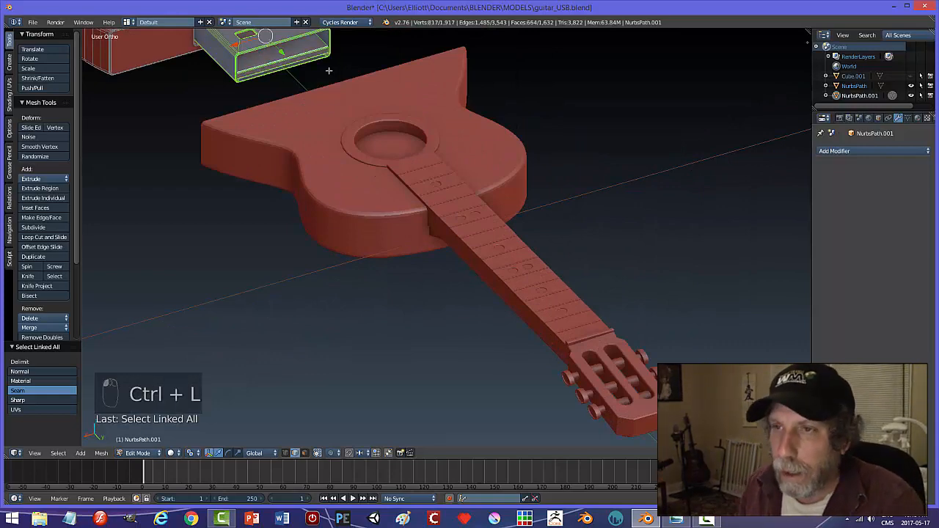
{"action": "scroll", "coordinate": [329, 70], "scroll_direction": "down", "scroll_amount": 2}
{"action": "middle_click_drag", "start_coordinate": [321, 124], "coordinate": [342, 134]}
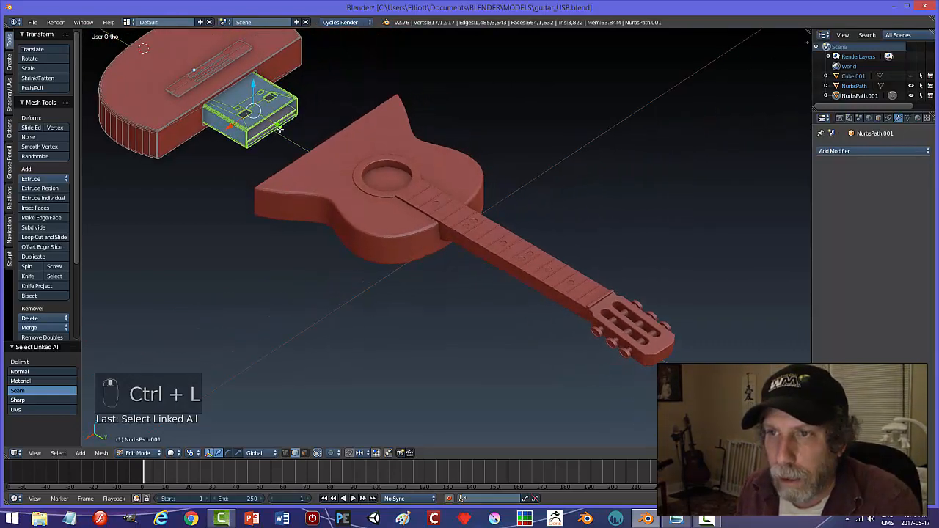
{"action": "key", "text": "g"}
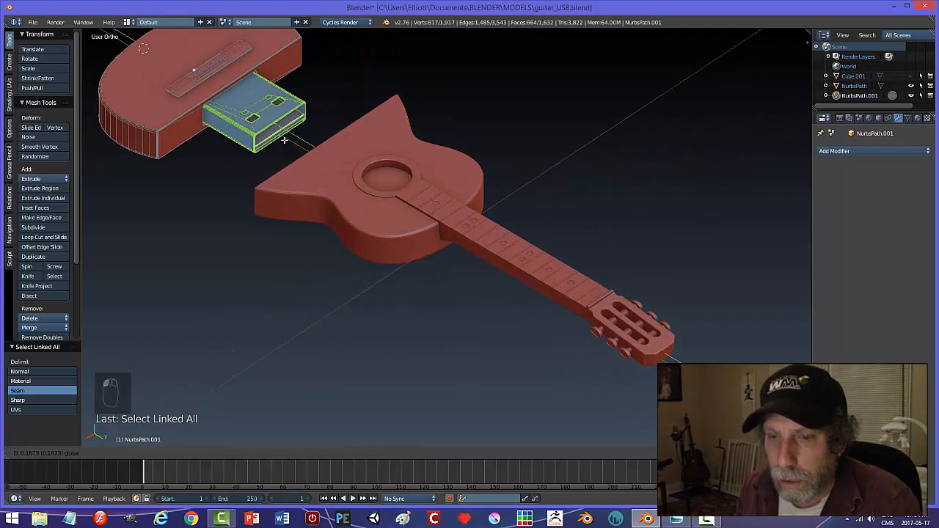
{"action": "left_click", "coordinate": [284, 140]}
{"action": "key", "text": "a"}
{"action": "scroll", "coordinate": [330, 154], "scroll_direction": "down", "scroll_amount": 3}
{"action": "middle_click_drag", "start_coordinate": [330, 154], "coordinate": [379, 191]}
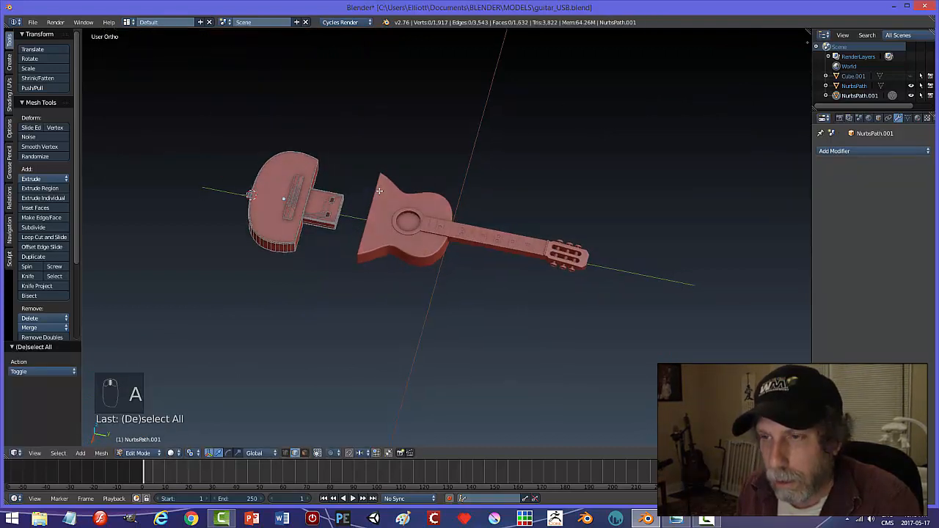
{"action": "key", "text": "Tab"}
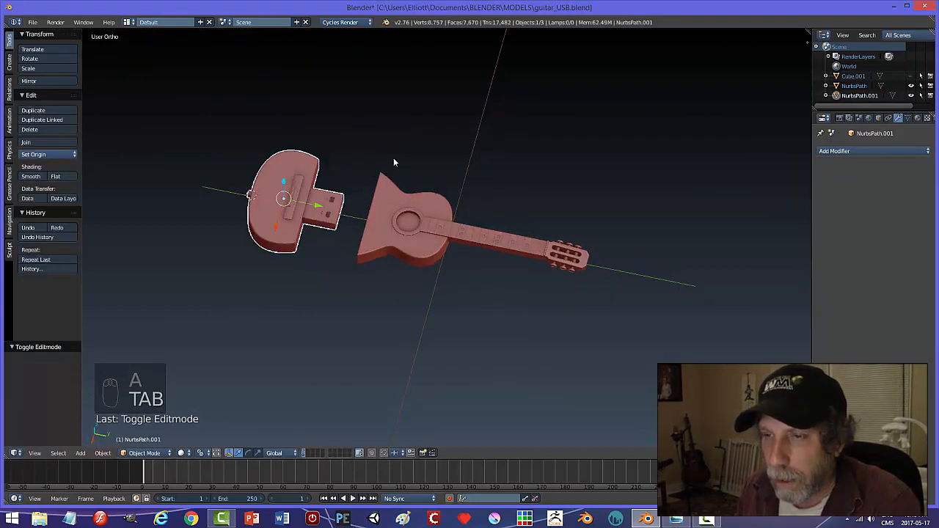
{"action": "key", "text": "a"}
{"action": "key", "text": "a"}
Try the silver metal matcap on the whole model, then restore the red clay matcap
{"action": "middle_click_drag", "start_coordinate": [408, 160], "coordinate": [513, 259]}
{"action": "scroll", "coordinate": [460, 283], "scroll_direction": "up", "scroll_amount": 3}
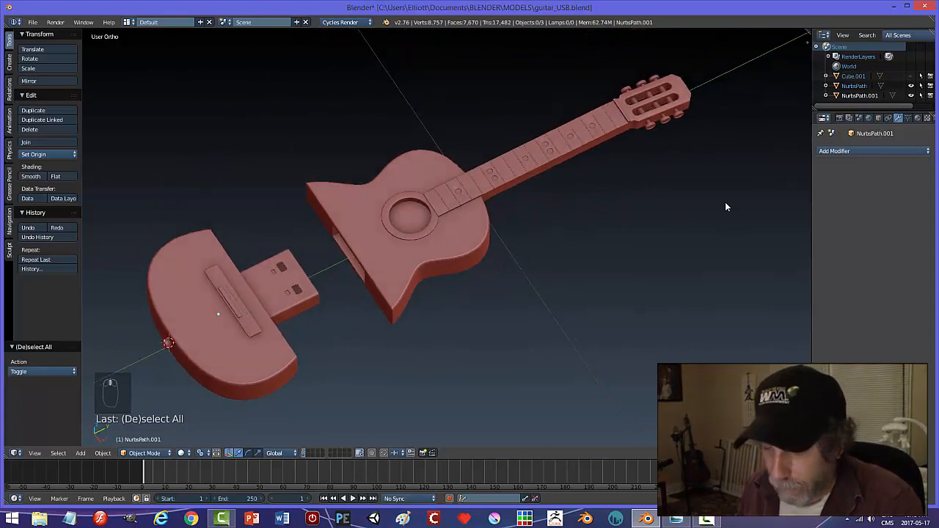
{"action": "key", "text": "n"}
{"action": "left_click", "coordinate": [766, 93]}
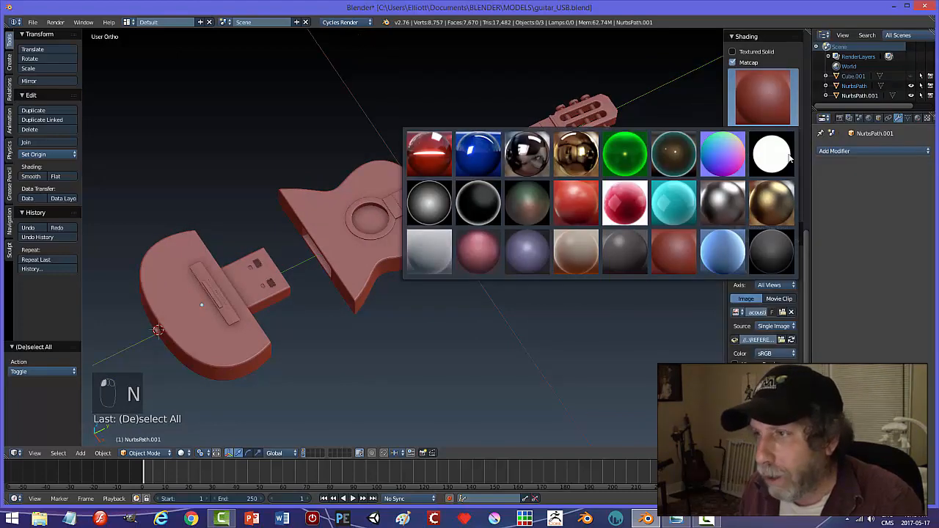
{"action": "left_click", "coordinate": [722, 202]}
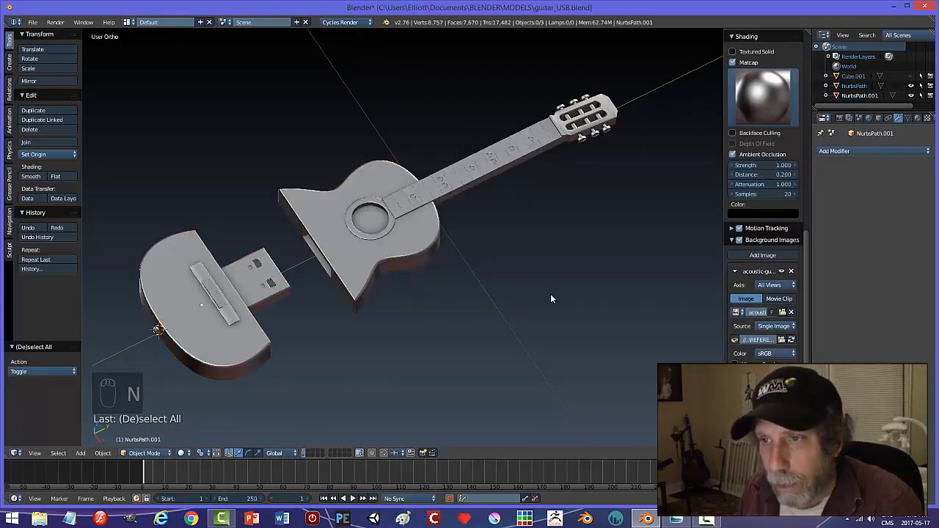
{"action": "mouse_move", "coordinate": [550, 293]}
{"action": "middle_mouse_down"}
{"action": "mouse_move", "coordinate": [528, 234]}
{"action": "mouse_move", "coordinate": [542, 174]}
{"action": "mouse_move", "coordinate": [548, 295]}
{"action": "mouse_move", "coordinate": [535, 319]}
{"action": "mouse_move", "coordinate": [549, 268]}
{"action": "mouse_move", "coordinate": [544, 285]}
{"action": "middle_mouse_up"}
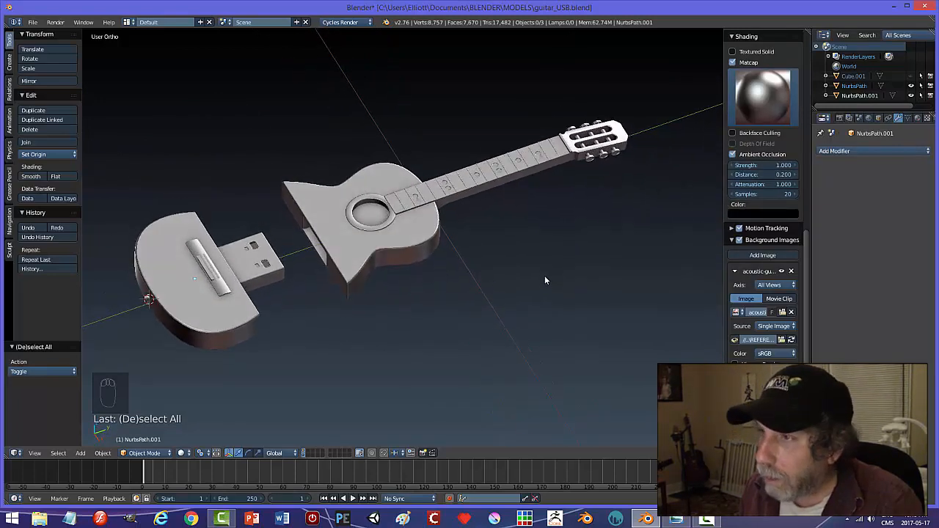
{"action": "left_click", "coordinate": [758, 112]}
{"action": "left_click", "coordinate": [675, 241]}
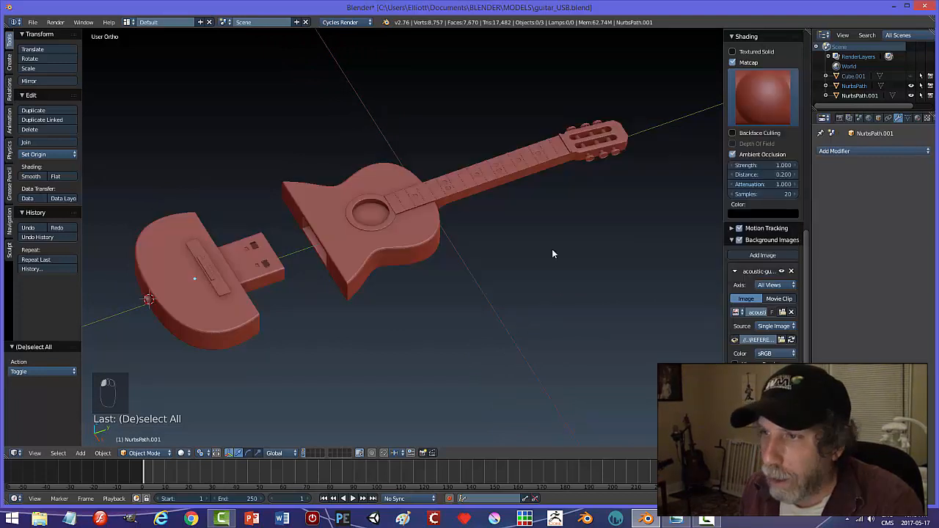
{"action": "key", "text": "n"}
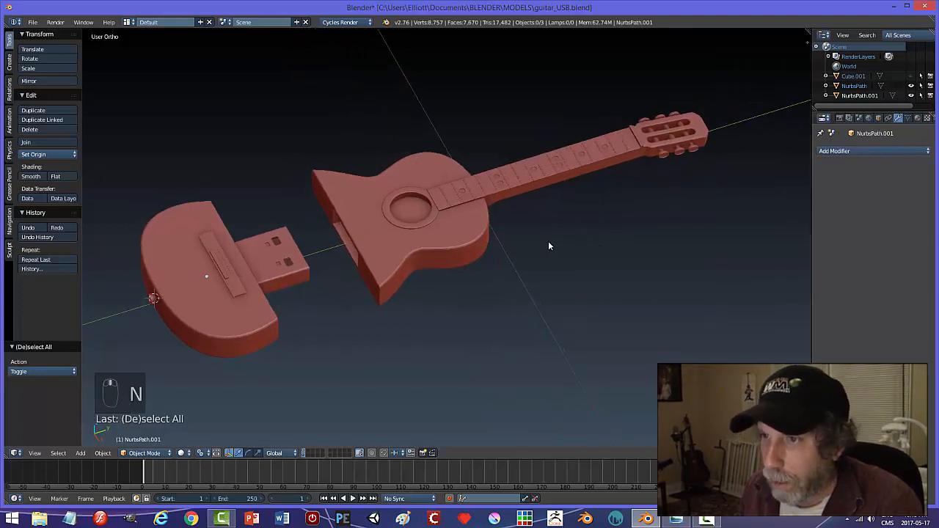
Preview OpenGL renders of the red model from two angles, one facing the body's socket and one showing the connector's open end
{"action": "middle_click_drag", "start_coordinate": [553, 236], "coordinate": [505, 257]}
{"action": "scroll", "coordinate": [559, 244], "scroll_direction": "down", "scroll_amount": 2}
{"action": "scroll", "coordinate": [545, 245], "scroll_direction": "up", "scroll_amount": 4}
{"action": "scroll", "coordinate": [524, 252], "scroll_direction": "down", "scroll_amount": 1}
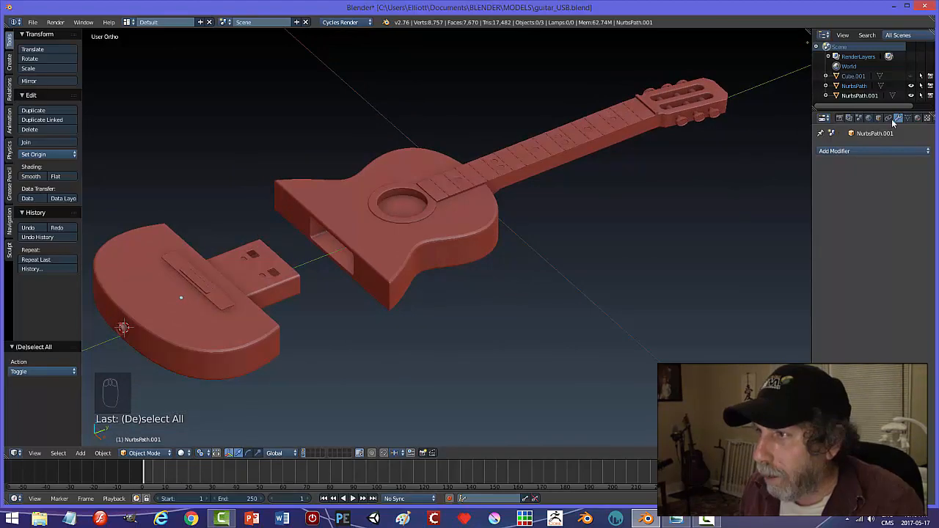
{"action": "left_click", "coordinate": [841, 118]}
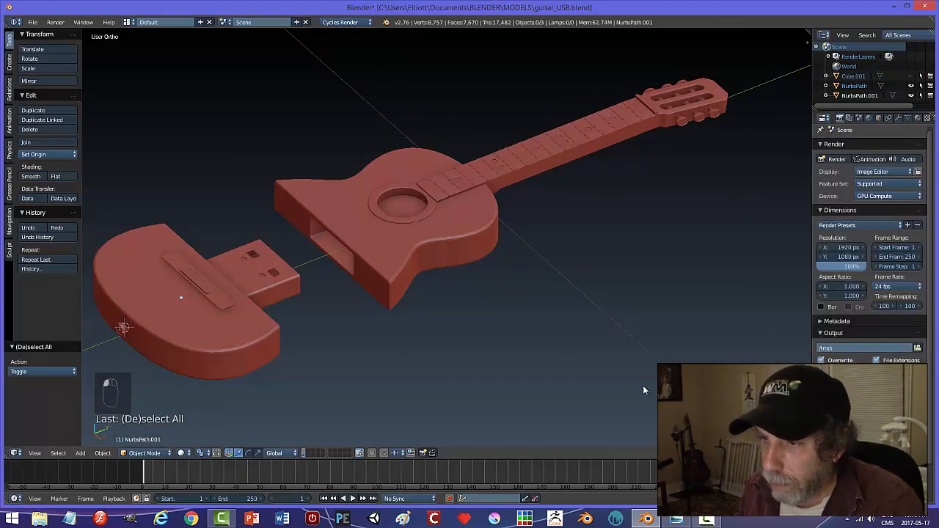
{"action": "key", "text": "F12"}
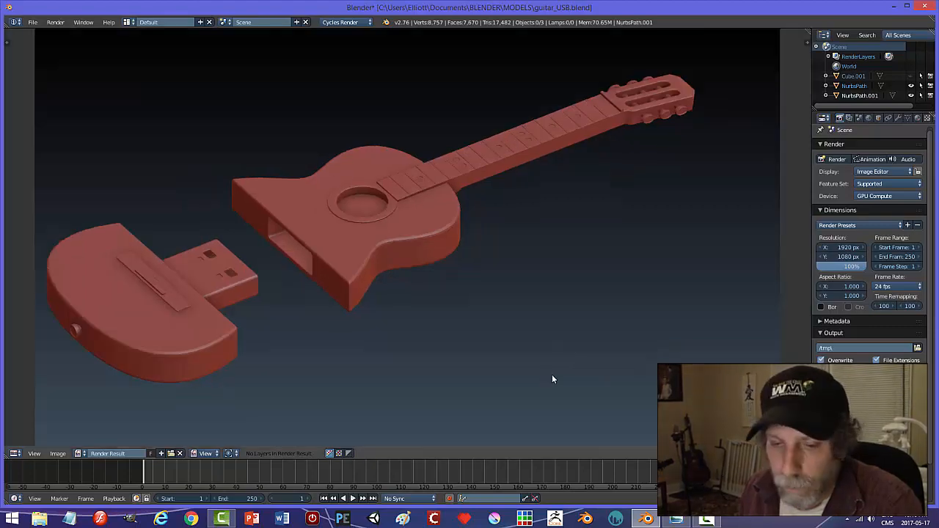
{"action": "key", "text": "Escape"}
{"action": "middle_click_drag", "start_coordinate": [624, 358], "coordinate": [540, 341]}
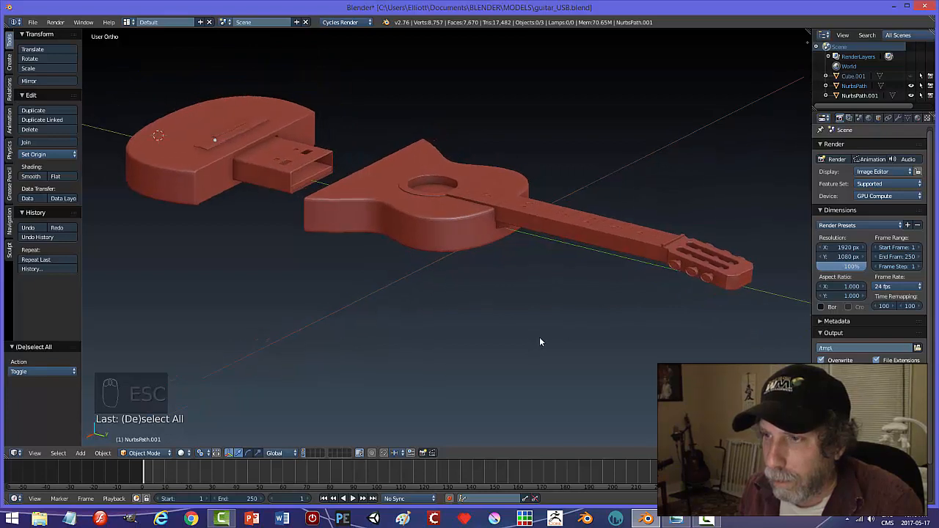
{"action": "left_click", "coordinate": [423, 453]}
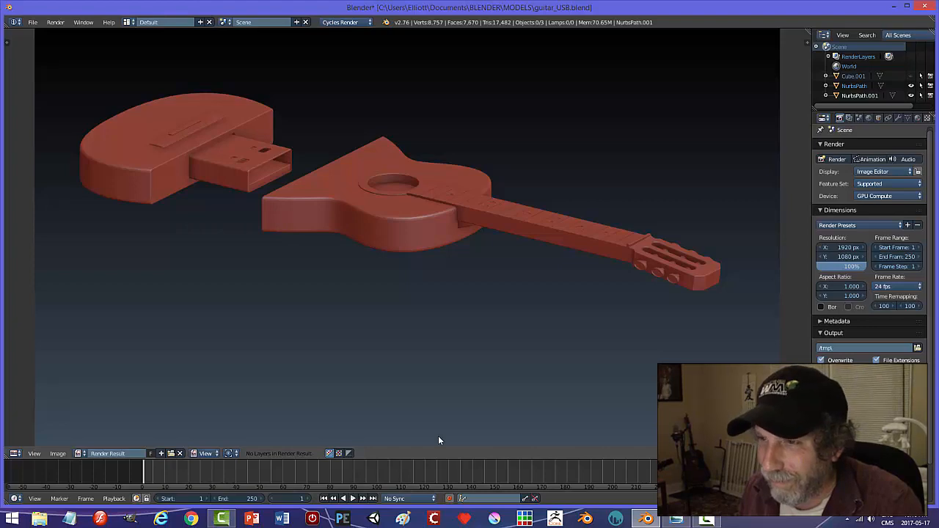
{"action": "key", "text": "Escape"}
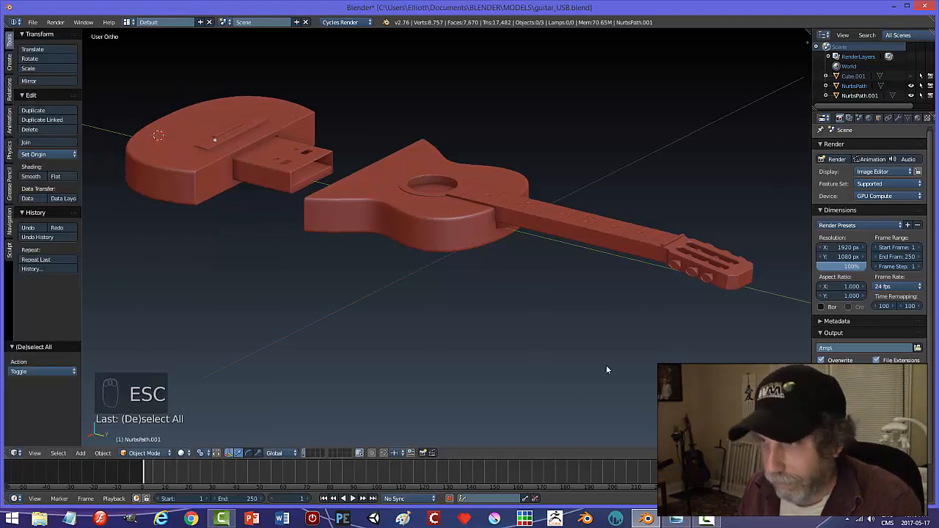
Switch the viewport to the silver metal matcap and preview an OpenGL render of the guitar and connector
{"action": "key", "text": "n"}
{"action": "left_click", "coordinate": [765, 105]}
{"action": "left_click", "coordinate": [754, 192]}
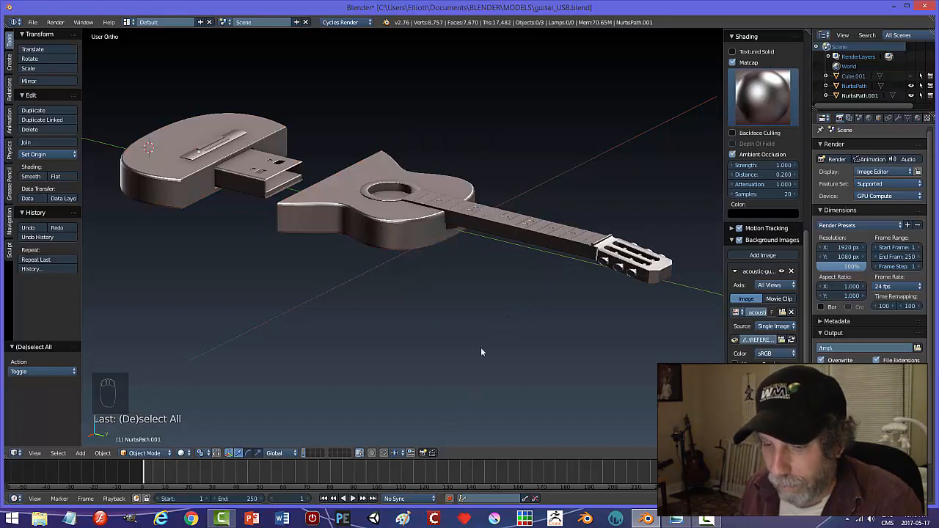
{"action": "key", "text": "n"}
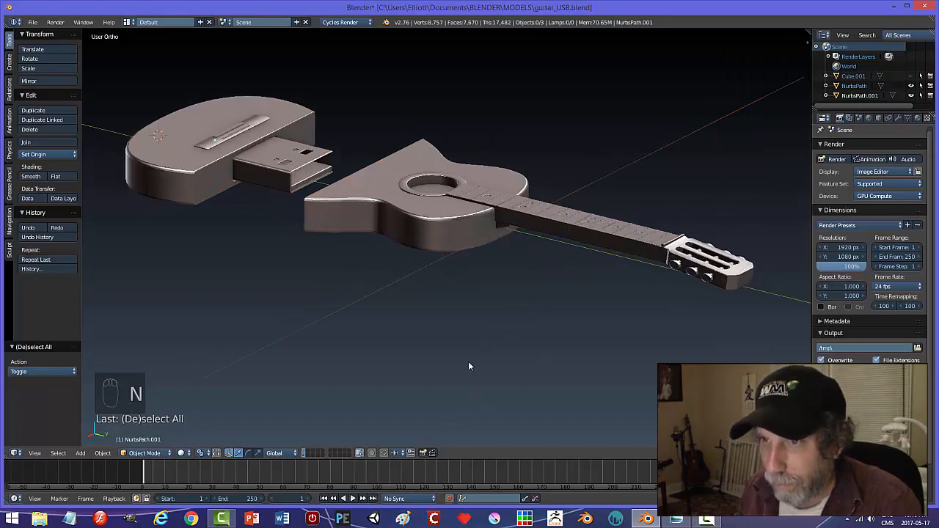
{"action": "scroll", "coordinate": [469, 362], "scroll_direction": "up", "scroll_amount": 1}
{"action": "middle_click_drag", "start_coordinate": [508, 350], "coordinate": [491, 358]}
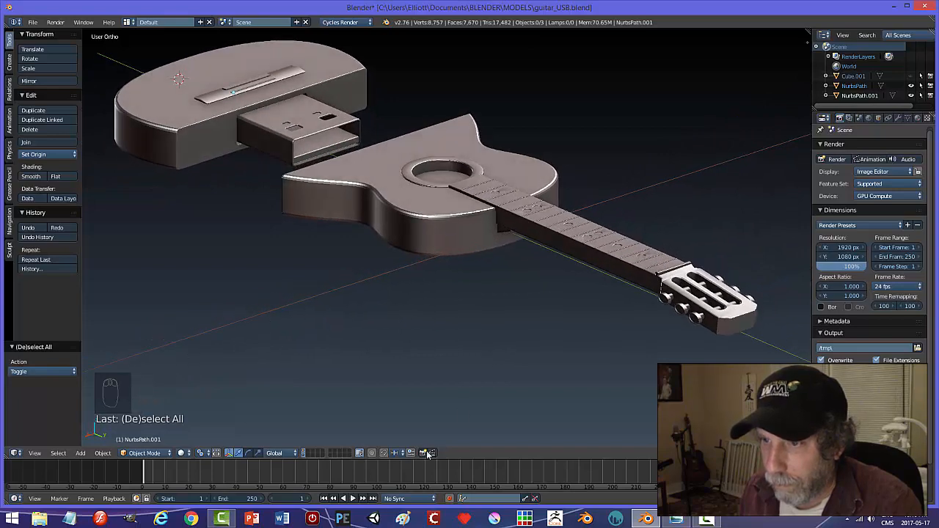
{"action": "key", "text": "F12"}
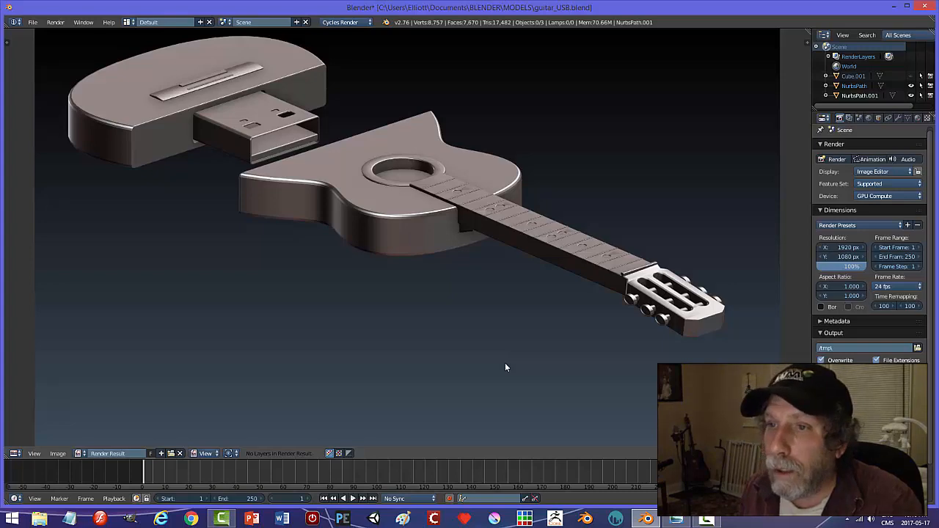
{"action": "key", "text": "Escape"}
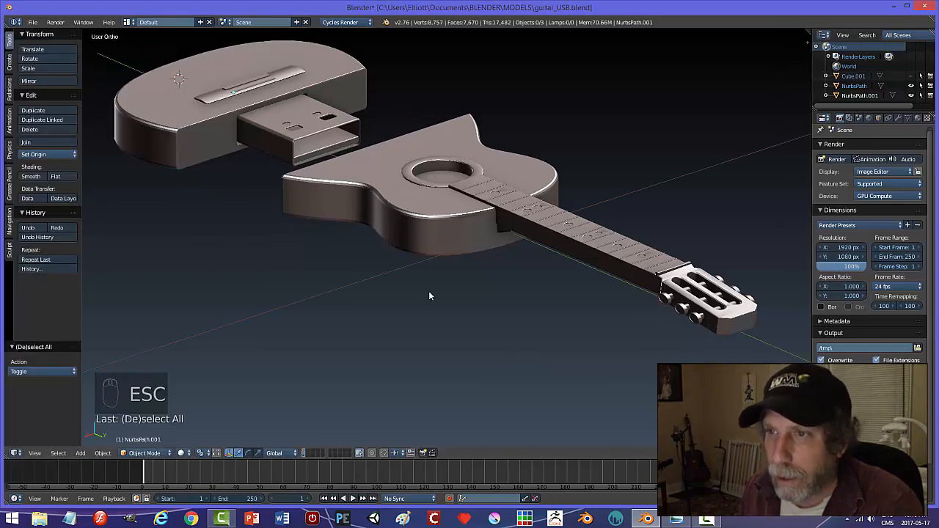
Enter Edit Mode on the guitar body and set the viewport back to the red clay matcap
{"action": "middle_click_drag", "start_coordinate": [430, 294], "coordinate": [491, 292]}
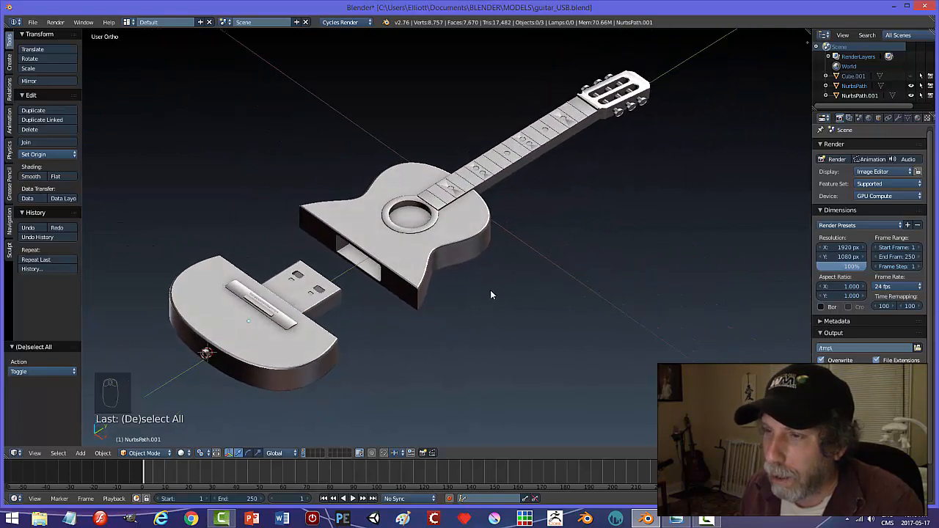
{"action": "right_click", "coordinate": [444, 188]}
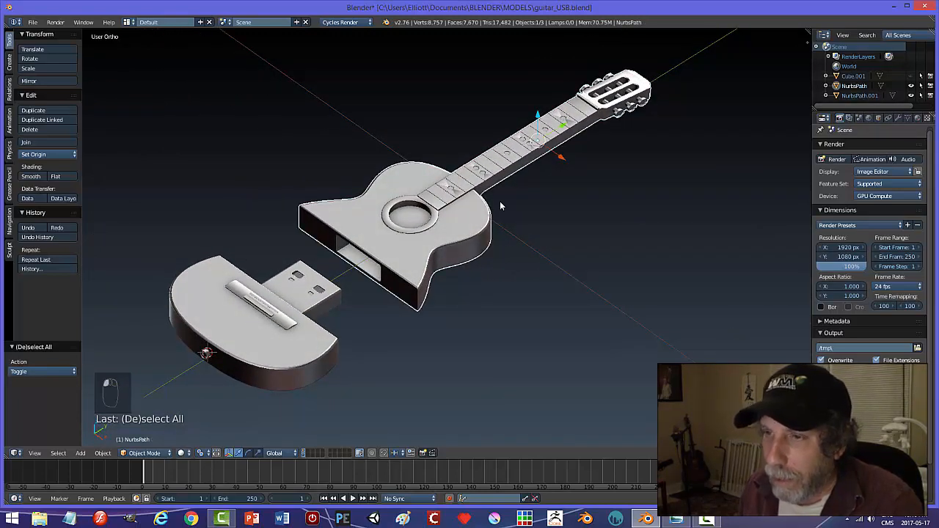
{"action": "key", "text": "Tab"}
{"action": "scroll", "coordinate": [500, 203], "scroll_direction": "up", "scroll_amount": 3}
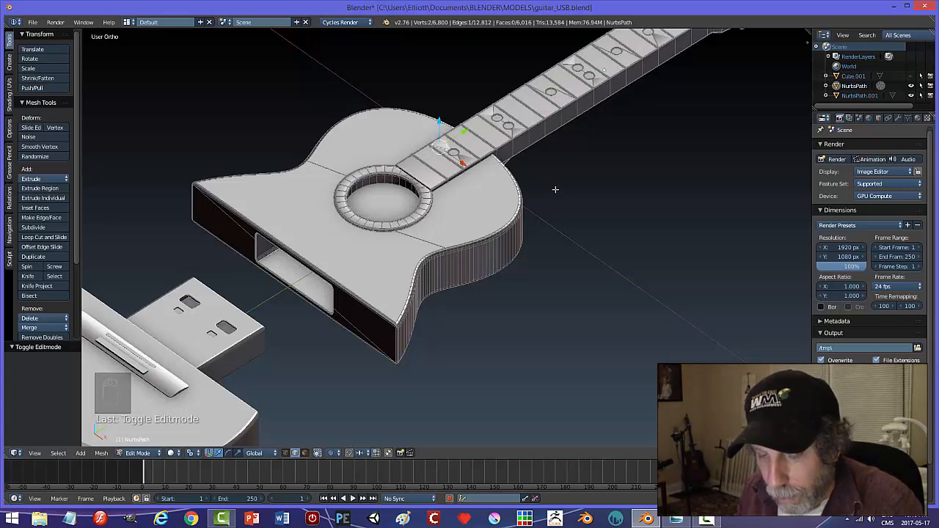
{"action": "key", "text": "n"}
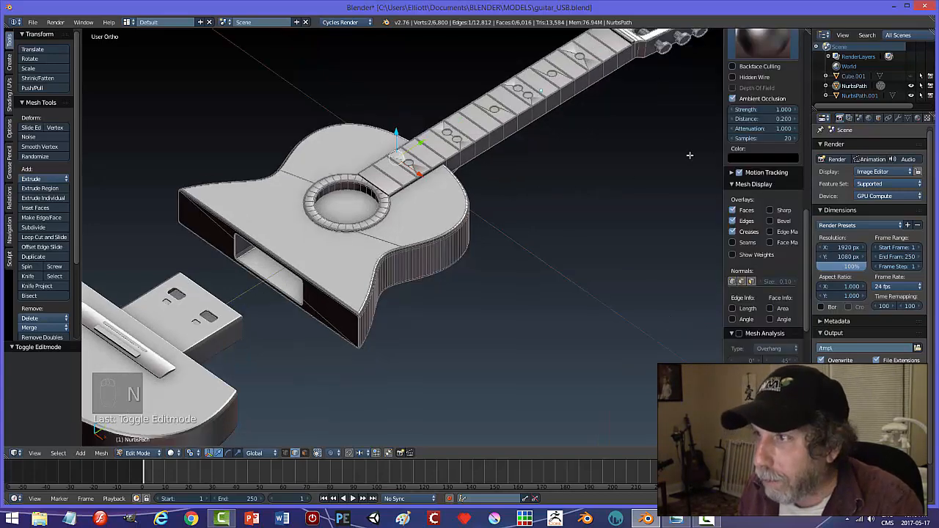
{"action": "left_click", "coordinate": [769, 46]}
{"action": "left_click", "coordinate": [680, 186]}
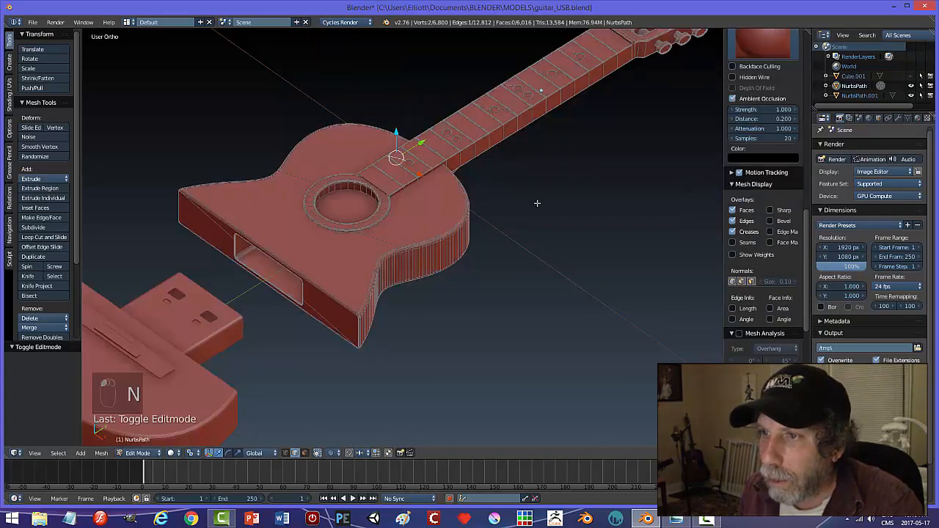
Clear the mesh selection, switch to face selection and select the five fretboard faces nearest the sound hole
{"action": "scroll", "coordinate": [539, 195], "scroll_direction": "up", "scroll_amount": 4}
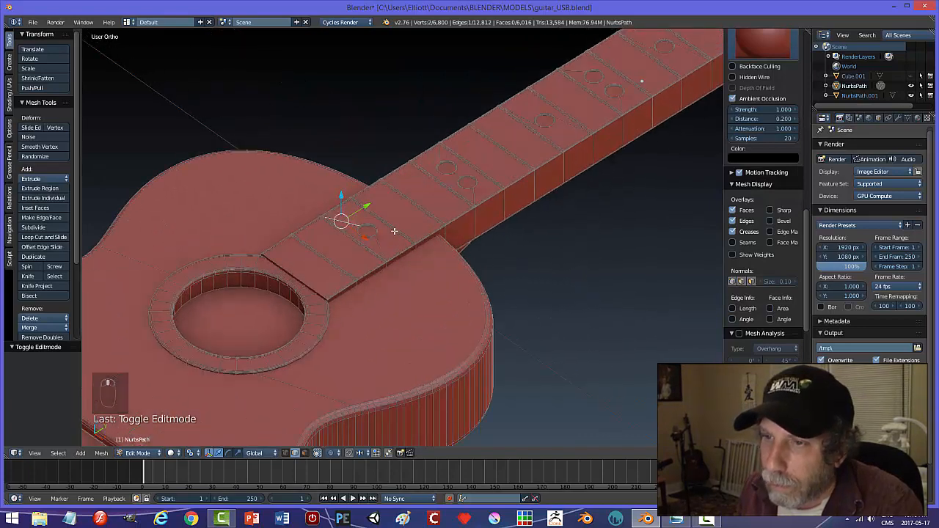
{"action": "key", "text": "a"}
{"action": "key", "text": "ctrl+Tab"}
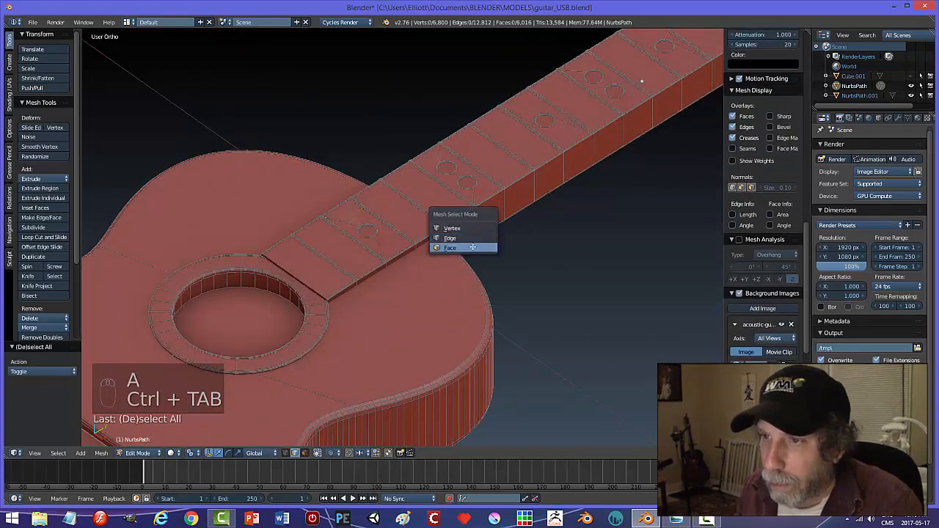
{"action": "left_click", "coordinate": [473, 245]}
{"action": "right_click", "coordinate": [370, 214]}
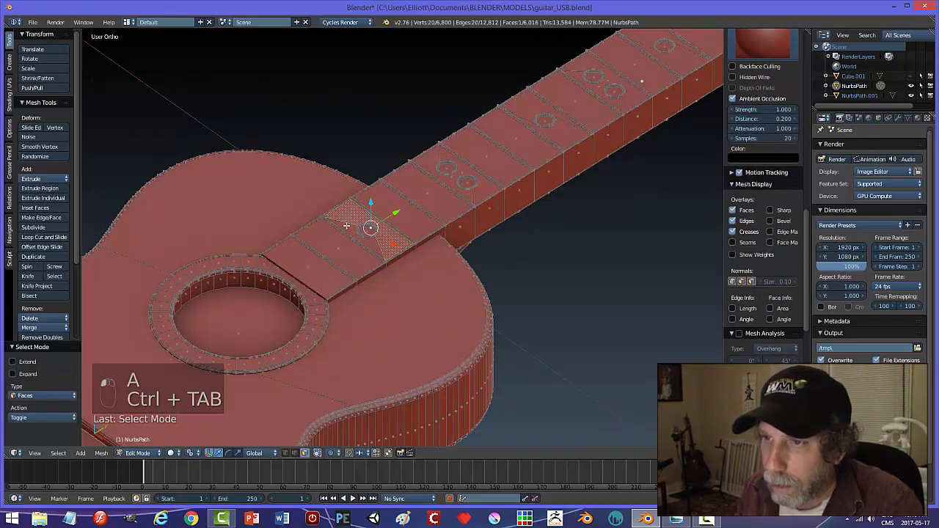
{"action": "left_click", "coordinate": [346, 226], "text": "shift"}
{"action": "left_click", "coordinate": [337, 246], "text": "shift"}
{"action": "left_click", "coordinate": [307, 261], "text": "shift"}
{"action": "left_click", "coordinate": [396, 192], "text": "shift"}
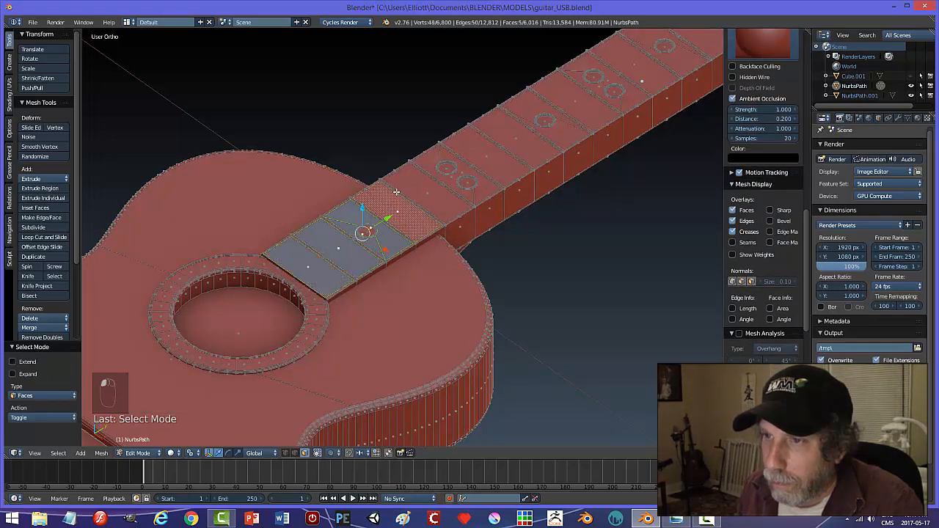
Extend the face selection fret by fret along the middle of the fretboard, including both parts of the faces split by inlay dots
{"action": "right_click", "coordinate": [410, 184], "text": "shift"}
{"action": "right_click", "coordinate": [438, 157], "text": "shift"}
{"action": "right_click", "coordinate": [484, 185], "text": "shift"}
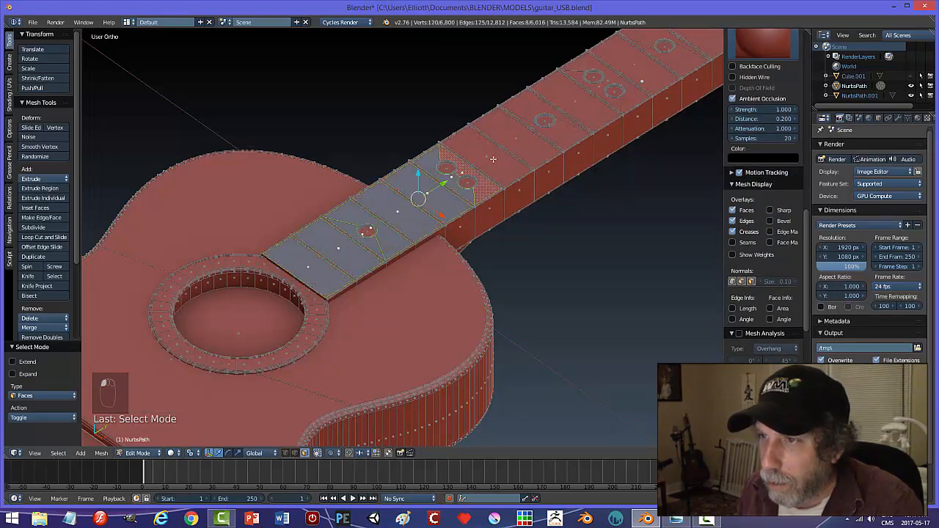
{"action": "right_click", "coordinate": [493, 160], "text": "shift"}
{"action": "right_click", "coordinate": [514, 138], "text": "shift"}
{"action": "right_click", "coordinate": [535, 103], "text": "shift"}
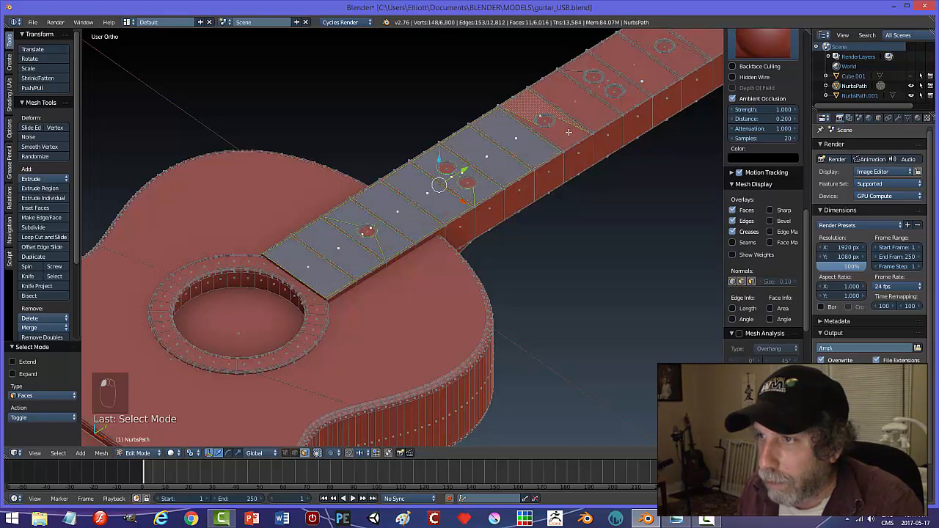
{"action": "right_click", "coordinate": [570, 124], "text": "shift"}
{"action": "right_click", "coordinate": [579, 102], "text": "shift"}
{"action": "right_click", "coordinate": [625, 107], "text": "shift"}
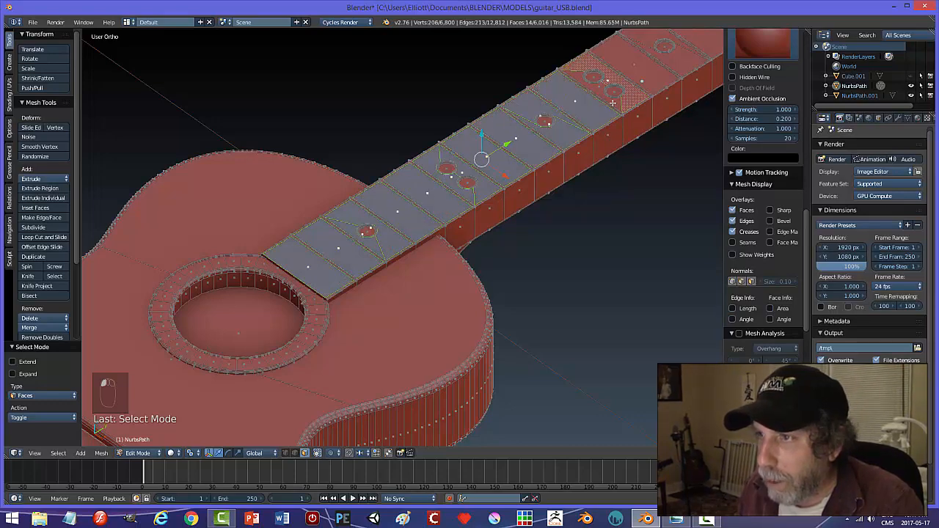
{"action": "right_click", "coordinate": [606, 93], "text": "shift"}
{"action": "right_click", "coordinate": [637, 69], "text": "shift"}
{"action": "right_click", "coordinate": [671, 52], "text": "shift"}
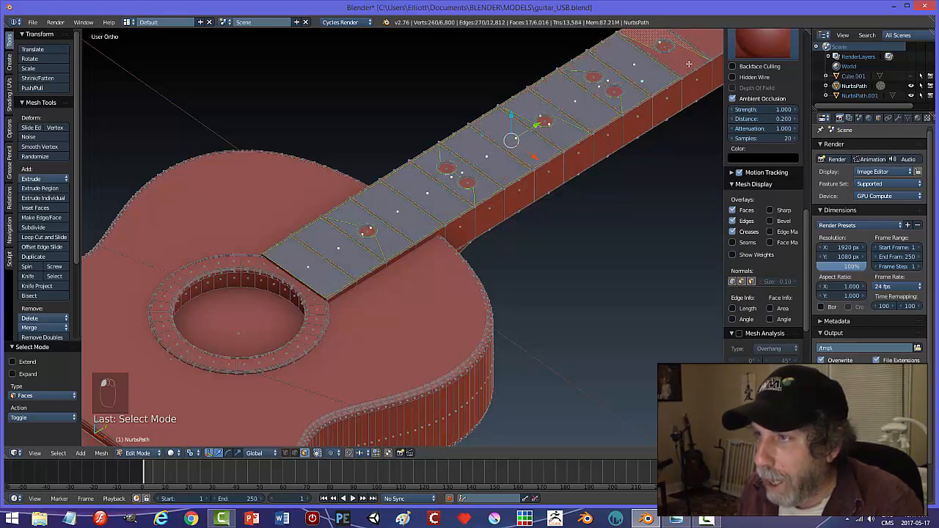
{"action": "right_click", "coordinate": [688, 63], "text": "shift"}
Add the remaining top faces of the fretboard up to the headstock to the selection
{"action": "scroll", "coordinate": [678, 106], "scroll_direction": "down", "scroll_amount": 2}
{"action": "right_click", "coordinate": [614, 92], "text": "shift"}
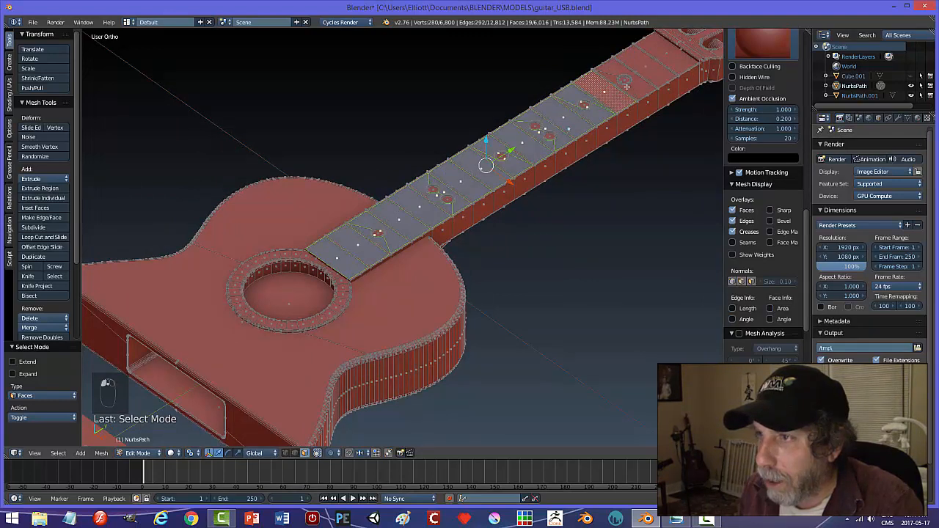
{"action": "right_click", "coordinate": [623, 76], "text": "shift"}
{"action": "right_click", "coordinate": [625, 72], "text": "shift"}
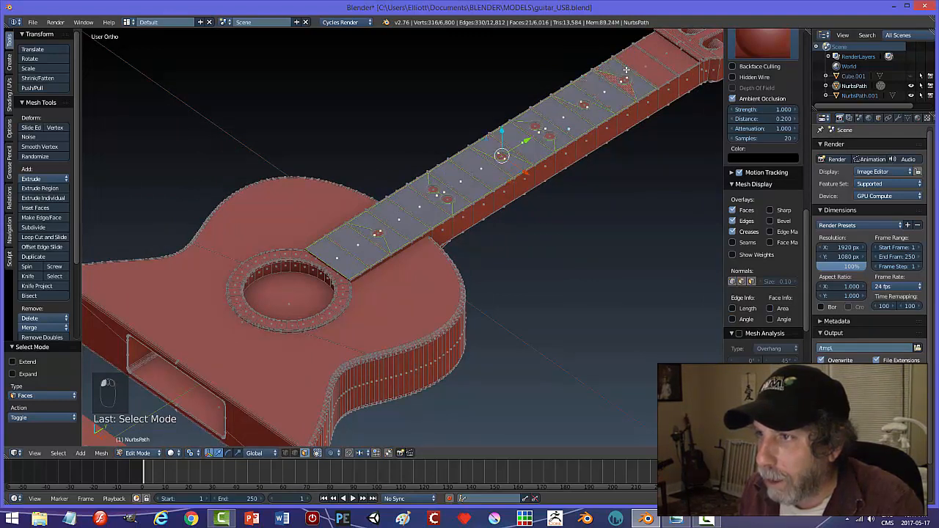
{"action": "right_click", "coordinate": [644, 53], "text": "shift"}
{"action": "right_click", "coordinate": [664, 55], "text": "shift"}
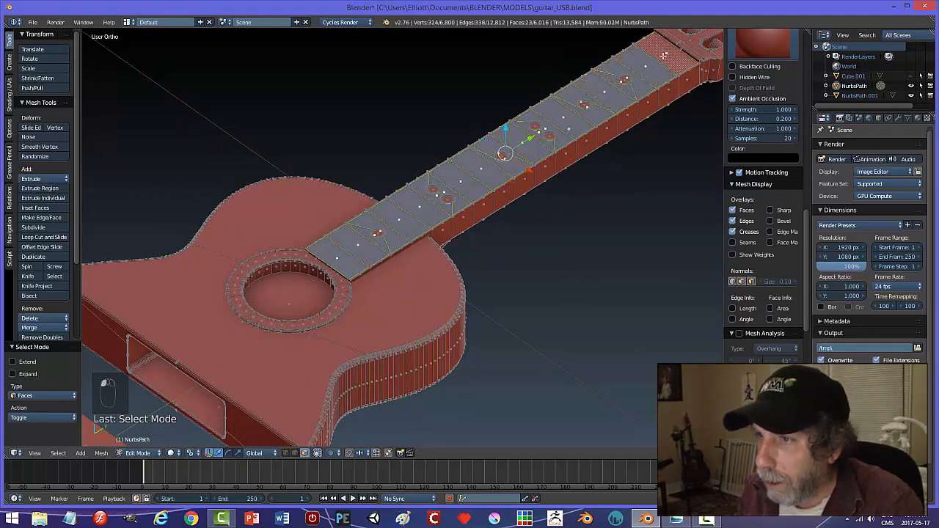
{"action": "key", "text": "n"}
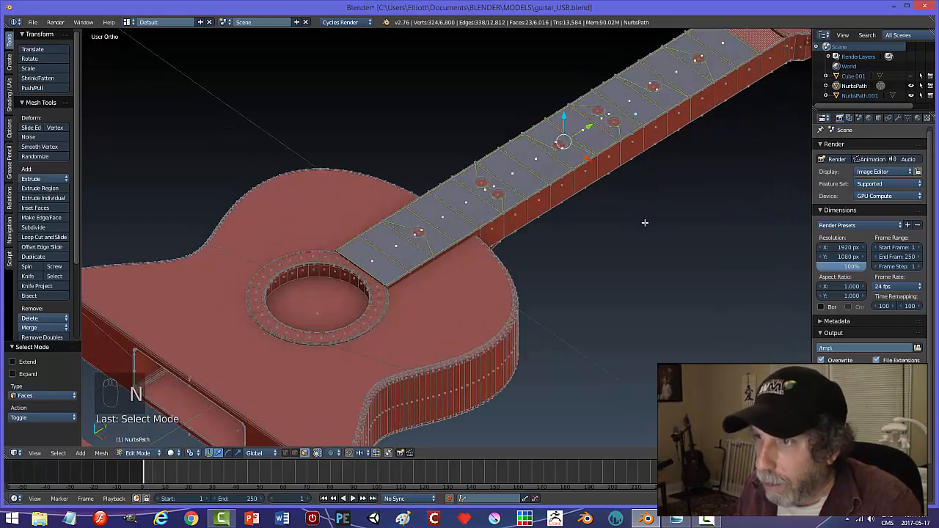
{"action": "middle_click_drag", "start_coordinate": [662, 245], "coordinate": [628, 243]}
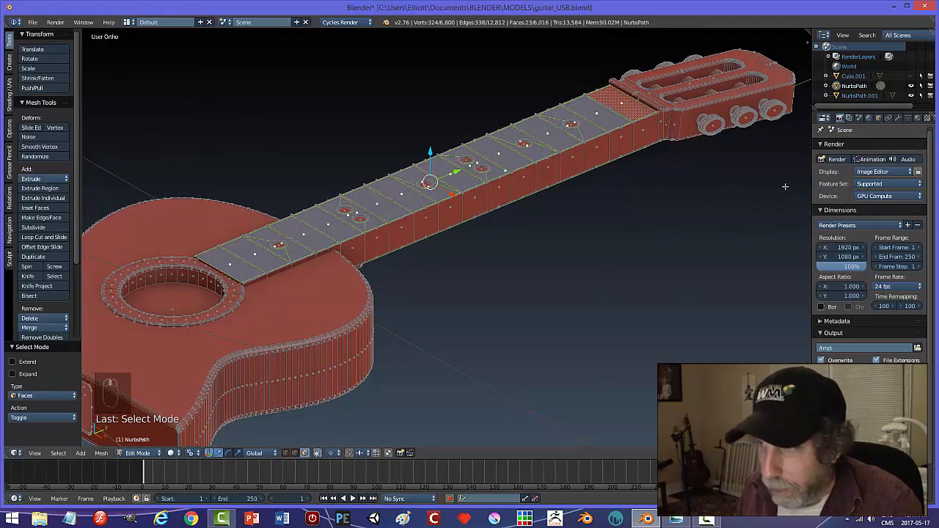
Switch the viewport from the red clay matcap to the silver metal matcap
{"action": "key", "text": "n"}
{"action": "left_click", "coordinate": [763, 40]}
{"action": "left_click", "coordinate": [588, 183]}
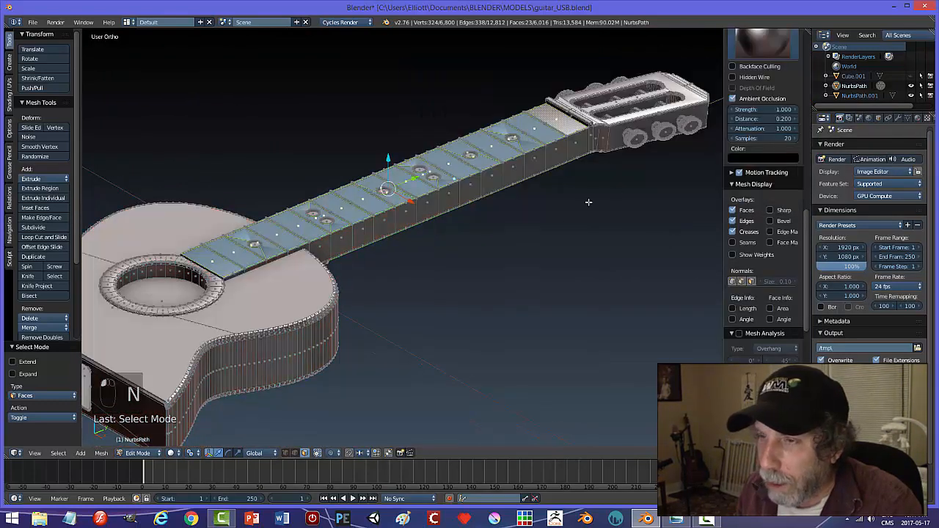
{"action": "middle_click_drag", "start_coordinate": [560, 221], "coordinate": [556, 222]}
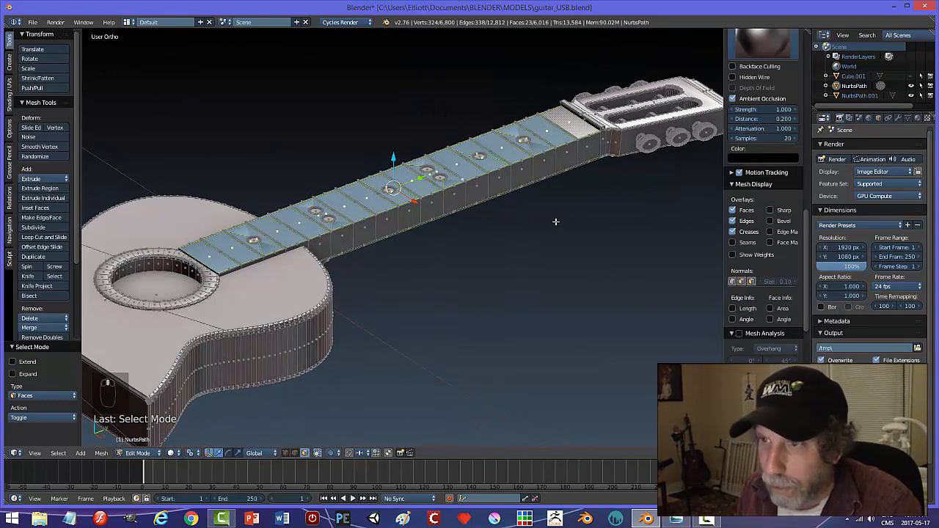
Extrude the selected fretboard faces in place with zero offset, and return to Object Mode with nothing selected
{"action": "key", "text": "e"}
{"action": "left_click", "coordinate": [557, 223]}
{"action": "key", "text": "Tab"}
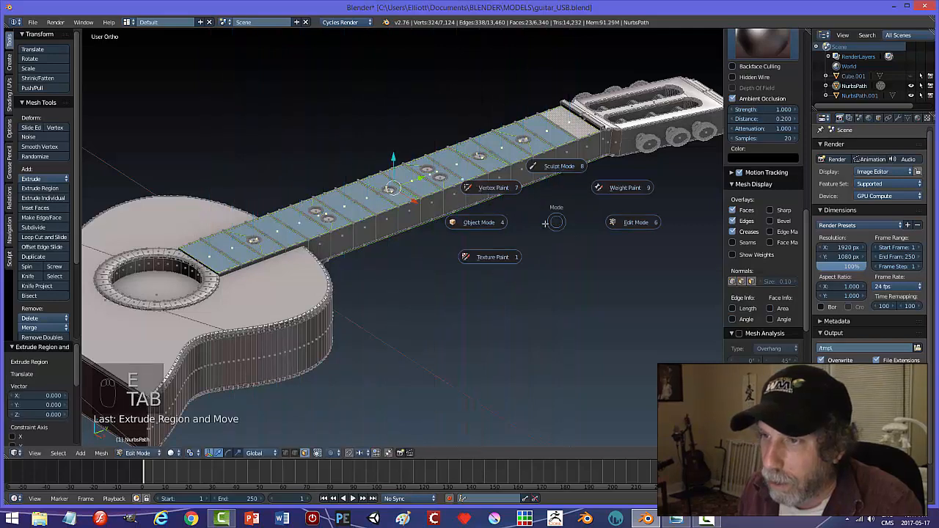
{"action": "left_click", "coordinate": [550, 225]}
{"action": "key", "text": "a"}
{"action": "key", "text": "a"}
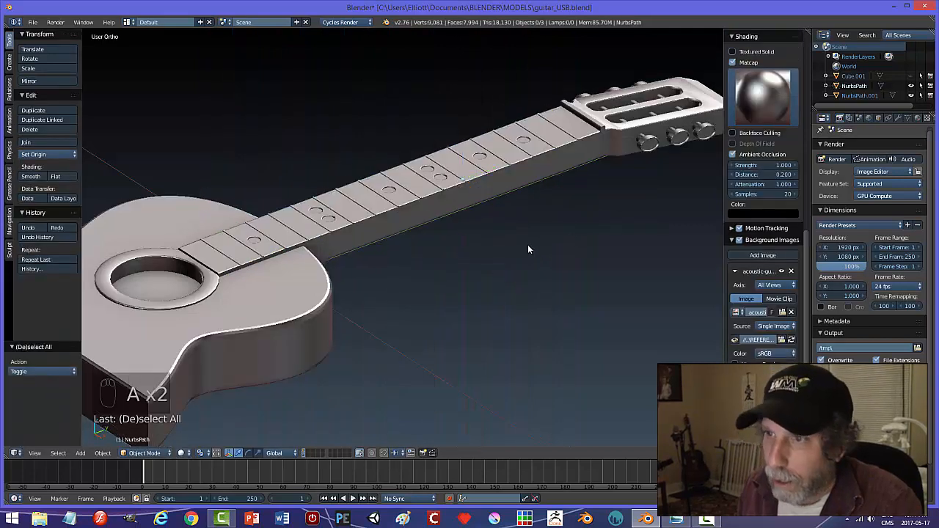
Preview an OpenGL render of the whole silver guitar and USB connector, viewed toward the socket in the body
{"action": "middle_click_drag", "start_coordinate": [528, 244], "coordinate": [547, 253]}
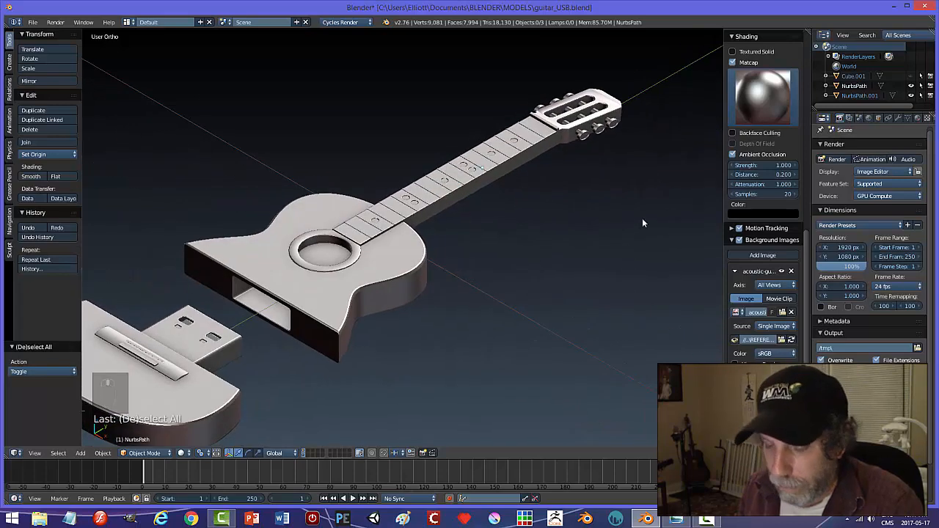
{"action": "key", "text": "n"}
{"action": "middle_click_drag", "start_coordinate": [626, 208], "coordinate": [614, 226]}
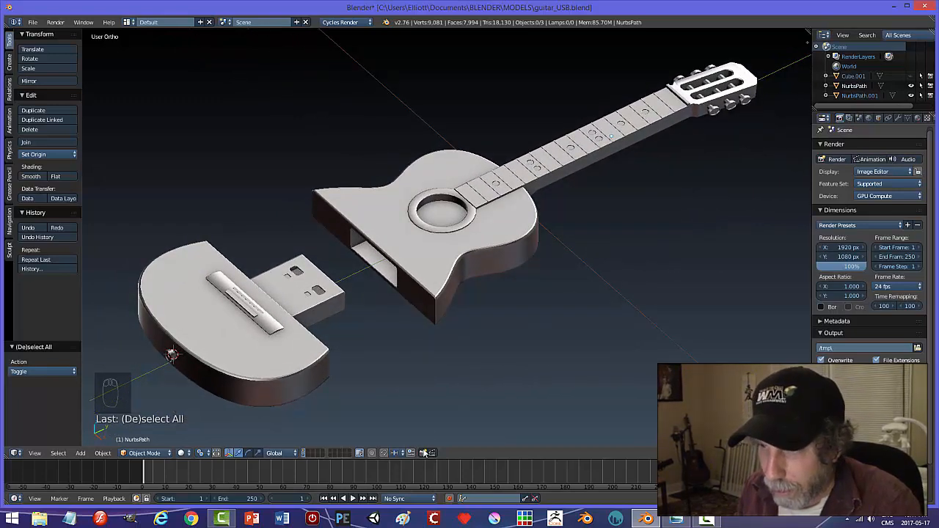
{"action": "key", "text": "F12"}
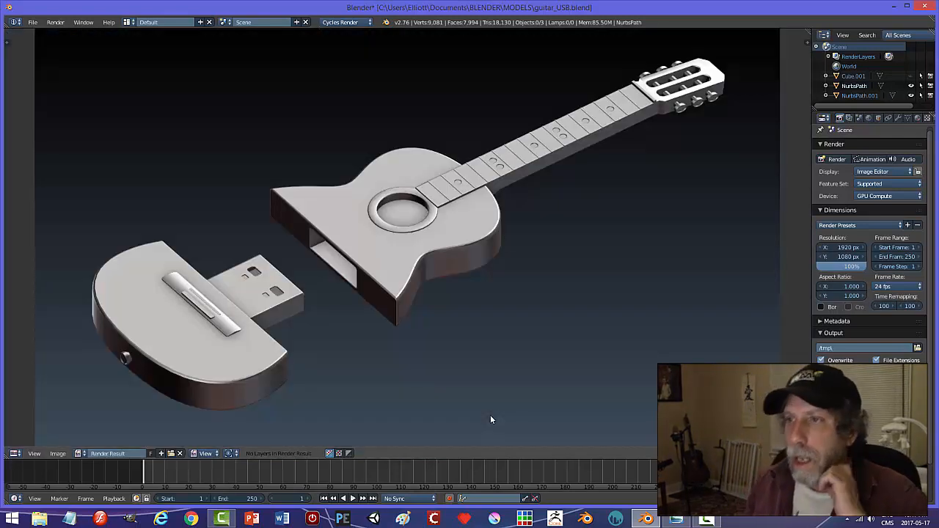